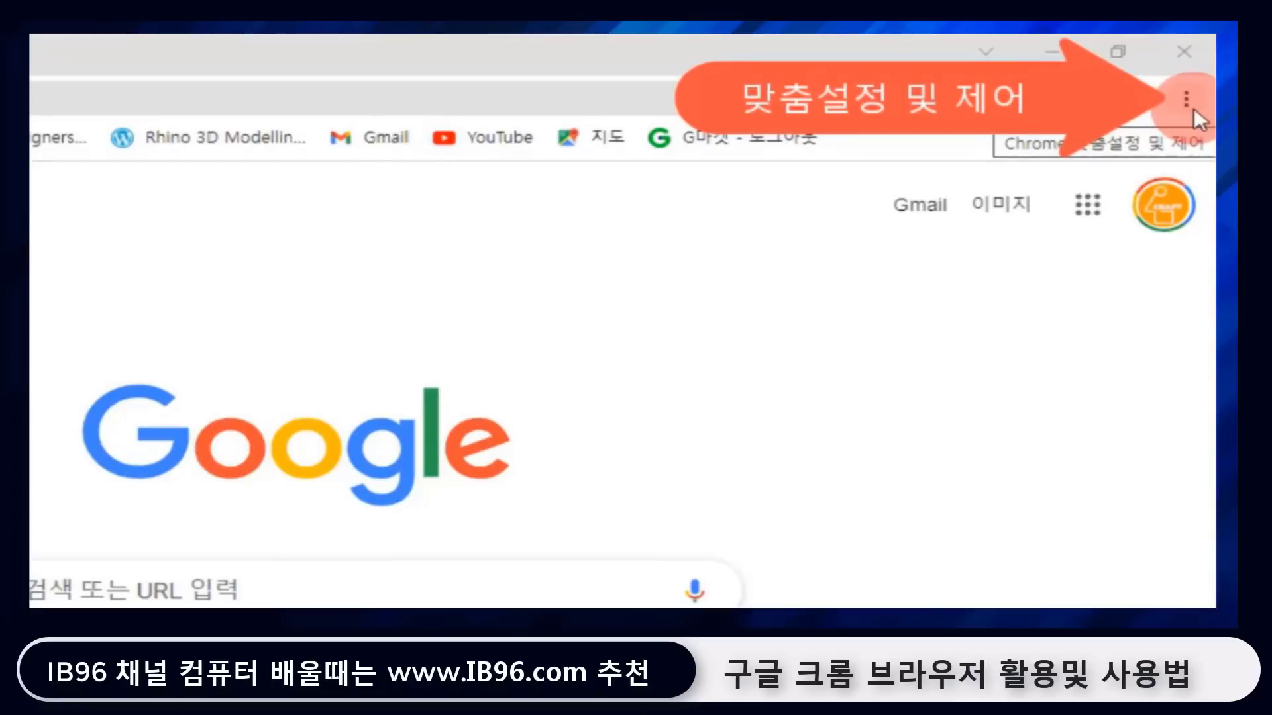
Open a new tab in the current browser window.
click(1193, 109)
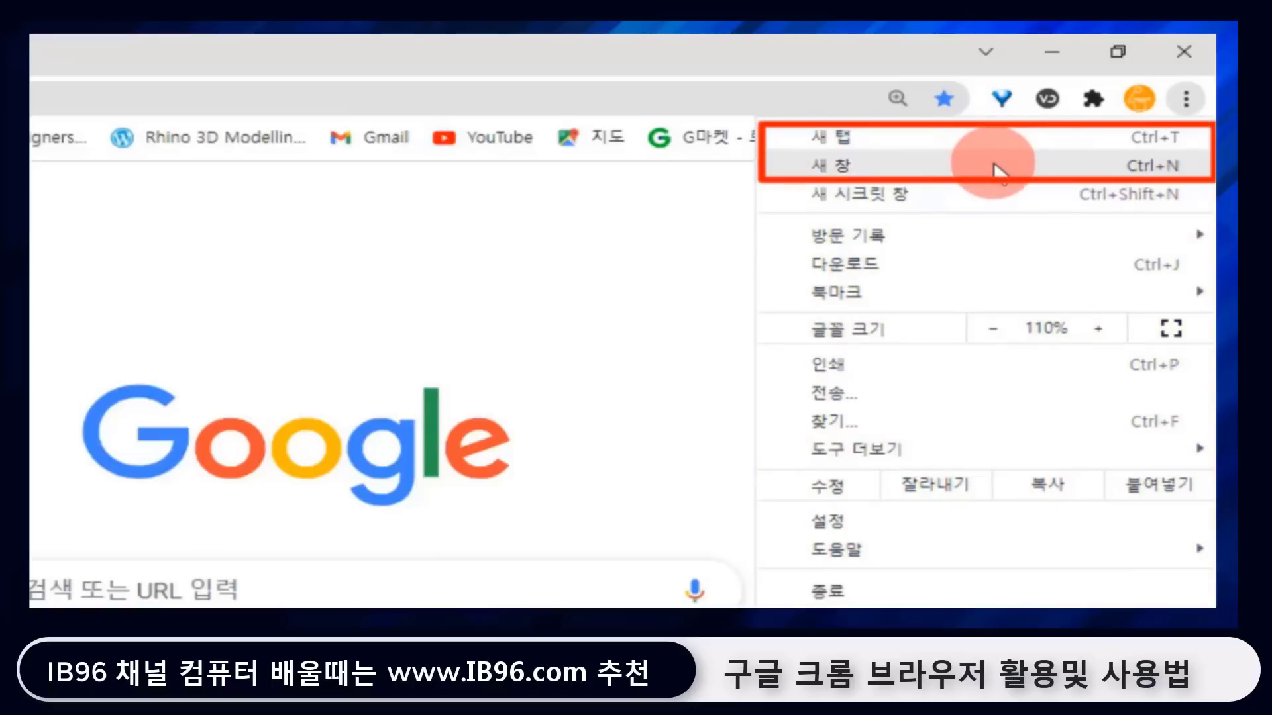
click(1060, 137)
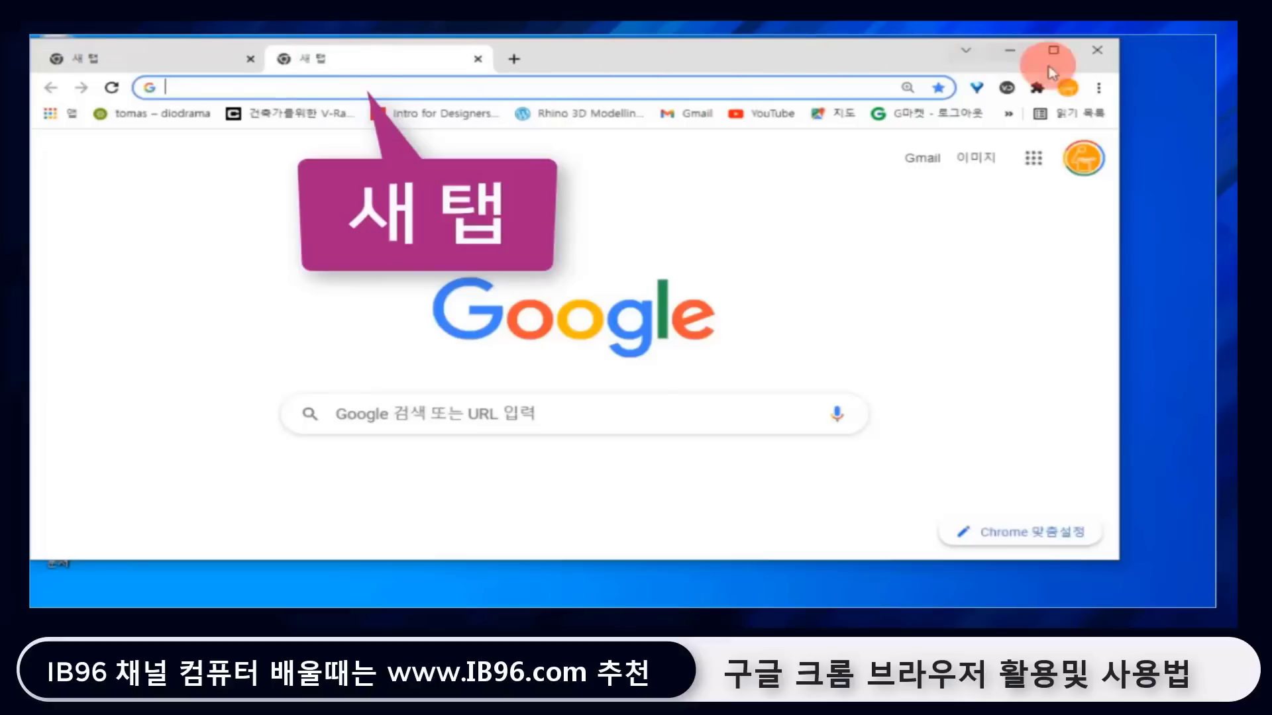
Open a separate new browser window, move it slightly, and close it.
click(1099, 88)
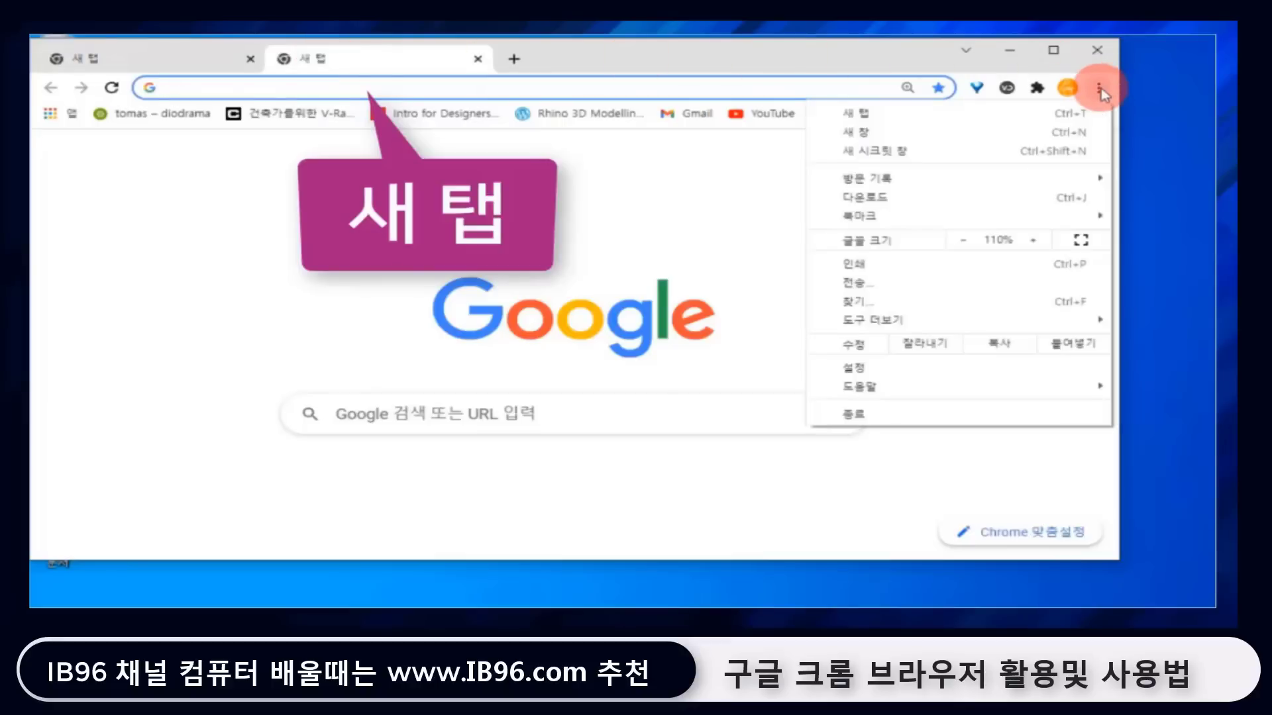
click(941, 136)
drag(433, 83, 415, 75)
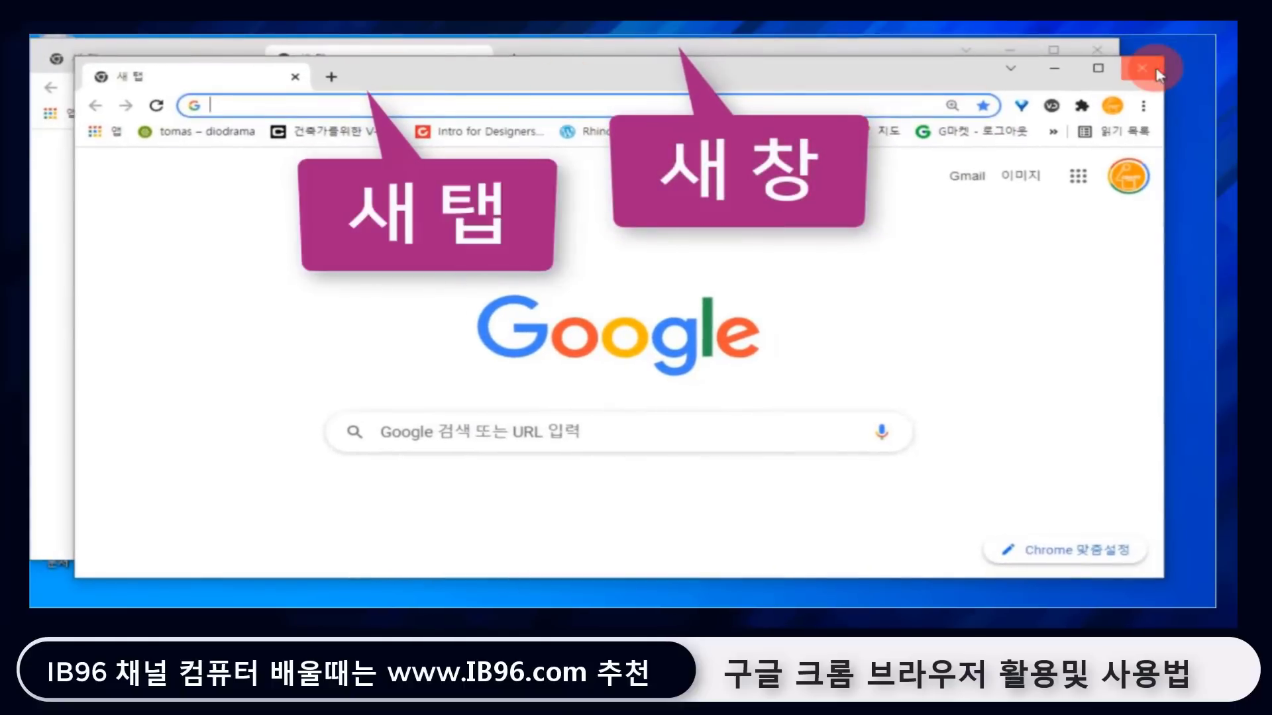
click(1158, 72)
Open a new incognito window and reposition it over the regular browser window.
click(1100, 88)
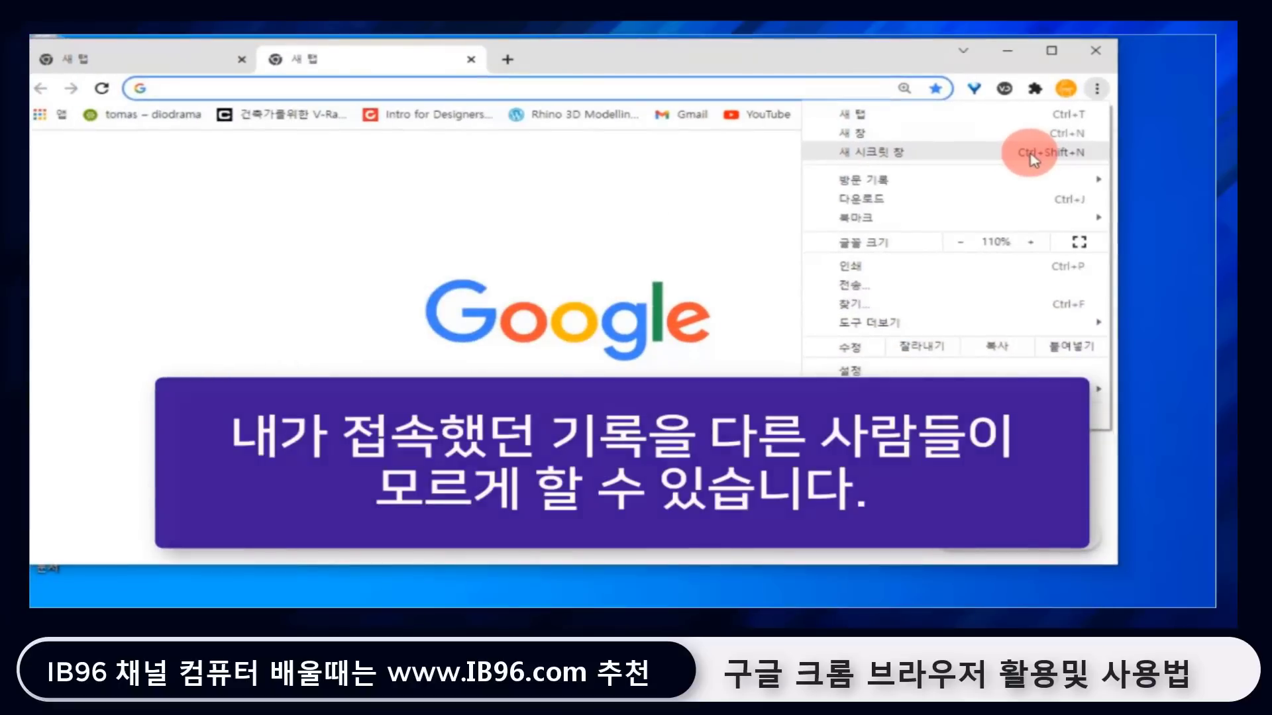
click(1031, 154)
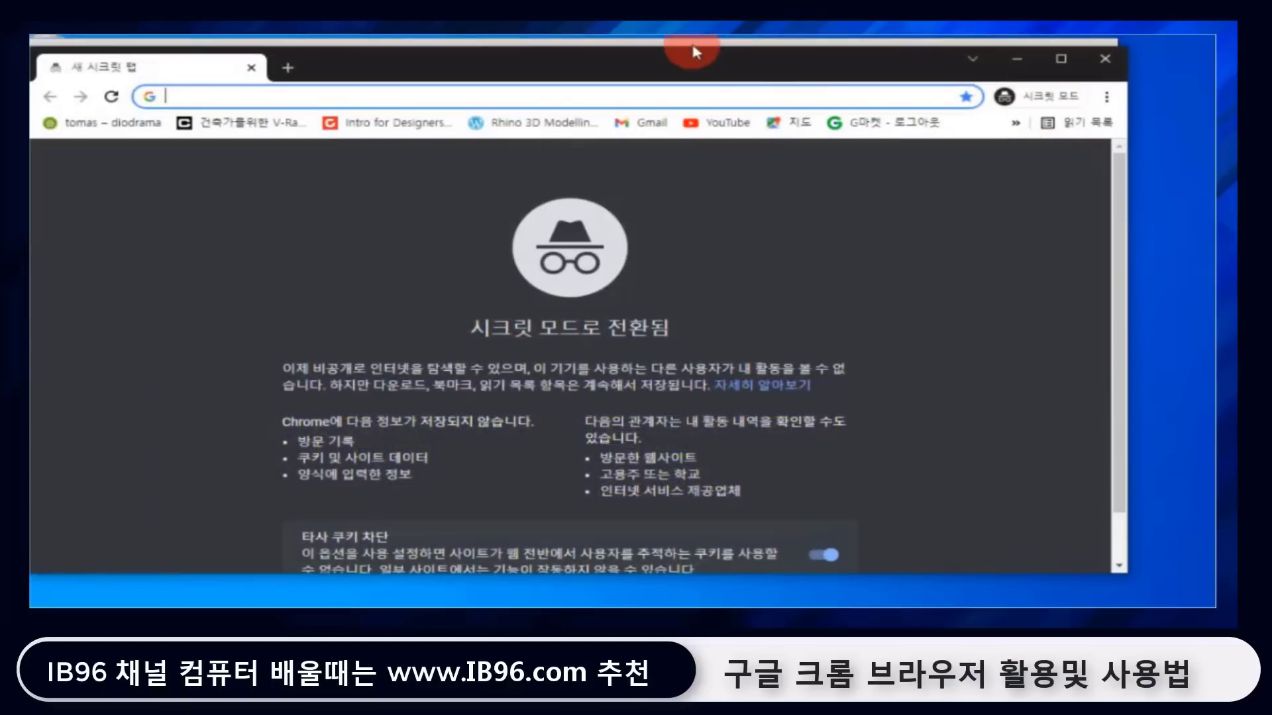
drag(691, 58, 734, 52)
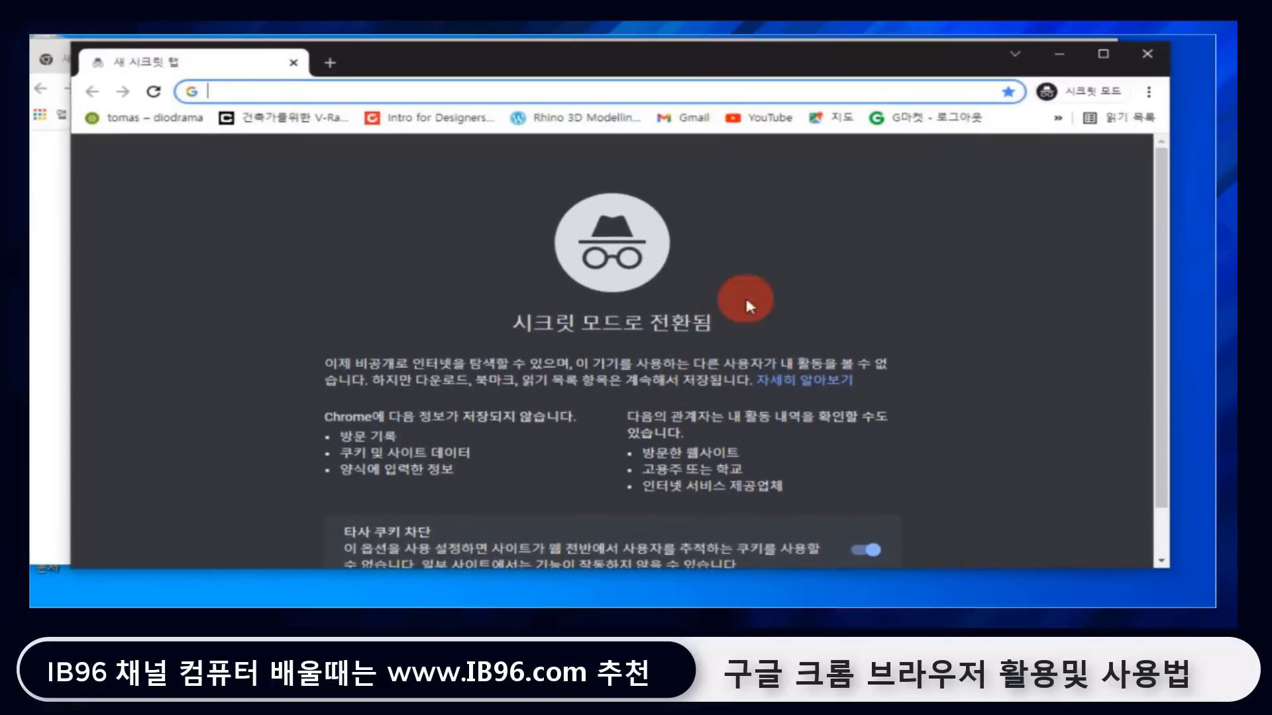
Read the incognito page's list of unsaved information, highlighting the cookies and site data item and the form information item.
scroll(750, 371, down, 1)
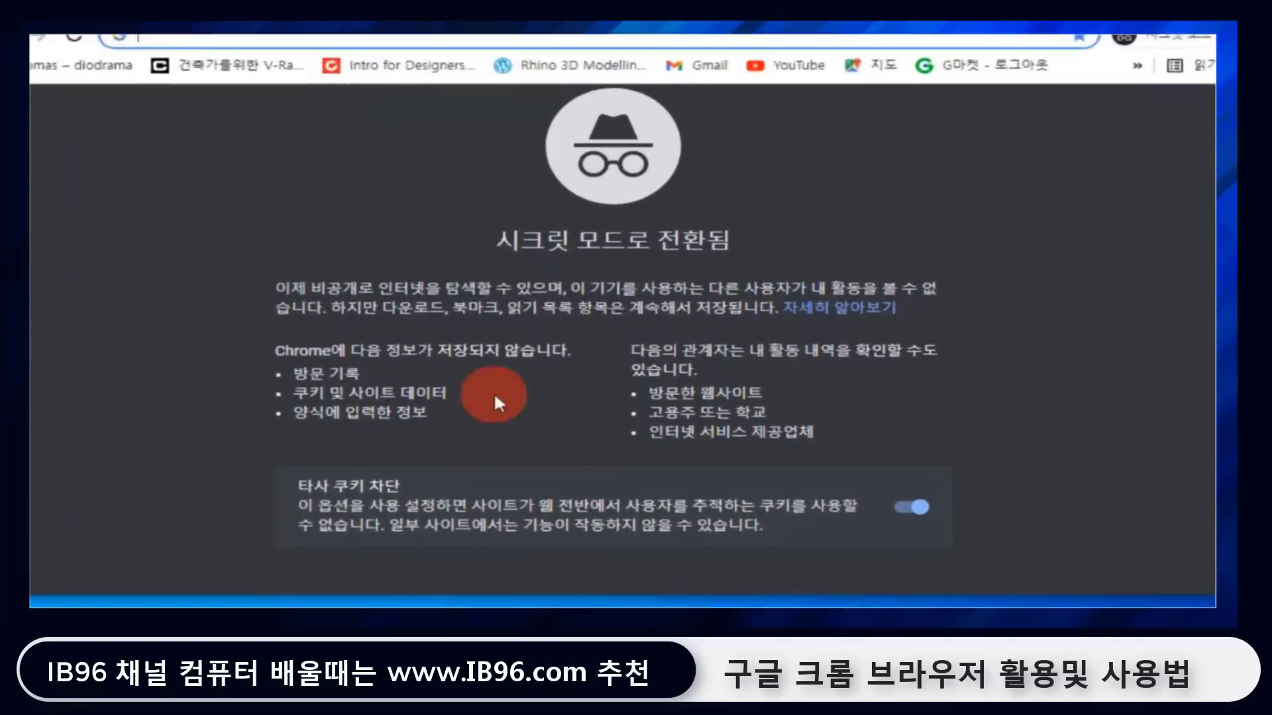
mouse_move(167, 383)
mouse_down()
mouse_move(405, 385)
mouse_move(391, 391)
mouse_up()
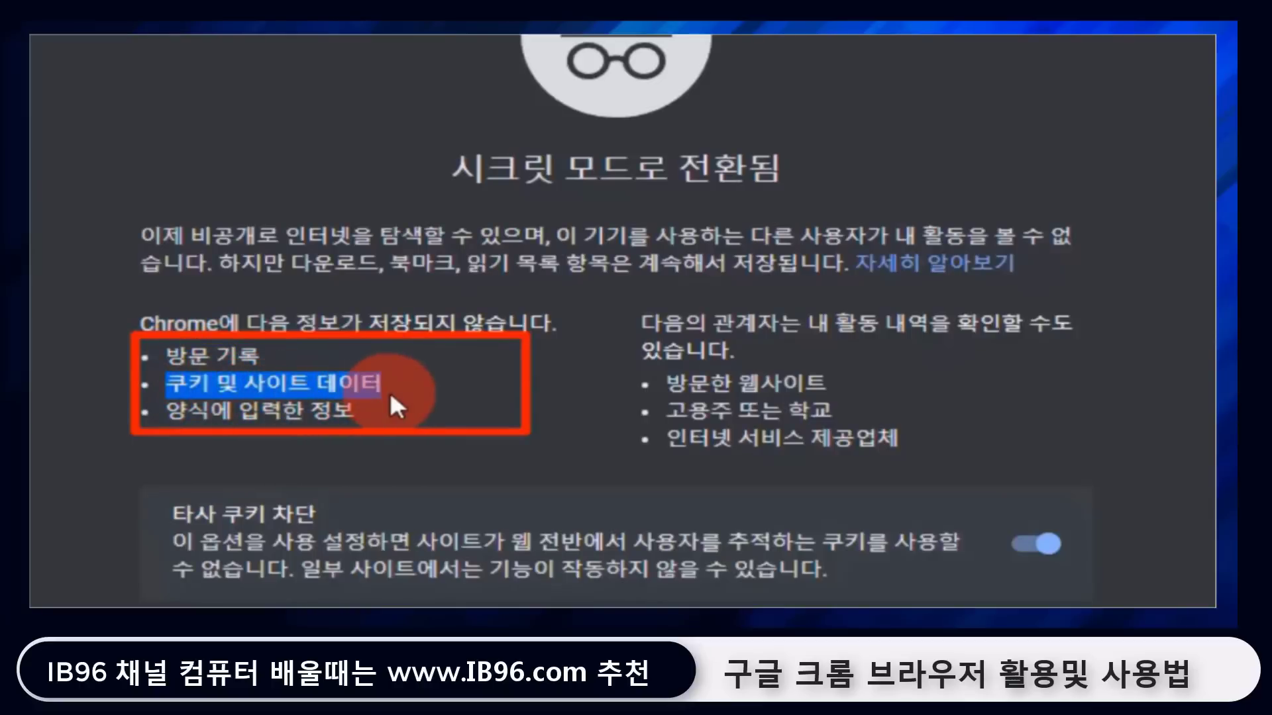
drag(174, 408, 336, 419)
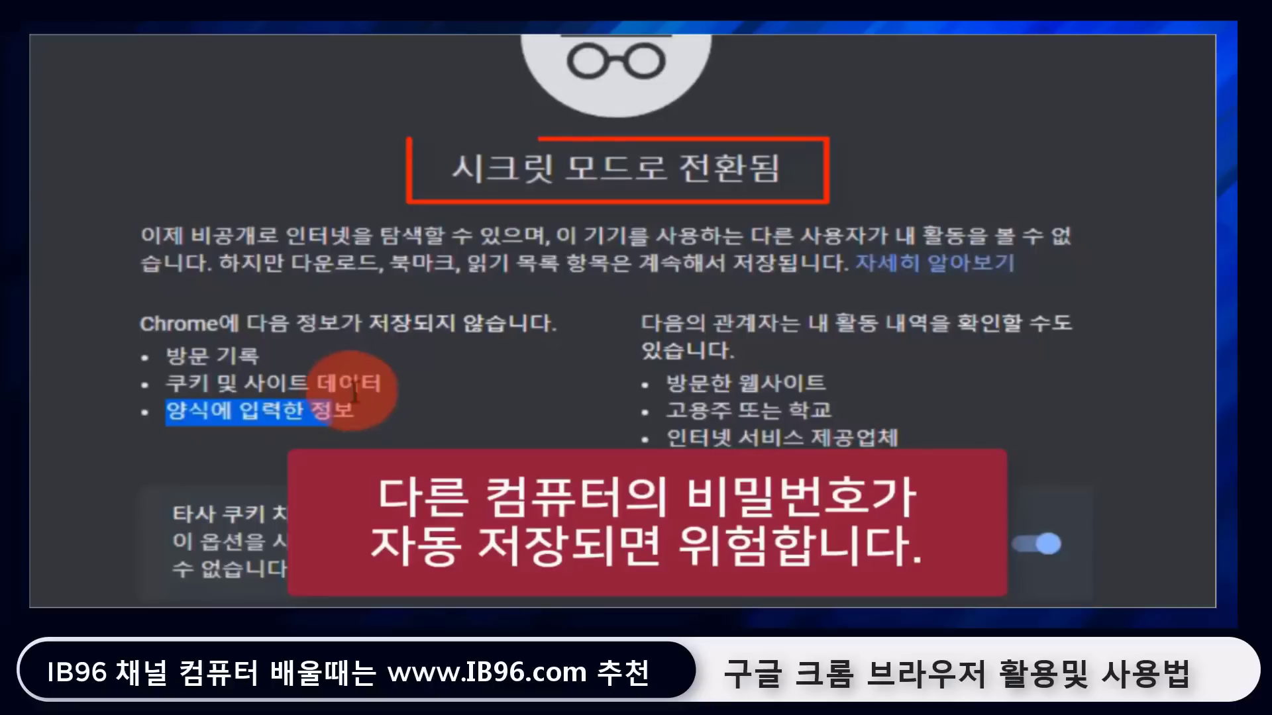
click(344, 370)
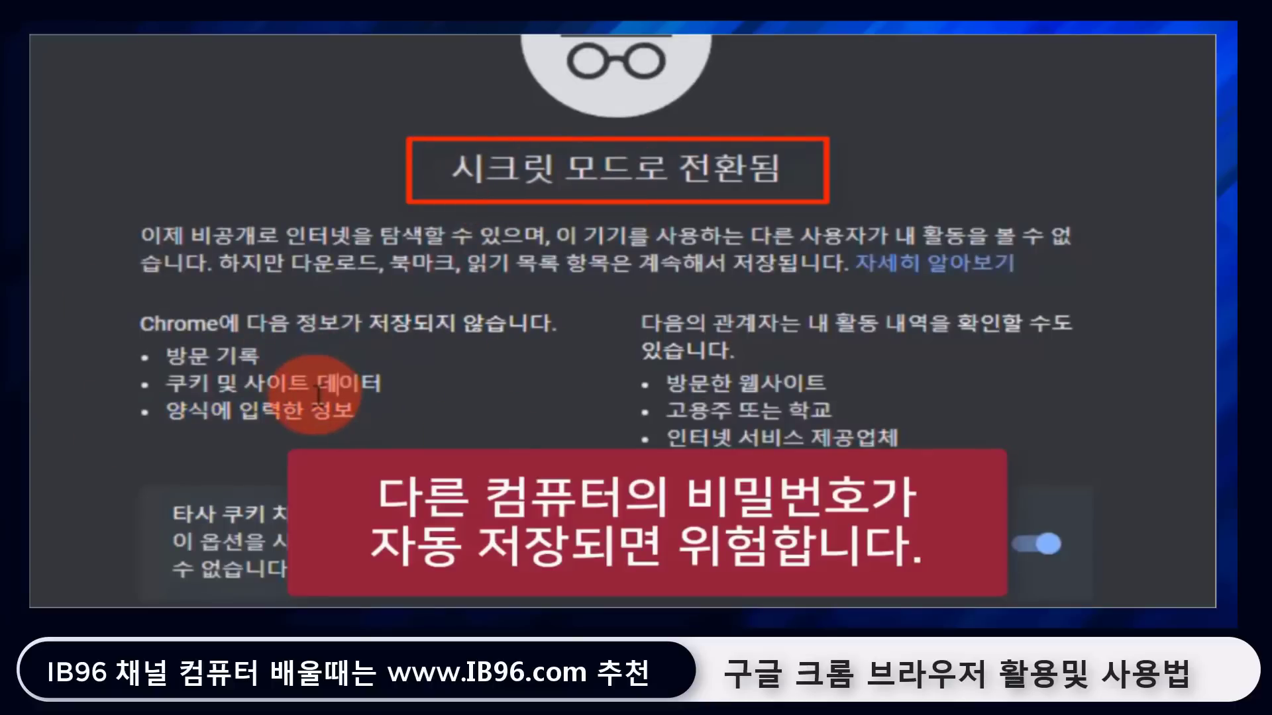
Switch to the regular browser window and check its main menu for the history (방문 기록) entry.
key(alt+Tab)
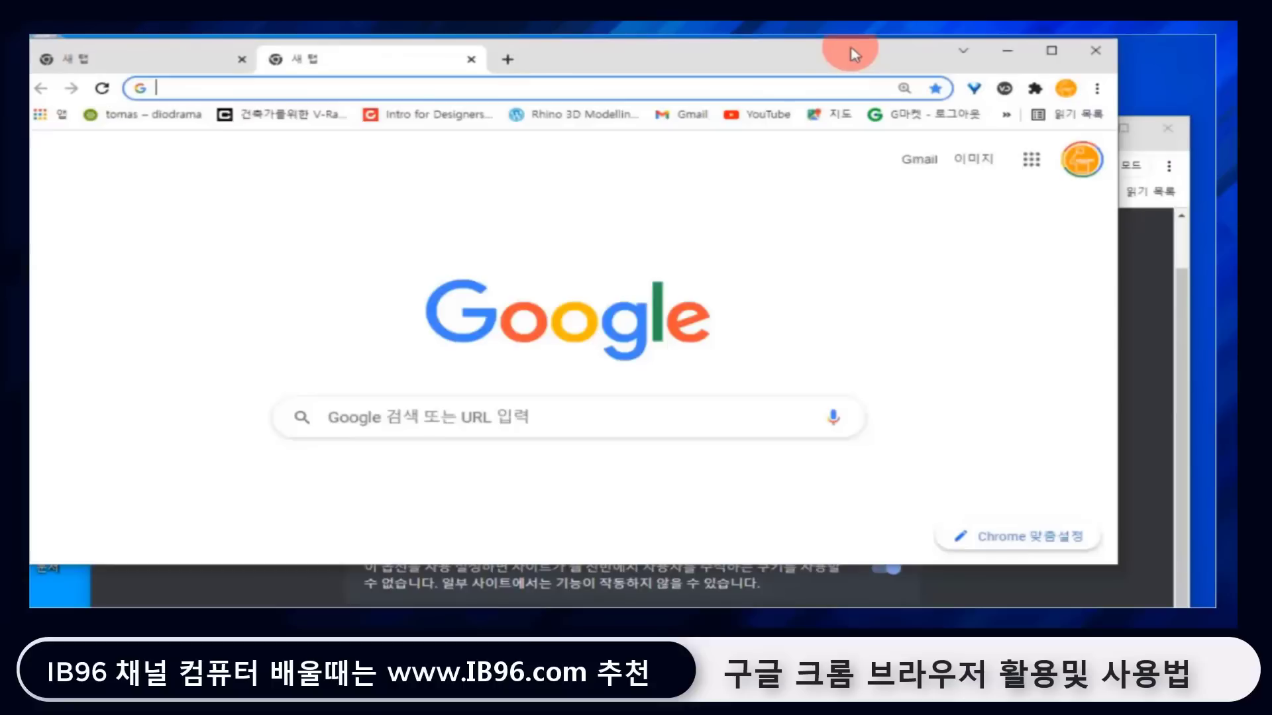
click(1097, 89)
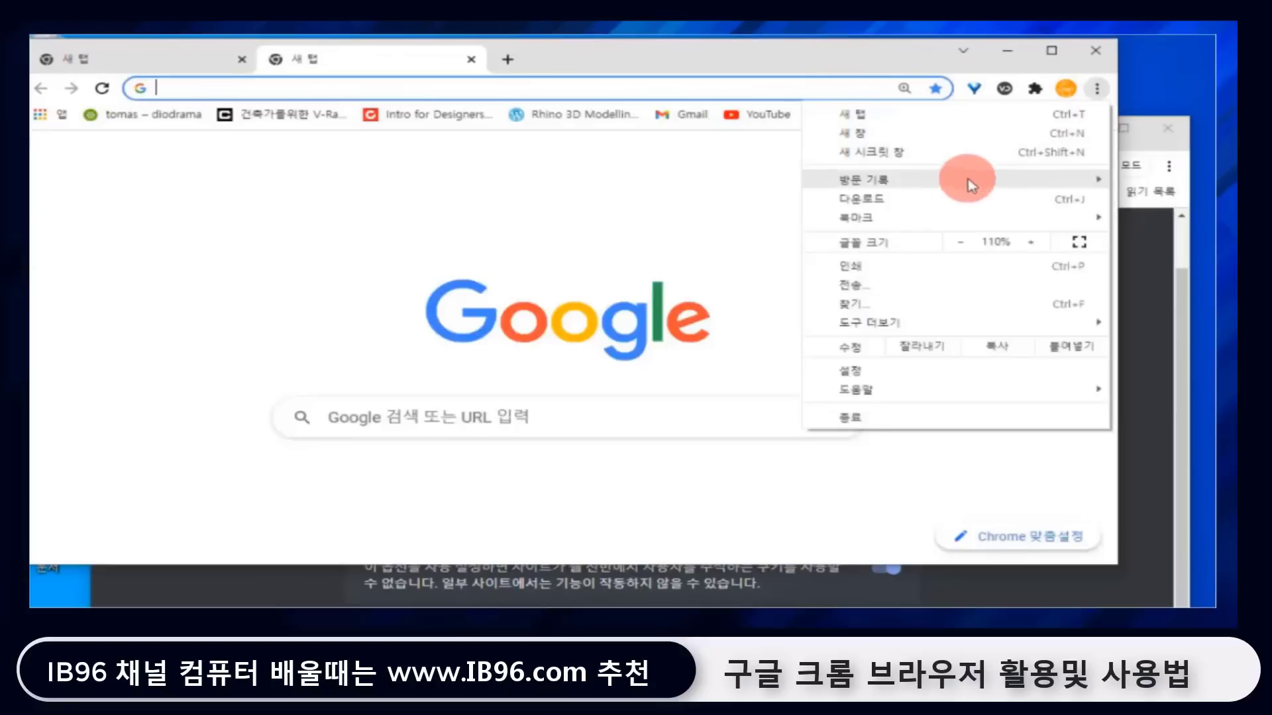
mouse_move(905, 184)
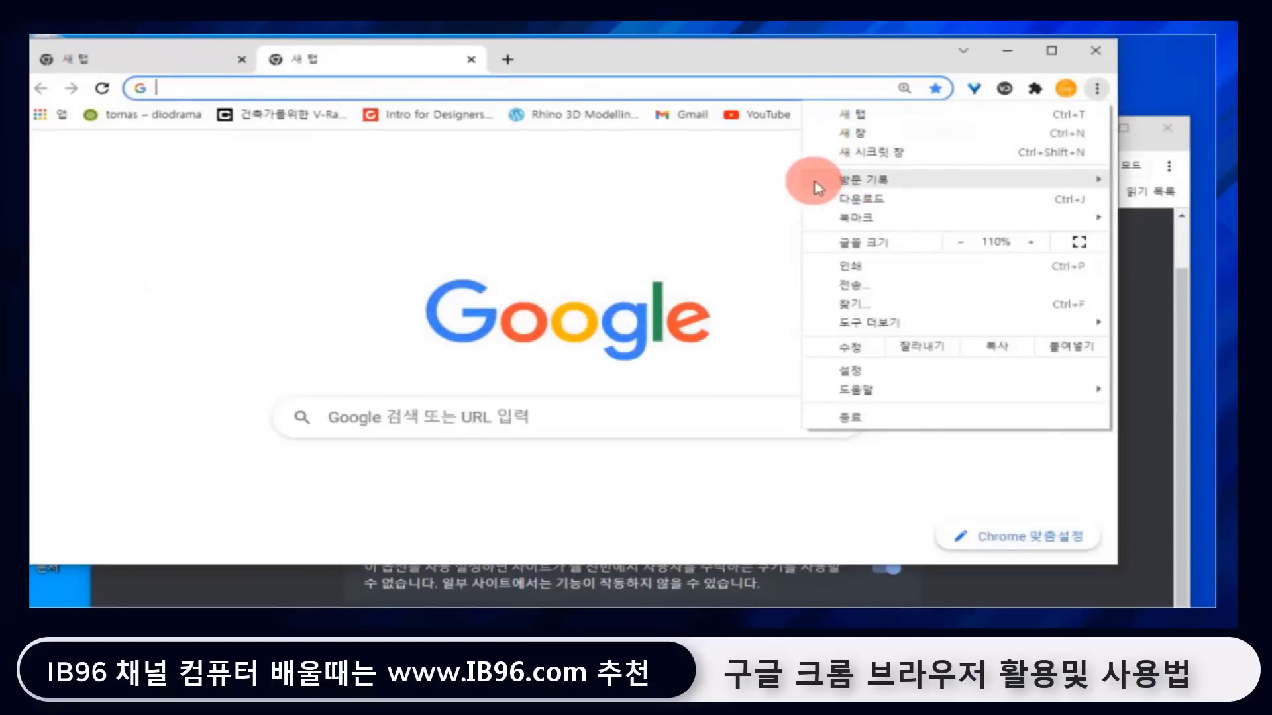
click(625, 170)
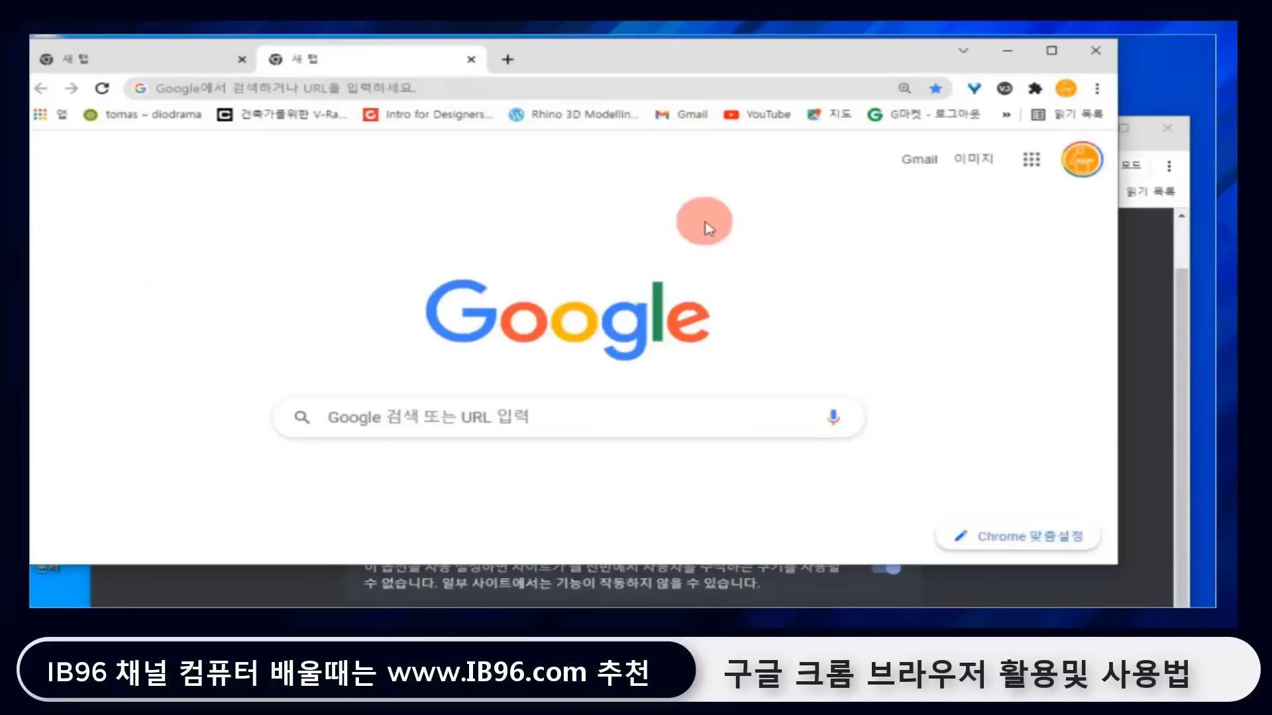
Switch to the incognito window and check its main menu for a history entry.
click(1189, 177)
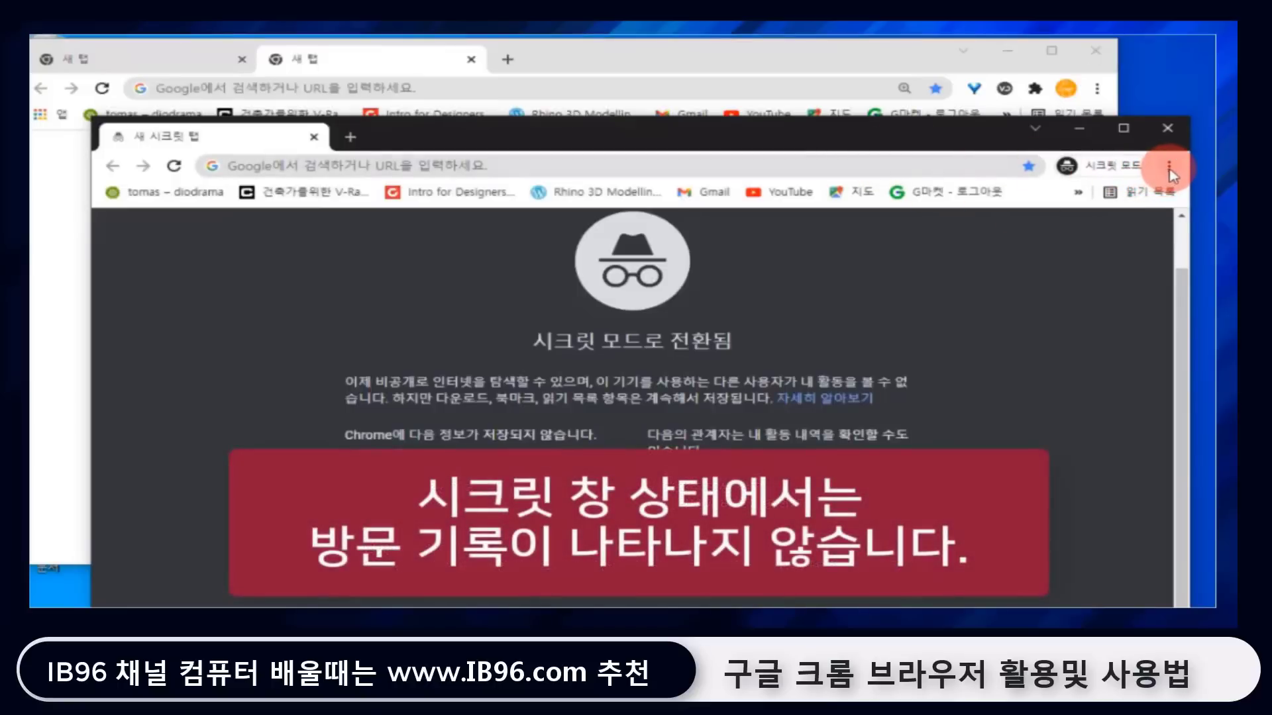
click(1169, 169)
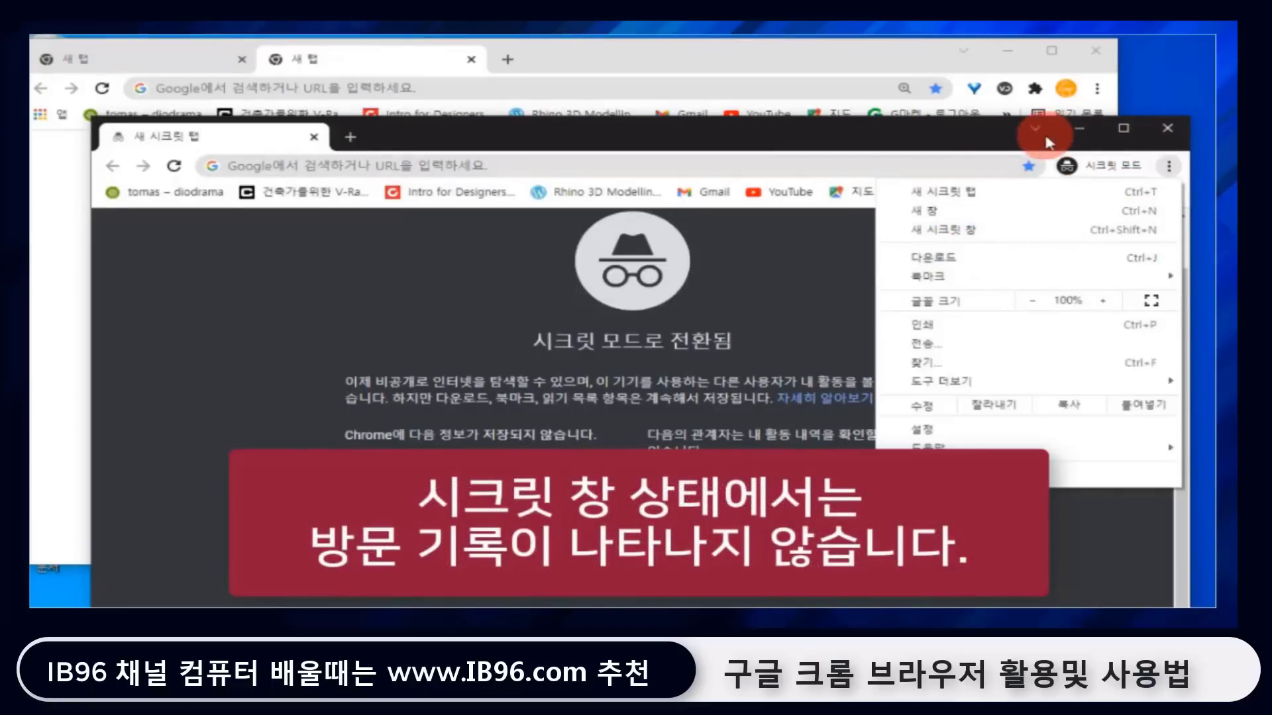
click(990, 131)
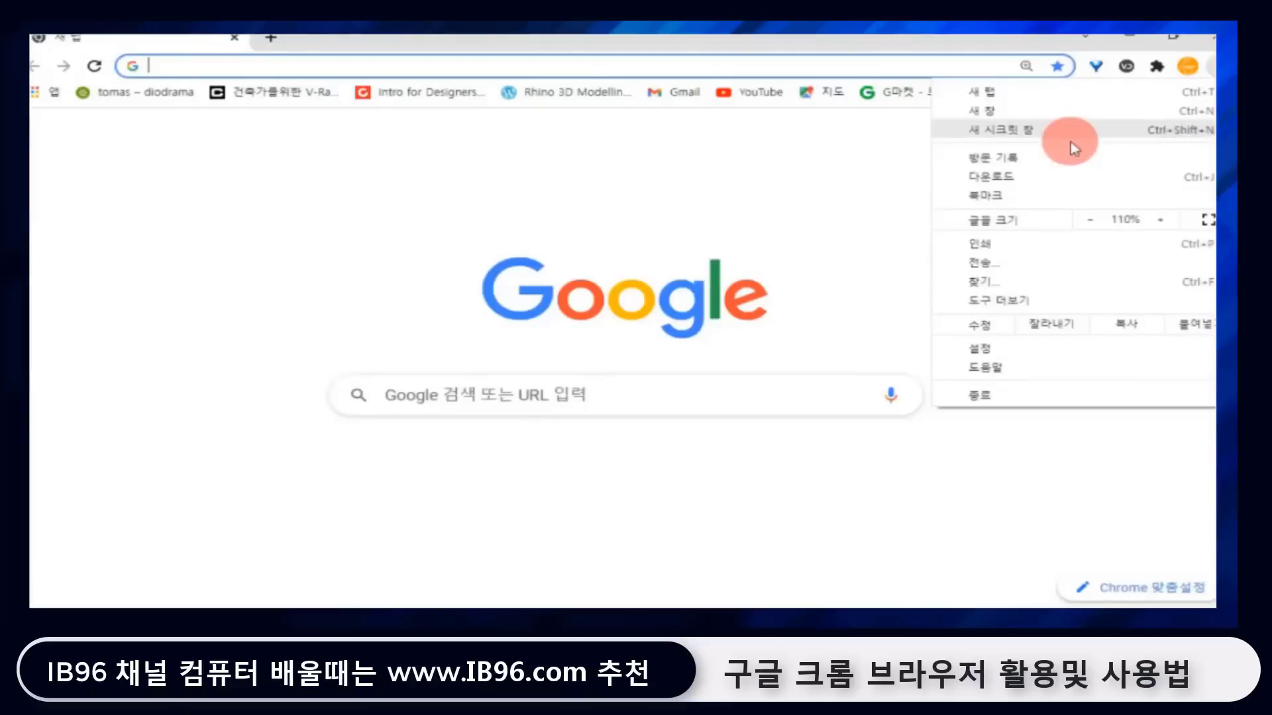
Restore the recently closed window of seven tabs from the history list and view its IB 96 YouTube tab.
mouse_move(1048, 159)
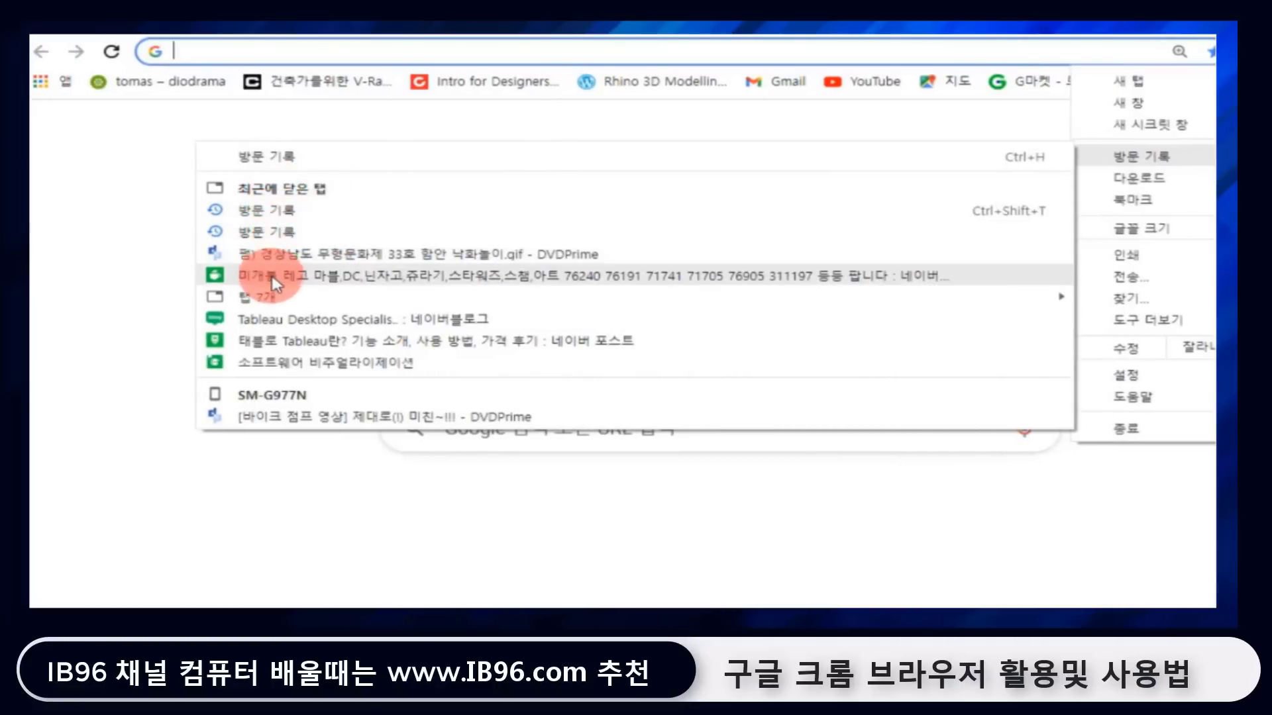
mouse_move(253, 305)
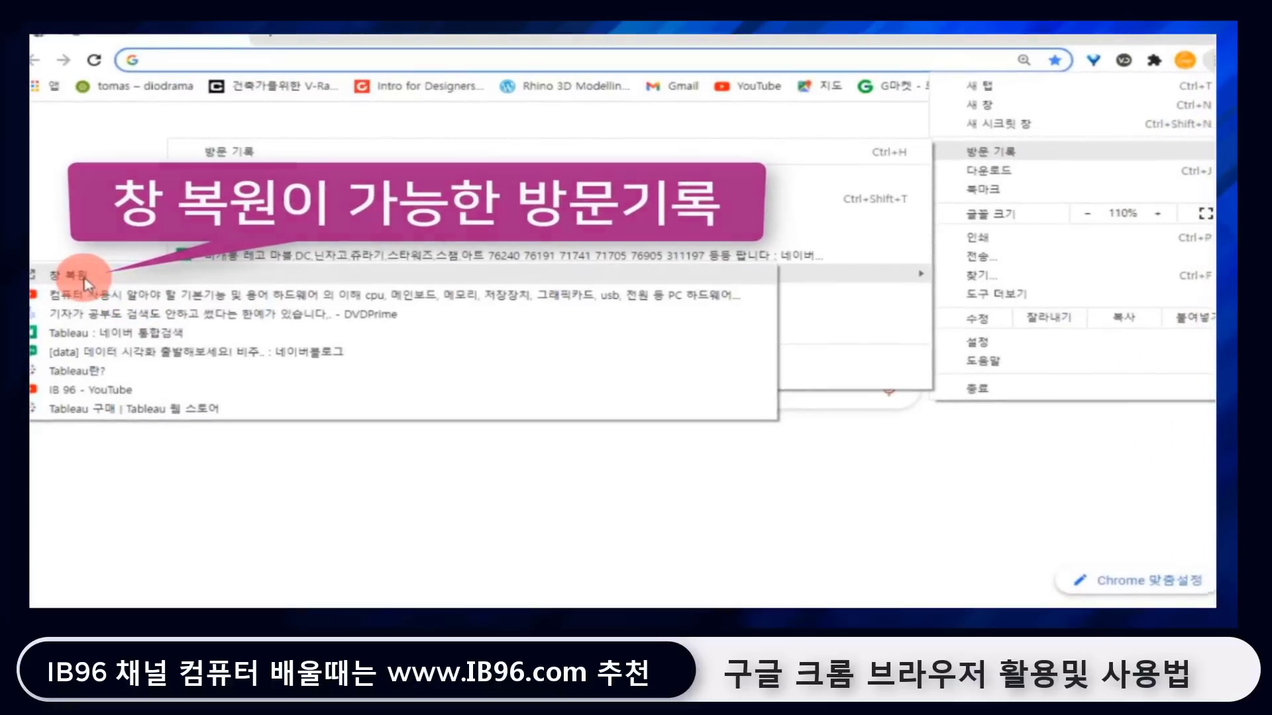
click(85, 278)
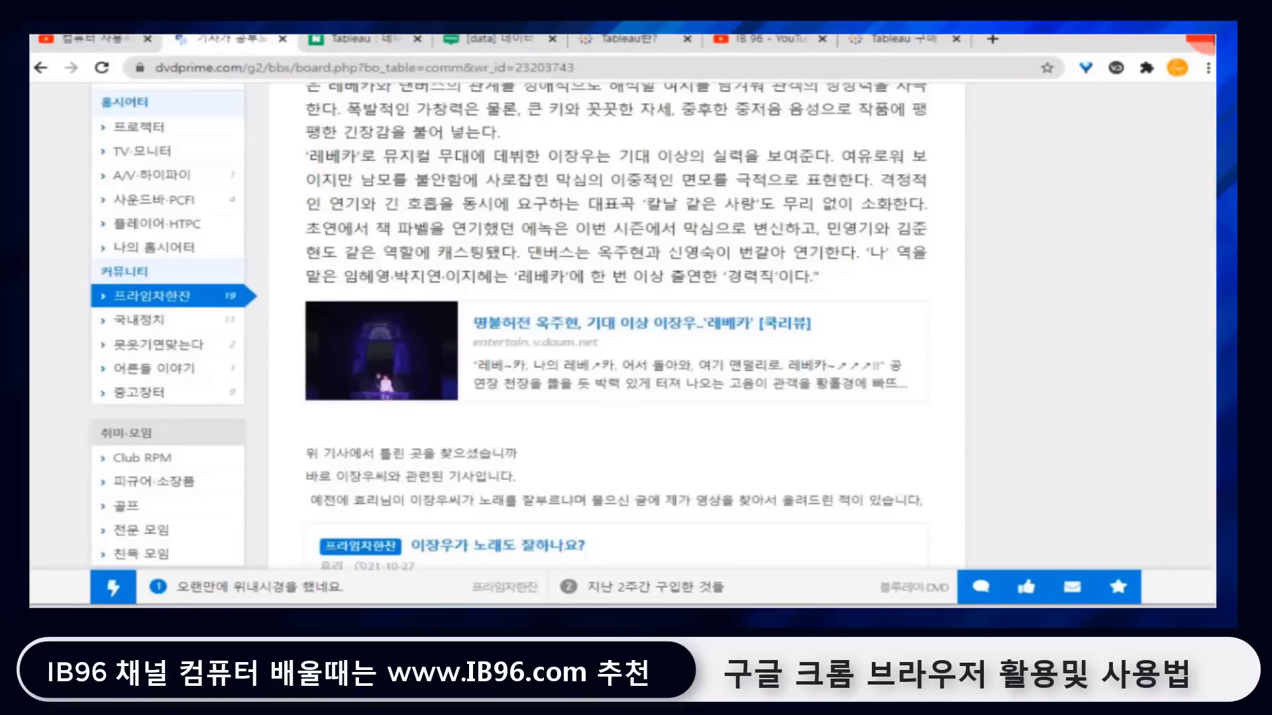
key(ctrl+6)
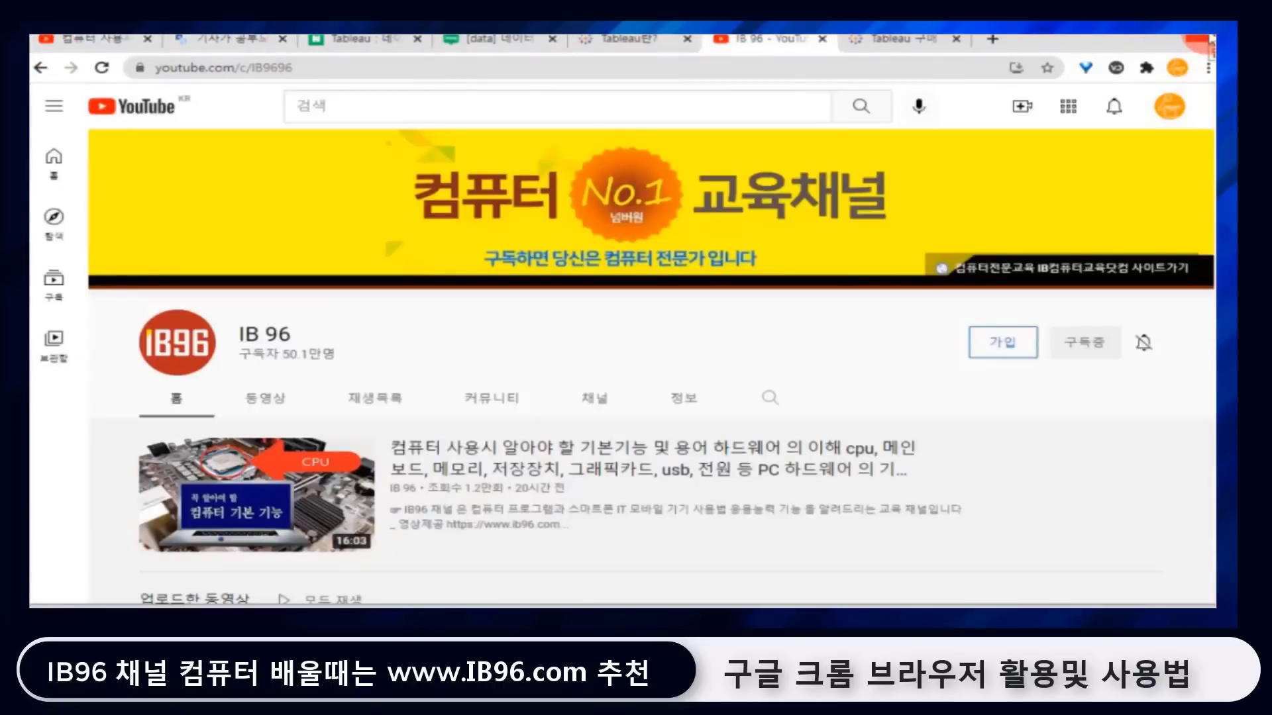
Close the restored window and open the full browsing history page to look through the visited sites.
key(ctrl+n)
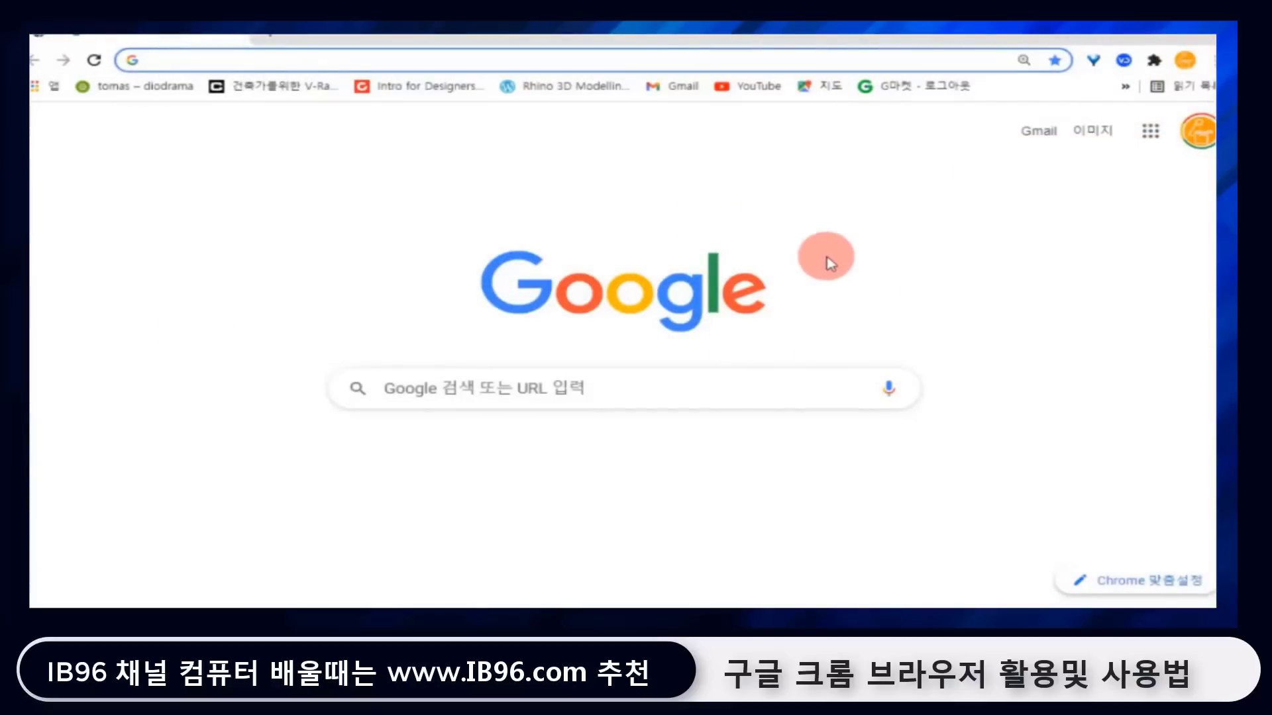
click(1207, 103)
mouse_move(991, 151)
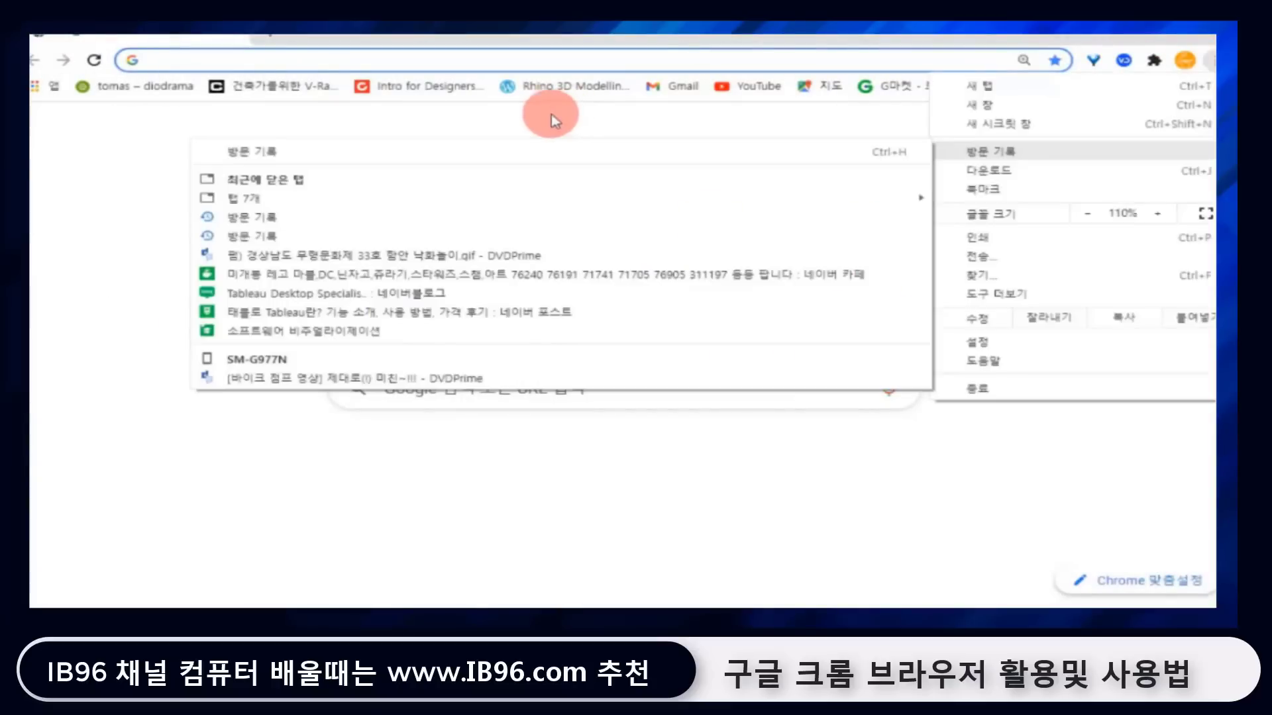
click(263, 157)
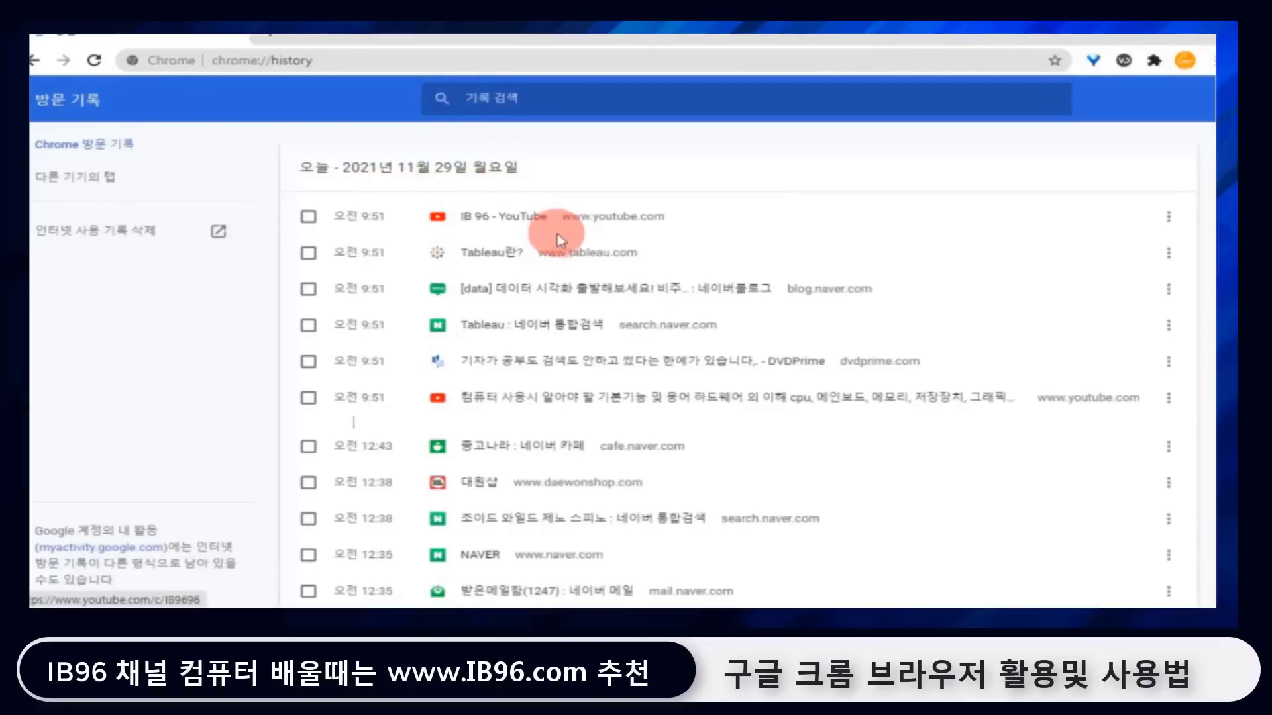
scroll(817, 470, down, 5)
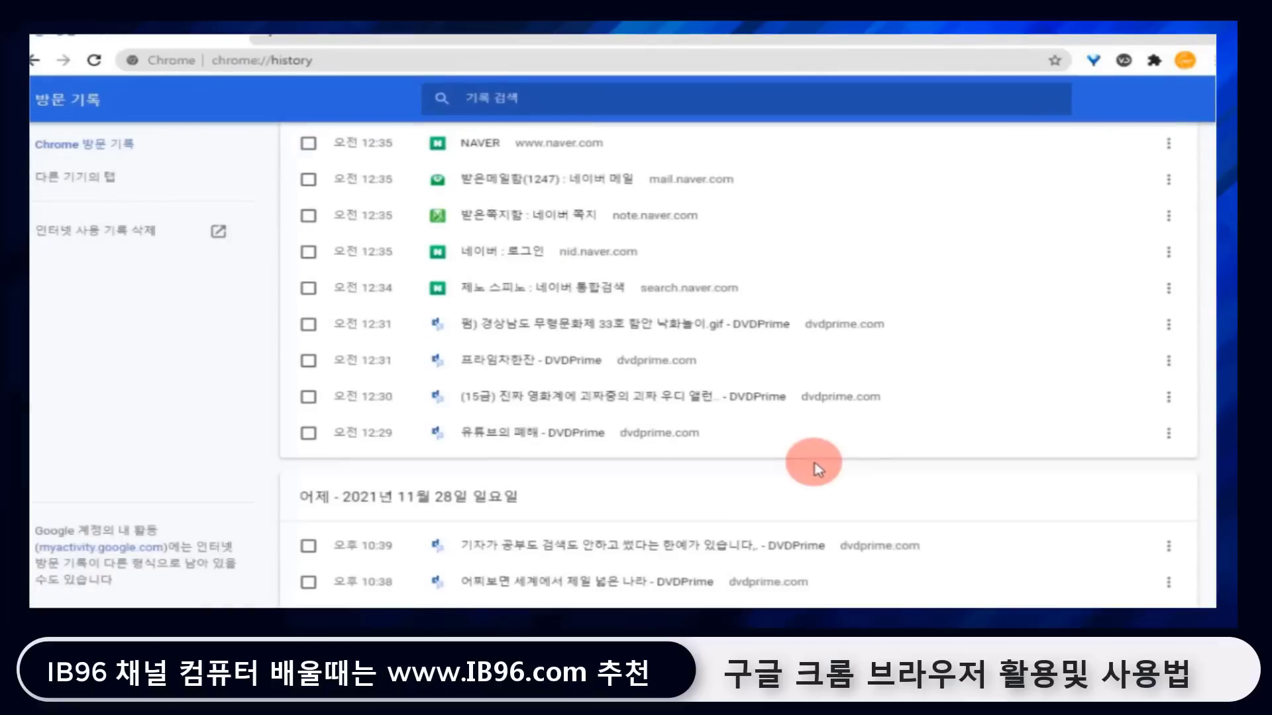
scroll(817, 470, up, 5)
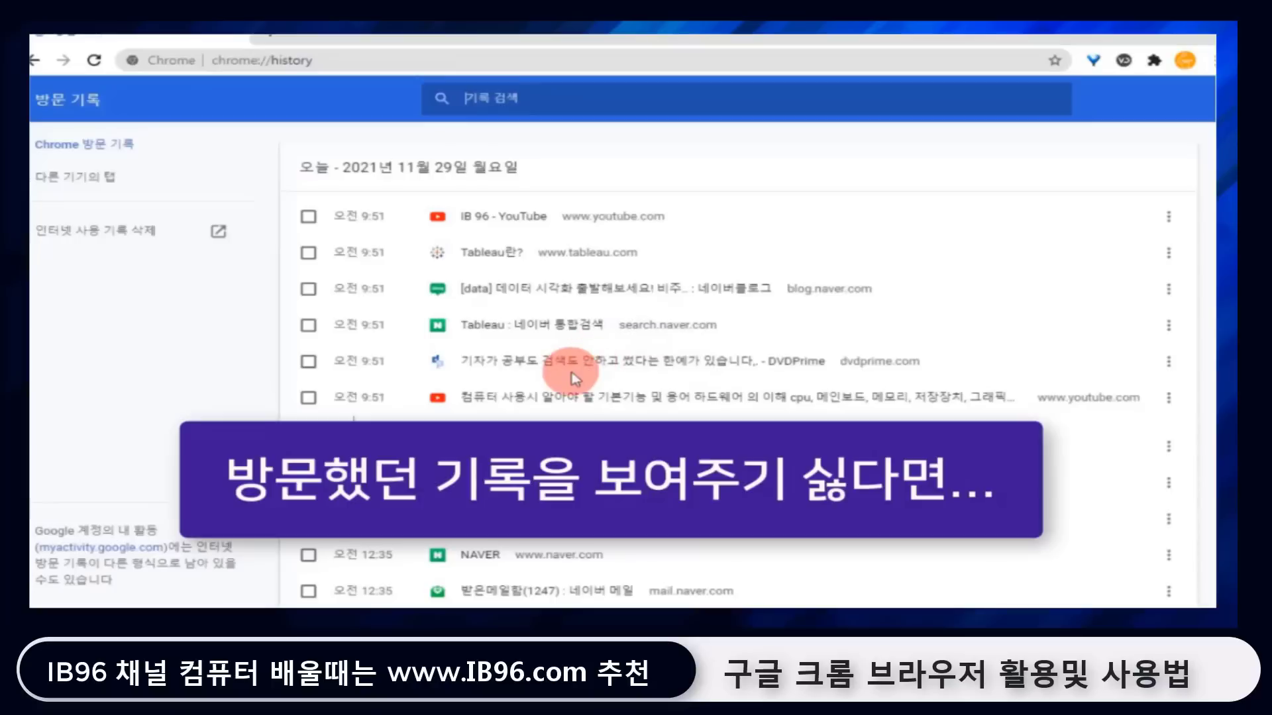
Delete today's 9:51 DVDPrime entry from the browsing history.
click(310, 364)
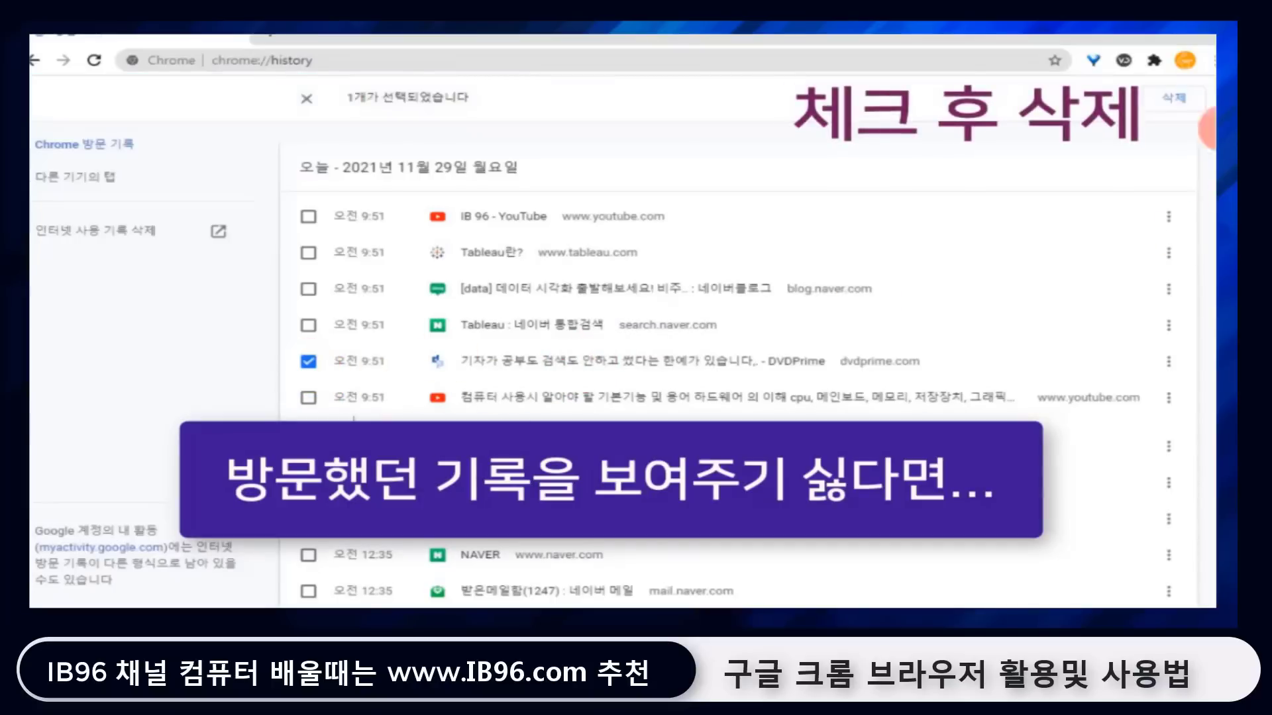
click(1177, 101)
key(Return)
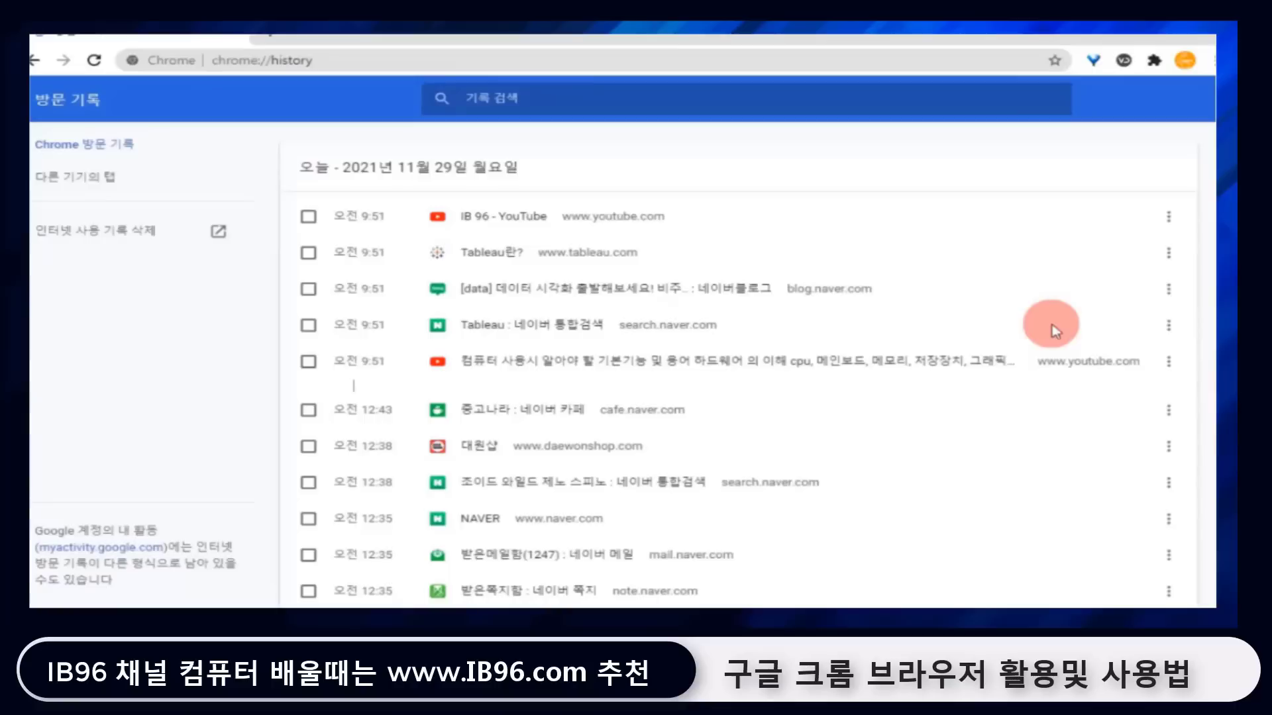
click(1168, 253)
click(1100, 272)
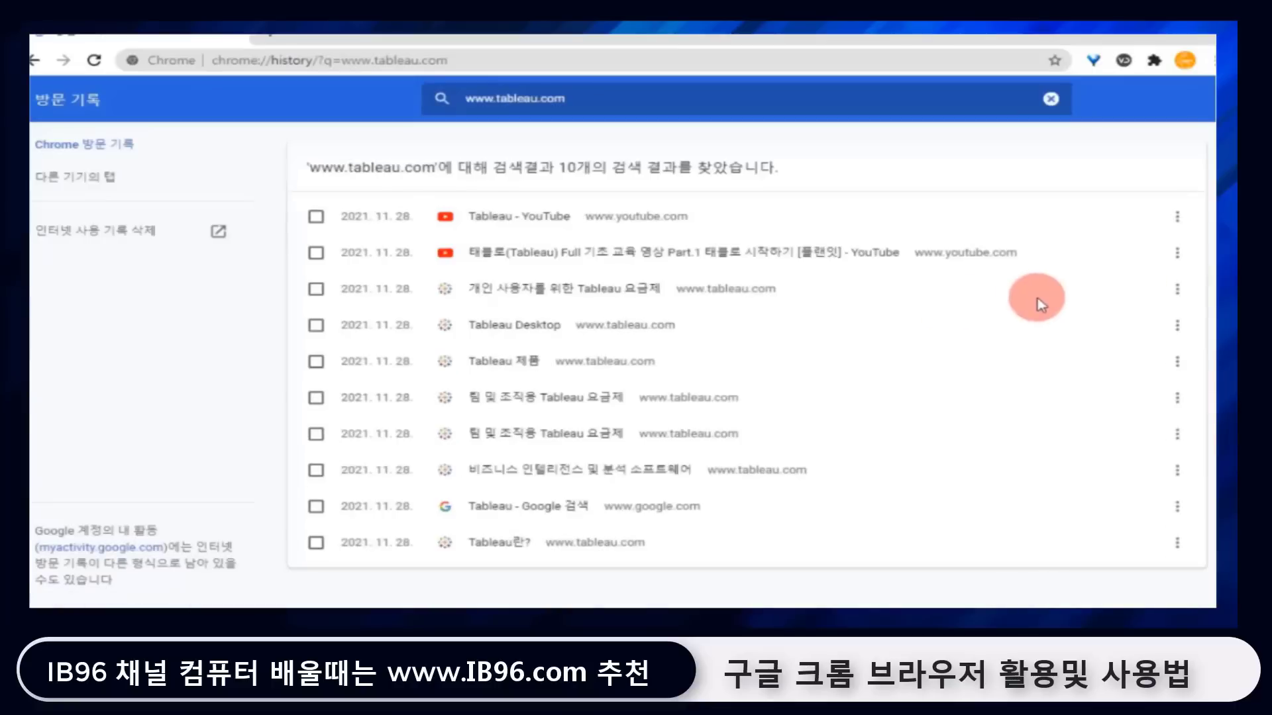
click(1179, 261)
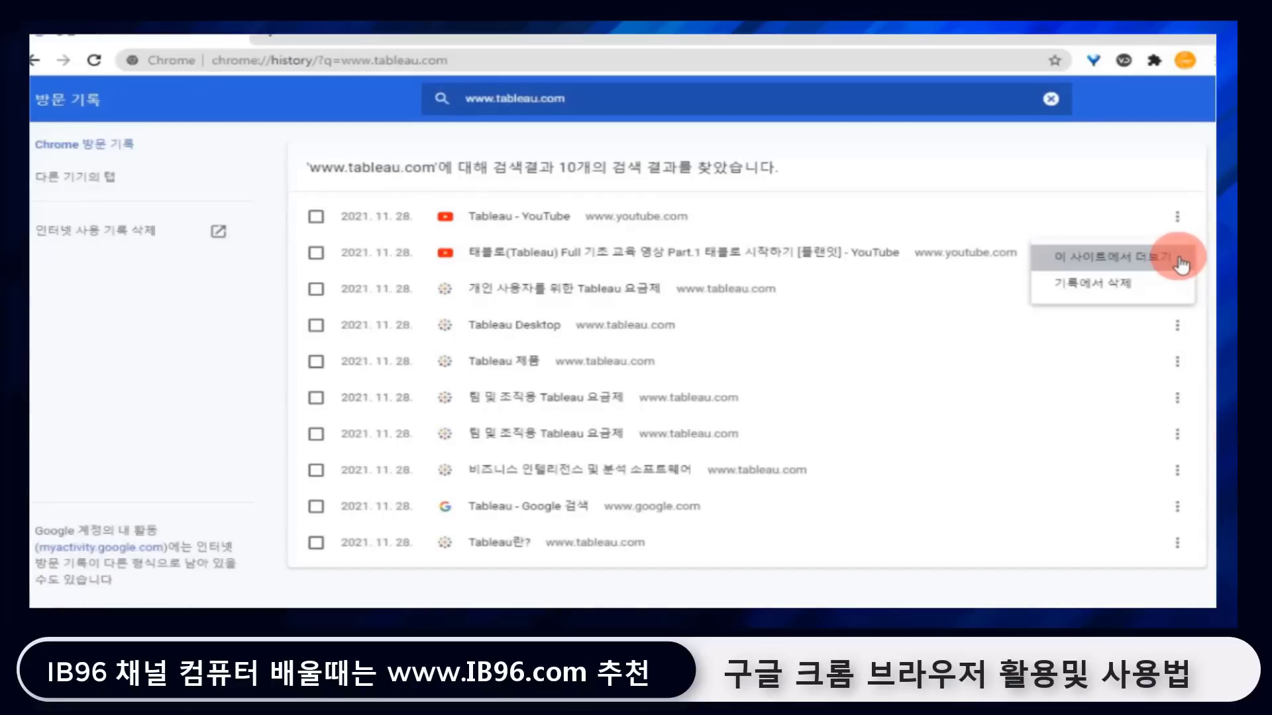
click(1134, 288)
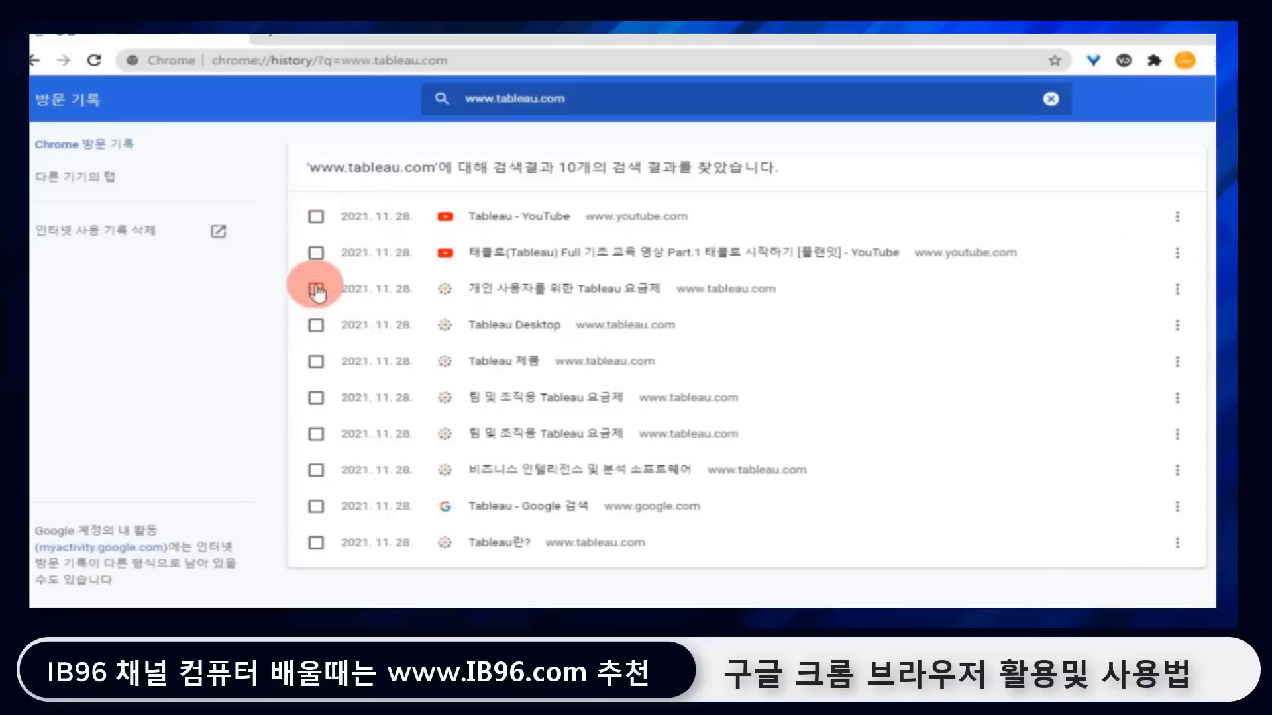
click(316, 219)
click(316, 253)
click(316, 290)
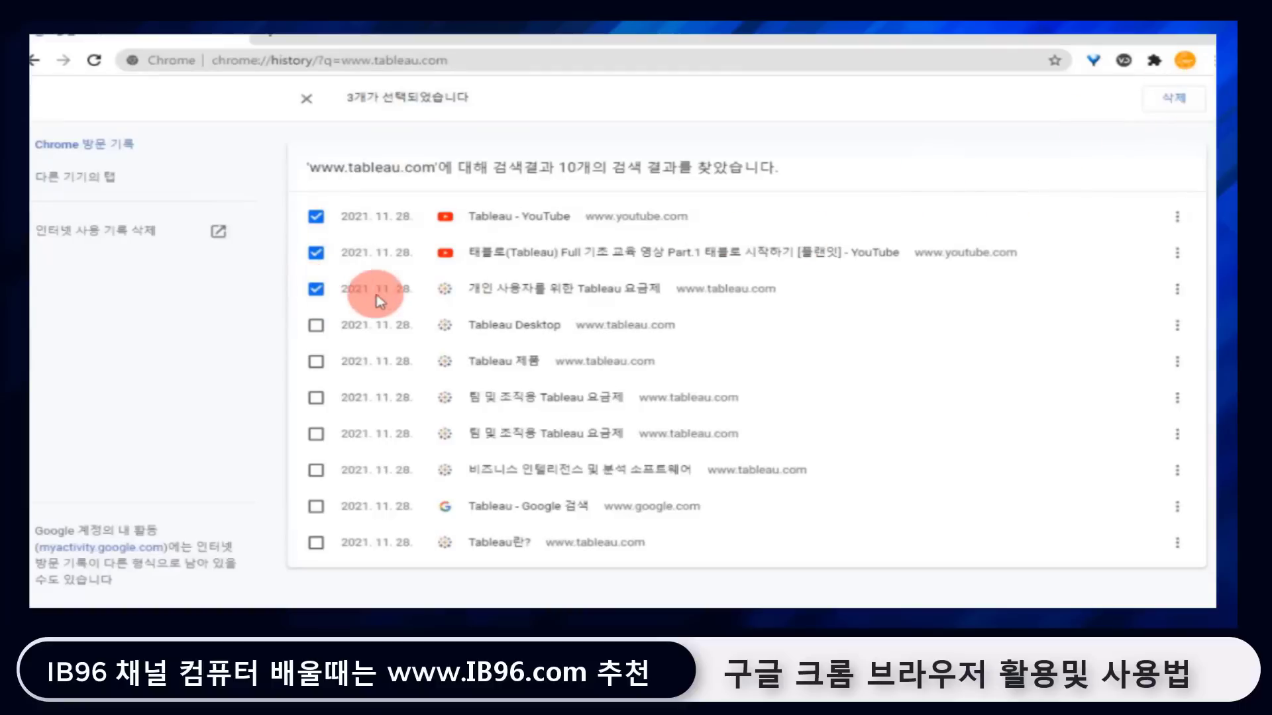
key(Escape)
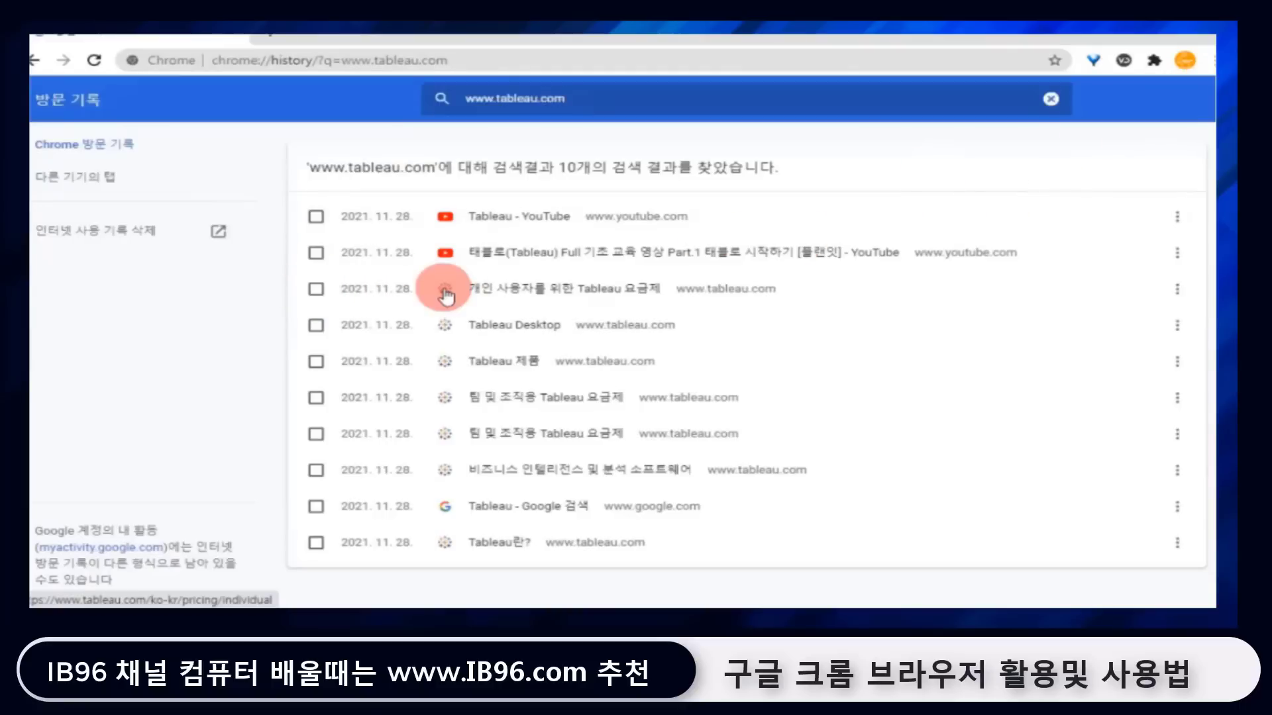
View the history's tabs from other devices (다른 기기의 탭).
click(108, 179)
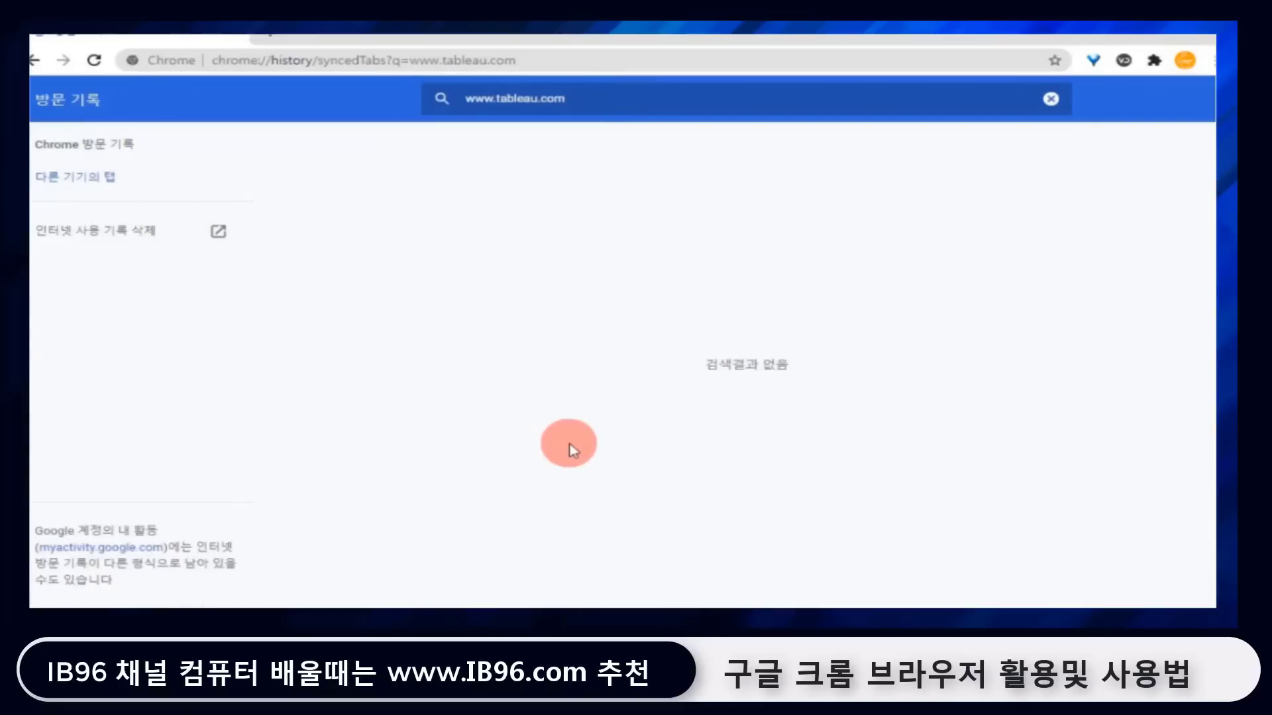
Return to the Chrome history, open the options for deleting browsing data and set the time range to 지난 1시간.
click(111, 145)
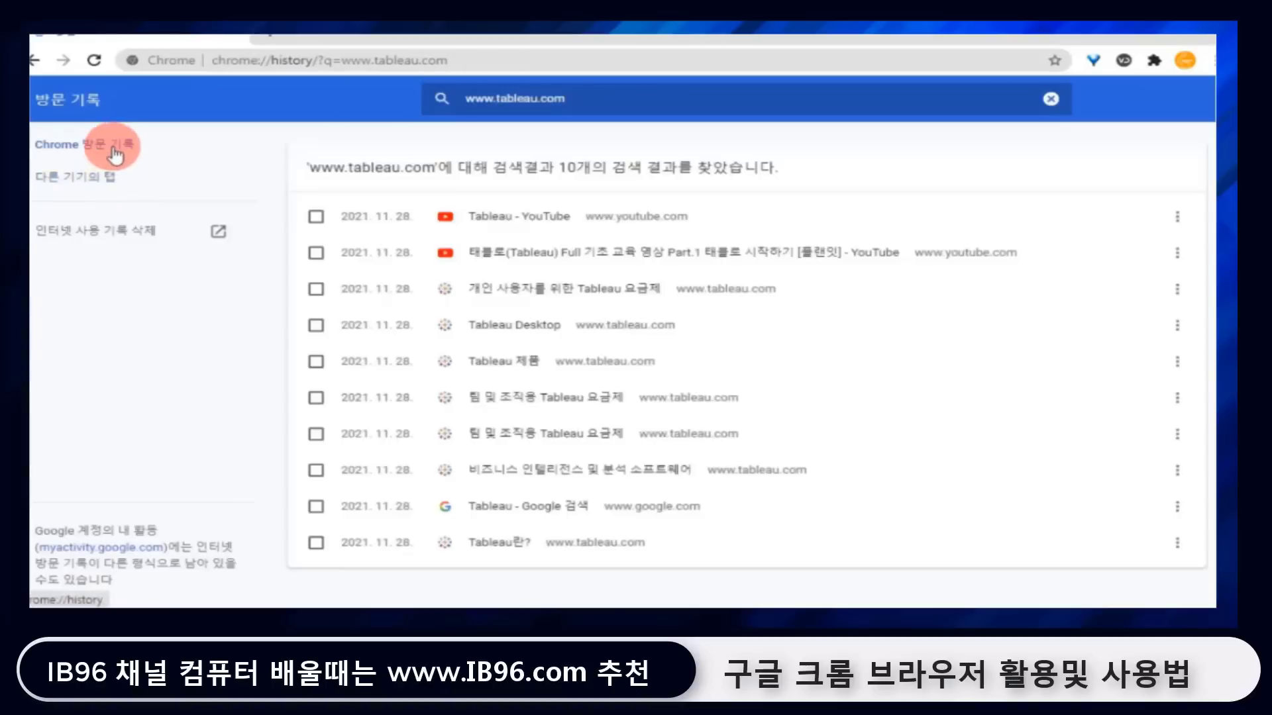
click(114, 242)
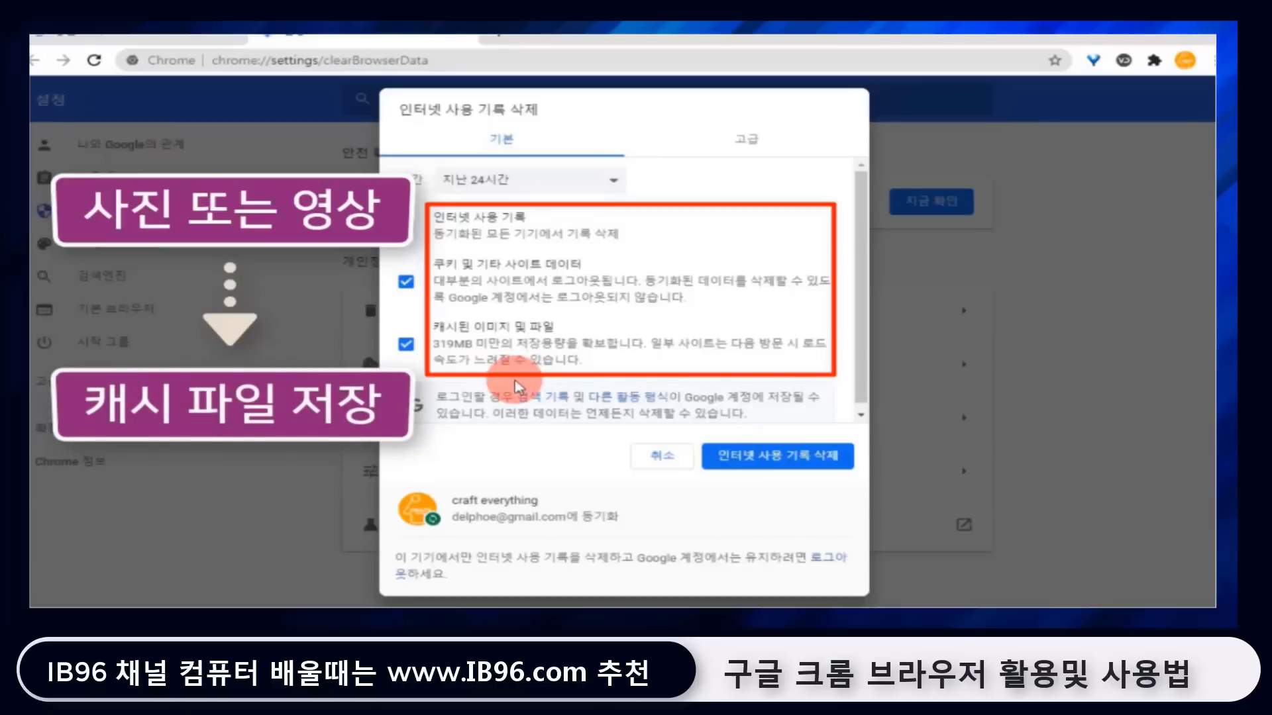
scroll(497, 388, down, 1)
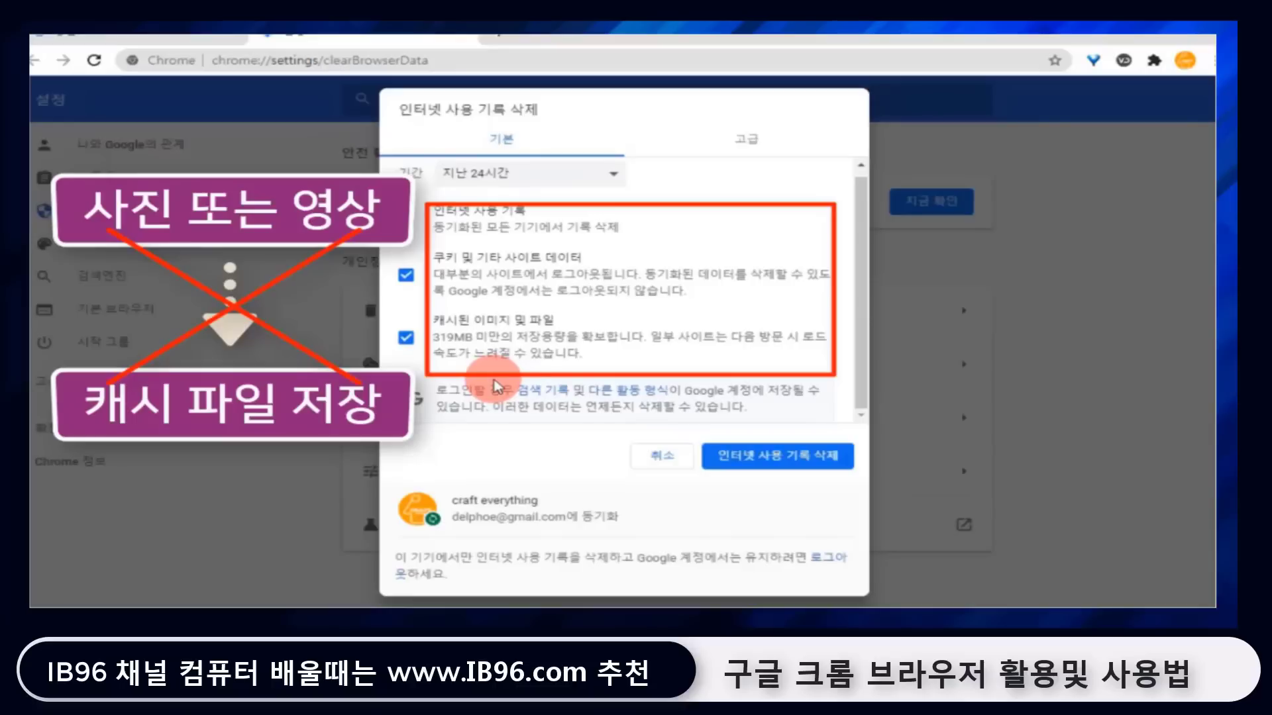
scroll(494, 386, up, 1)
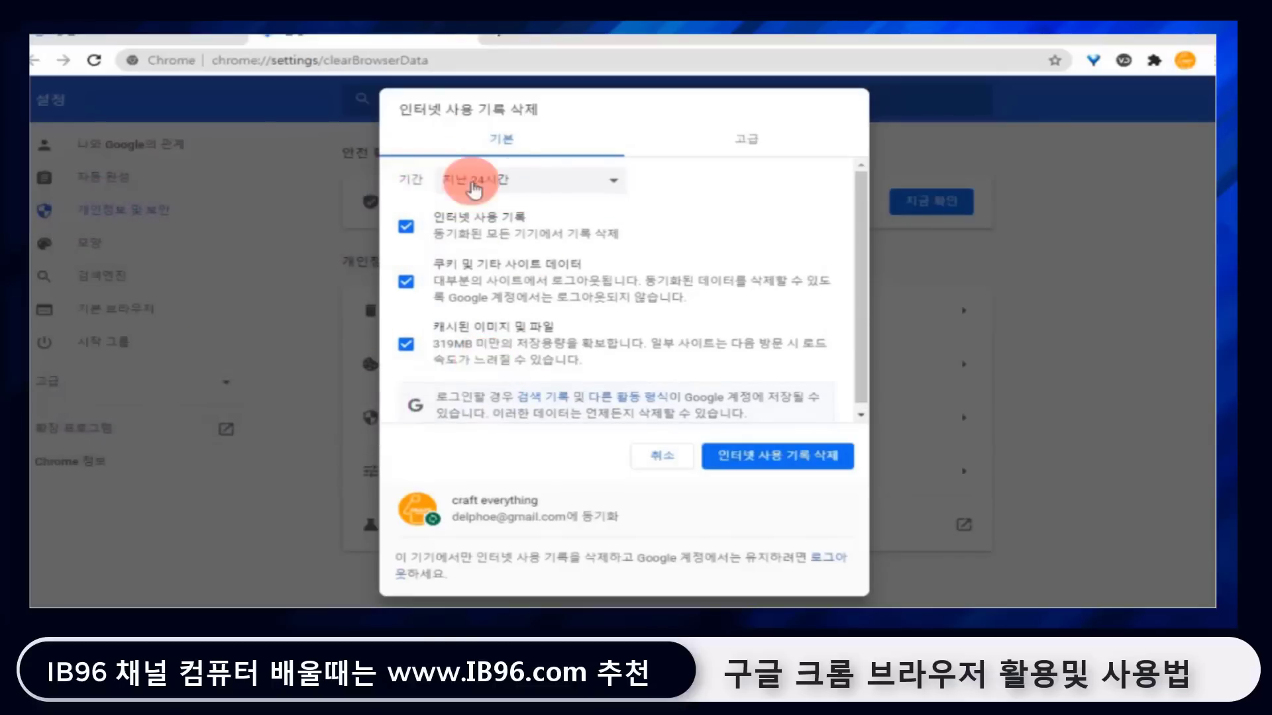
click(535, 188)
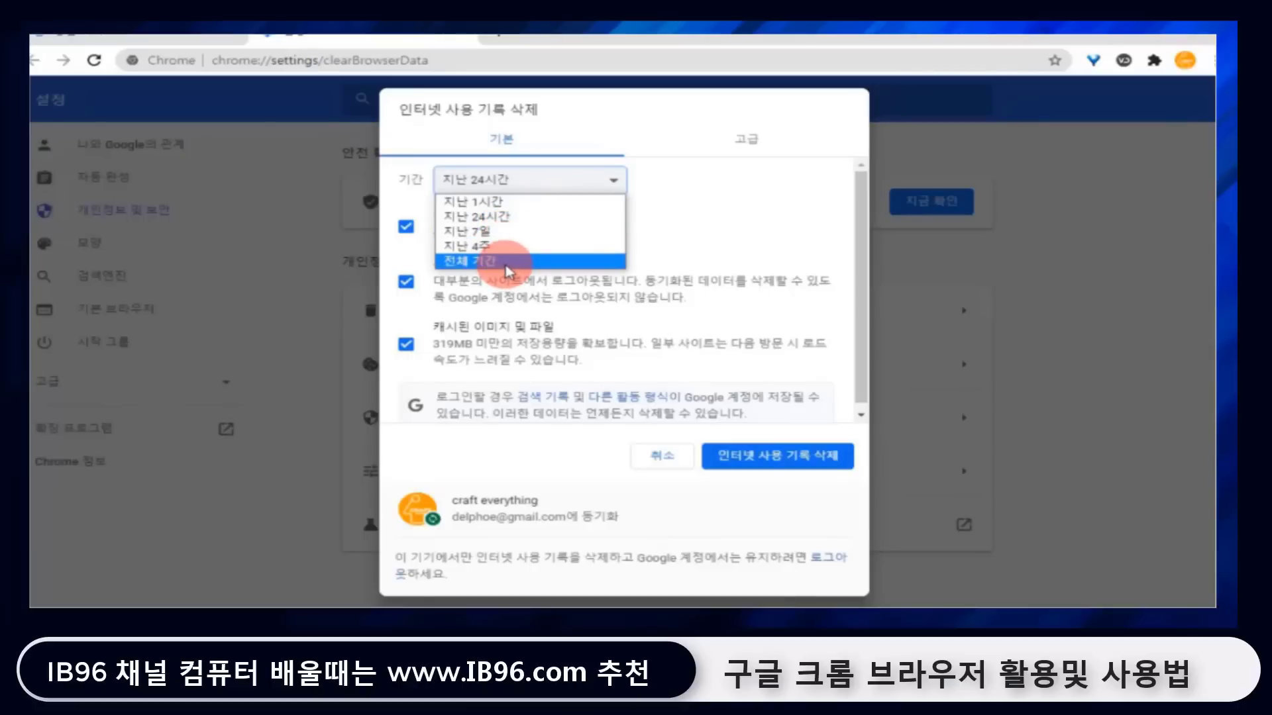
click(490, 202)
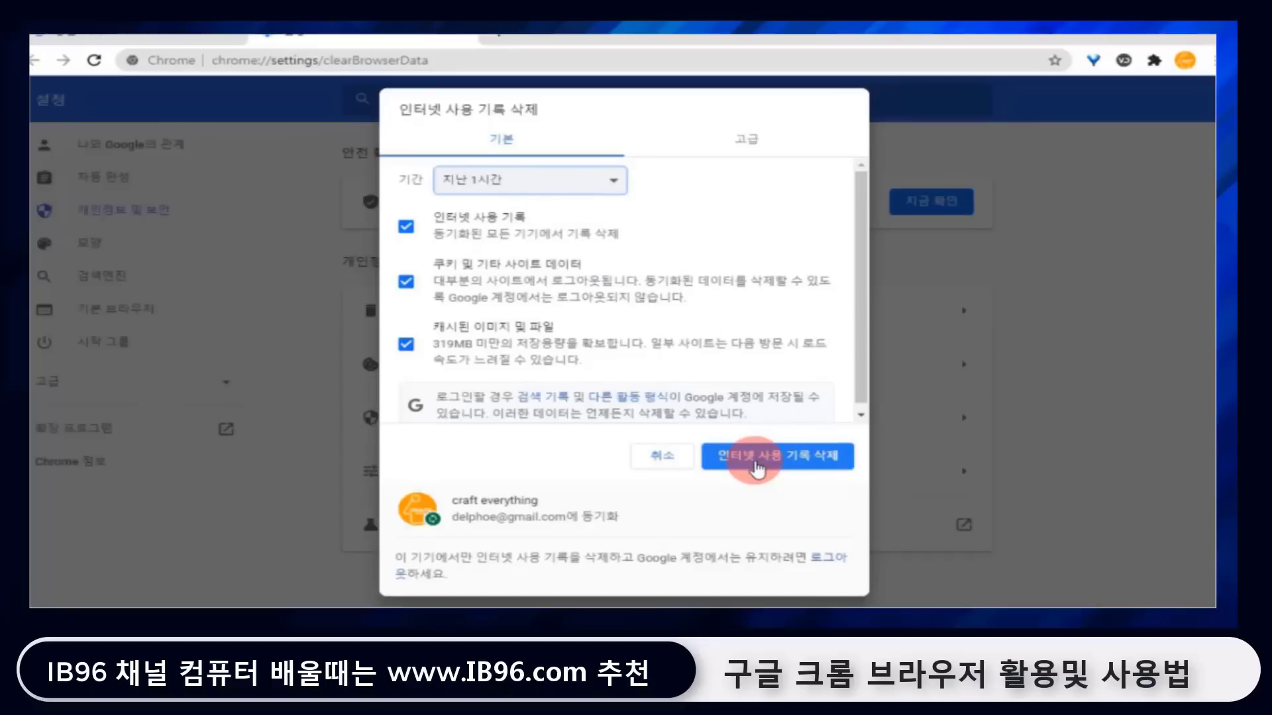
click(757, 471)
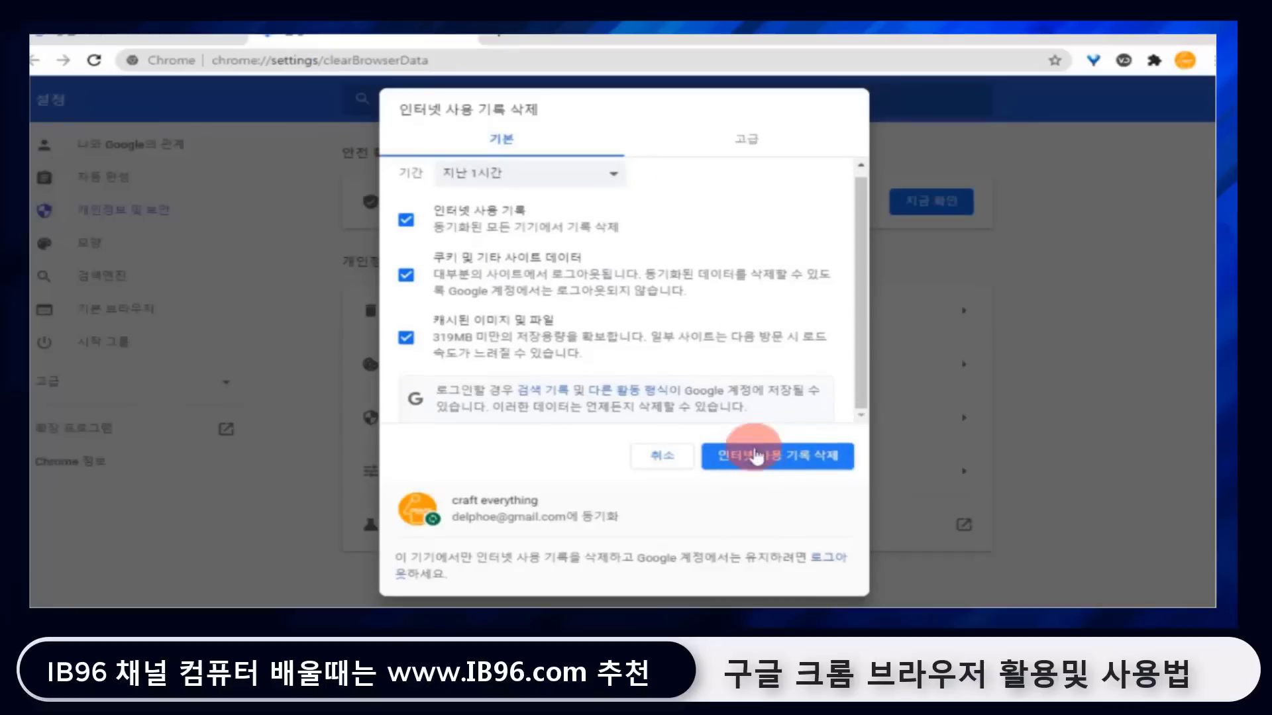
Toggle the advanced passwords and other sign-in data option on and off, and delete the last hour's browsing data with the basic options.
click(755, 147)
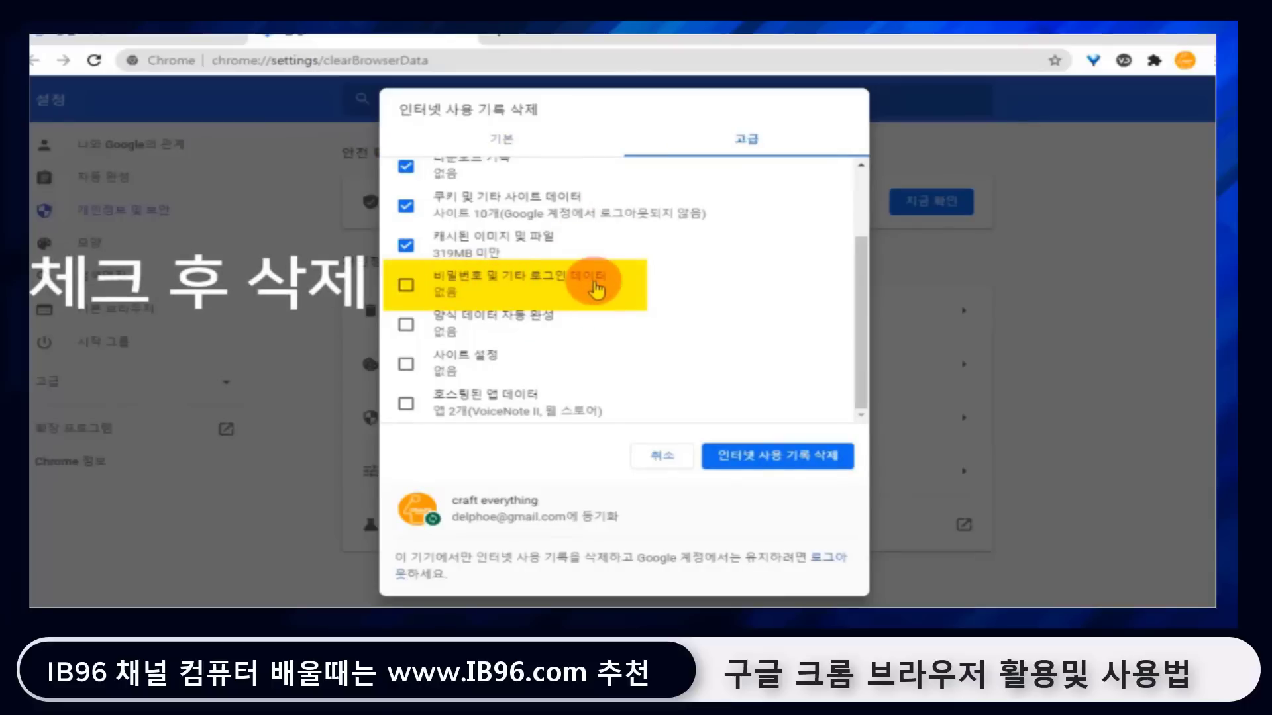
click(406, 291)
click(407, 286)
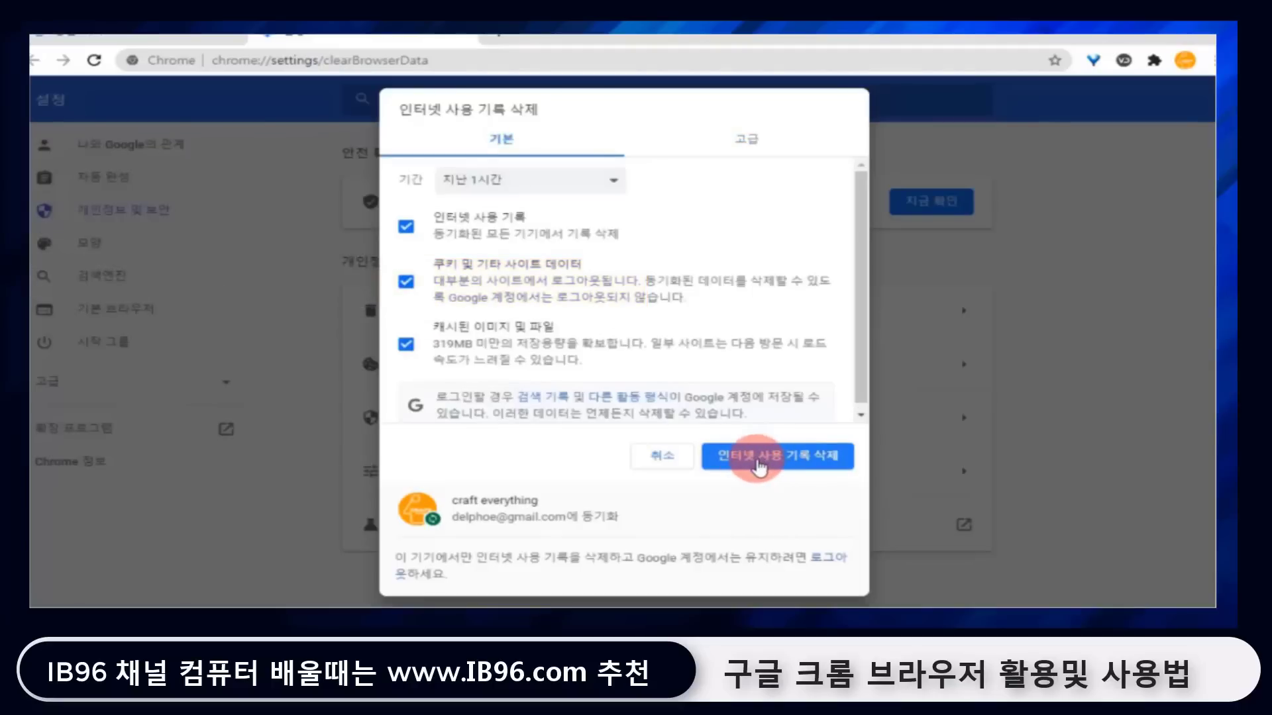
click(759, 463)
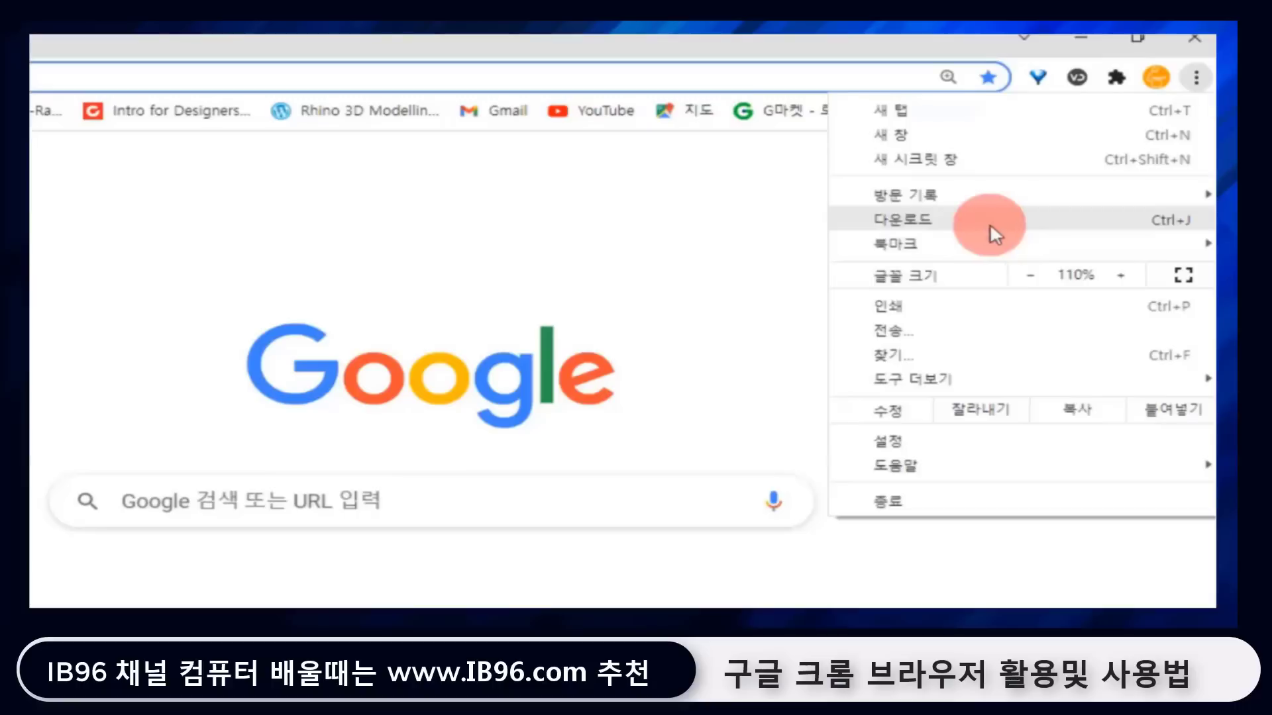
Open the download history (다운로드) and remove the three entries dated November 25, 2021.
click(917, 219)
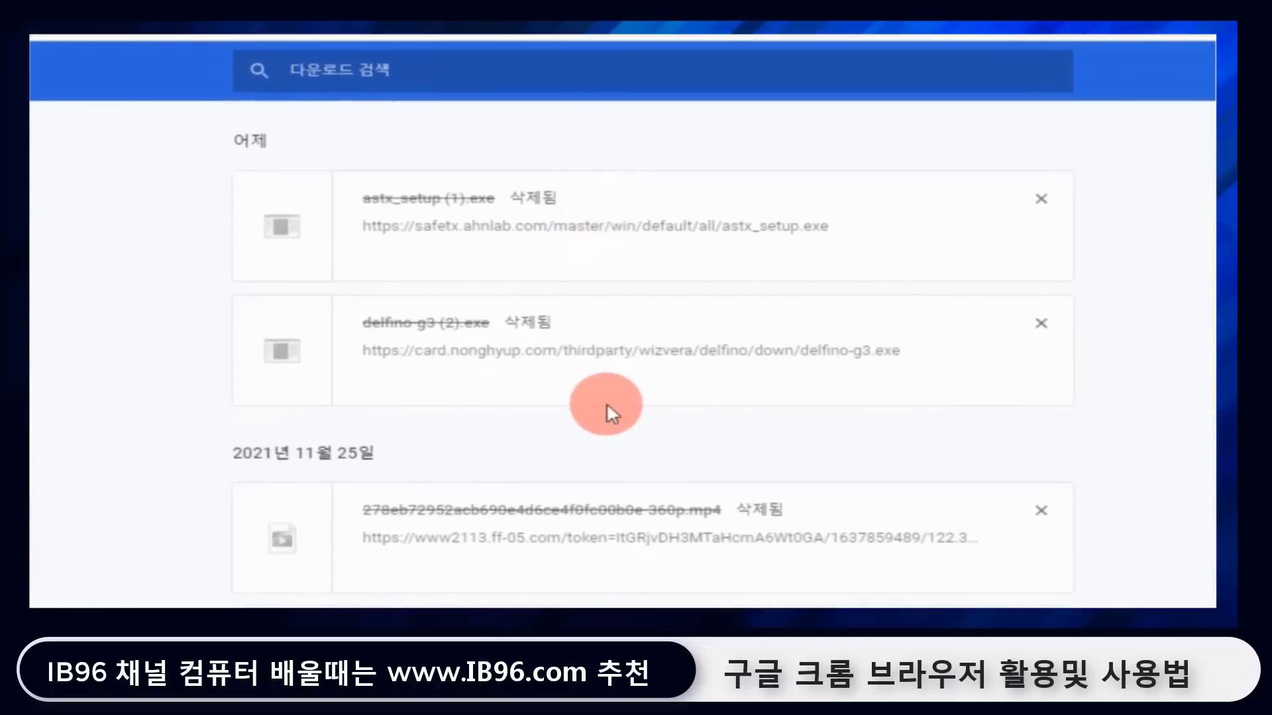
scroll(606, 384, down, 5)
scroll(607, 415, down, 4)
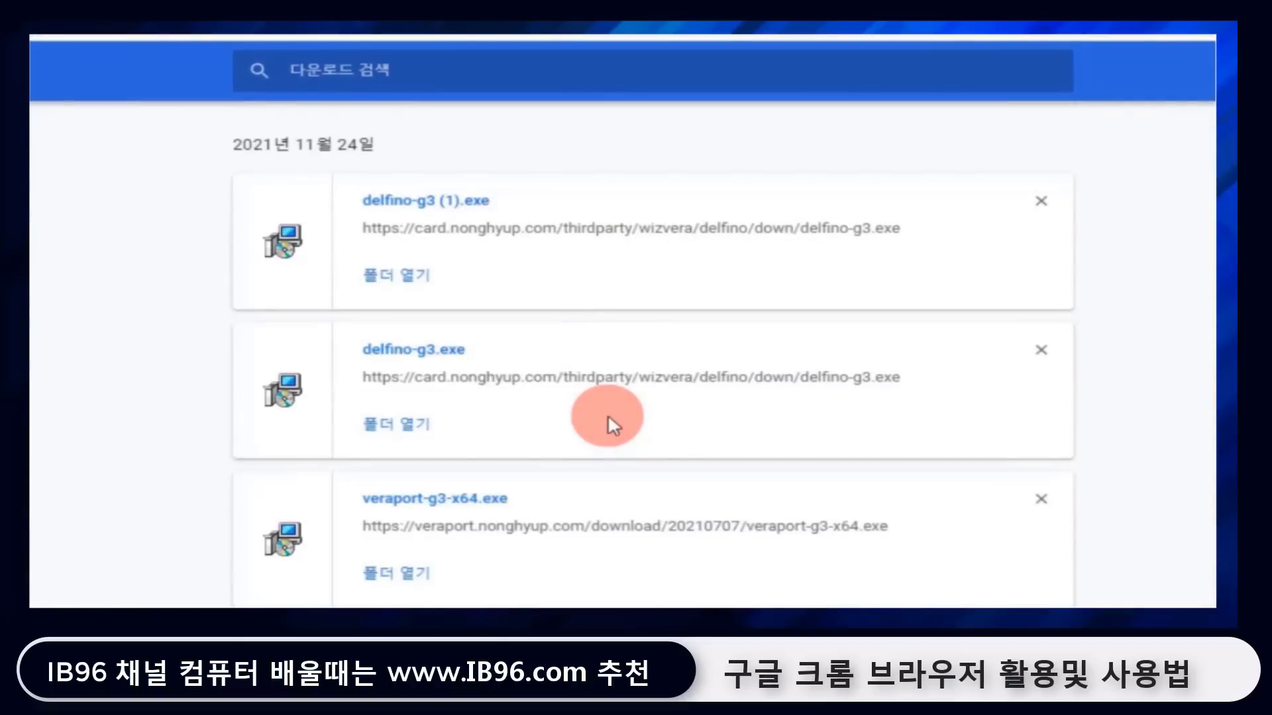
scroll(606, 415, up, 5)
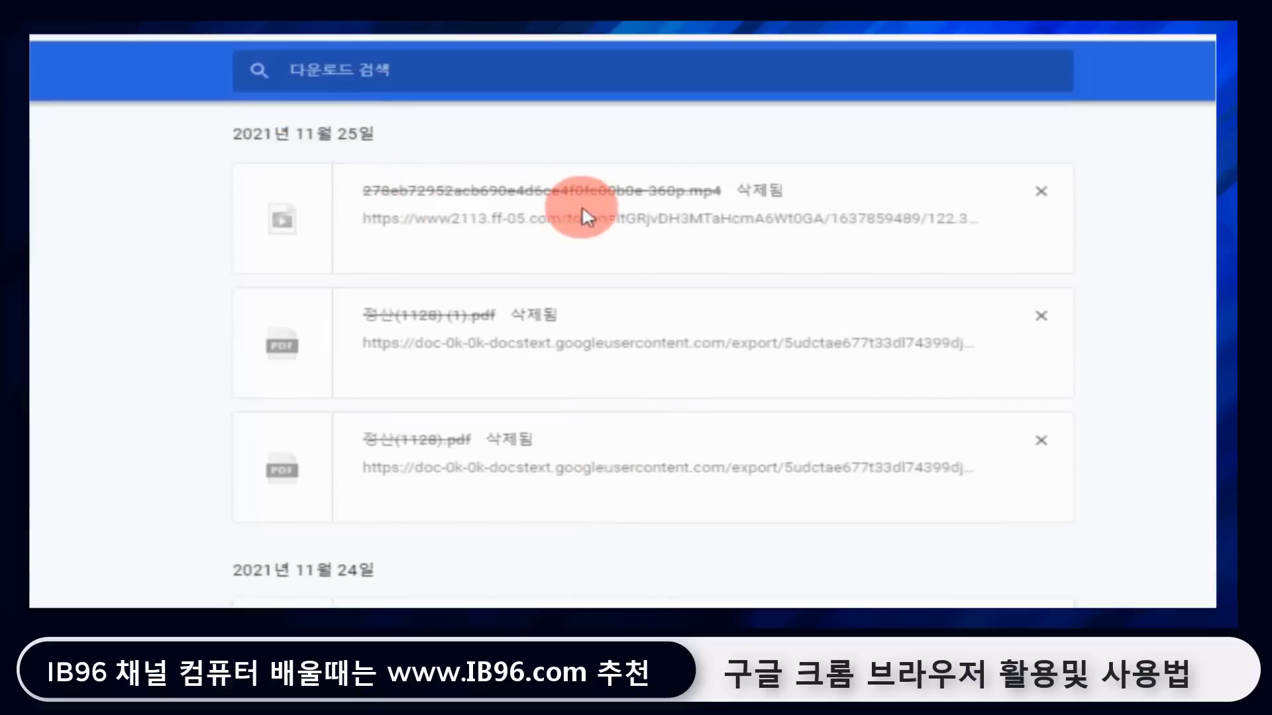
click(1038, 205)
click(1038, 205)
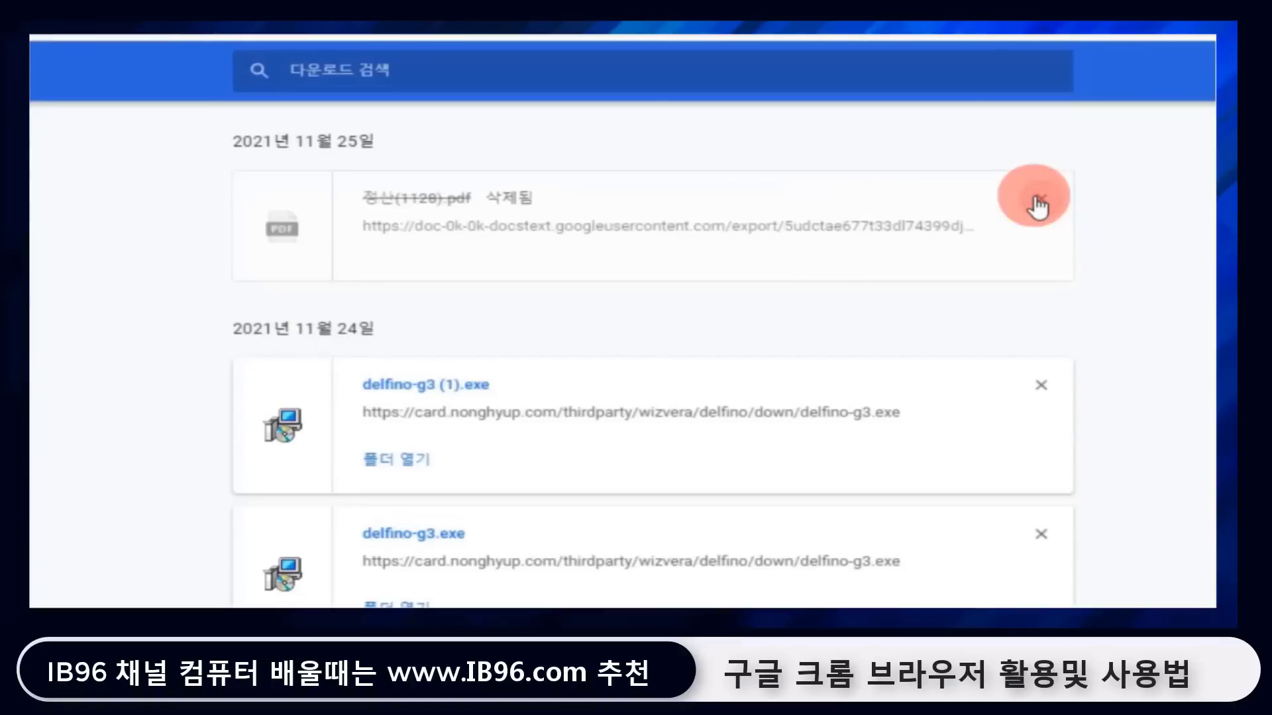
click(1038, 205)
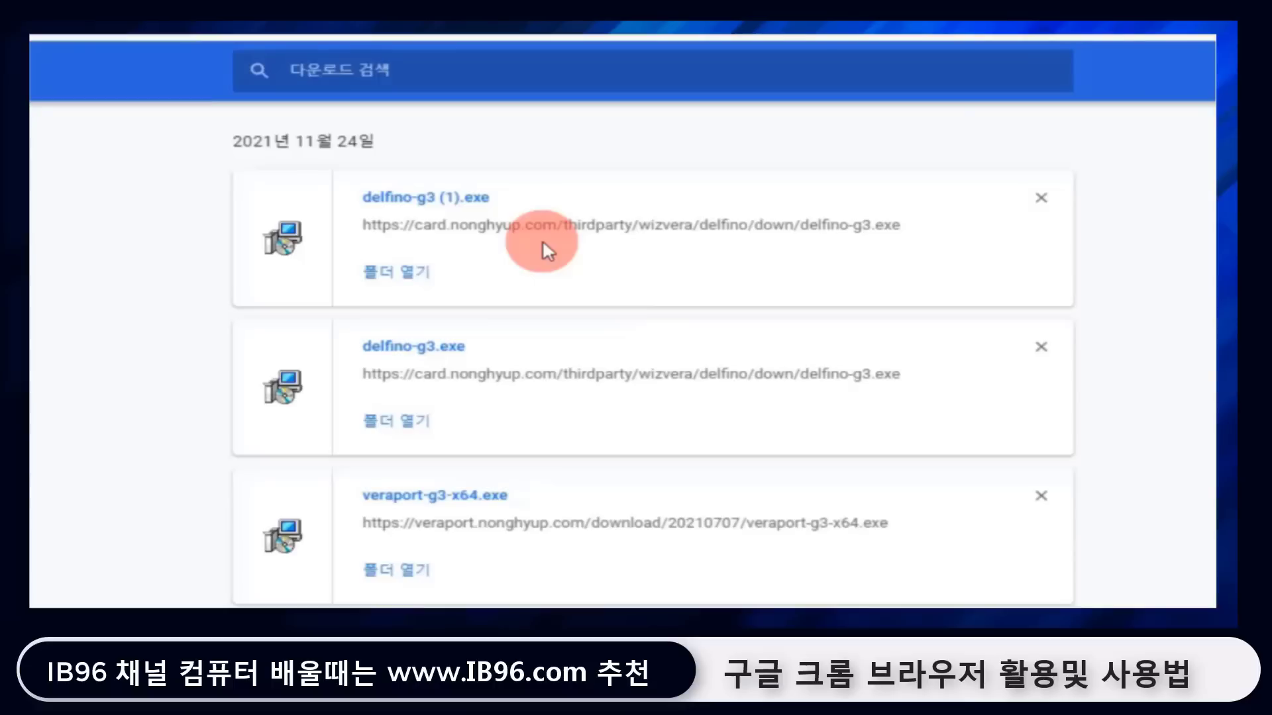
Open the folder containing the downloaded delfino-g3 (1).exe, look through its files and close the folder window.
click(400, 284)
scroll(523, 370, down, 5)
click(515, 539)
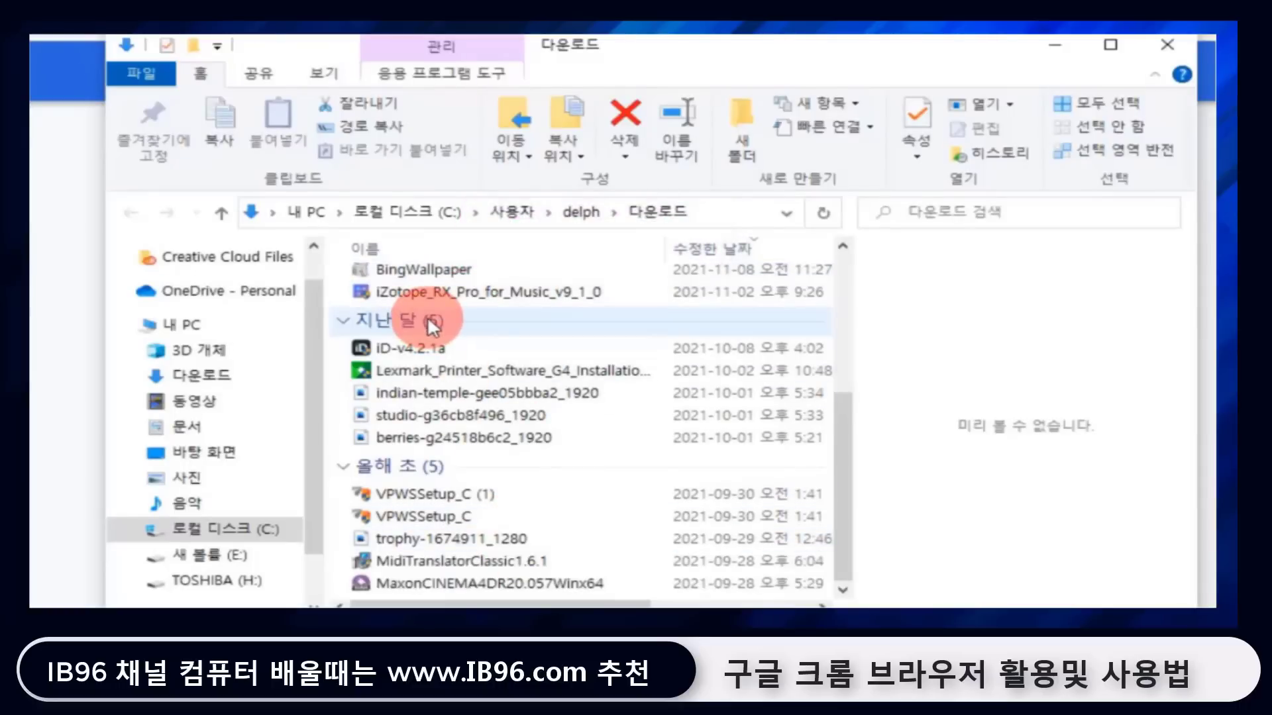
scroll(427, 470, up, 1)
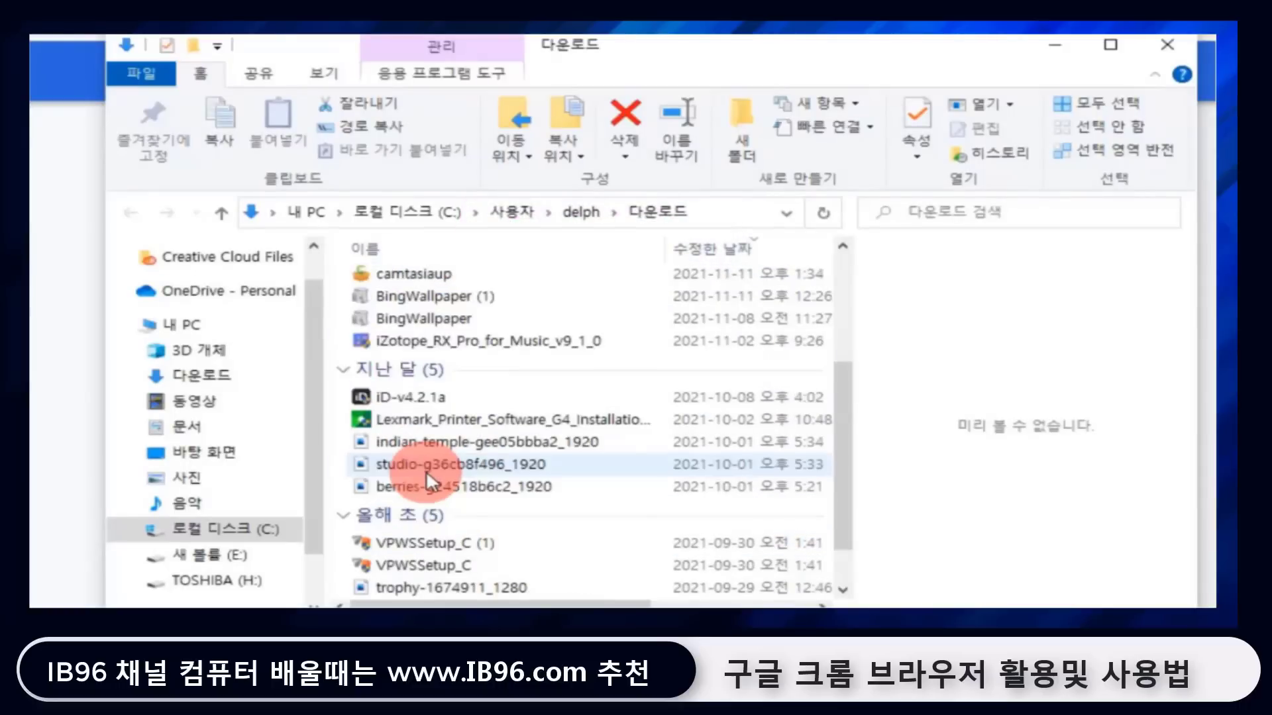
drag(848, 433, 847, 411)
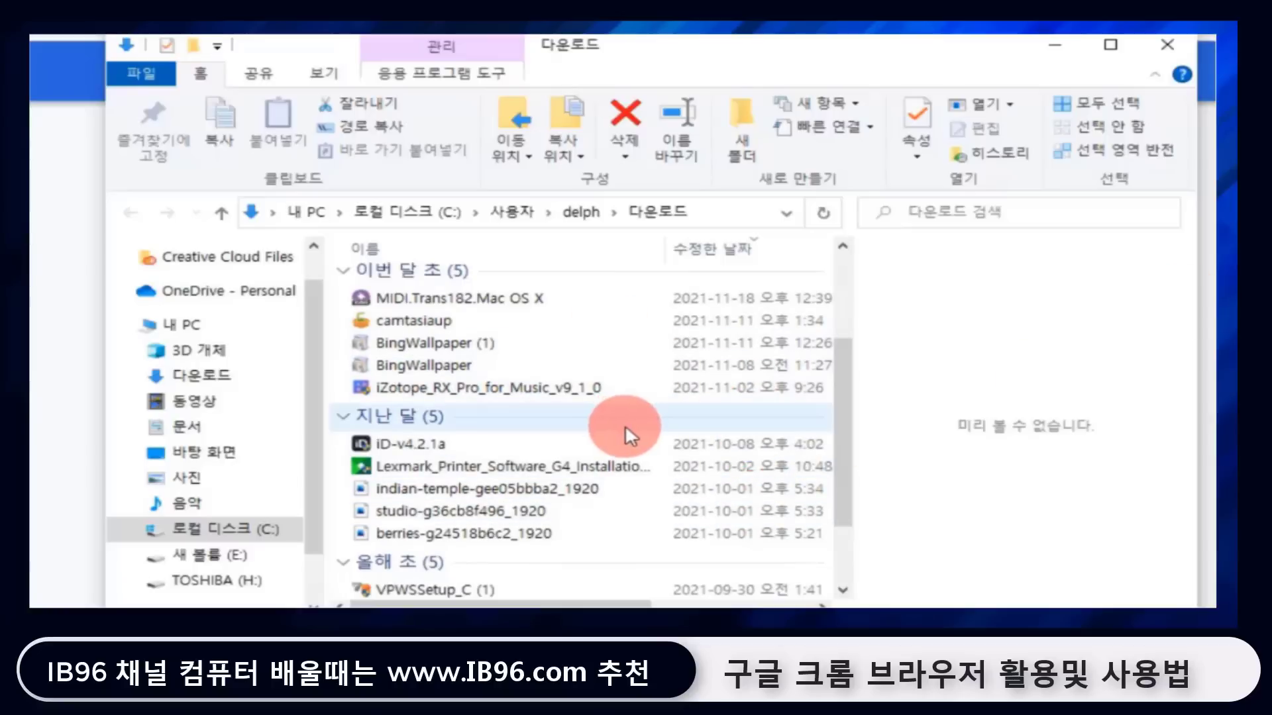
click(1176, 43)
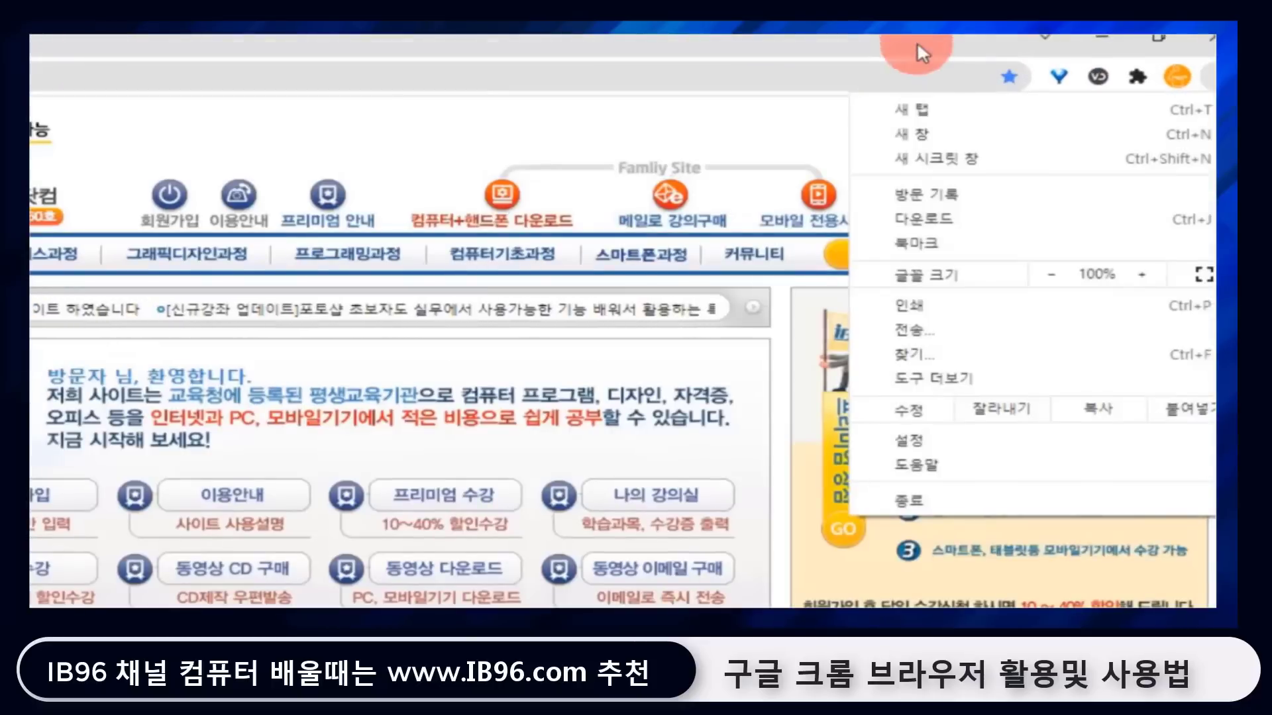
Show the bookmarks bar (북마크바 표시) below the address bar.
mouse_move(954, 242)
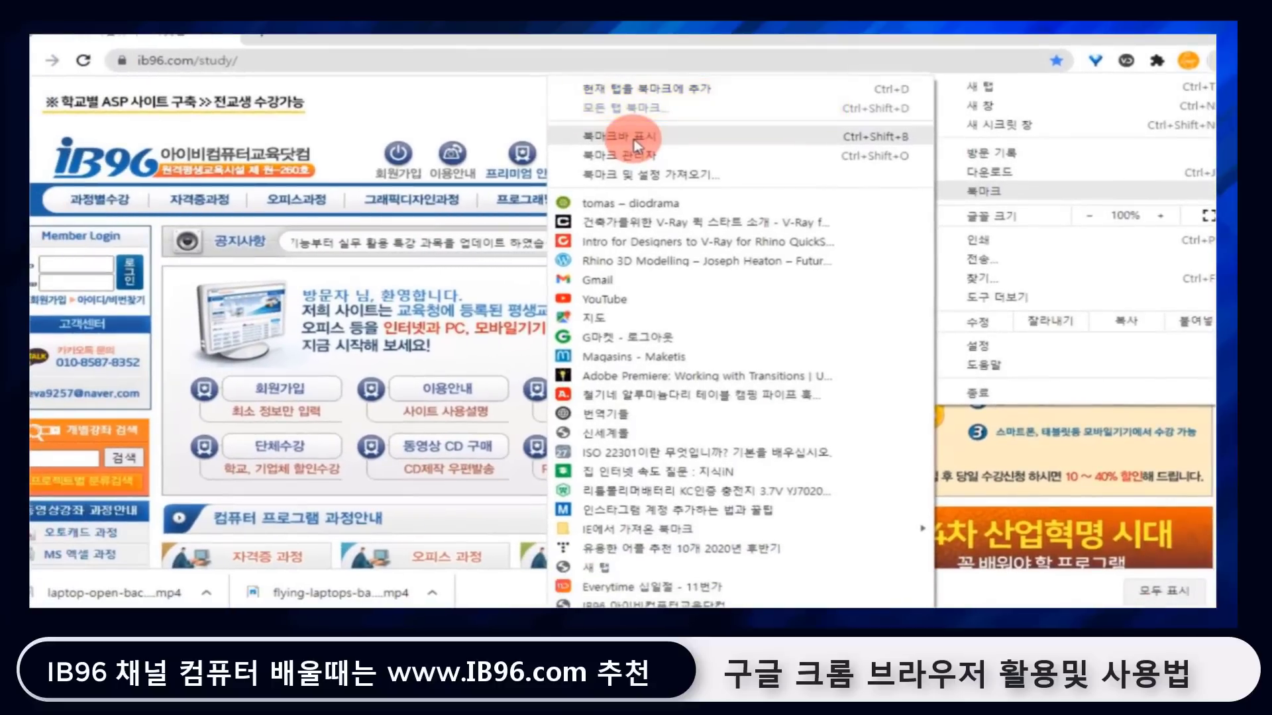
click(636, 143)
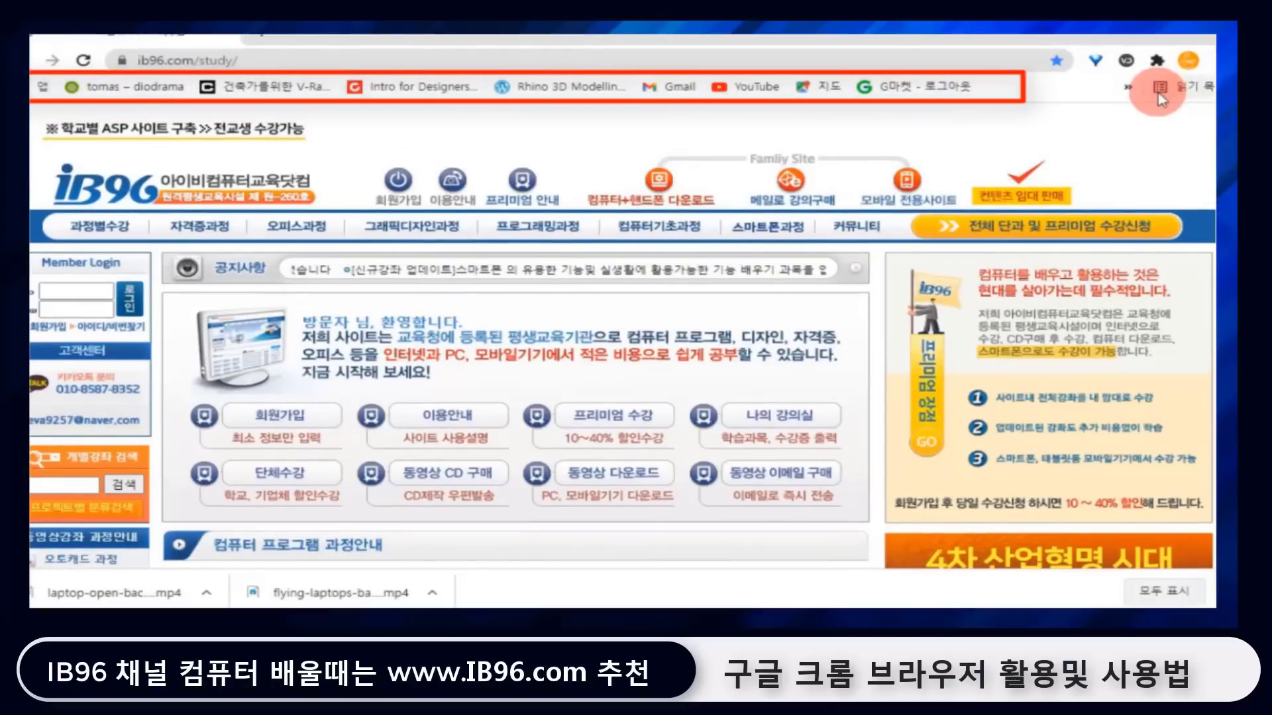
Open the bookmark manager (북마크 관리자), look through the saved bookmarks and view the actions available for the first one.
click(1211, 62)
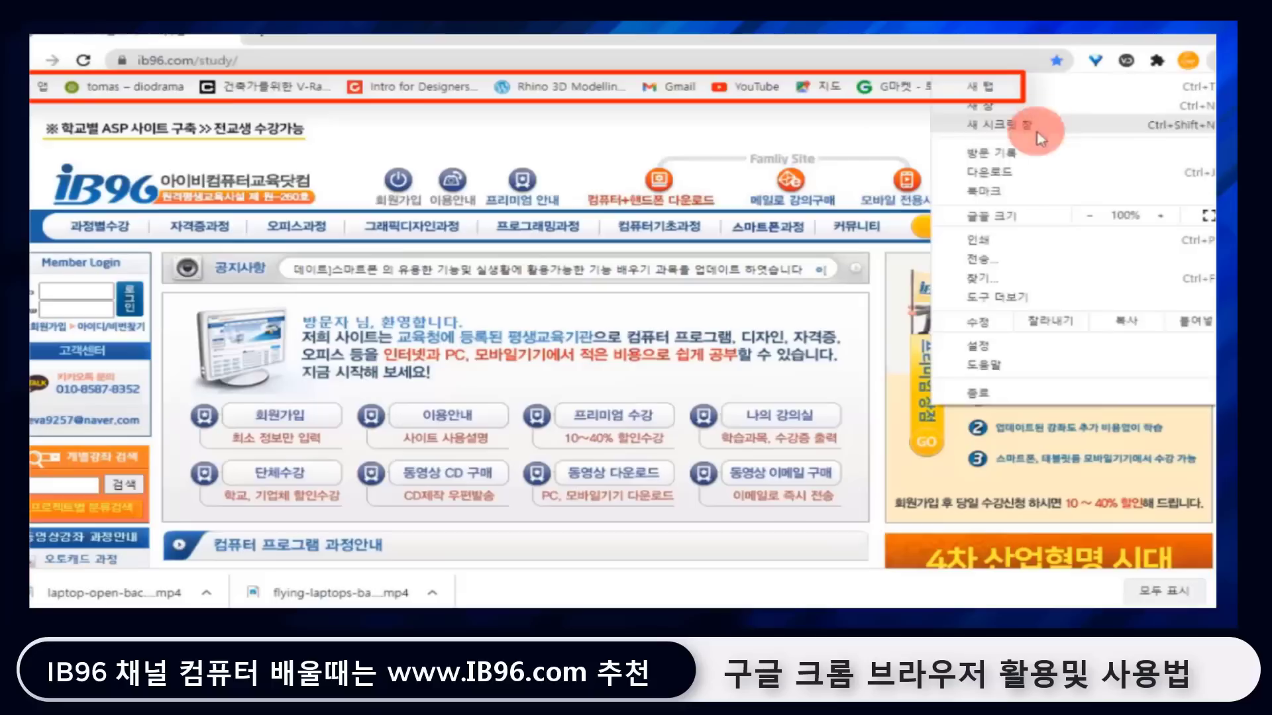
mouse_move(1016, 199)
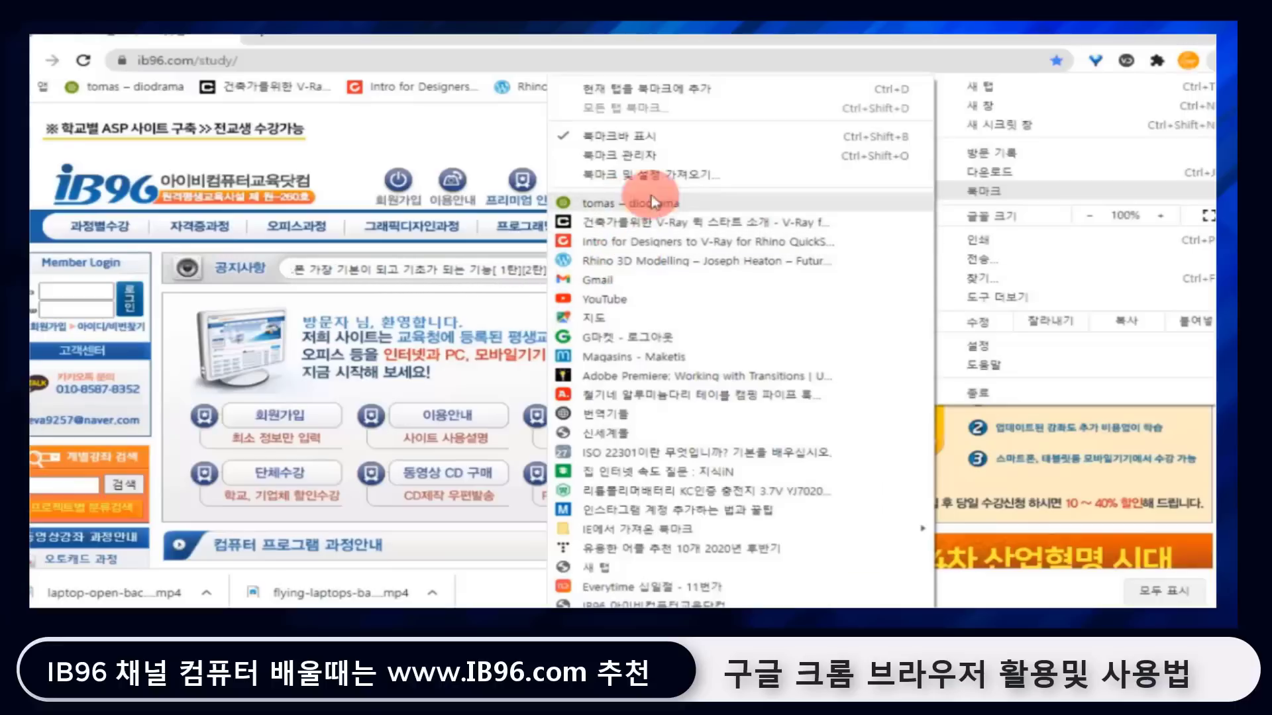
click(662, 161)
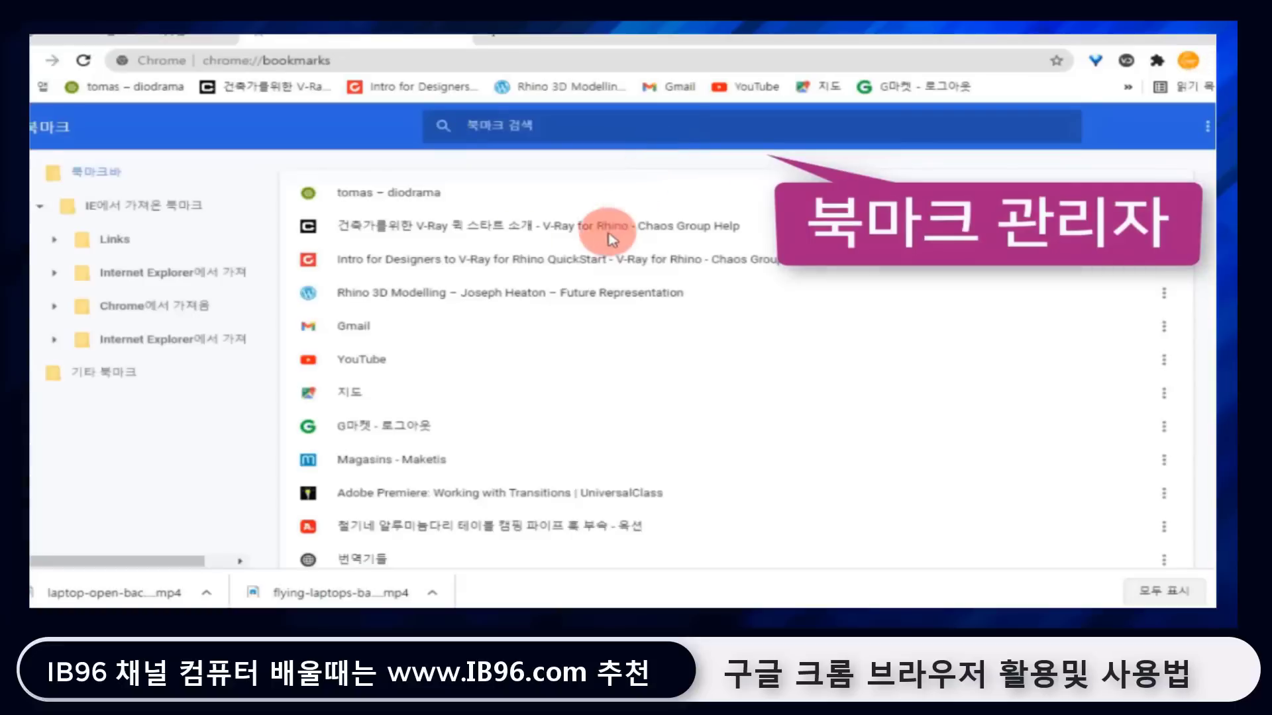
scroll(514, 357, down, 5)
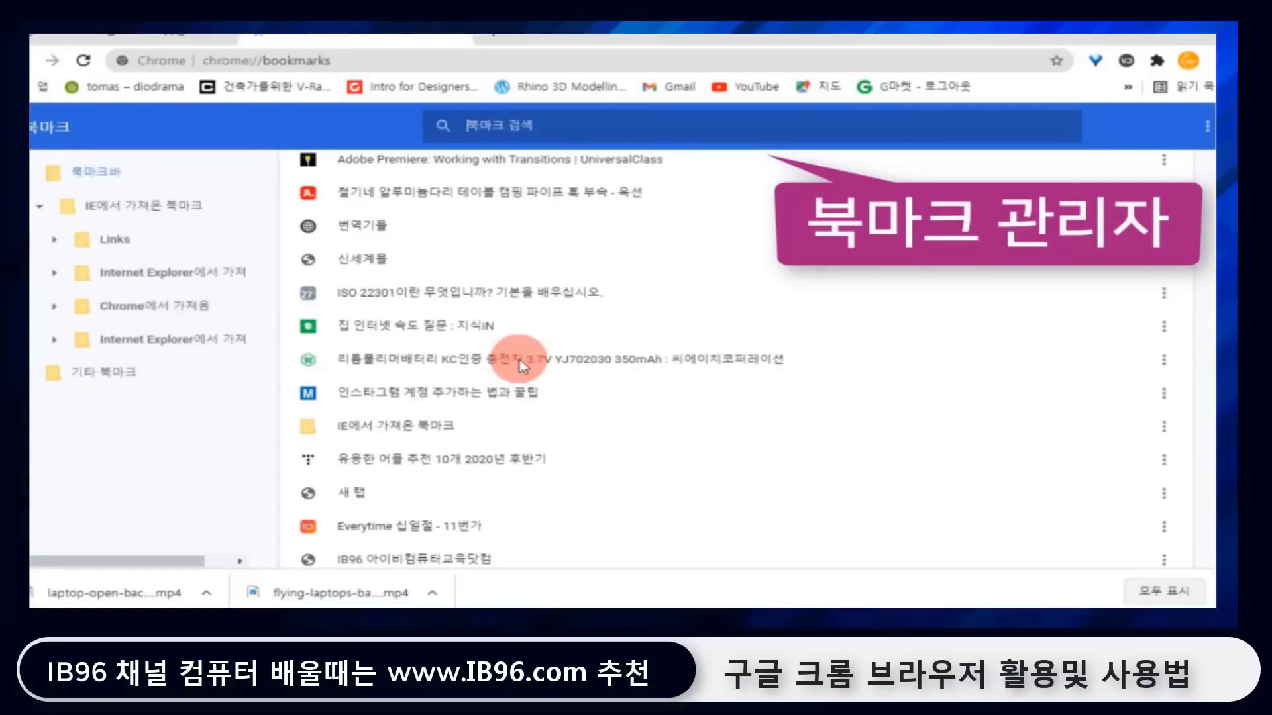
scroll(501, 430, up, 5)
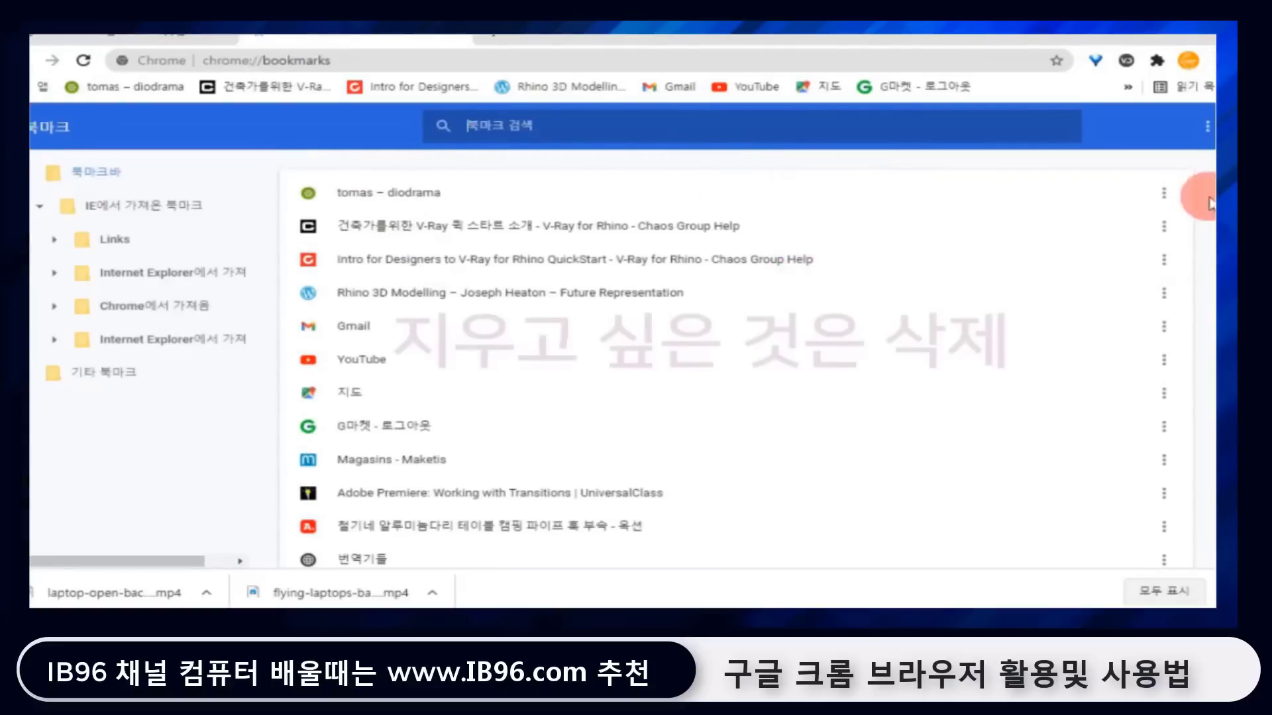
click(1165, 197)
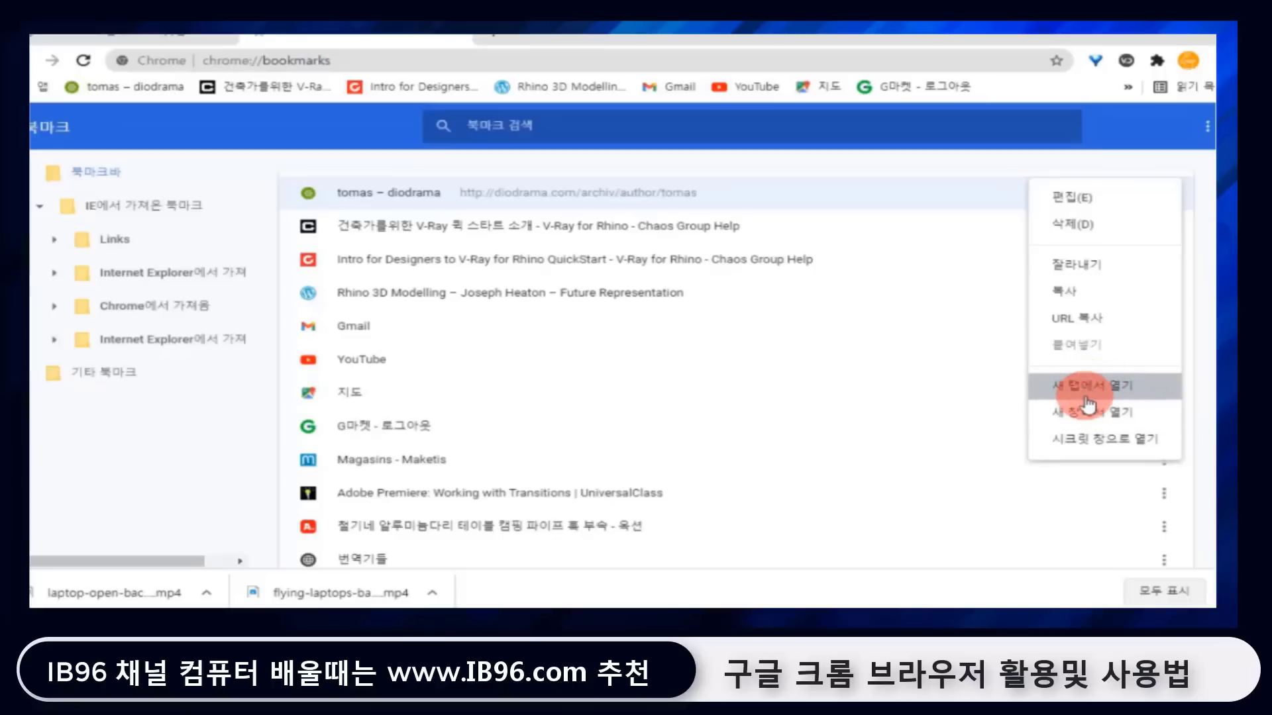
click(1085, 442)
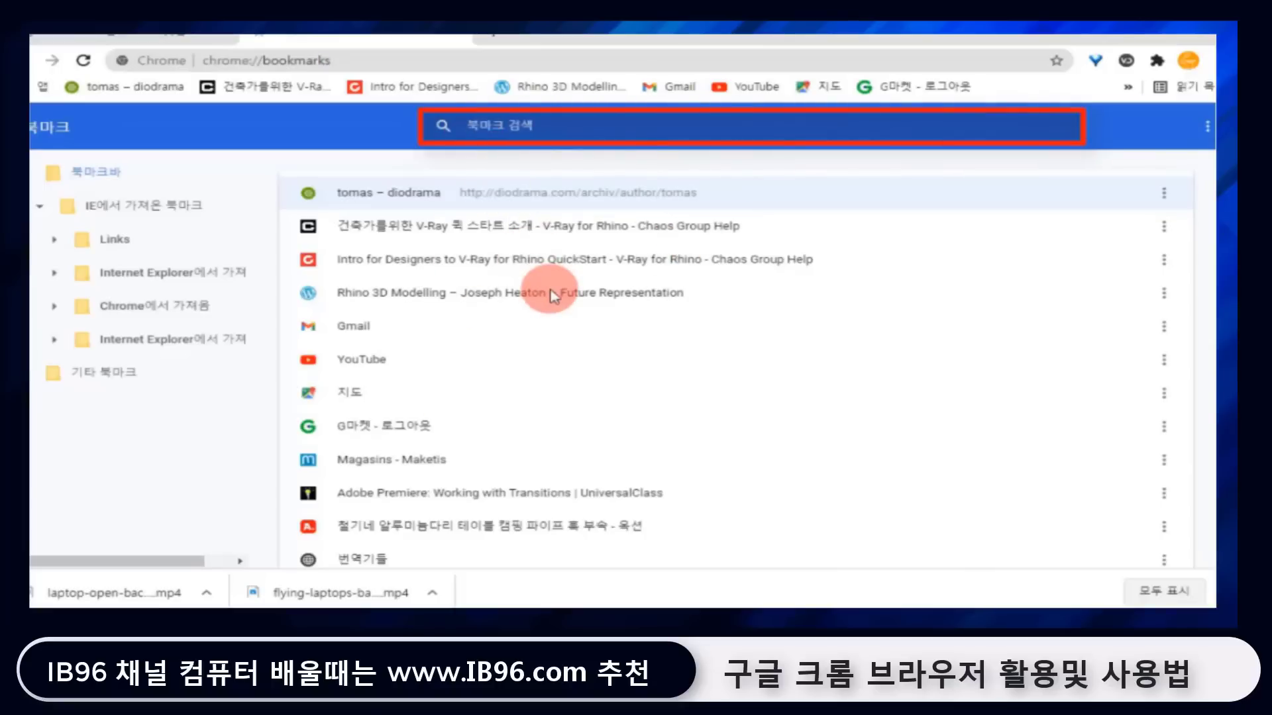
Search the bookmarks for "ib96" and select the search text.
click(525, 127)
text(ib9)
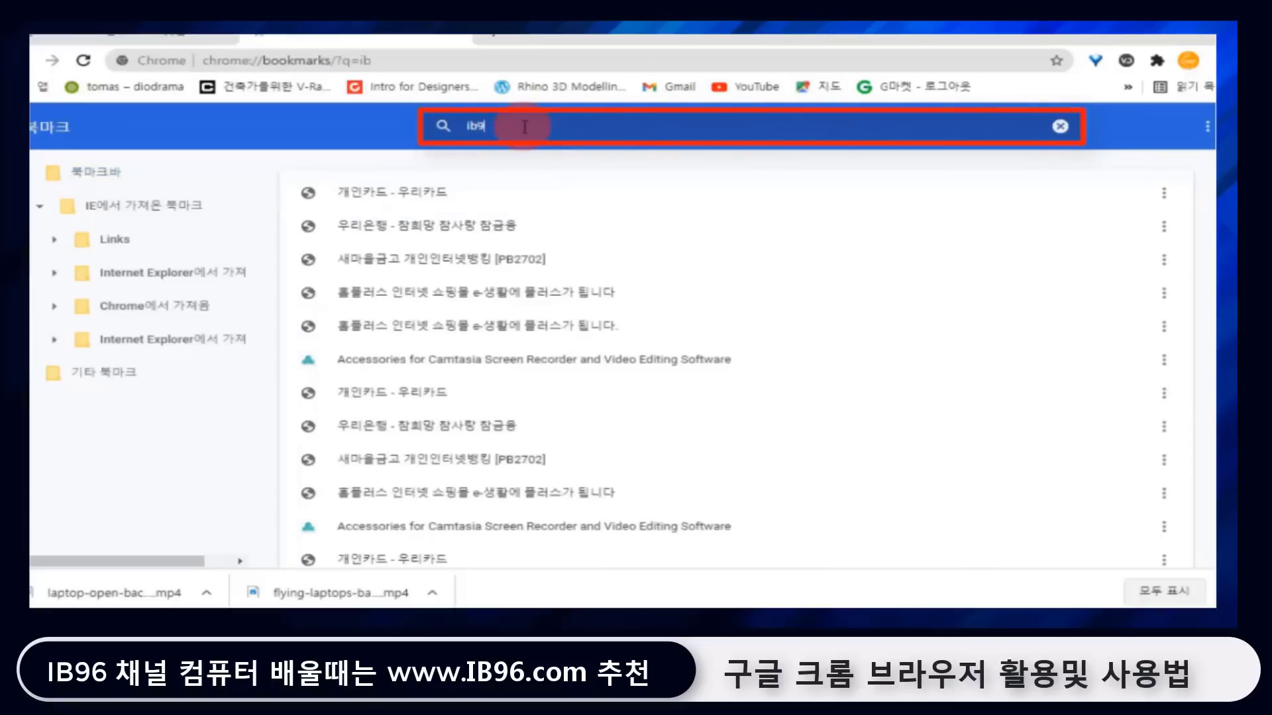
text(6)
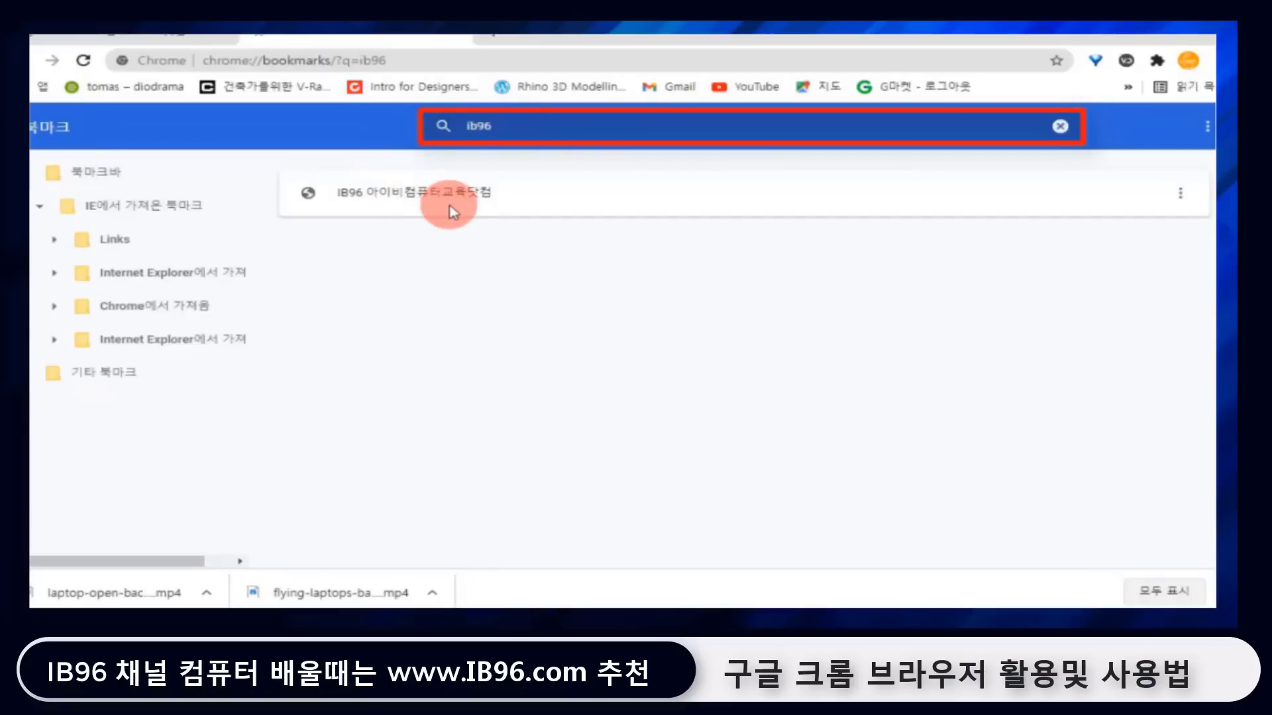
drag(503, 126, 436, 130)
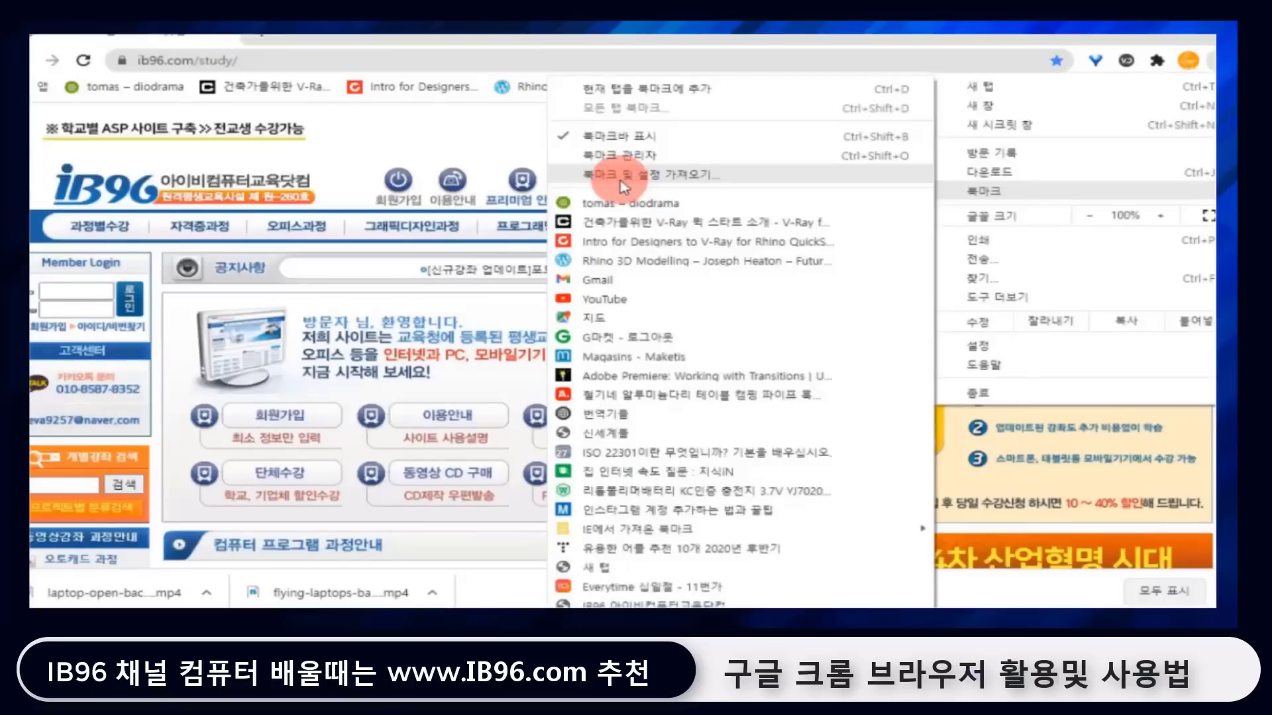
View the options for importing bookmarks and settings from Microsoft Internet Explorer, cancel the import and leave the settings page.
click(681, 179)
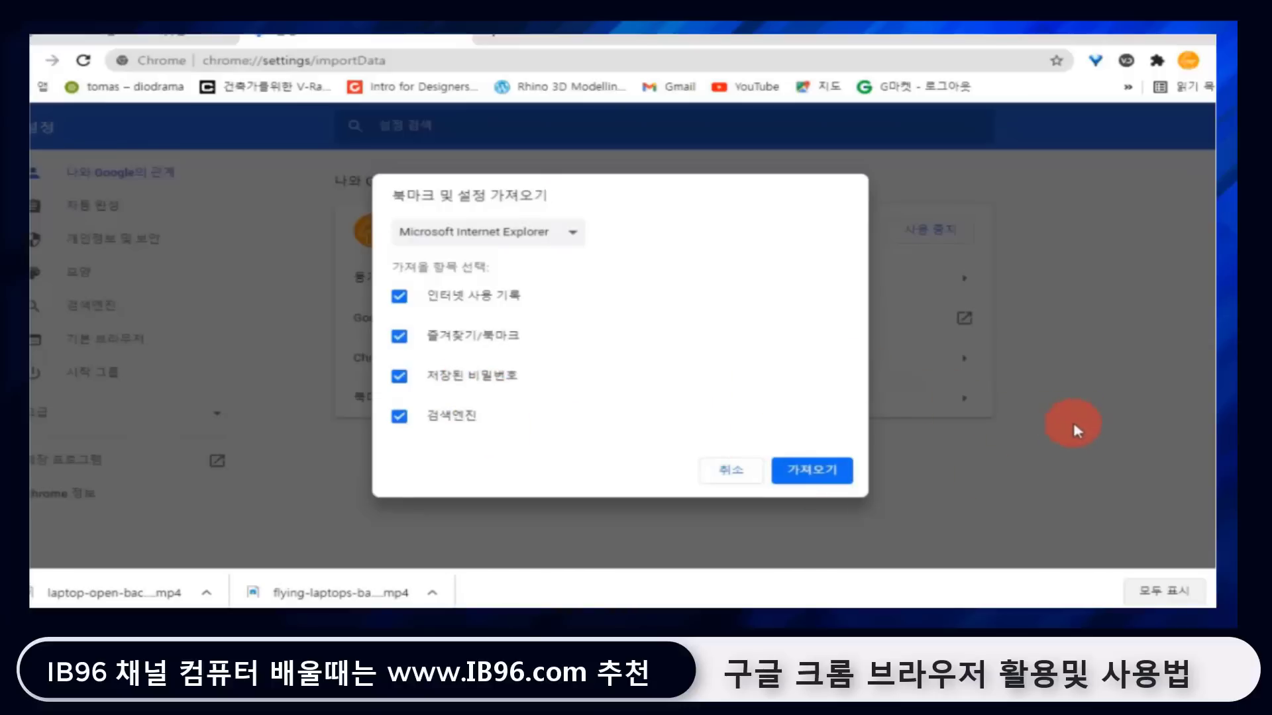
click(732, 469)
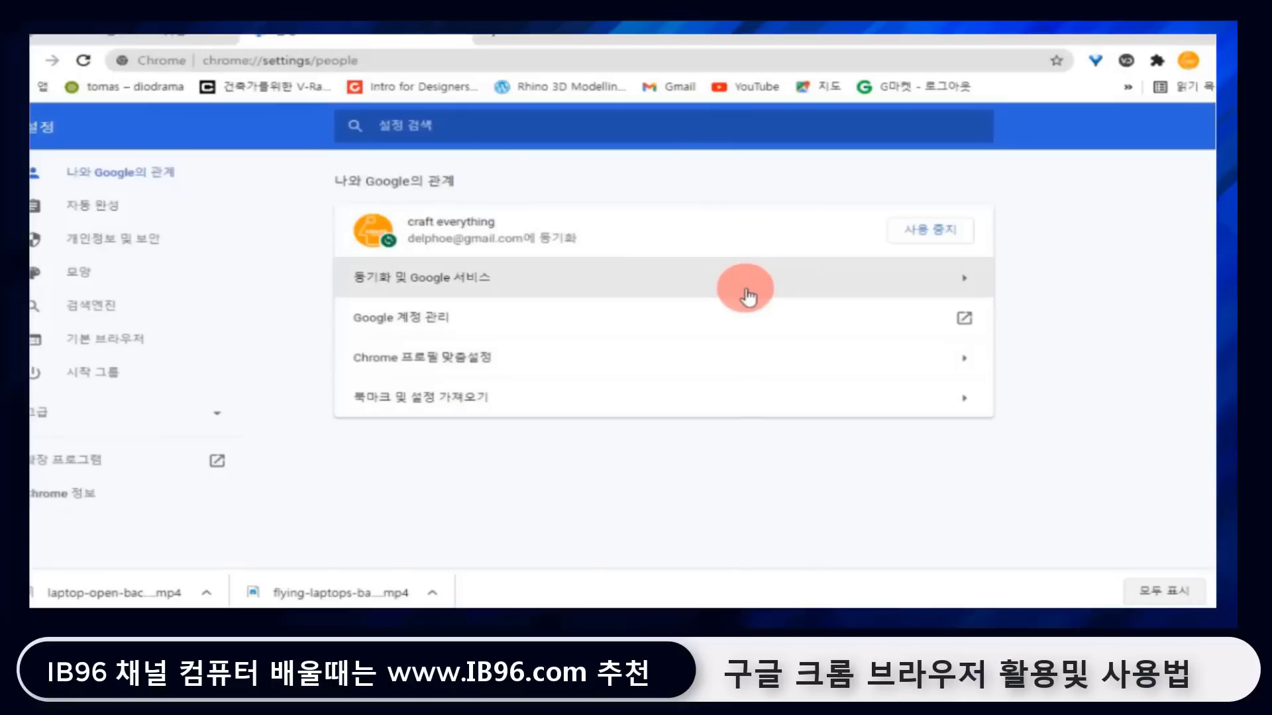
click(453, 37)
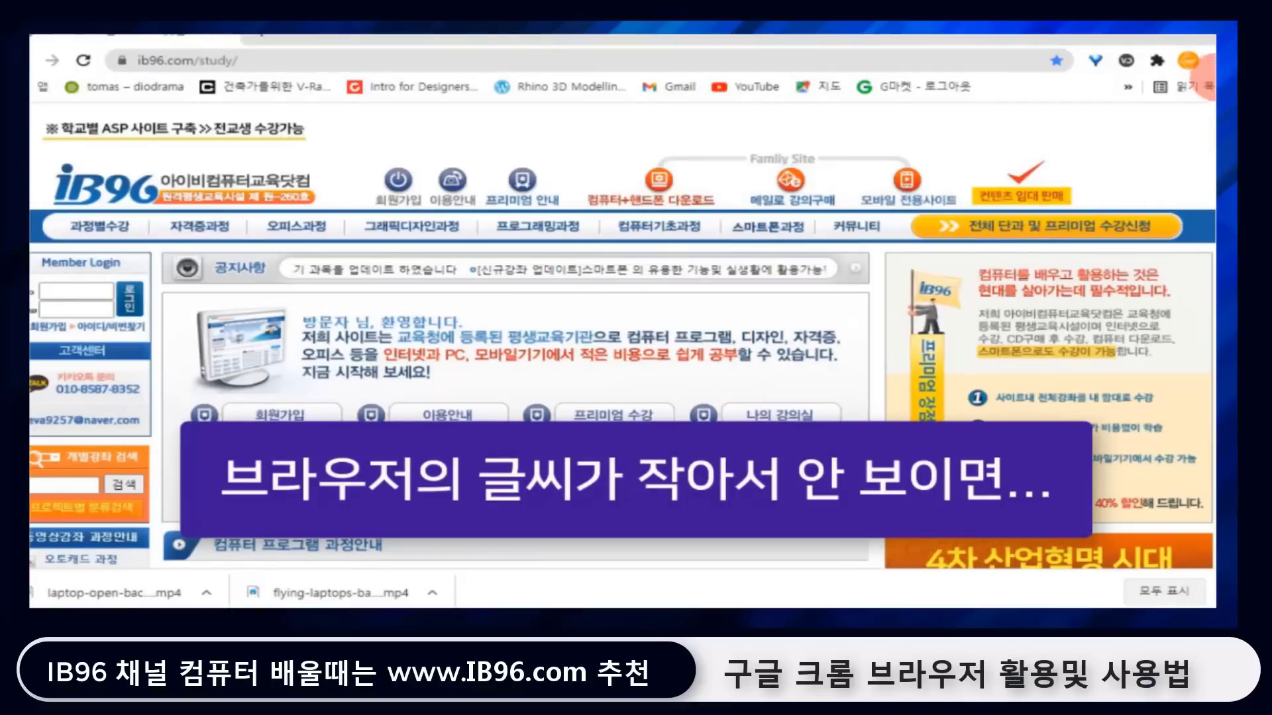
Enlarge the ib96.com page zoom to 150% and reduce it back to 100%.
click(1205, 60)
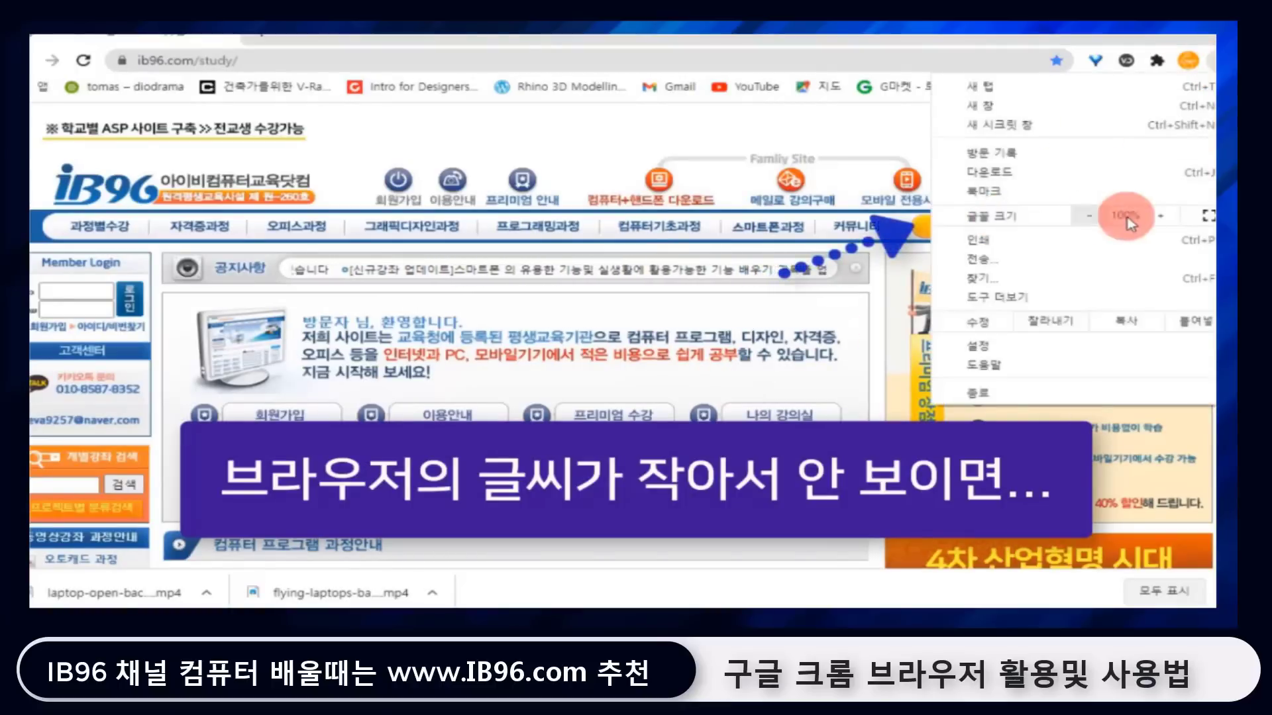
click(1164, 220)
click(1163, 220)
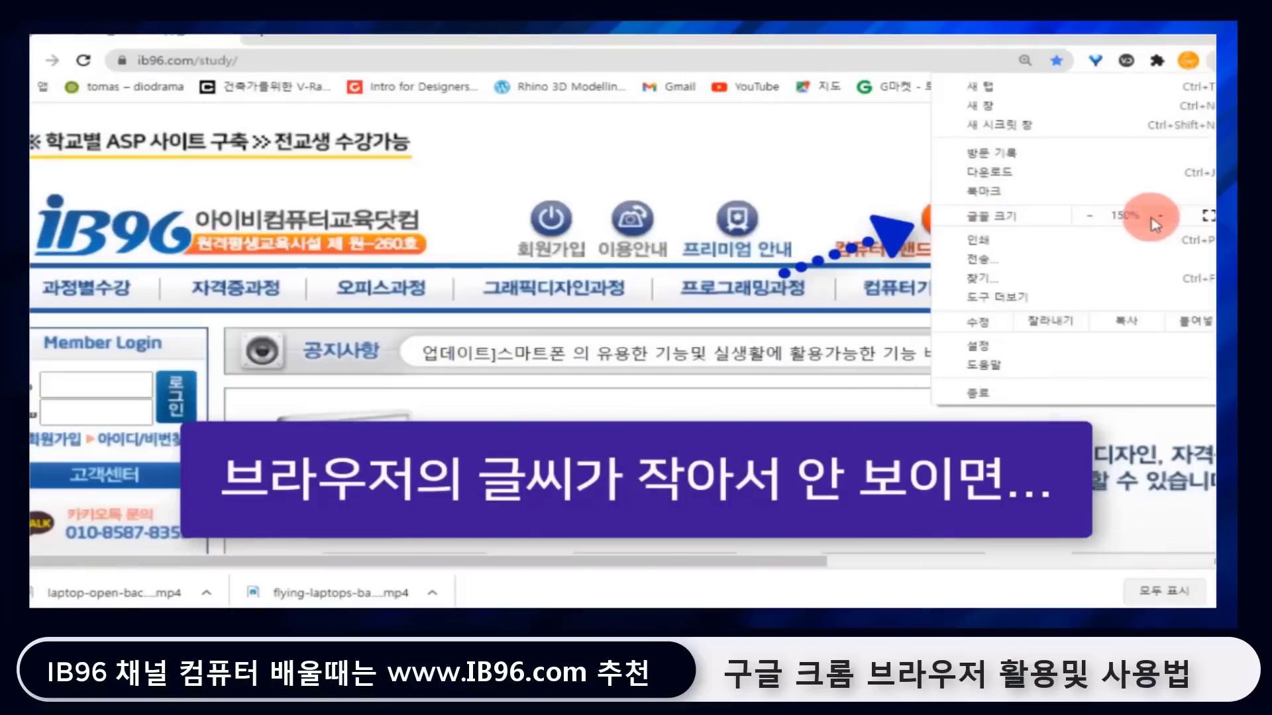
click(1090, 226)
click(1090, 225)
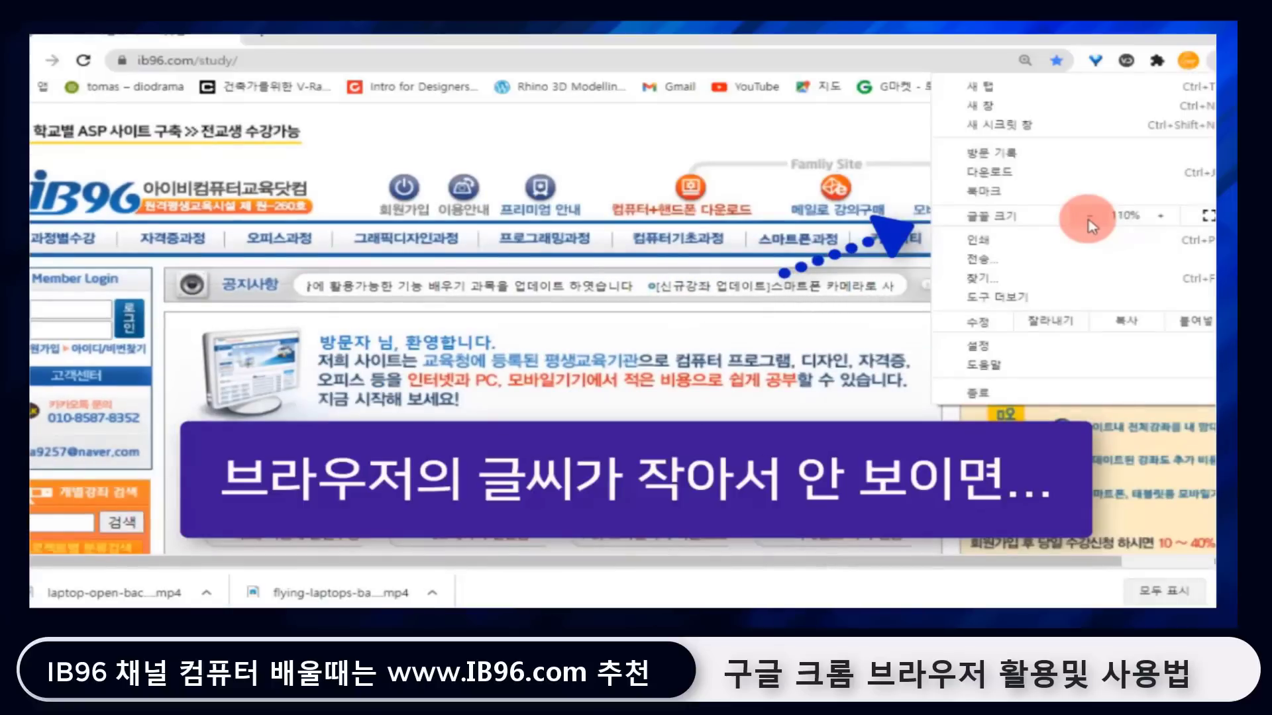
click(1090, 220)
click(1161, 216)
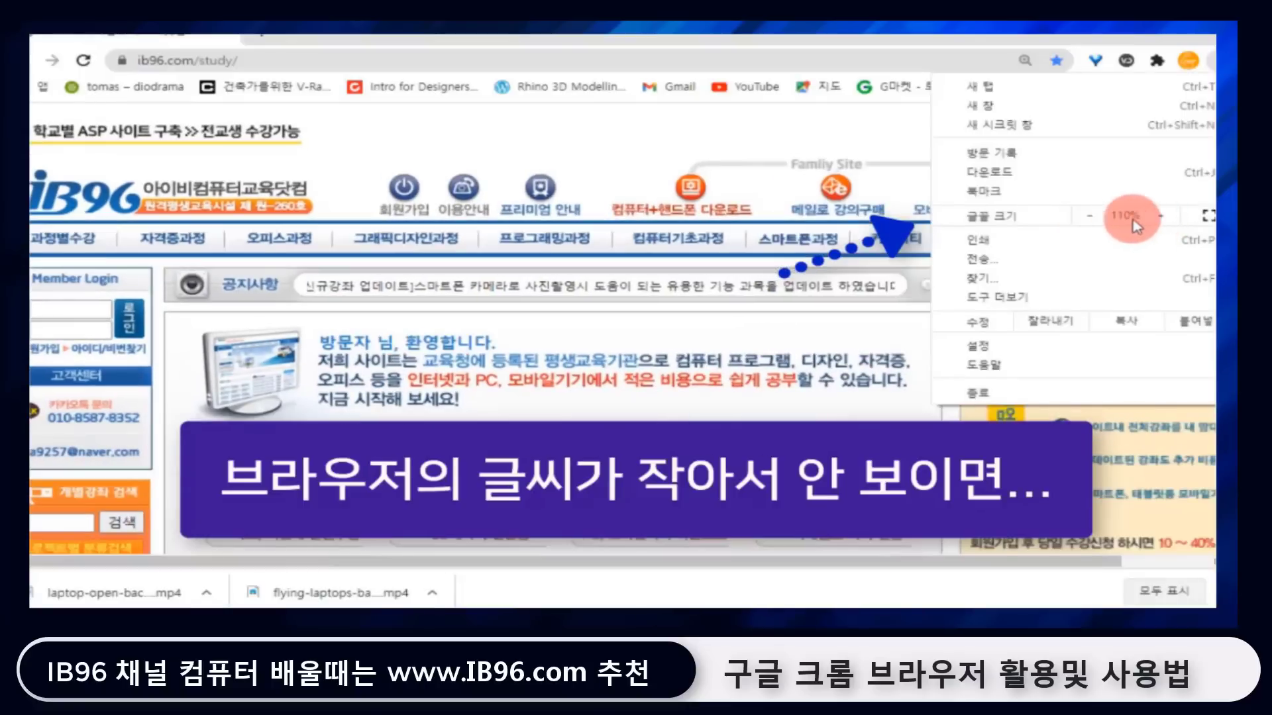
click(1091, 216)
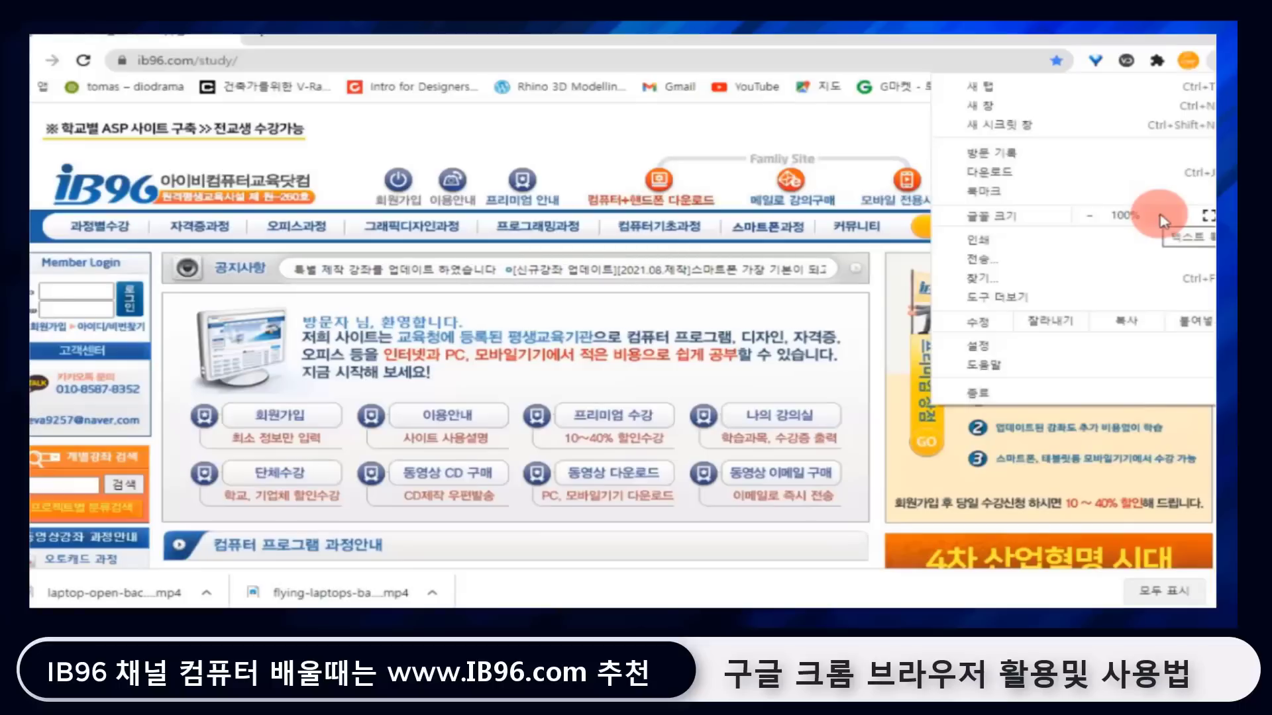
click(782, 245)
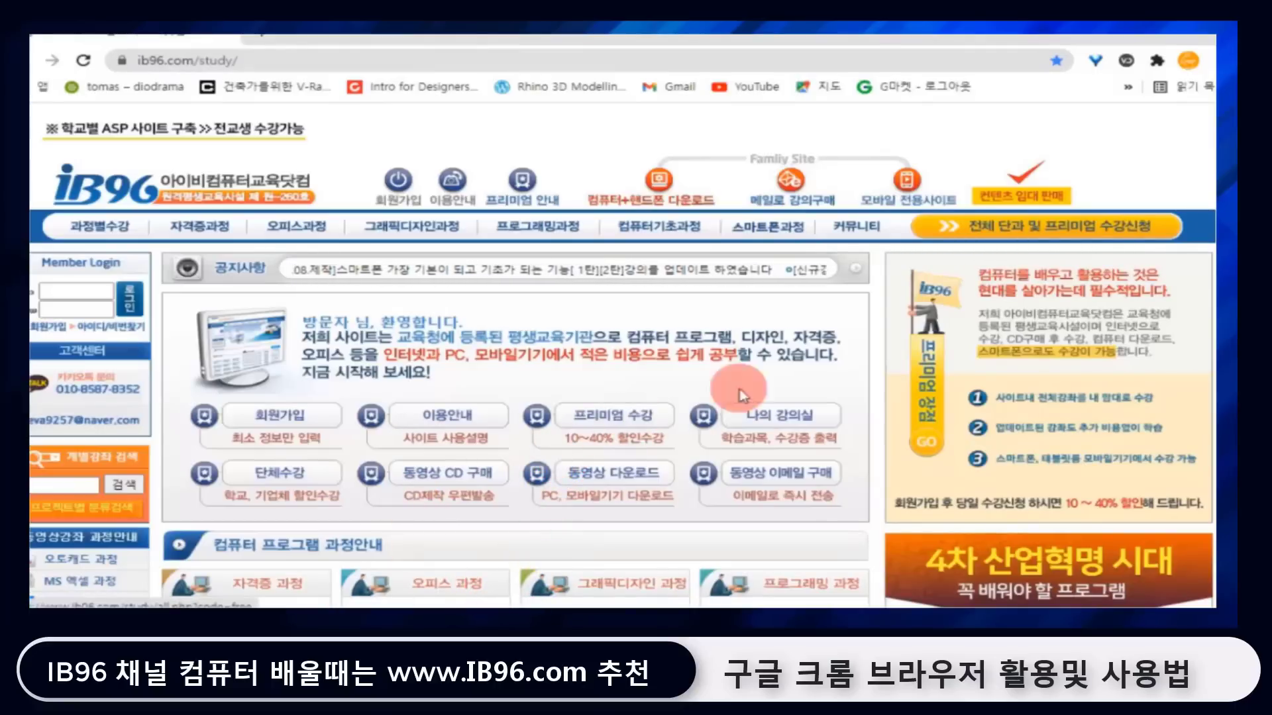
Show the ib96.com page in full screen and return to the normal browser window.
click(1203, 60)
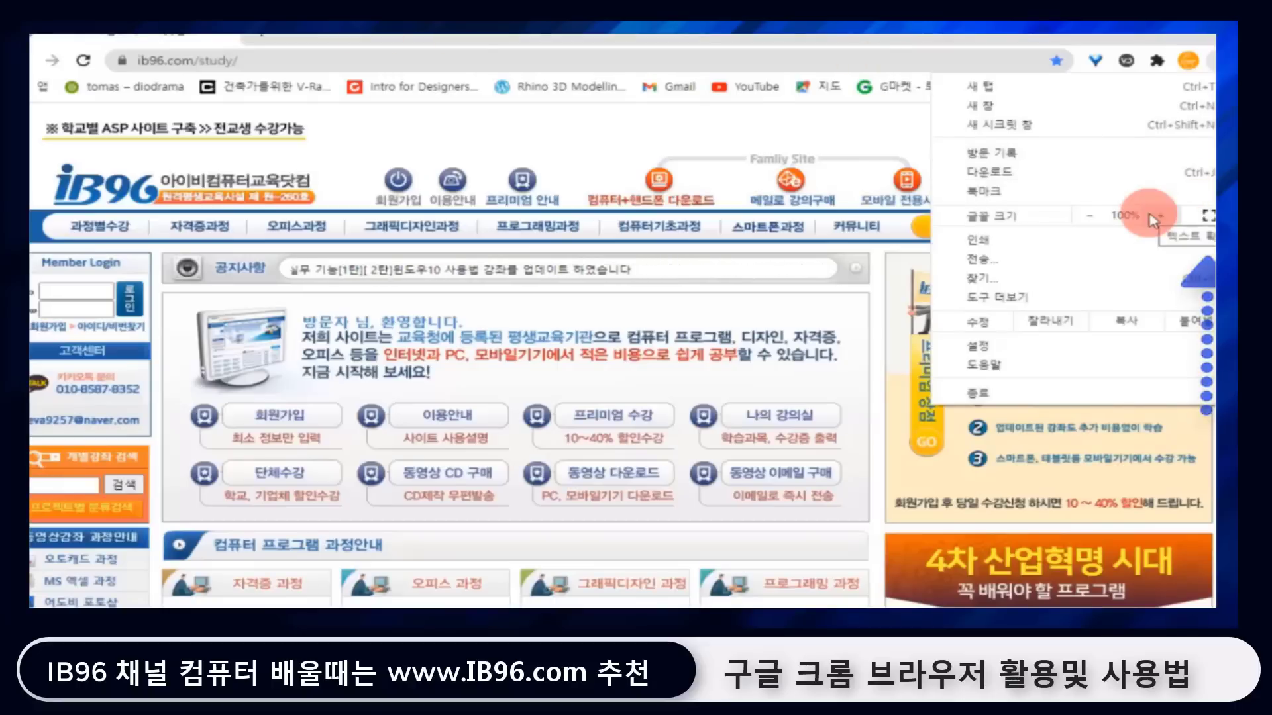
click(1208, 215)
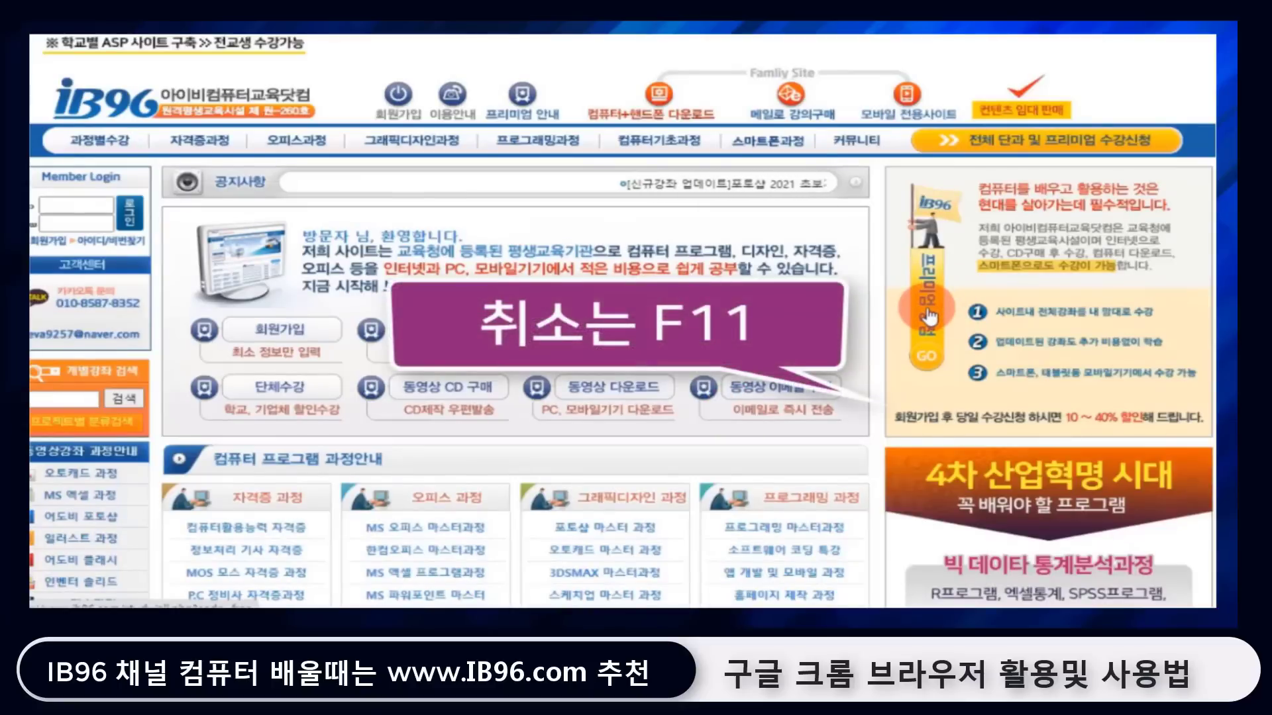
key(F11)
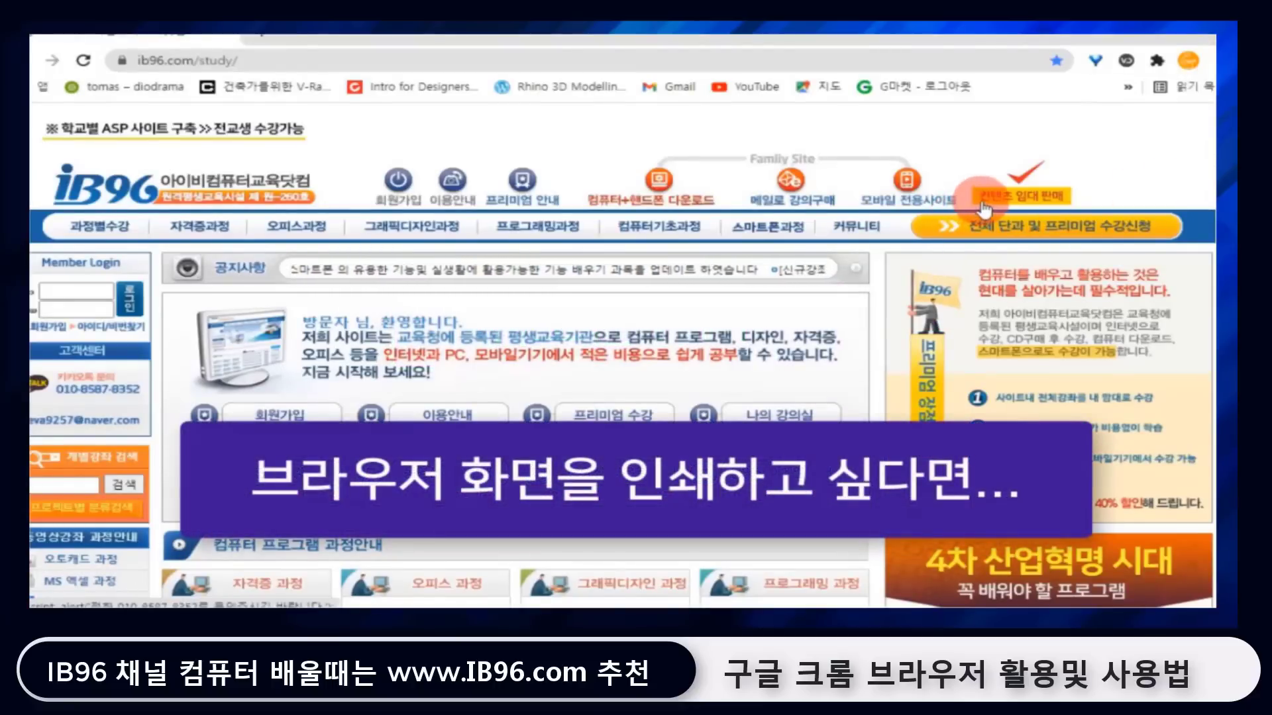
Open the print settings for the ib96.com page and look through the preview pages.
click(1202, 60)
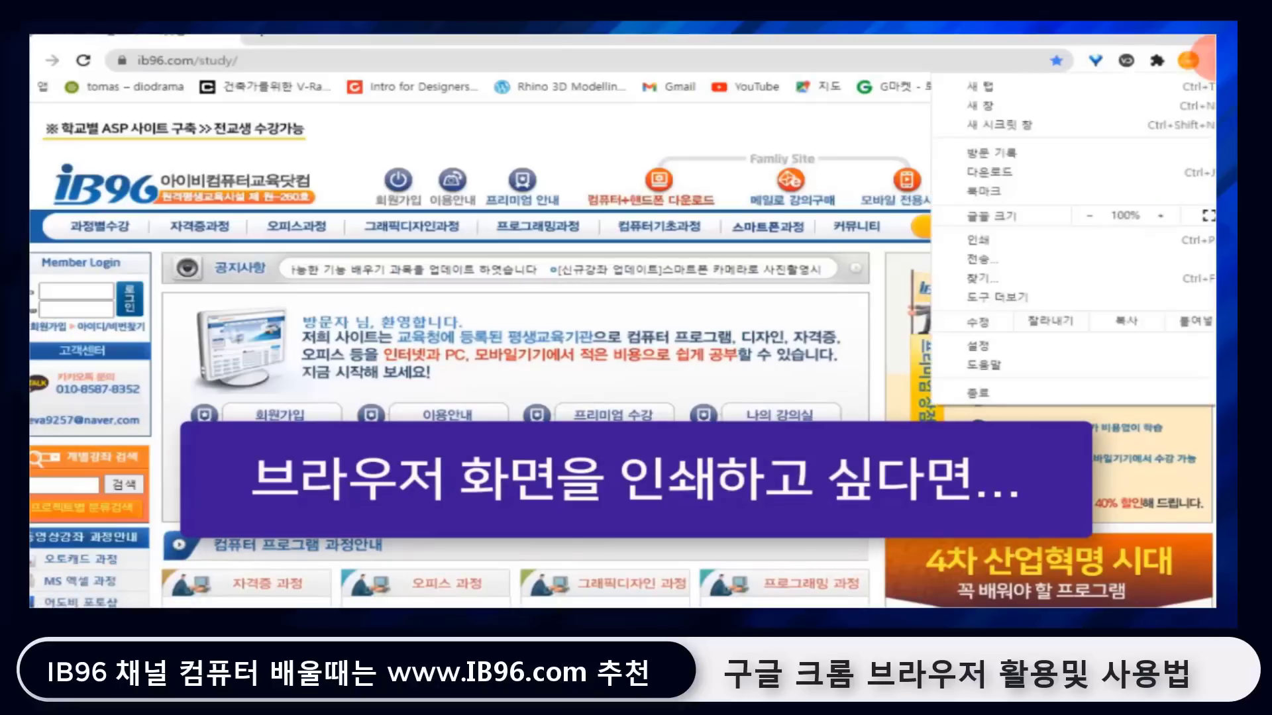
click(1028, 246)
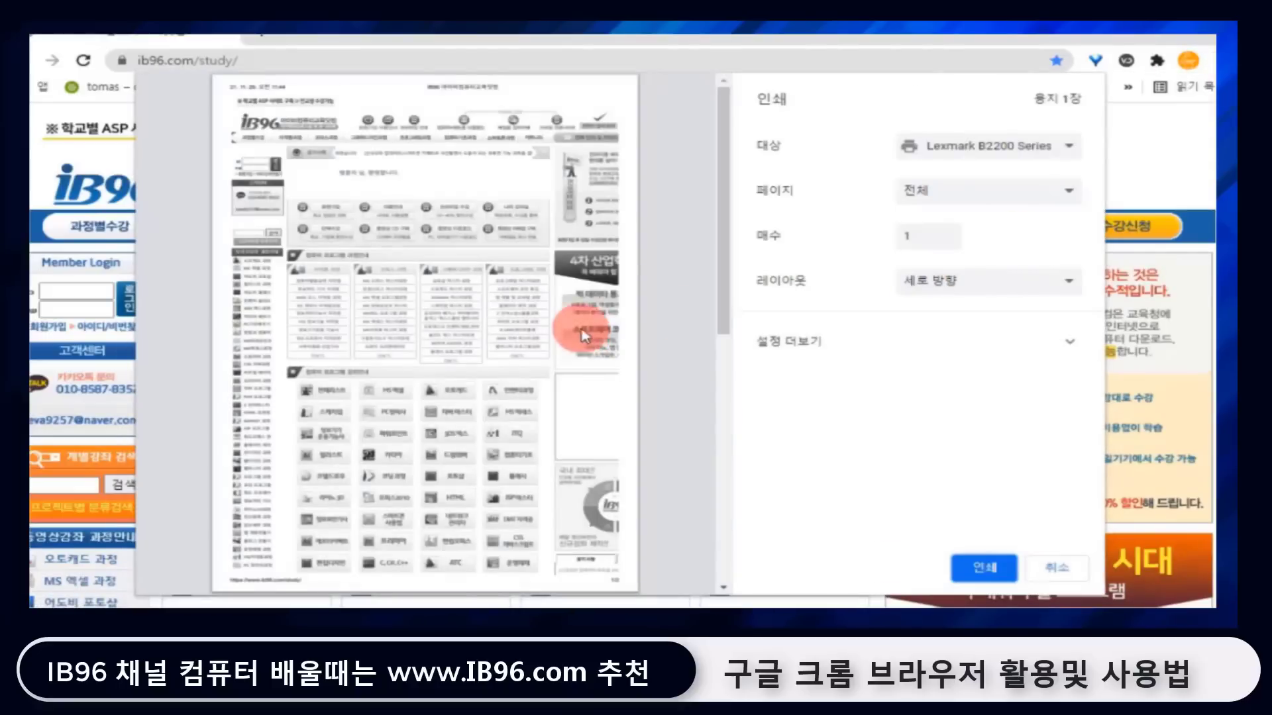
scroll(427, 408, down, 5)
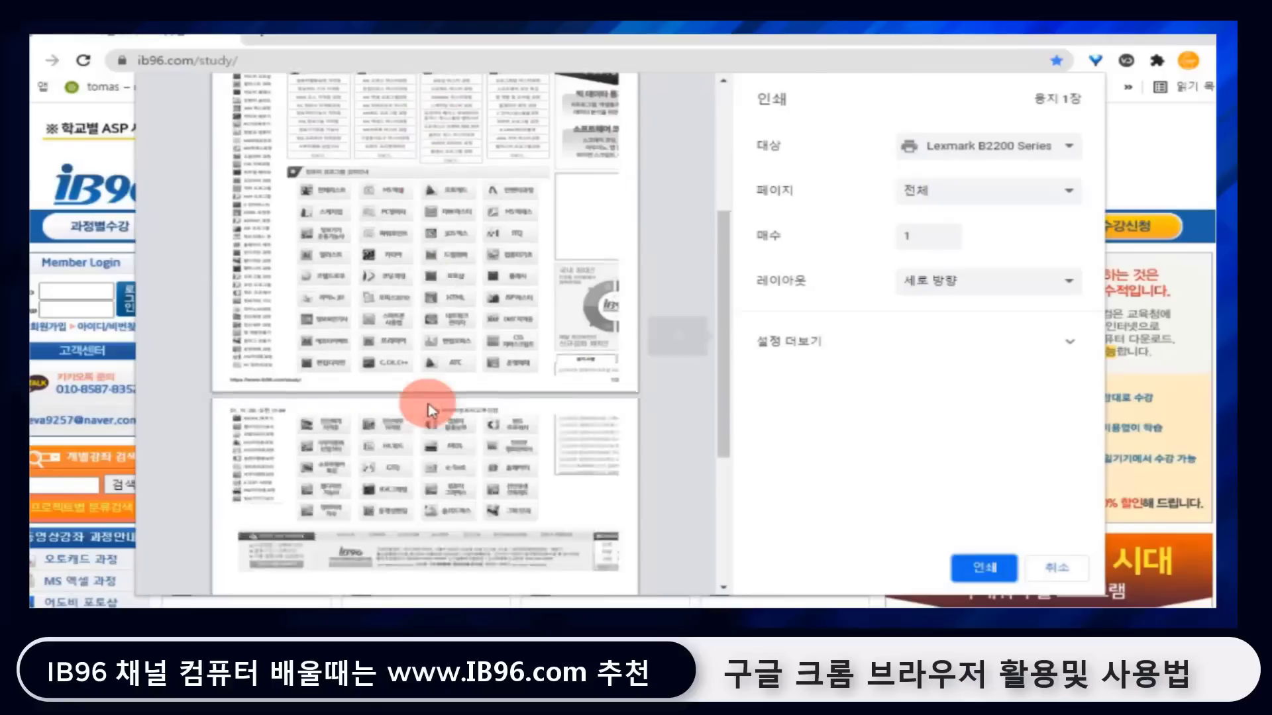
scroll(434, 480, up, 5)
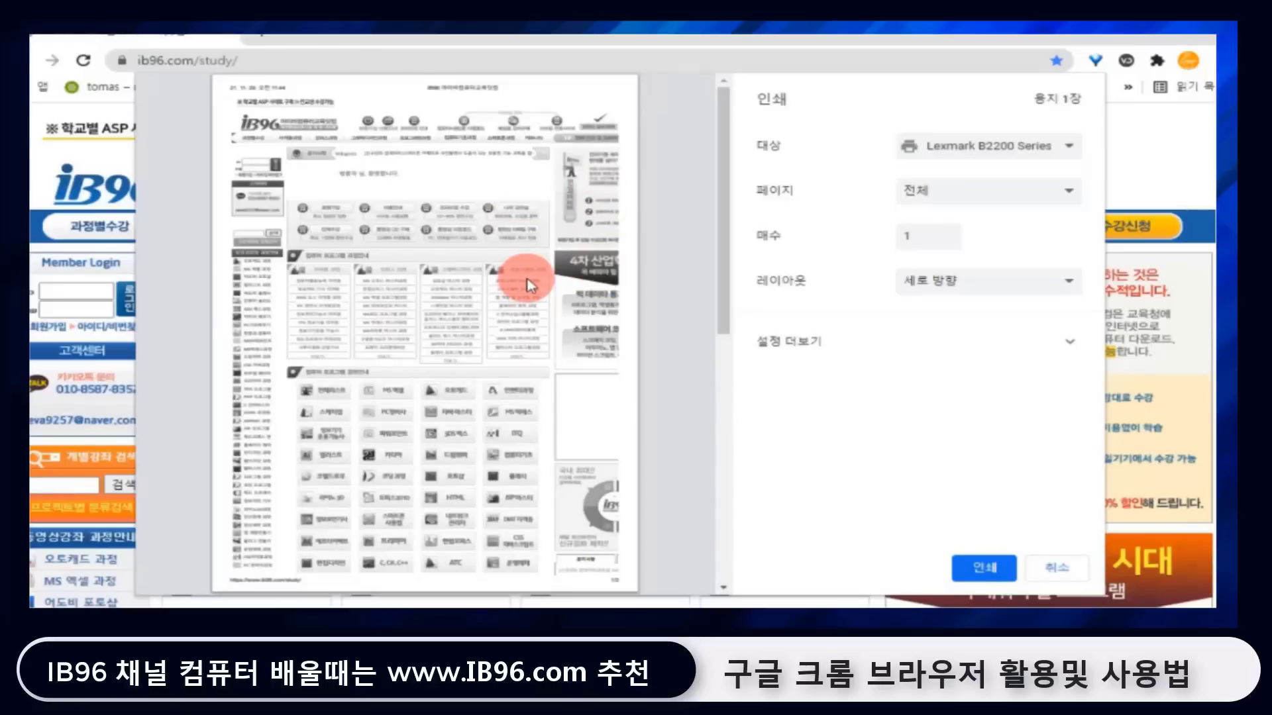
Set the print destination to PDF로 저장, look through the colour preview, and set the destination back to the Lexmark B2200 Series printer.
click(1060, 151)
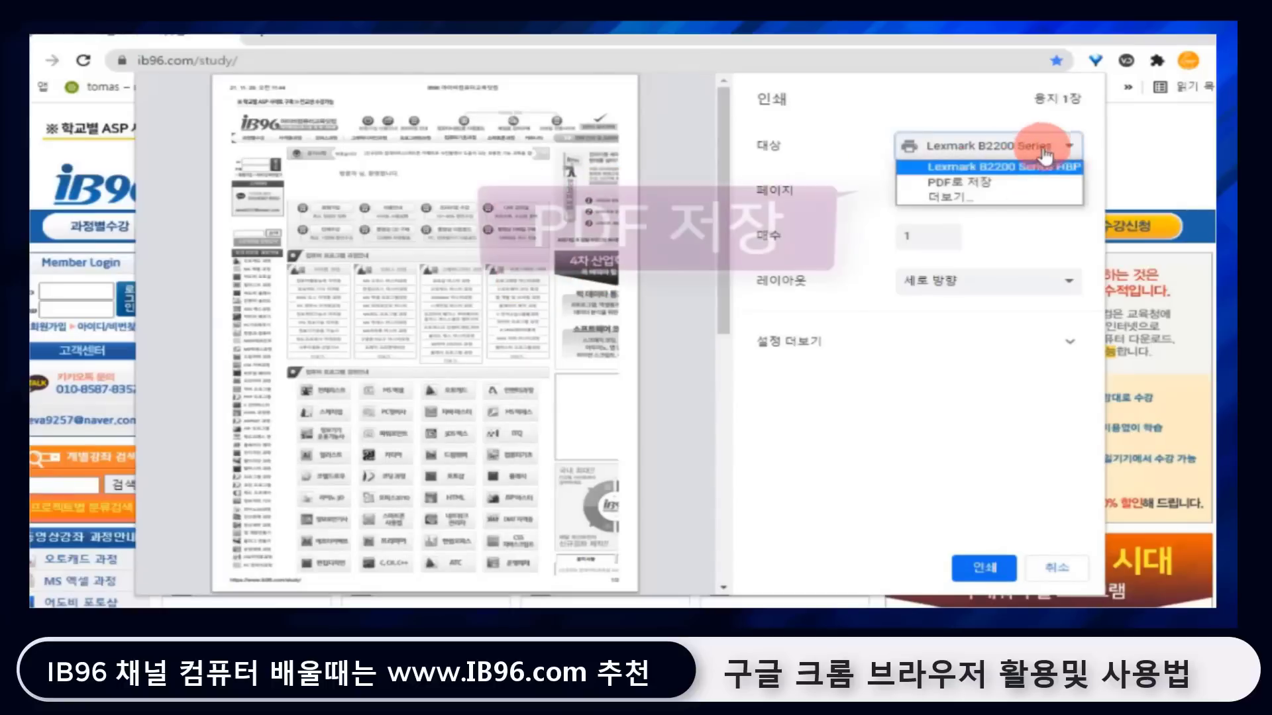
click(969, 184)
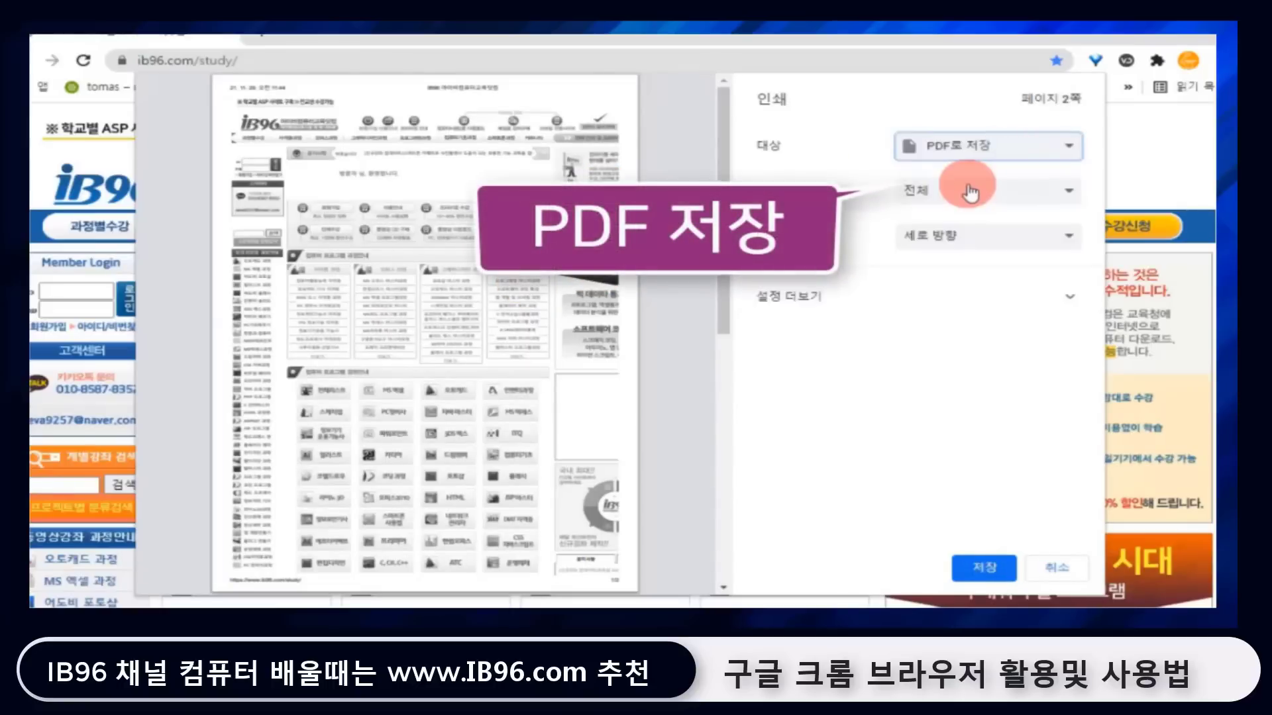
scroll(608, 302, down, 5)
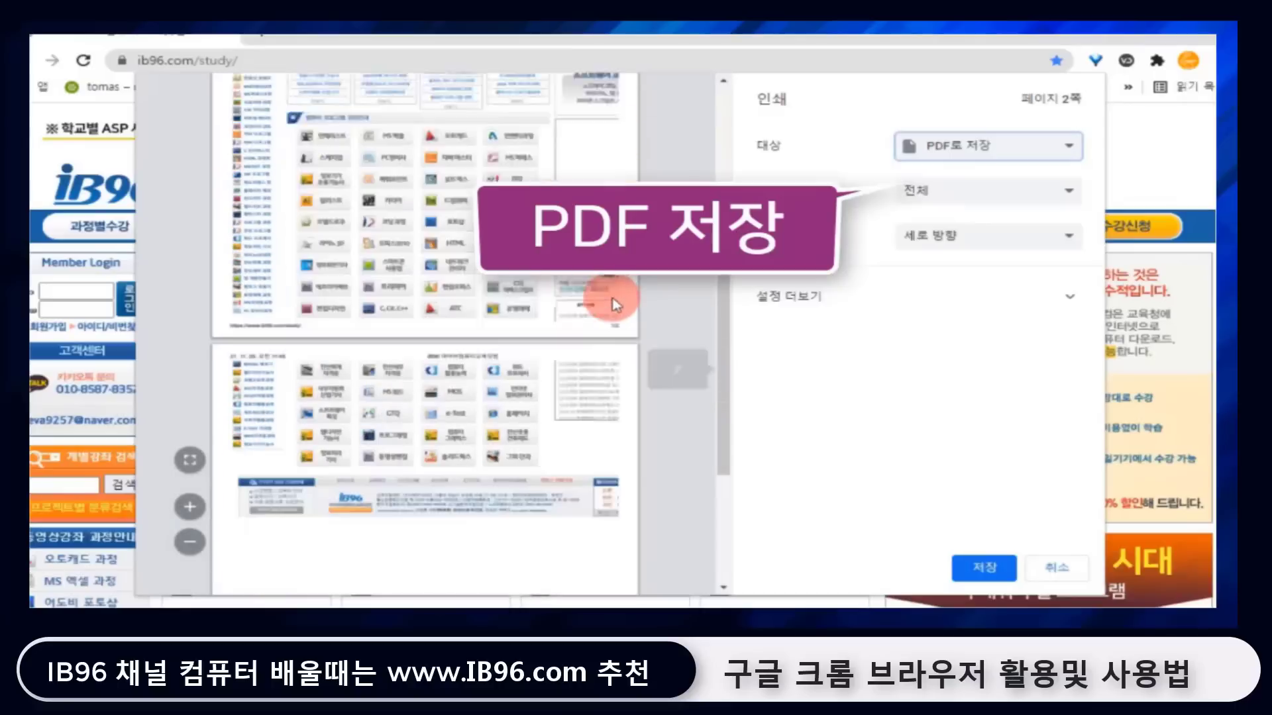
scroll(613, 305, up, 5)
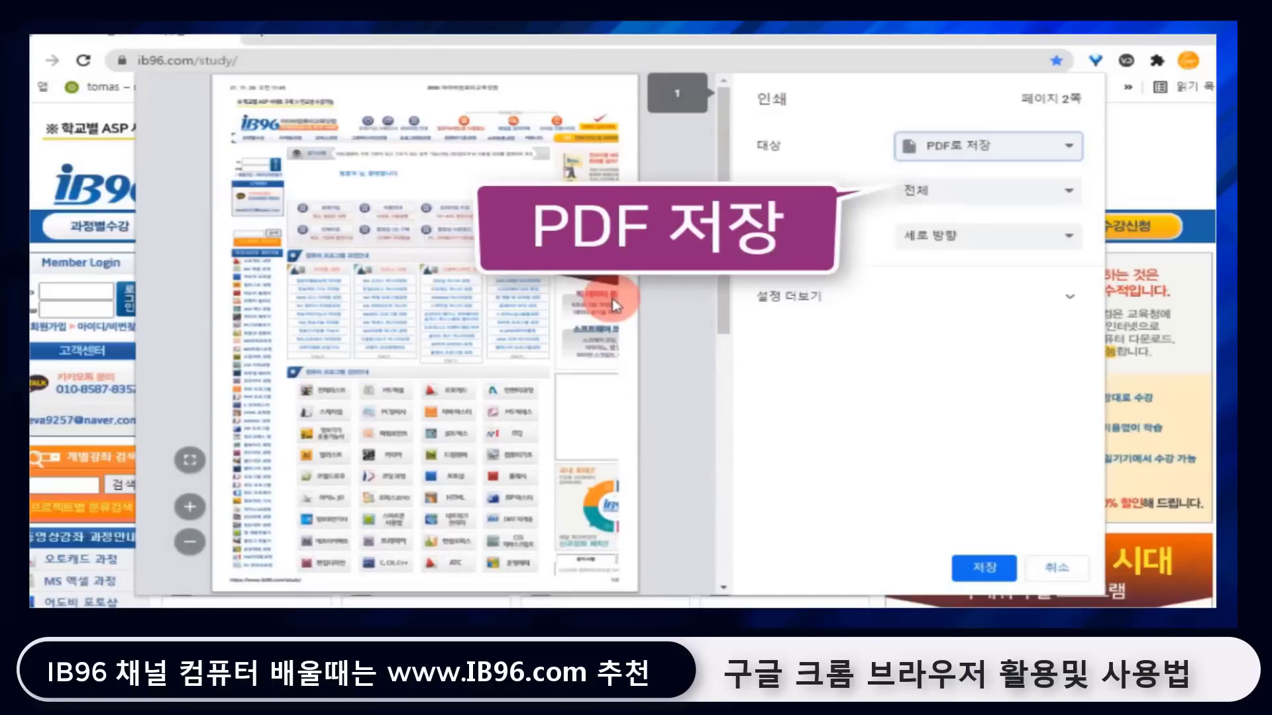
click(987, 146)
click(995, 169)
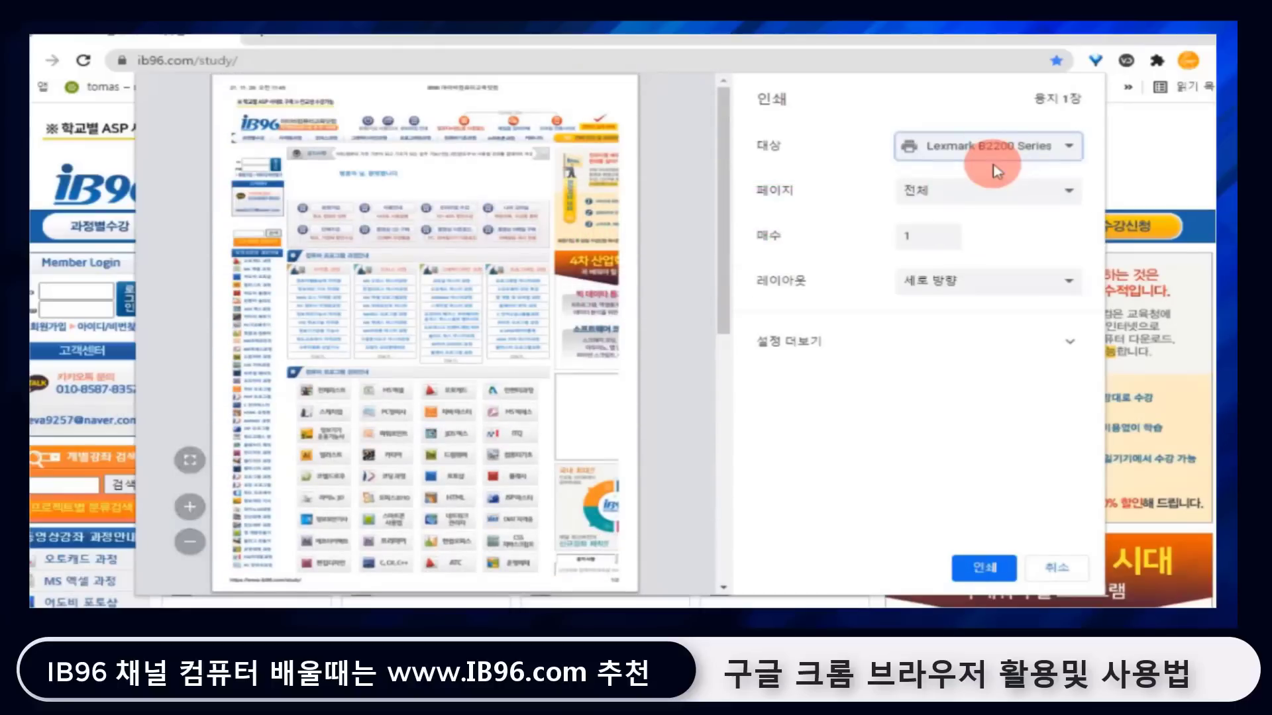
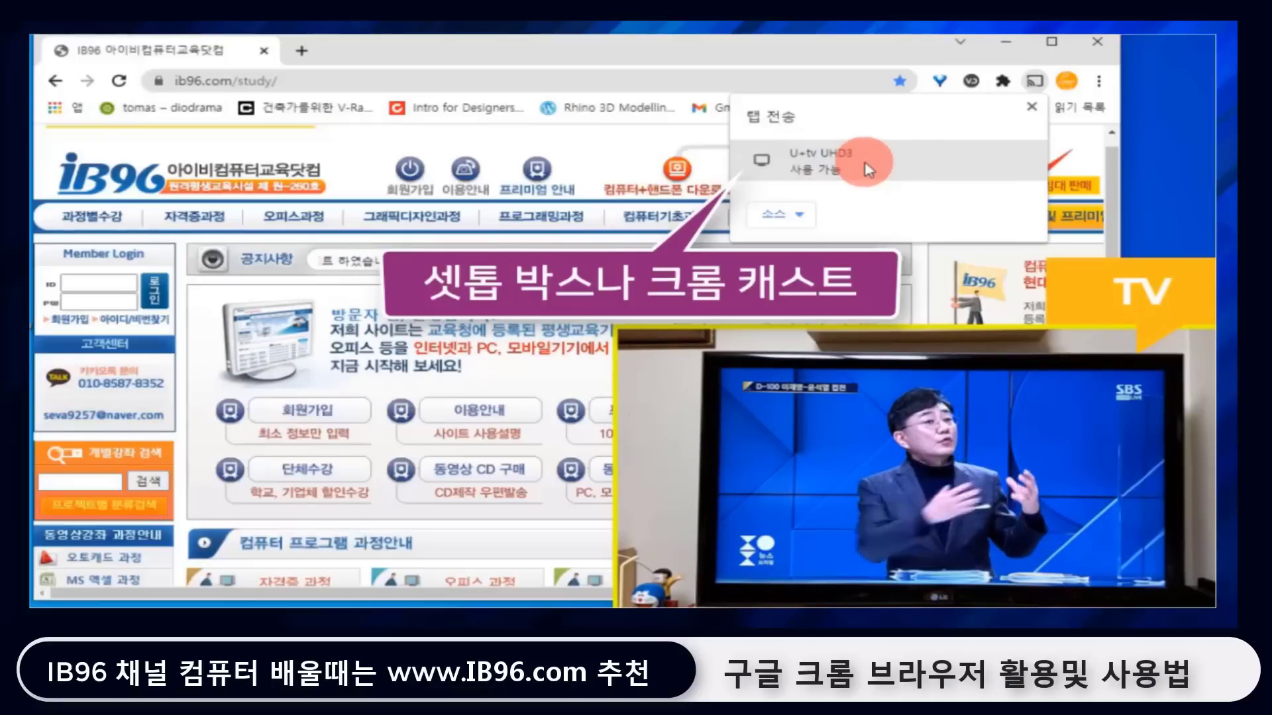
Cast the ib96.com tab to U+tv UHD3 and browse the 컴퓨터기초과정 and 그래픽디자인과정 course pages on it.
click(818, 161)
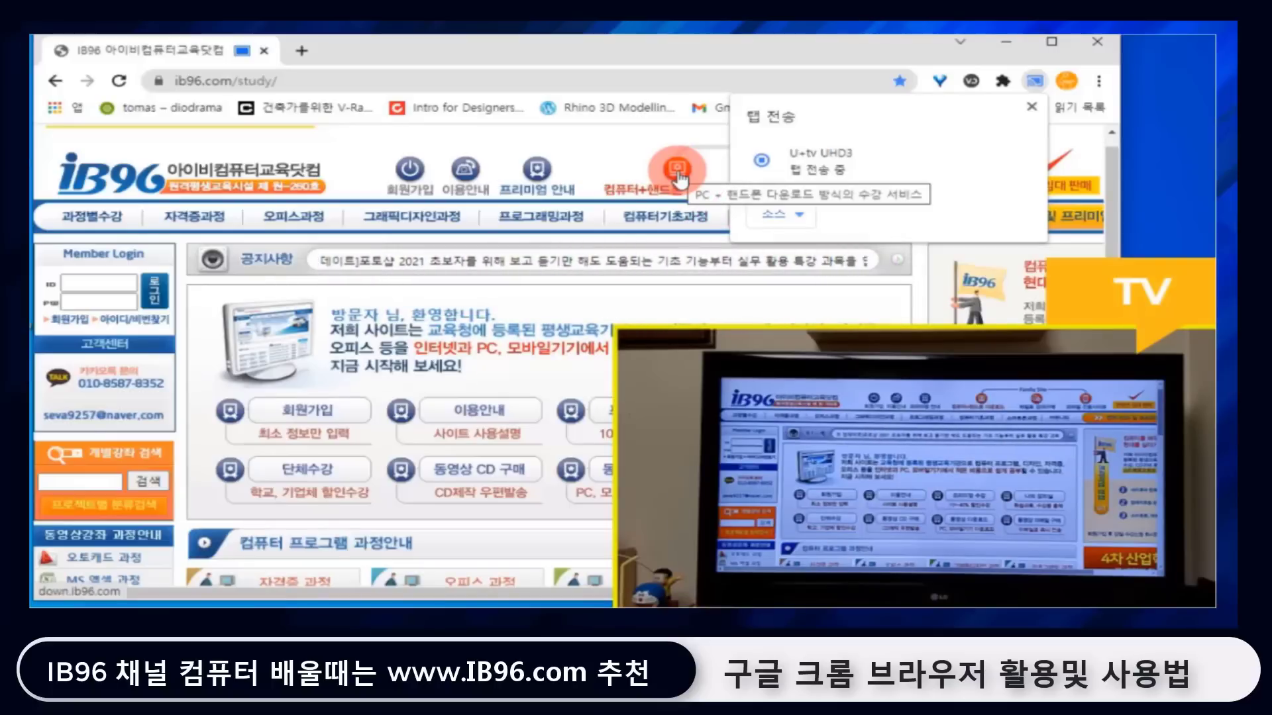
click(663, 220)
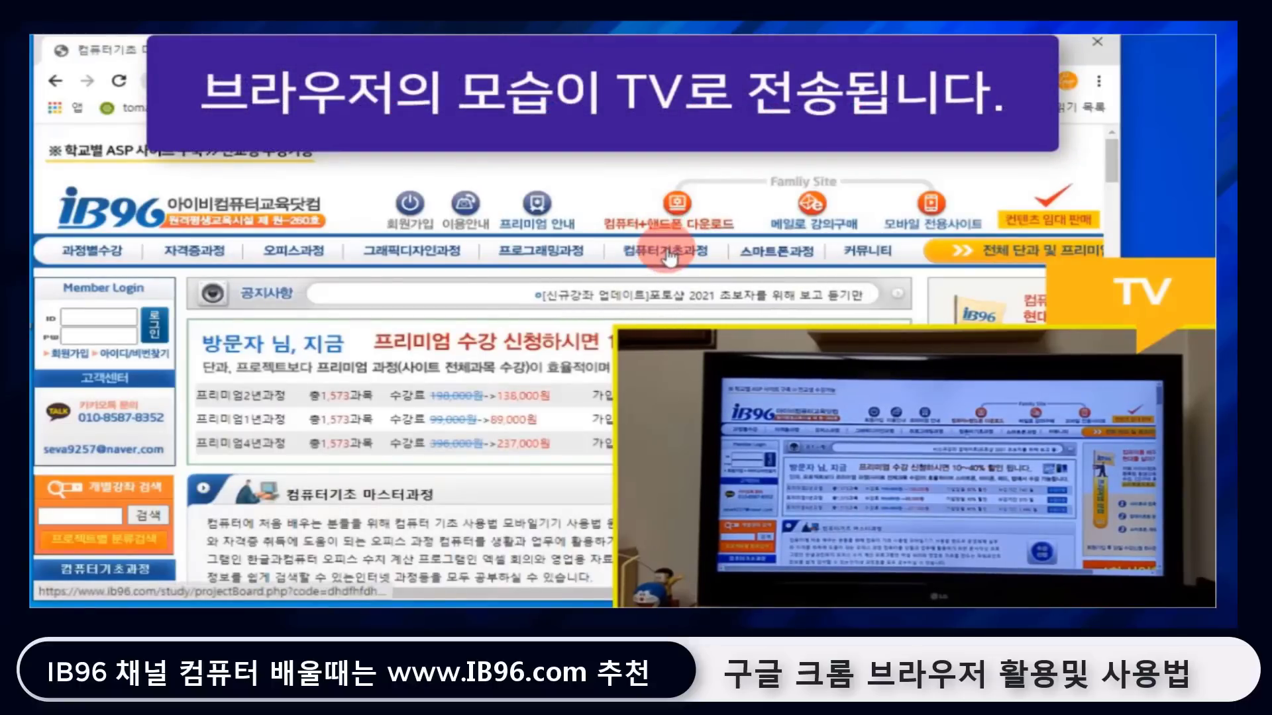
scroll(670, 259, down, 3)
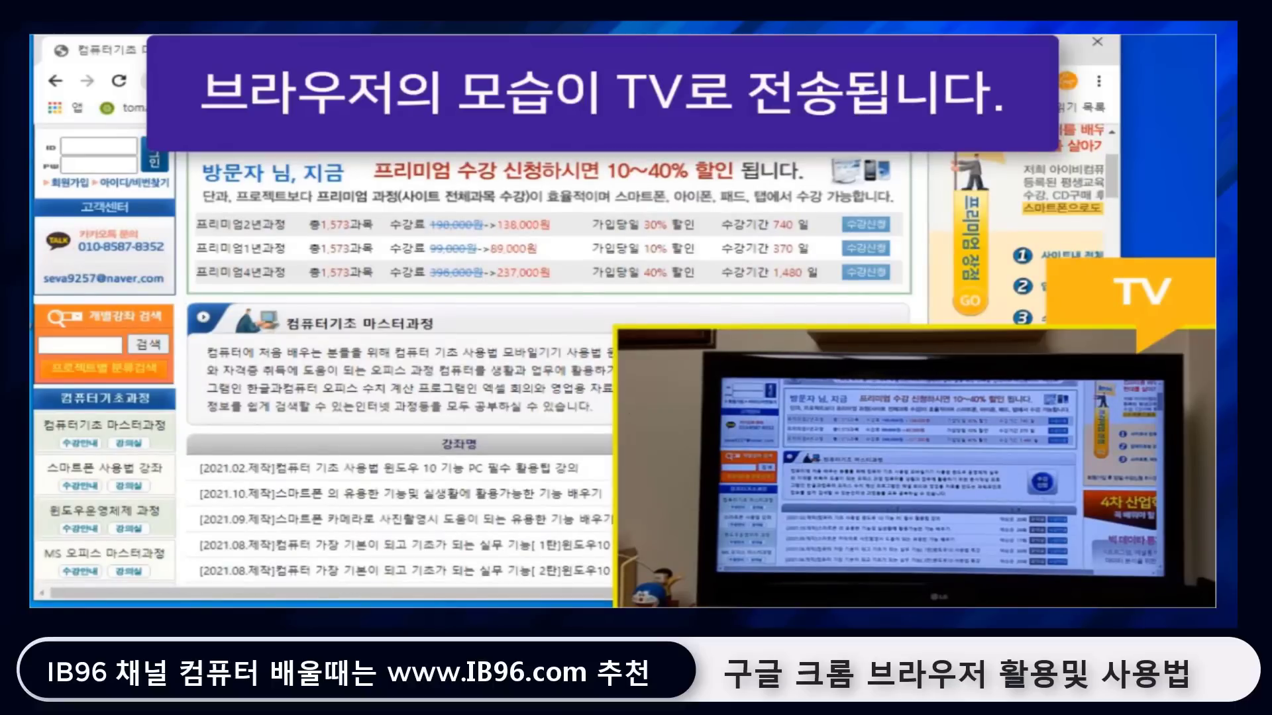
scroll(576, 331, up, 3)
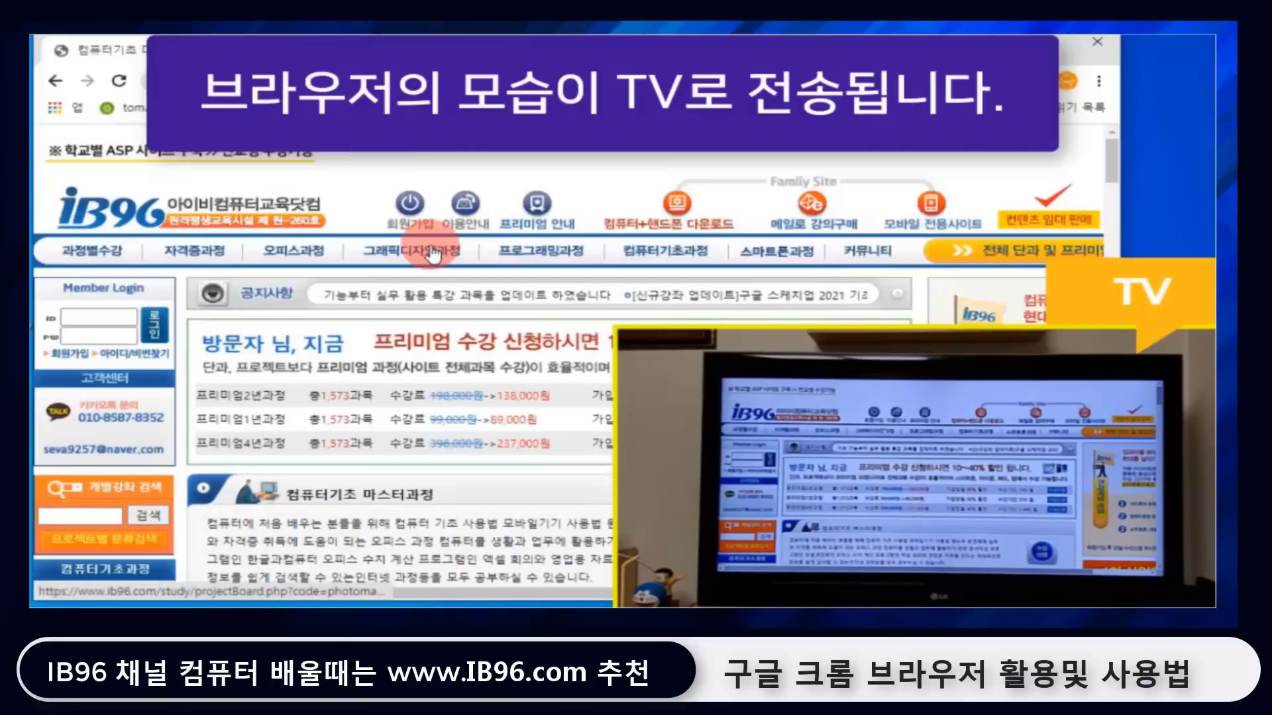
click(574, 261)
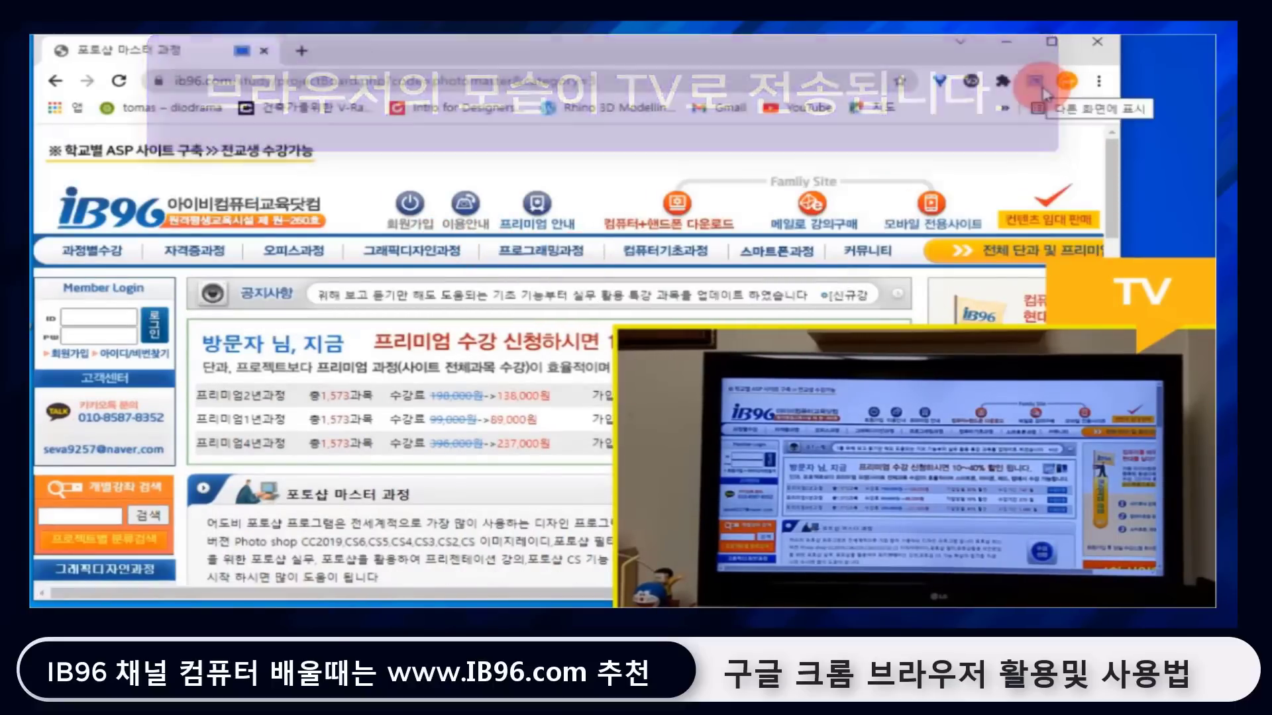
click(1035, 76)
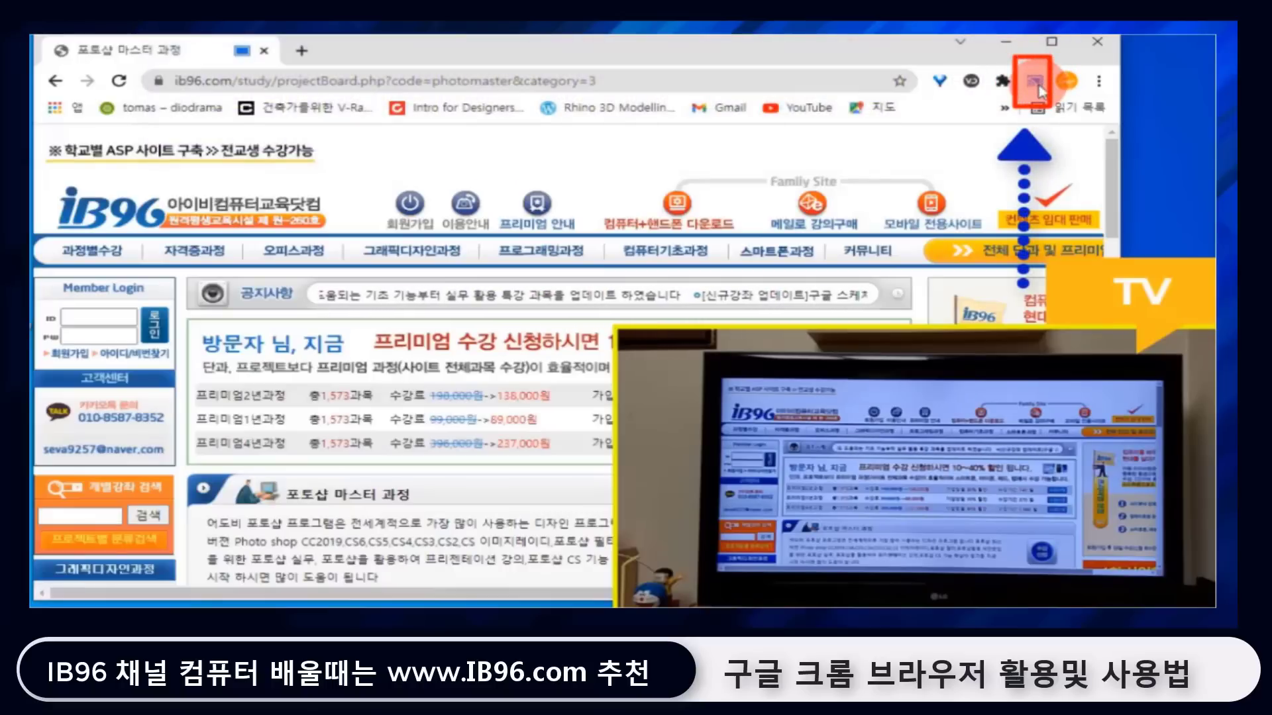
click(1040, 89)
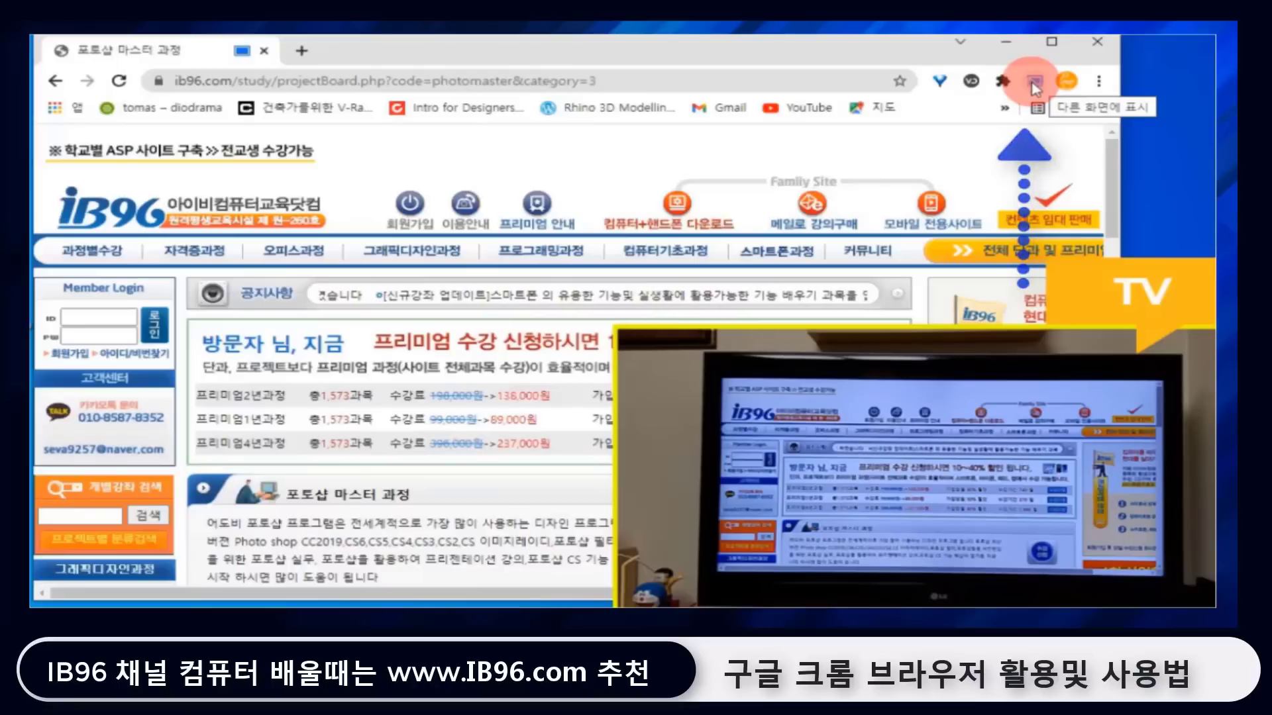
Open a new tab and go to the IB 96 channel on YouTube through the Google apps.
click(304, 52)
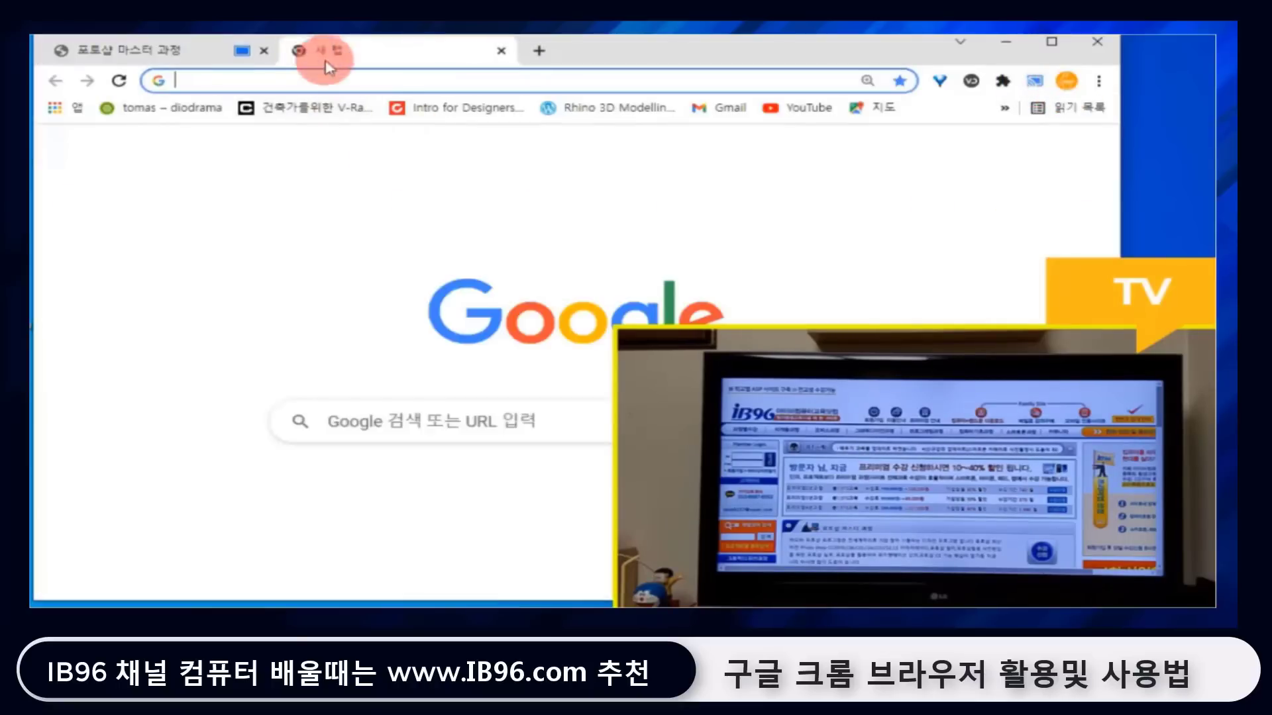
click(1031, 153)
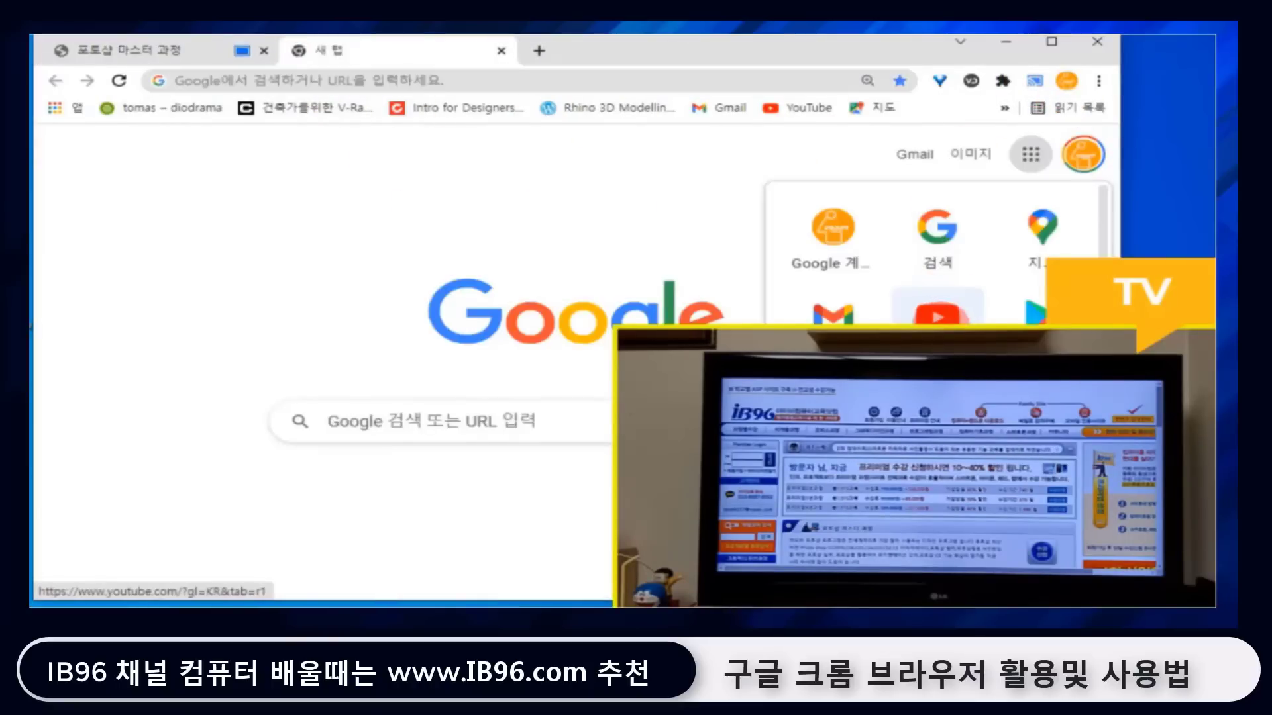
click(937, 311)
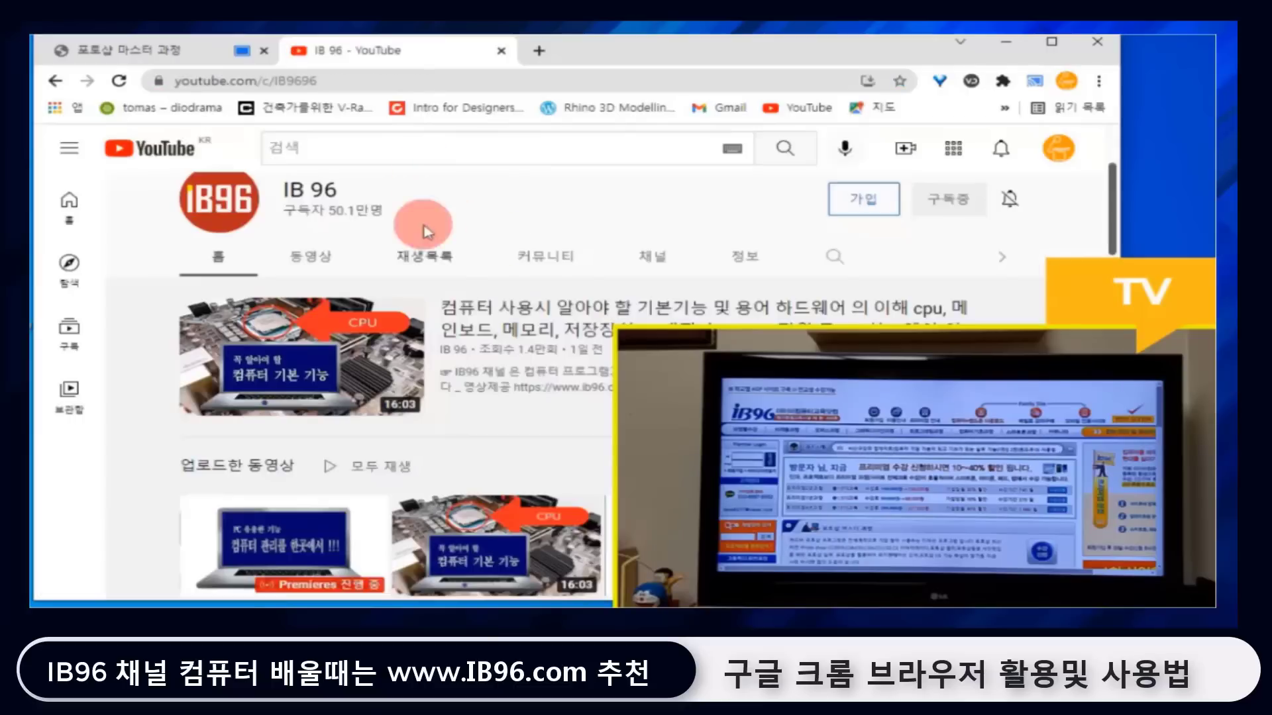
Switch to the 포토샵 마스터 과정 tab, check its casting indicator, and return to the YouTube tab.
click(132, 50)
click(249, 57)
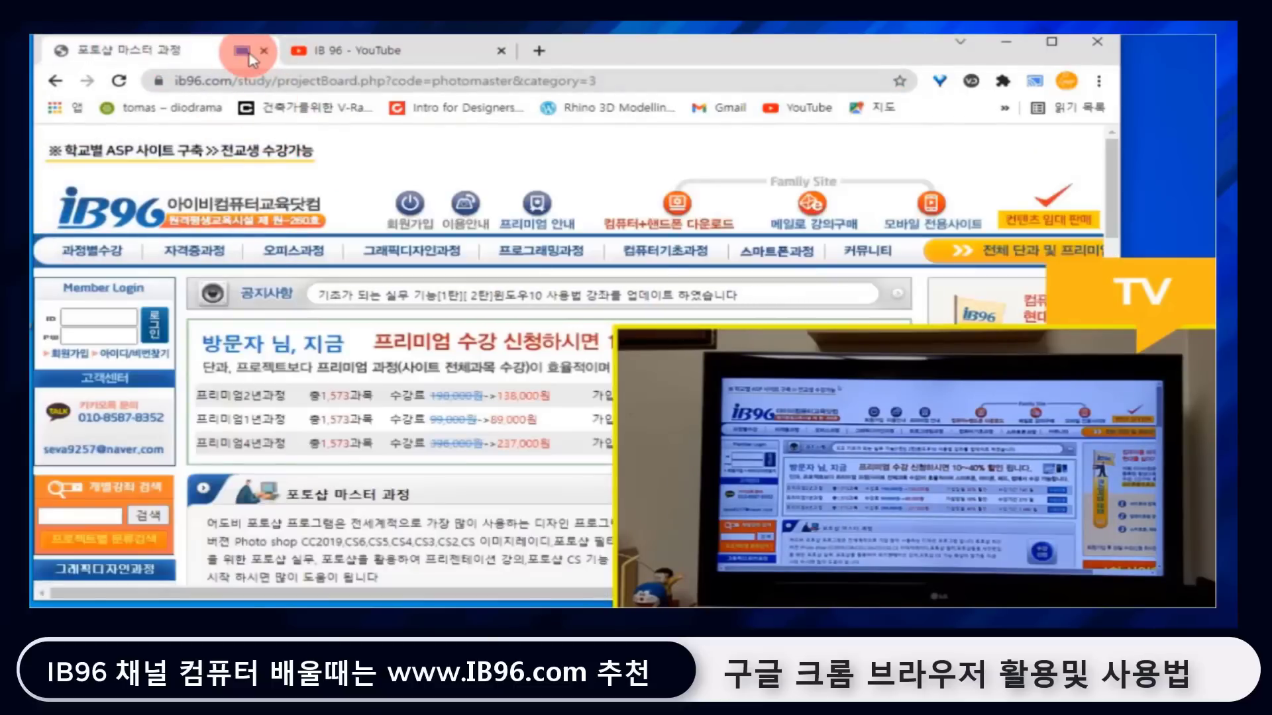
mouse_move(252, 55)
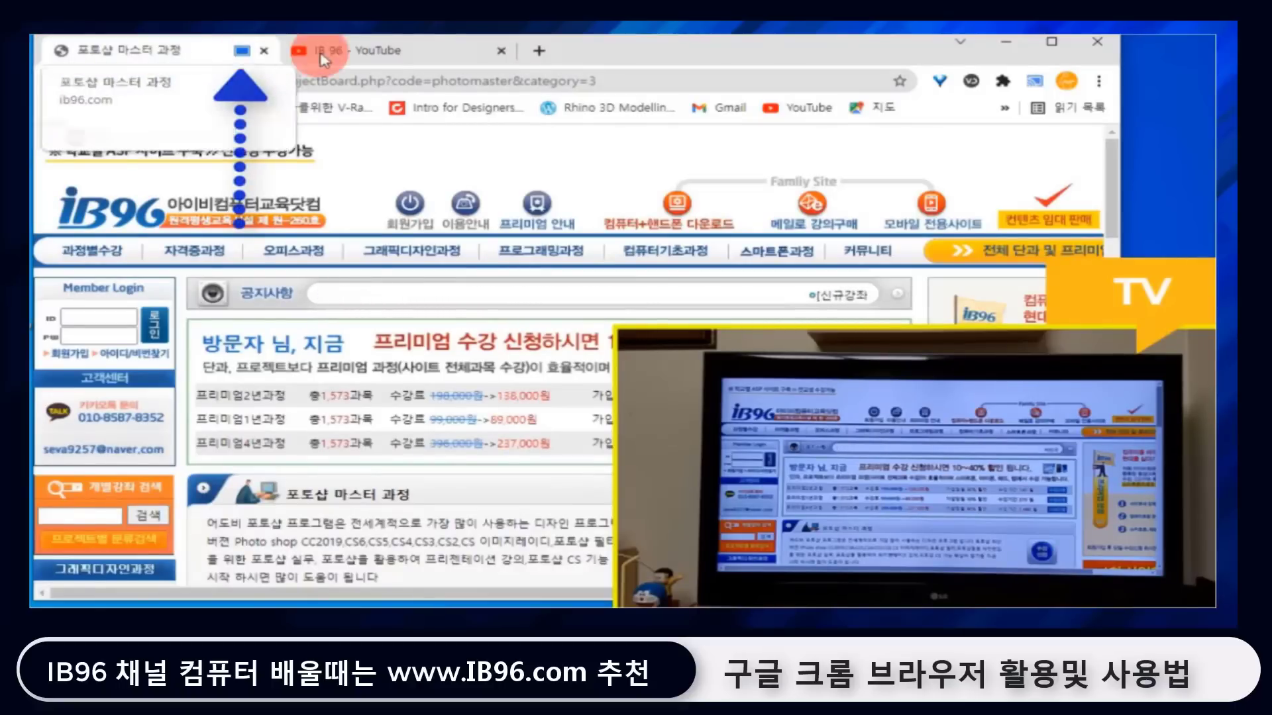
click(424, 55)
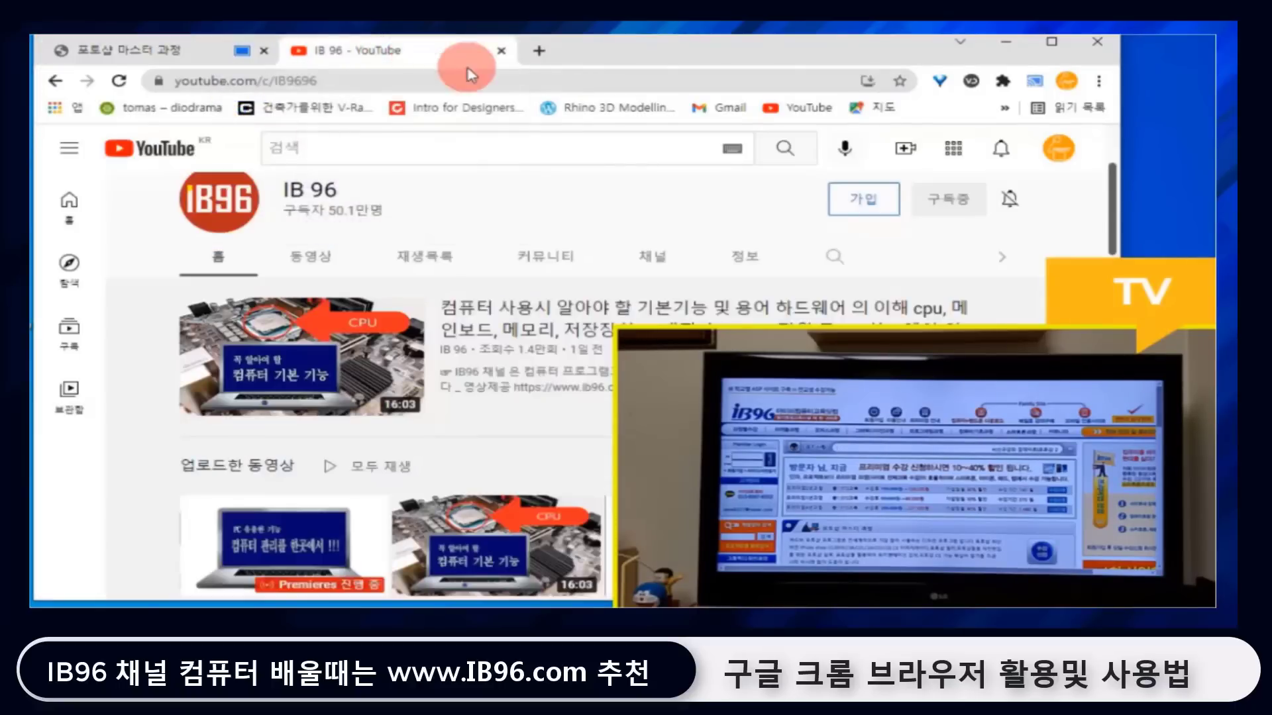
Open the casting options (전송) for the YouTube tab and stop the current cast to U+tv UHD3.
click(1099, 82)
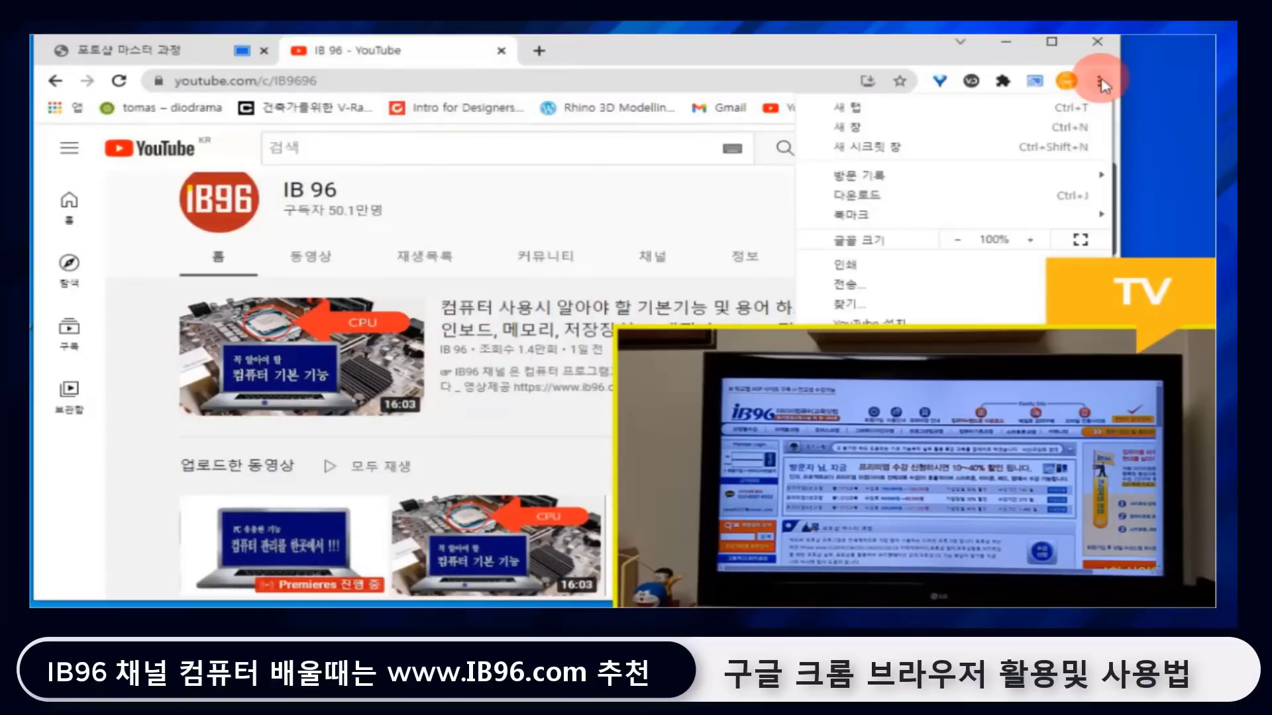
click(931, 291)
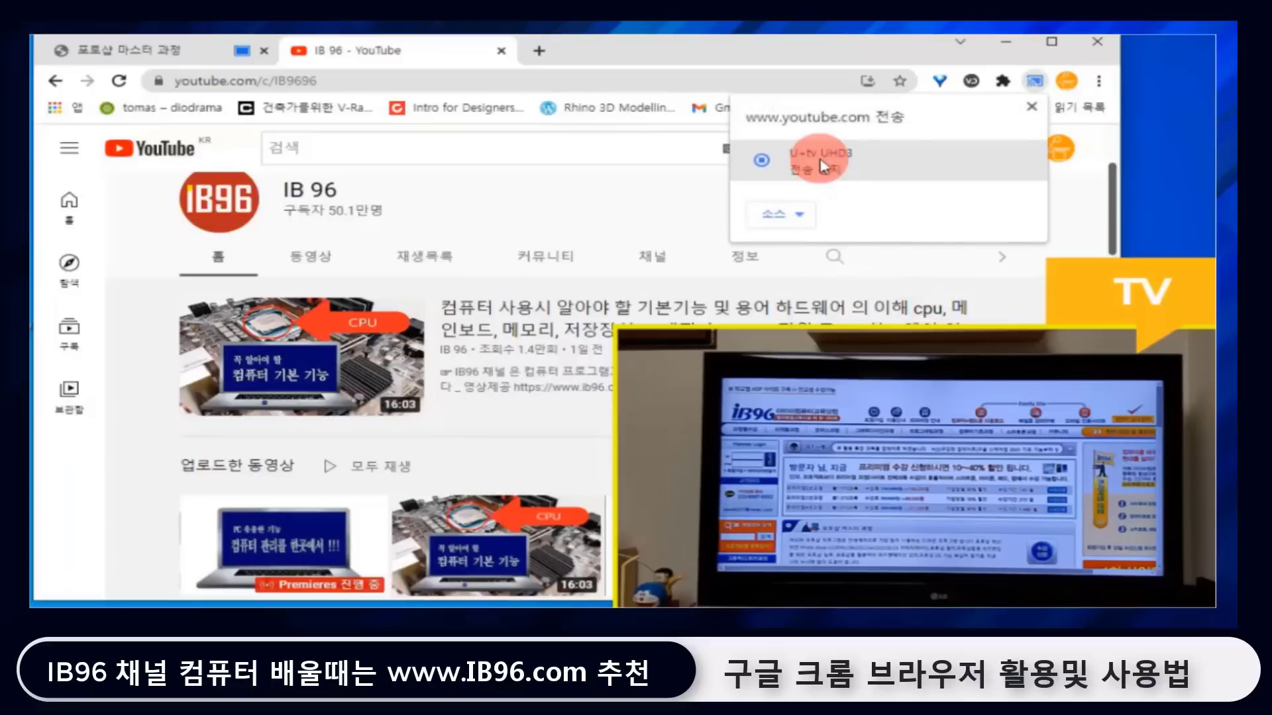
click(824, 165)
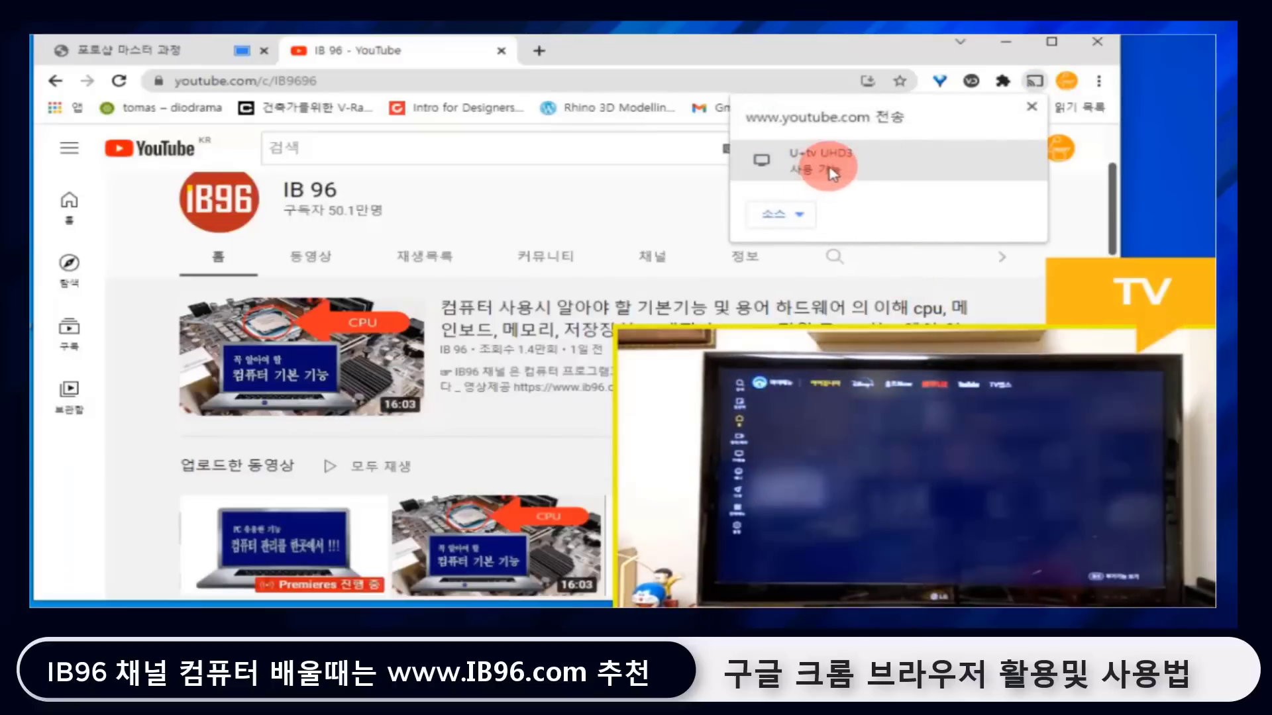
Cast the YouTube tab to U+tv UHD3 and open the uploaded video about managing a computer in one place.
click(828, 166)
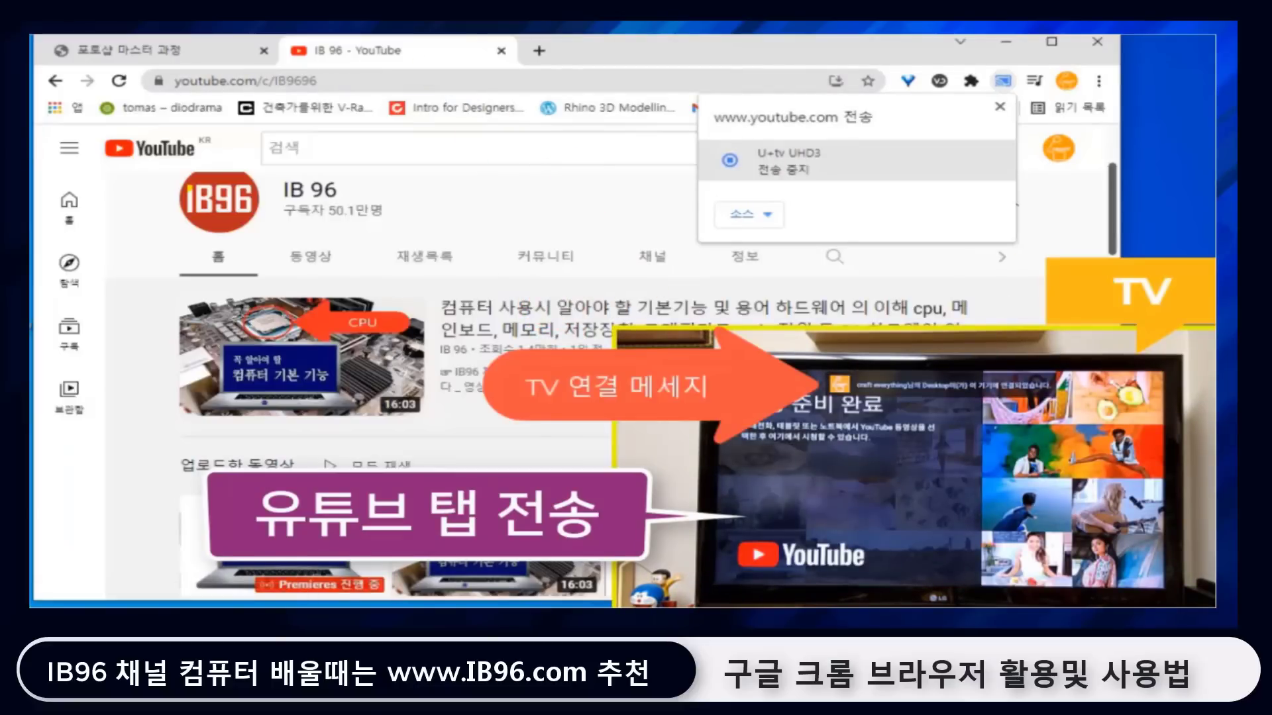
scroll(300, 391, down, 3)
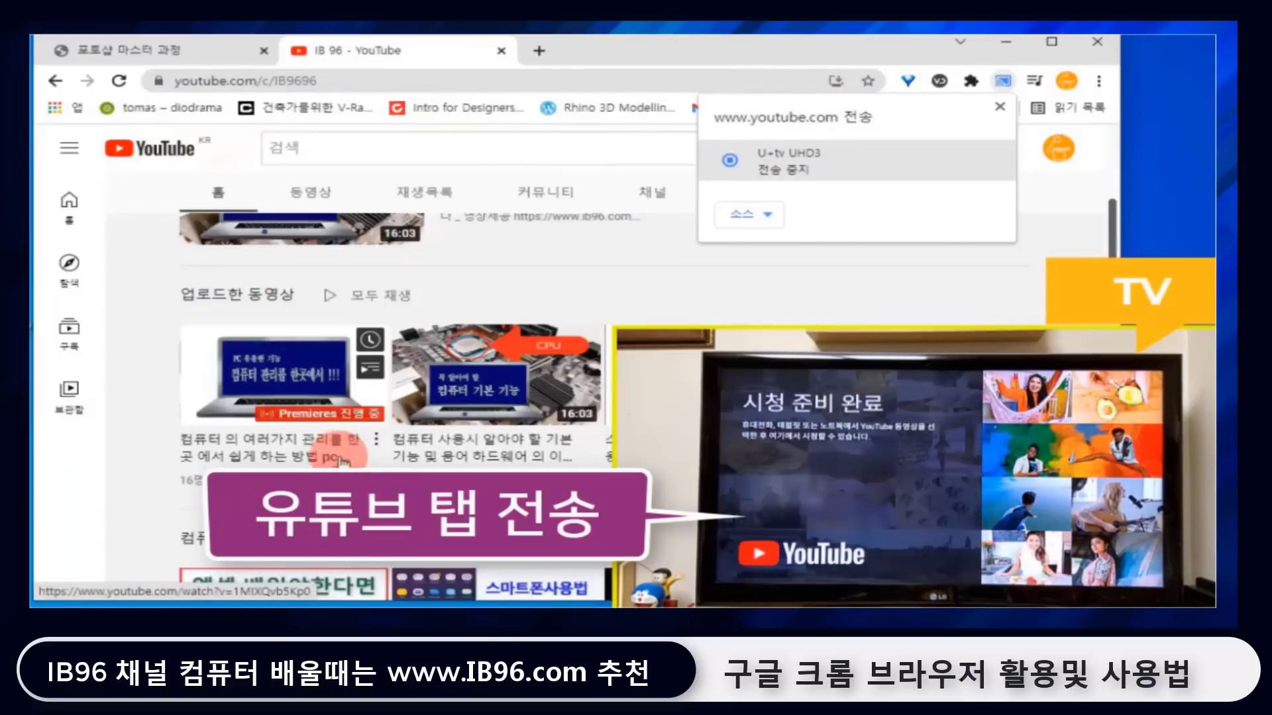
click(300, 391)
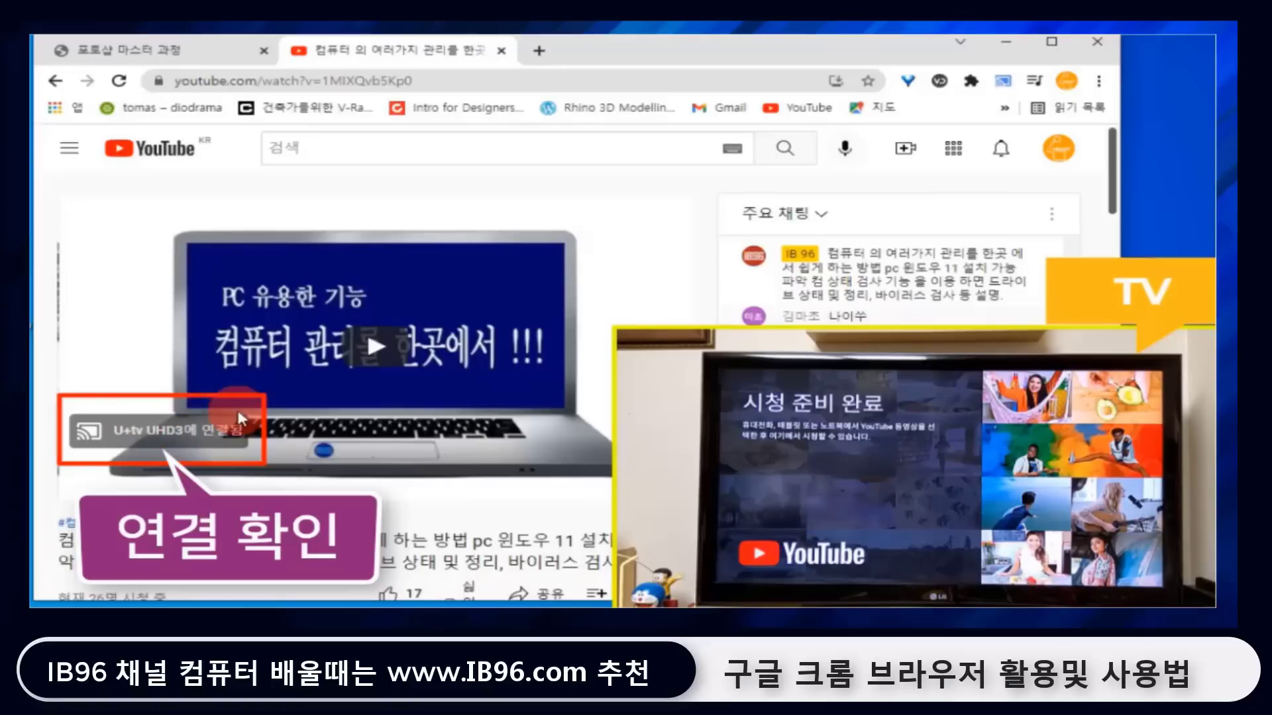
Play the video on the TV with the sound muted and toggle its subtitles (자막).
click(384, 361)
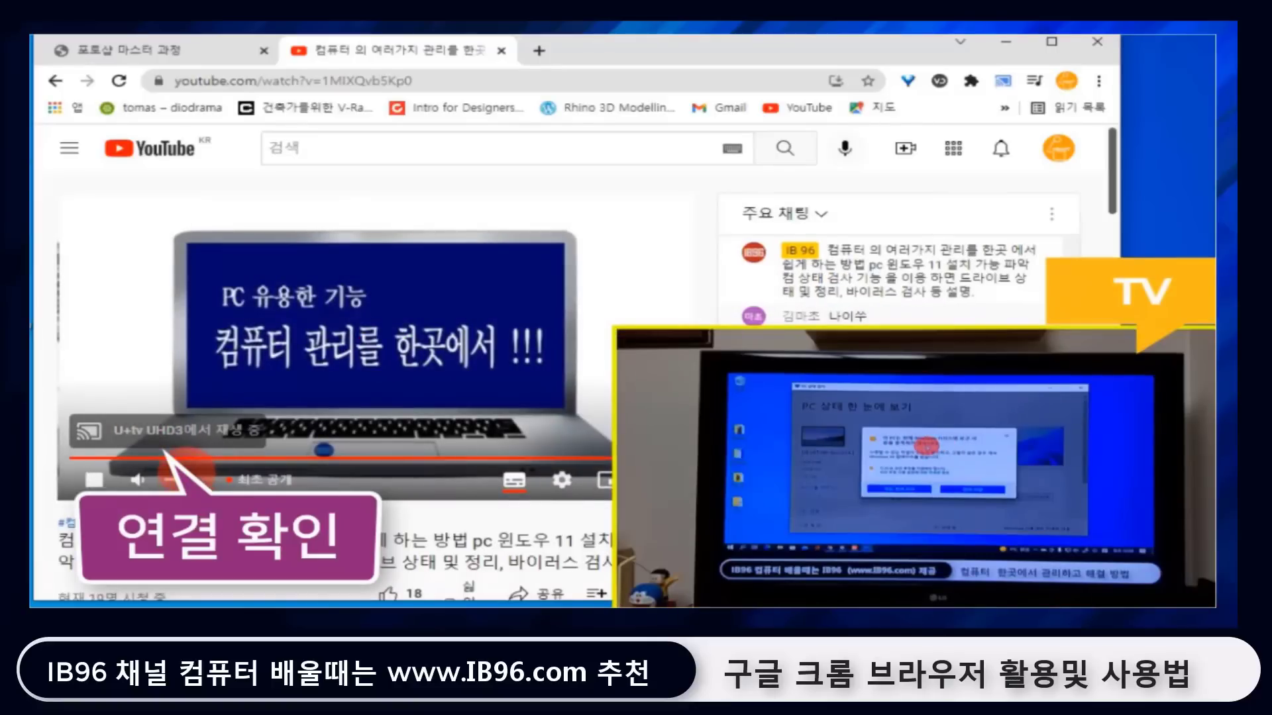
click(171, 474)
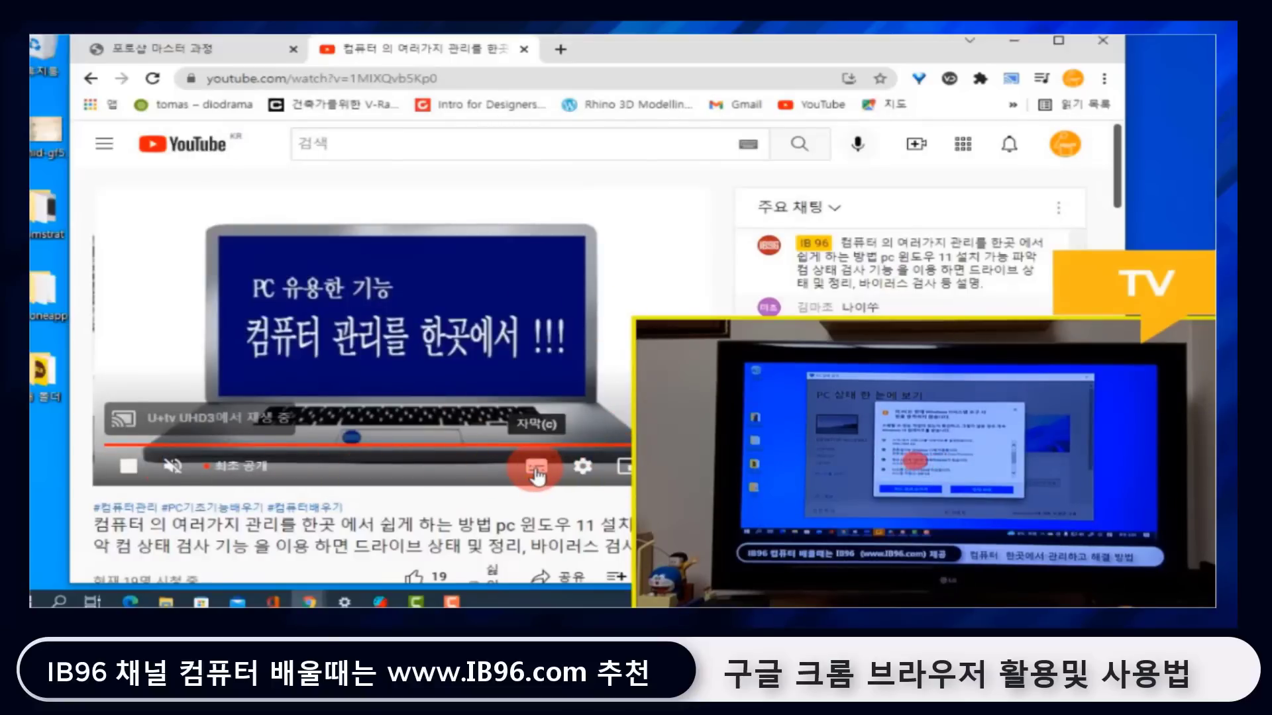
click(538, 475)
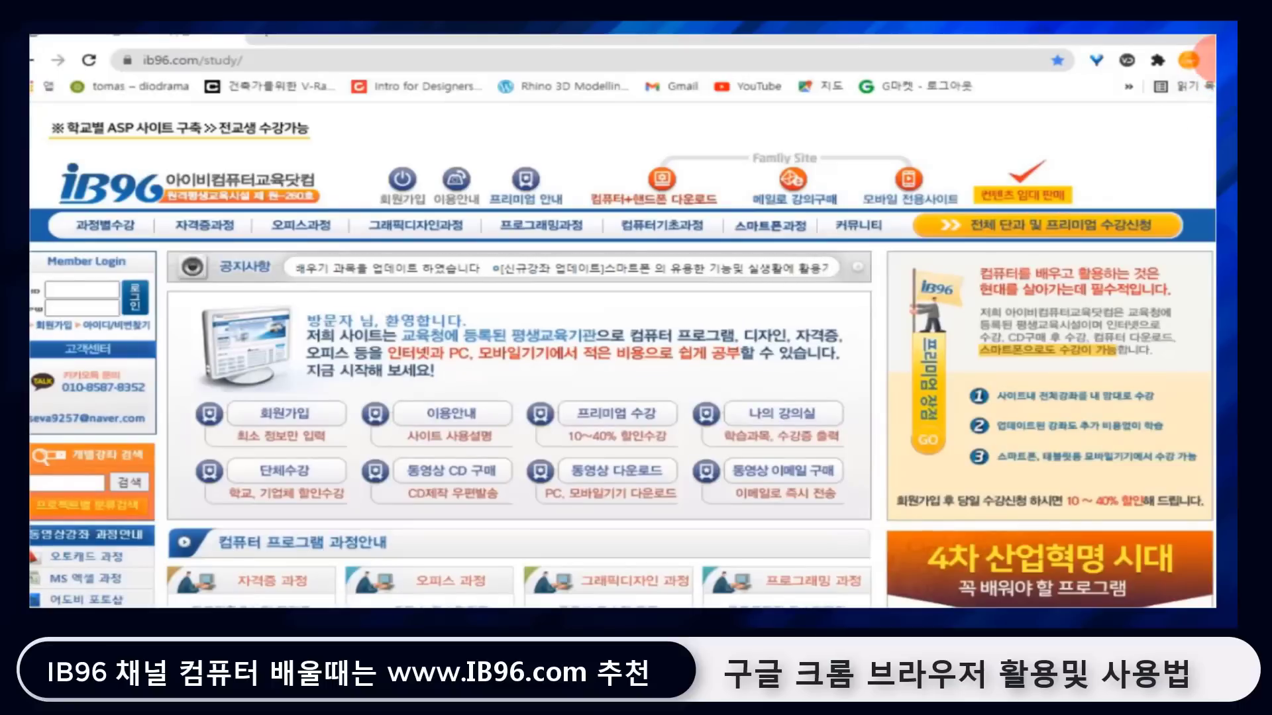
Locate the 찾기 command among the browser's main functions and look through the ib96.com course listings.
click(1205, 59)
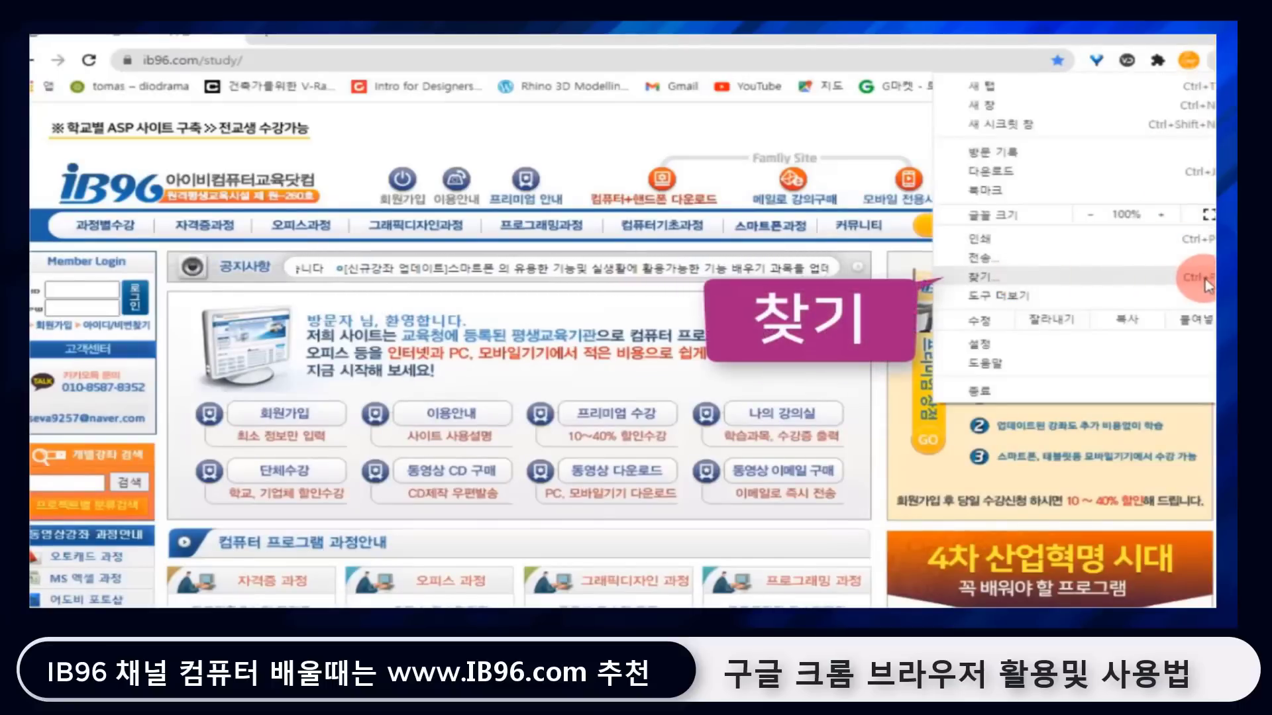
click(787, 340)
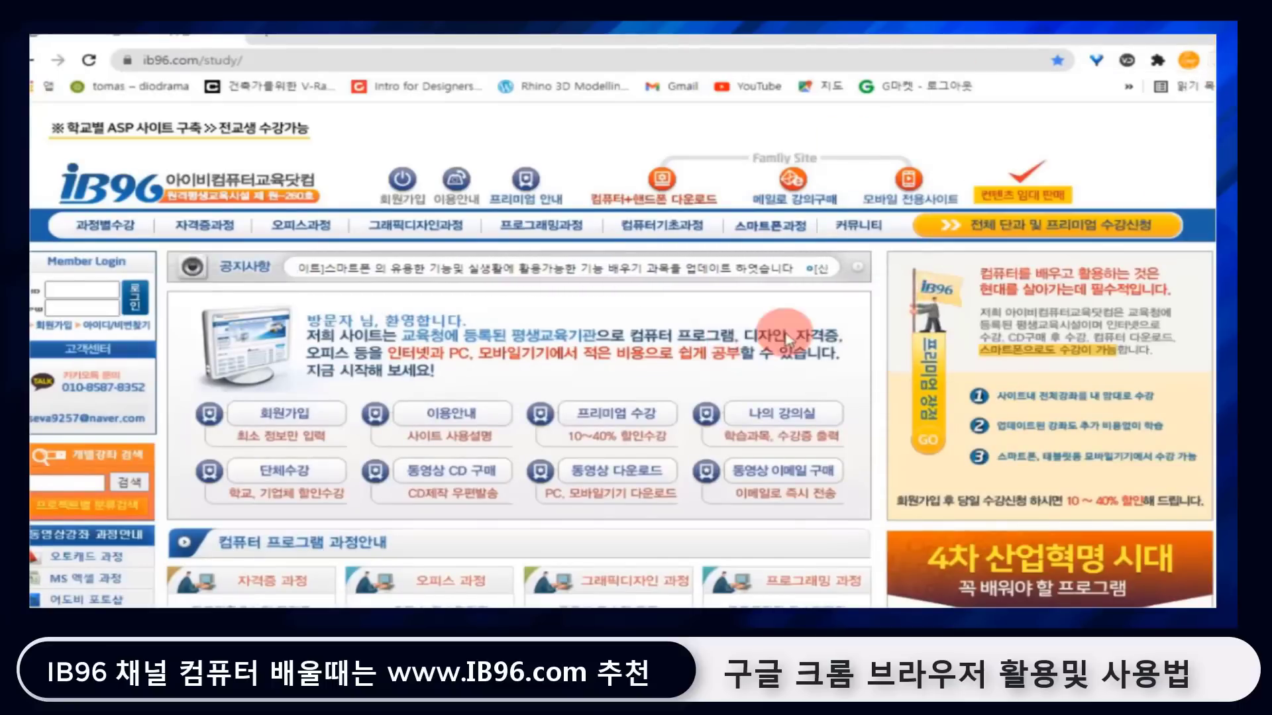
scroll(787, 341, down, 10)
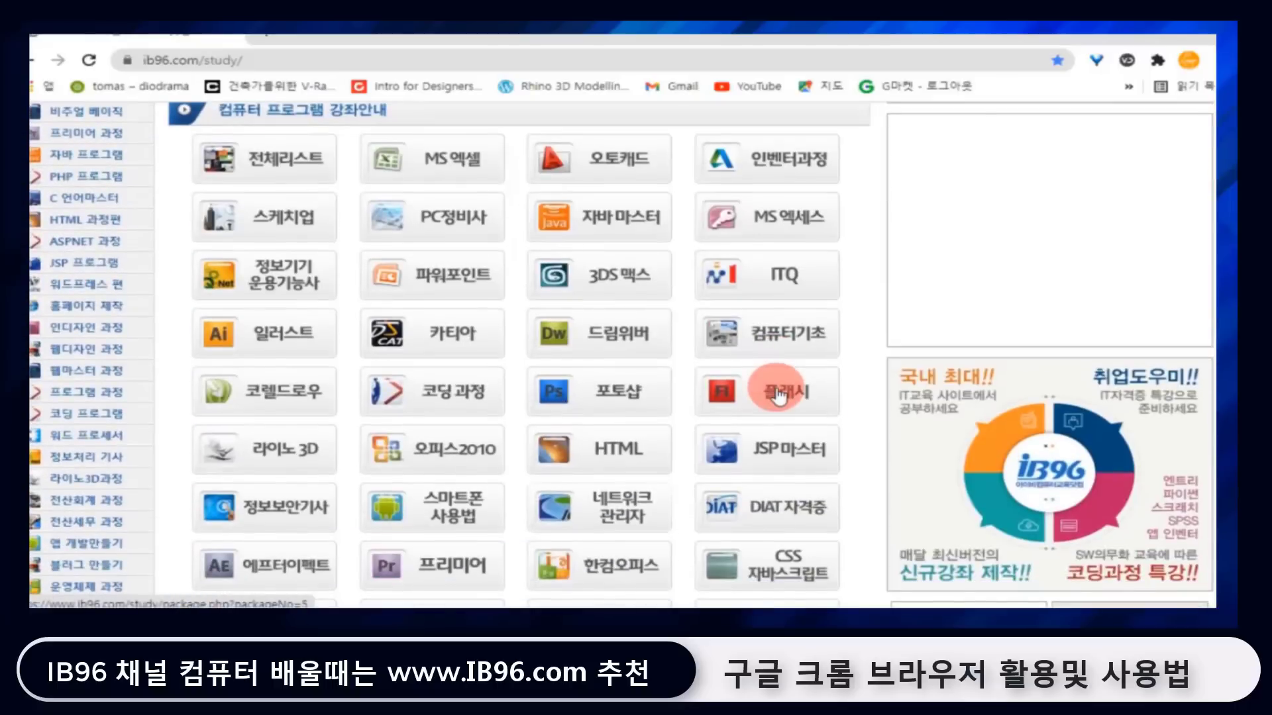
scroll(780, 395, down, 5)
scroll(775, 397, up, 1)
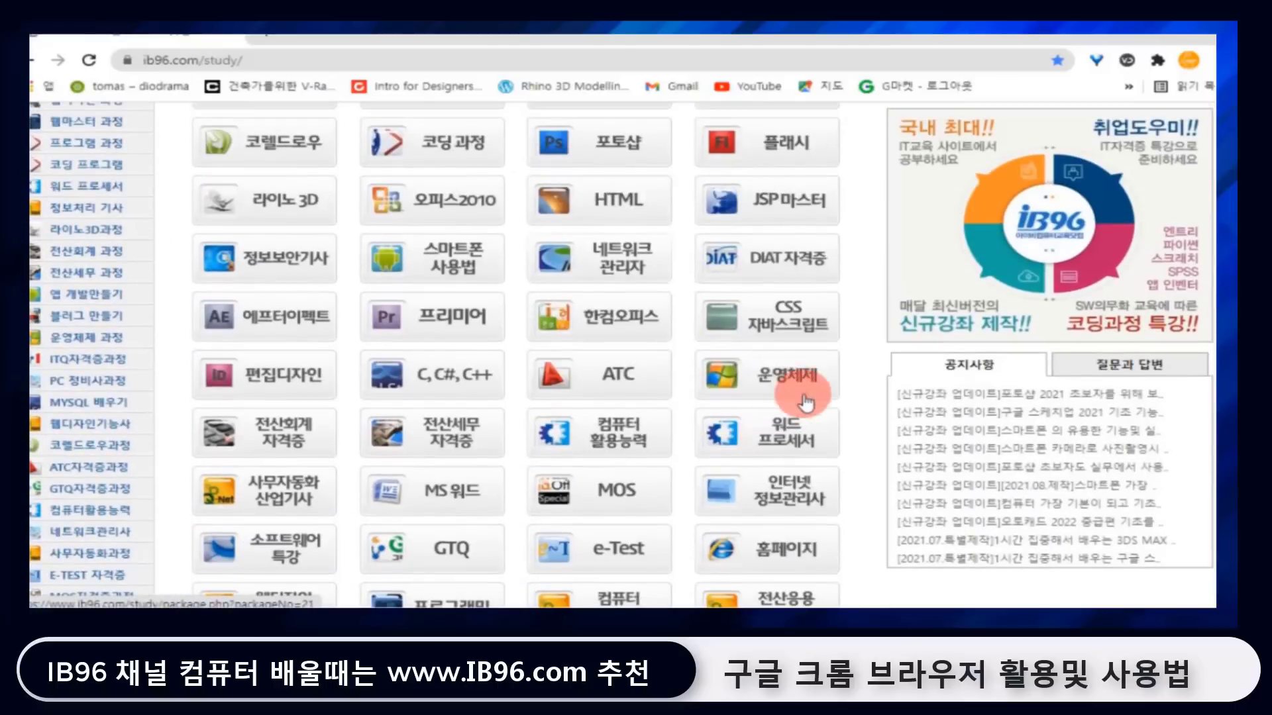
scroll(752, 387, up, 12)
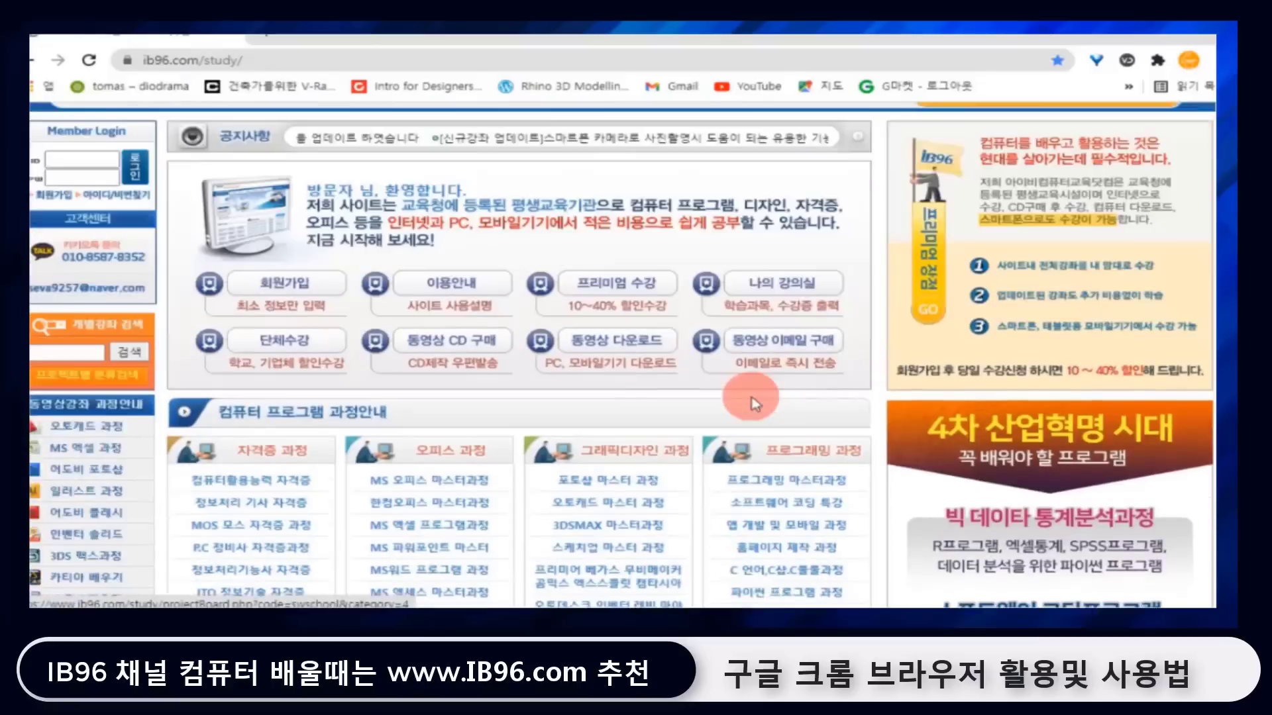
Search the ib96.com page for the word 포토샵.
key(ctrl+f)
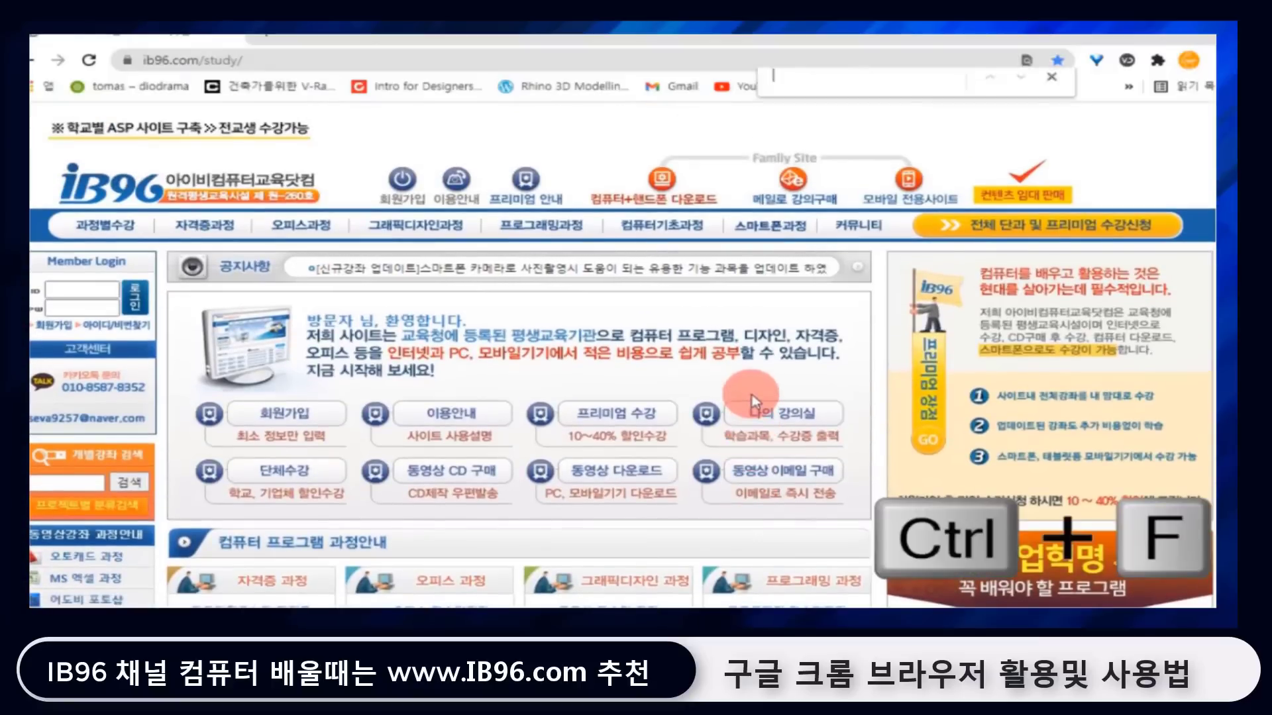
scroll(974, 295, down, 6)
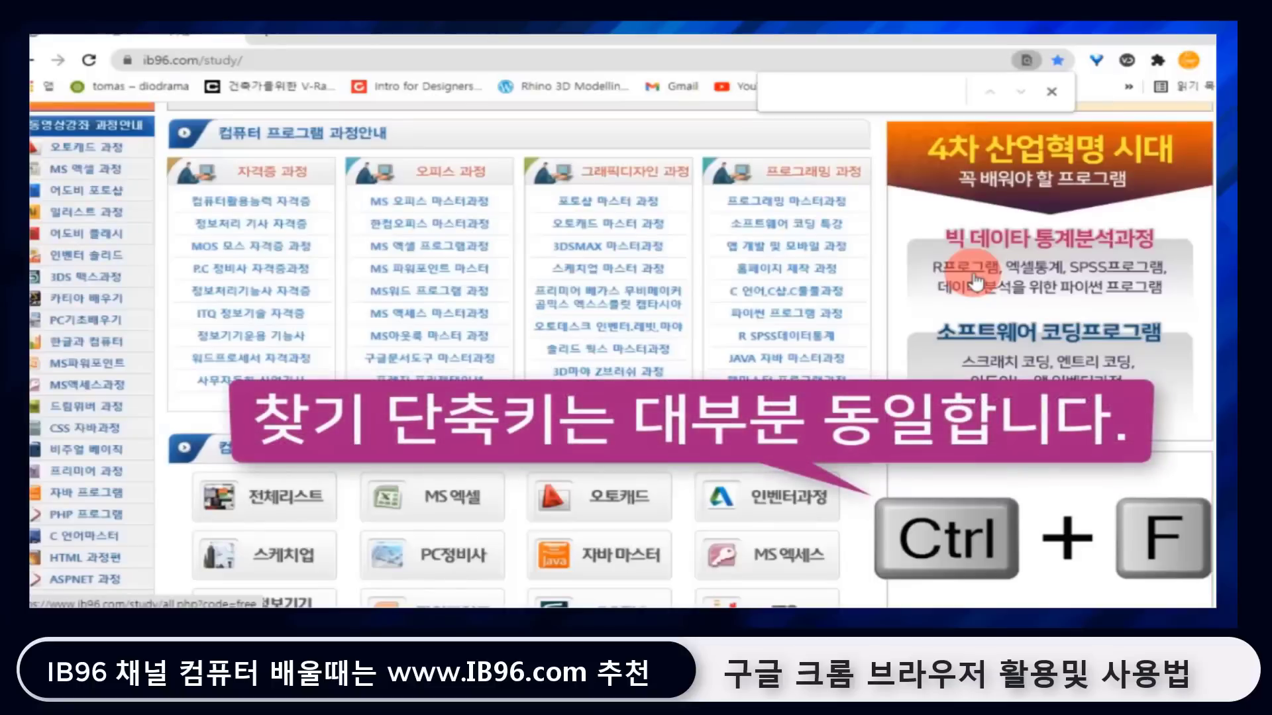
text(포토)
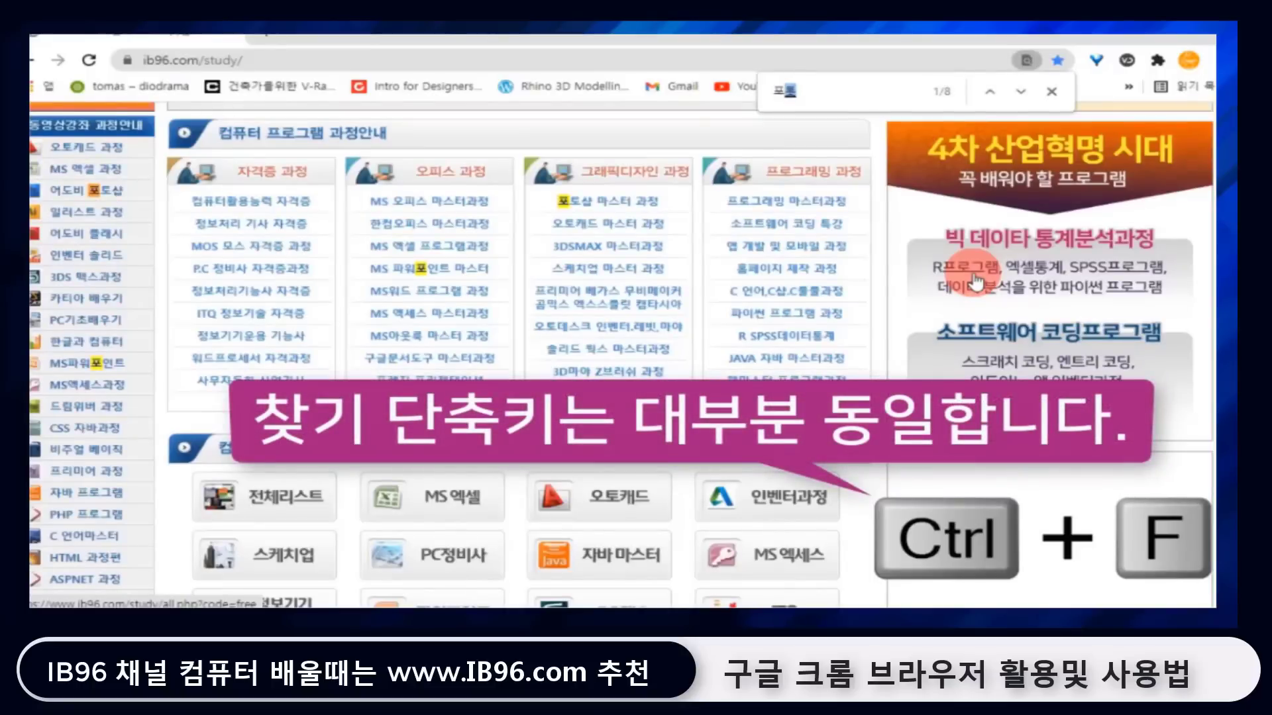
text(샵)
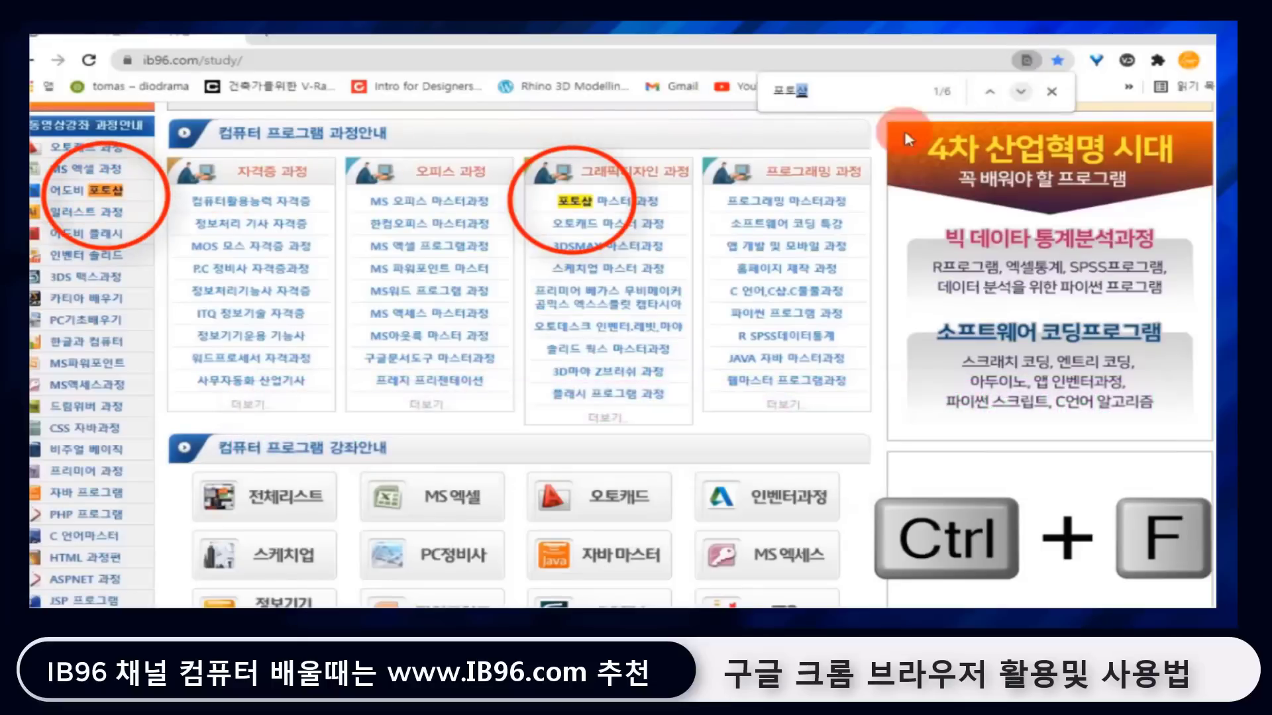
Go through the 포토샵 matches as far as the 공지사항 list and close the page search.
click(1020, 93)
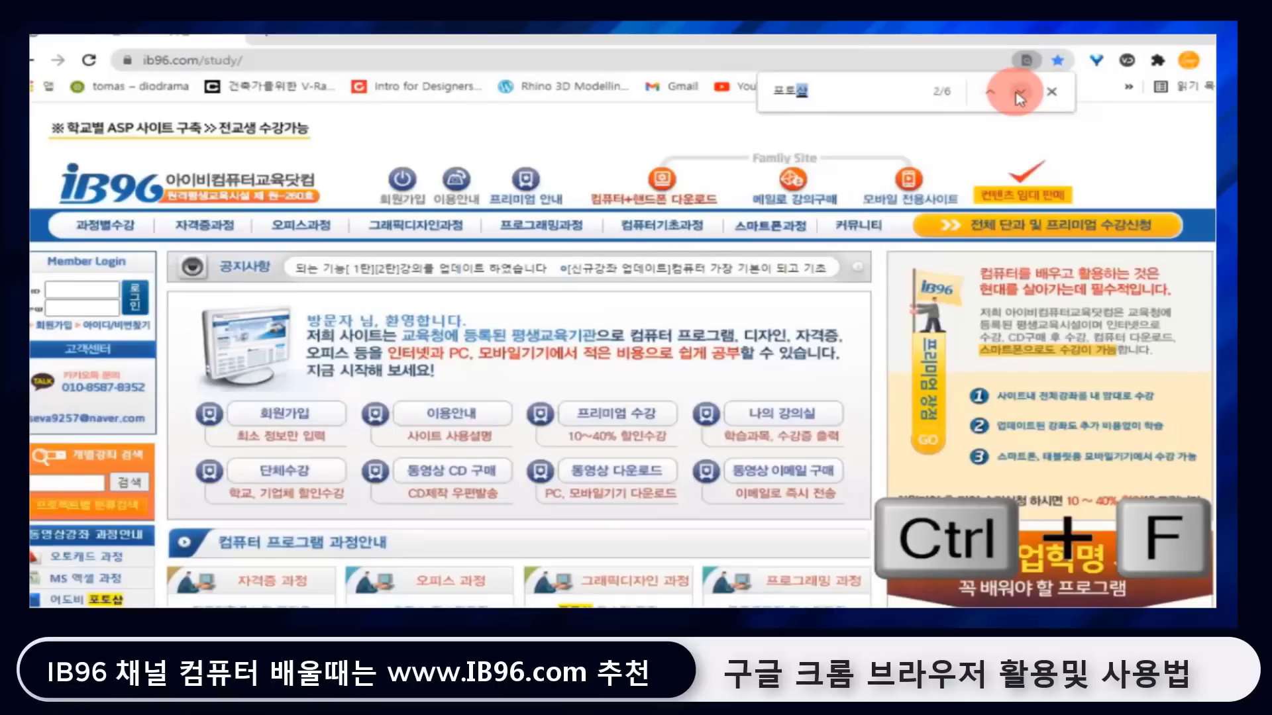
click(1020, 96)
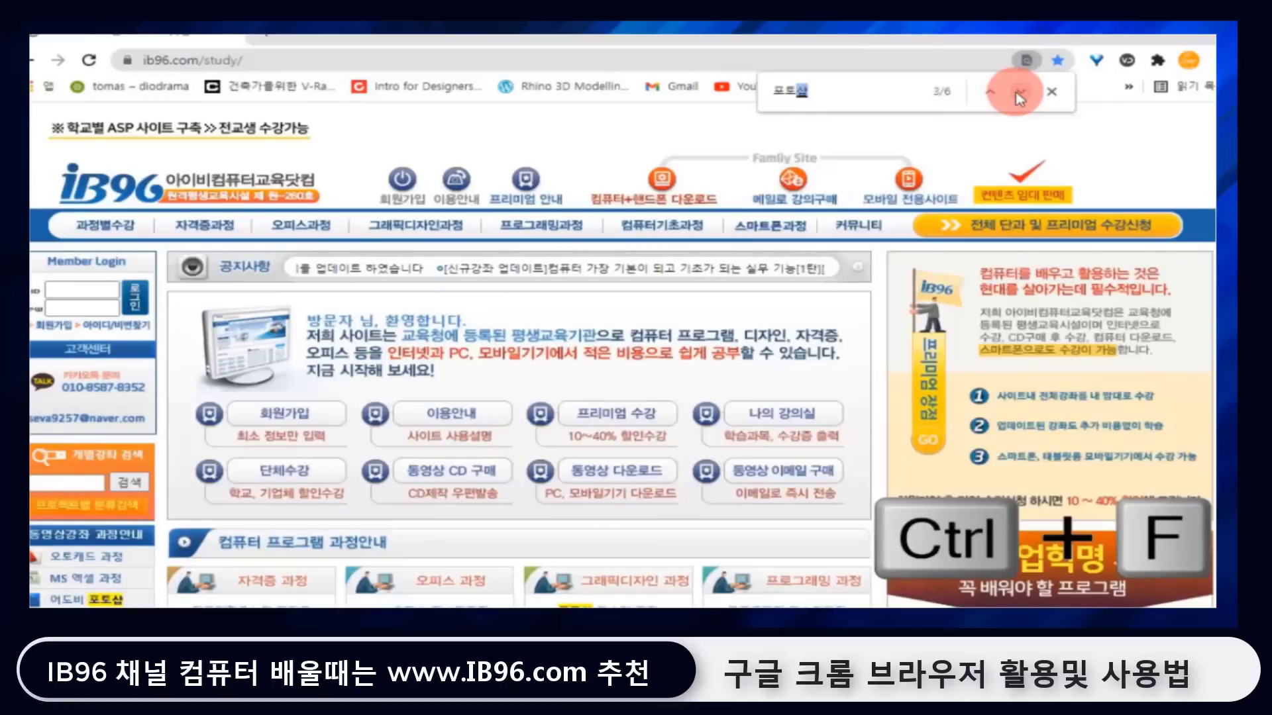
click(1020, 96)
click(1020, 96)
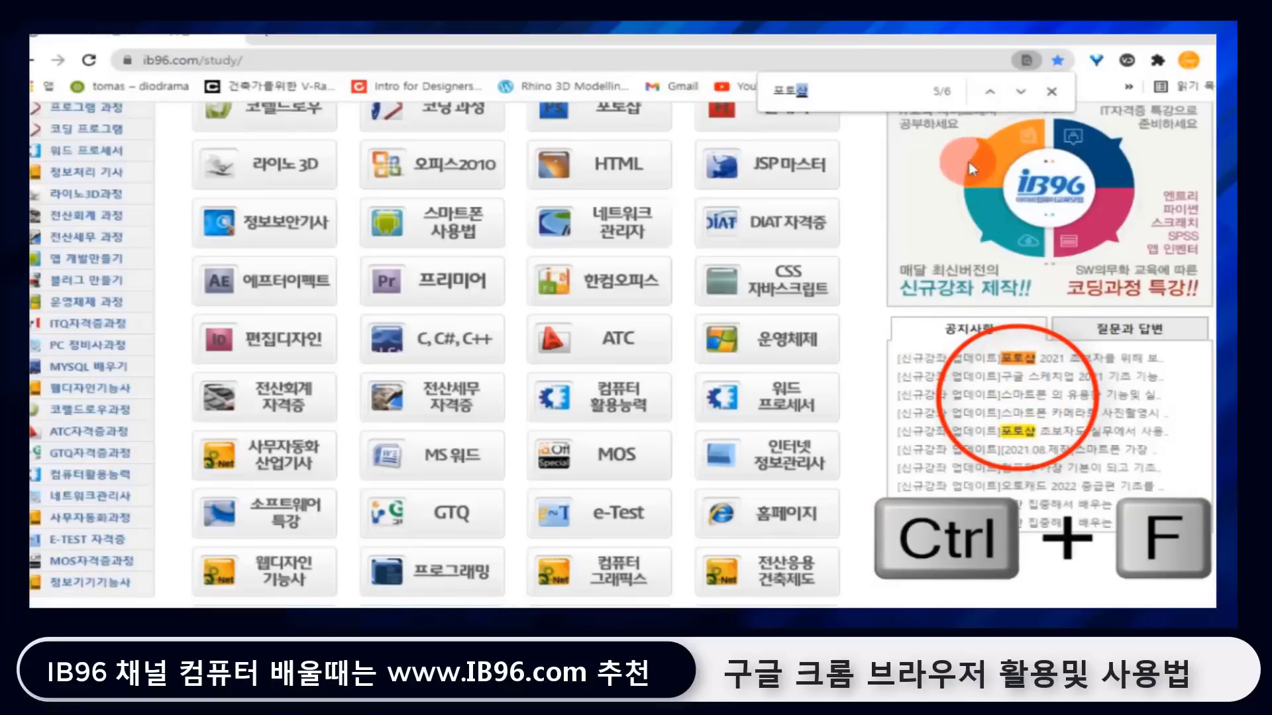
click(1051, 95)
scroll(757, 283, up, 7)
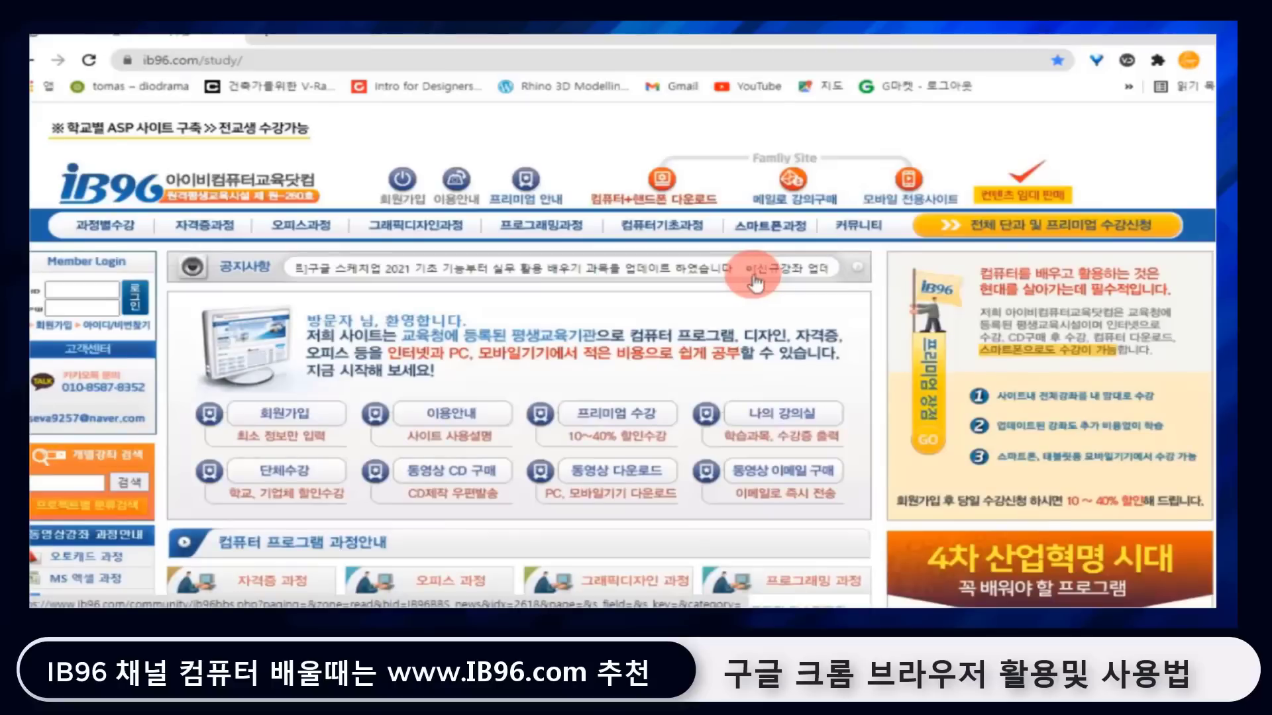
Go to 스마트폰과정 and open the course [2021.10.제작]스마트폰 의 유용한 기능및 실생활에 활용가능한 기능 배우기.
click(701, 229)
scroll(610, 397, down, 5)
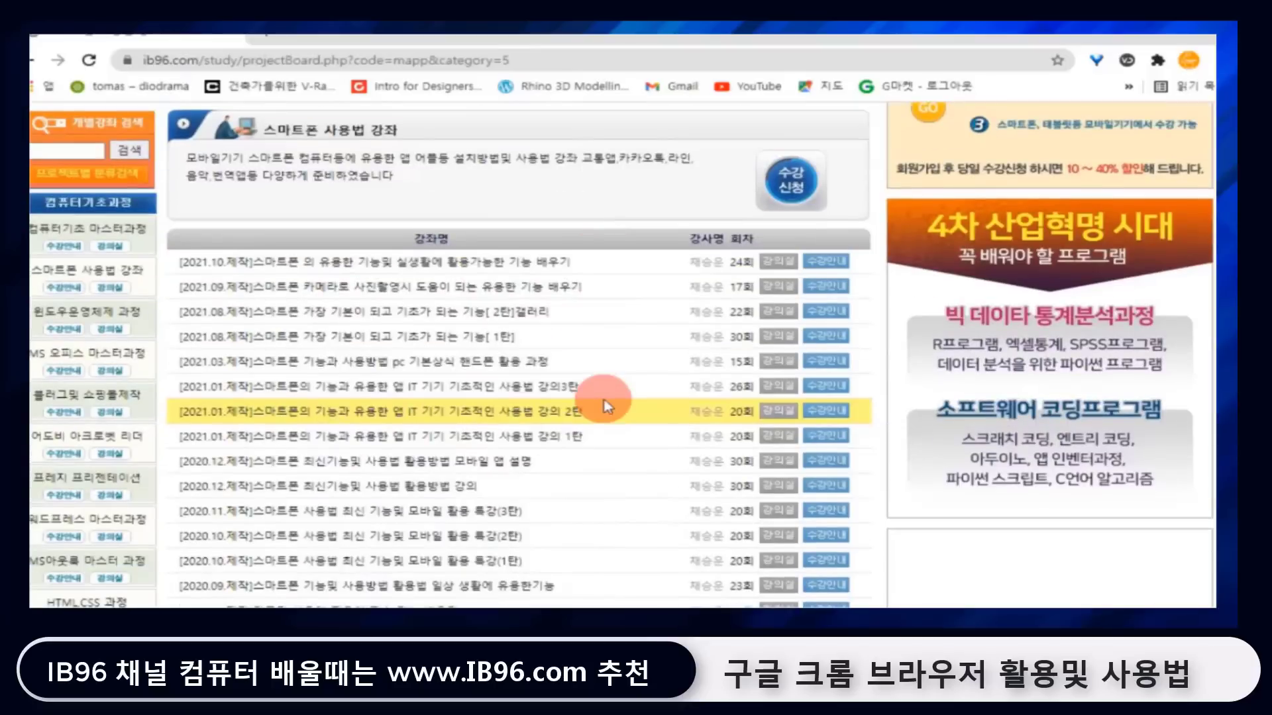
click(477, 262)
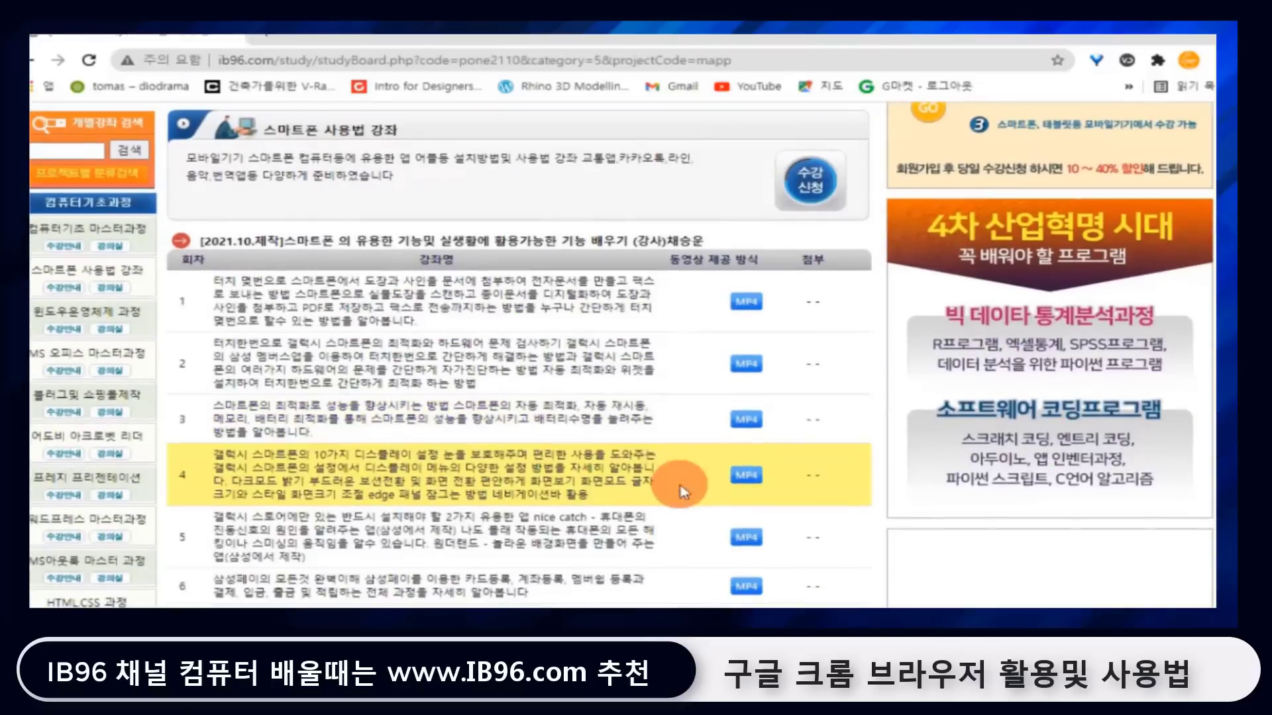
scroll(675, 375, up, 5)
scroll(611, 397, down, 1)
scroll(611, 394, up, 1)
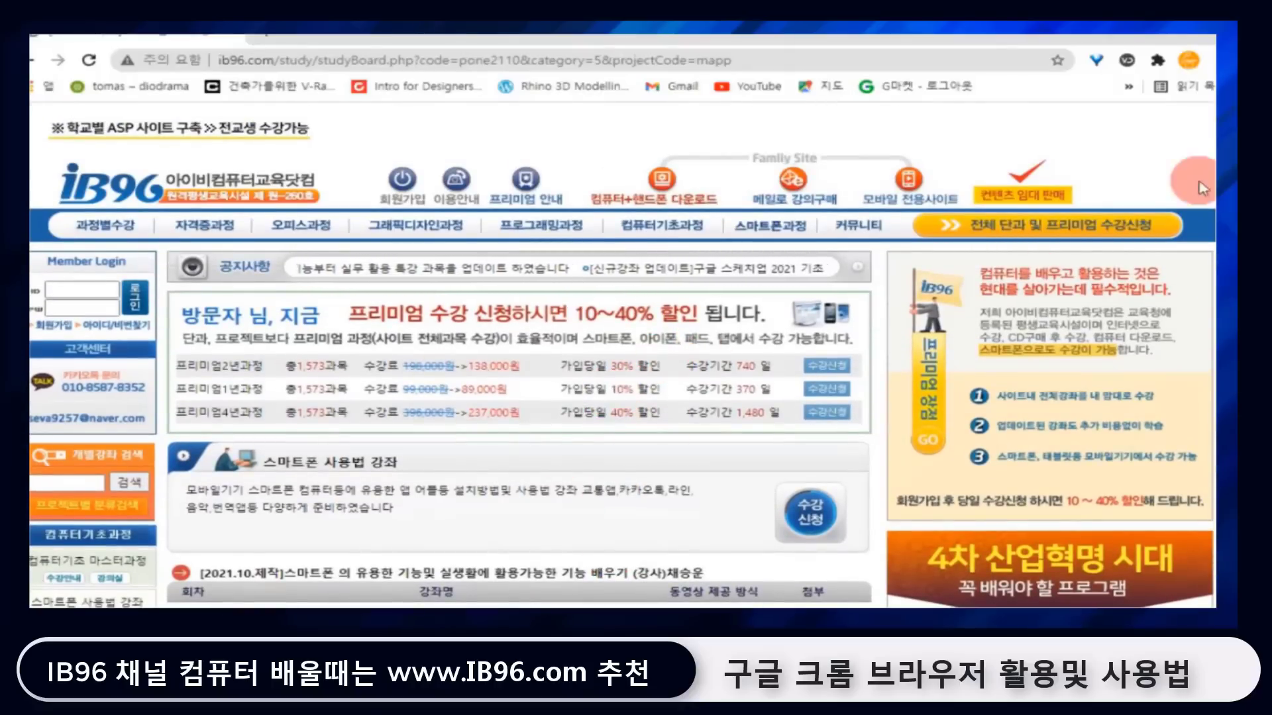
Examine the file name and file format options for saving the course page under another name, and cancel without saving.
click(1204, 60)
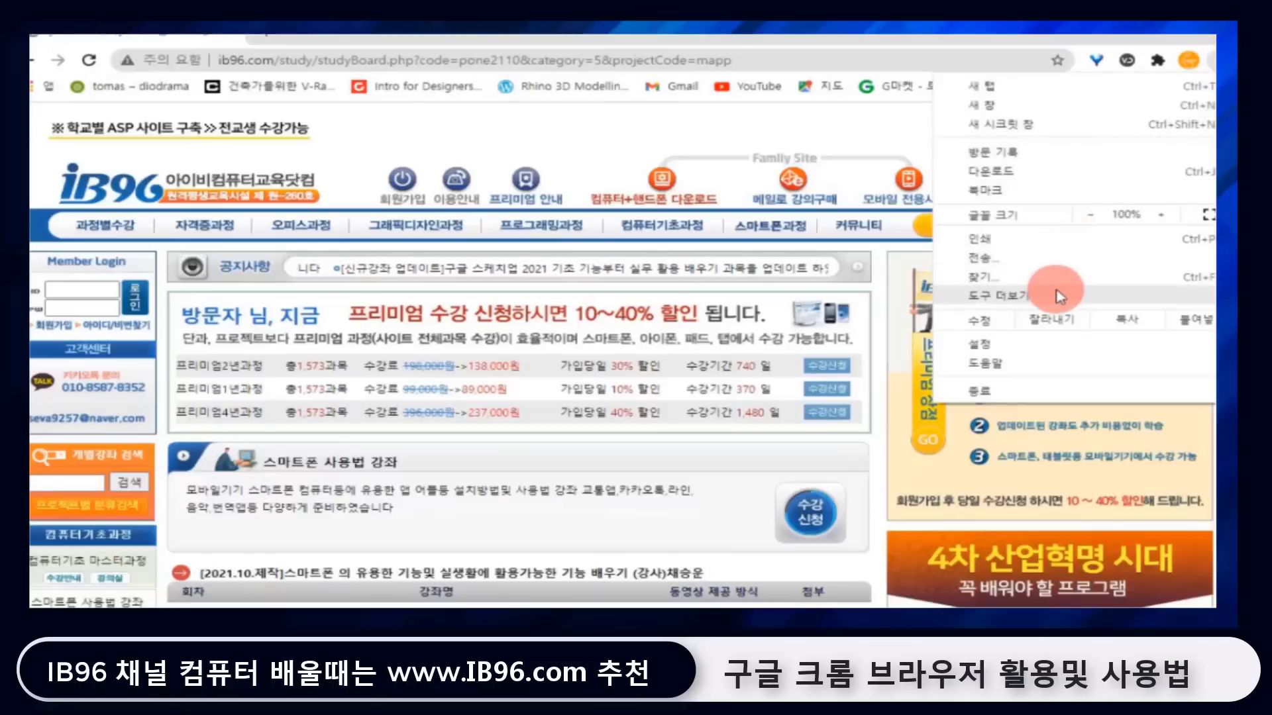
mouse_move(1018, 306)
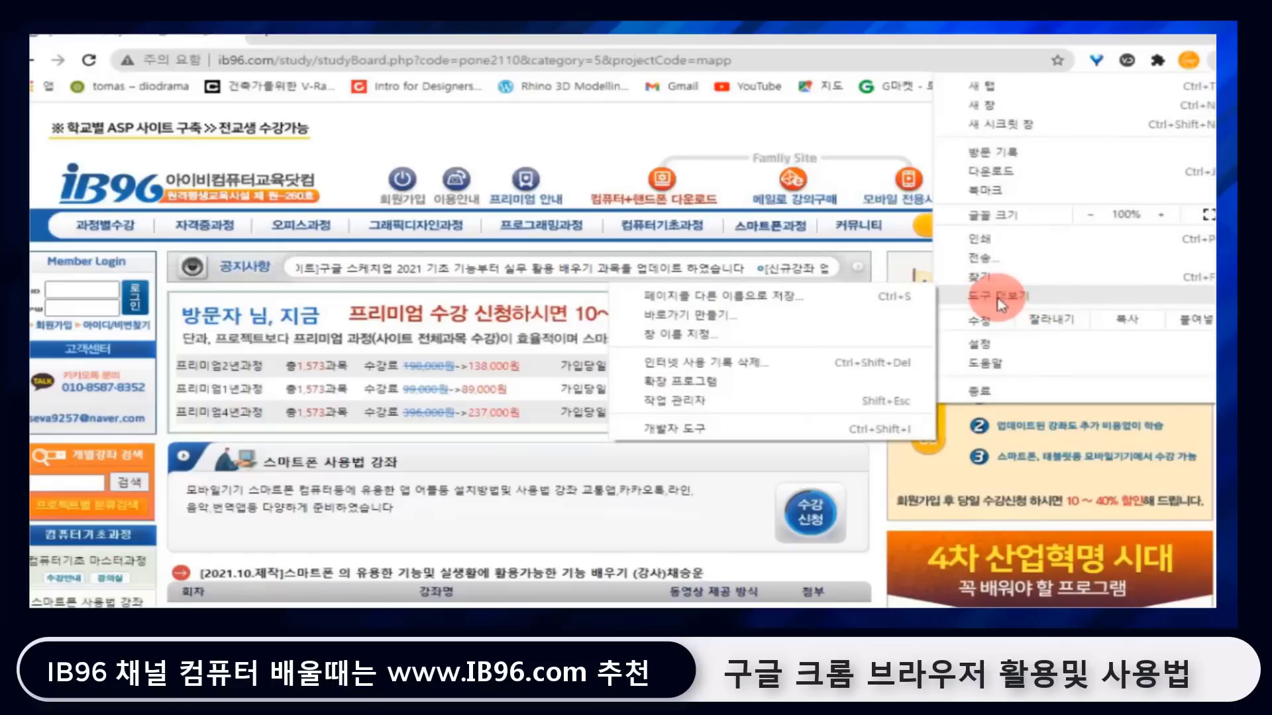
click(735, 306)
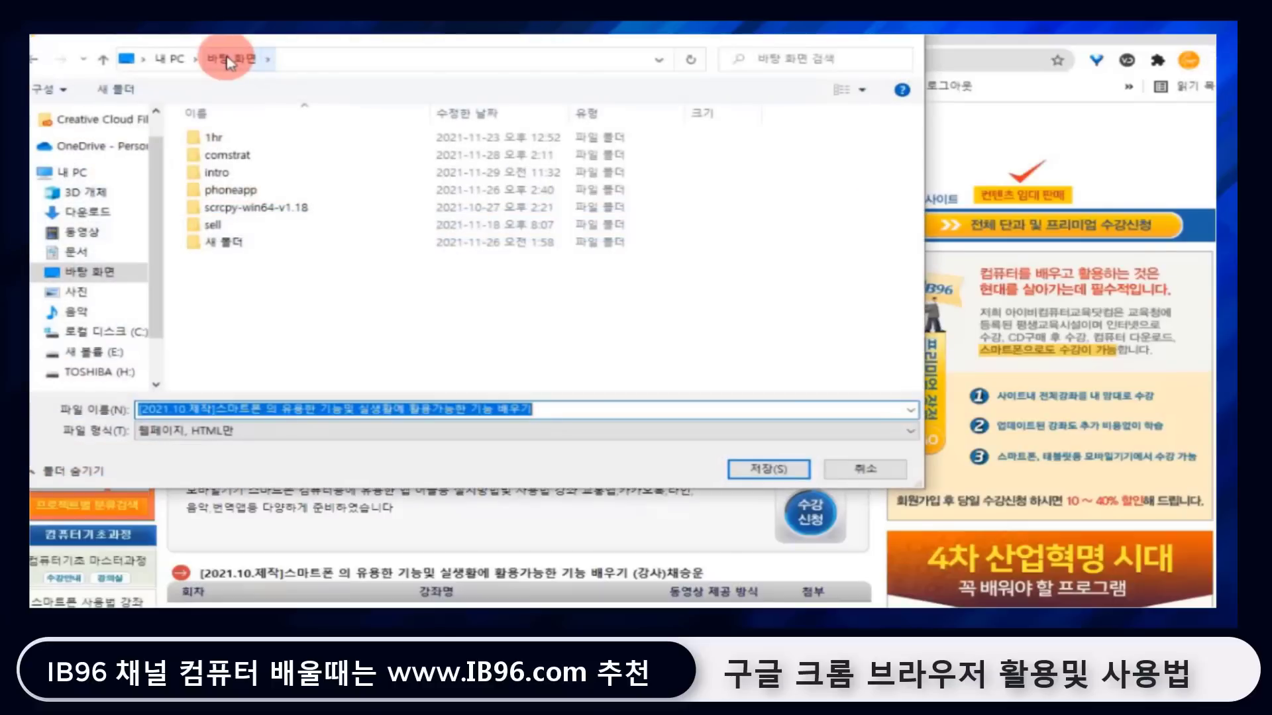
click(225, 410)
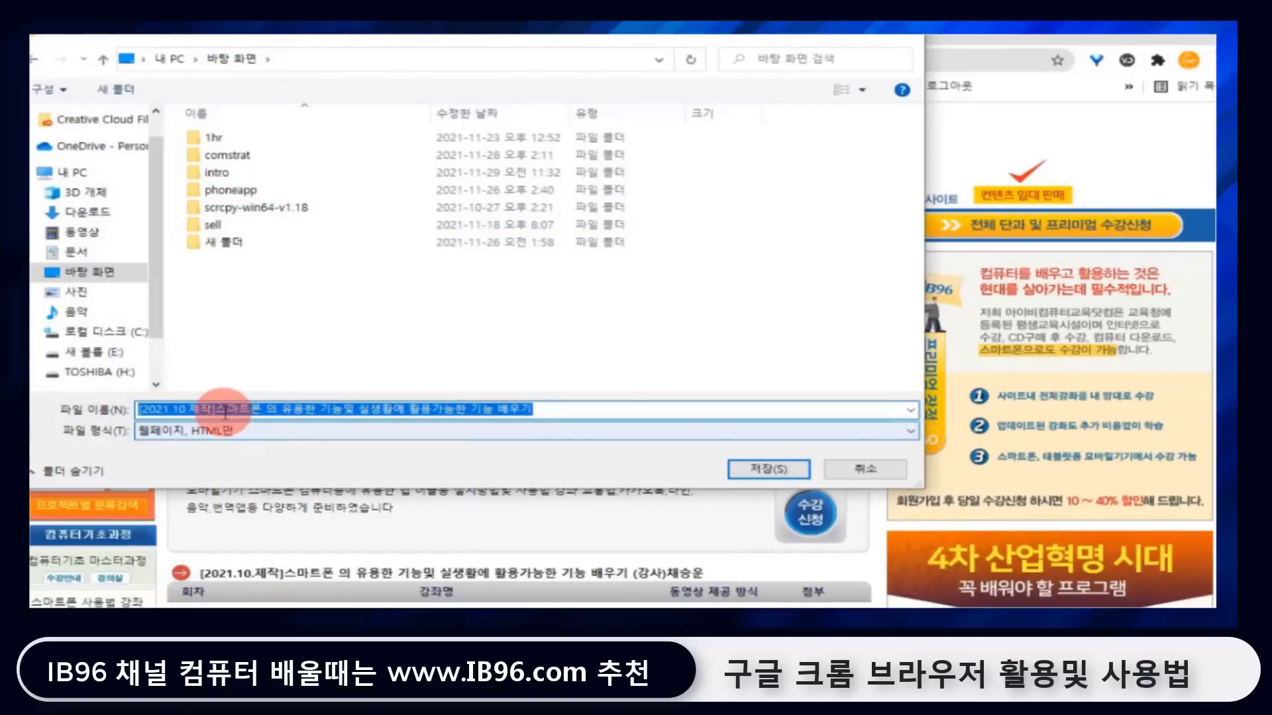
drag(226, 410, 540, 412)
click(158, 437)
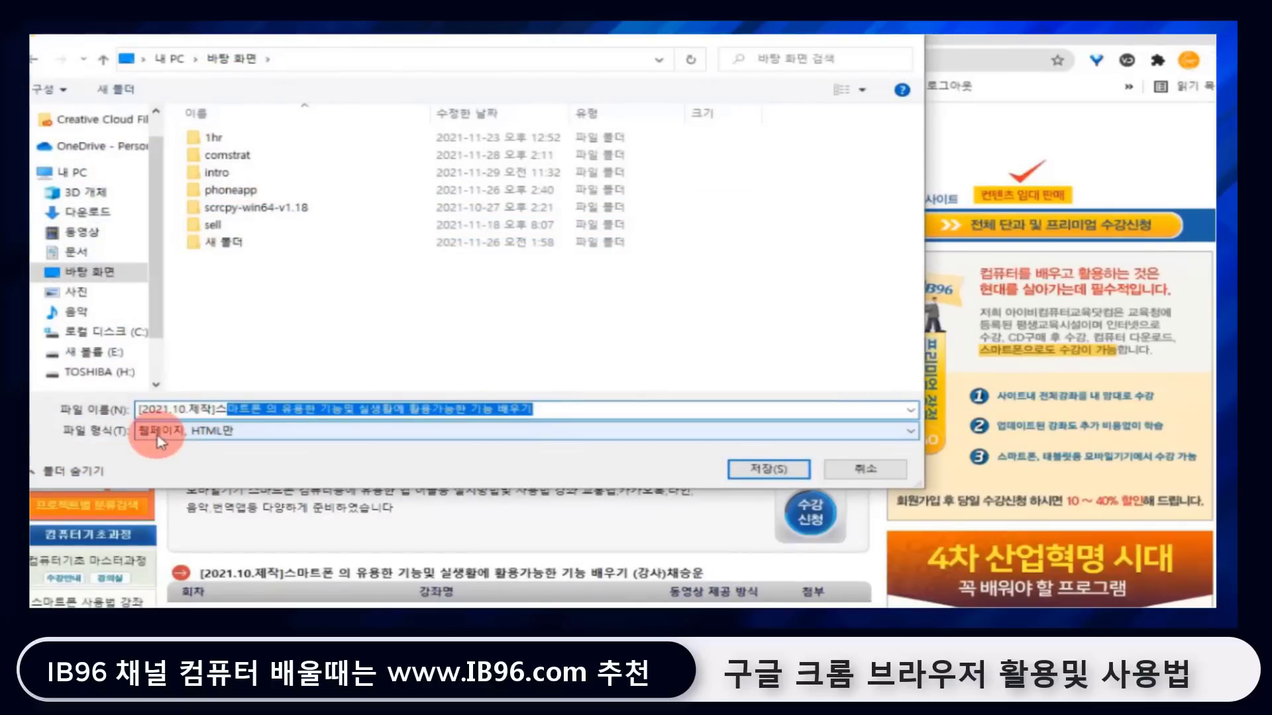
click(213, 439)
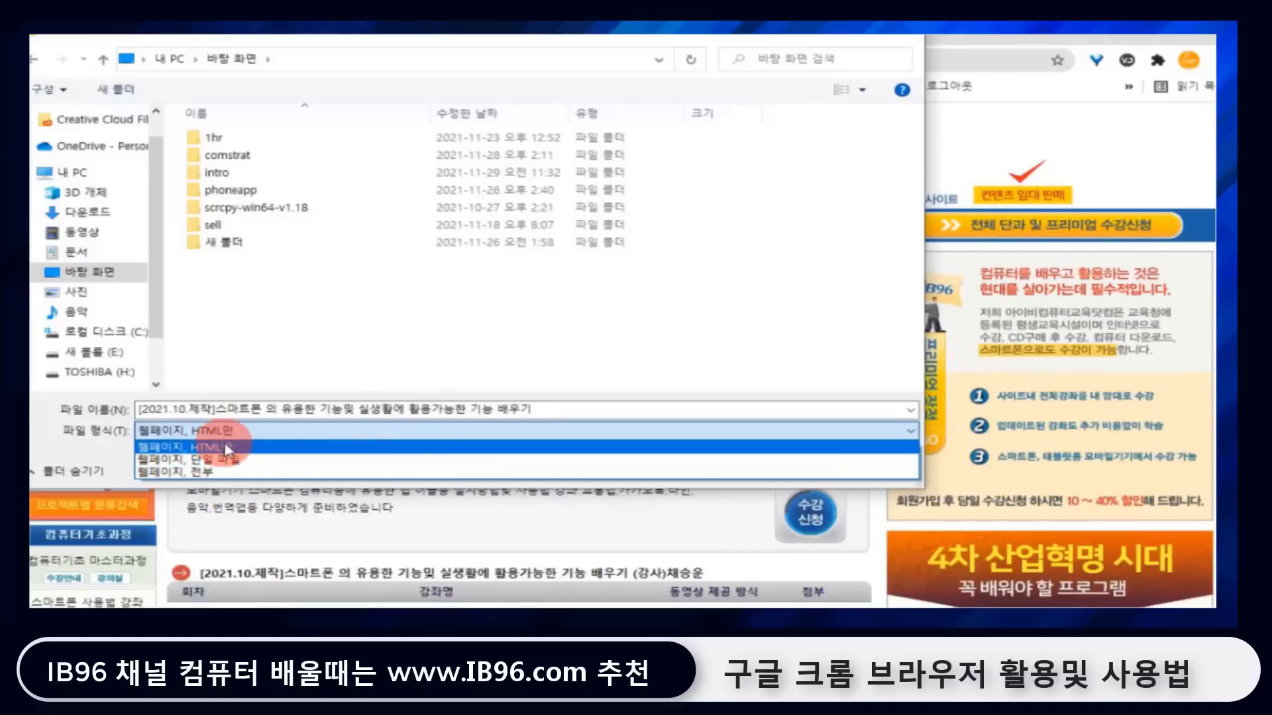
click(909, 41)
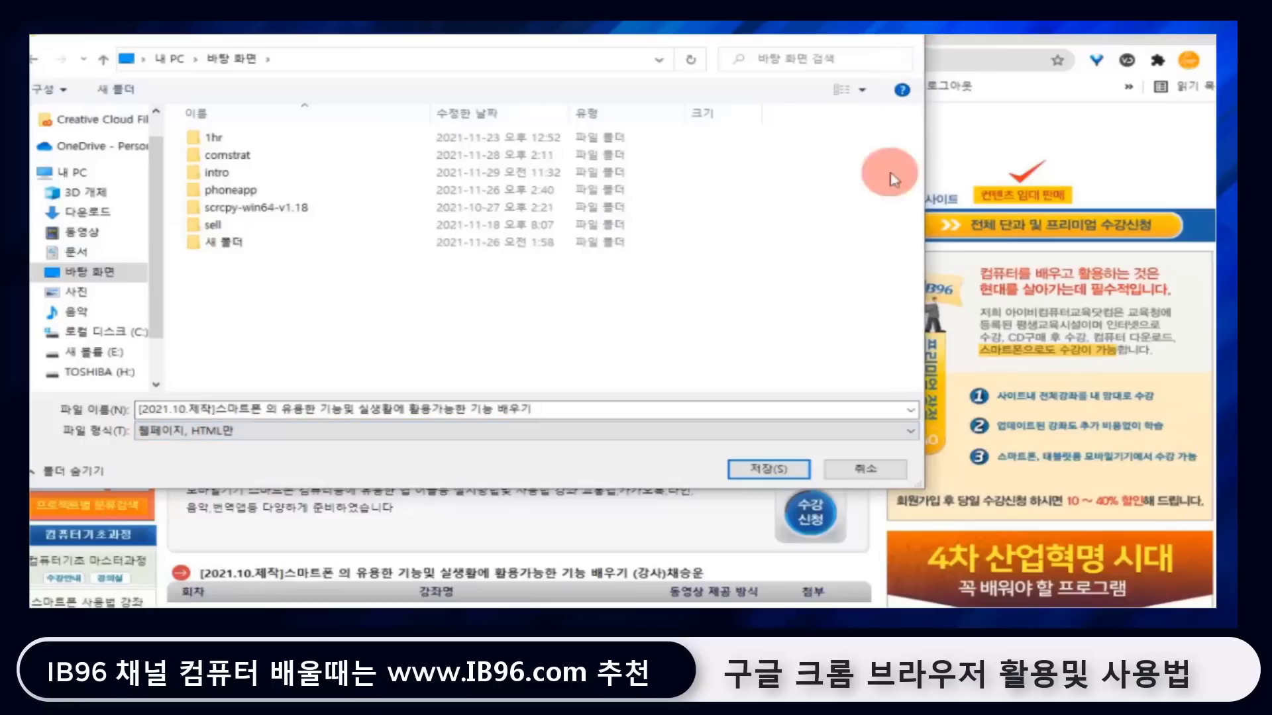
click(863, 470)
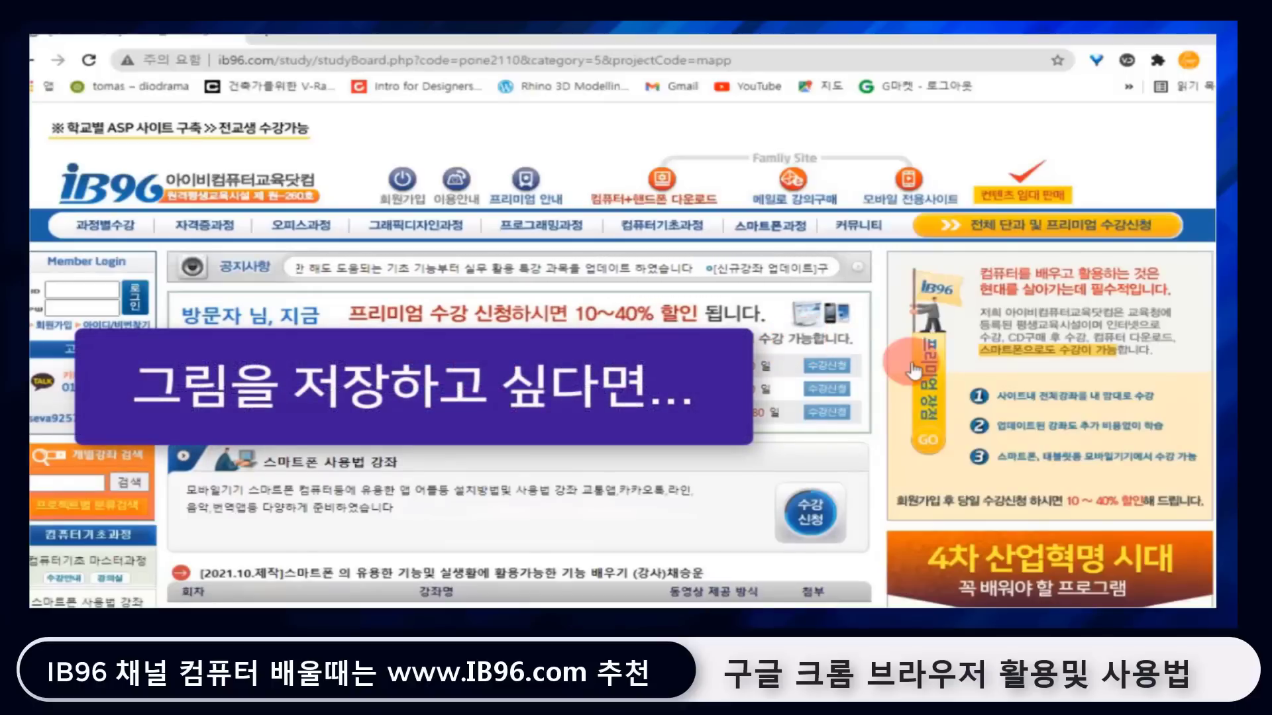
Try to save the 프리미엄 장점 banner image under another name.
right_click(1018, 286)
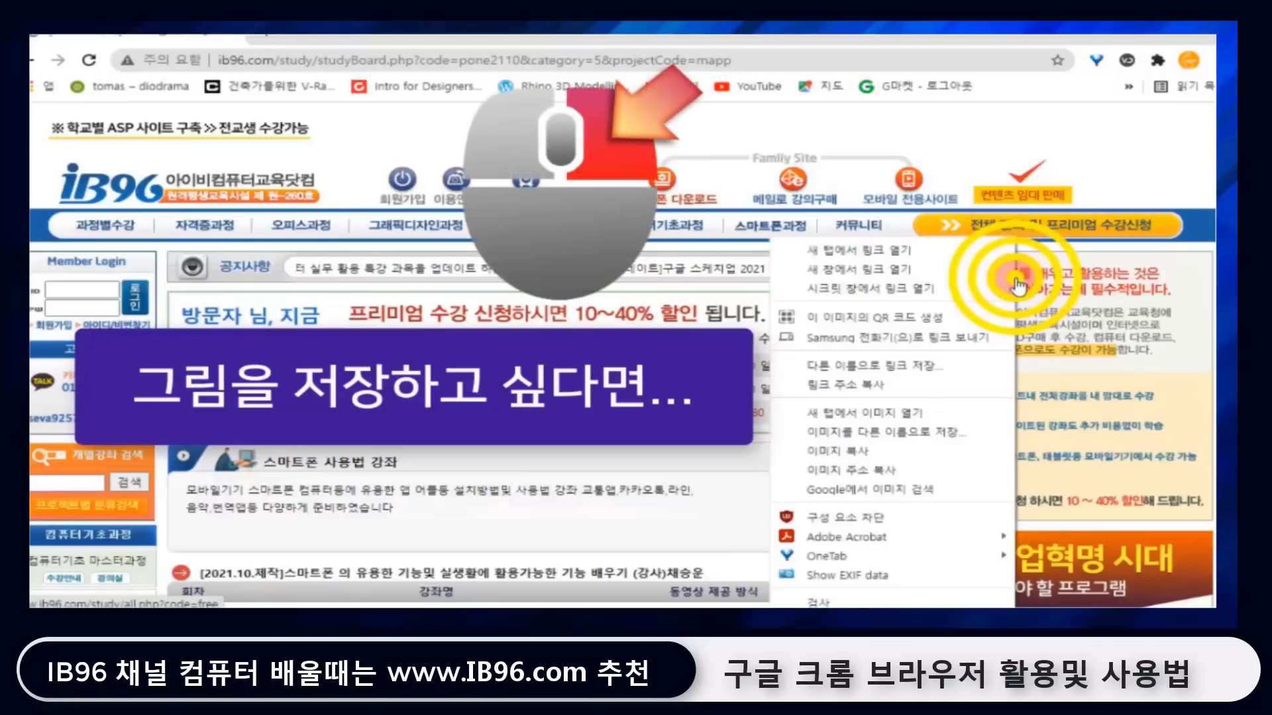
click(962, 432)
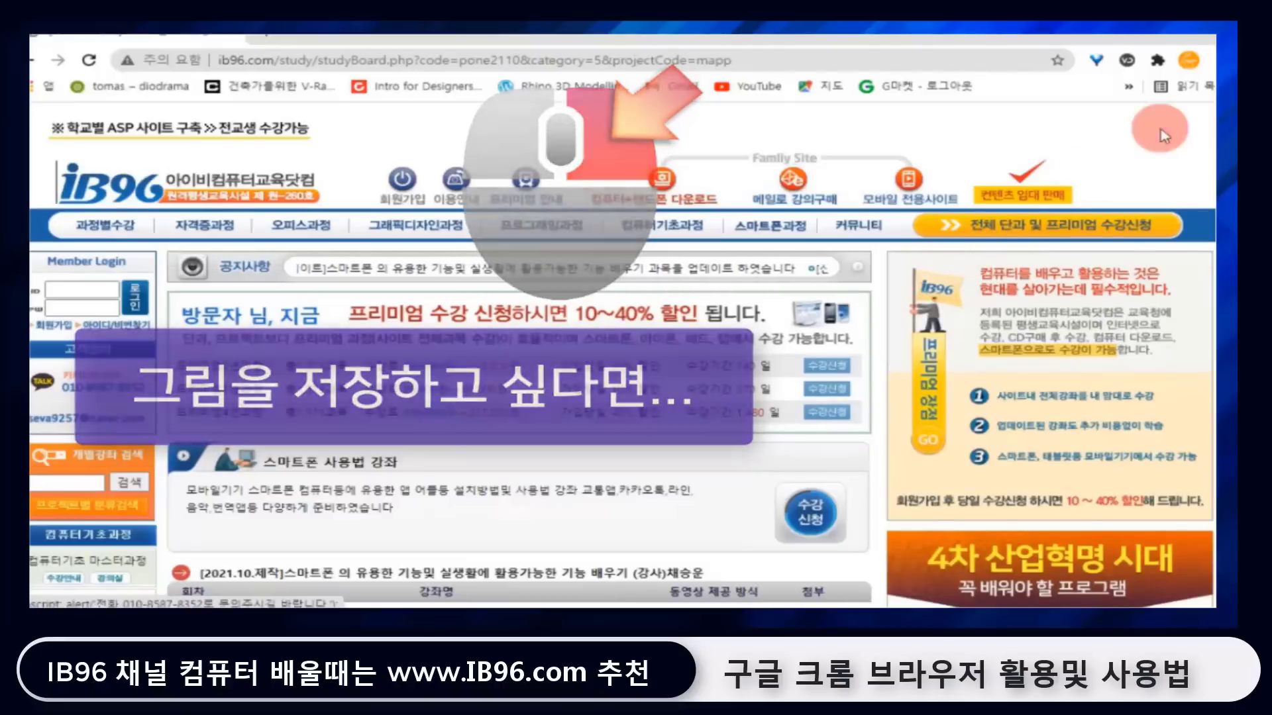
Create a desktop shortcut to the current course page, keeping the suggested name and leaving 창으로 열기 off.
click(1204, 58)
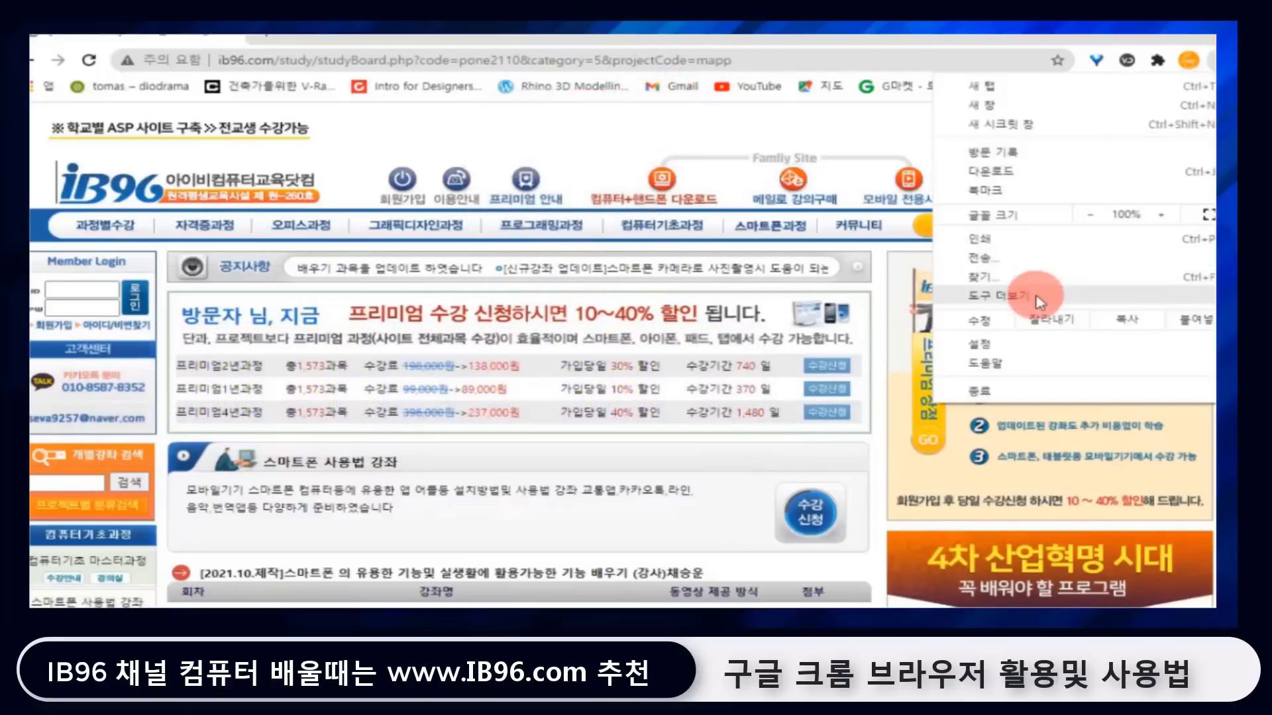
mouse_move(1039, 294)
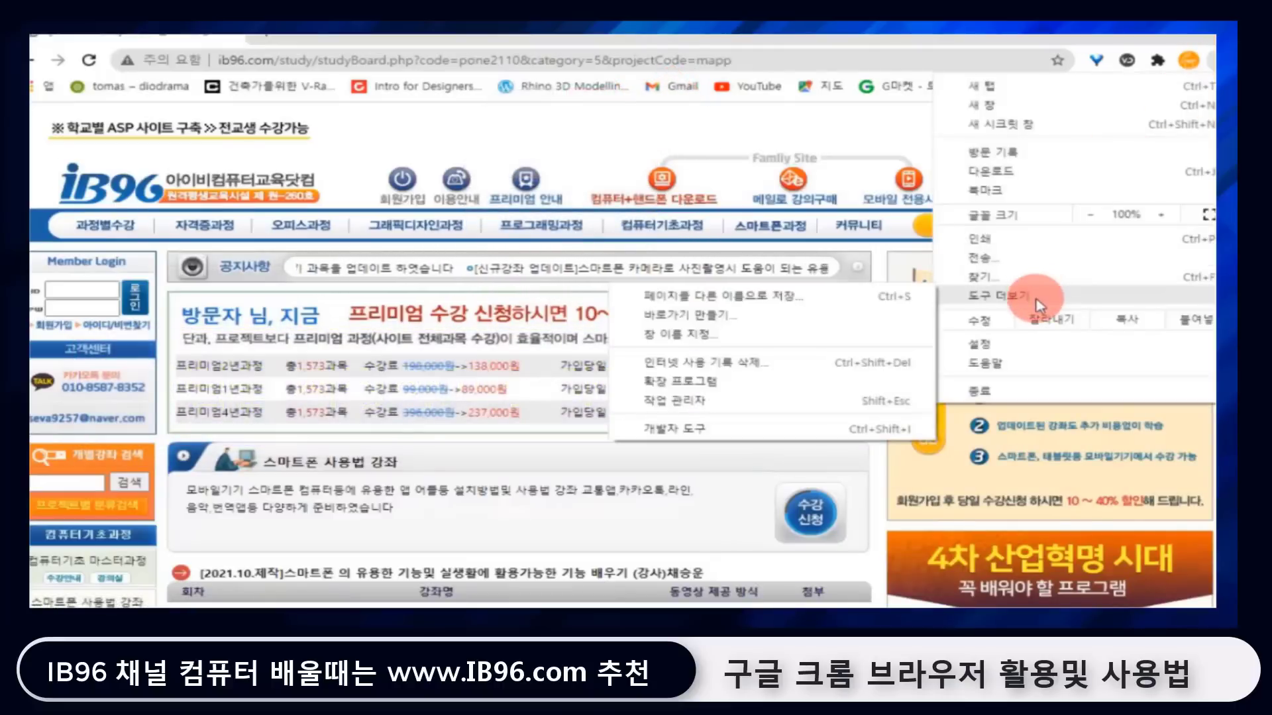
click(763, 322)
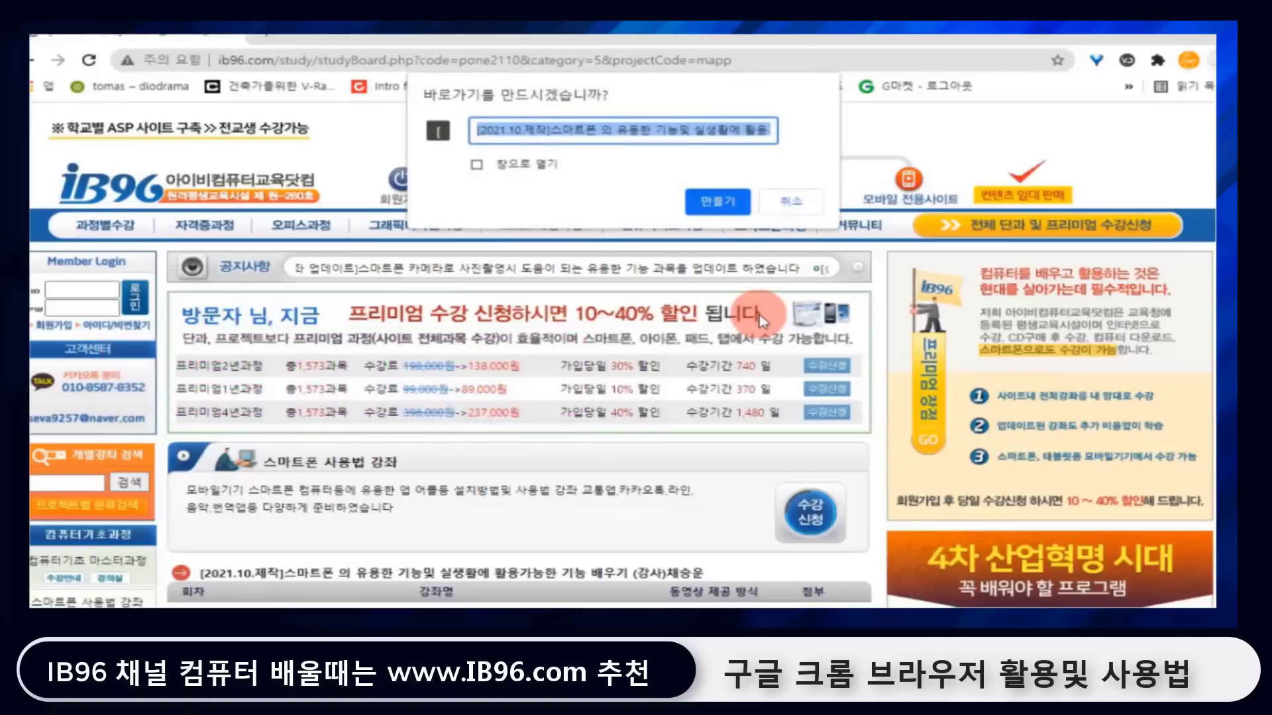
click(727, 207)
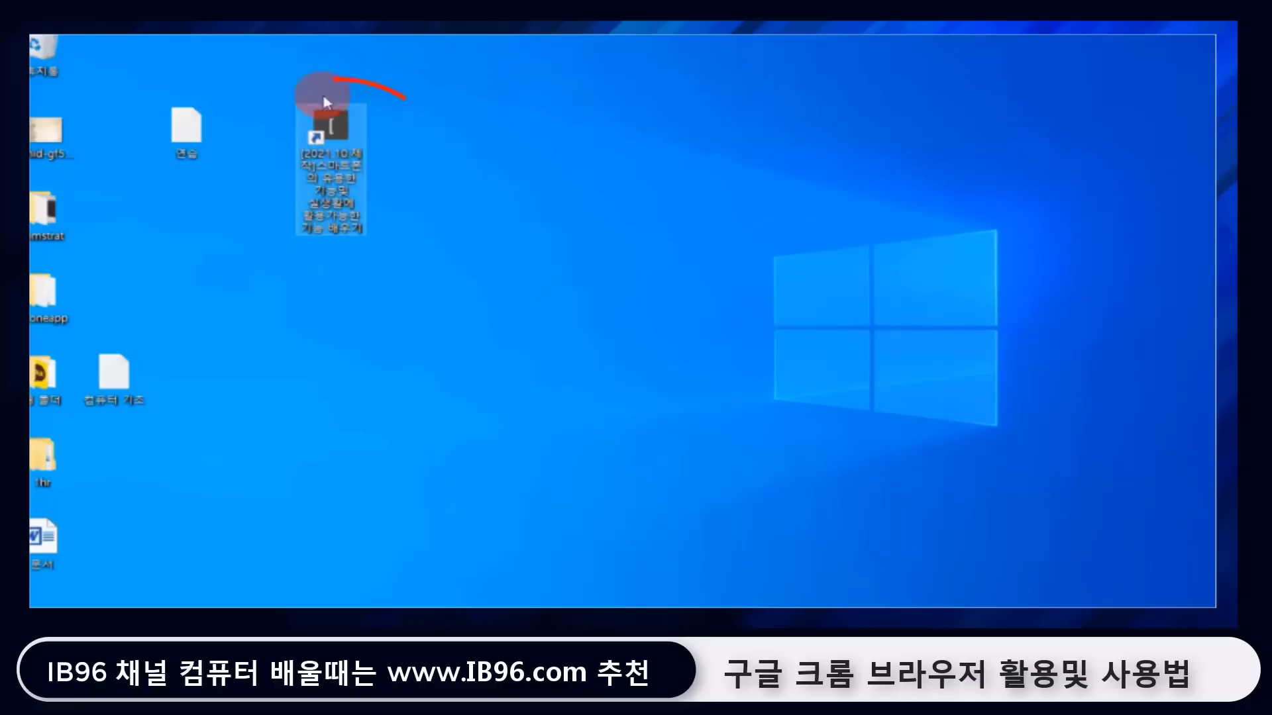
Open the course page from its shortcut on the Windows desktop.
click(363, 197)
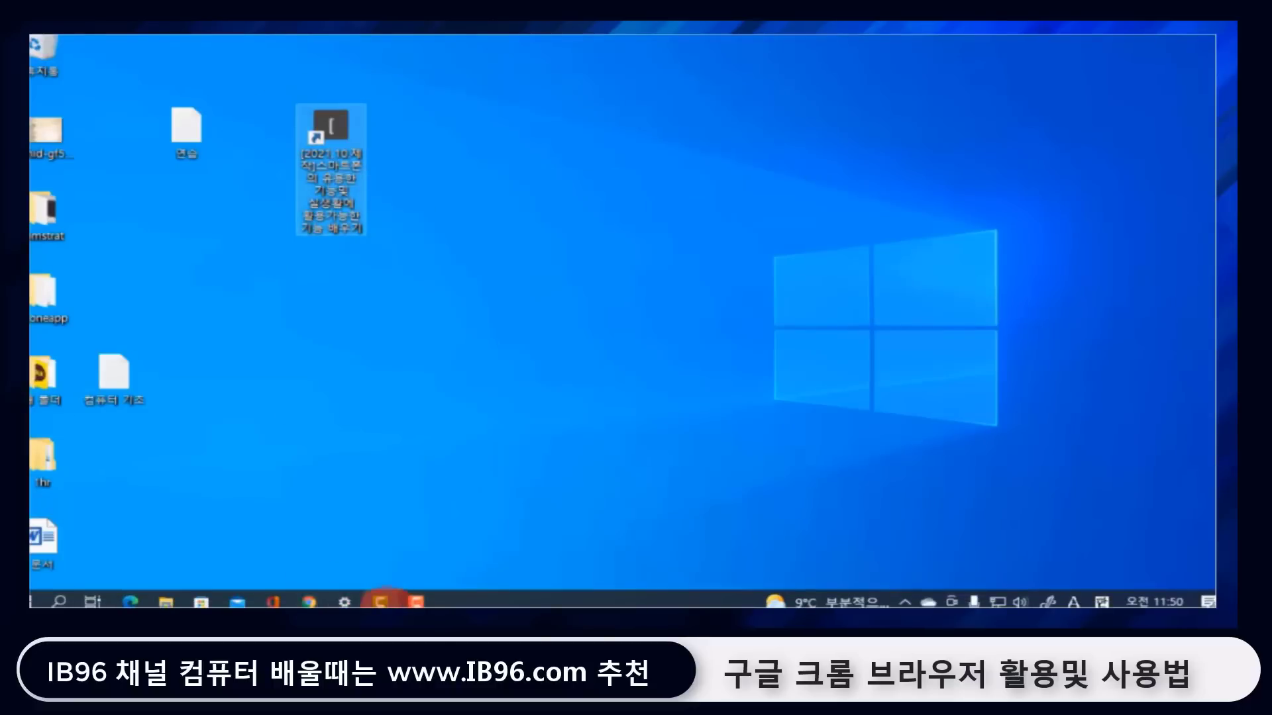
click(308, 600)
click(1199, 41)
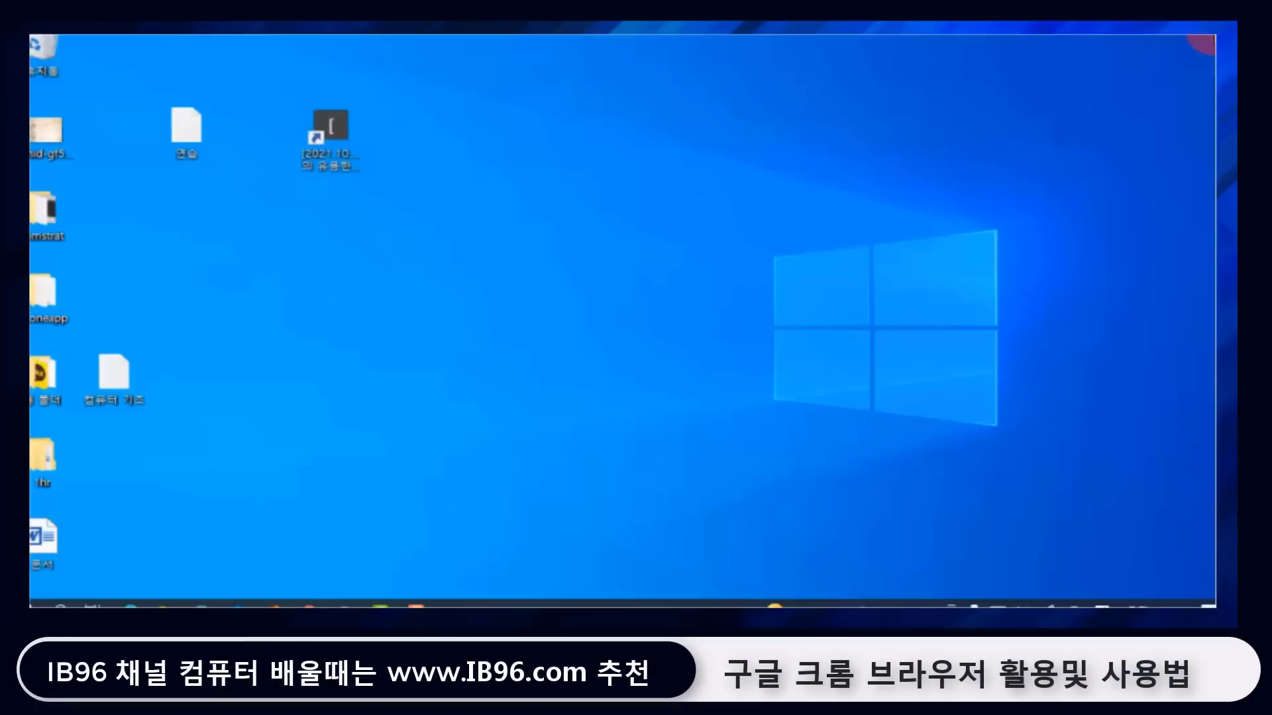
double_click(324, 133)
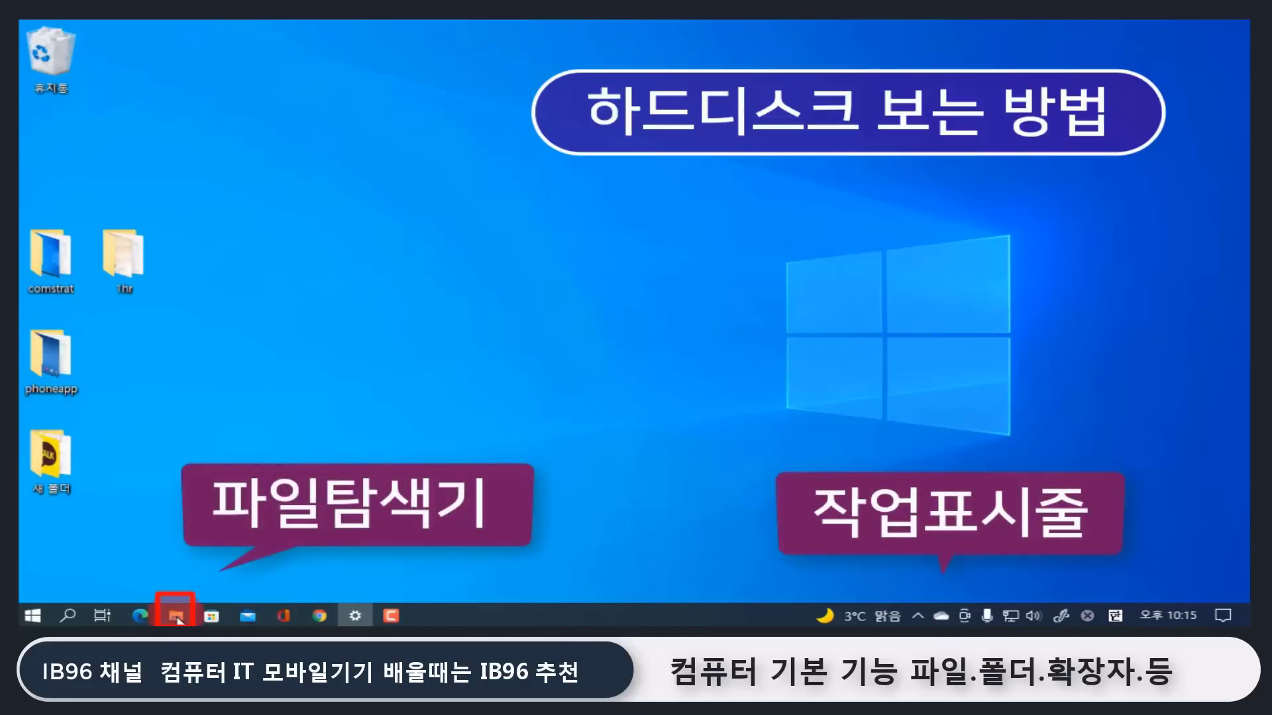
Switch to File Explorer and expand 내 PC in the folder tree to view the drives.
click(176, 616)
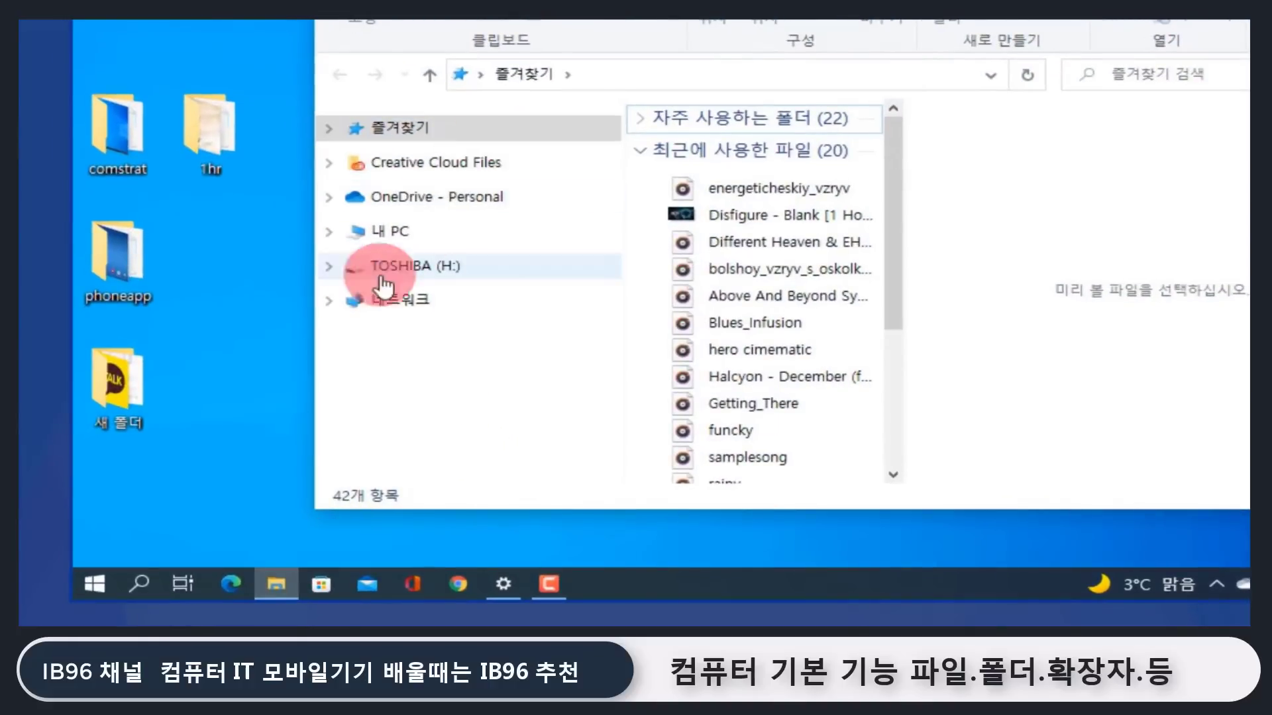
click(326, 232)
drag(613, 295, 608, 347)
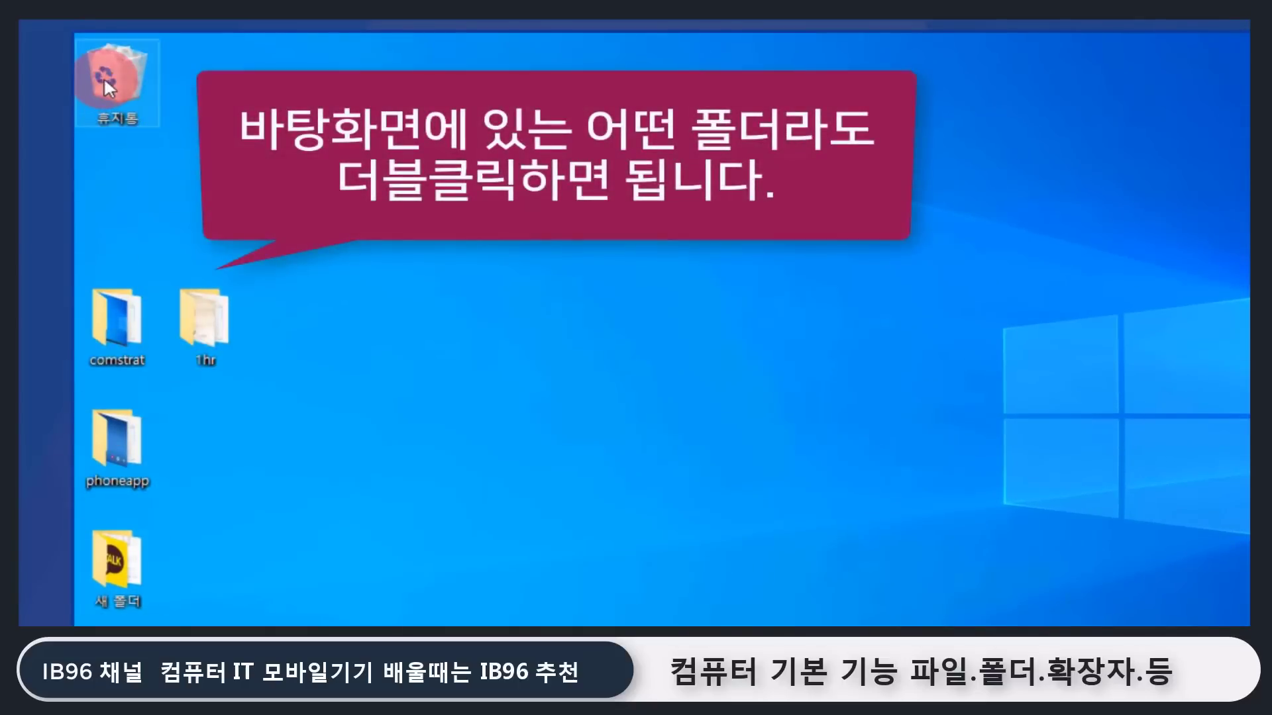
Open the 1hr folder on the desktop and expand 내 PC in its folder tree.
double_click(201, 320)
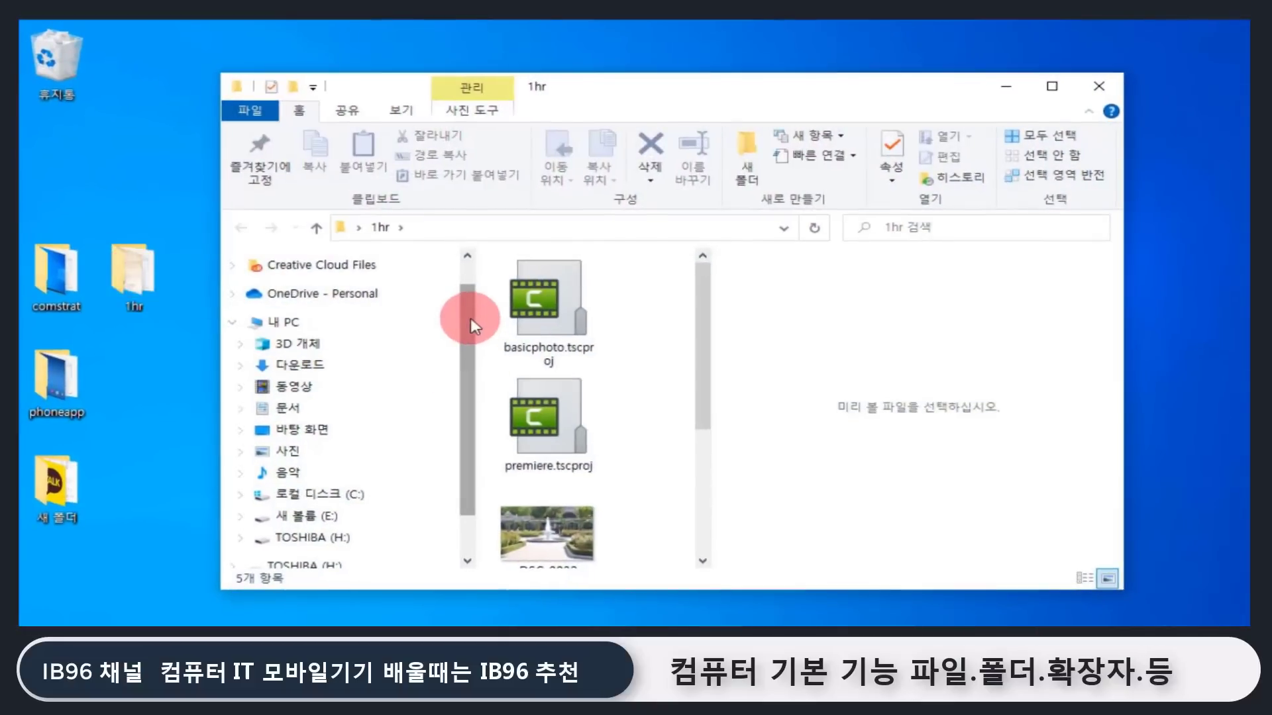
scroll(471, 318, down, 2)
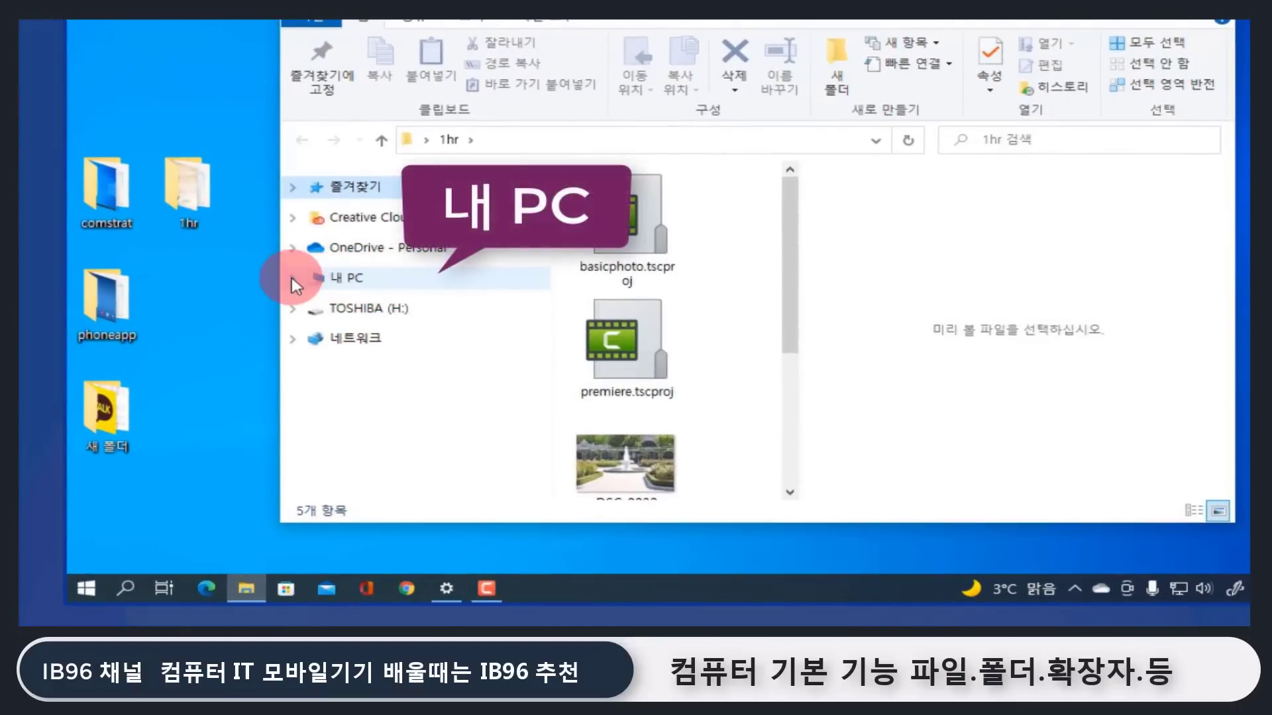
click(316, 278)
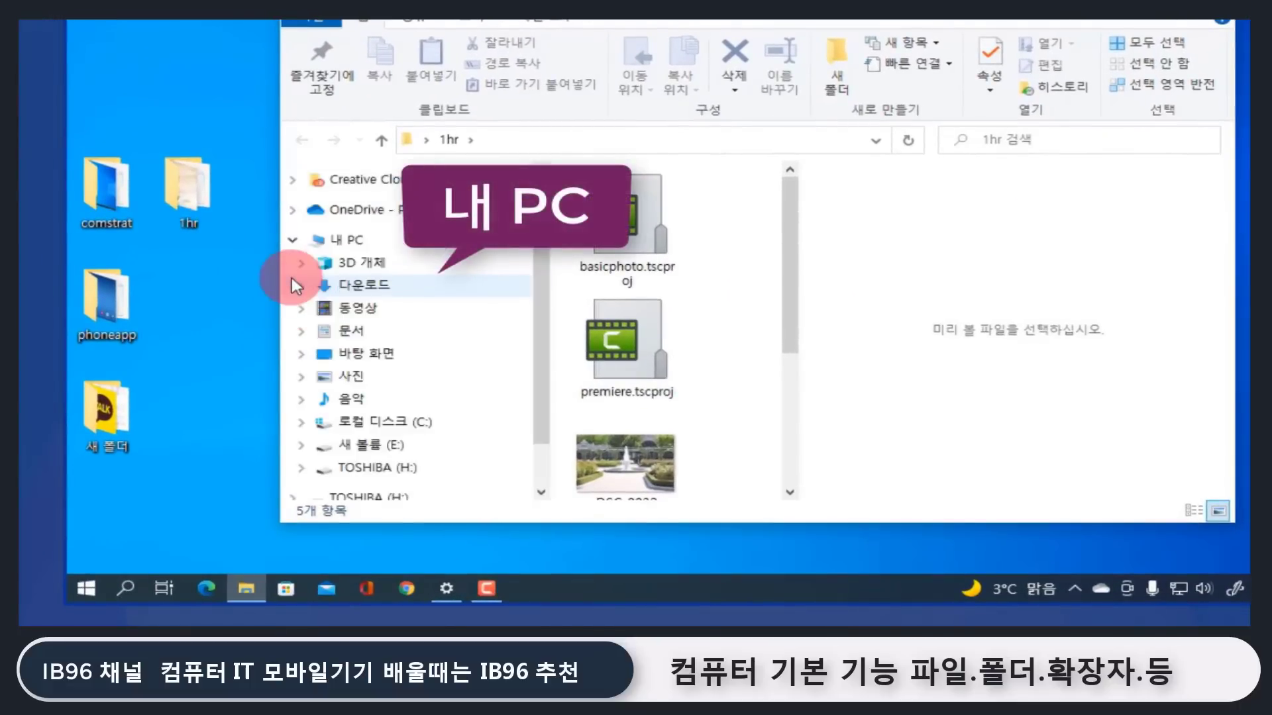
Go to the Kings\KOS folder on 로컬 디스크 (C:) and select the file kdfSapinj.dll.
click(424, 429)
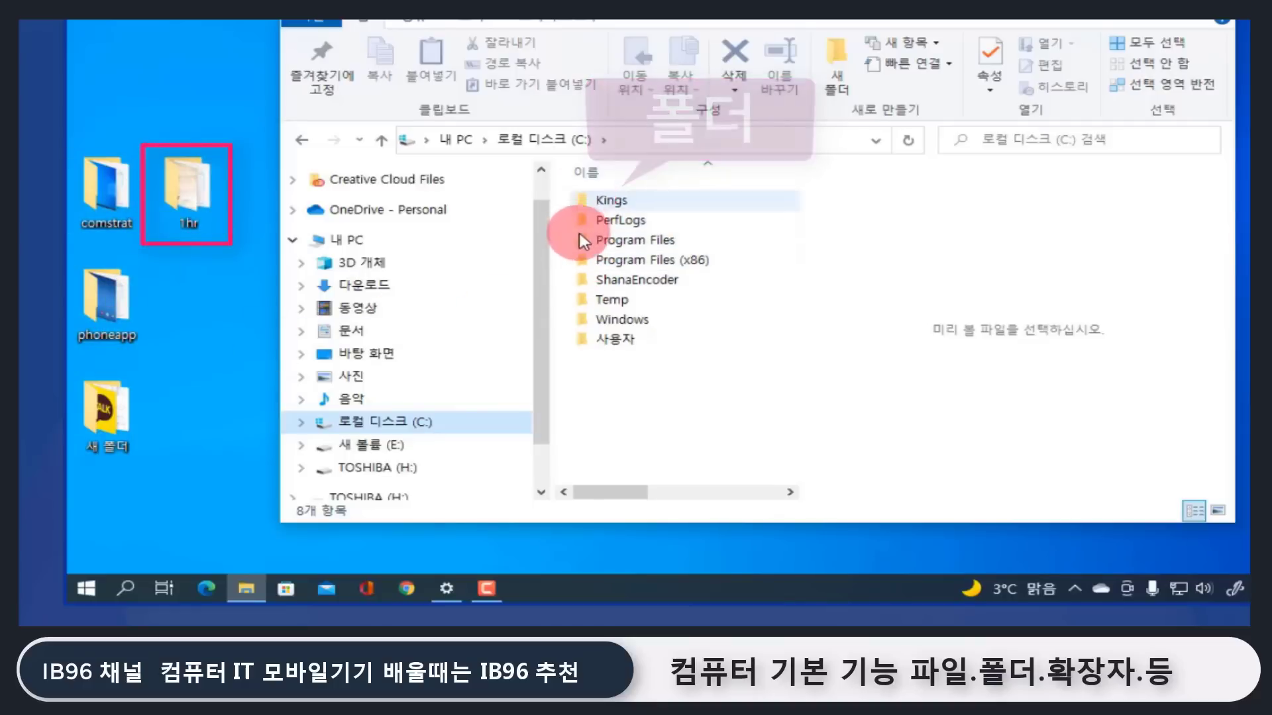
double_click(602, 200)
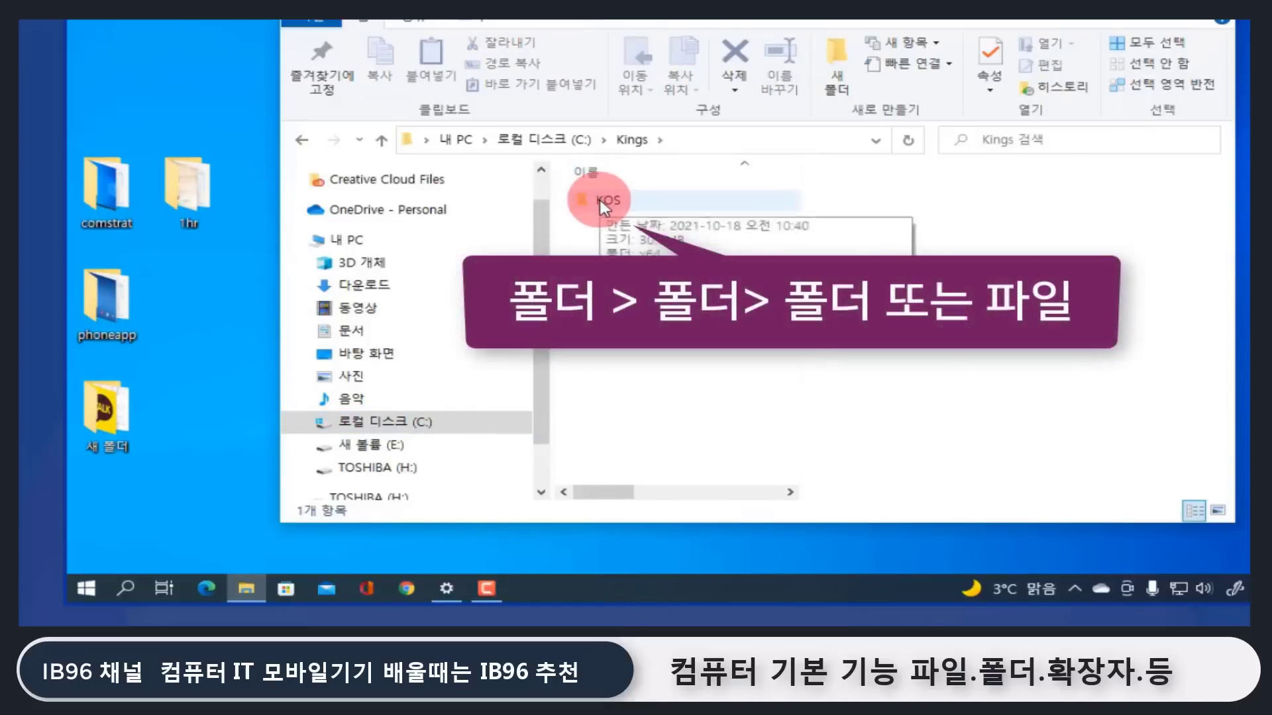
double_click(602, 201)
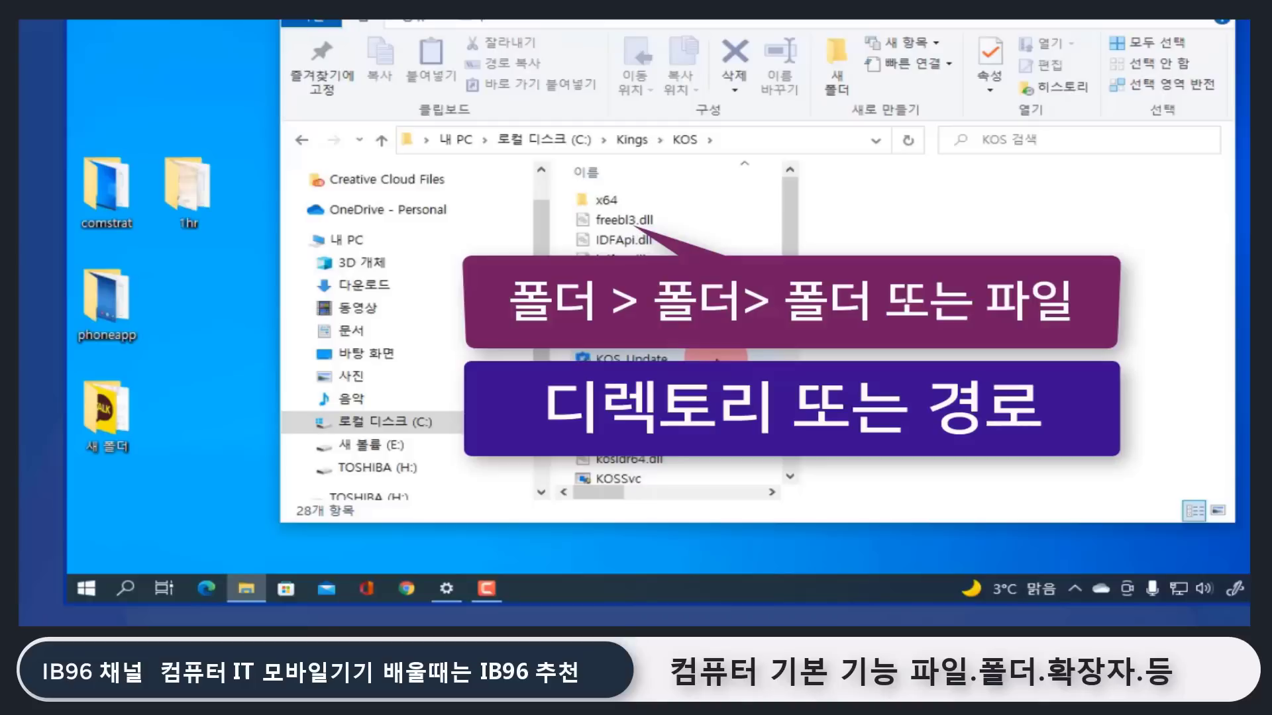
click(644, 341)
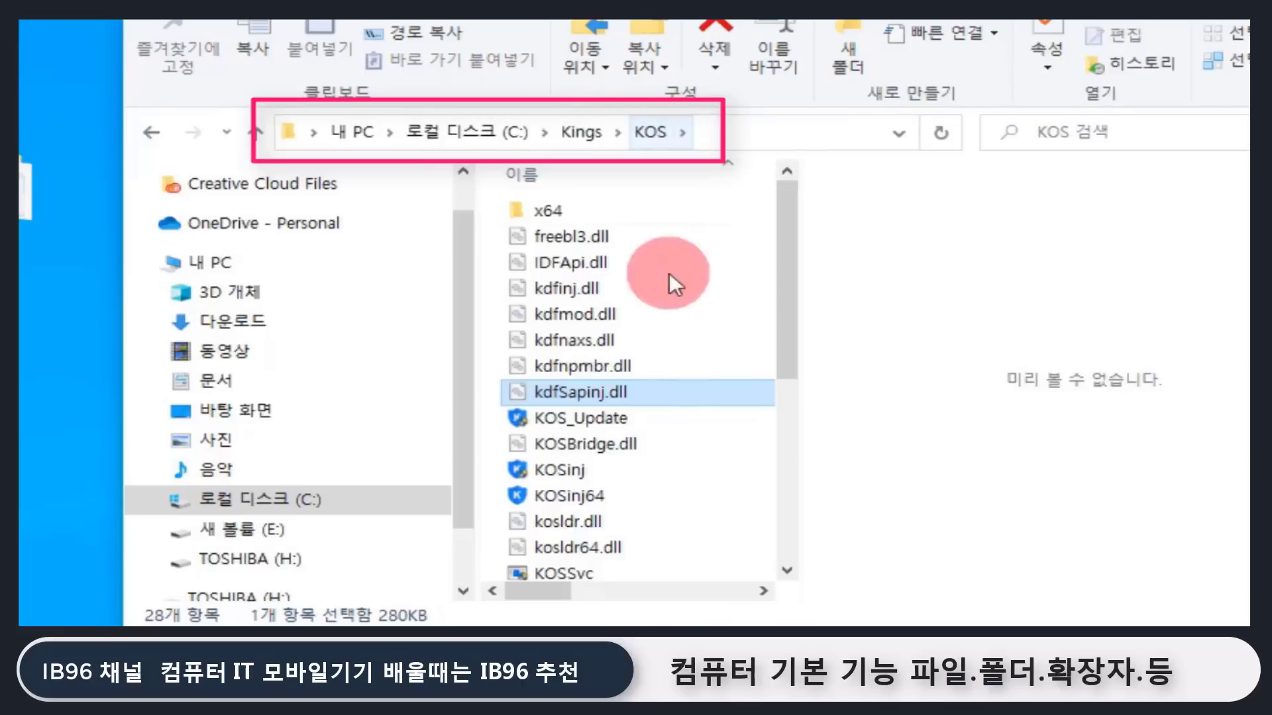
mouse_move(604, 394)
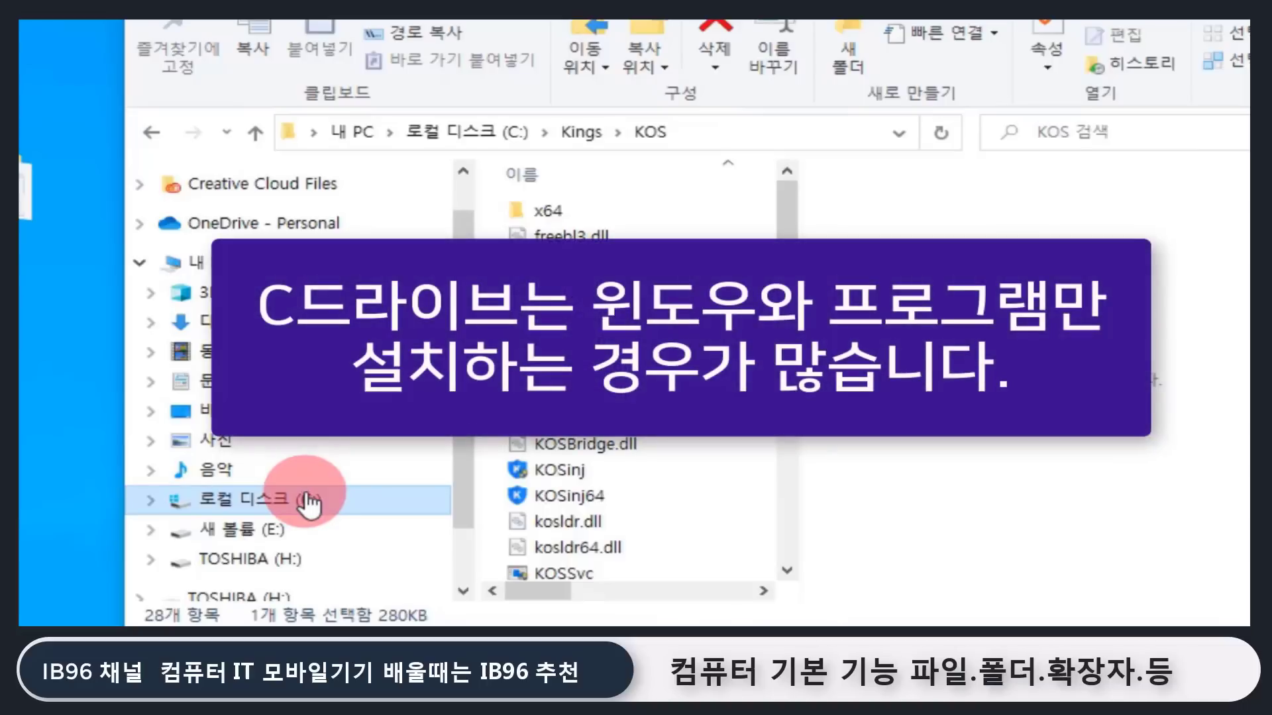
Return to 로컬 디스크 (C:), switch to 새 볼륨 (E:) and open its source photo folder.
click(341, 494)
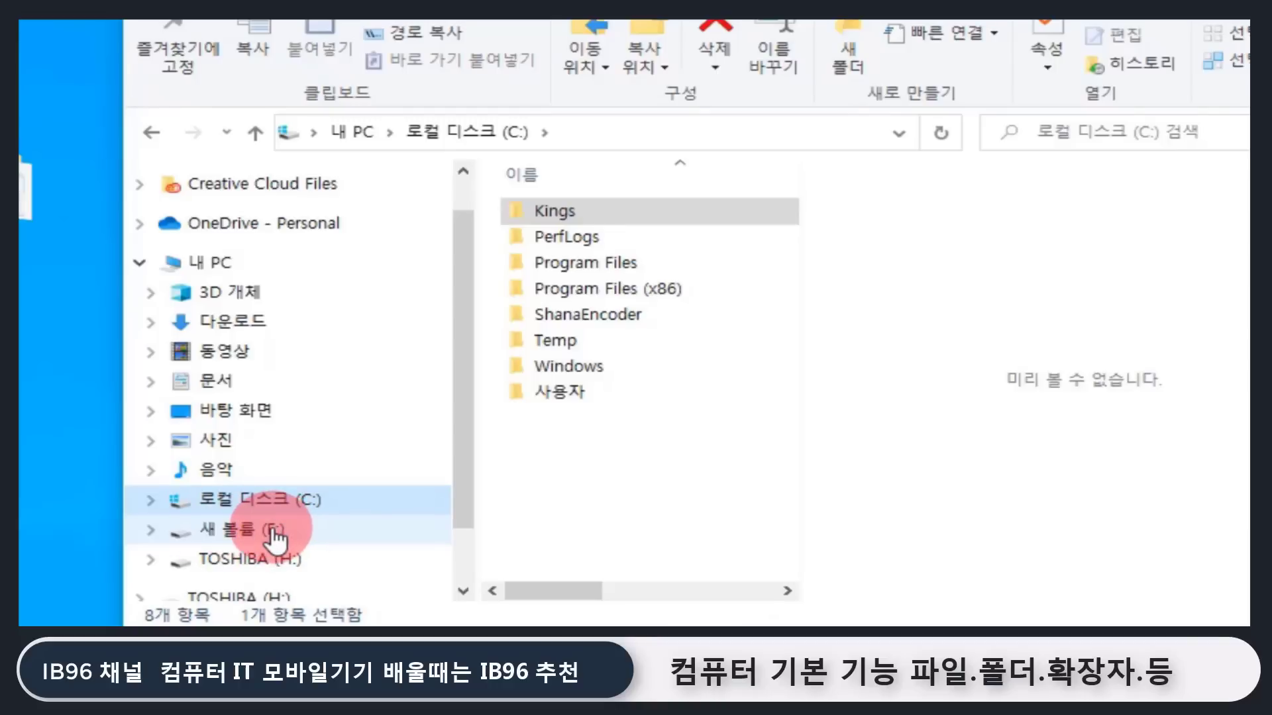
click(274, 533)
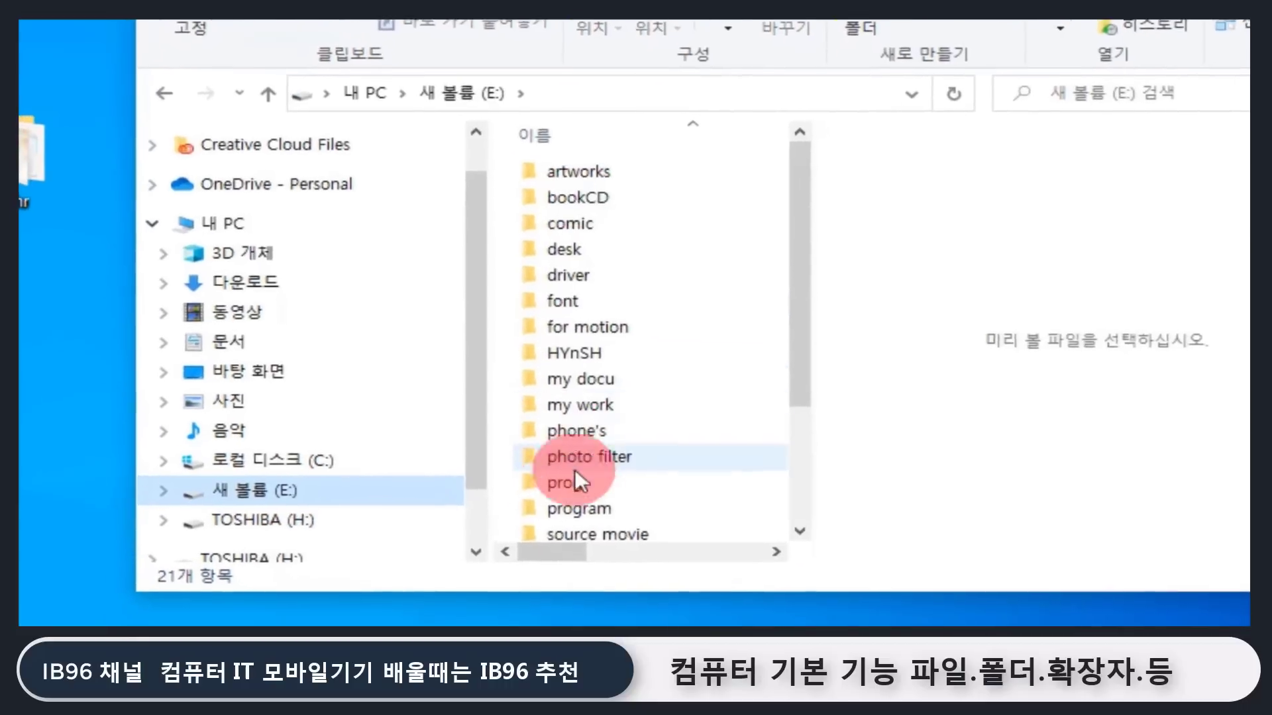
scroll(550, 510, down, 1)
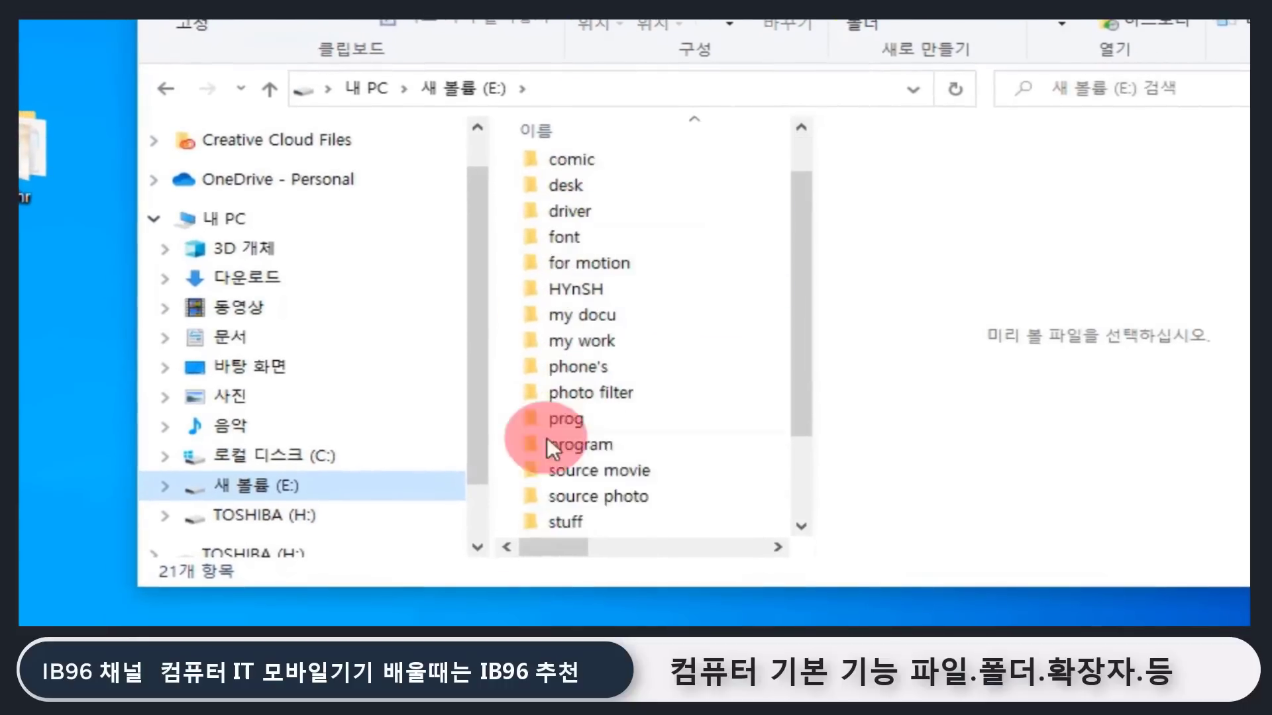
click(624, 499)
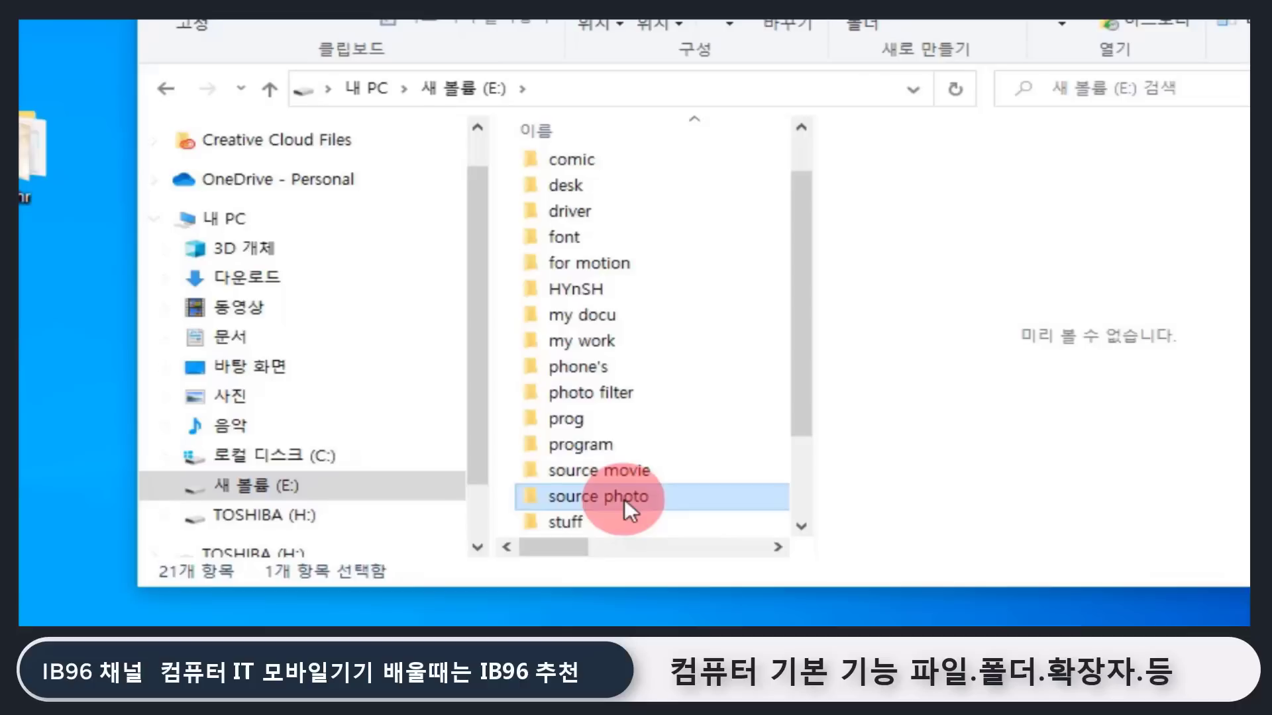
double_click(624, 498)
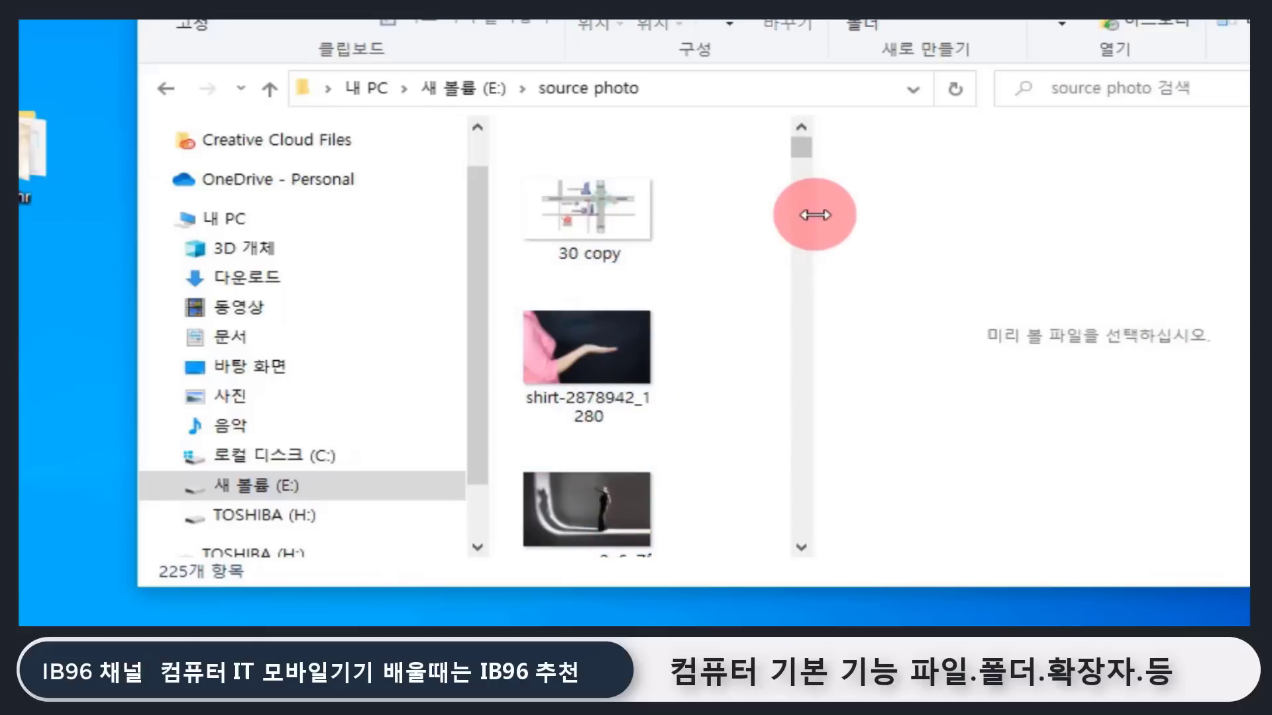
Widen the file list of the source photo folder and go back to 새 볼륨 (E:).
drag(811, 210, 891, 210)
drag(893, 146, 855, 108)
key(BackSpace)
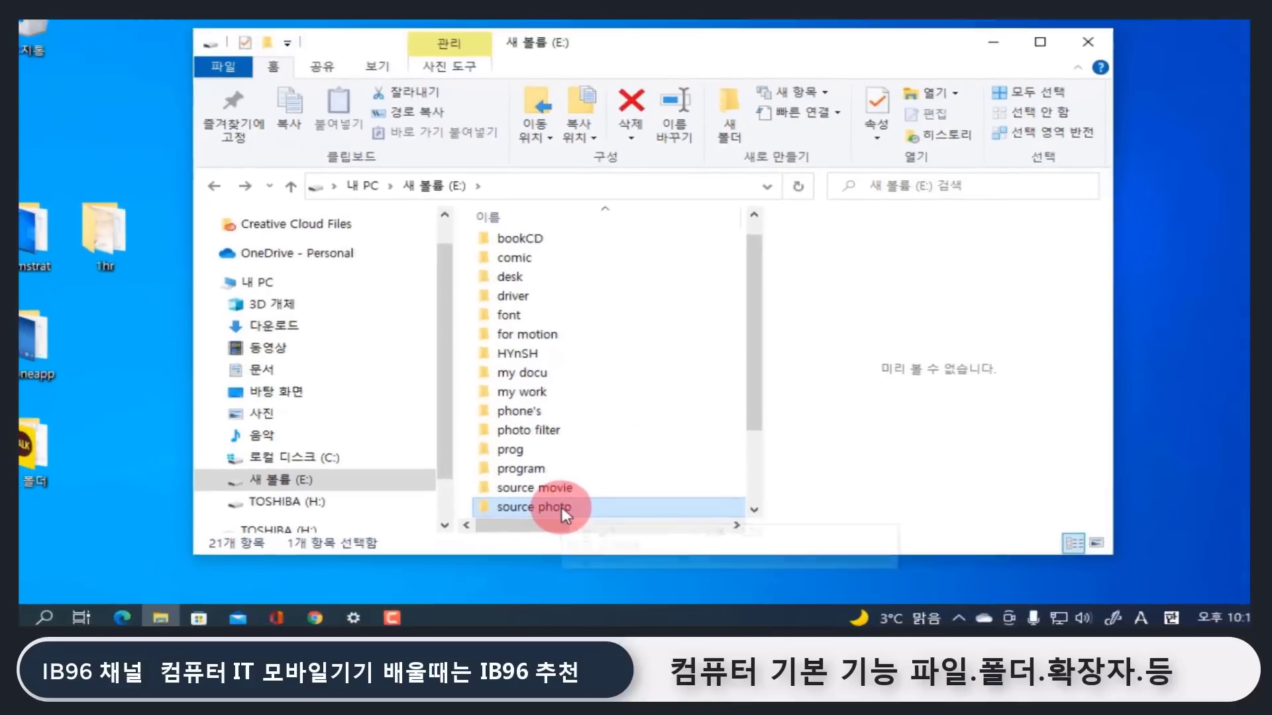
Examine the type, location and size in the source photo folder's properties and close them without changes.
mouse_move(635, 523)
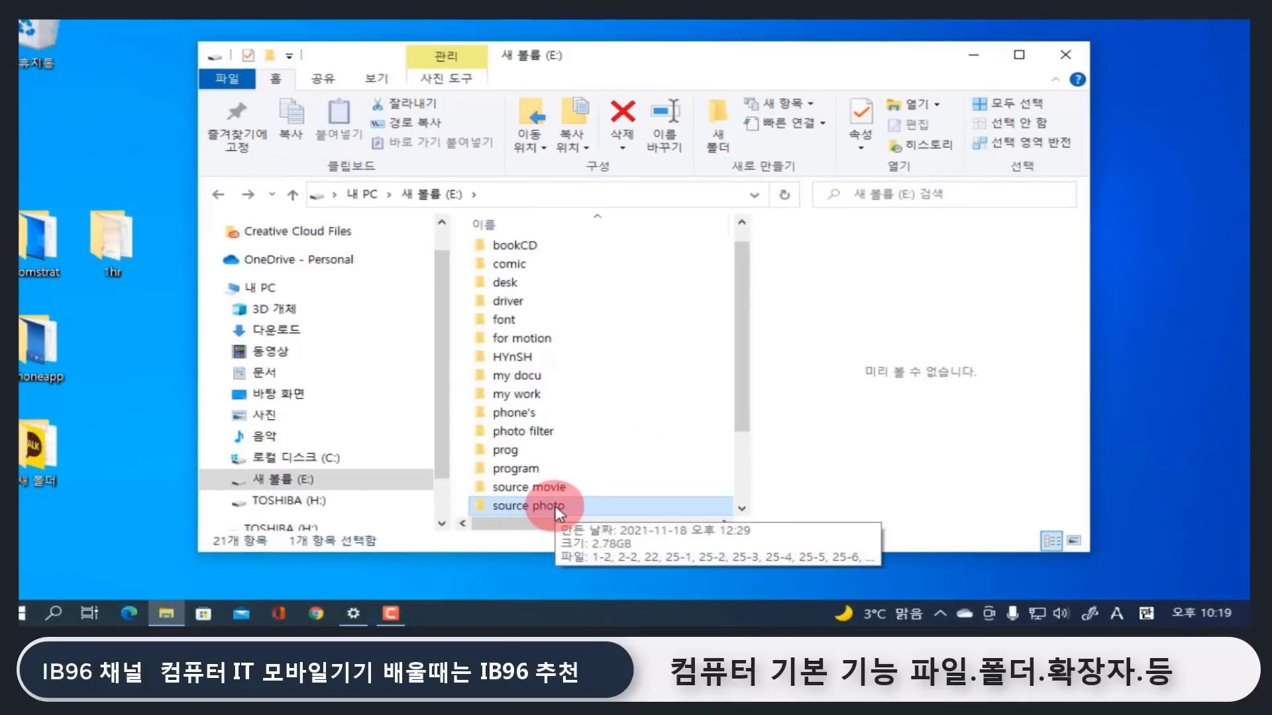
right_click(556, 511)
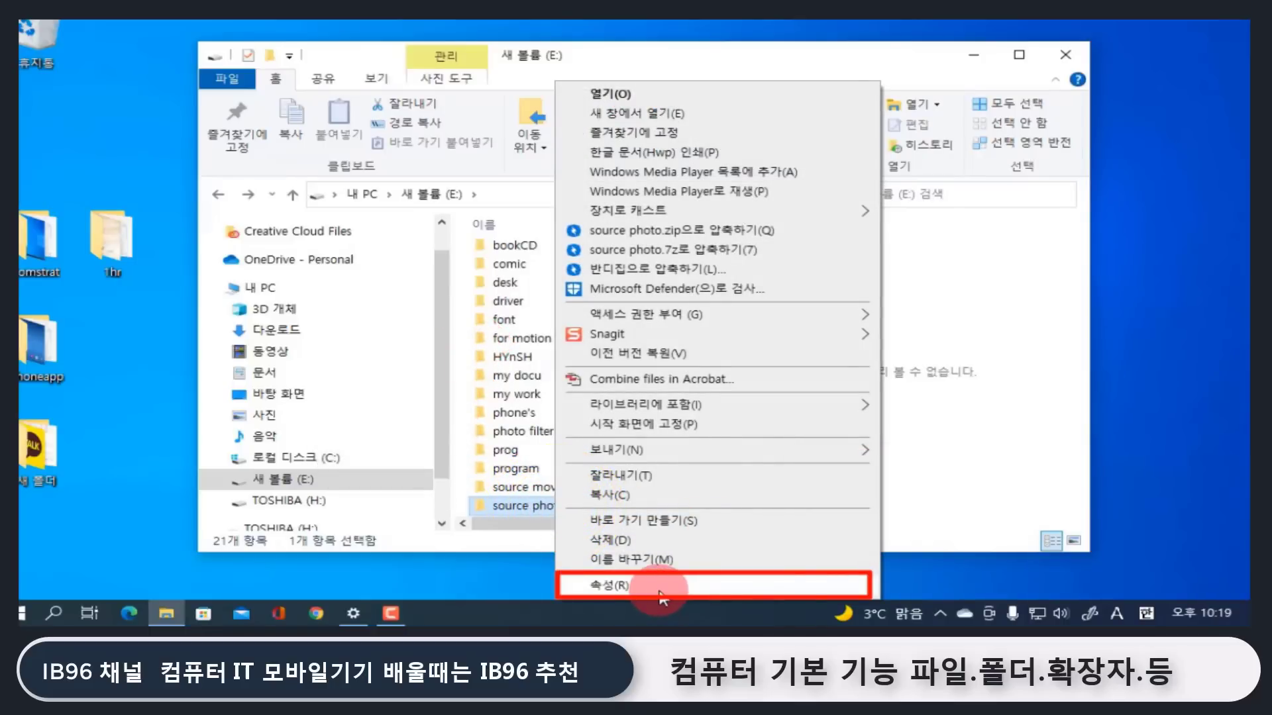
click(610, 586)
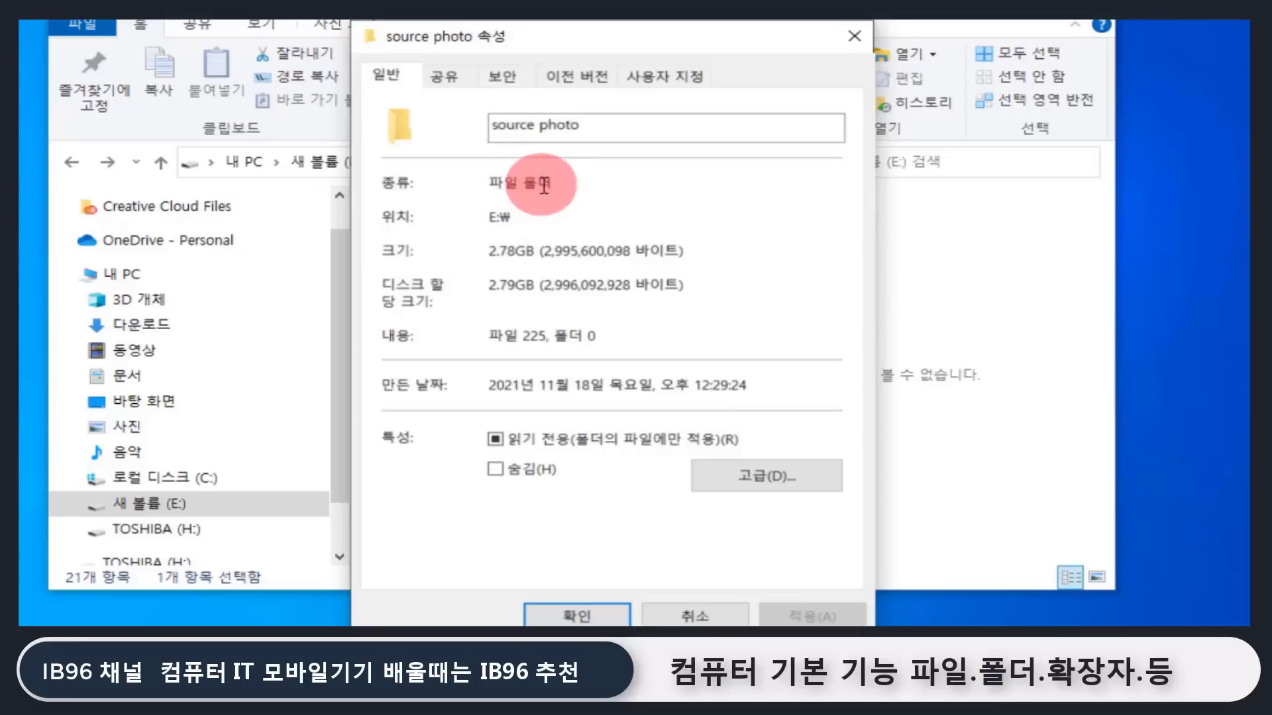
double_click(519, 185)
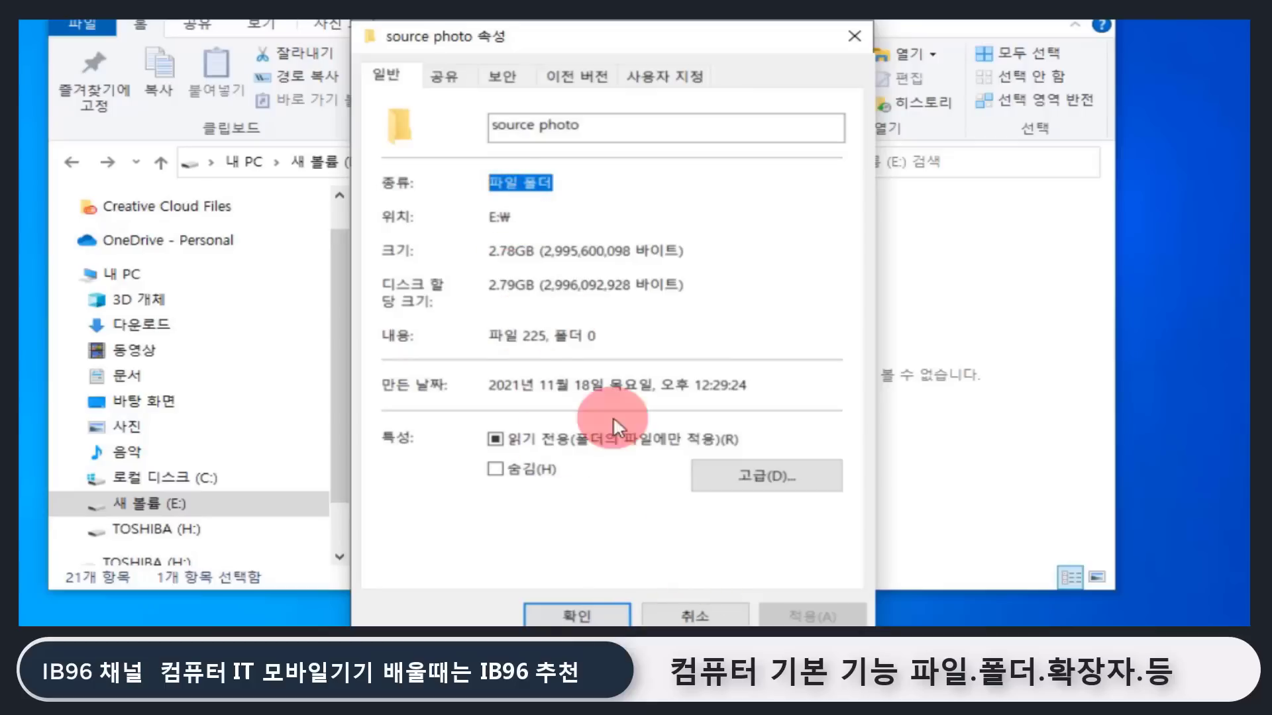
click(727, 618)
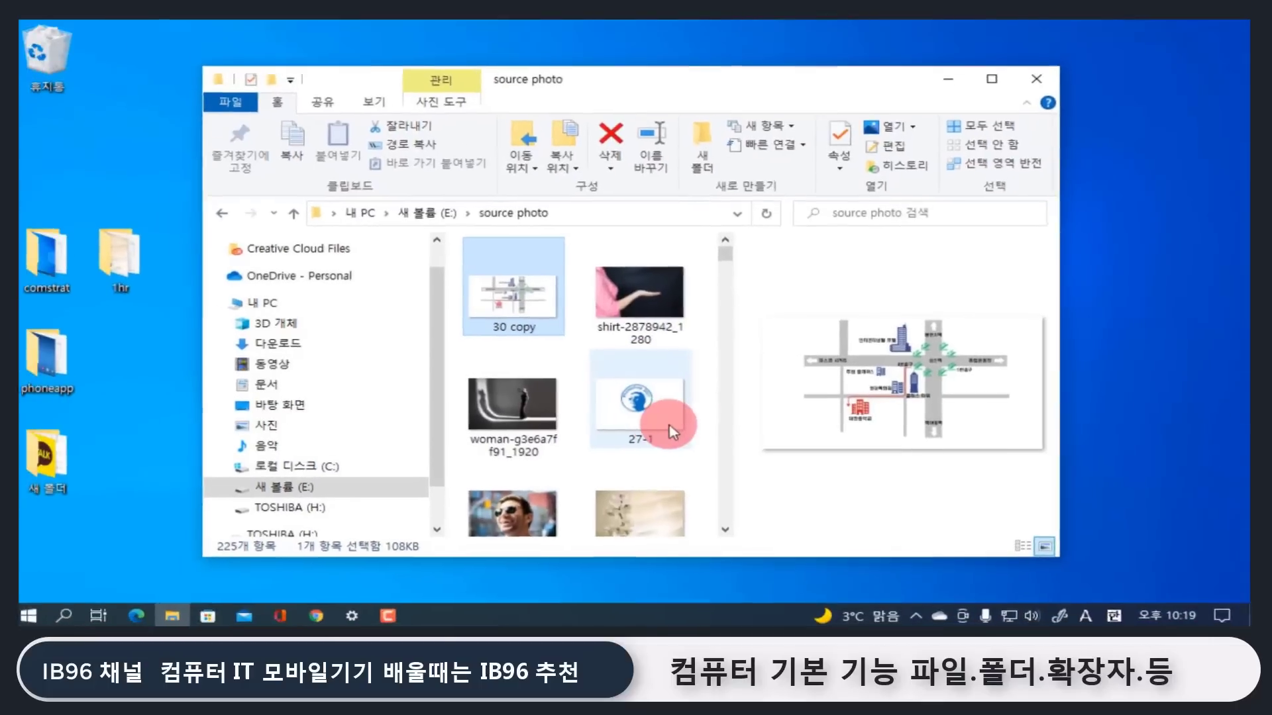
Open the properties of the 30 copy image in source photo and highlight the ₩ separator in its location path.
click(459, 290)
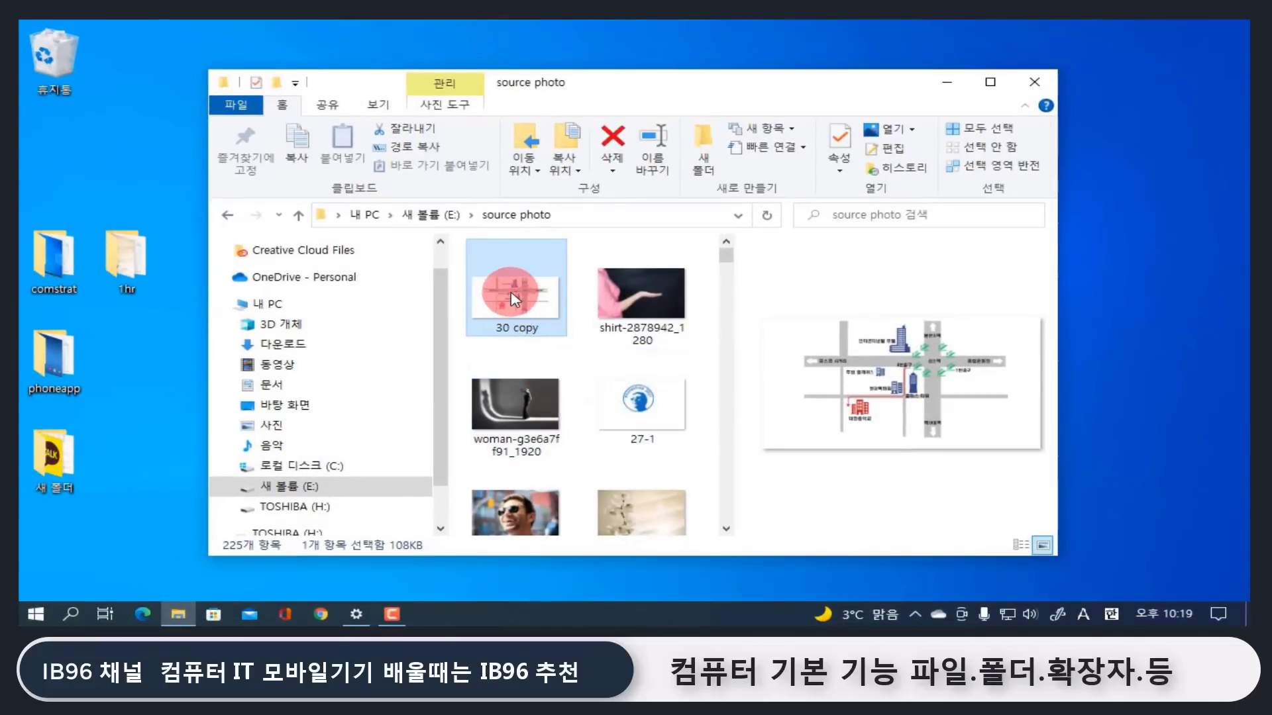
right_click(511, 295)
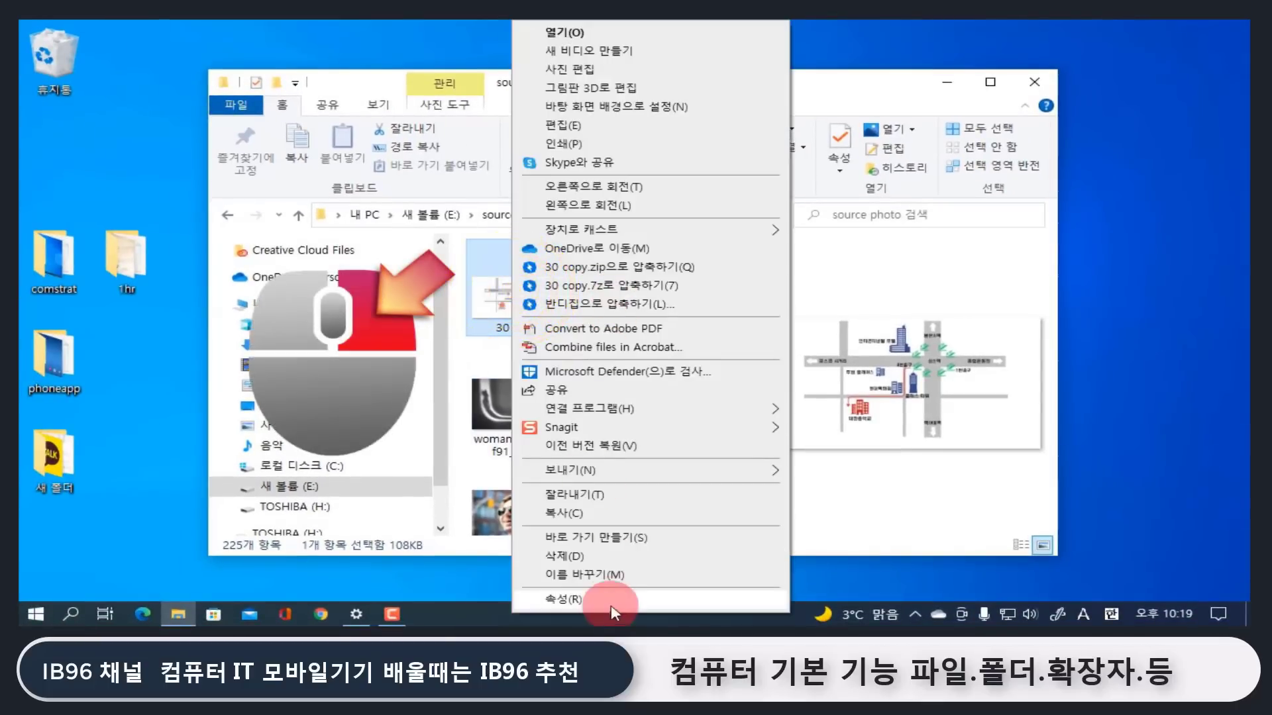
click(611, 602)
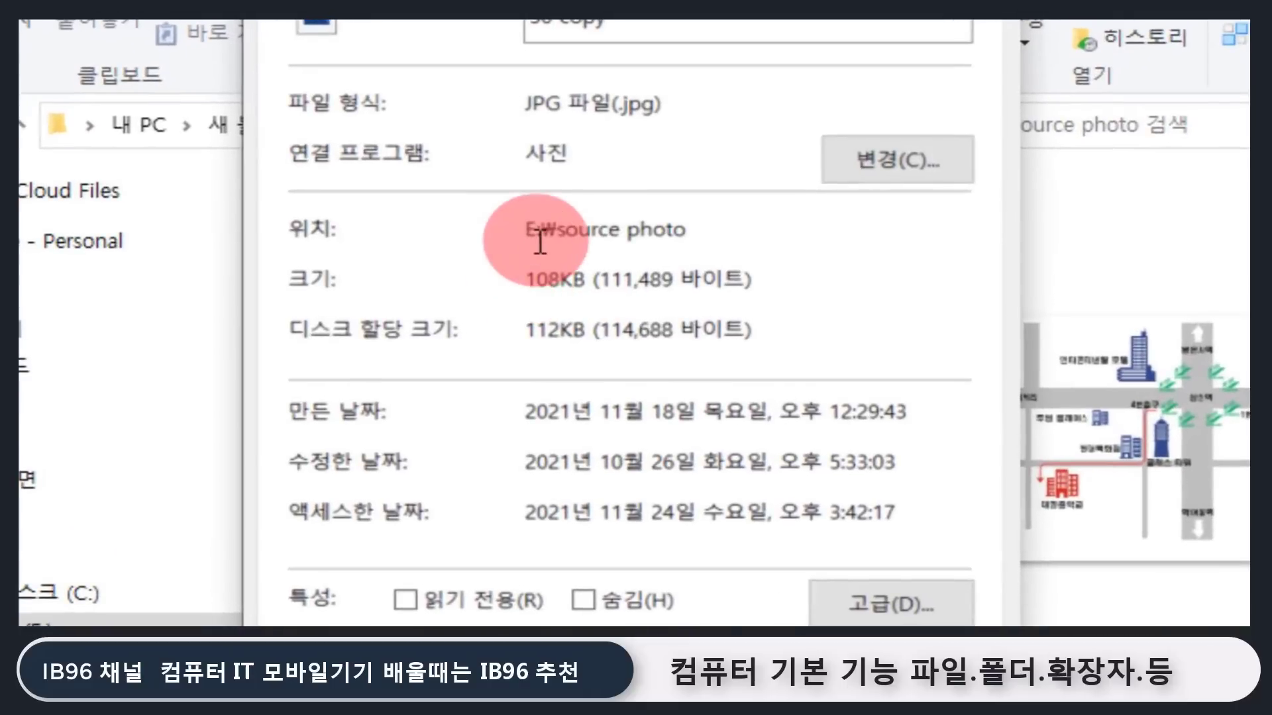
drag(538, 239, 558, 238)
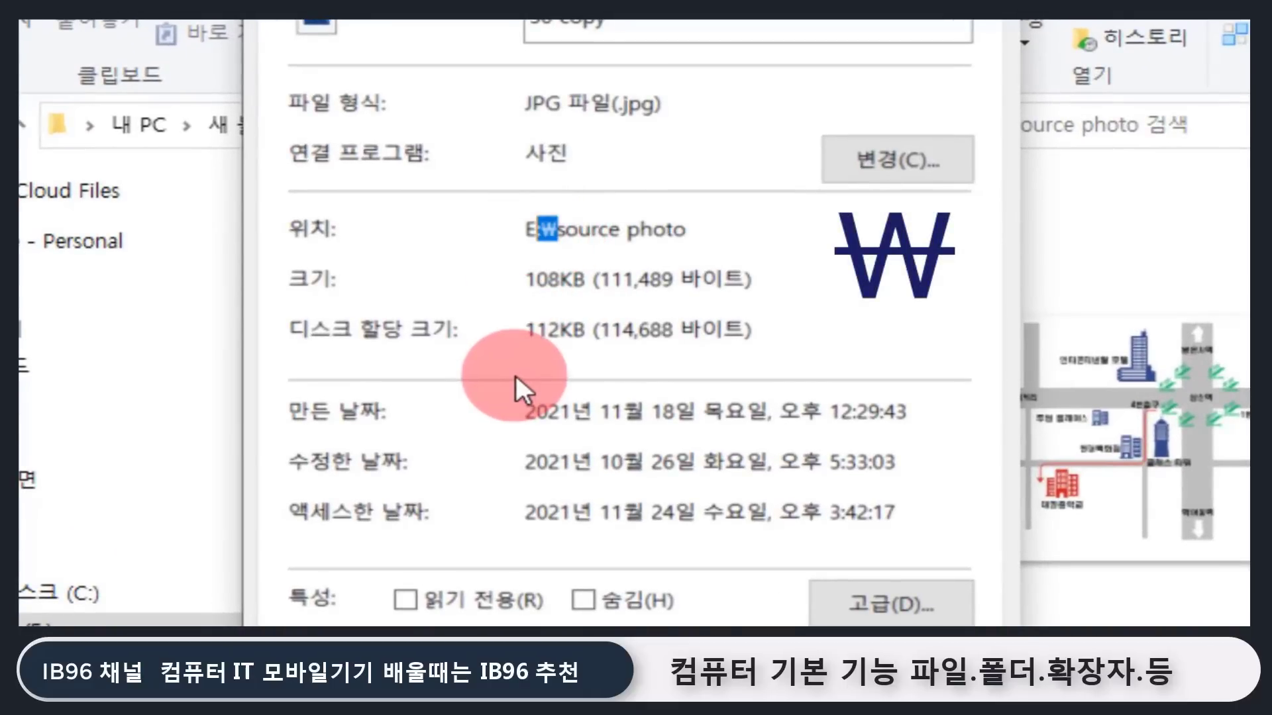
click(553, 232)
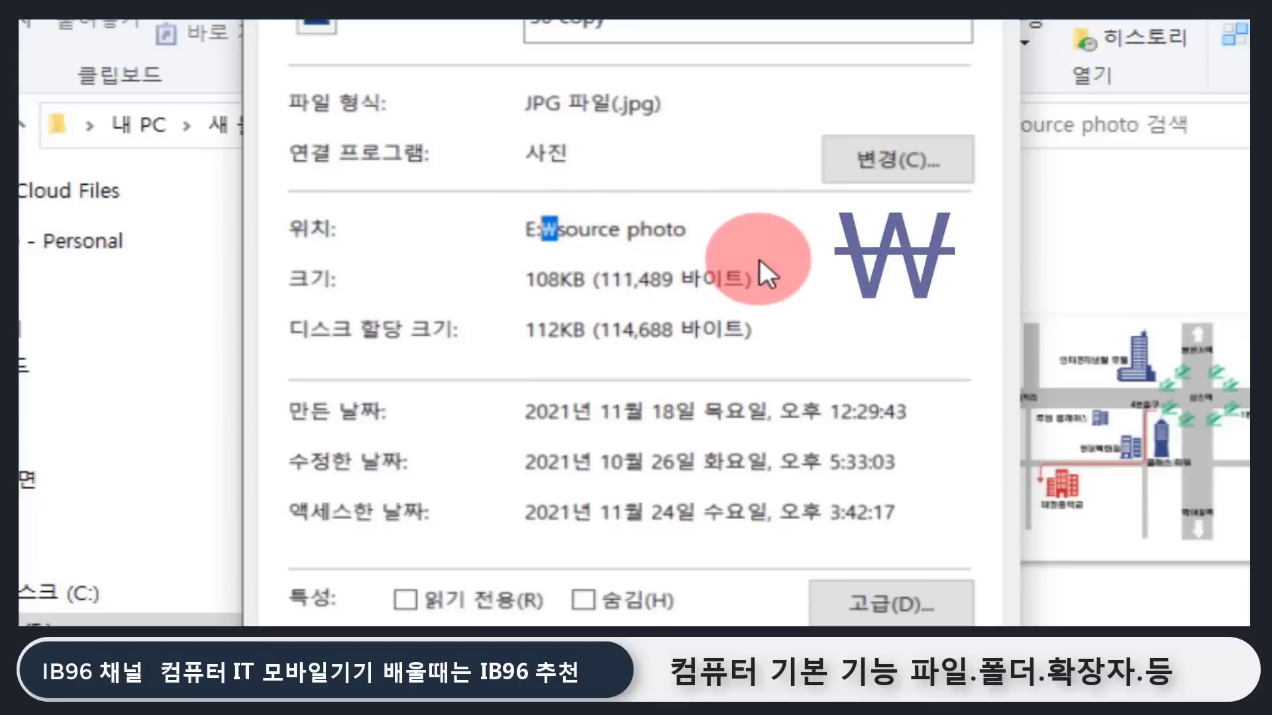
Sketch a red folder shape freehand beside the location and size values with the screen drawing pen.
key(F10)
drag(856, 275, 881, 269)
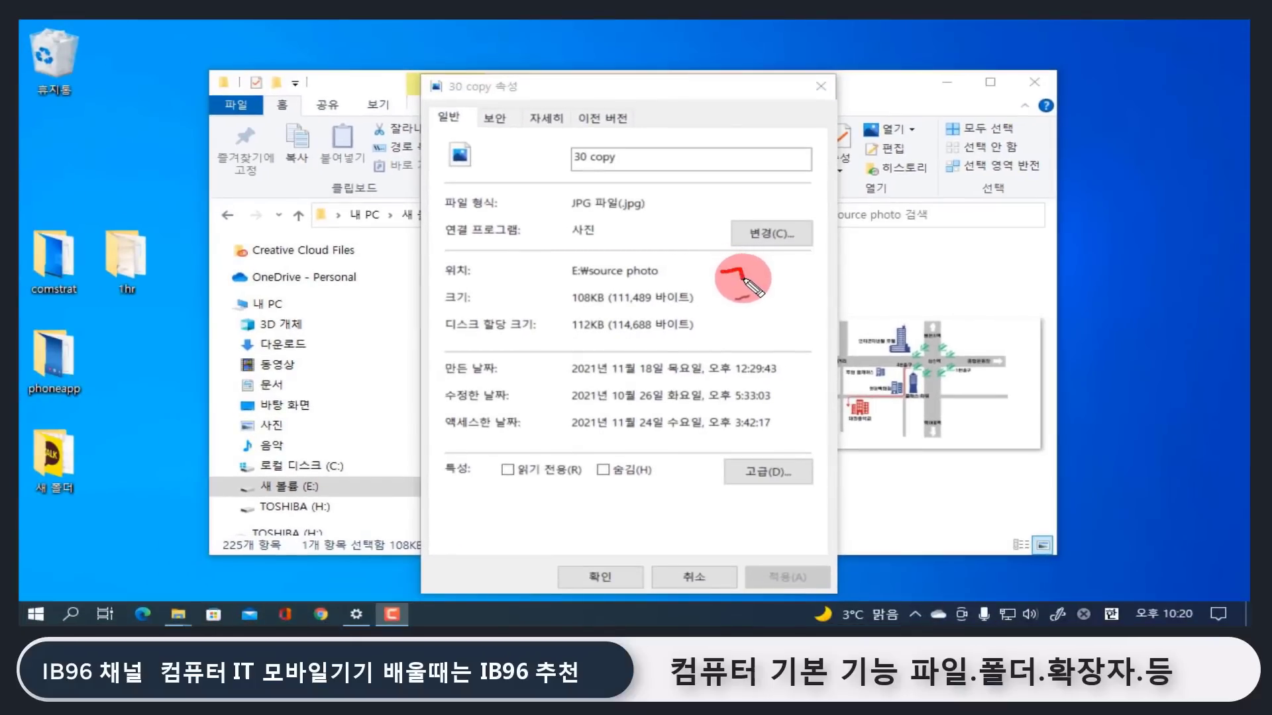
mouse_move(746, 280)
mouse_down()
mouse_move(795, 279)
mouse_move(729, 295)
mouse_move(748, 328)
mouse_move(812, 325)
mouse_move(802, 272)
mouse_up()
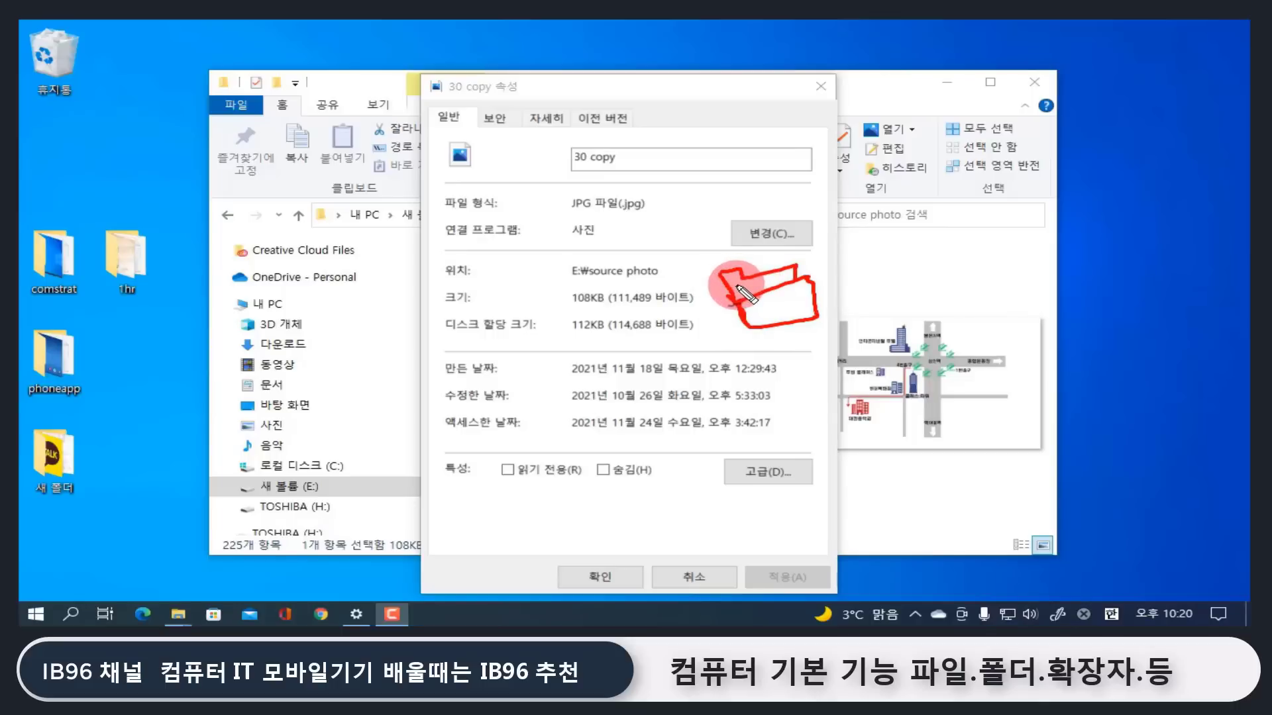
Annotate the properties freehand: label the folder sketch, point an arrow to it, circle the ₩ separator, and add name boxes, lines and linked circles.
mouse_move(736, 286)
mouse_down()
mouse_move(752, 285)
mouse_move(735, 286)
mouse_move(786, 338)
mouse_move(856, 354)
mouse_move(861, 311)
mouse_up()
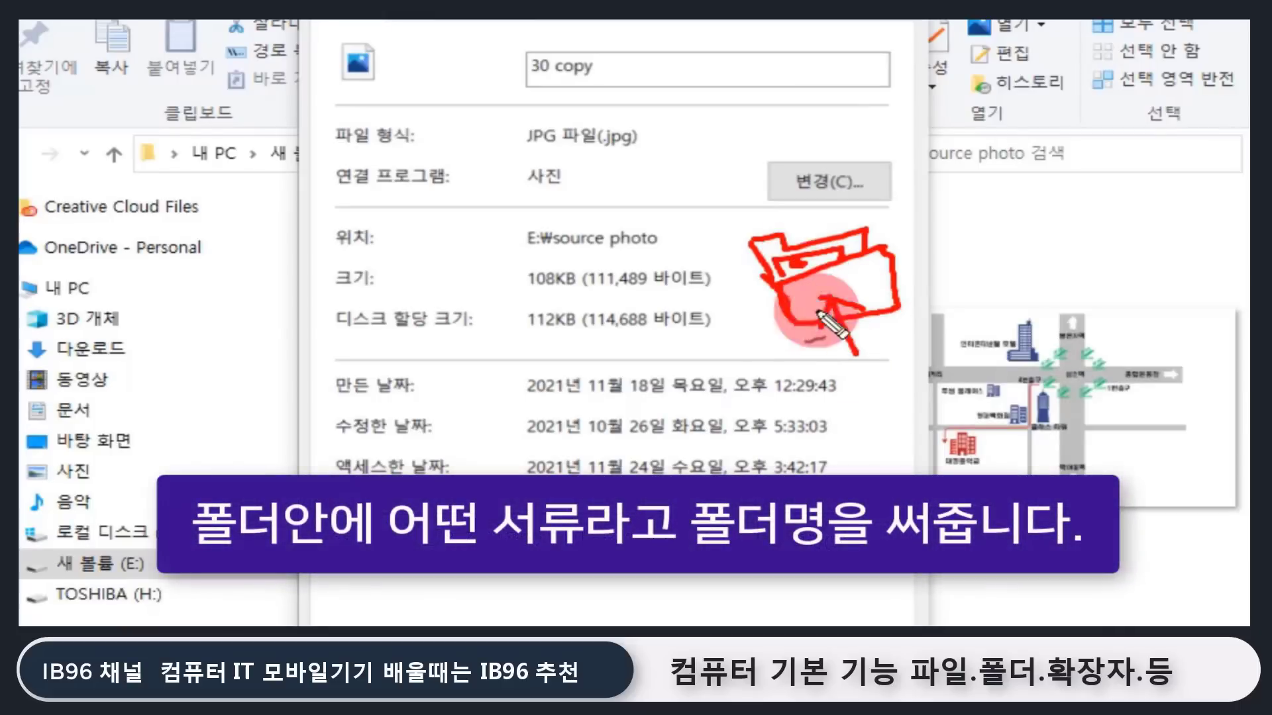
mouse_move(854, 373)
mouse_down()
mouse_move(953, 383)
mouse_move(946, 404)
mouse_up()
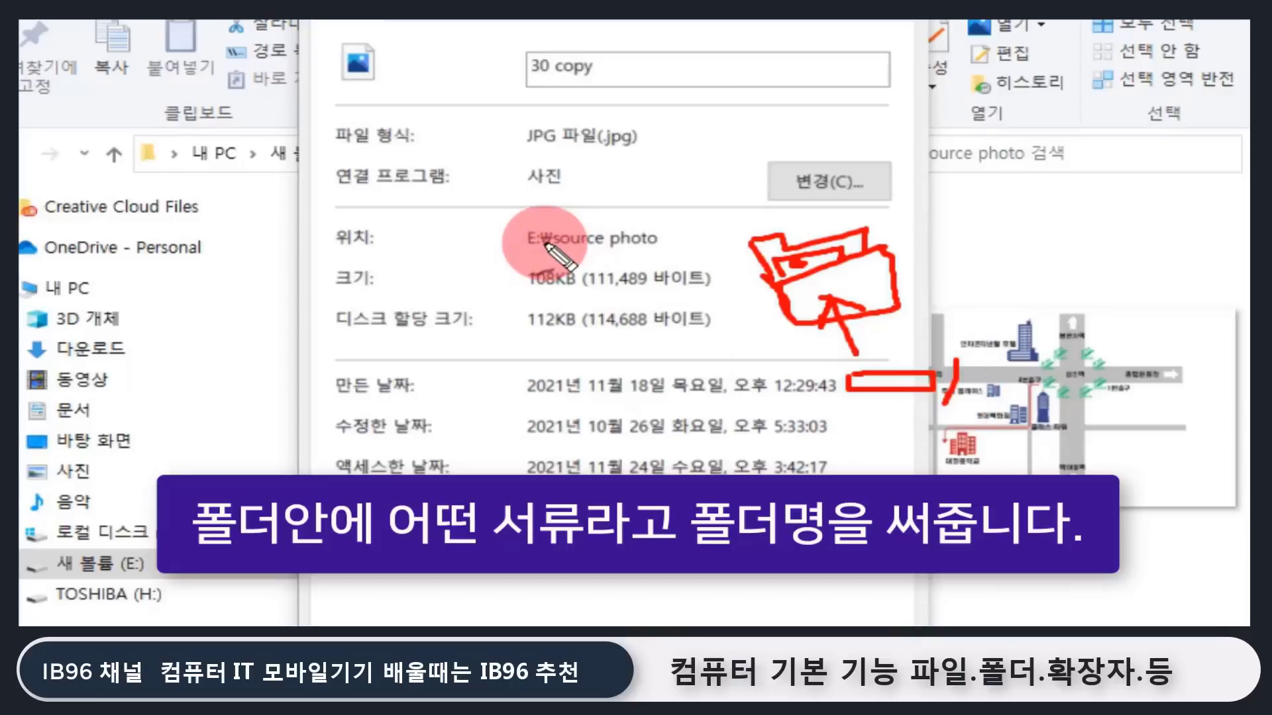
mouse_move(556, 223)
mouse_down()
mouse_move(540, 240)
mouse_move(573, 228)
mouse_up()
mouse_move(978, 409)
mouse_down()
mouse_move(895, 420)
mouse_move(995, 409)
mouse_up()
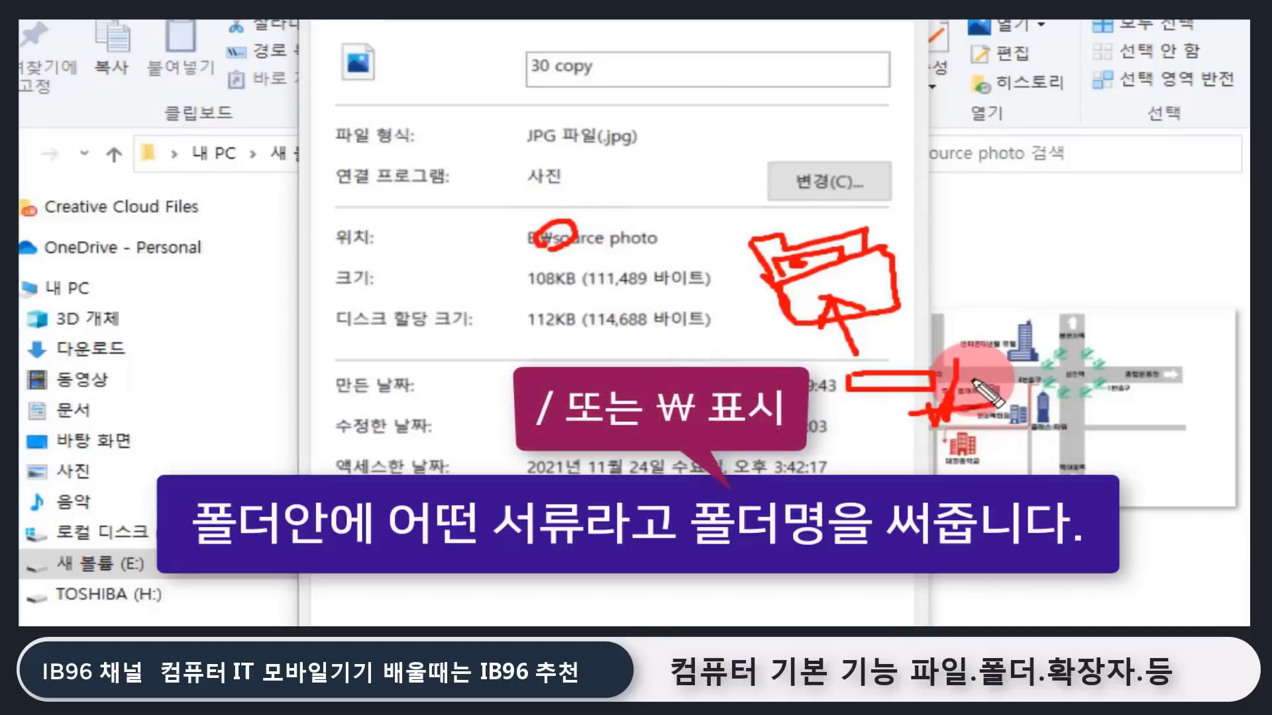
mouse_move(972, 365)
mouse_down()
mouse_move(974, 383)
mouse_move(1024, 385)
mouse_move(1085, 361)
mouse_move(976, 364)
mouse_up()
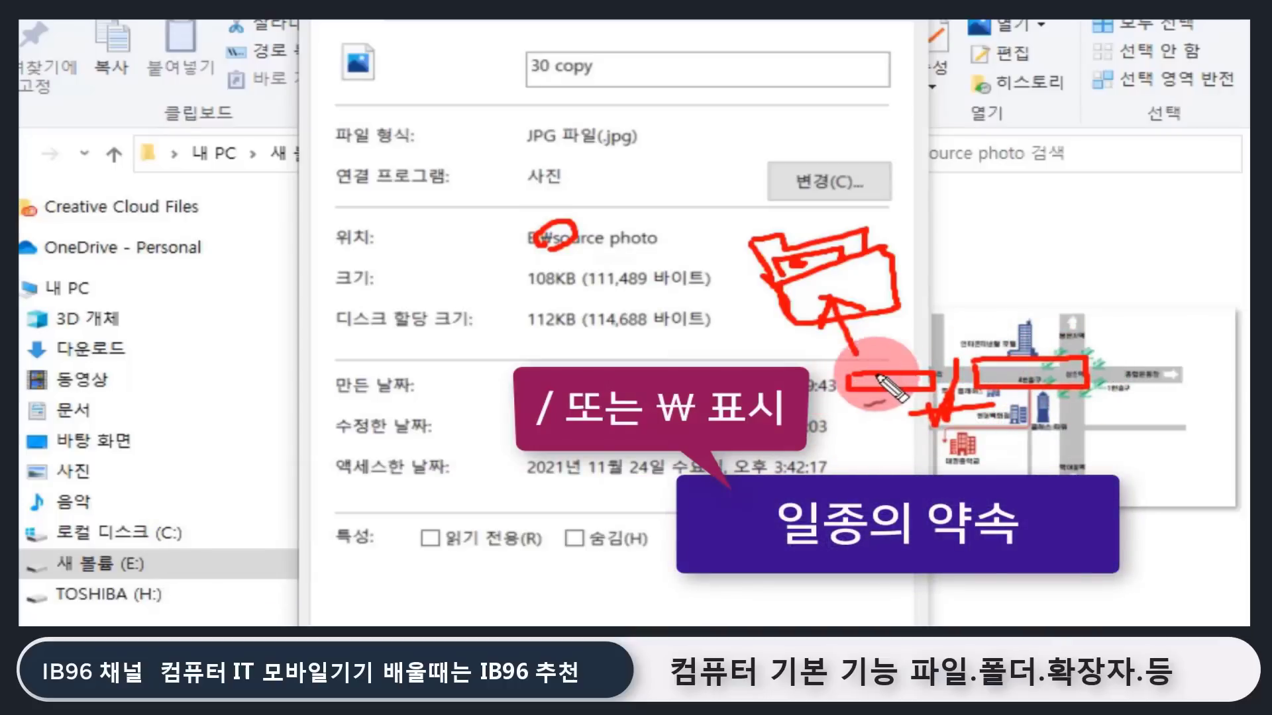
drag(947, 241, 1214, 232)
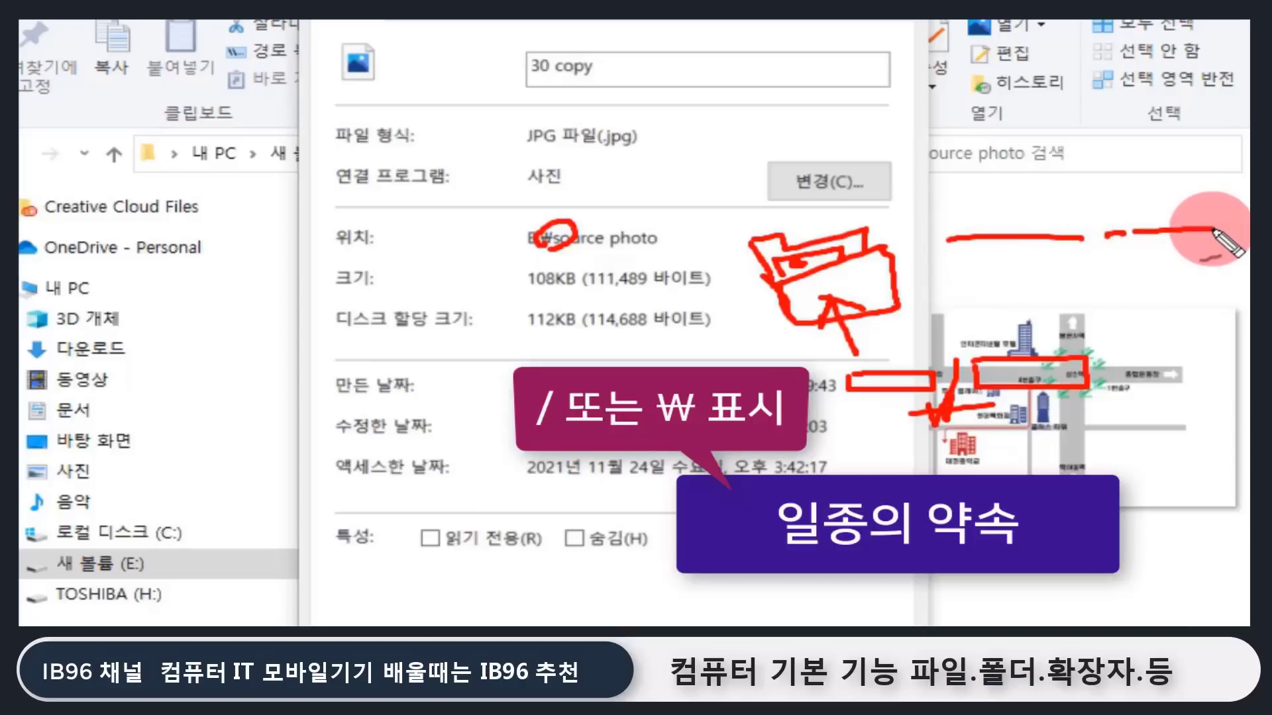
drag(1014, 239, 1176, 238)
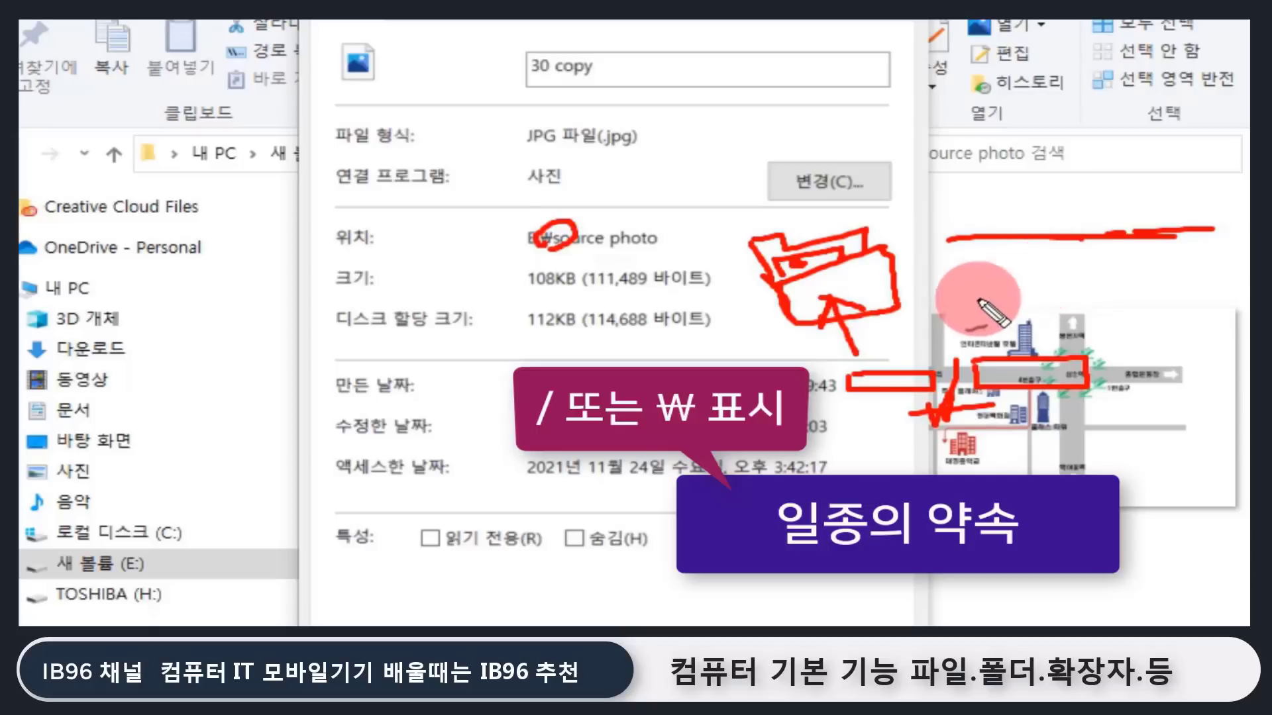
mouse_move(982, 290)
mouse_down()
mouse_move(999, 267)
mouse_move(1152, 261)
mouse_up()
mouse_move(972, 292)
mouse_down()
mouse_move(999, 277)
mouse_move(1045, 284)
mouse_move(1007, 292)
mouse_move(1037, 295)
mouse_move(1164, 284)
mouse_move(1128, 273)
mouse_move(1126, 300)
mouse_move(1040, 270)
mouse_move(997, 298)
mouse_move(967, 258)
mouse_move(1004, 281)
mouse_move(970, 314)
mouse_up()
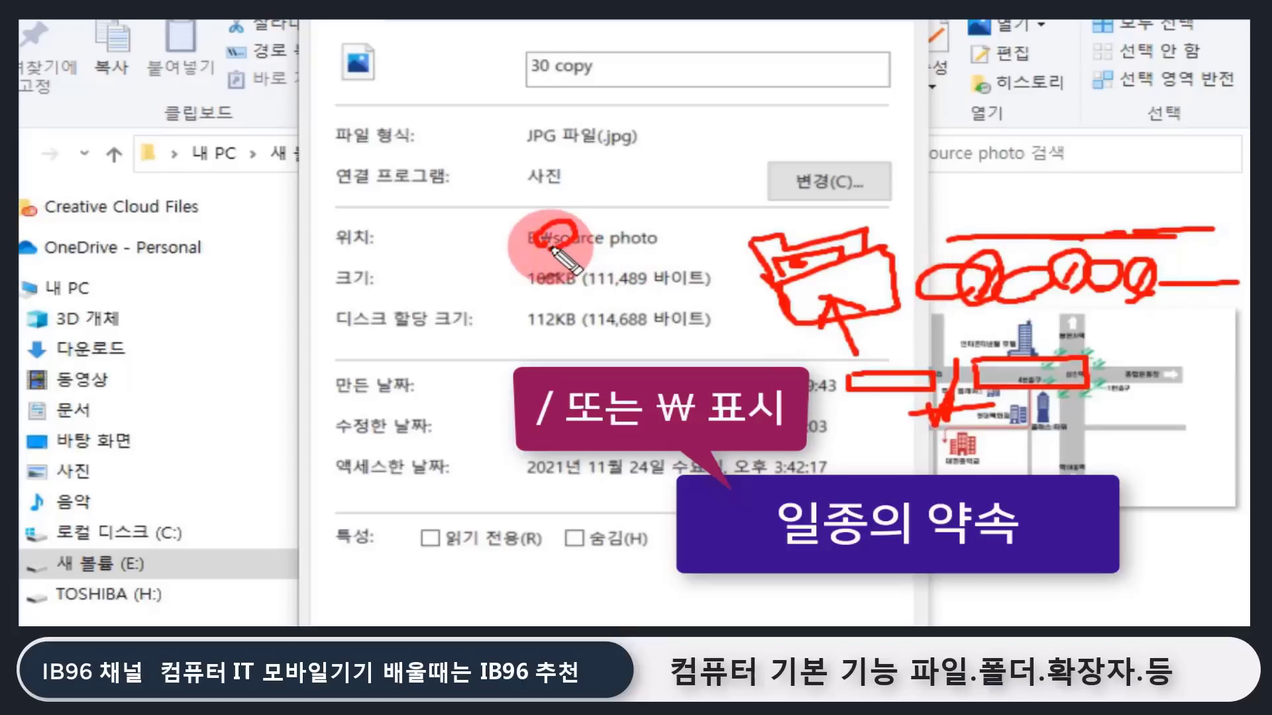
Clear the pen drawings from the screen and close the 30 copy properties without changes.
key(Escape)
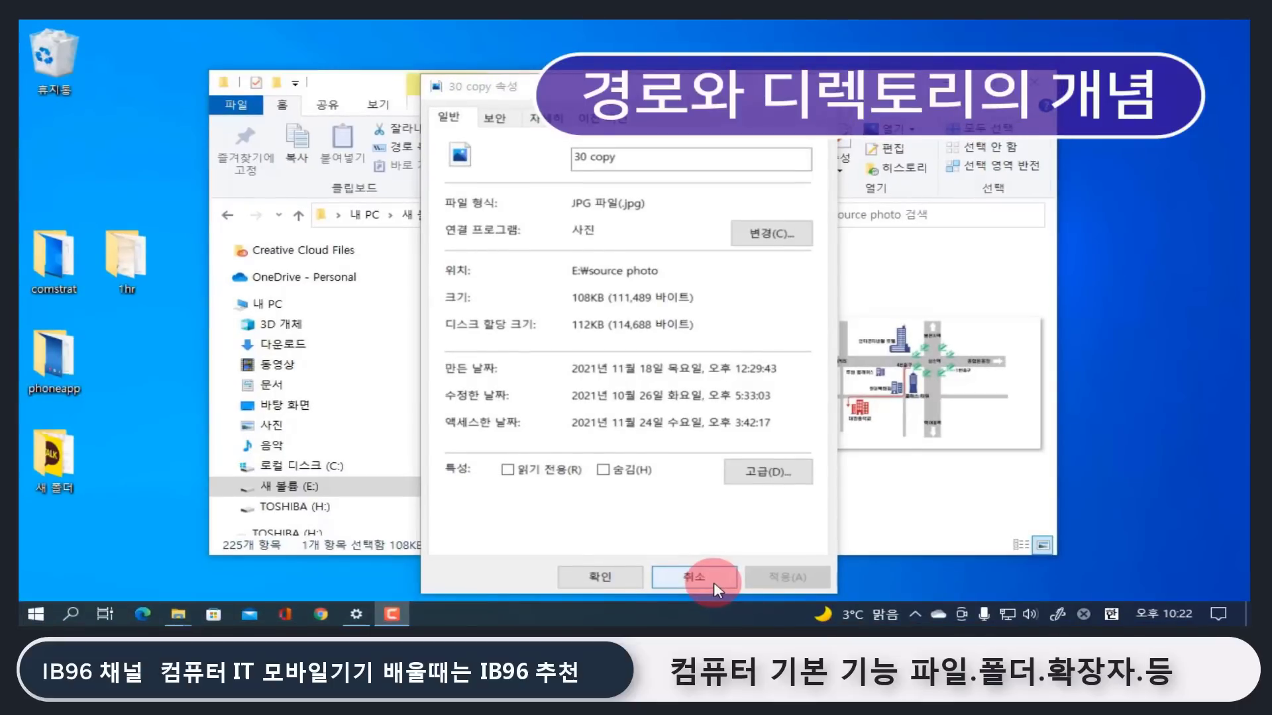
click(714, 582)
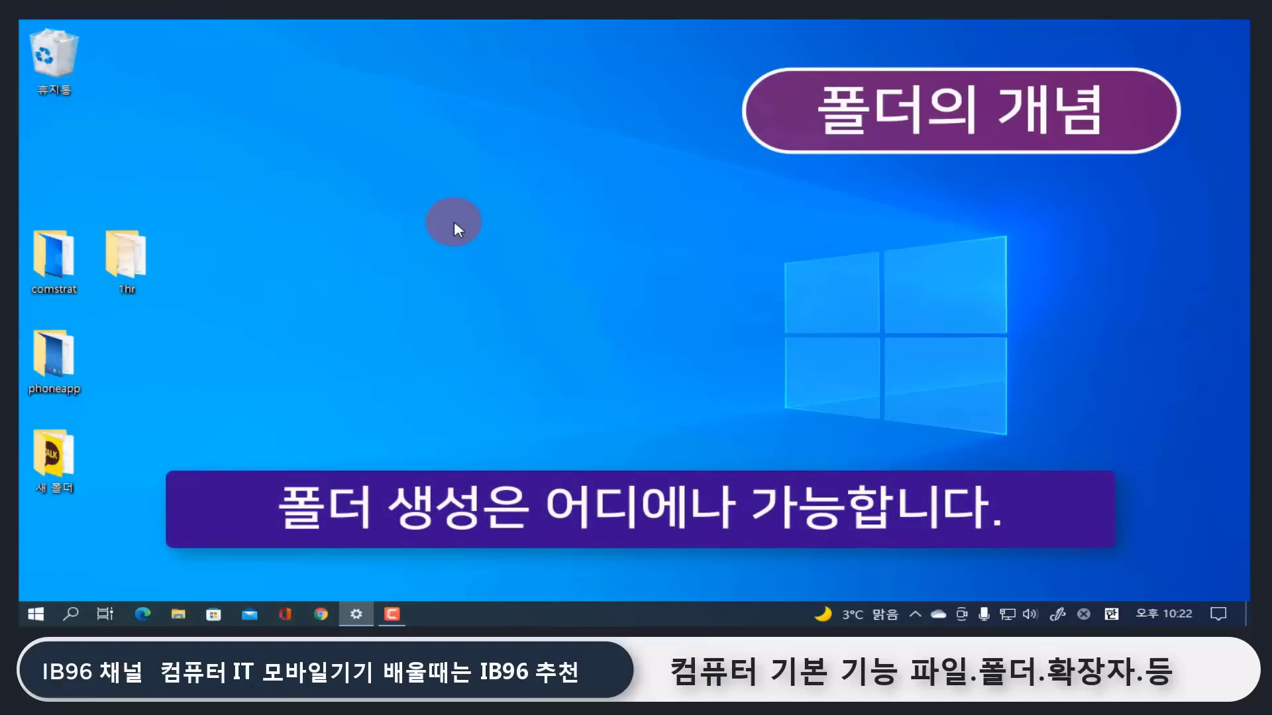
Create a new folder named 연습 on the desktop.
right_click(412, 162)
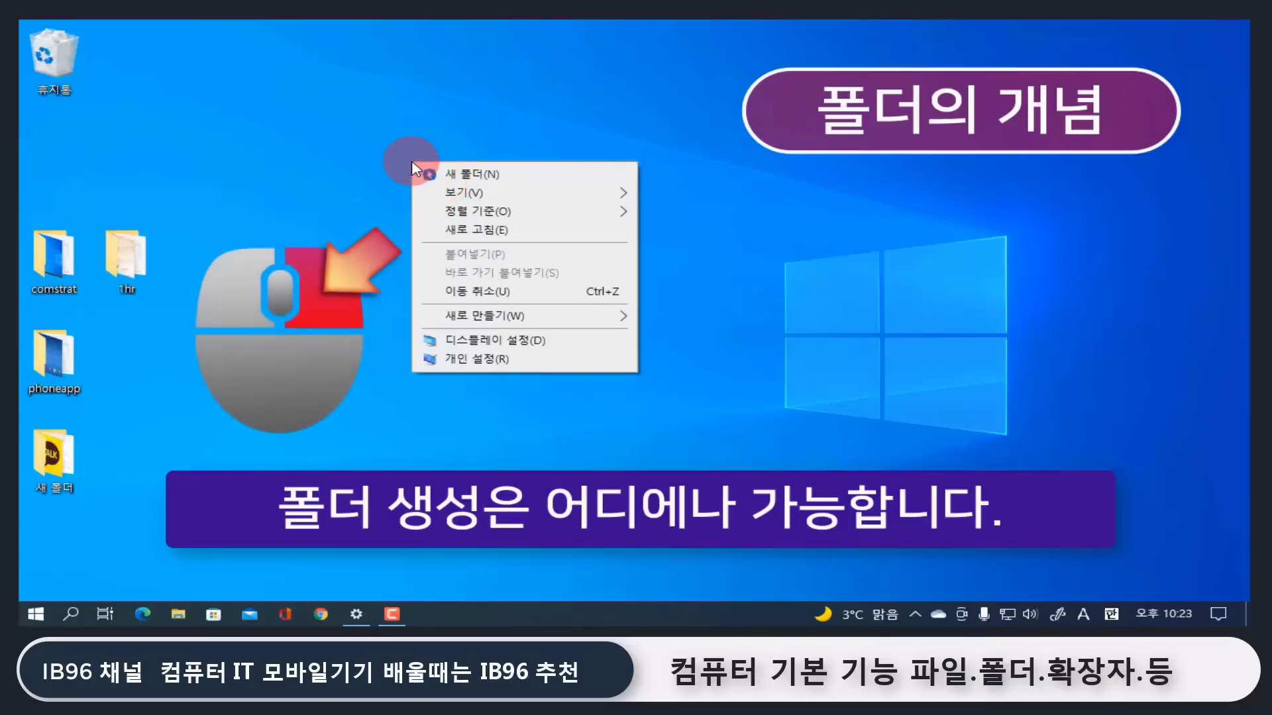
click(491, 176)
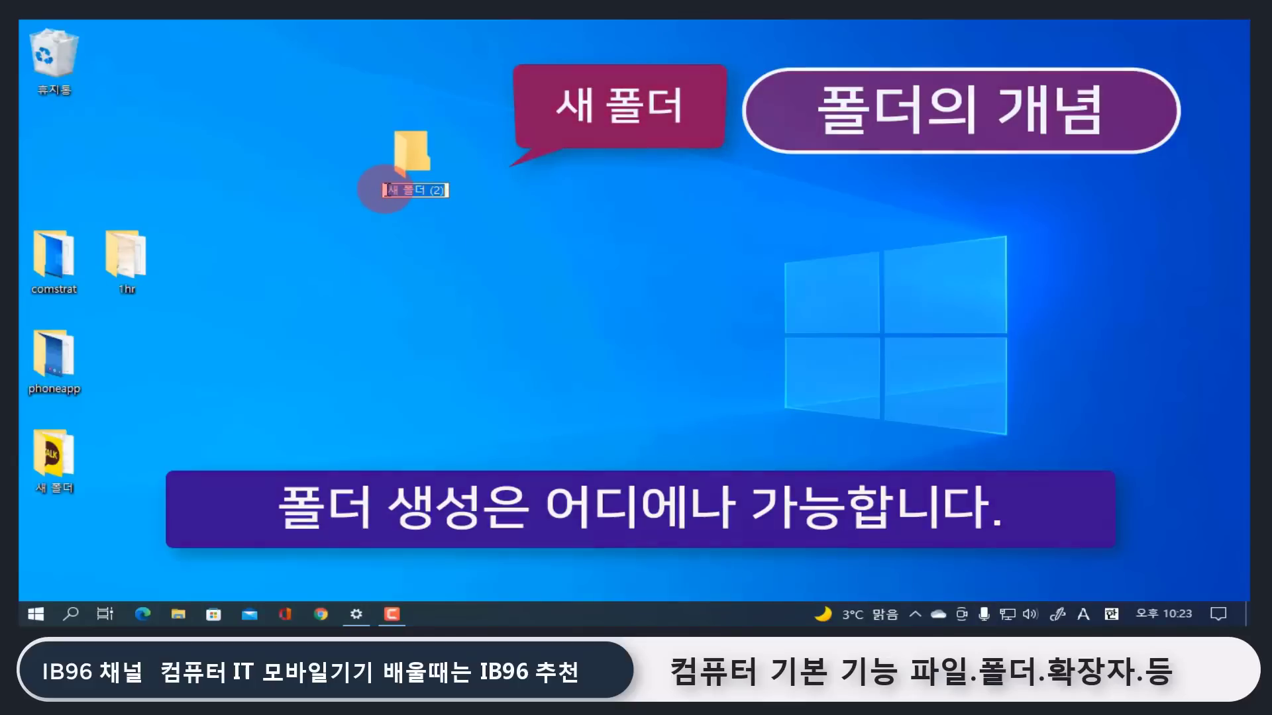
key(BackSpace)
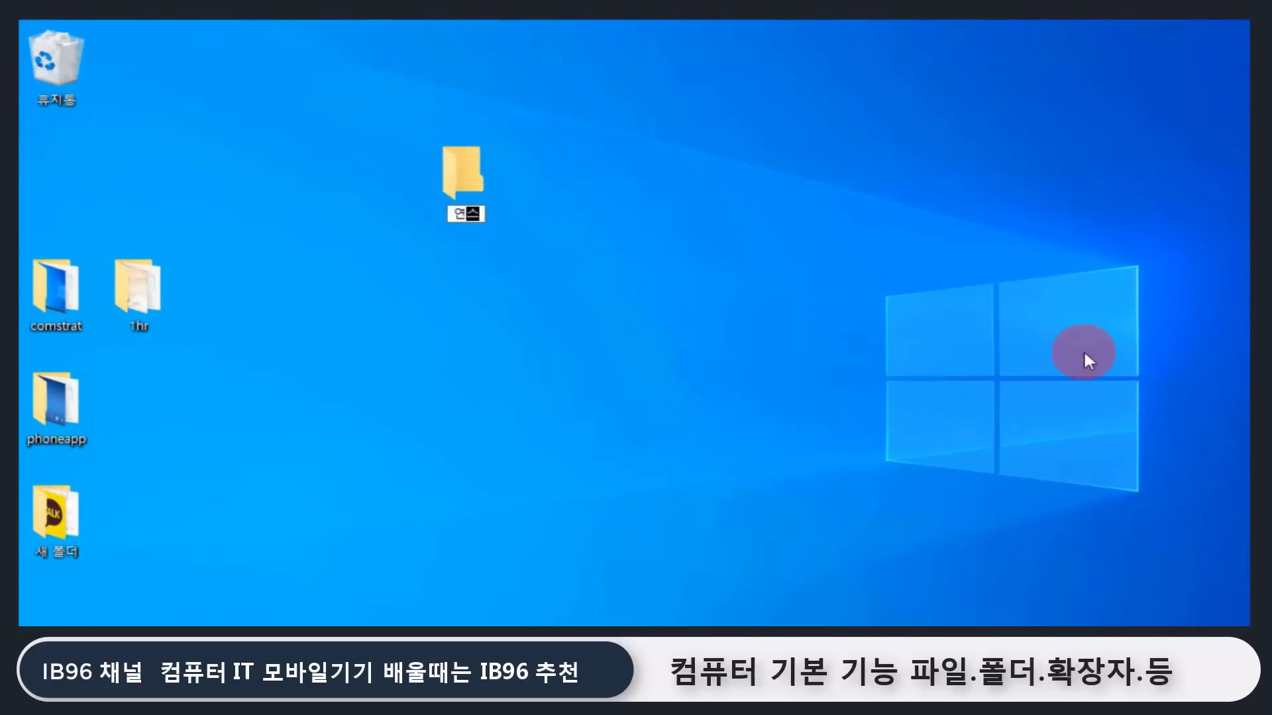
key(Return)
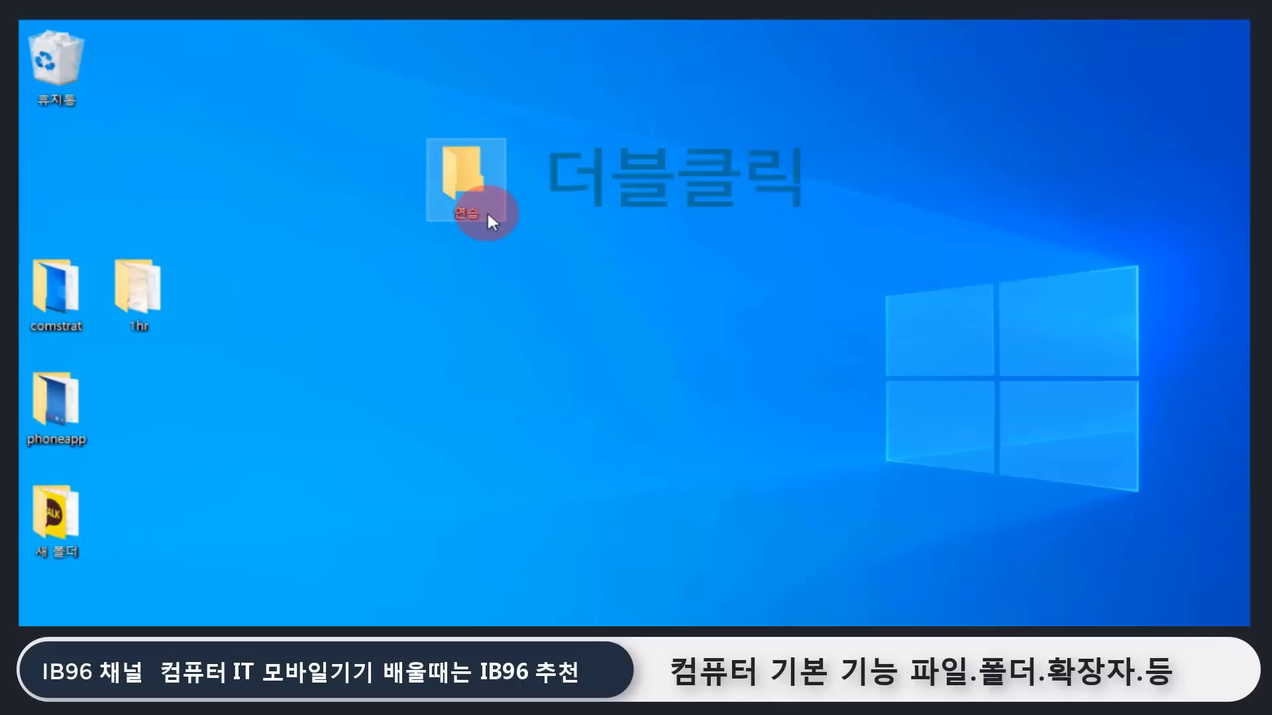
Open the 연습 folder and create a subfolder named 컴퓨터기초 in it.
double_click(487, 210)
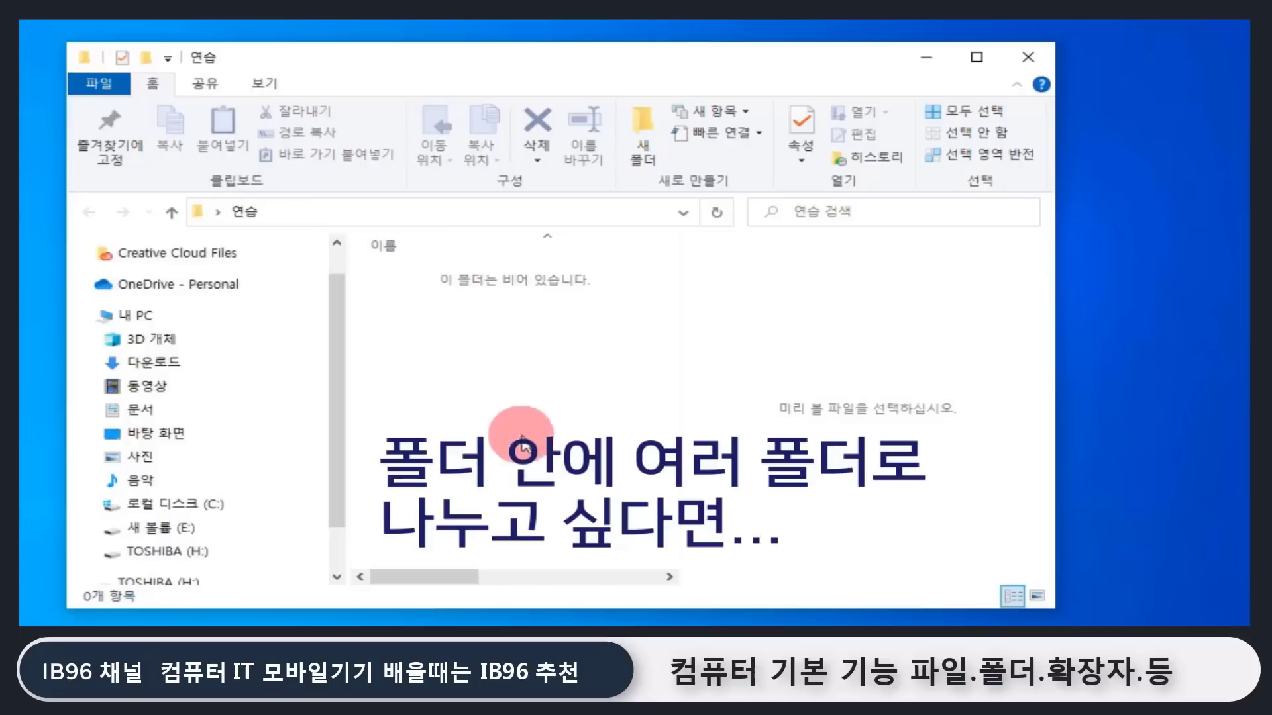
right_click(426, 318)
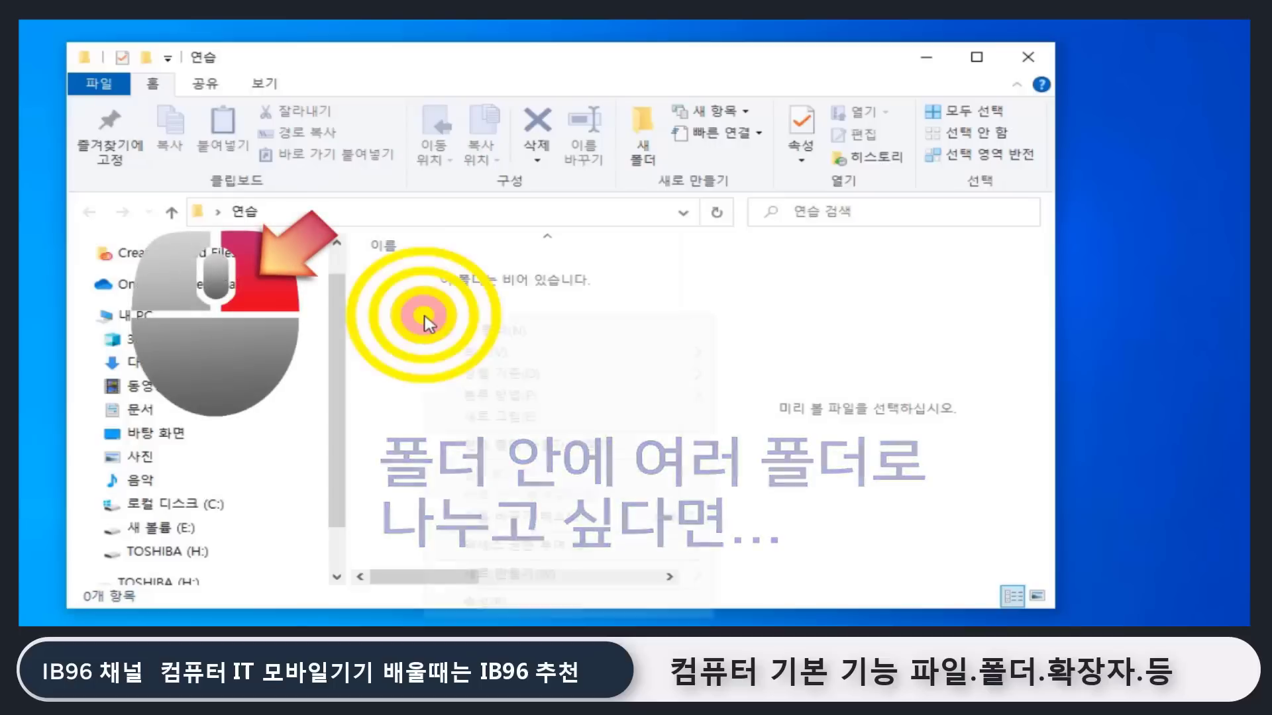
click(481, 330)
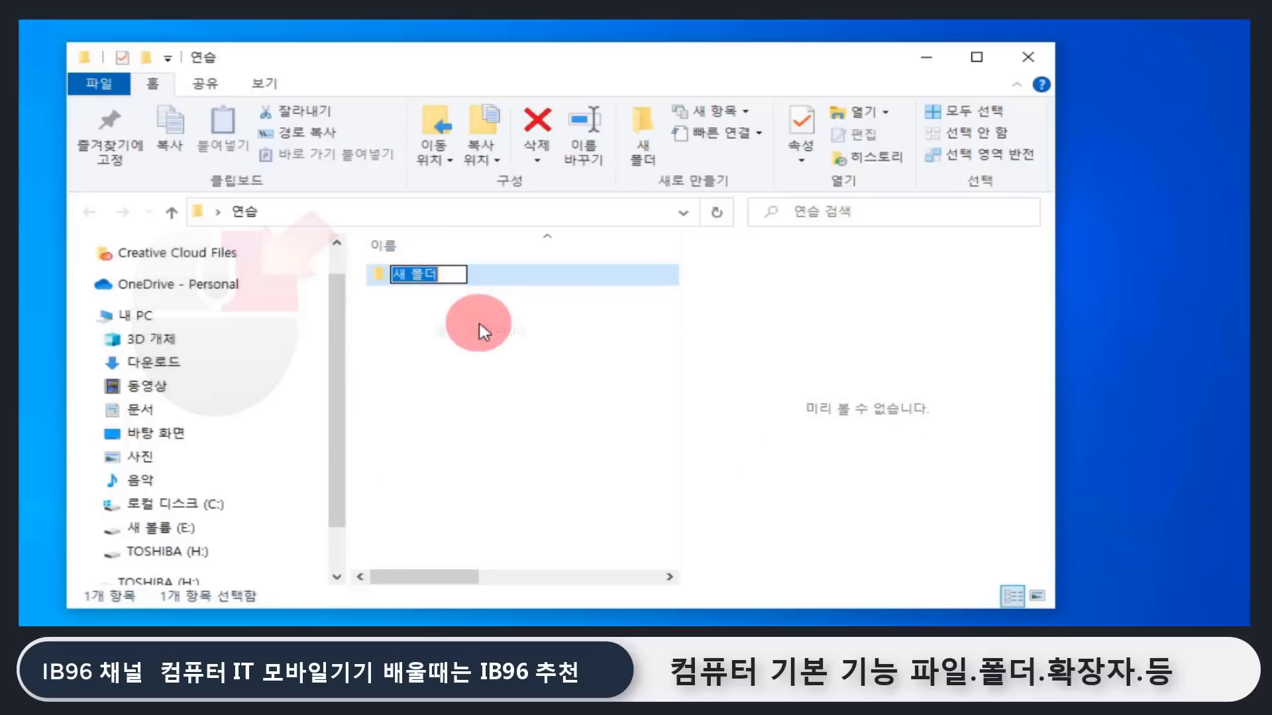
text(컴퓨터기초)
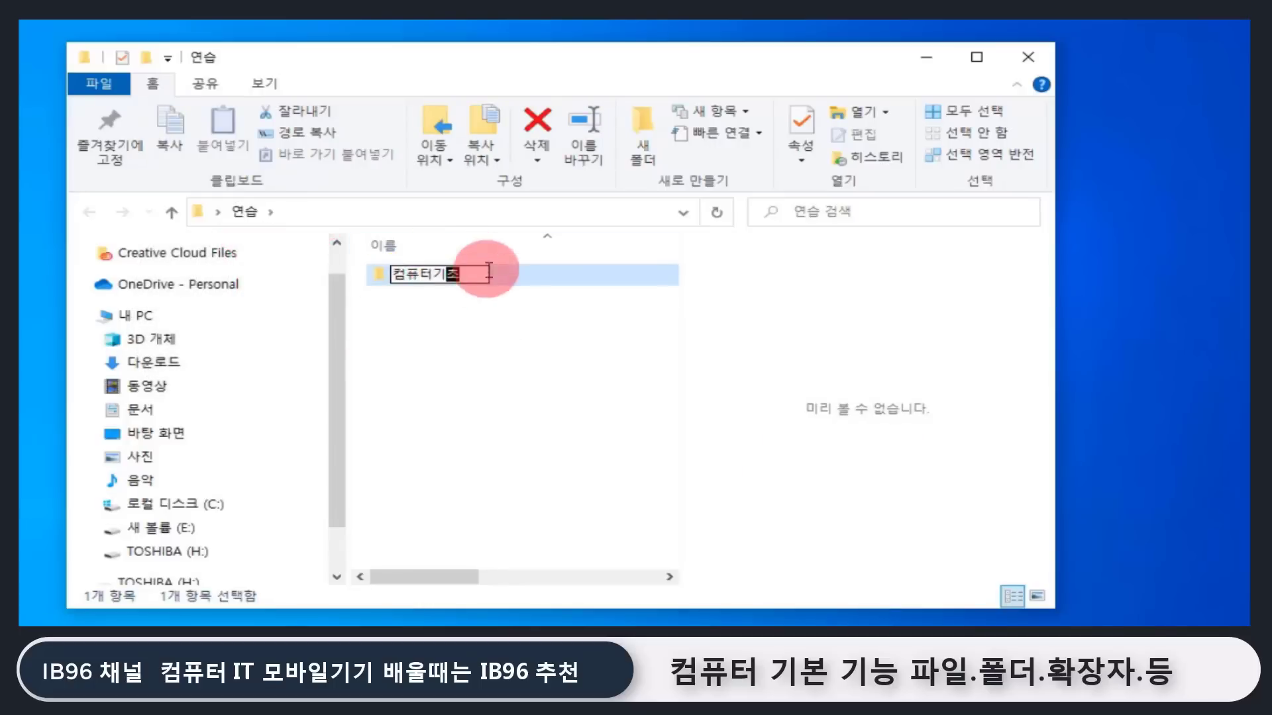
click(488, 340)
Create a second subfolder named 스마트폰 inside the 연습 folder.
right_click(430, 333)
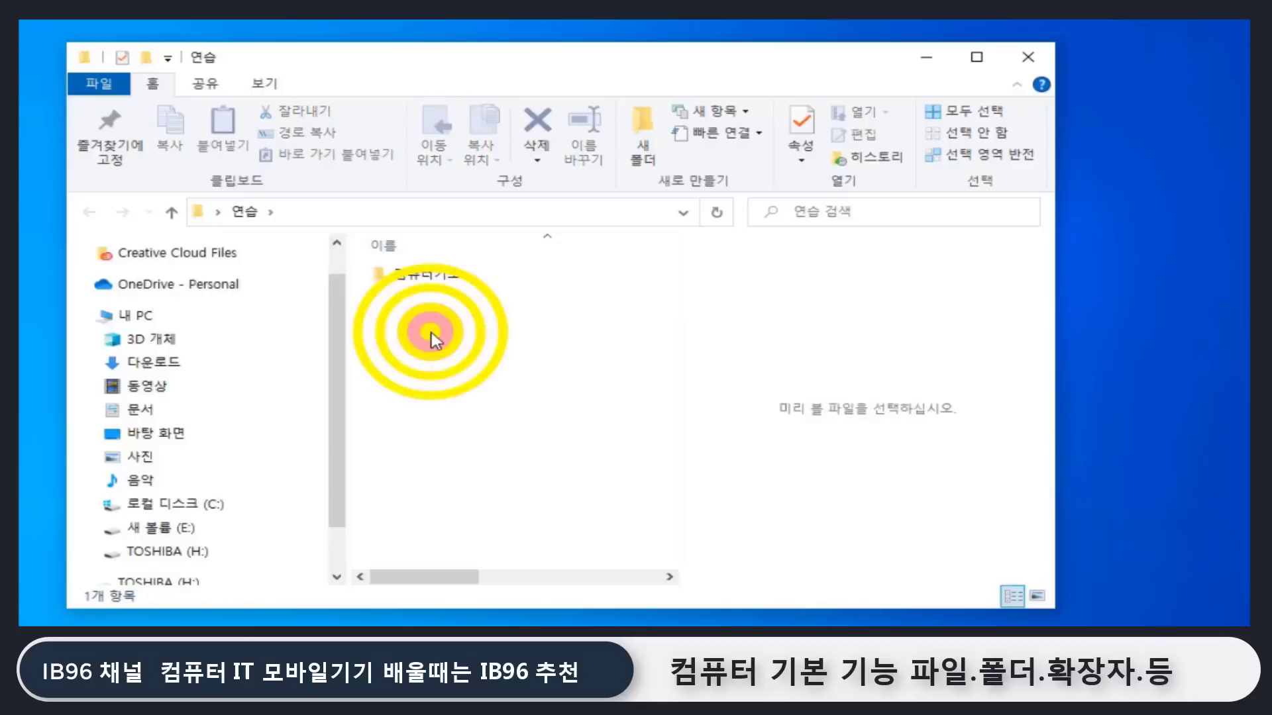
click(504, 344)
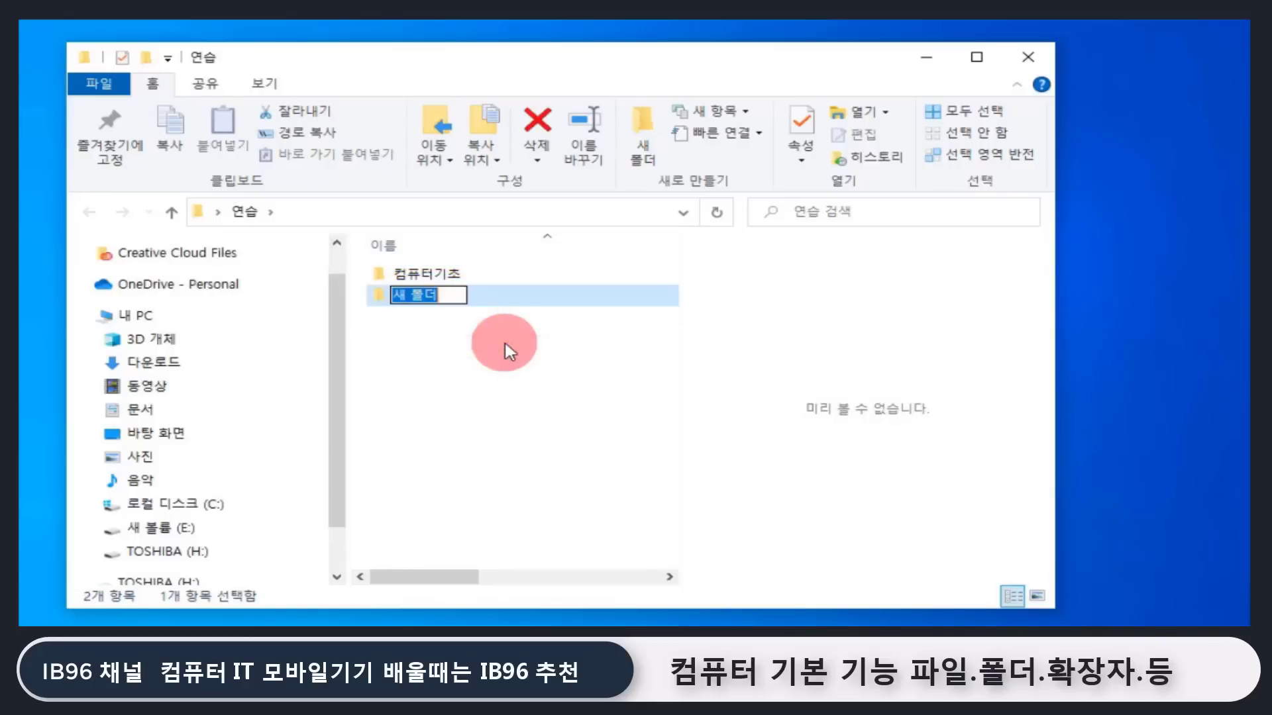
text(스마트폰)
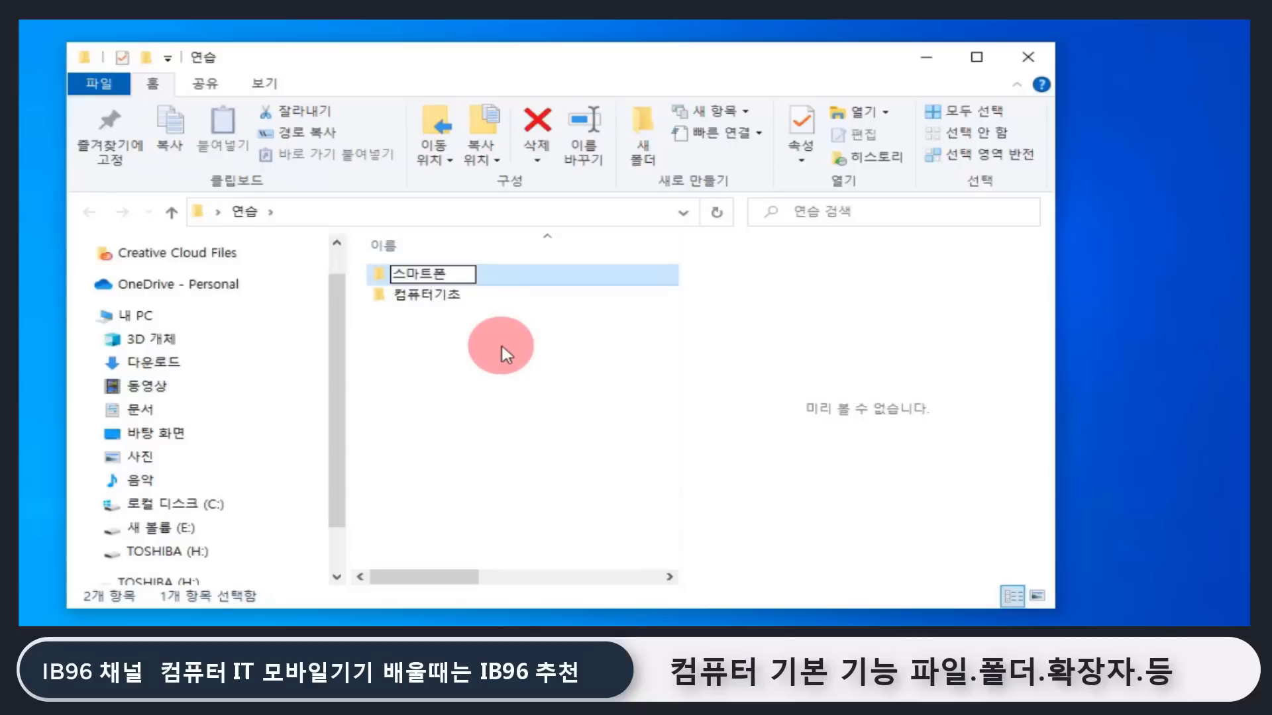
click(497, 350)
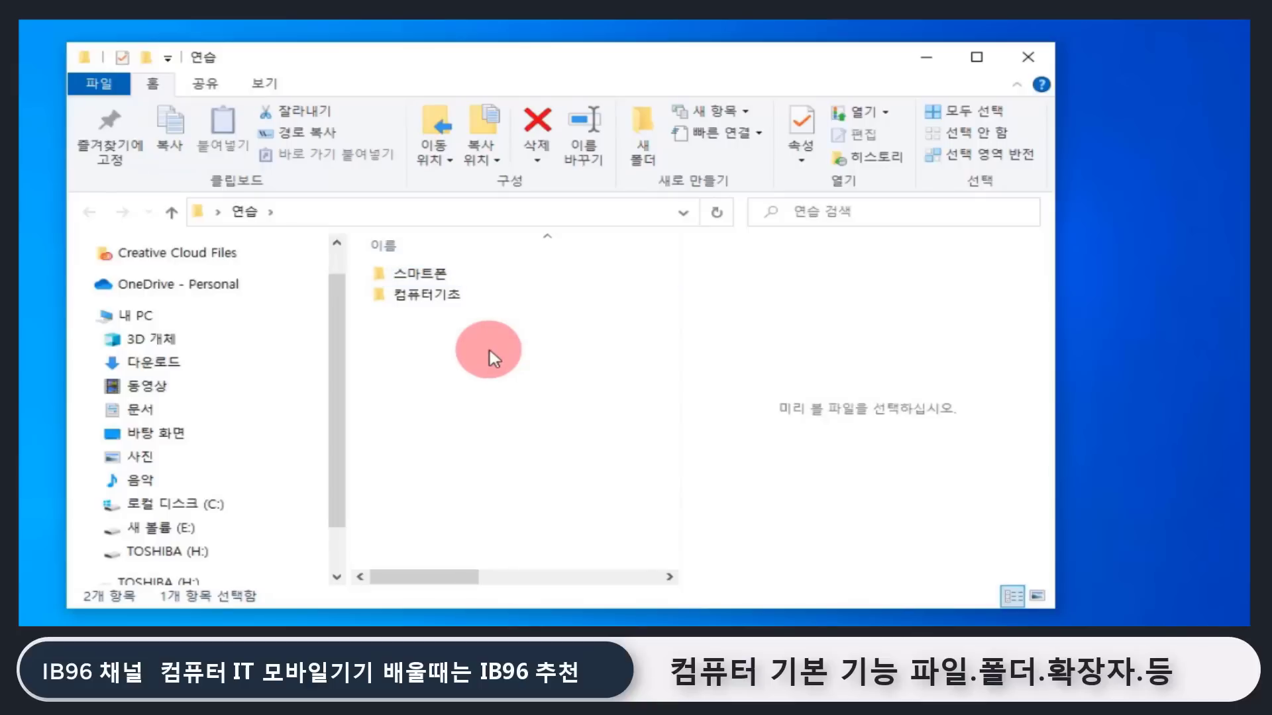
Look inside the 컴퓨터기초 subfolder and go back to the 연습 folder.
click(451, 301)
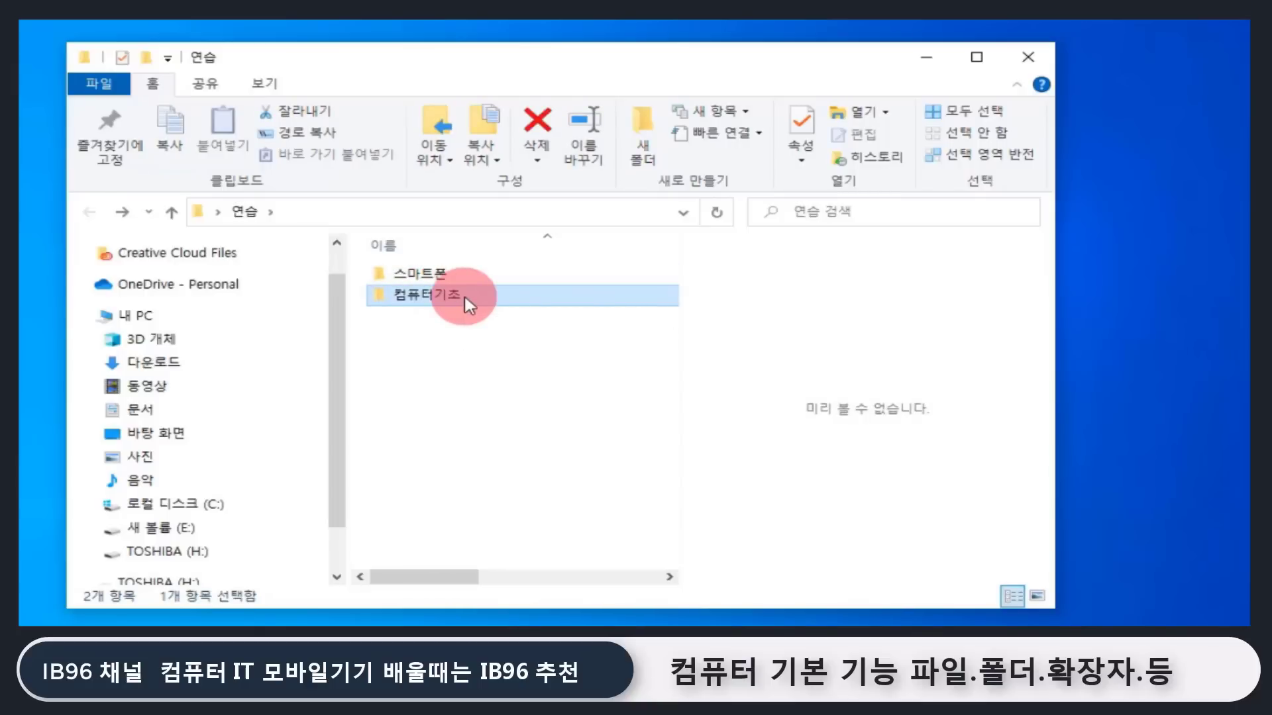
double_click(465, 299)
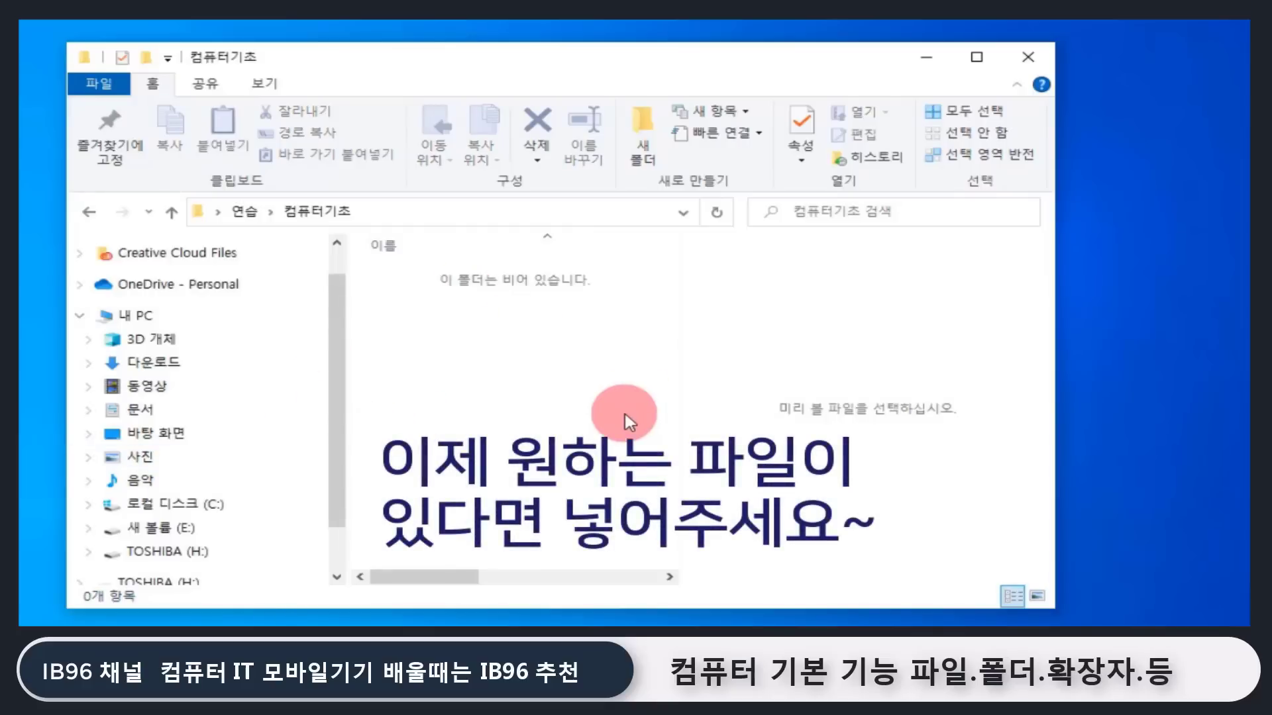
key(alt+Left)
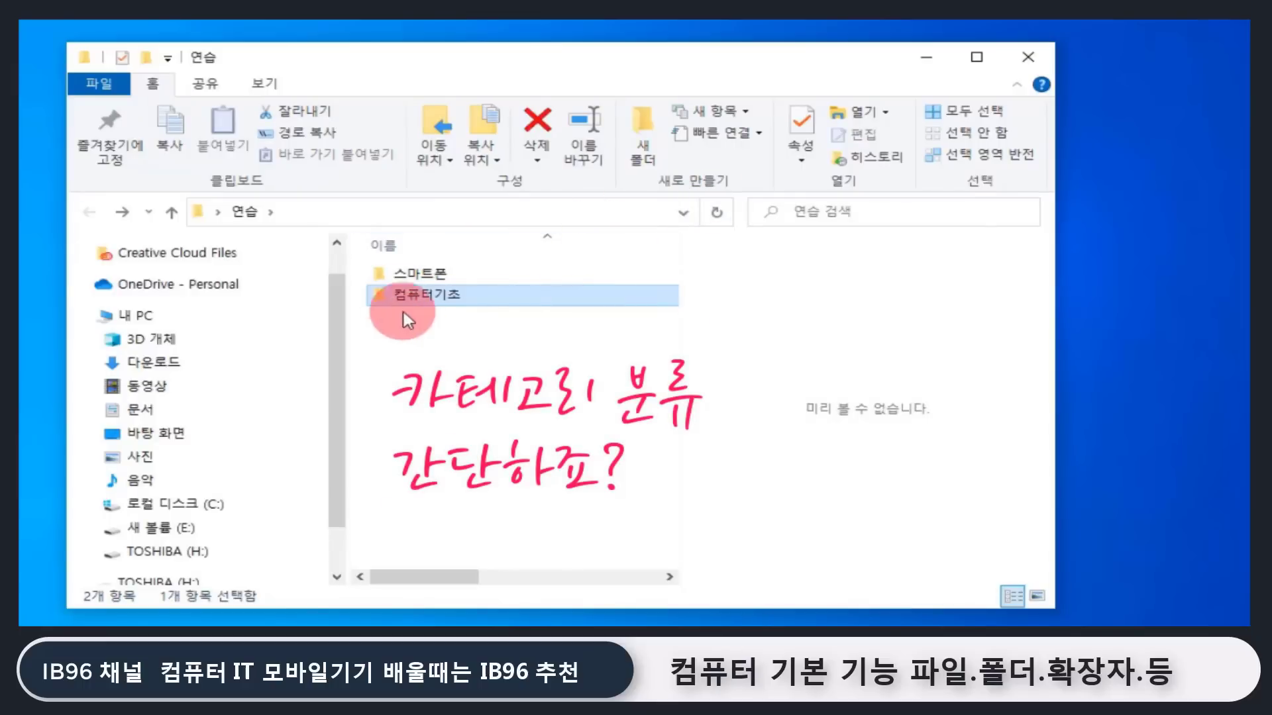
Open the name of the 컴퓨터기초 folder for editing and leave it without entering a new name.
click(493, 329)
click(471, 296)
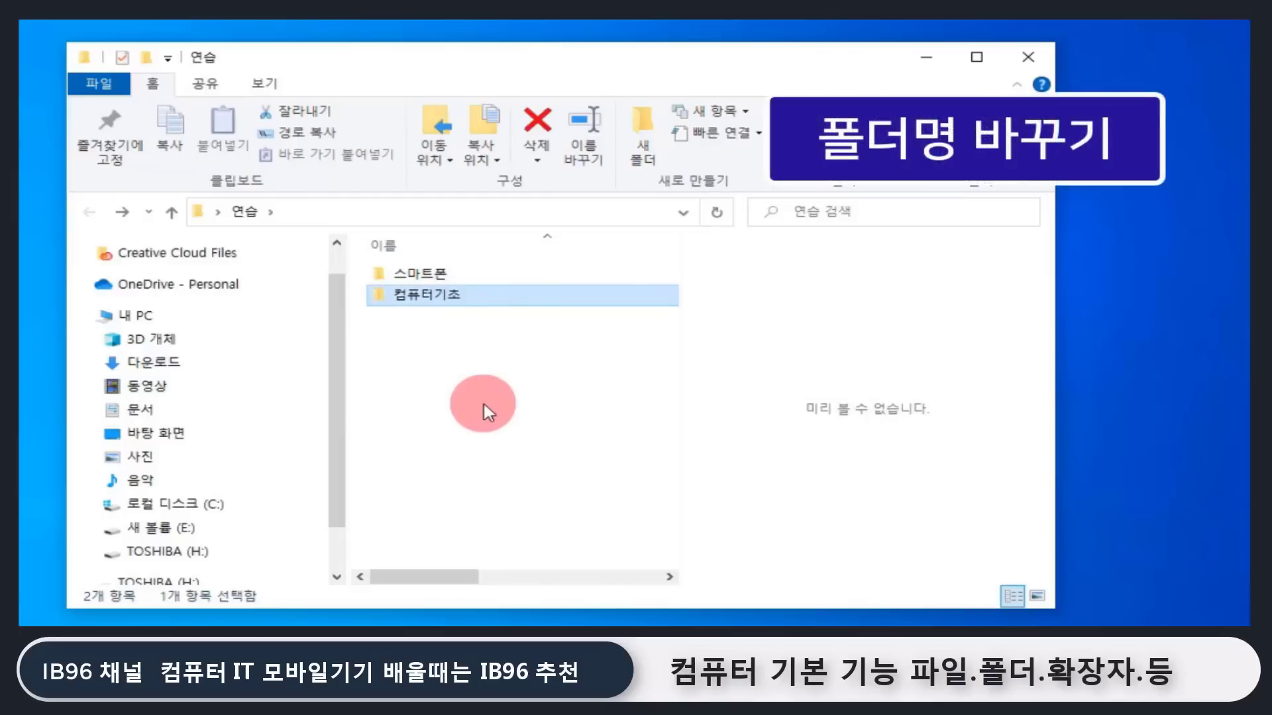
key(F2)
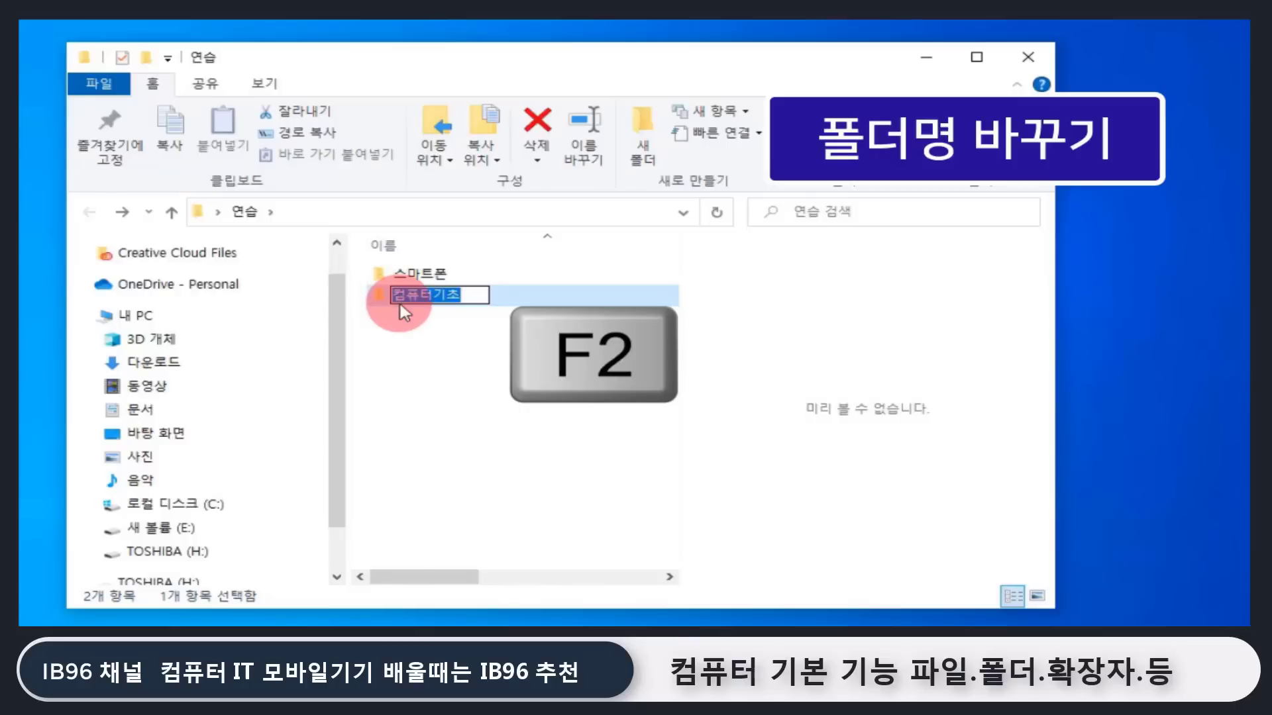
click(475, 380)
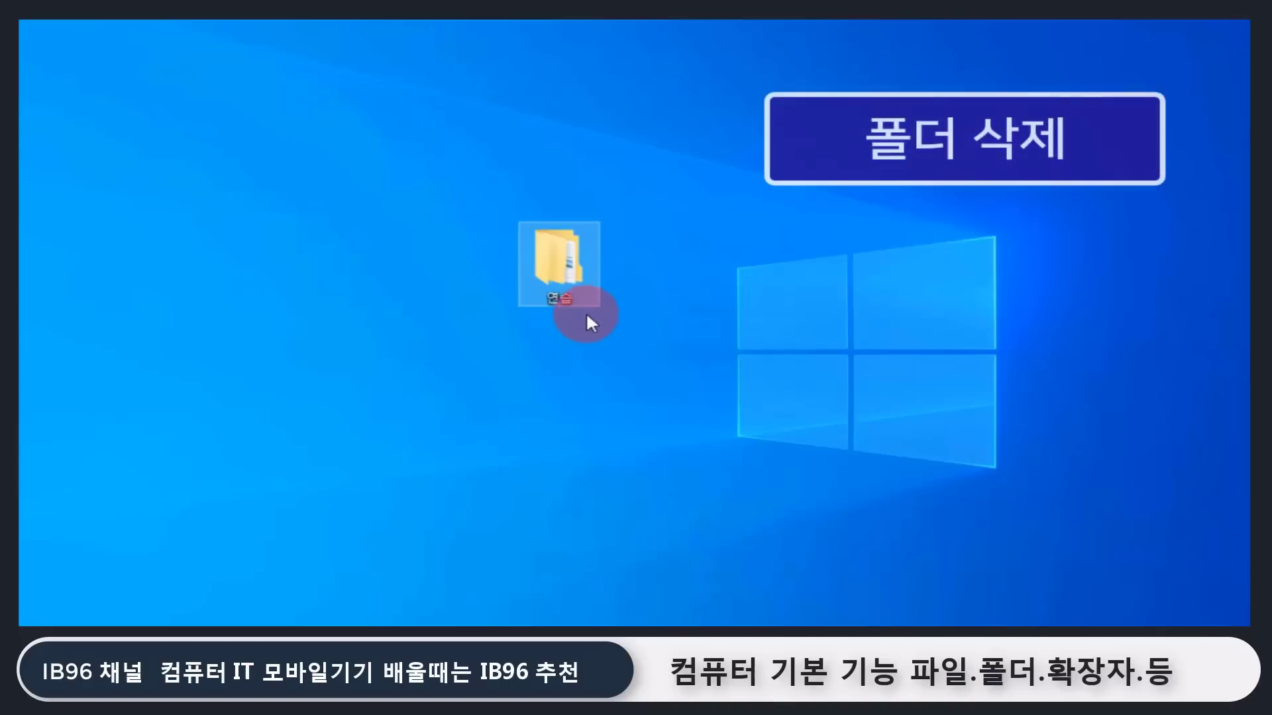
Delete the 연습 folder from the desktop by moving it into the 휴지통.
click(578, 272)
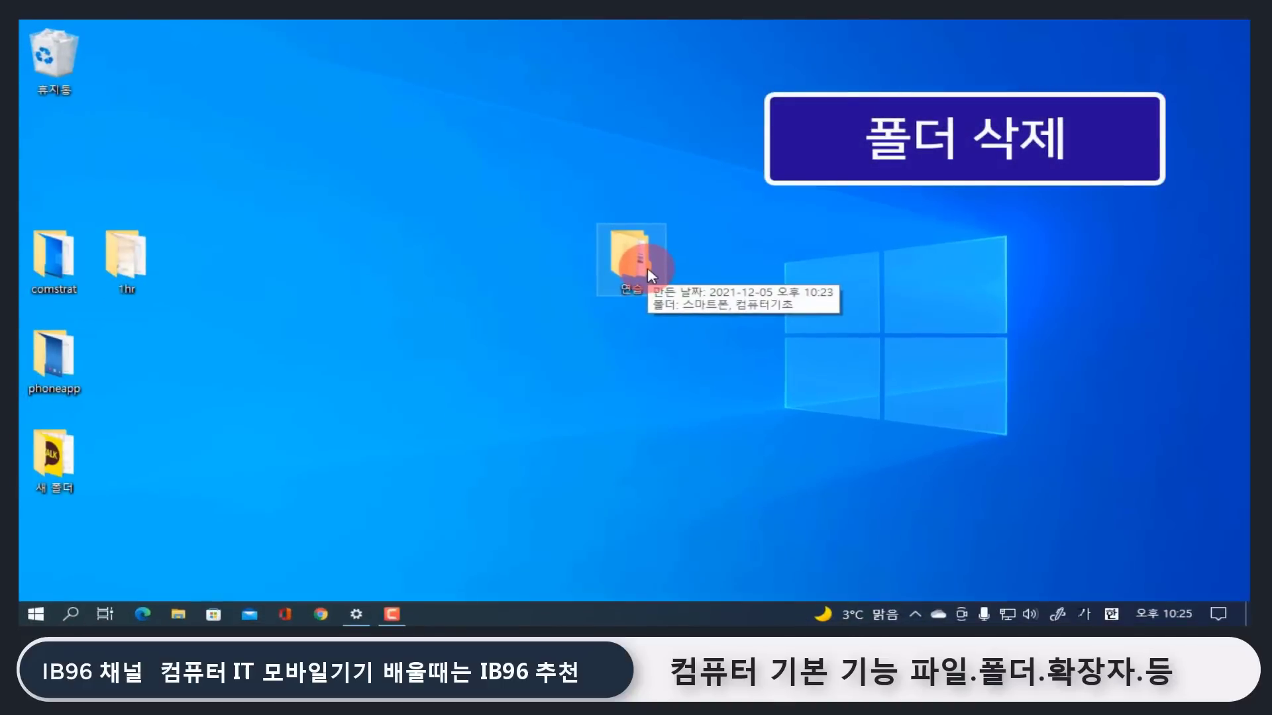
drag(647, 265, 59, 58)
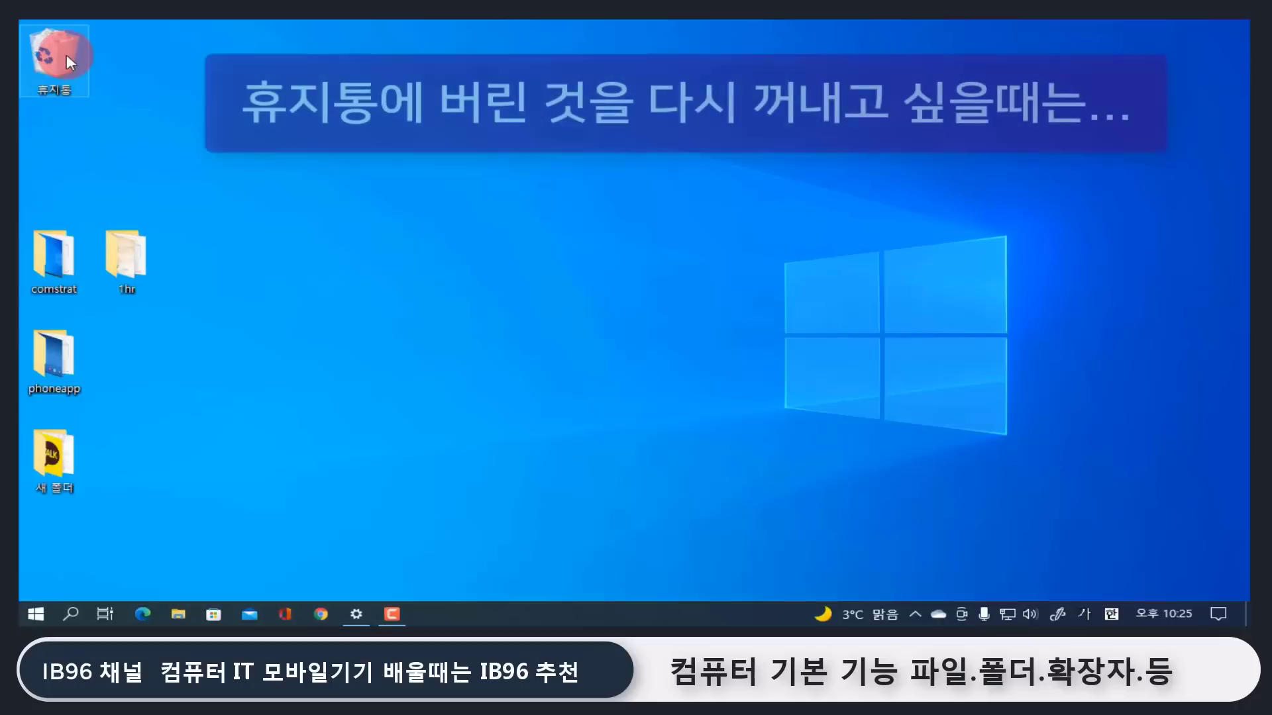
Open the 휴지통, move the deleted 연습 folder back onto the desktop and close the window.
double_click(63, 53)
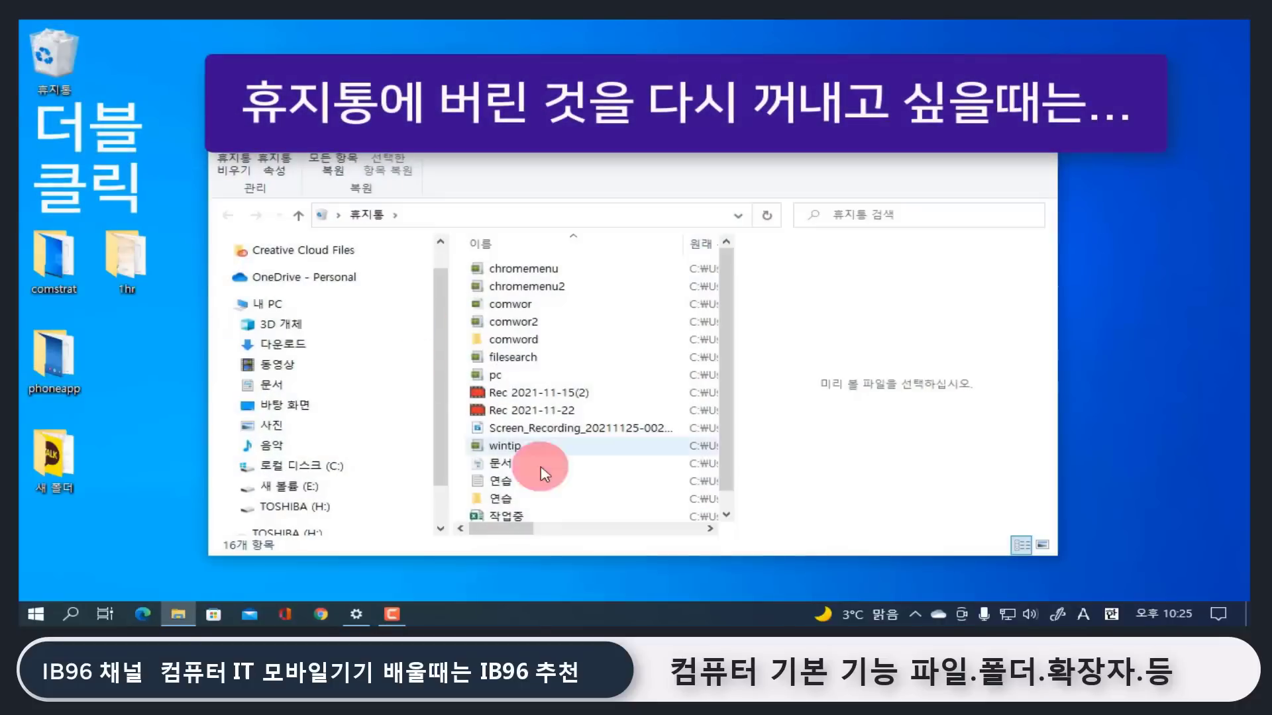
drag(475, 507, 503, 246)
click(1038, 81)
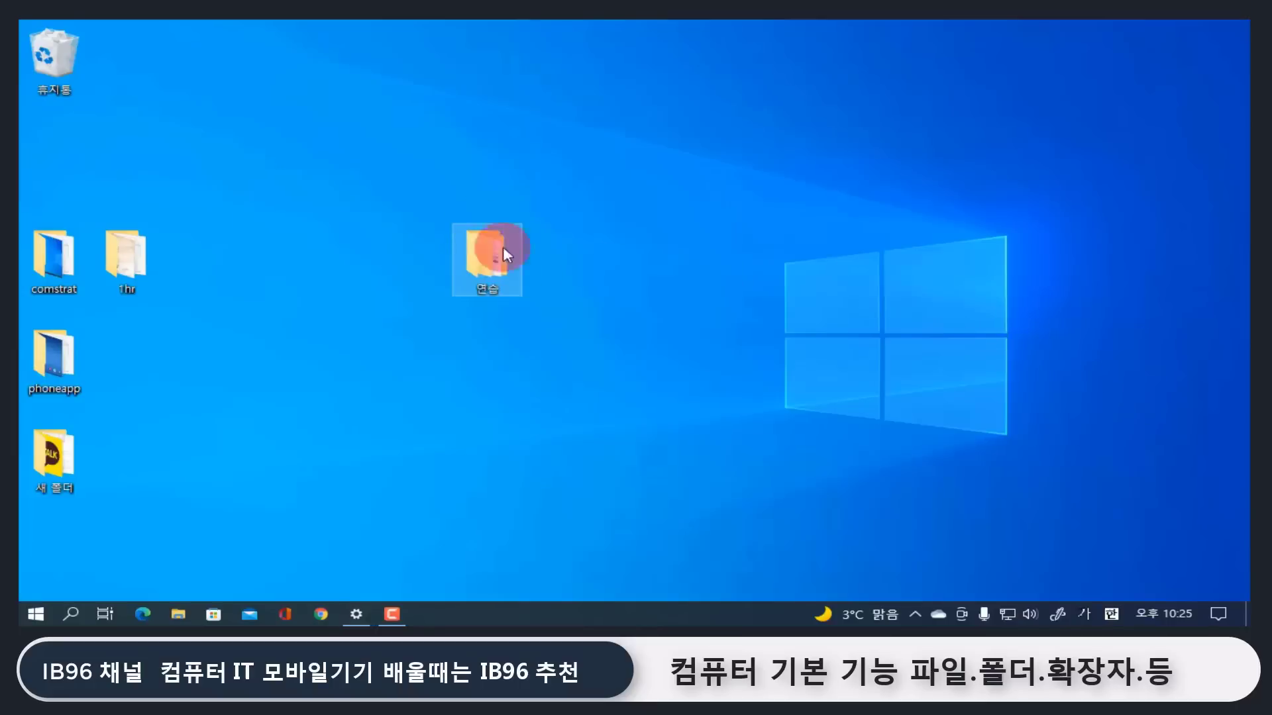
click(546, 308)
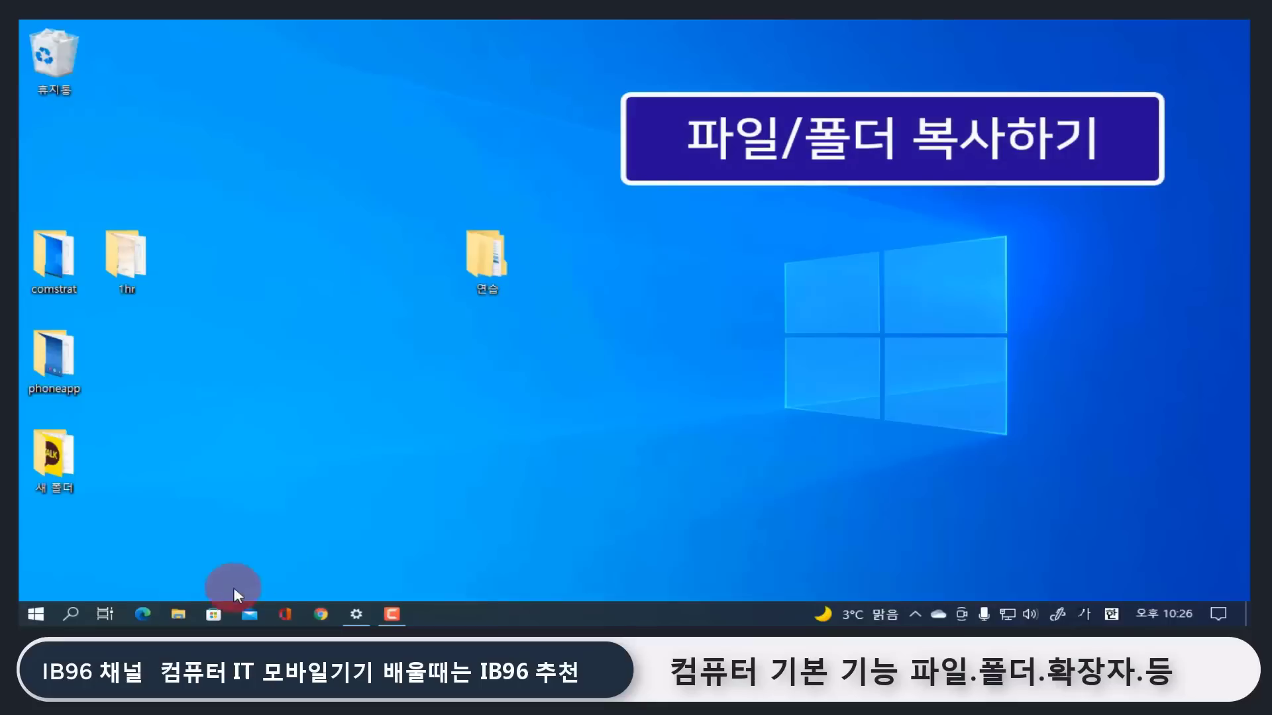
Open a File Explorer window and view the contents of 새 볼륨 (E:) and 로컬 디스크 (C:).
click(178, 614)
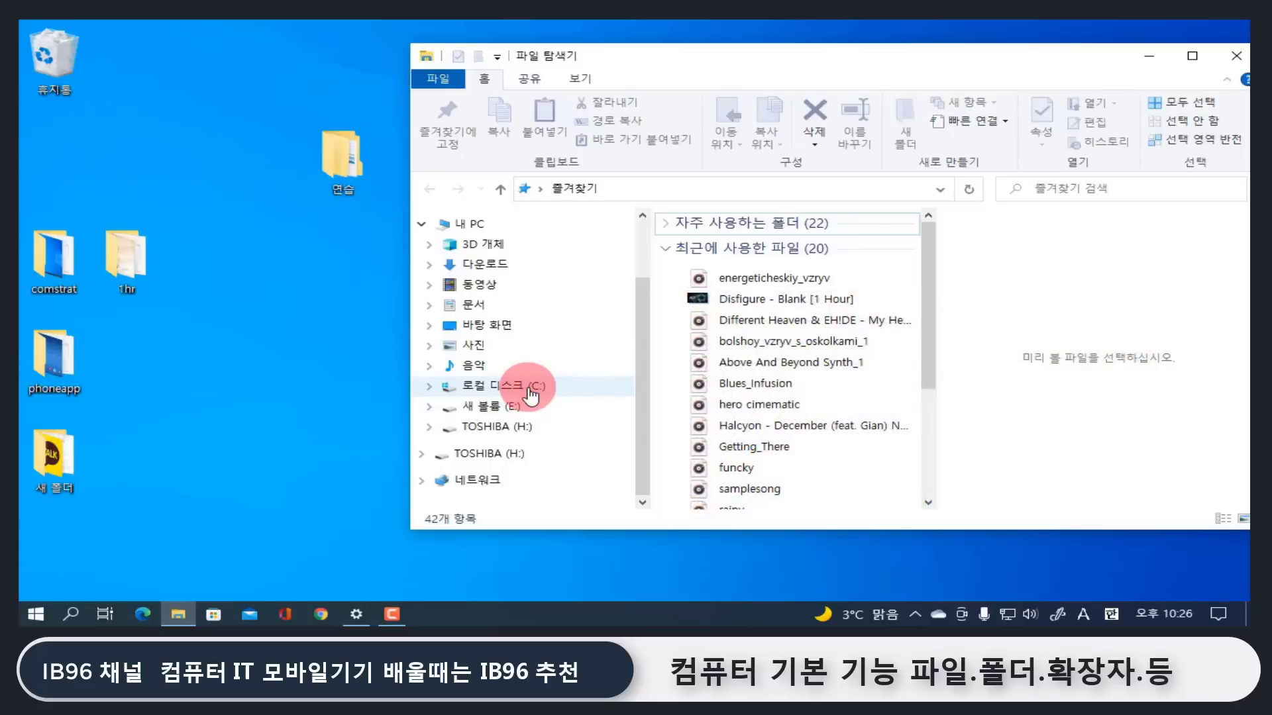
click(527, 406)
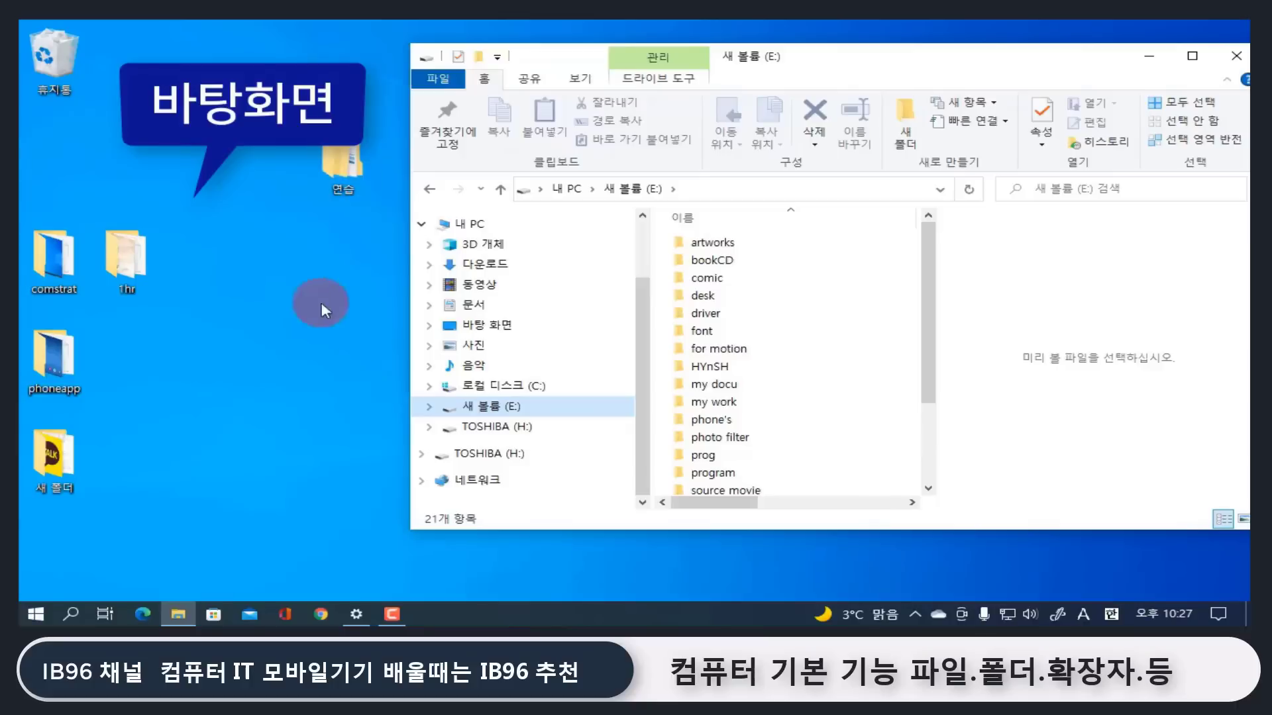
click(481, 391)
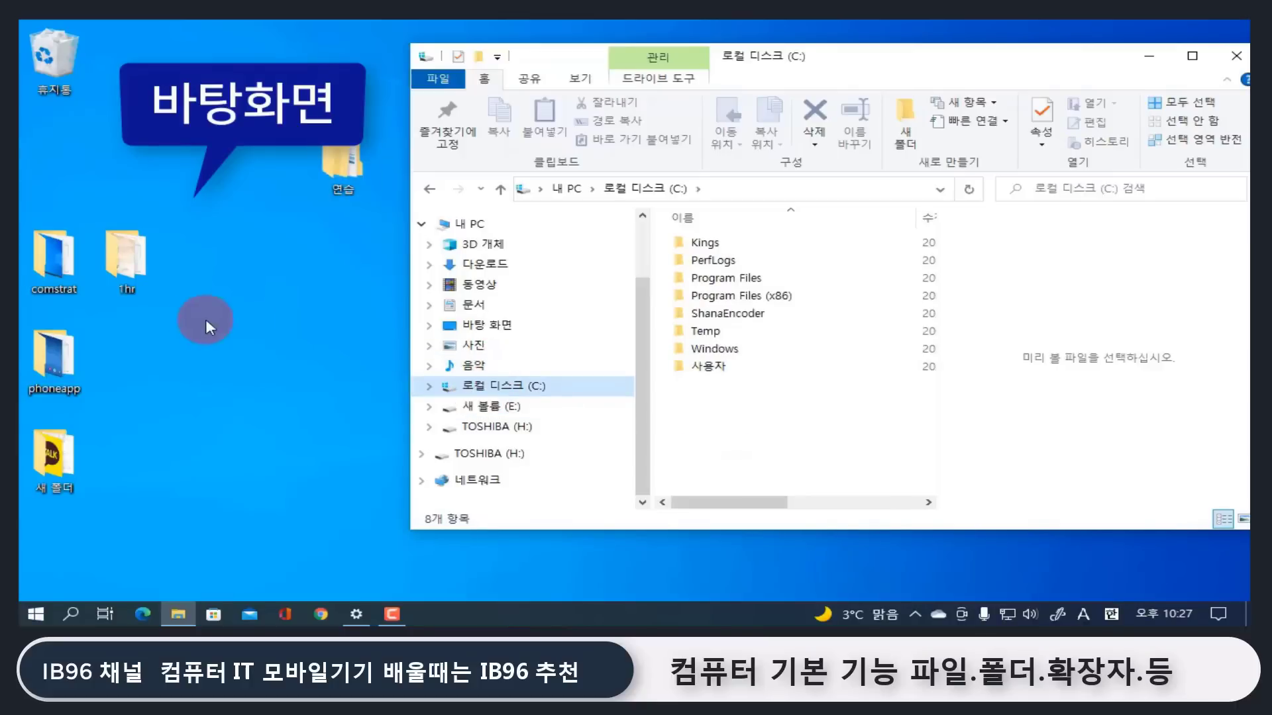
click(356, 307)
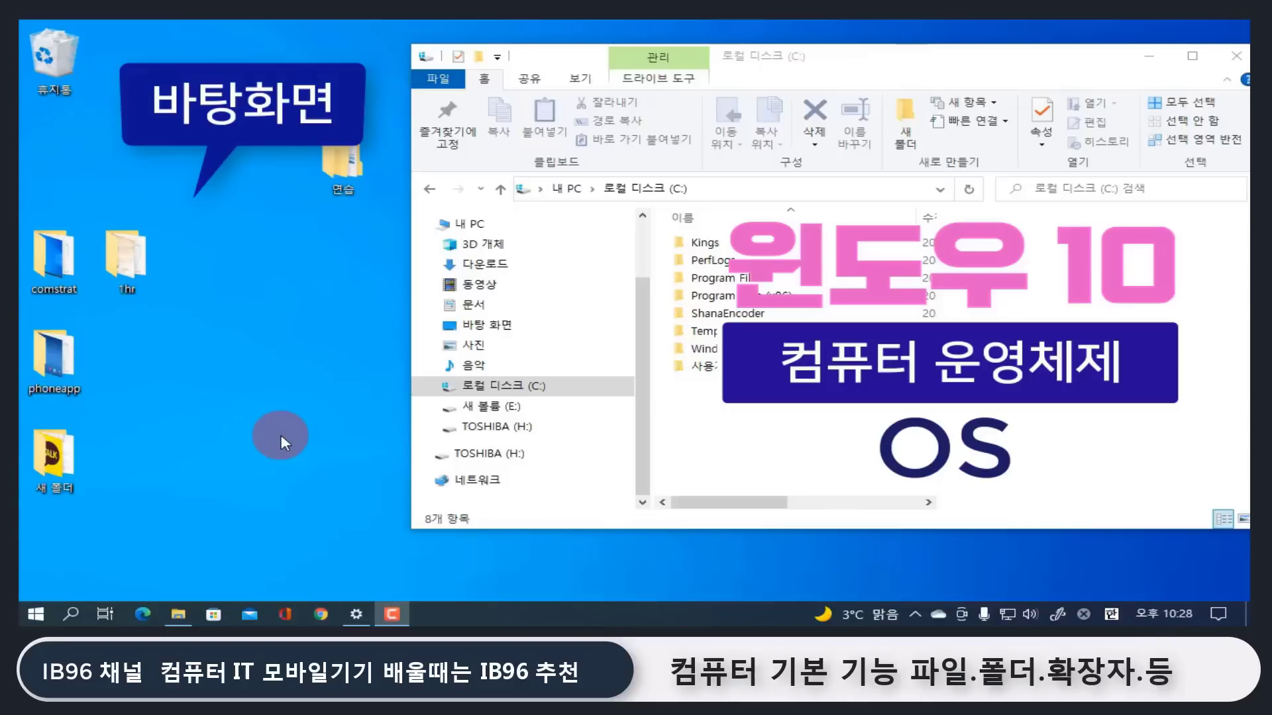
click(577, 395)
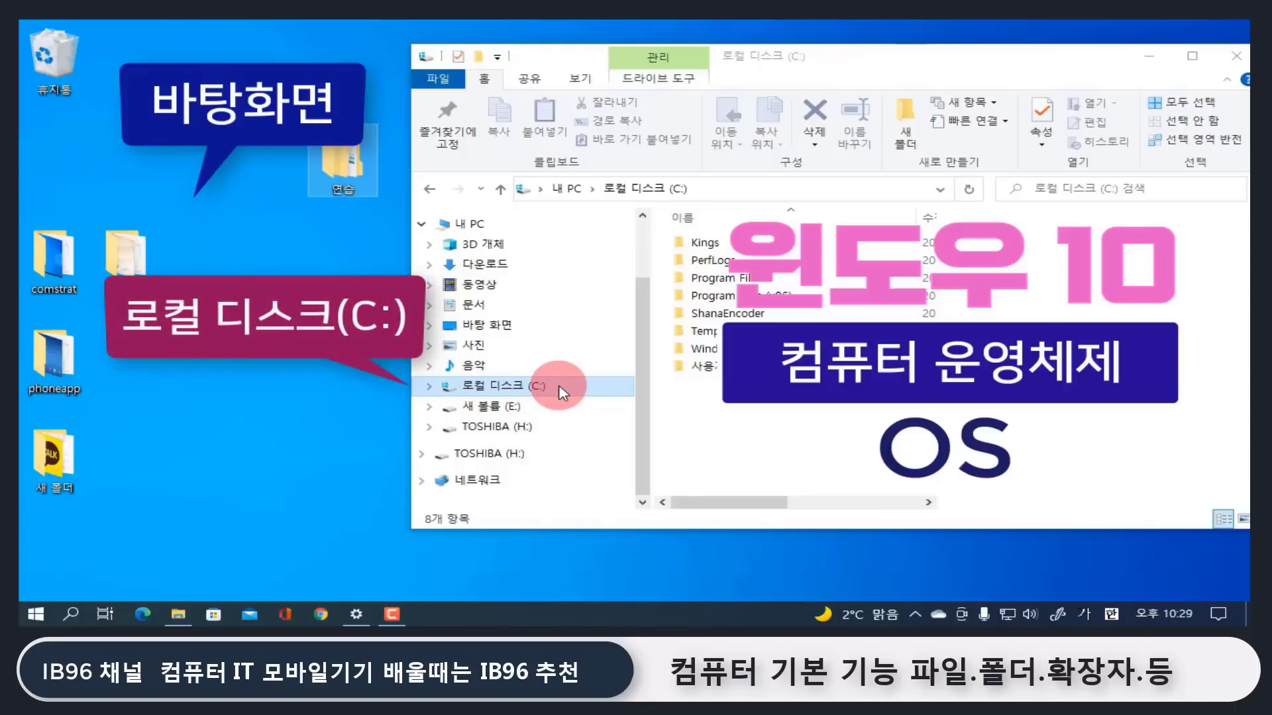
click(353, 371)
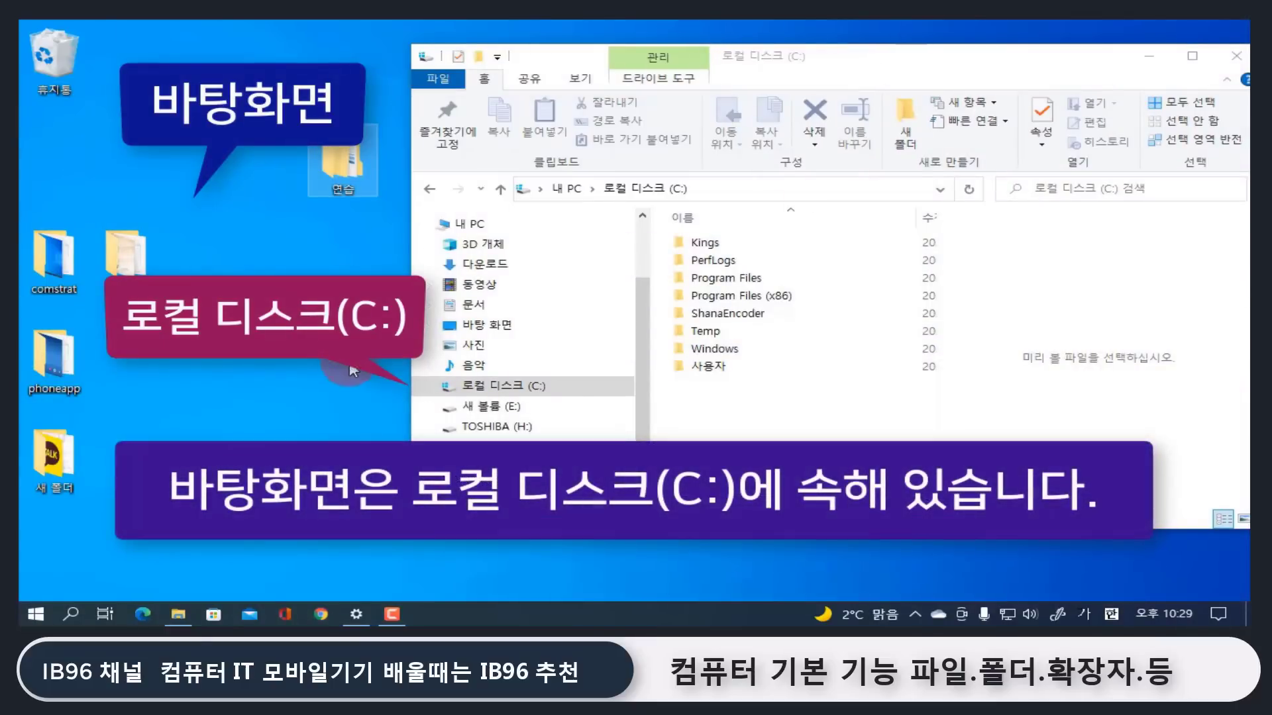
click(506, 388)
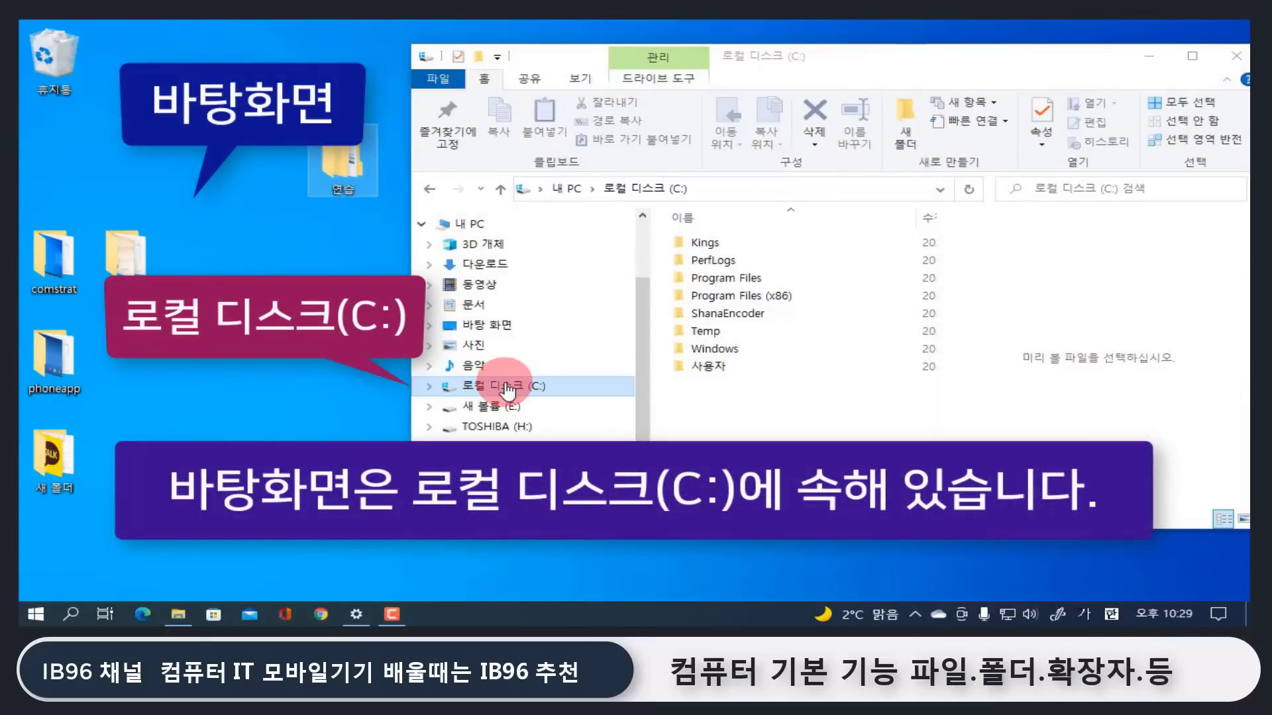
click(452, 337)
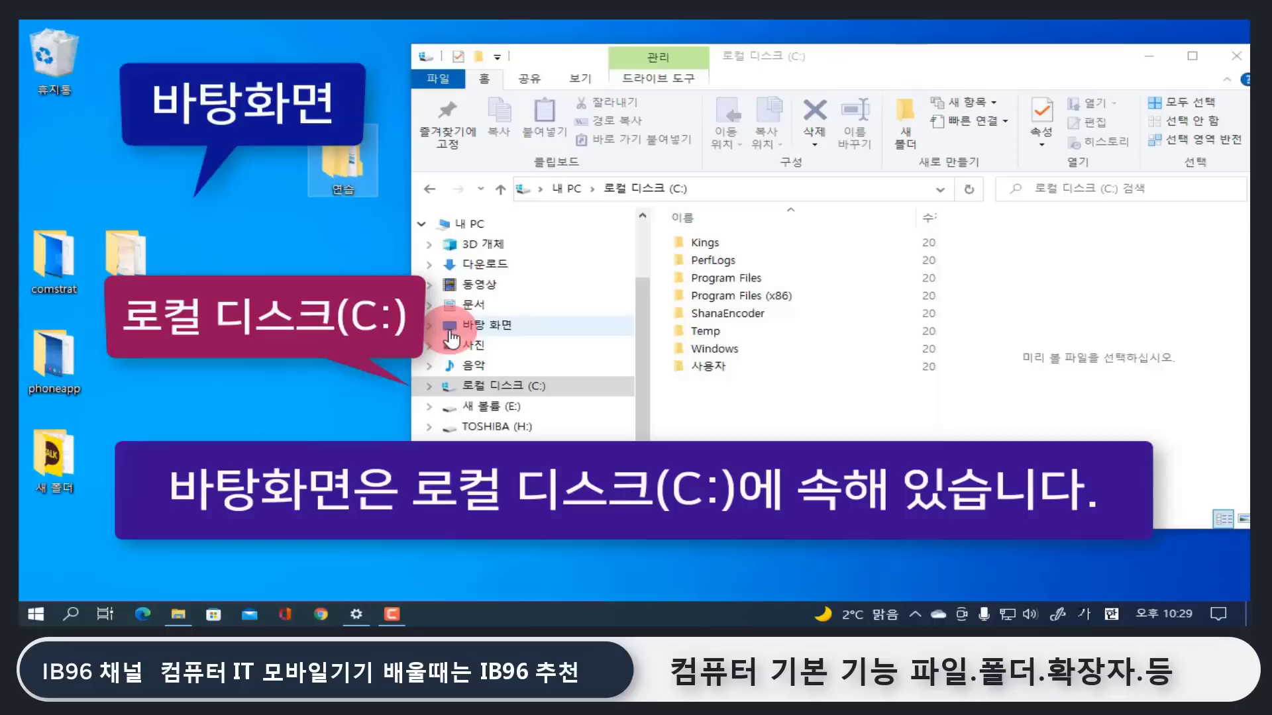
Expand 로컬 디스크 (C:) and its 사용자 folder in the folder tree and view the contents of 공용.
double_click(512, 391)
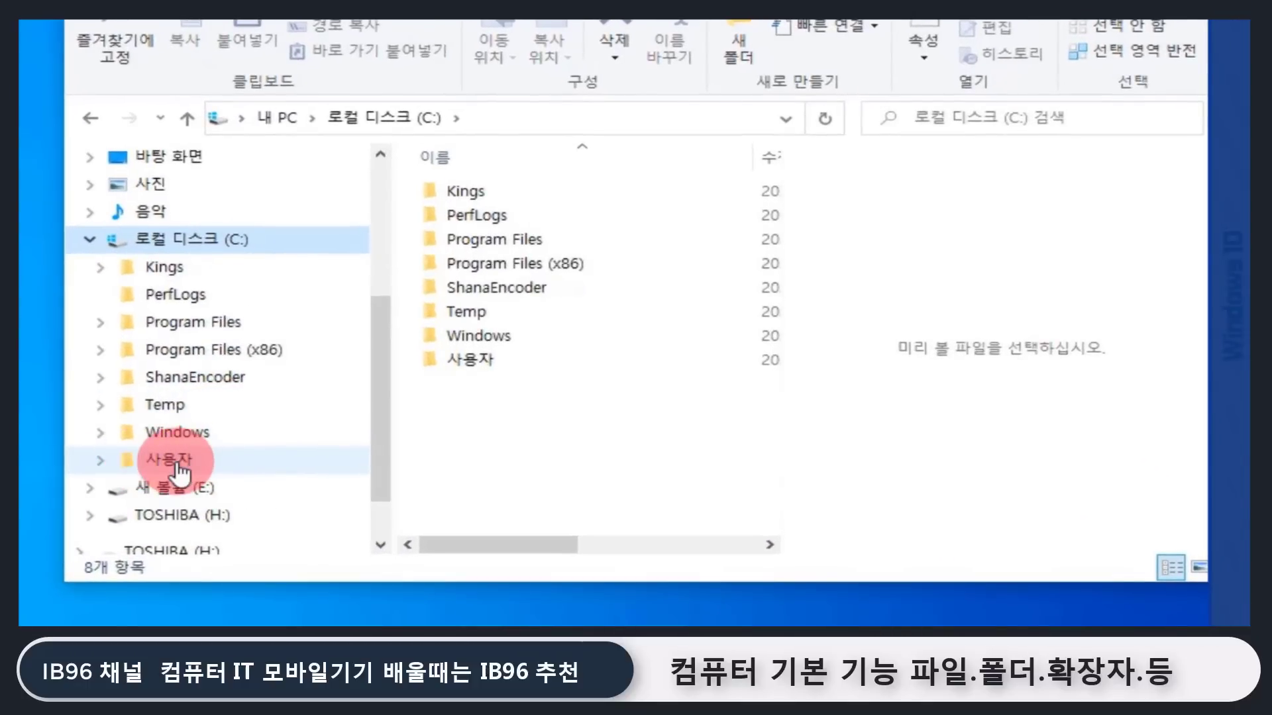
click(174, 464)
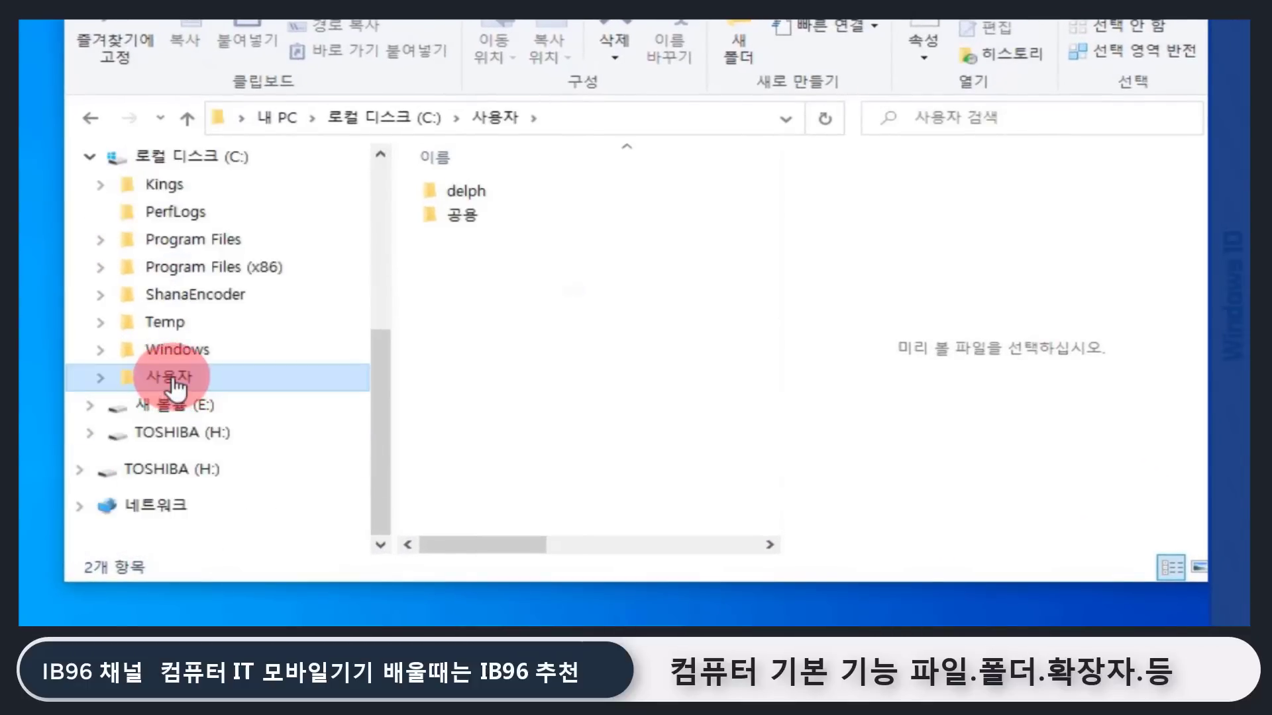
double_click(175, 381)
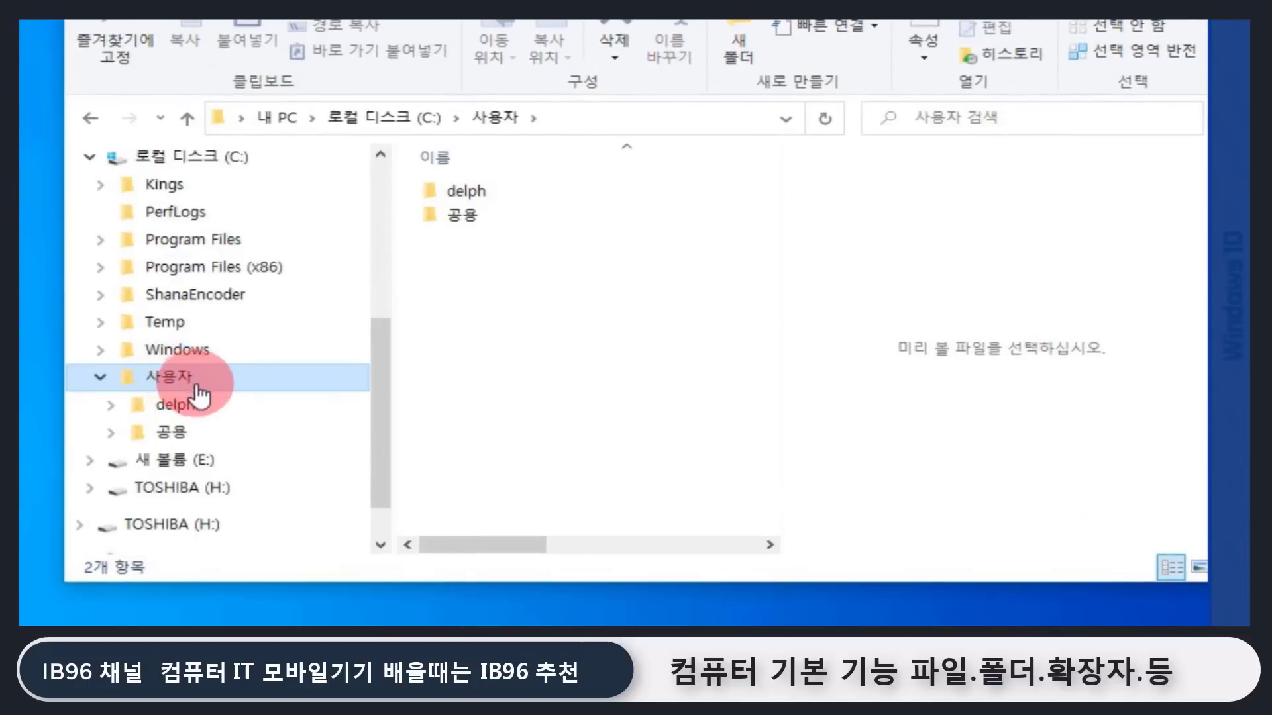
click(180, 432)
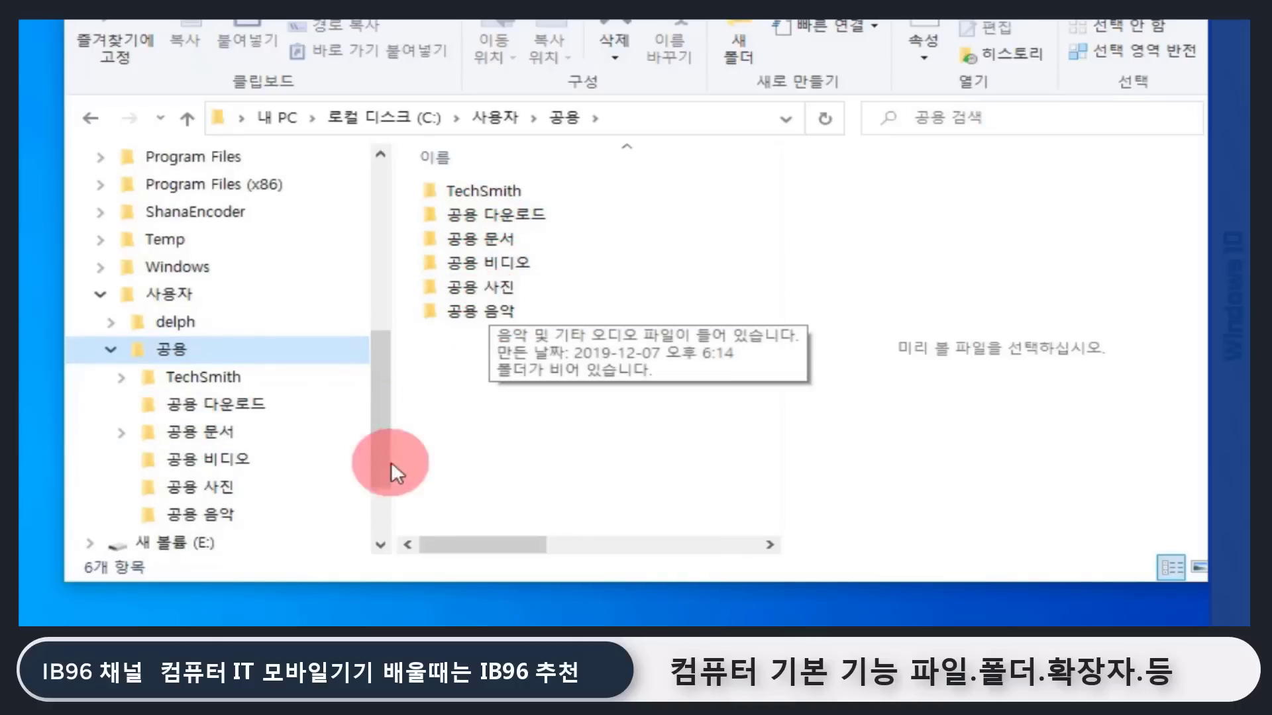
Locate 바탕 화면 inside the personal account folder under 사용자 and collapse the expanded branches up to 사용자.
click(111, 348)
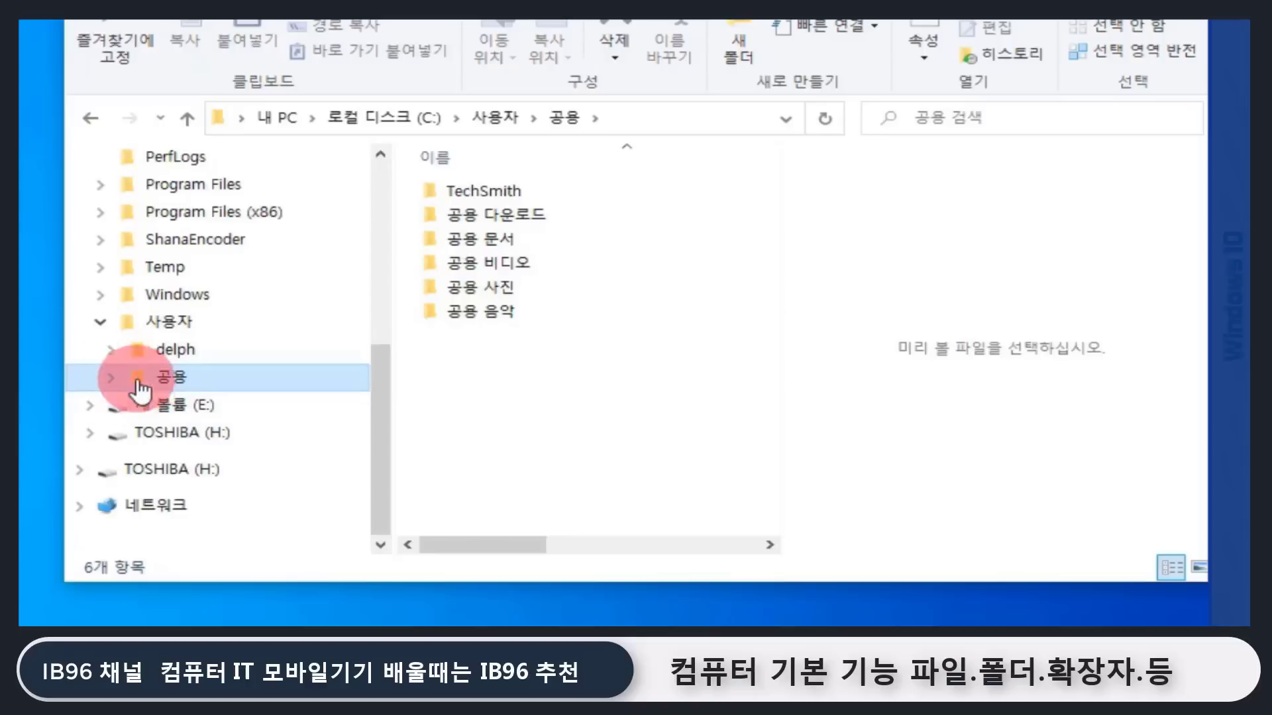
click(109, 348)
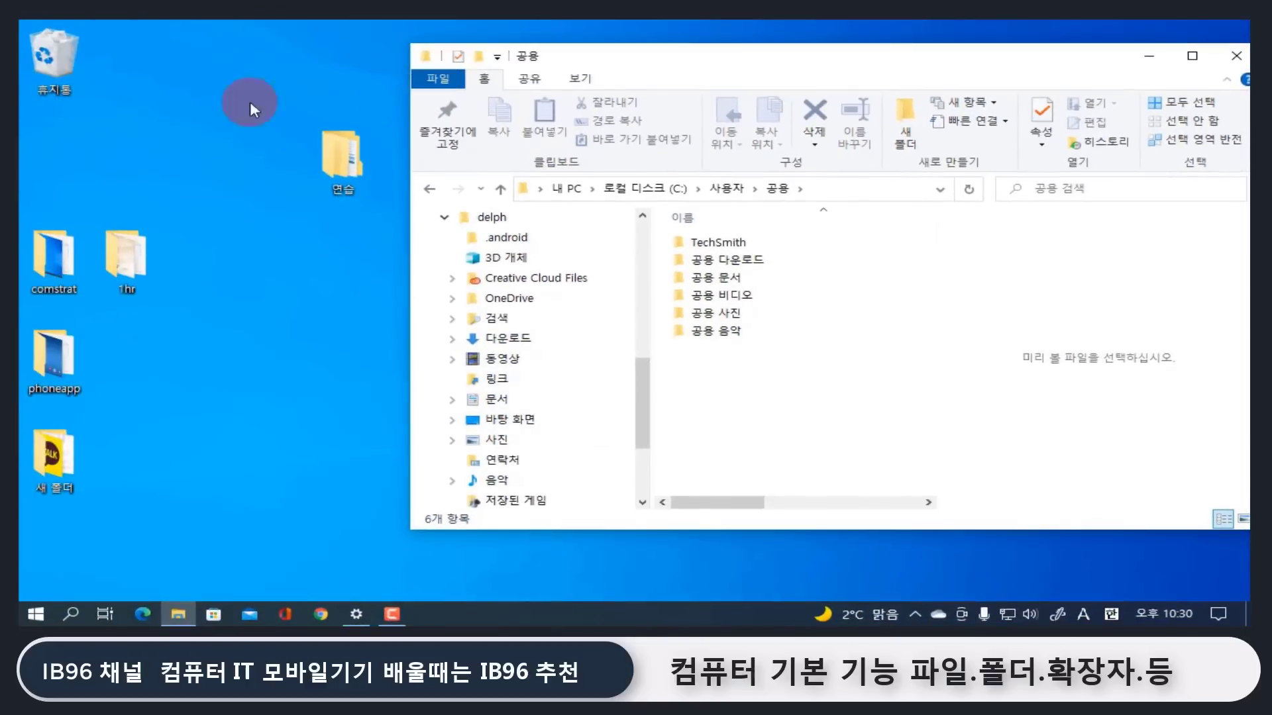
click(502, 427)
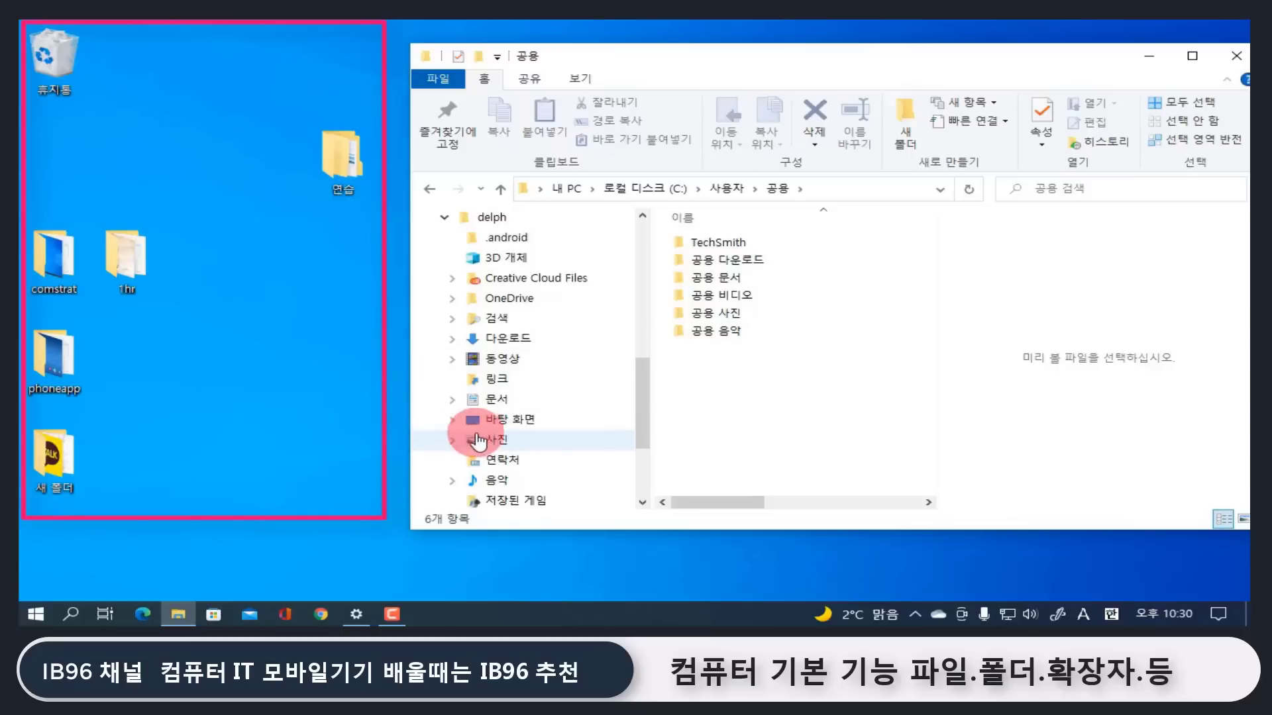
click(457, 421)
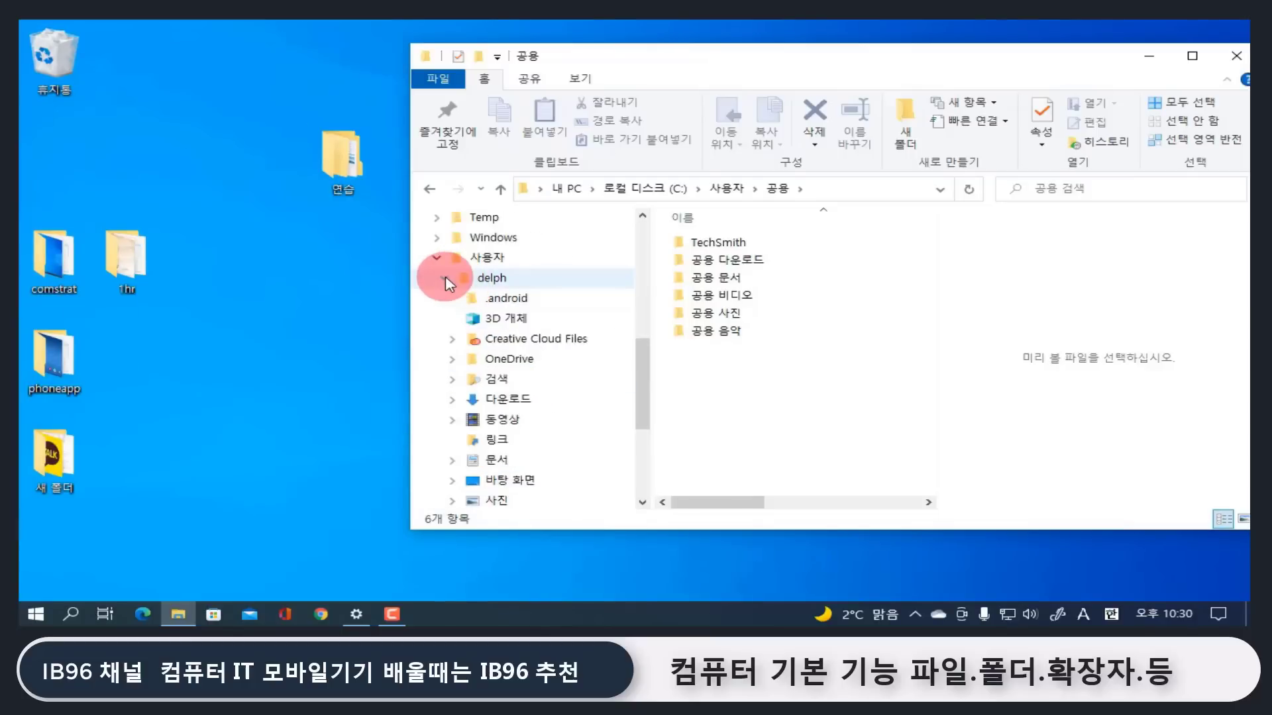
click(440, 276)
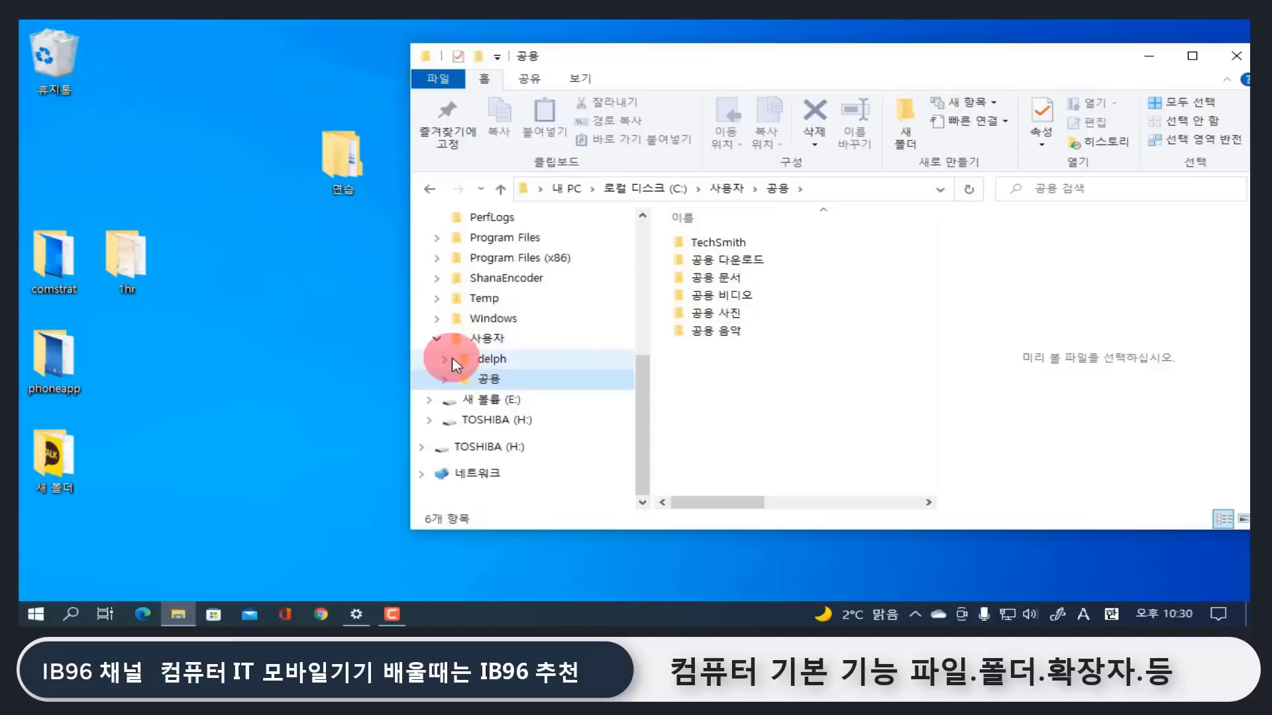
click(437, 338)
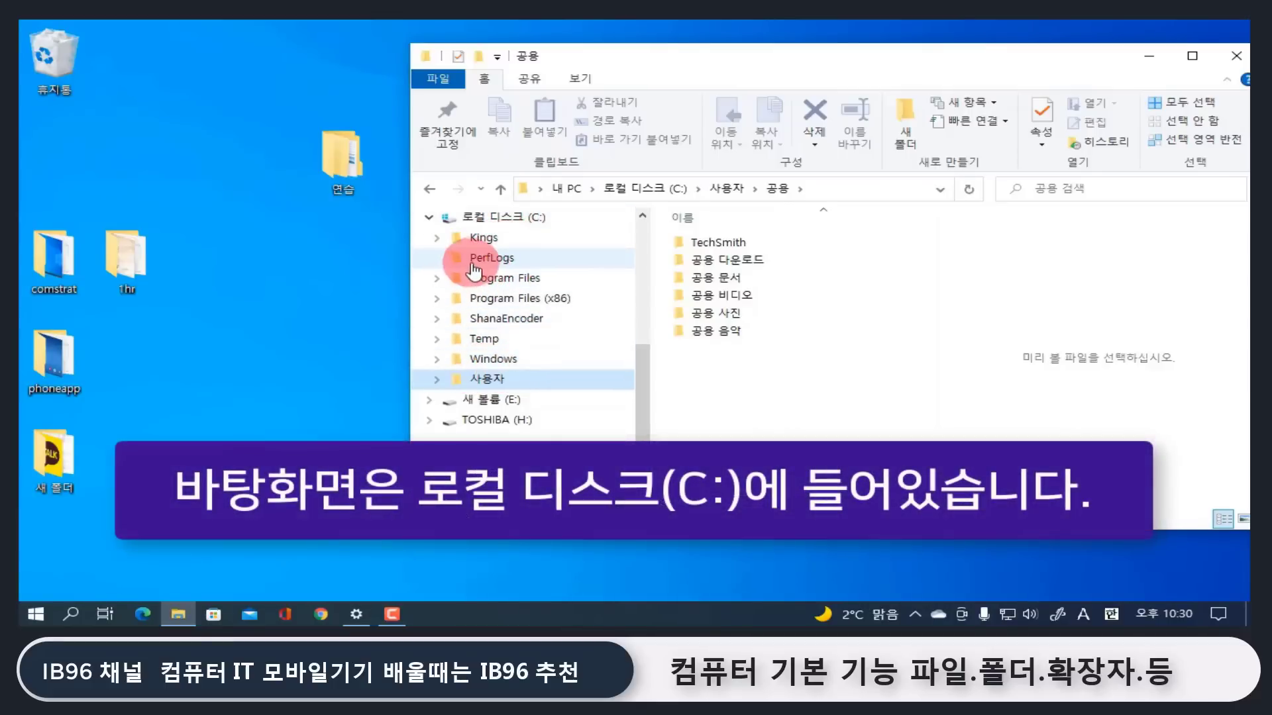
Move the 연습 folder from the desktop into the root of 로컬 디스크 (C:).
click(348, 157)
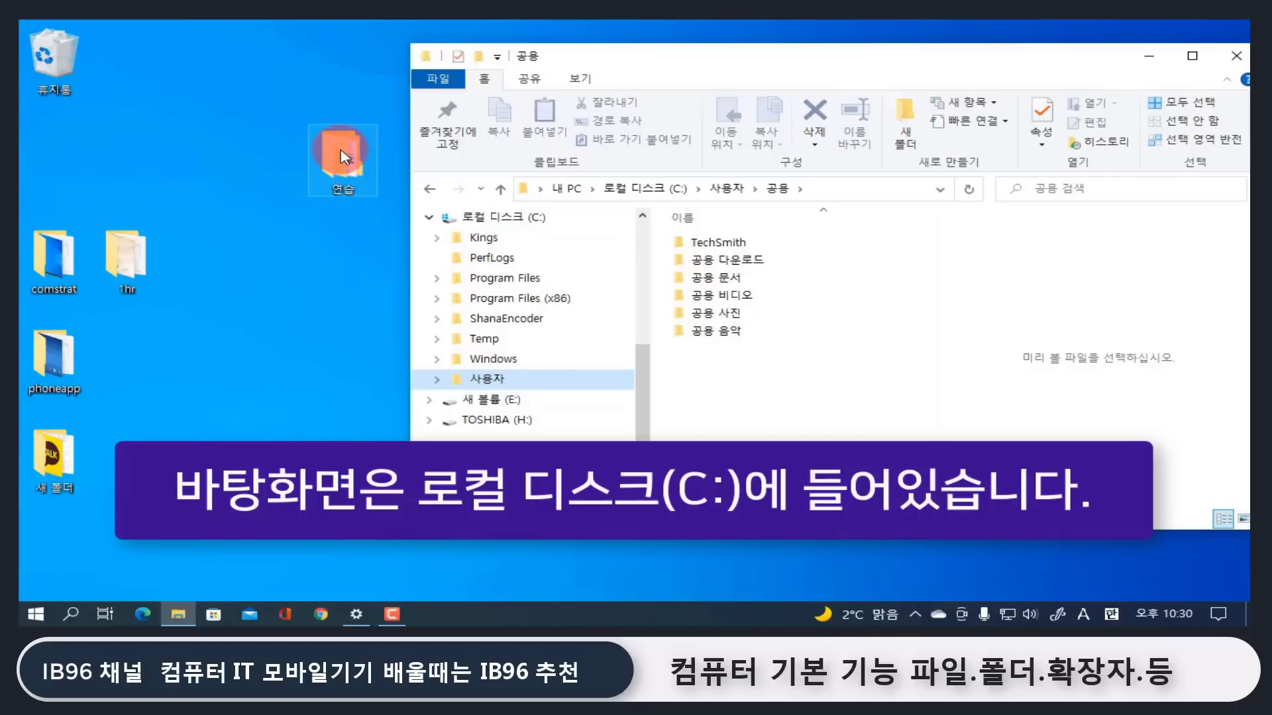
click(343, 163)
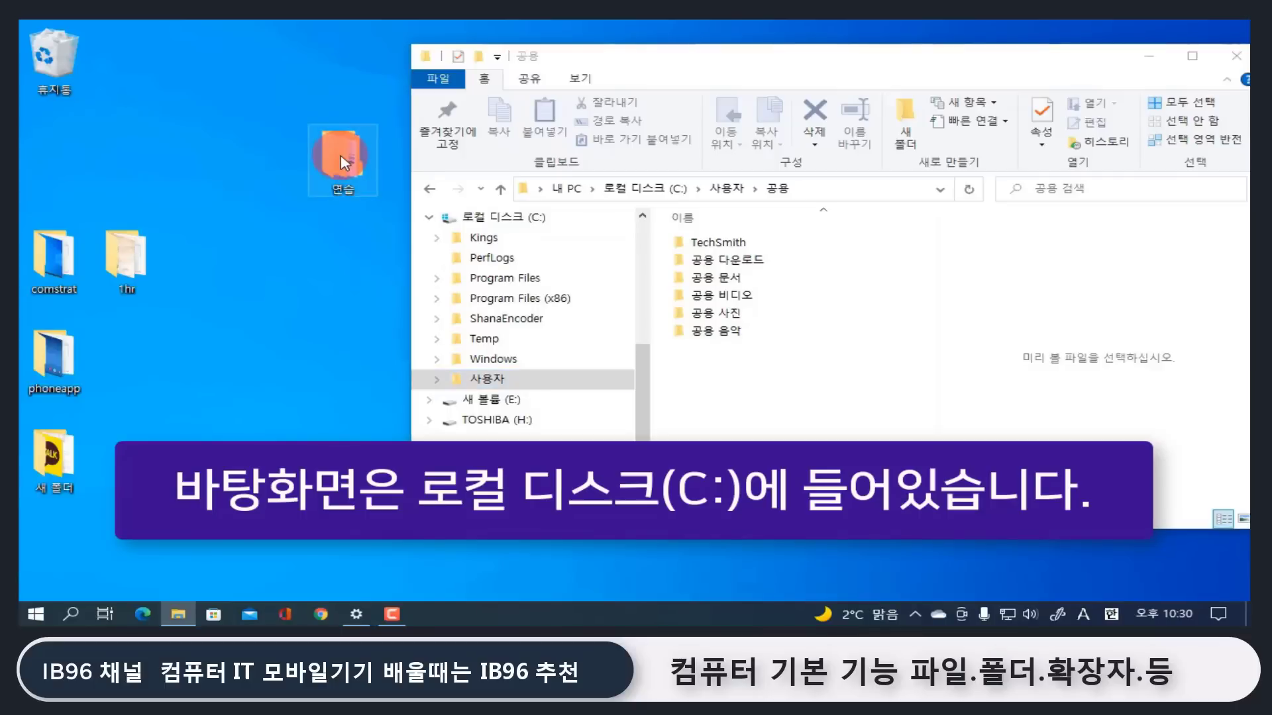
drag(343, 163, 530, 311)
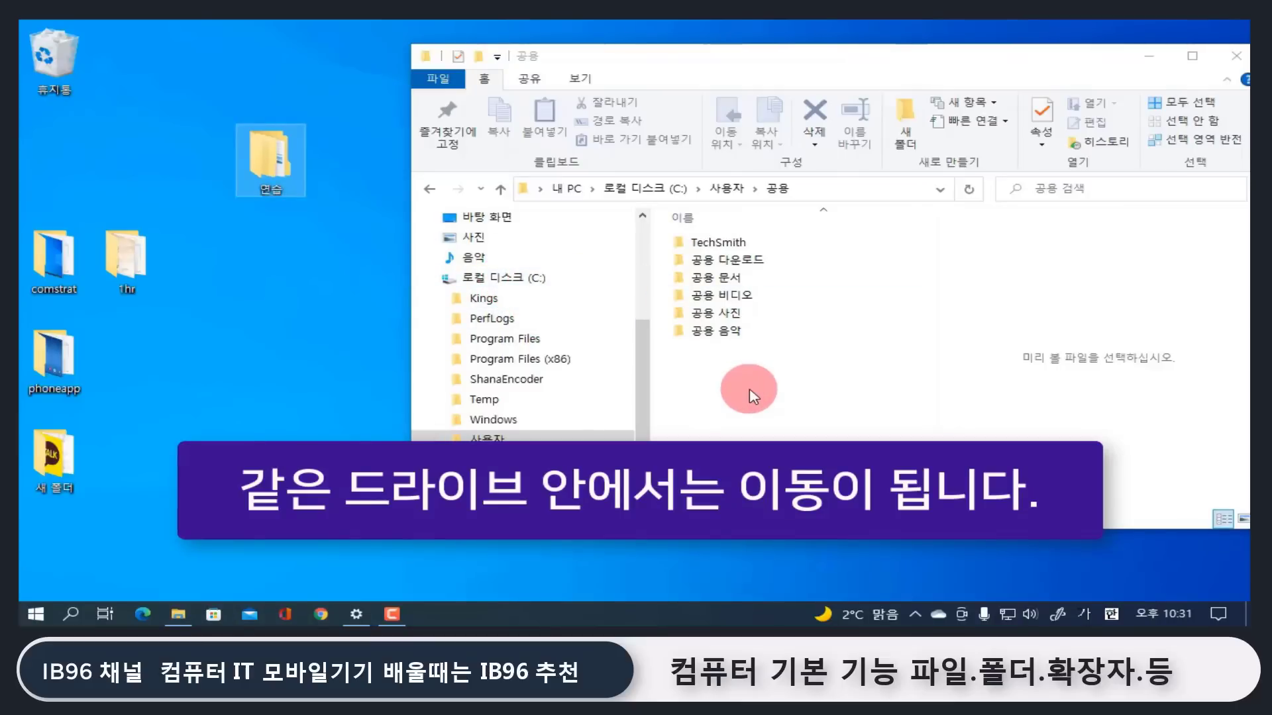
click(511, 277)
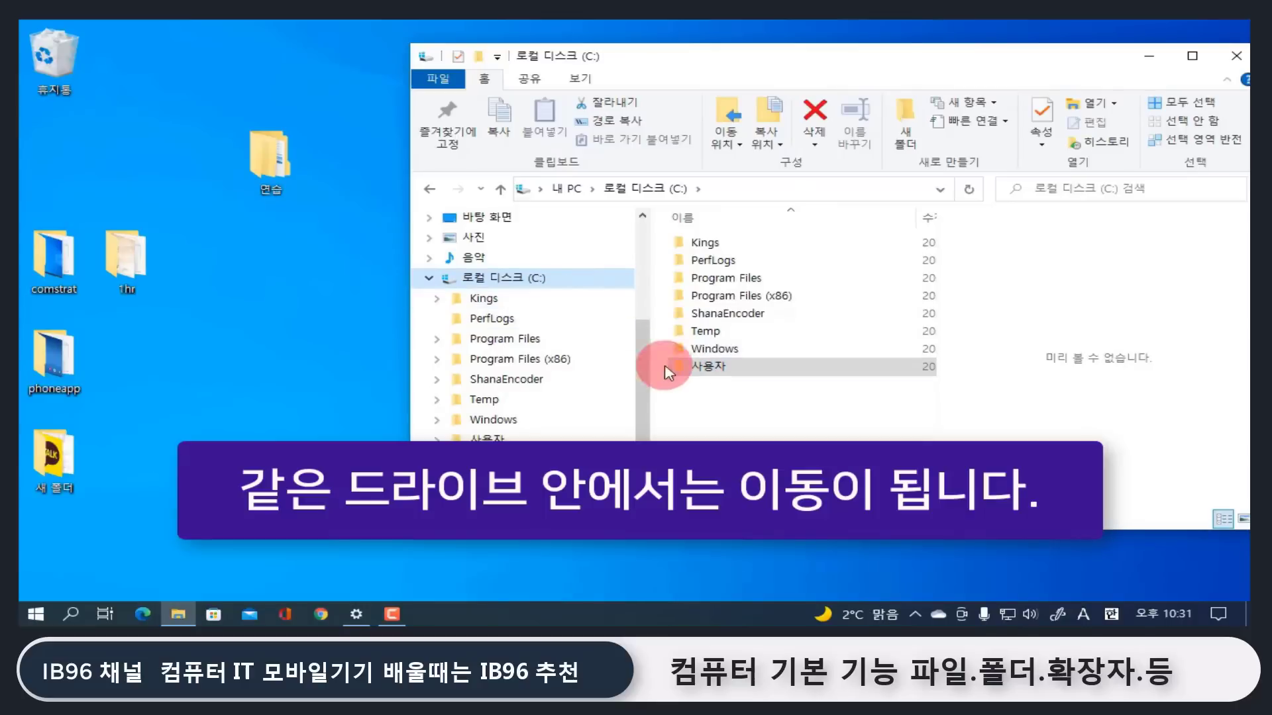
click(705, 369)
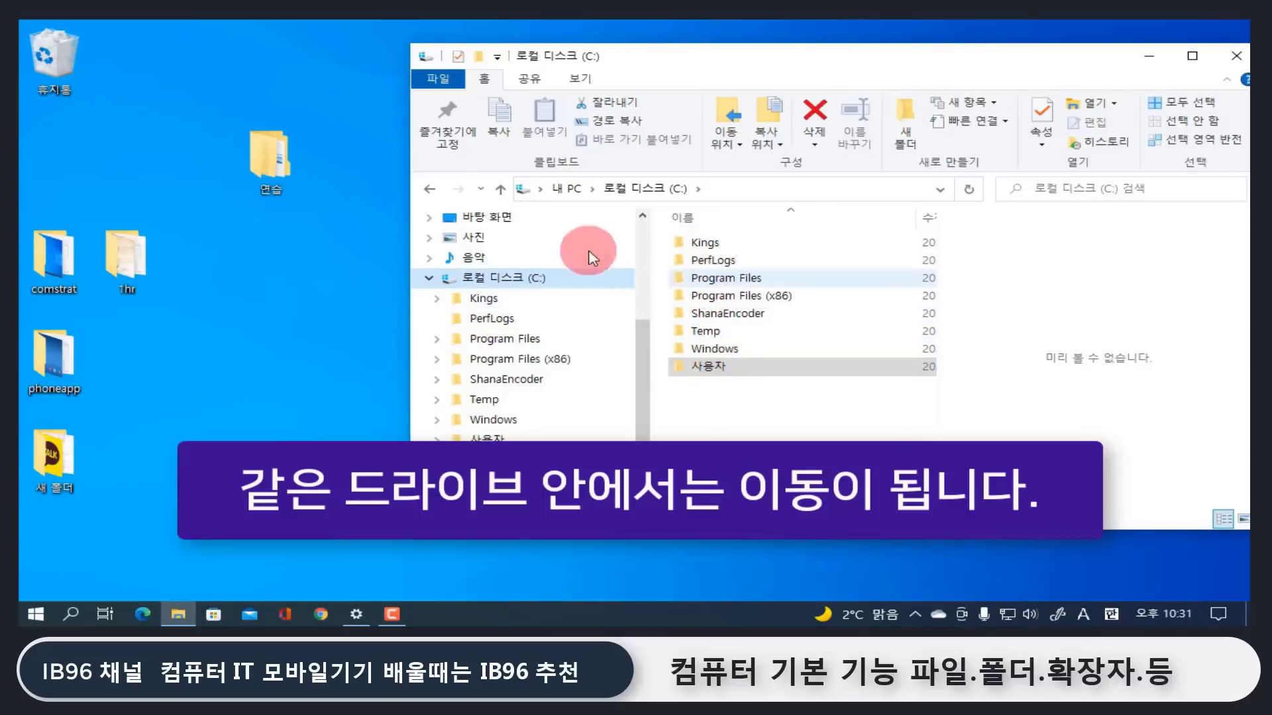
drag(268, 160, 769, 423)
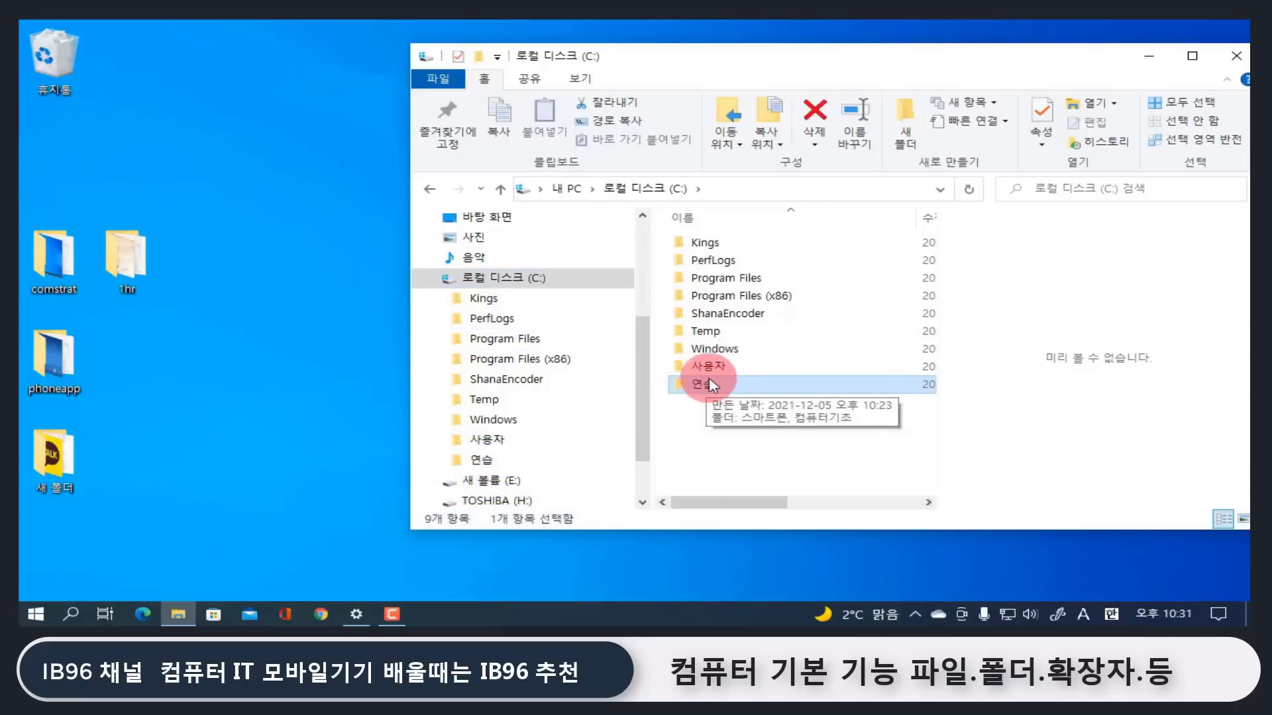
Open the 바탕 화면 folder through 사용자 and the personal account folder on 로컬 디스크 (C:).
double_click(707, 367)
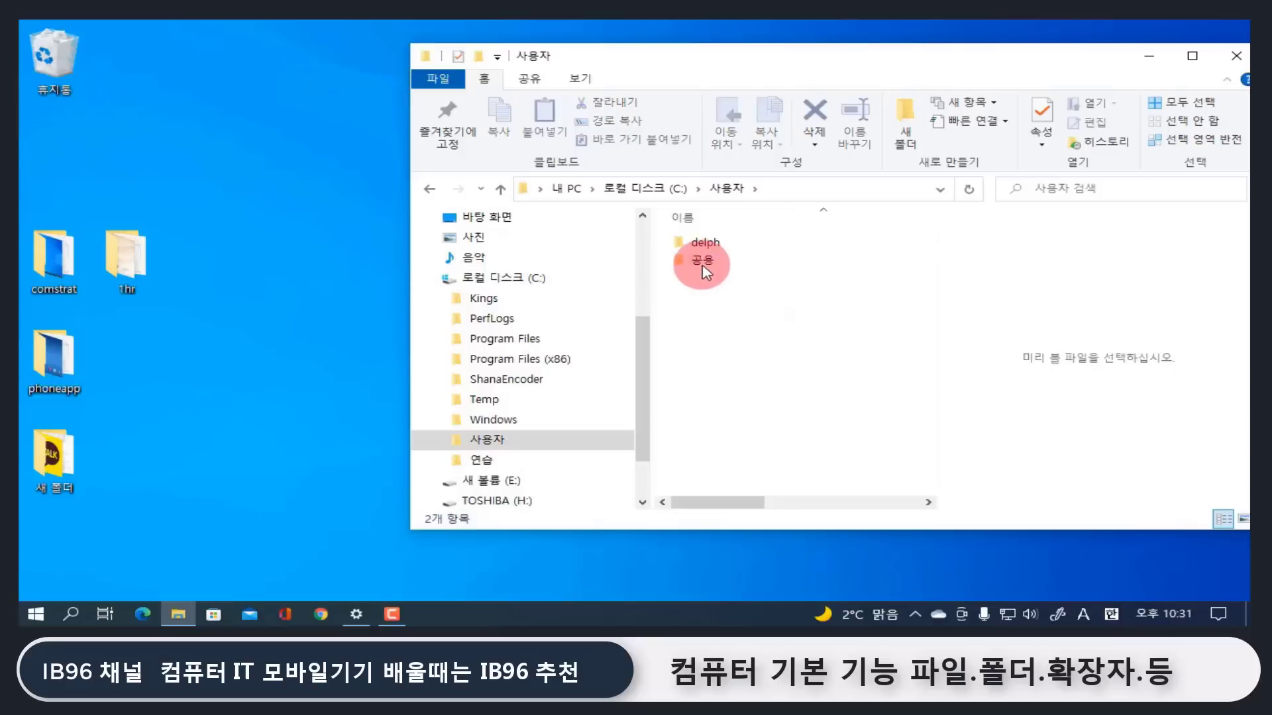
double_click(703, 243)
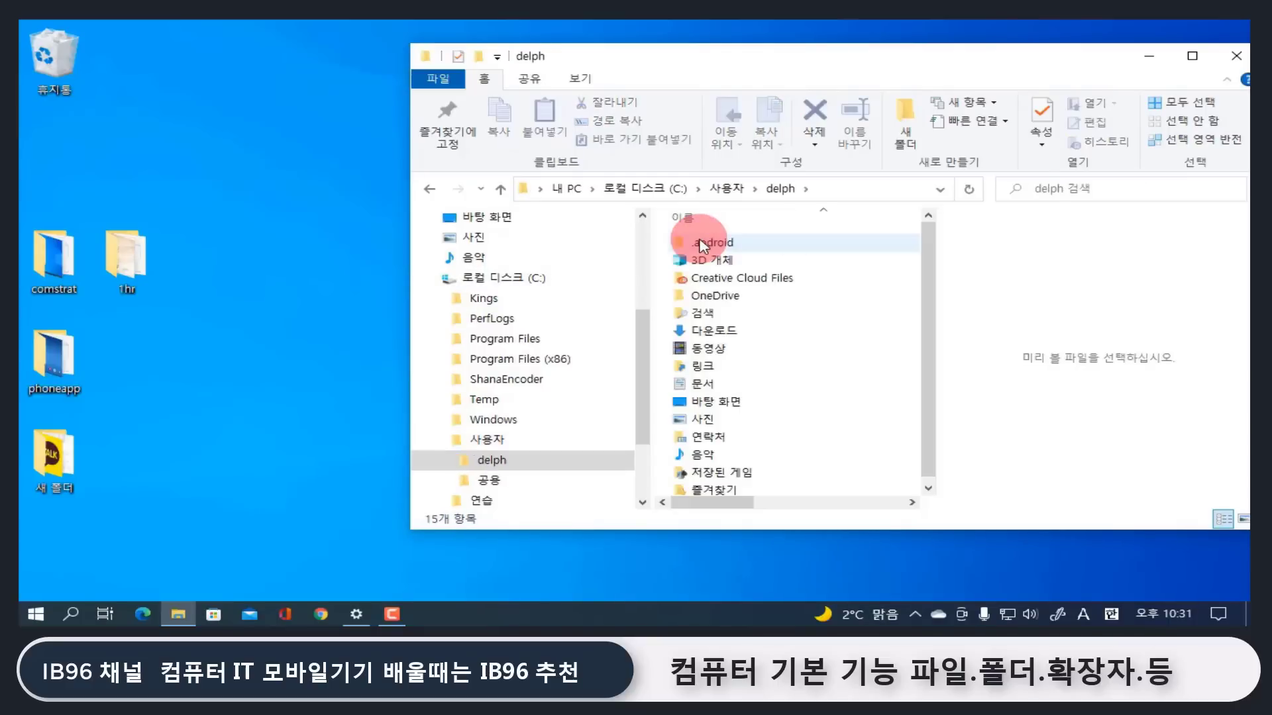
double_click(727, 403)
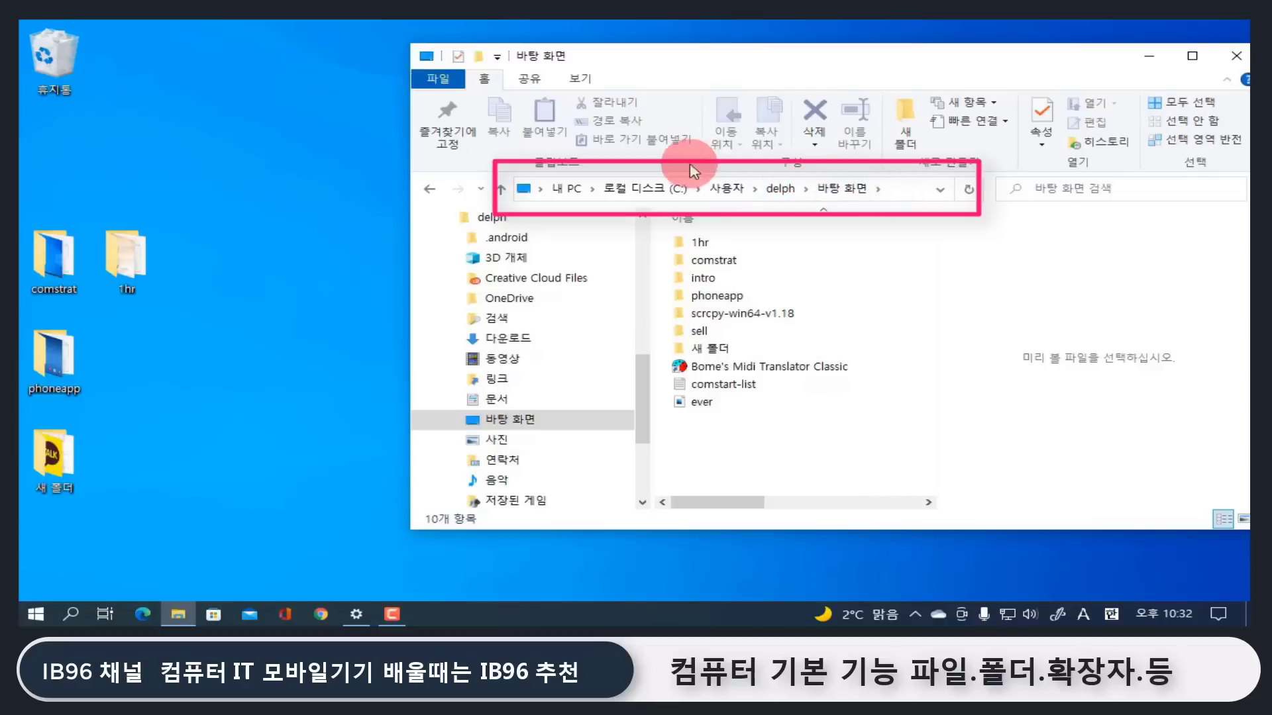
Return to 로컬 디스크 (C:) and move the 연습 folder from there back onto the desktop.
click(640, 188)
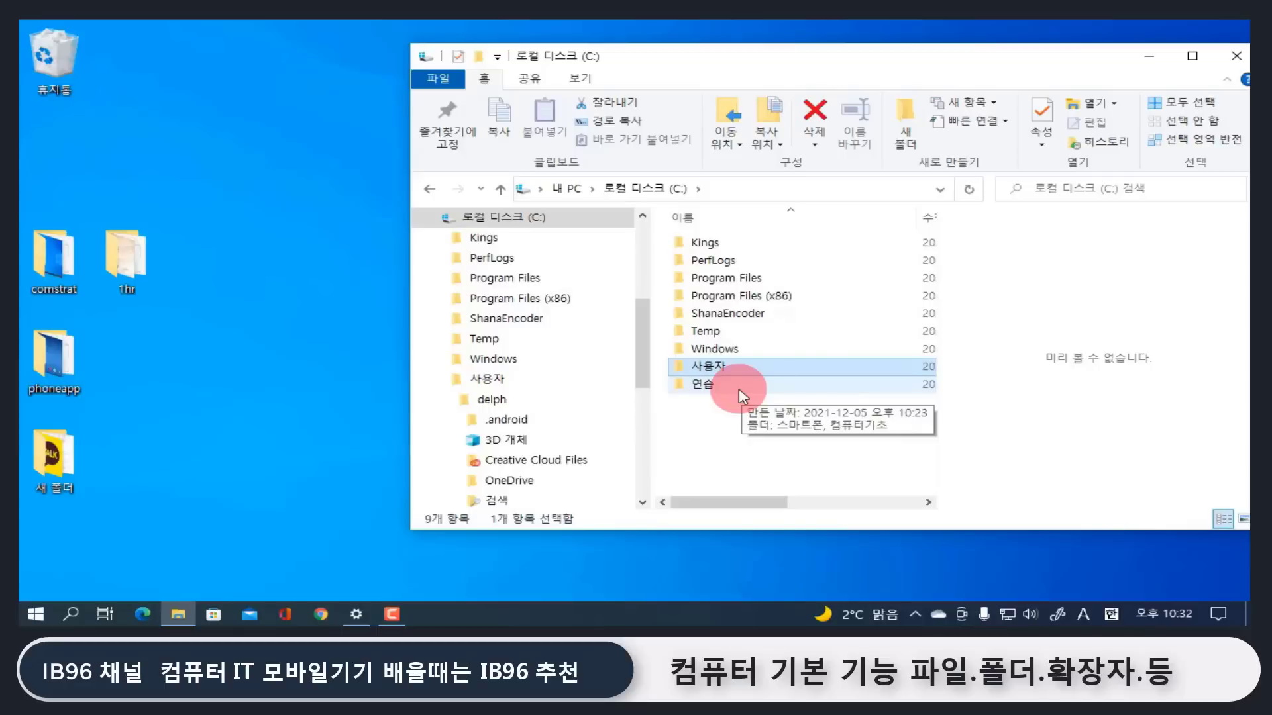
drag(701, 384, 252, 337)
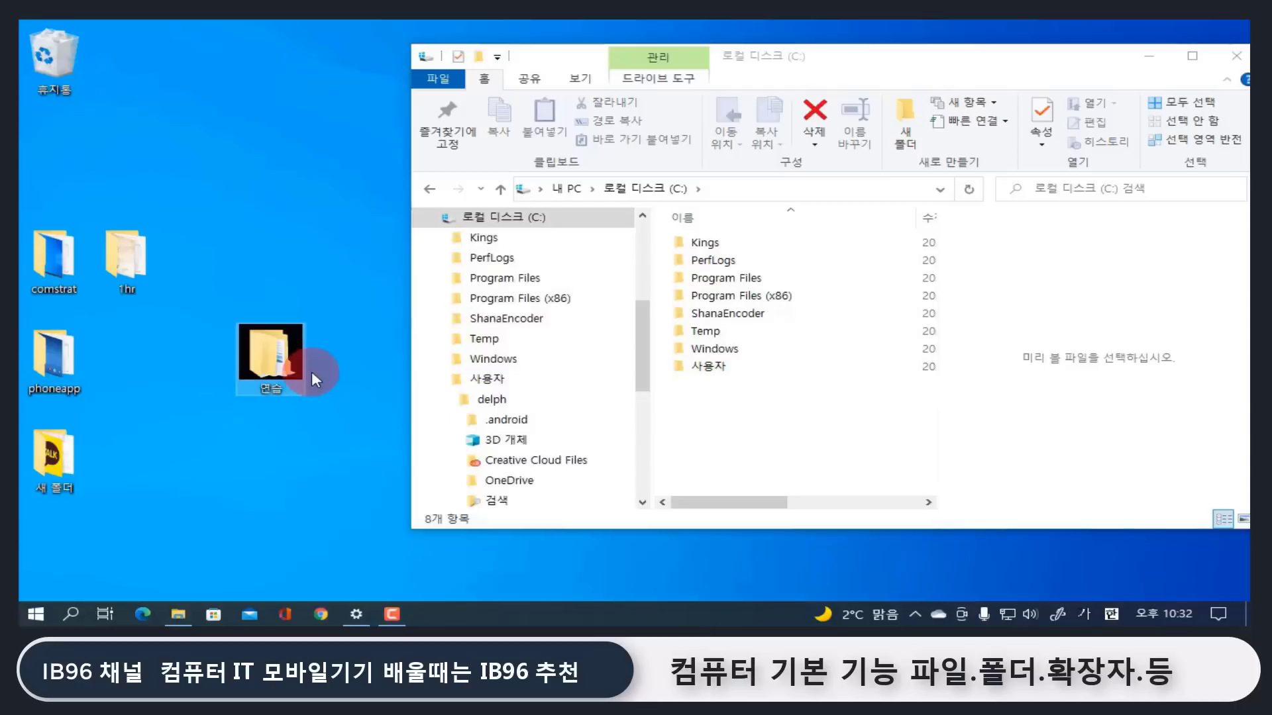
click(723, 421)
Open 새 볼륨 (E:) and copy the 연습 folder from the desktop into its root.
scroll(596, 363, up, 2)
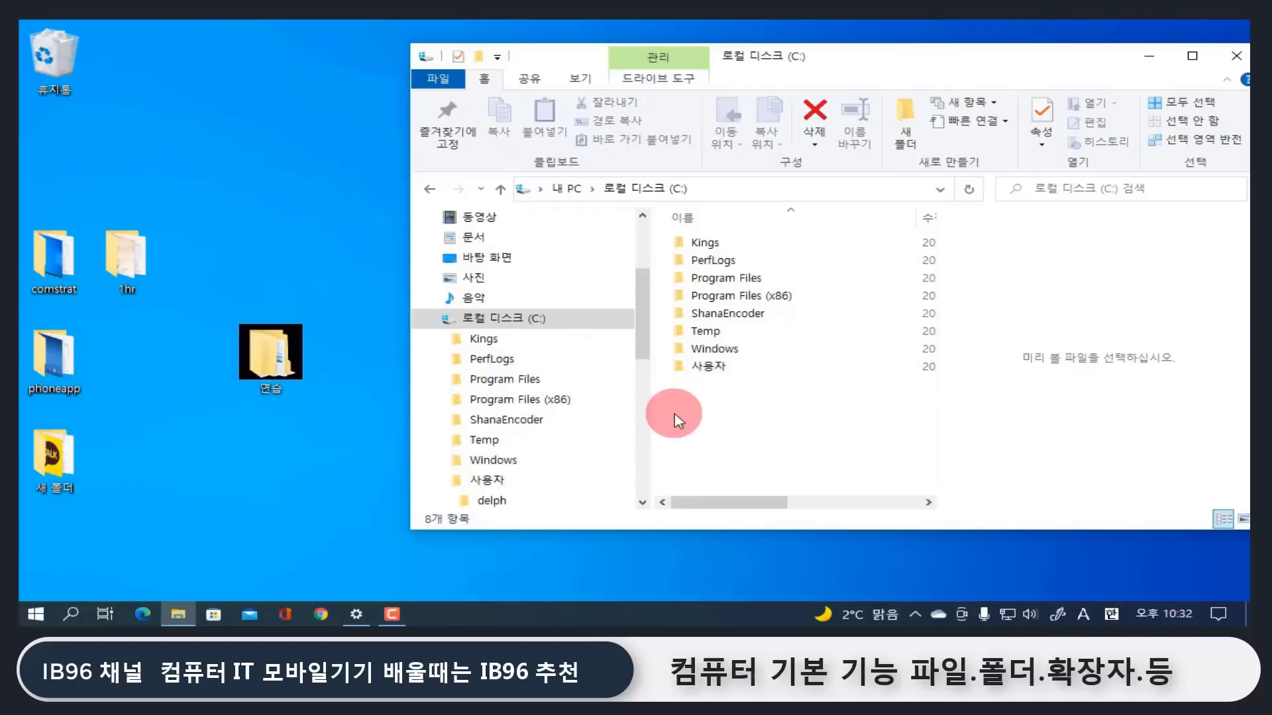
click(428, 319)
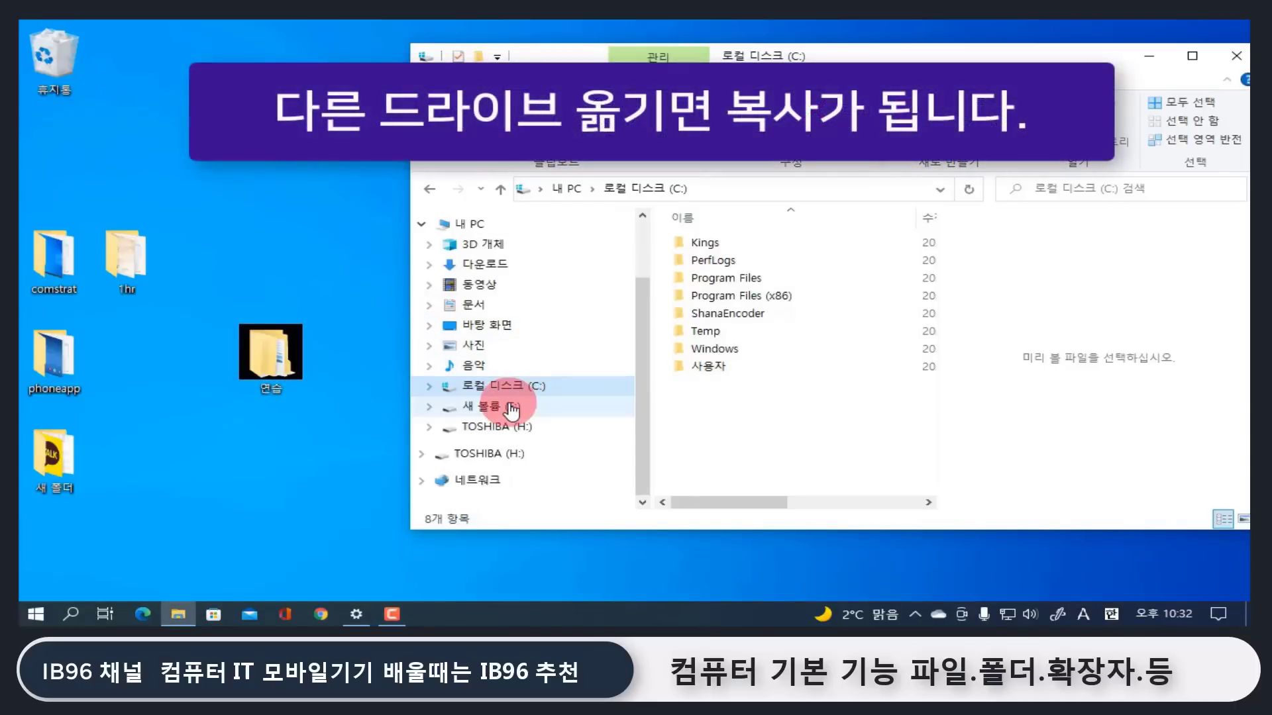
click(511, 408)
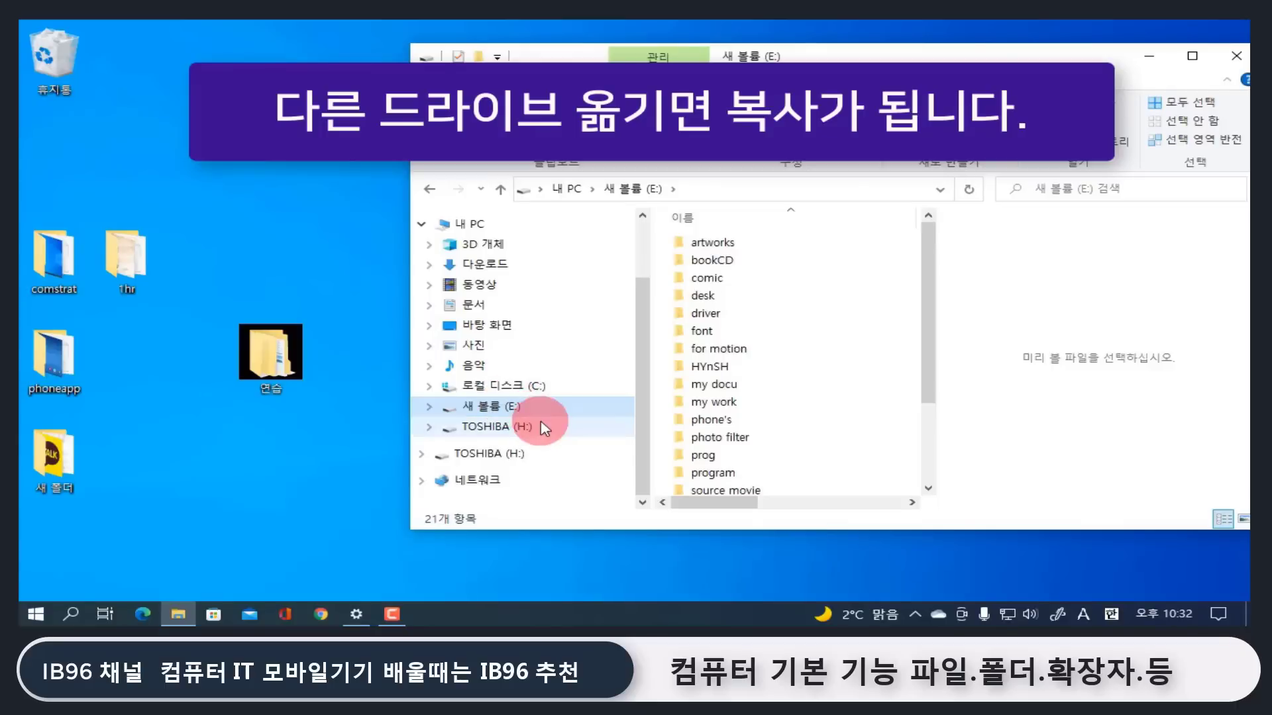
scroll(678, 424, down, 2)
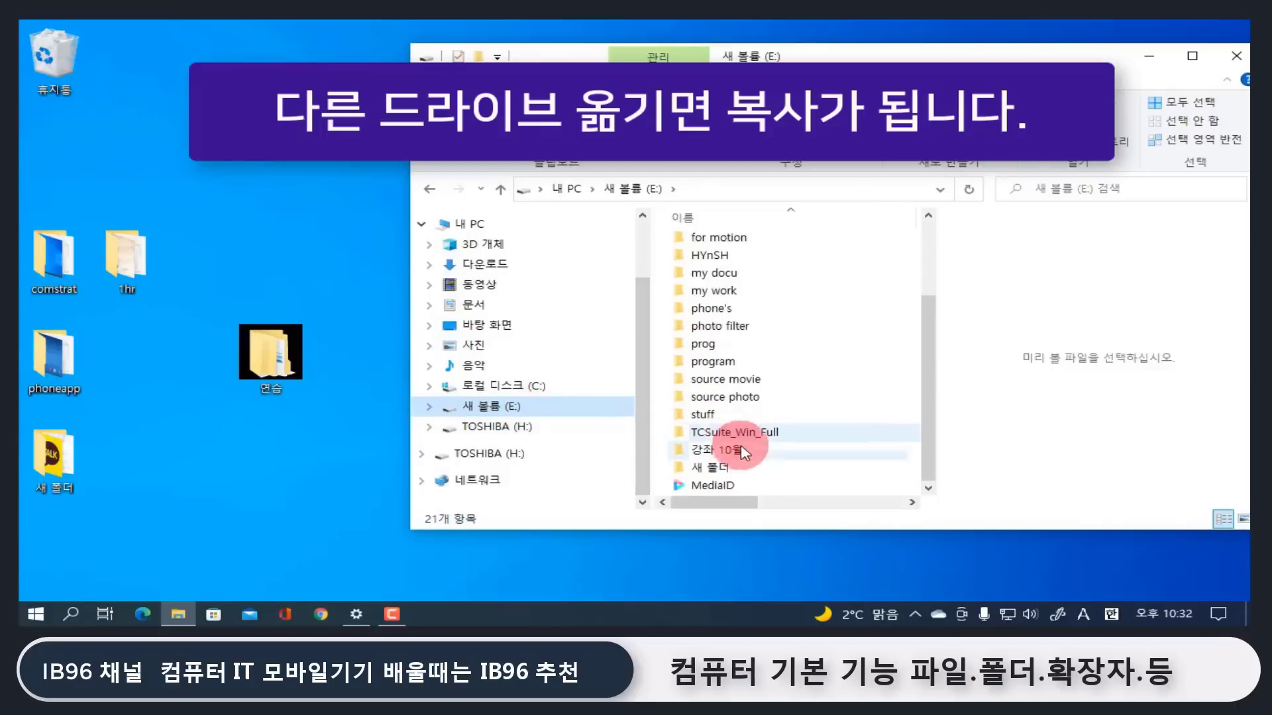
click(274, 361)
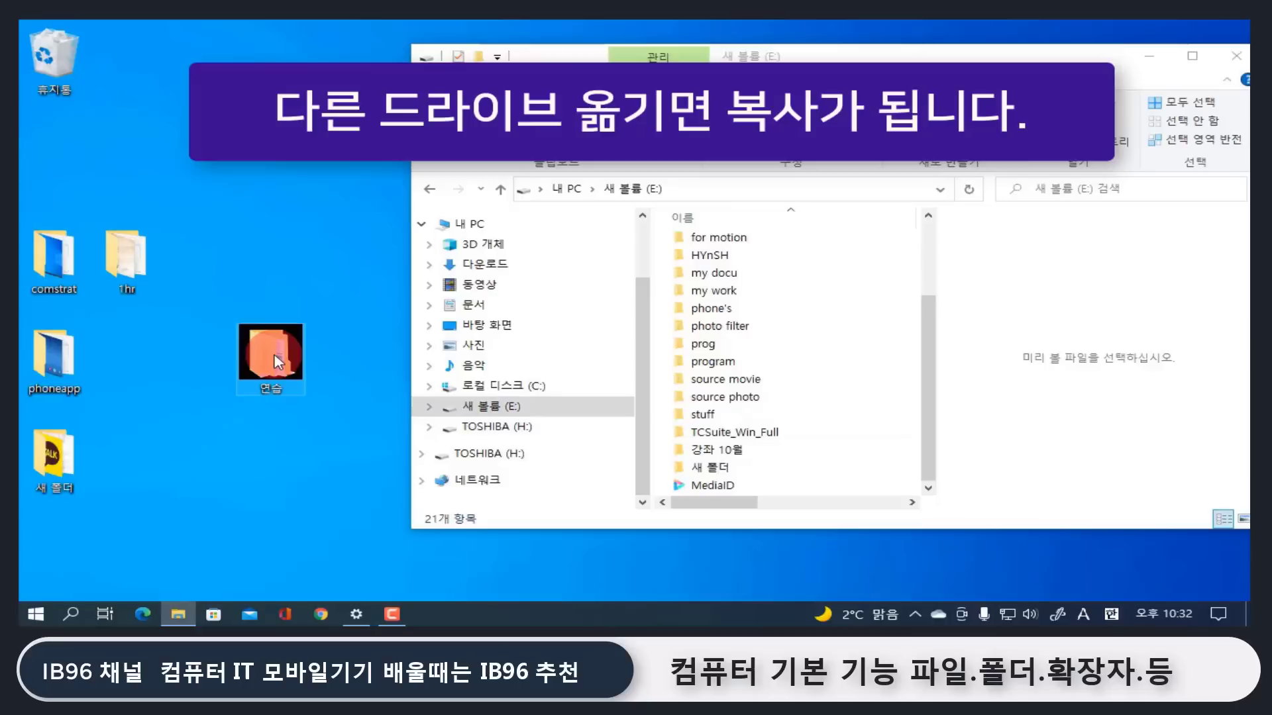
drag(278, 362, 779, 491)
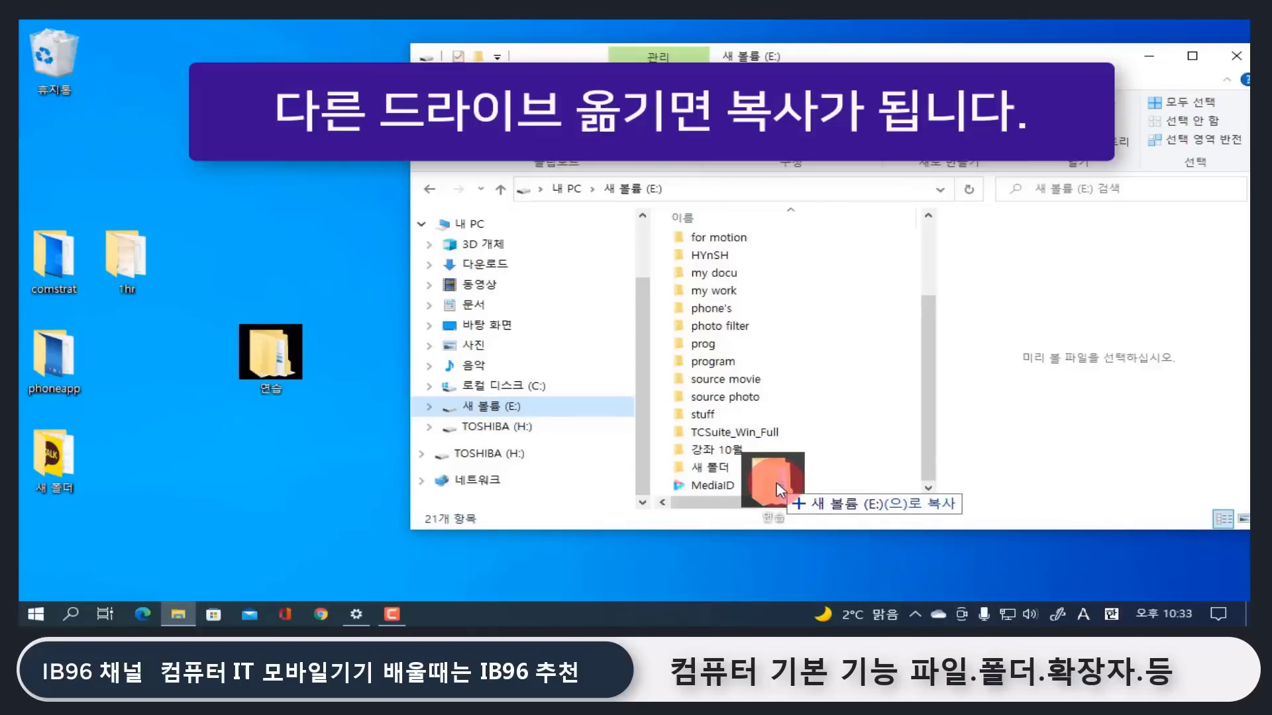
drag(777, 488, 777, 483)
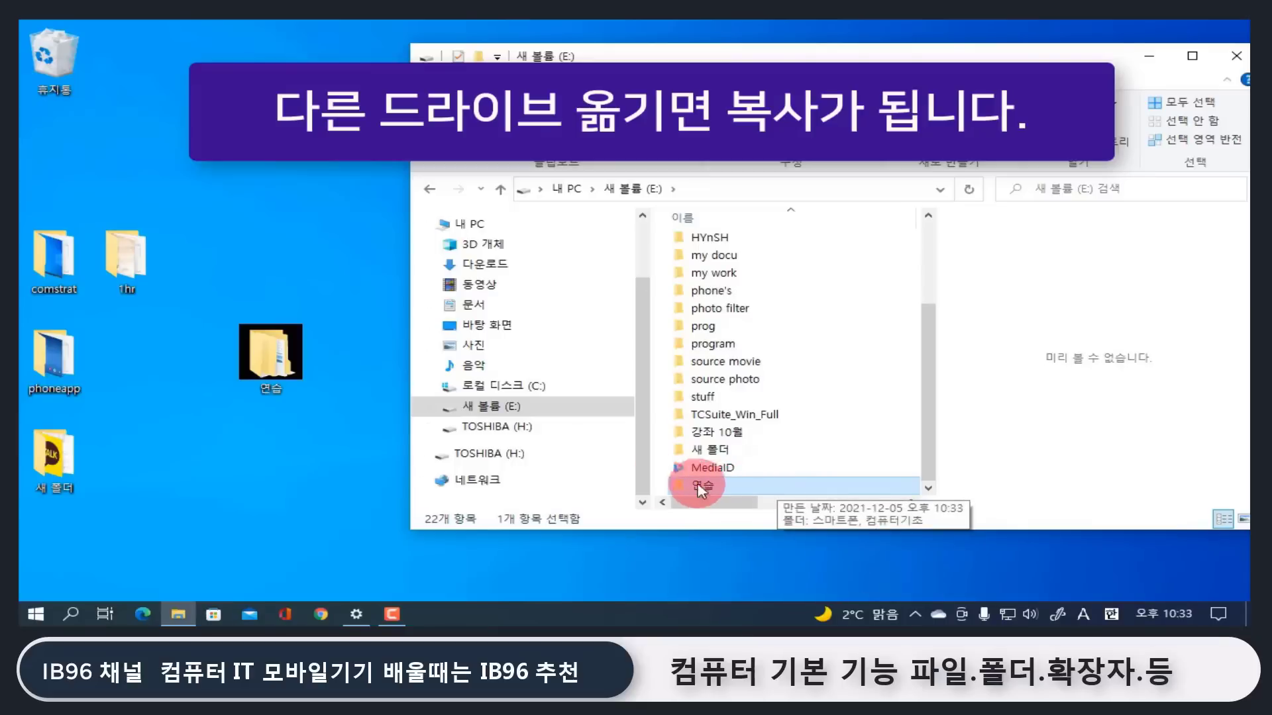
click(256, 382)
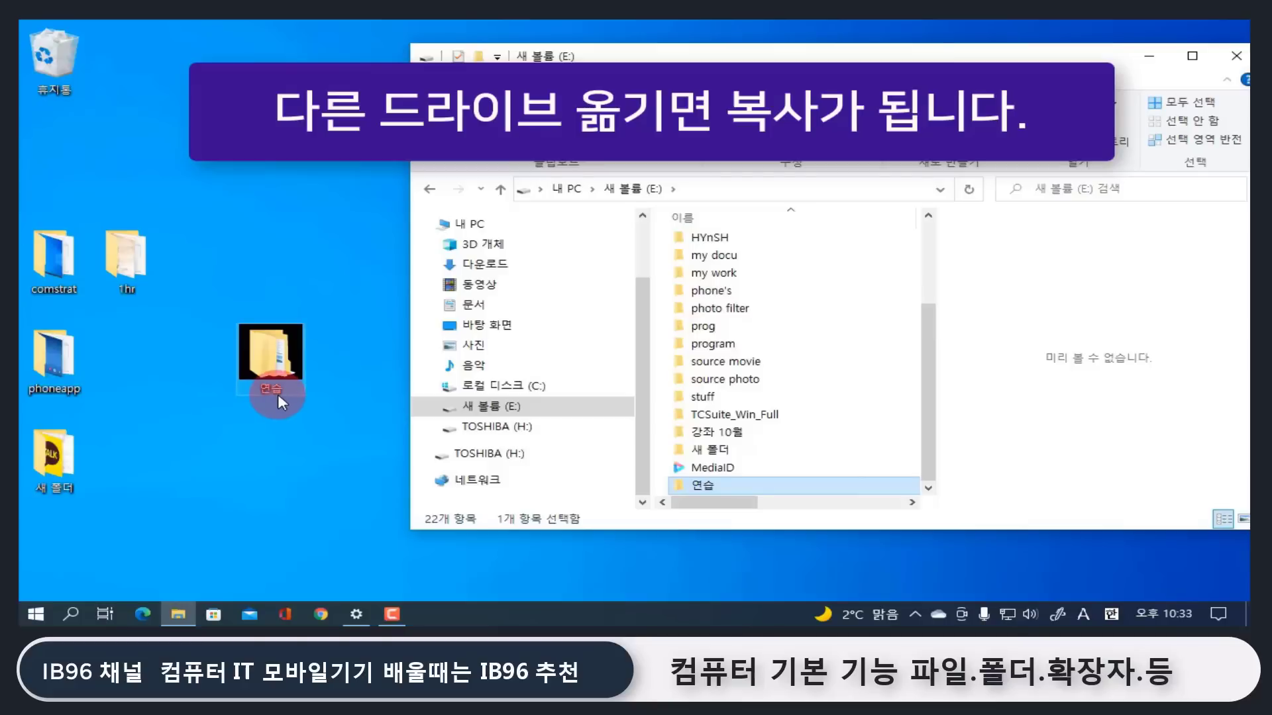
click(427, 410)
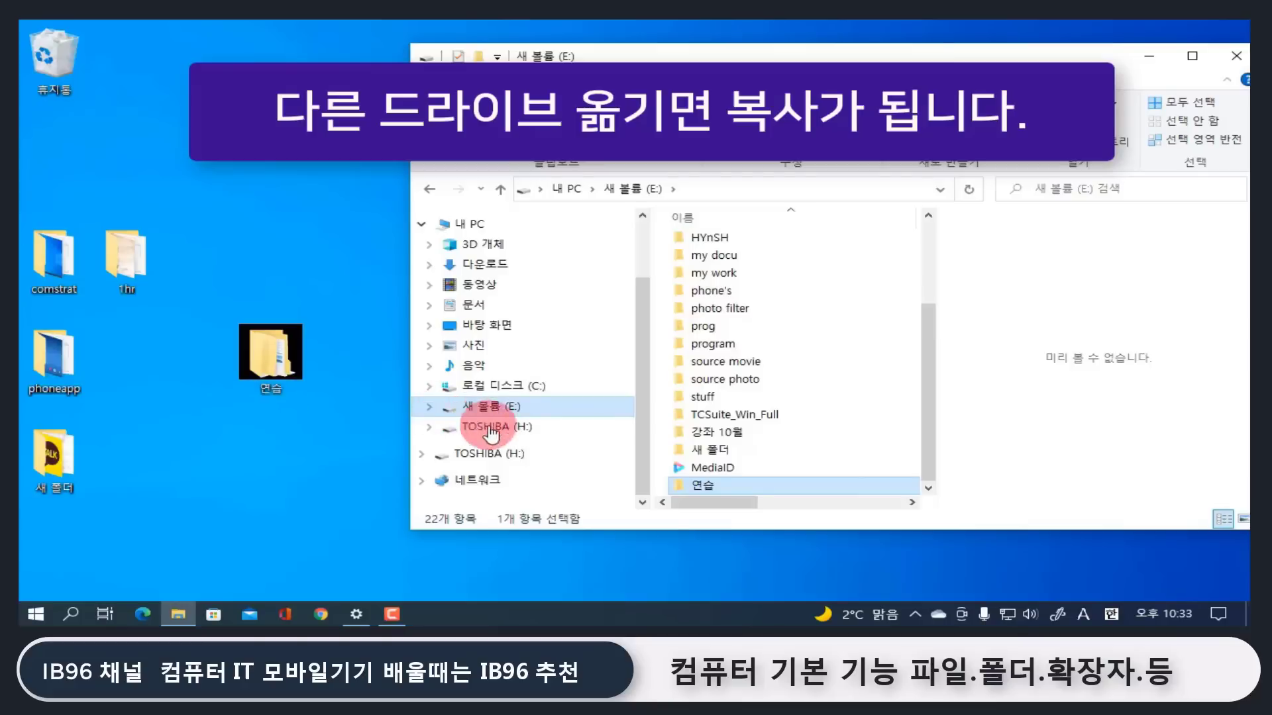
Delete the copied 연습 folder from 새 볼륨 (E:), confirming its move to the recycle bin.
click(703, 486)
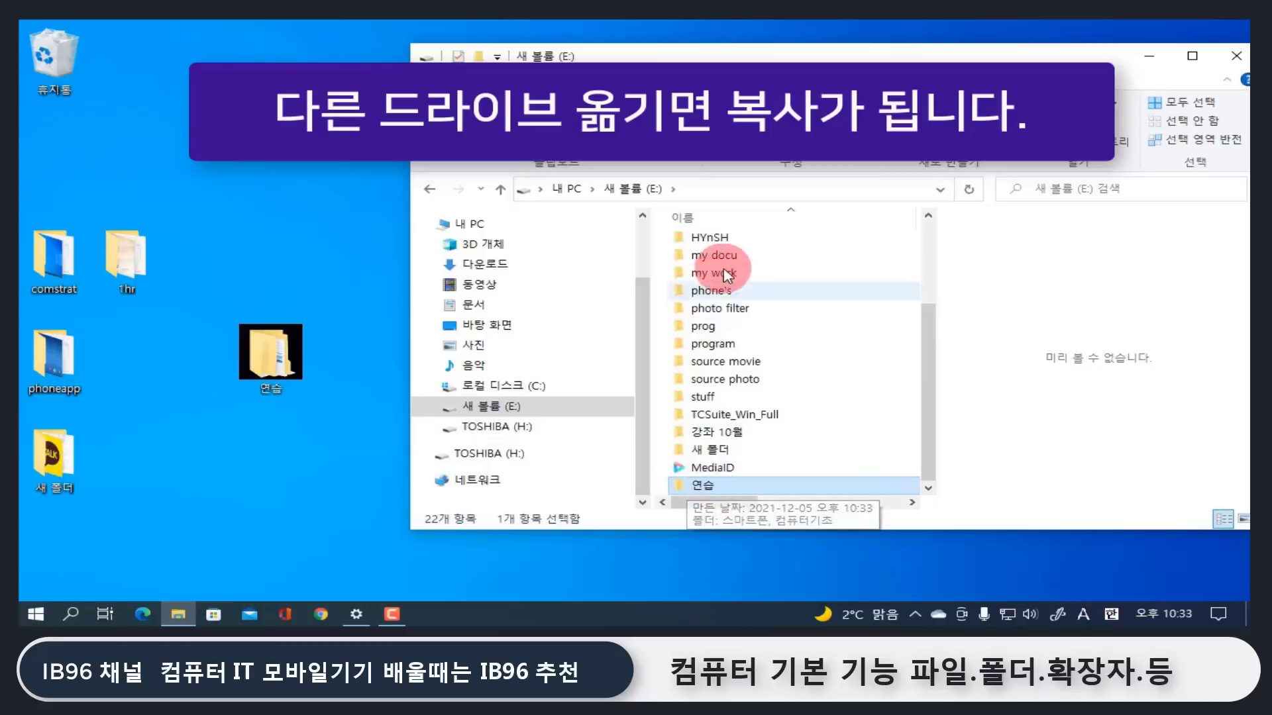
drag(677, 494, 276, 459)
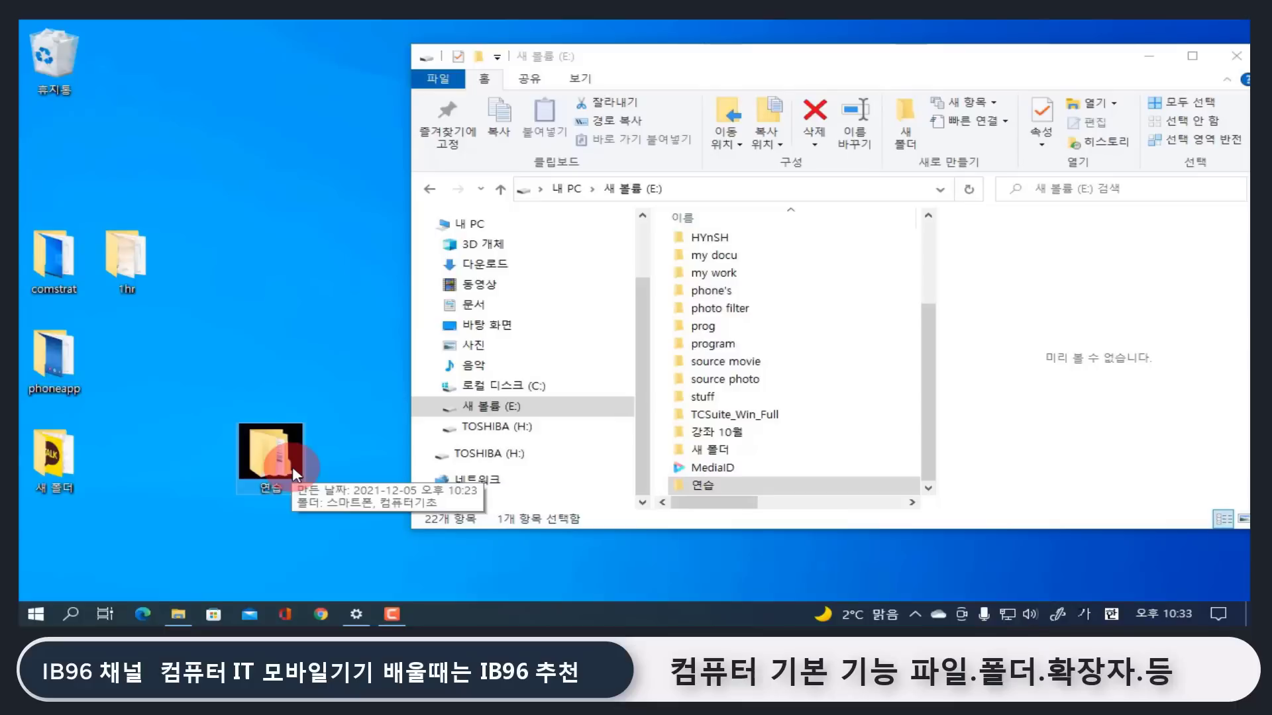
click(692, 485)
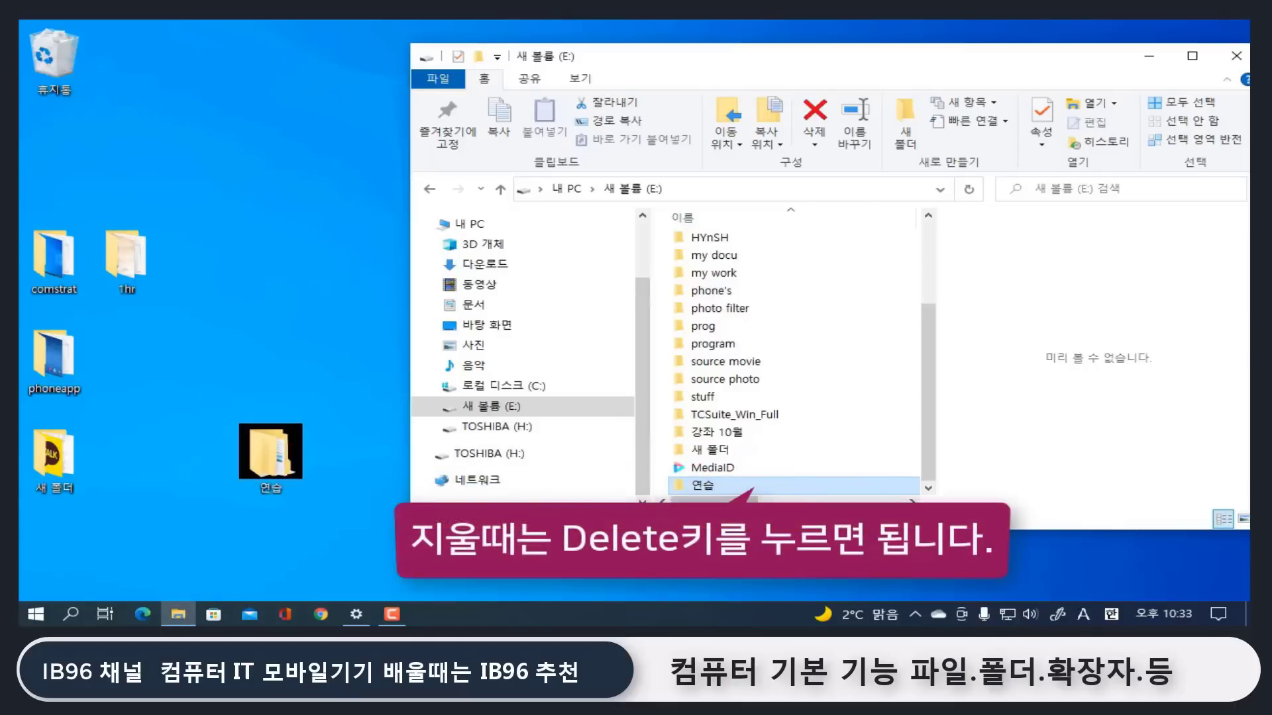
key(Delete)
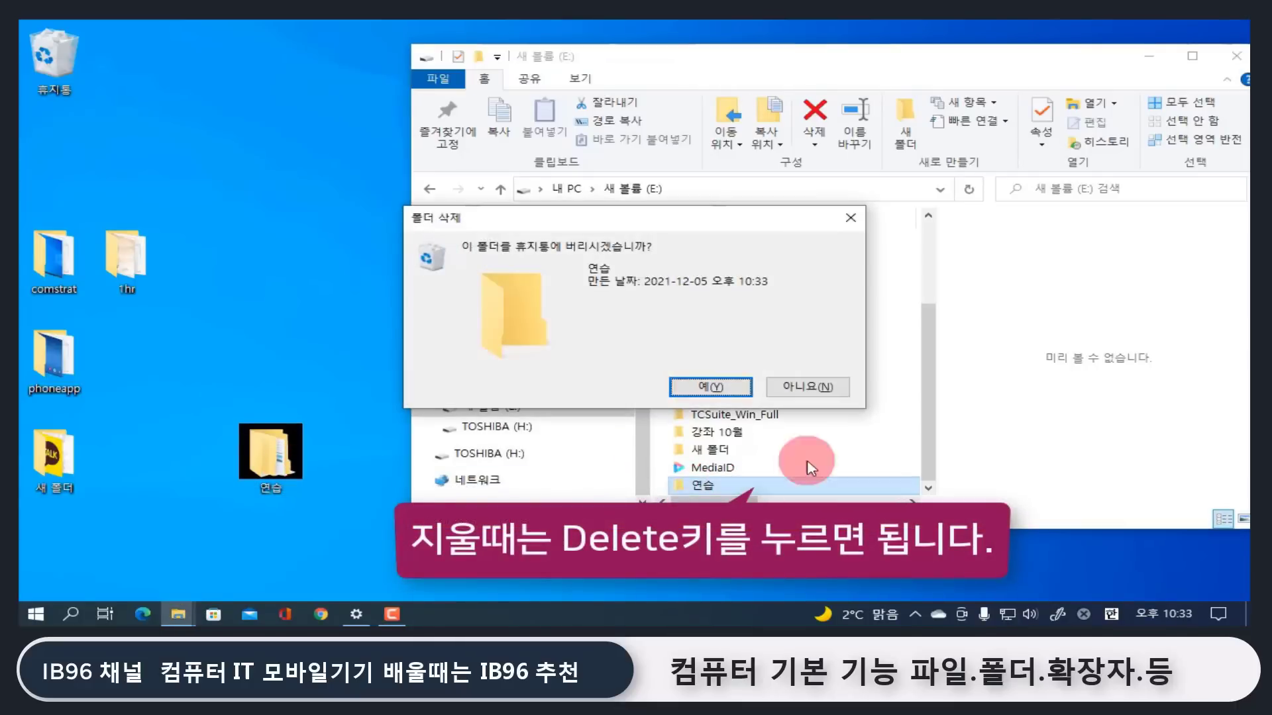
click(738, 392)
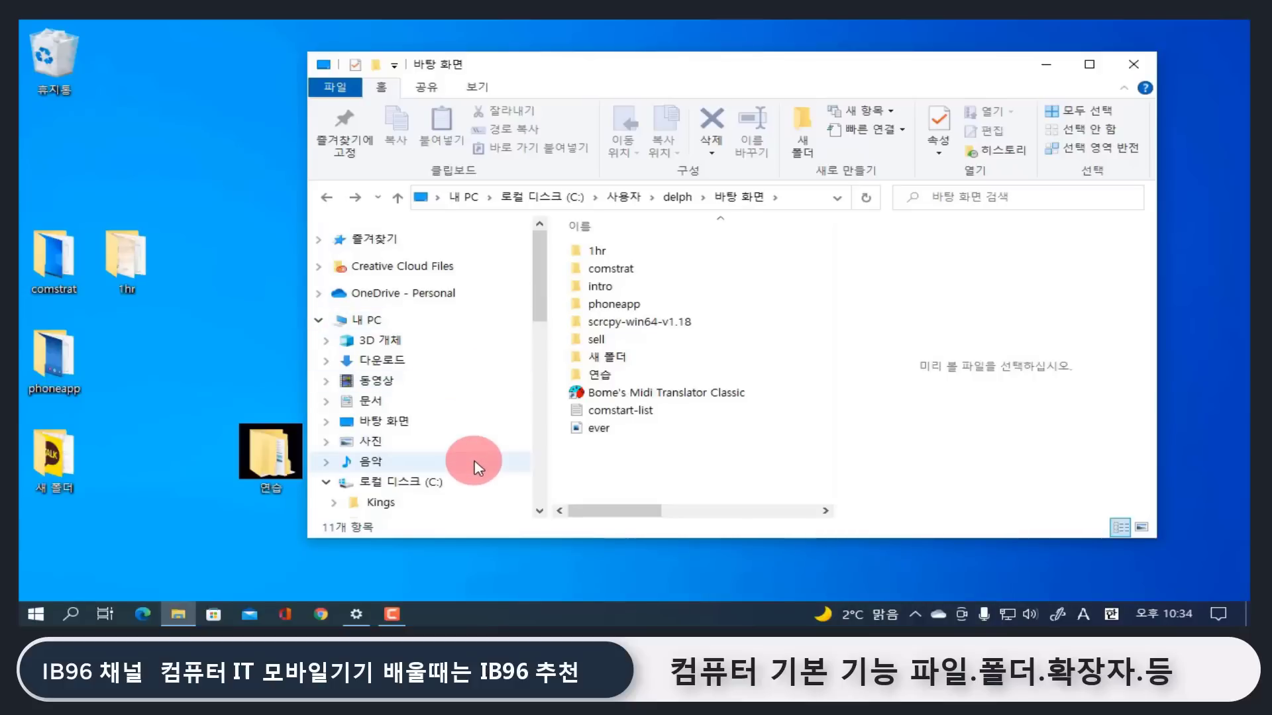
Close the 바탕 화면 folder window and move the 연습 folder from the desktop into 휴지통.
click(287, 457)
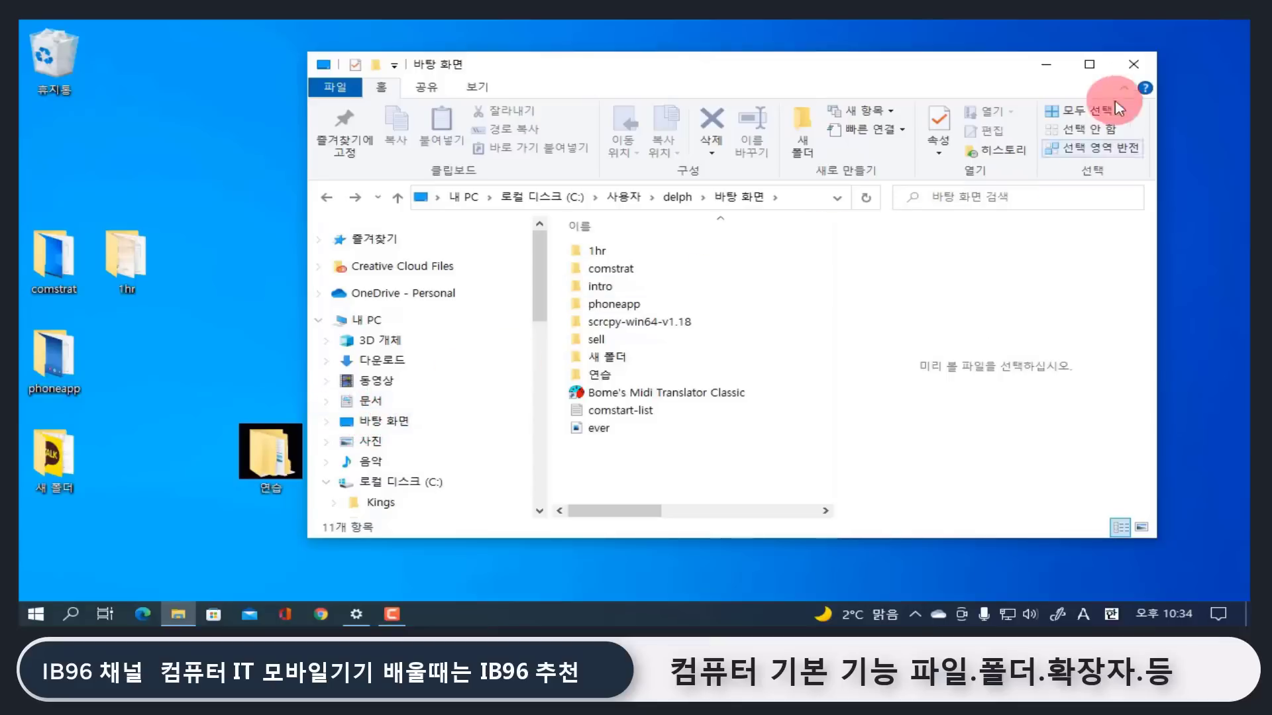
click(1148, 64)
drag(278, 462, 298, 279)
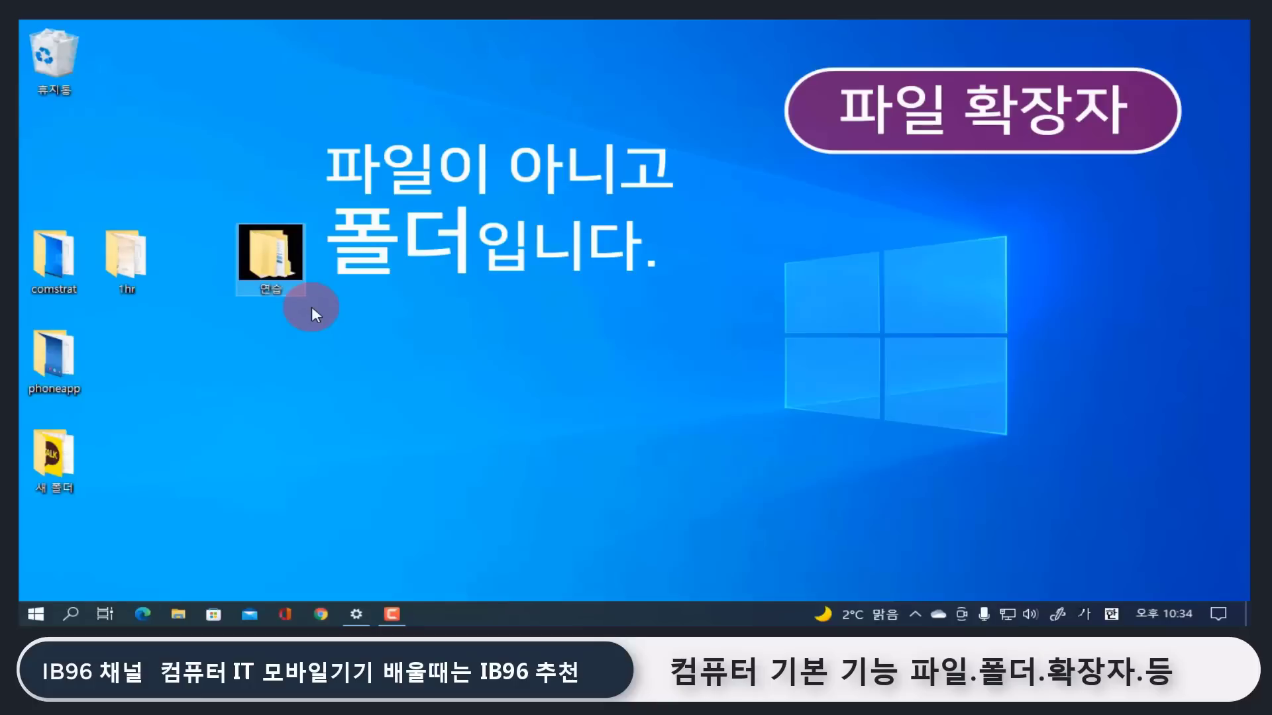
click(263, 283)
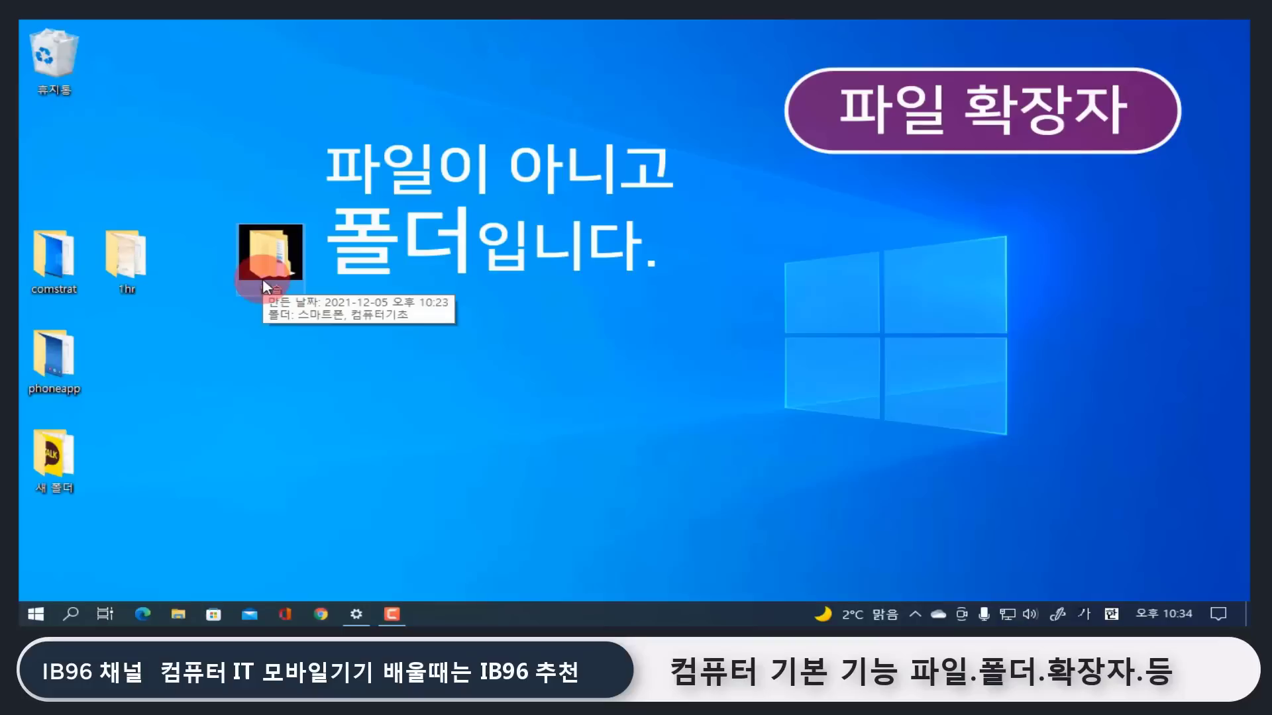
click(279, 260)
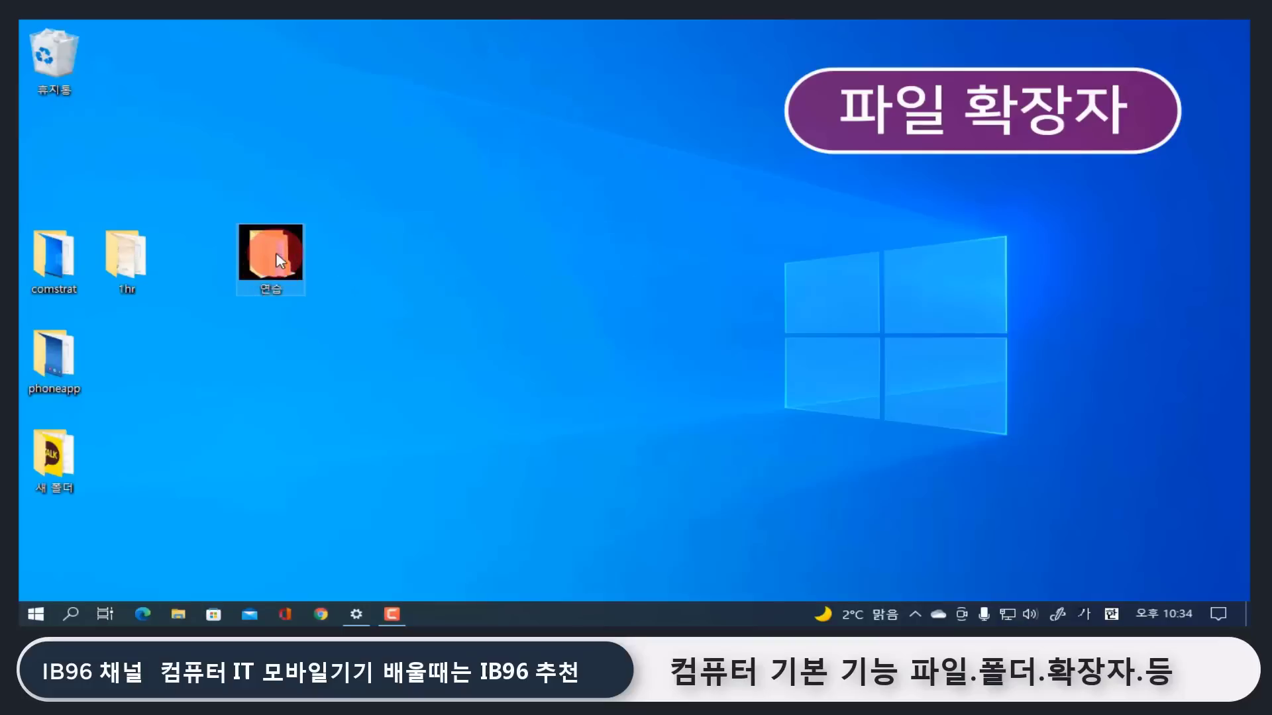
drag(279, 260, 57, 61)
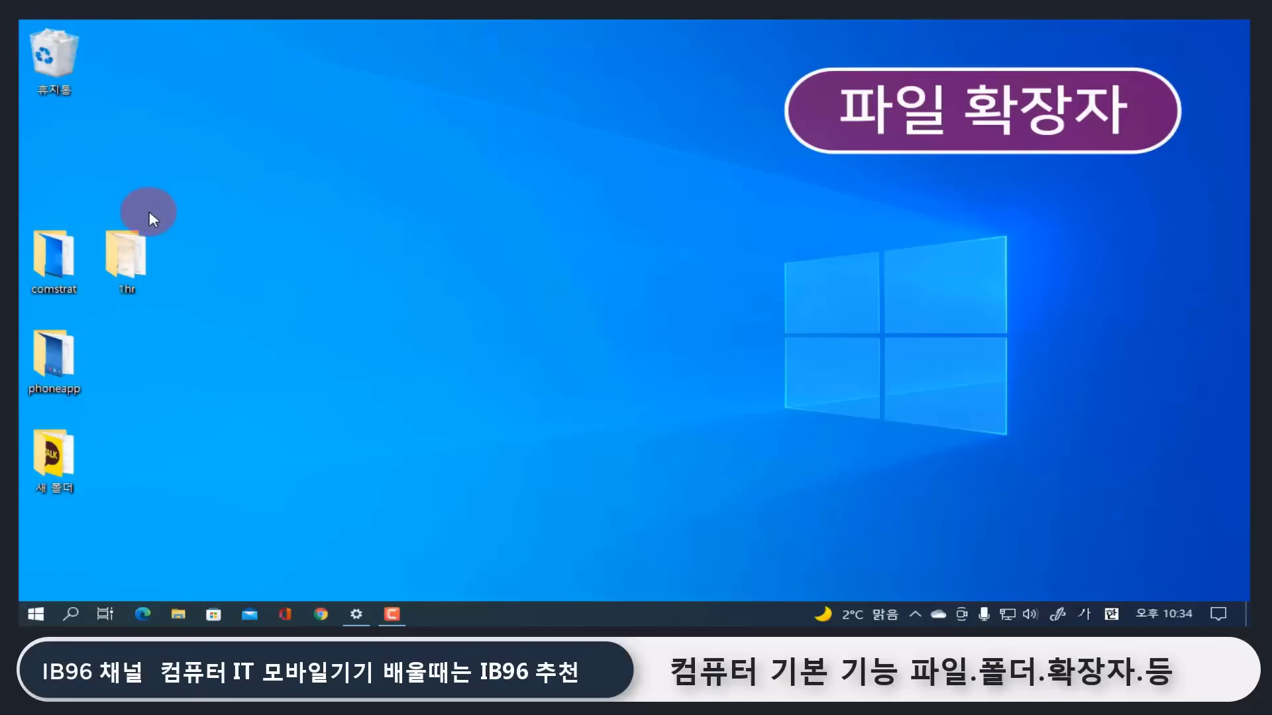
Open the 1hr folder on the desktop and view the properties of the 컴퓨터 기초 text file for its file type.
click(131, 254)
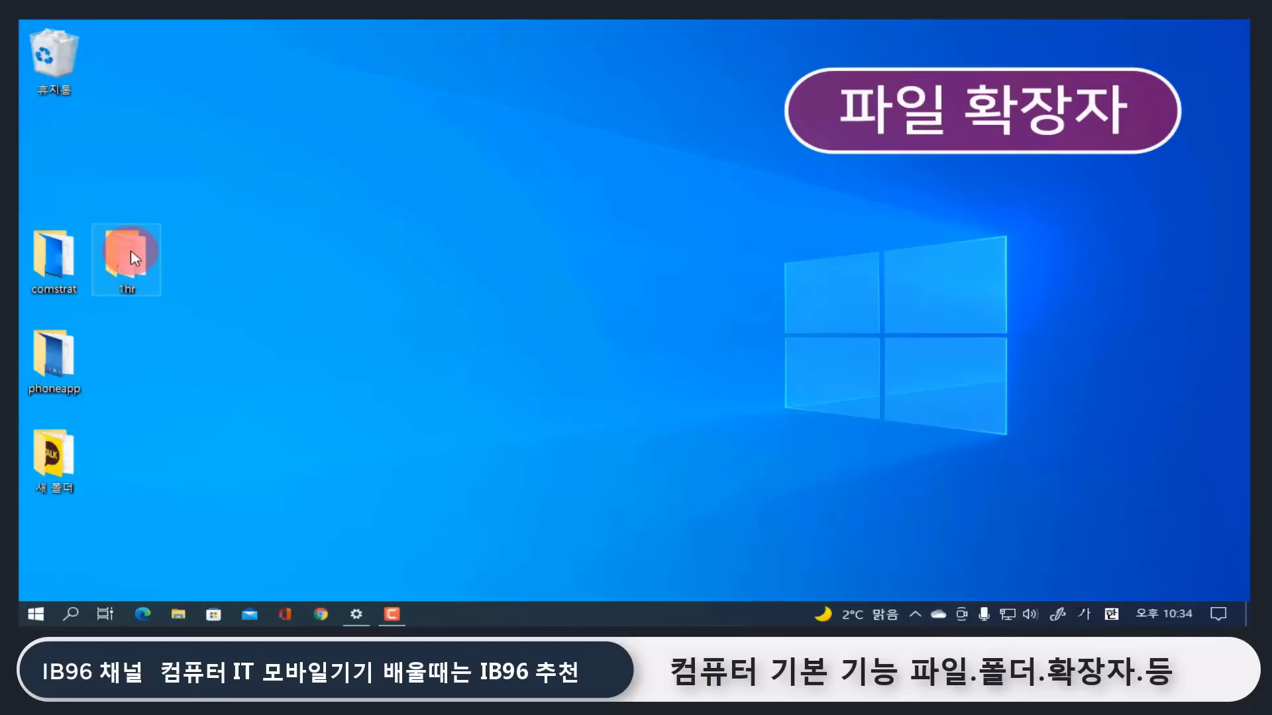
double_click(131, 255)
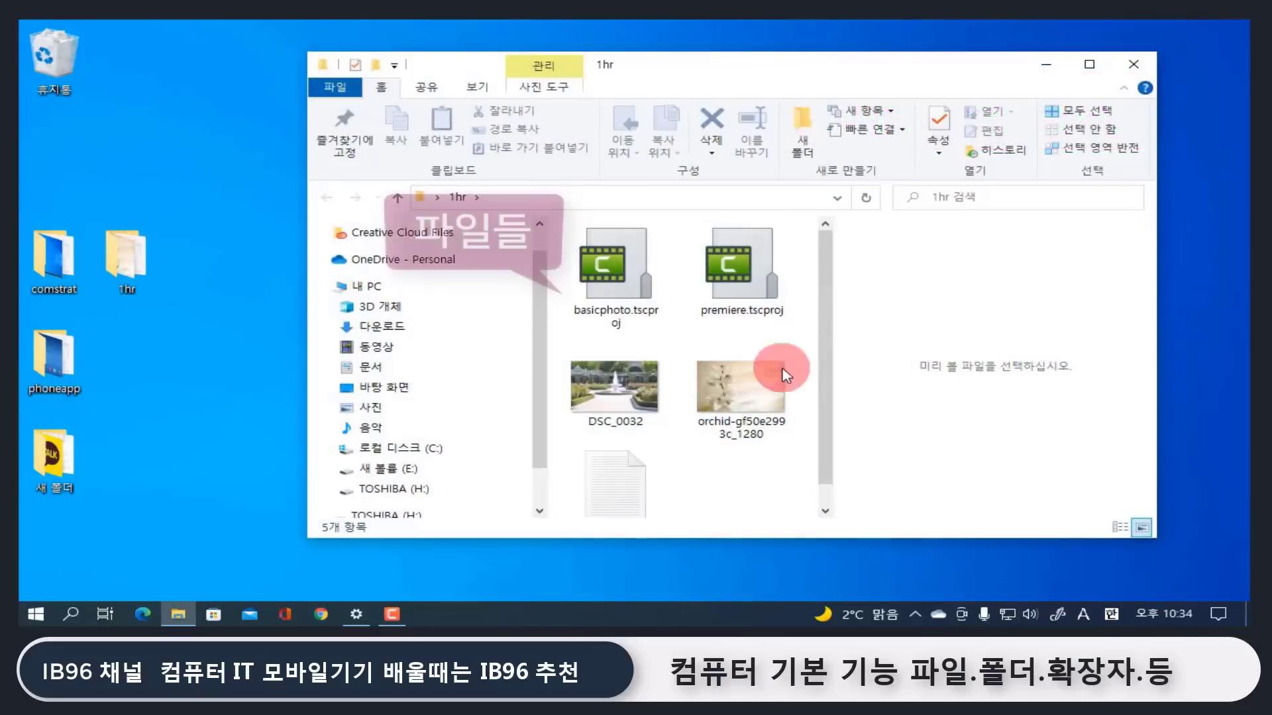
scroll(742, 471, down, 1)
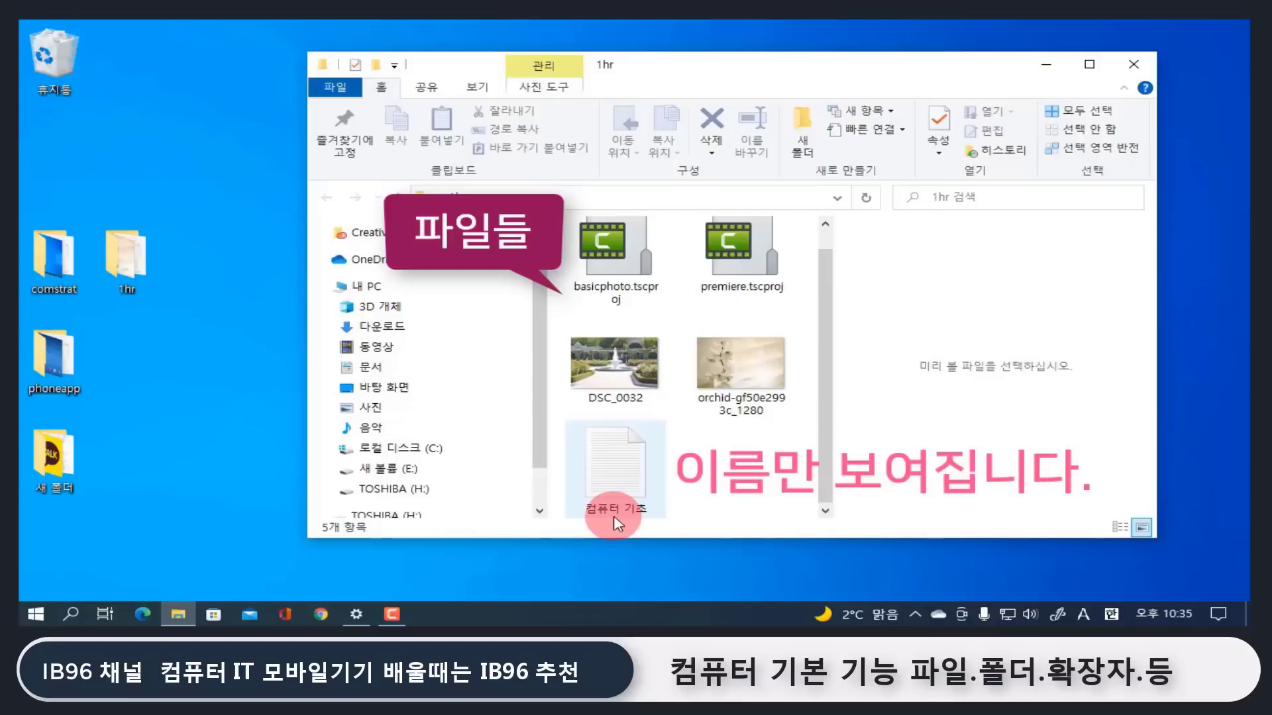
mouse_move(632, 526)
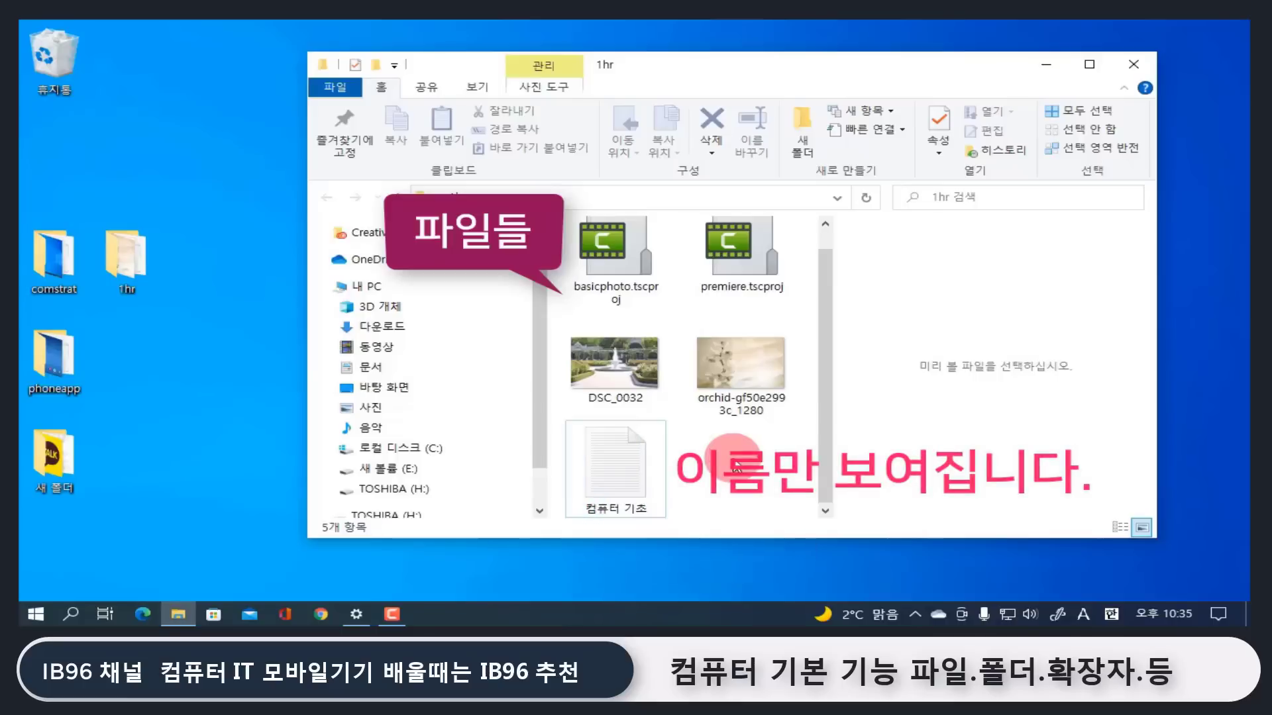
right_click(620, 452)
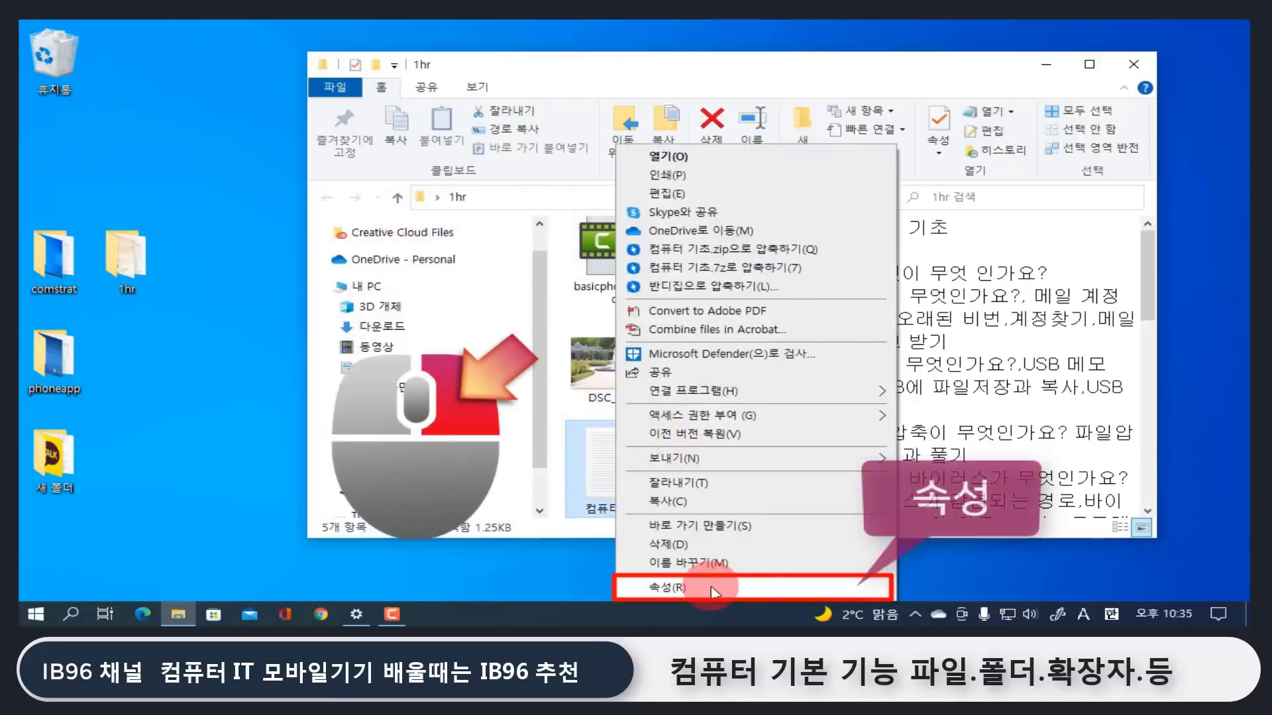
click(710, 586)
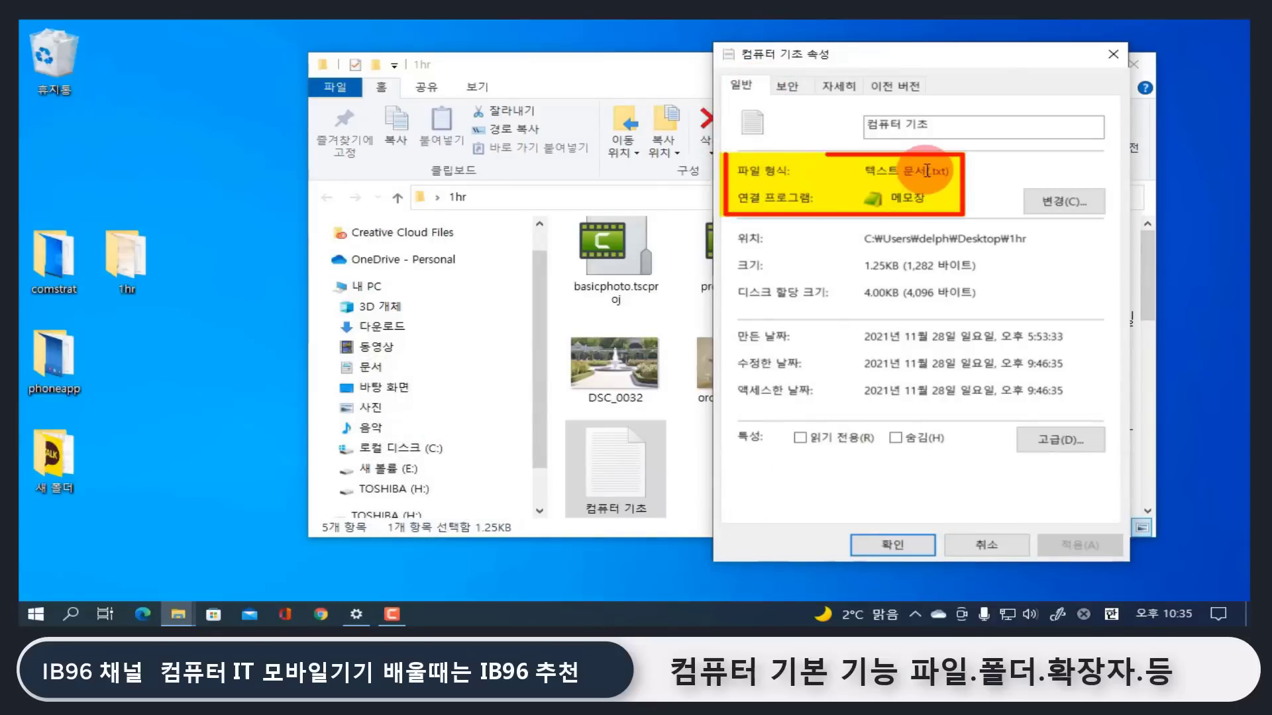
Annotate the screen in red pen with a file box labelled HWP and the handwritten file name test.hwp beside it.
key(ctrl+2)
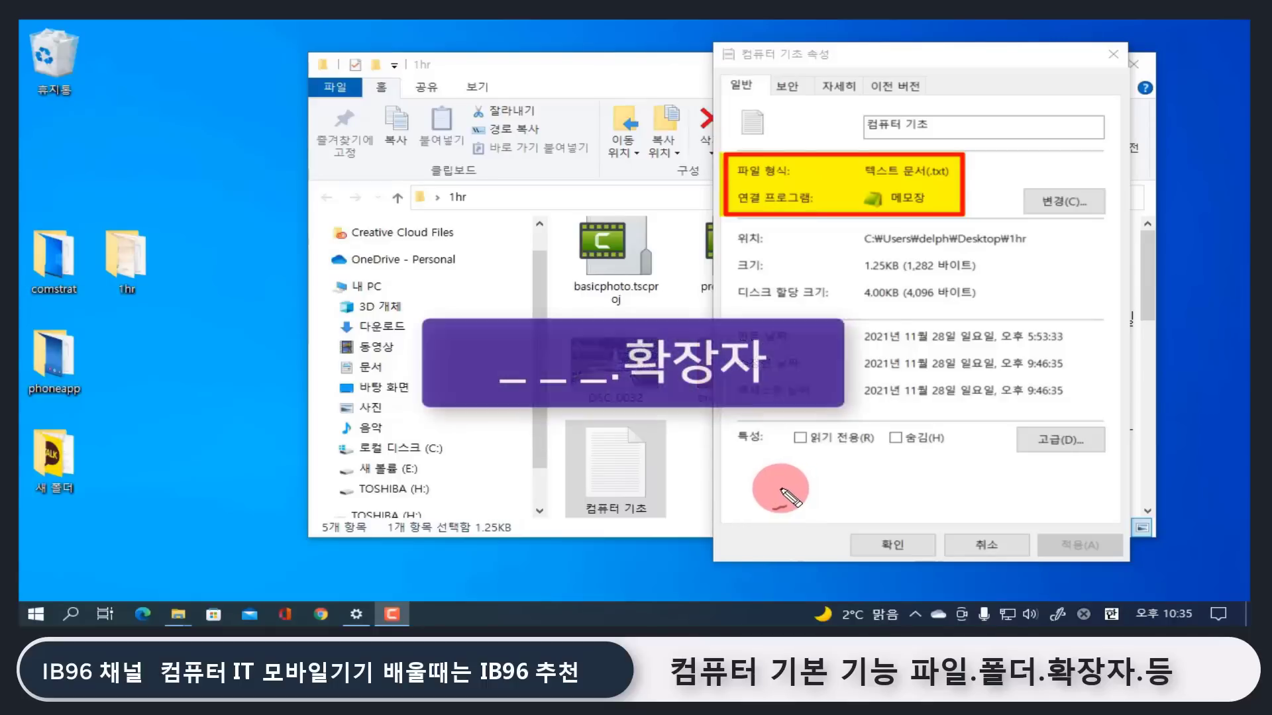
mouse_move(780, 488)
mouse_down()
mouse_move(985, 494)
mouse_move(988, 474)
mouse_move(982, 486)
mouse_up()
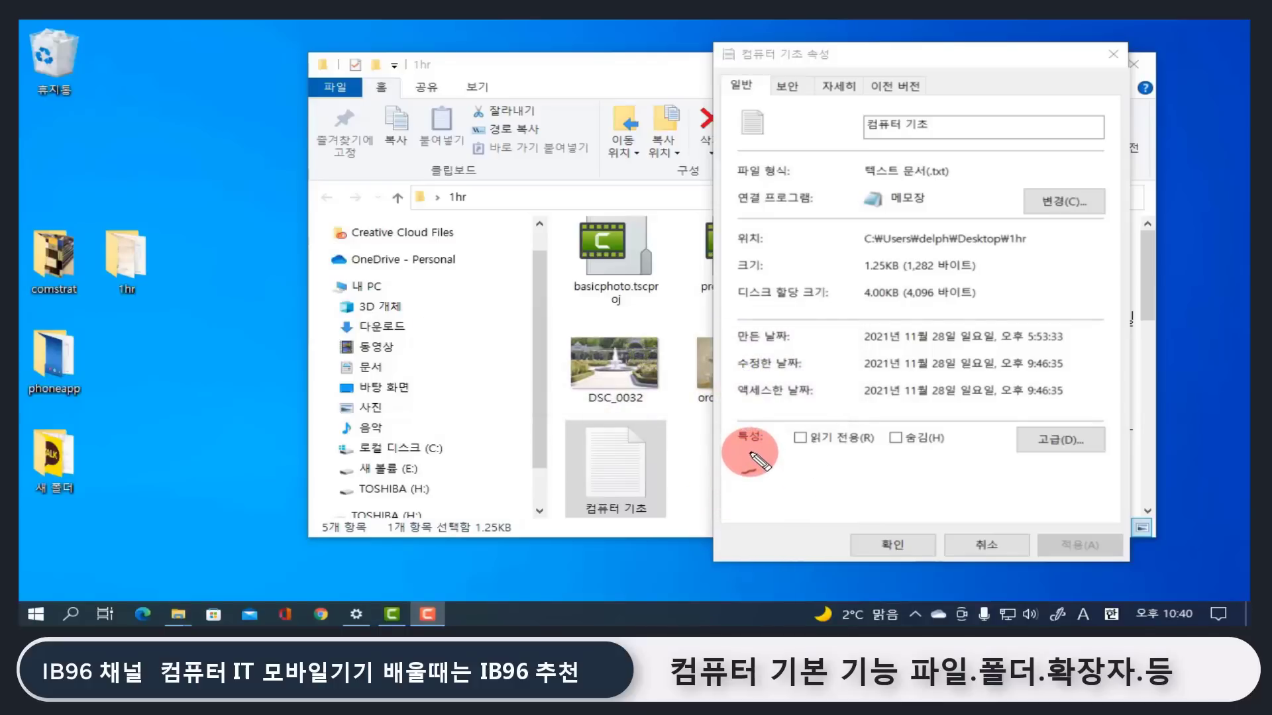
mouse_move(750, 456)
mouse_down()
mouse_move(744, 493)
mouse_move(765, 456)
mouse_move(742, 517)
mouse_up()
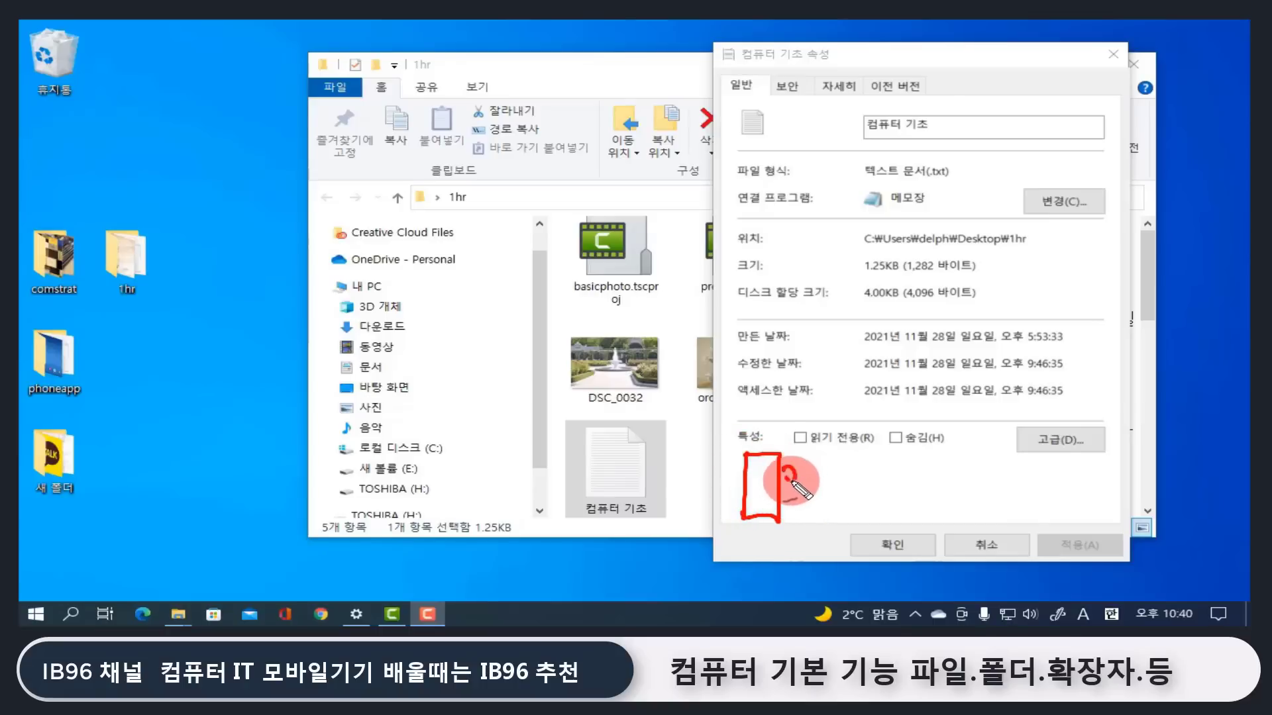
drag(792, 482, 805, 455)
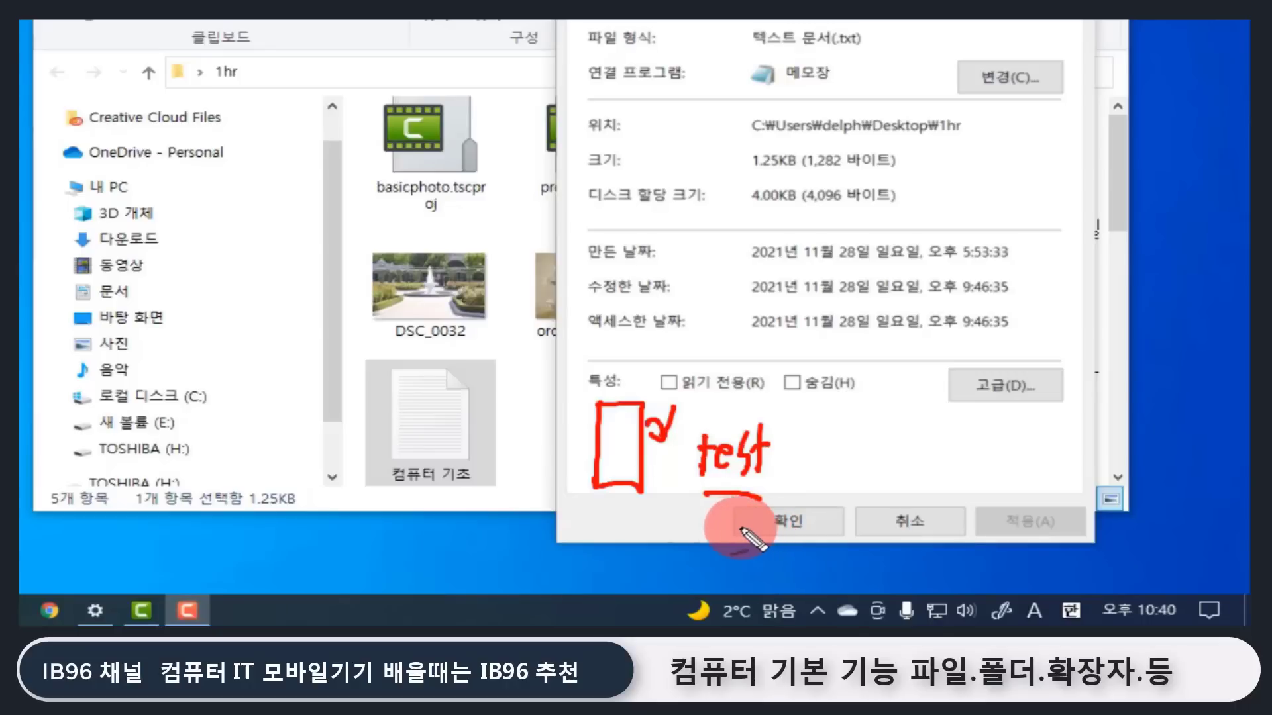
drag(729, 510, 724, 526)
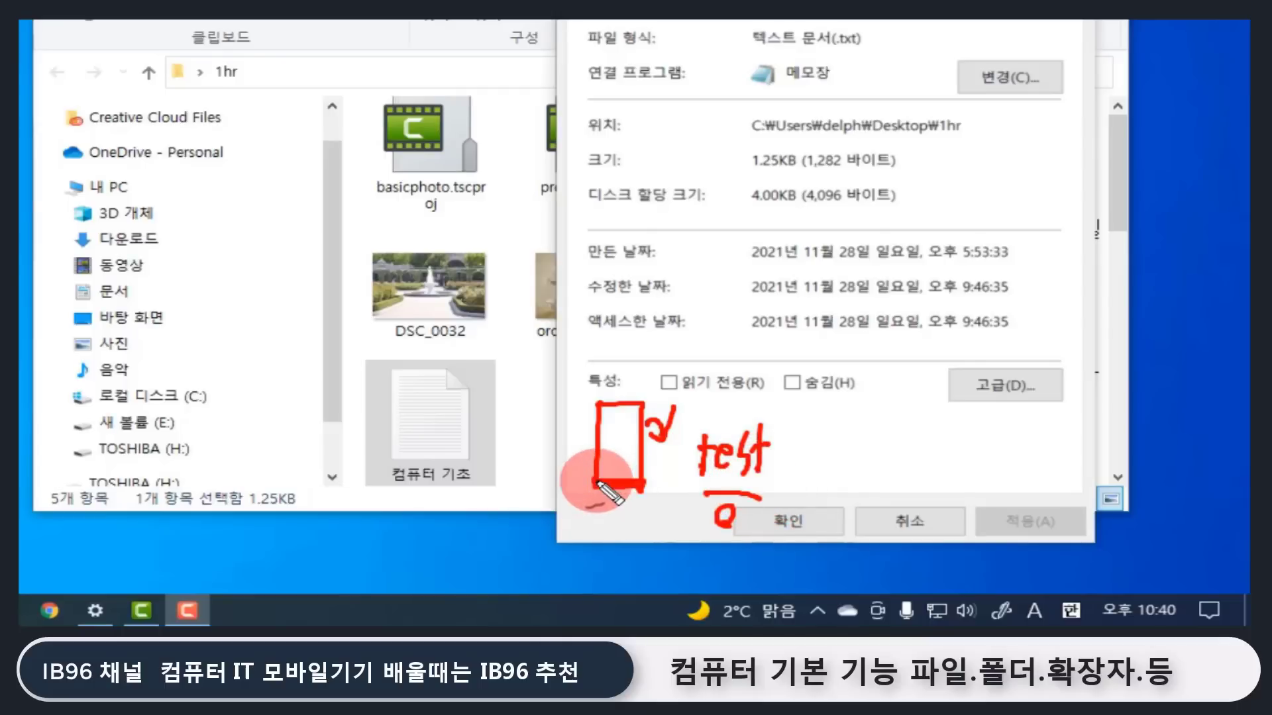
mouse_move(596, 468)
mouse_down()
mouse_move(633, 488)
mouse_move(604, 541)
mouse_move(653, 524)
mouse_up()
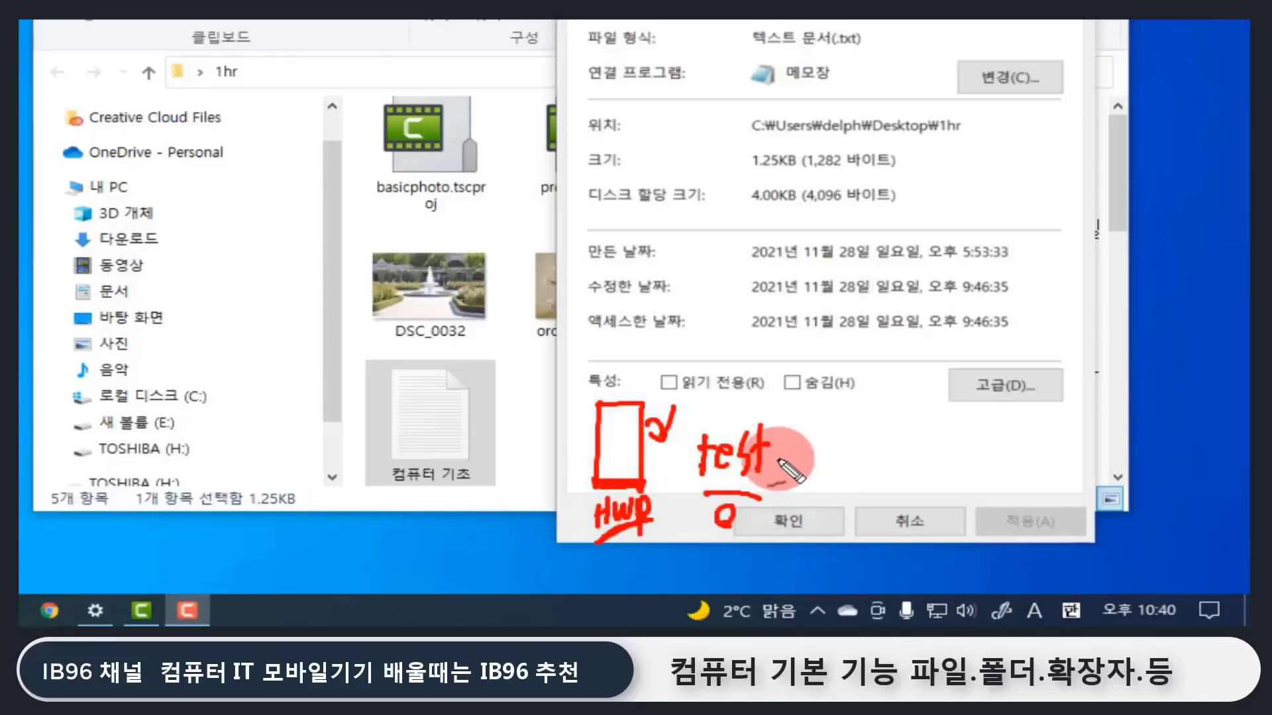
mouse_move(779, 457)
mouse_down()
mouse_move(795, 464)
mouse_move(792, 432)
mouse_move(800, 450)
mouse_move(837, 447)
mouse_move(827, 464)
mouse_up()
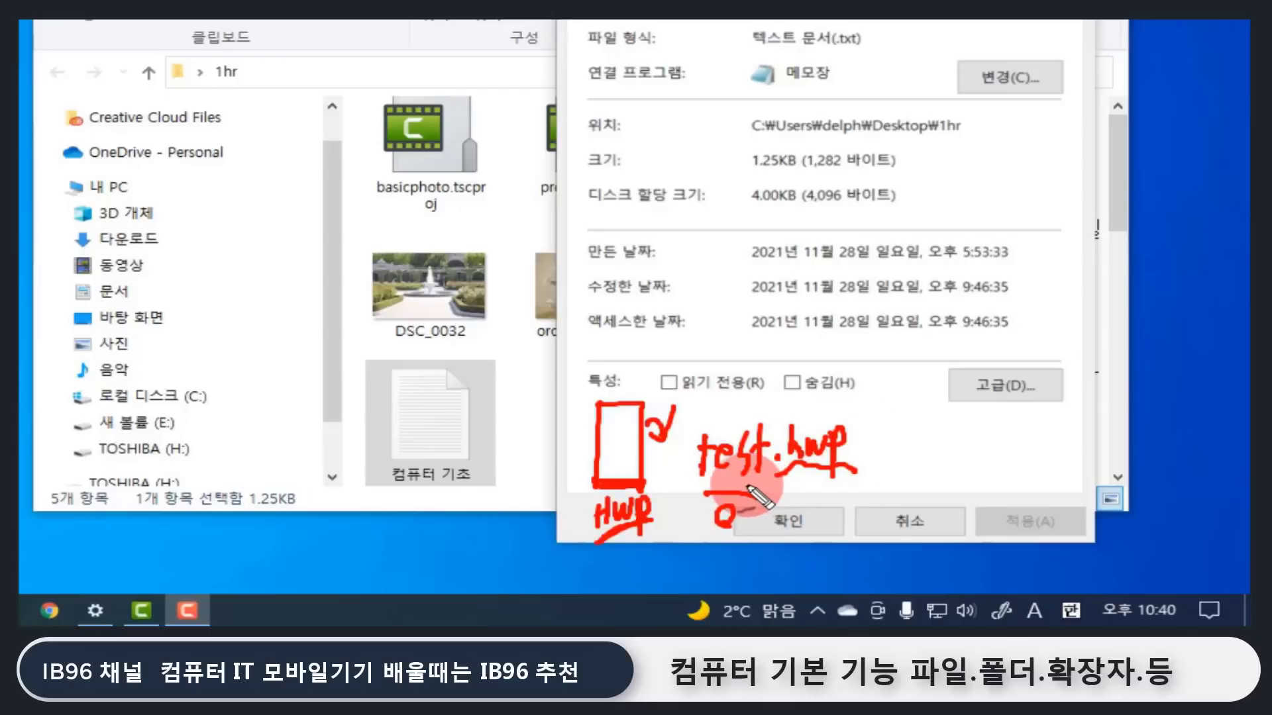
Frame the handwritten name test, write 확장자 after .hwp, and underline and mark the extension.
drag(682, 482, 762, 414)
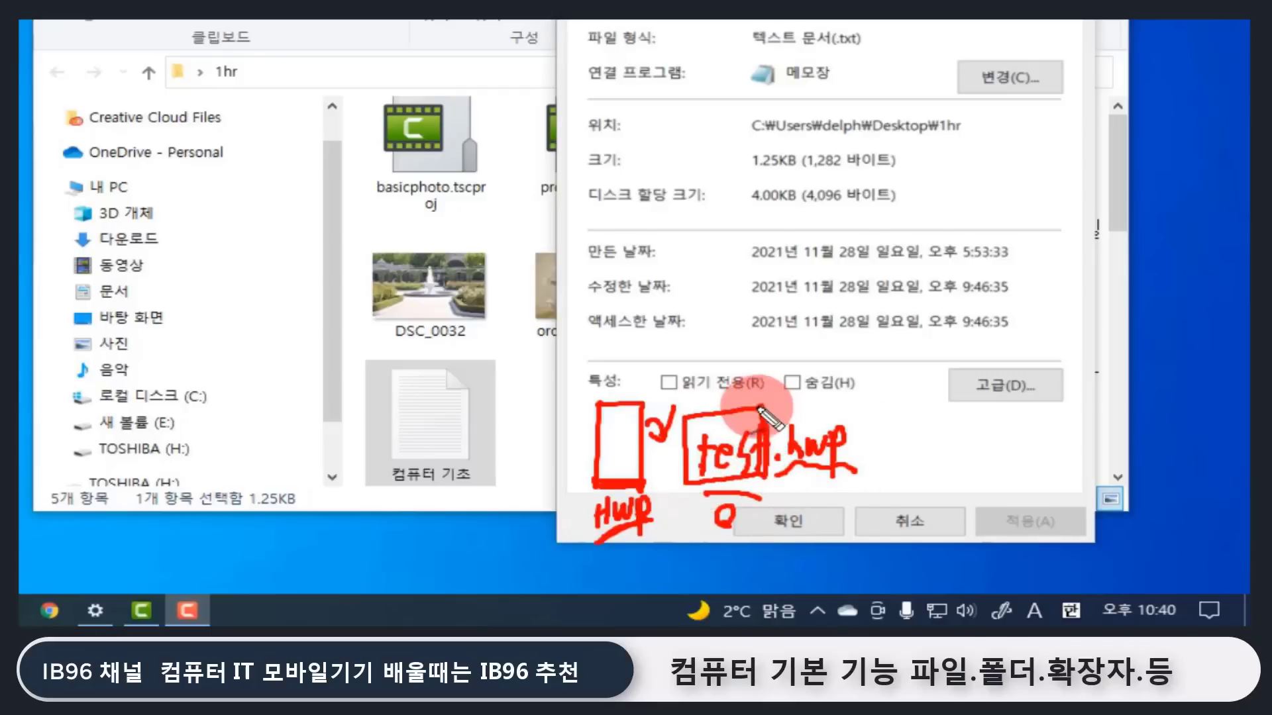
drag(692, 482, 753, 474)
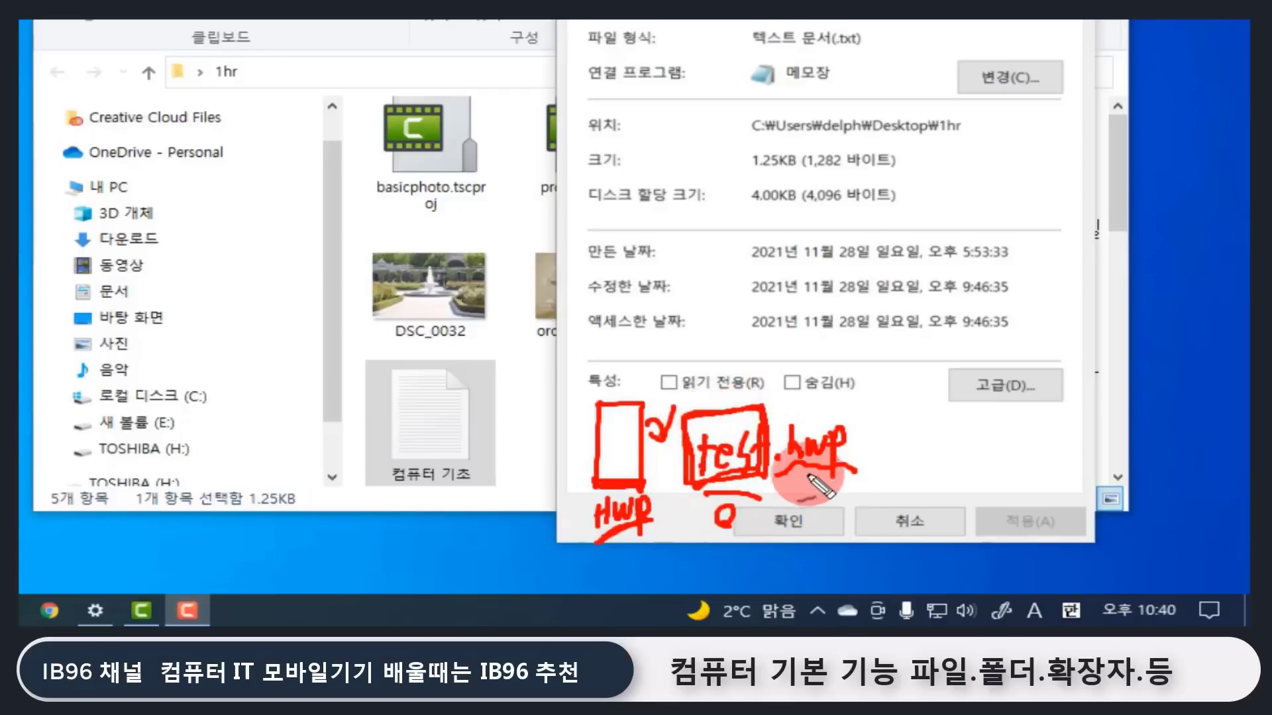
mouse_move(845, 467)
mouse_down()
mouse_move(875, 424)
mouse_move(888, 444)
mouse_move(963, 441)
mouse_move(952, 463)
mouse_move(1031, 422)
mouse_up()
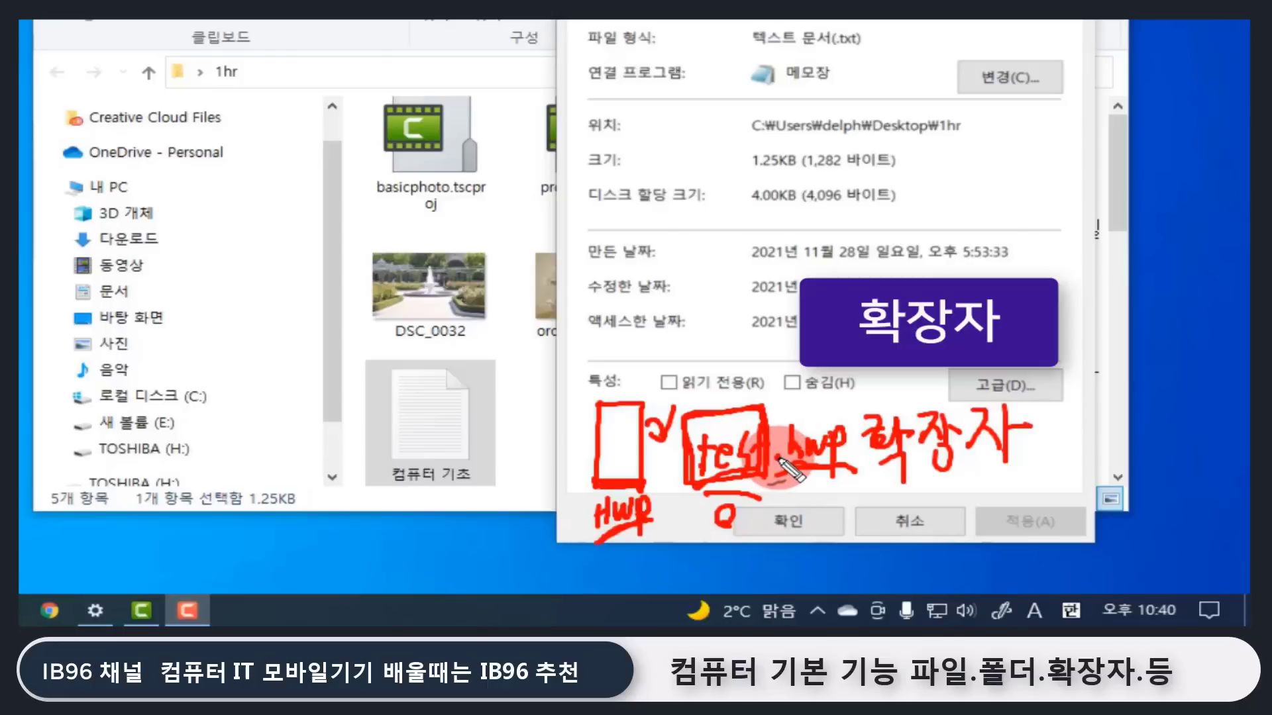
mouse_move(778, 465)
mouse_down()
mouse_move(860, 468)
mouse_move(824, 441)
mouse_up()
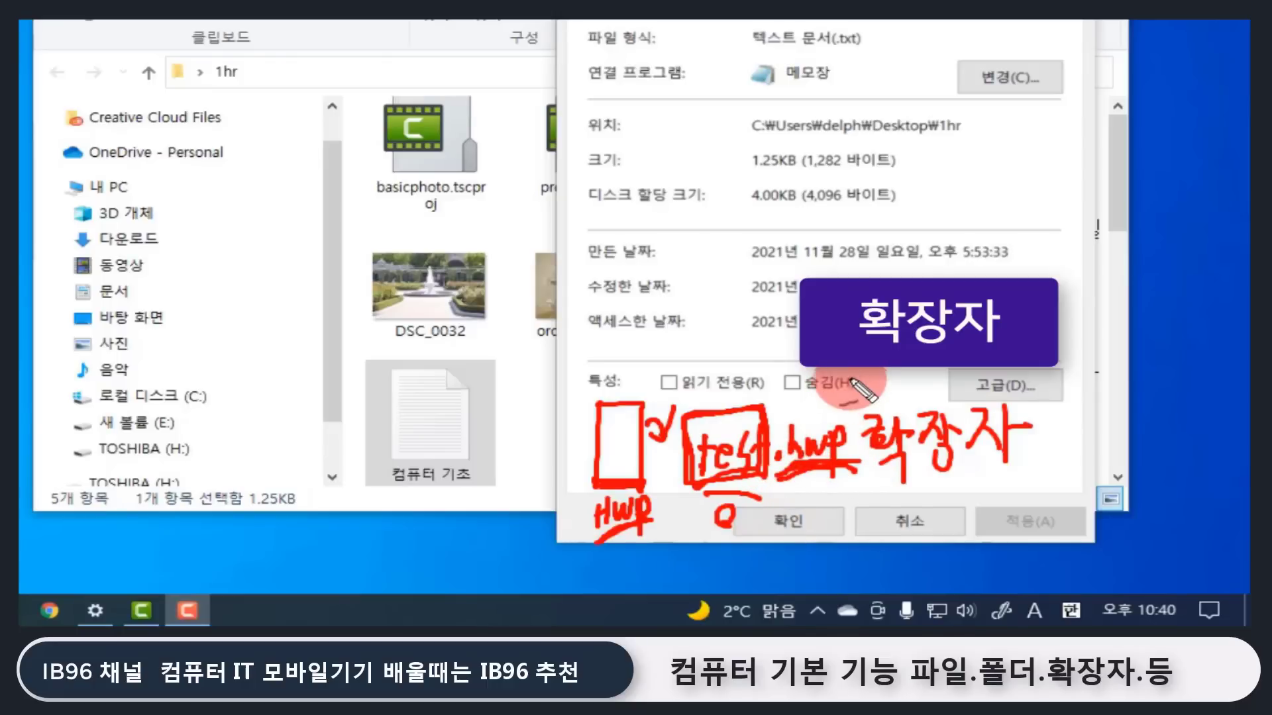
mouse_move(851, 371)
mouse_down()
mouse_move(828, 423)
mouse_move(854, 389)
mouse_move(795, 390)
mouse_move(816, 412)
mouse_up()
drag(815, 388, 792, 414)
drag(809, 530, 824, 527)
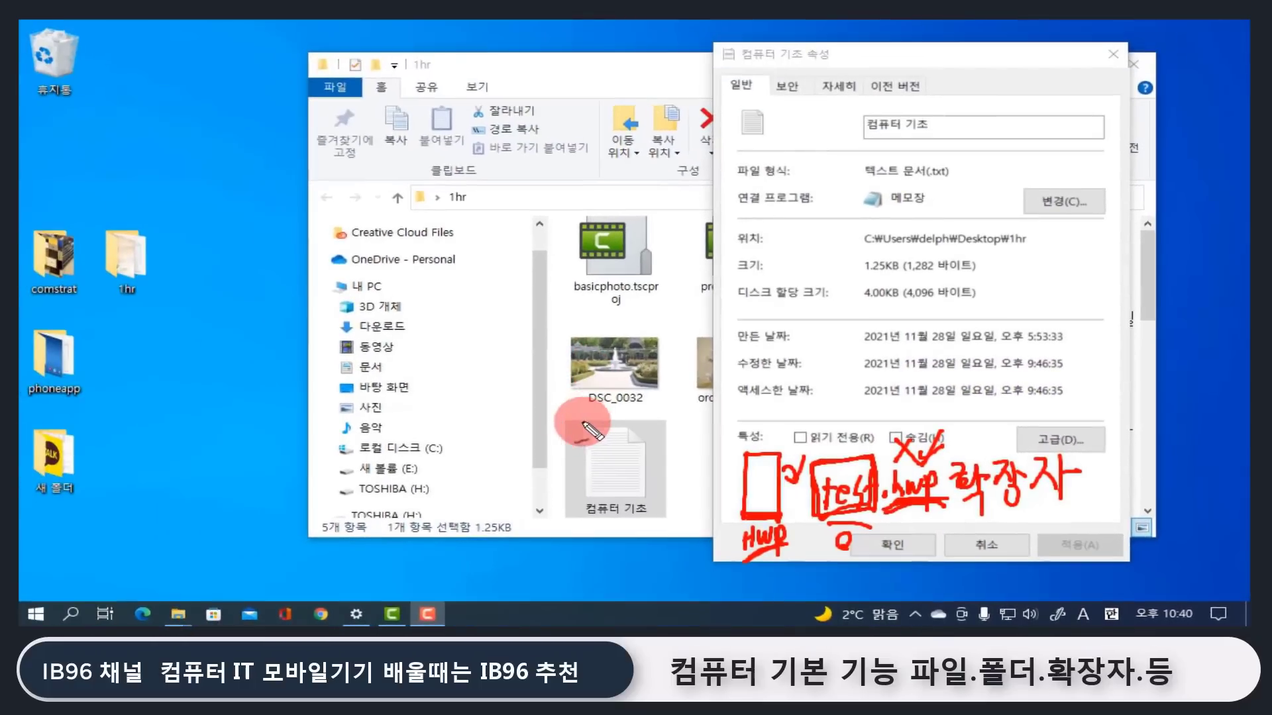
Mark where the extensions of DSC_0032 and 컴퓨터 기초 are hidden, and box .txt in the file type with an arrow.
mouse_move(604, 413)
mouse_down()
mouse_move(653, 406)
mouse_move(669, 379)
mouse_move(676, 397)
mouse_move(653, 424)
mouse_move(658, 401)
mouse_up()
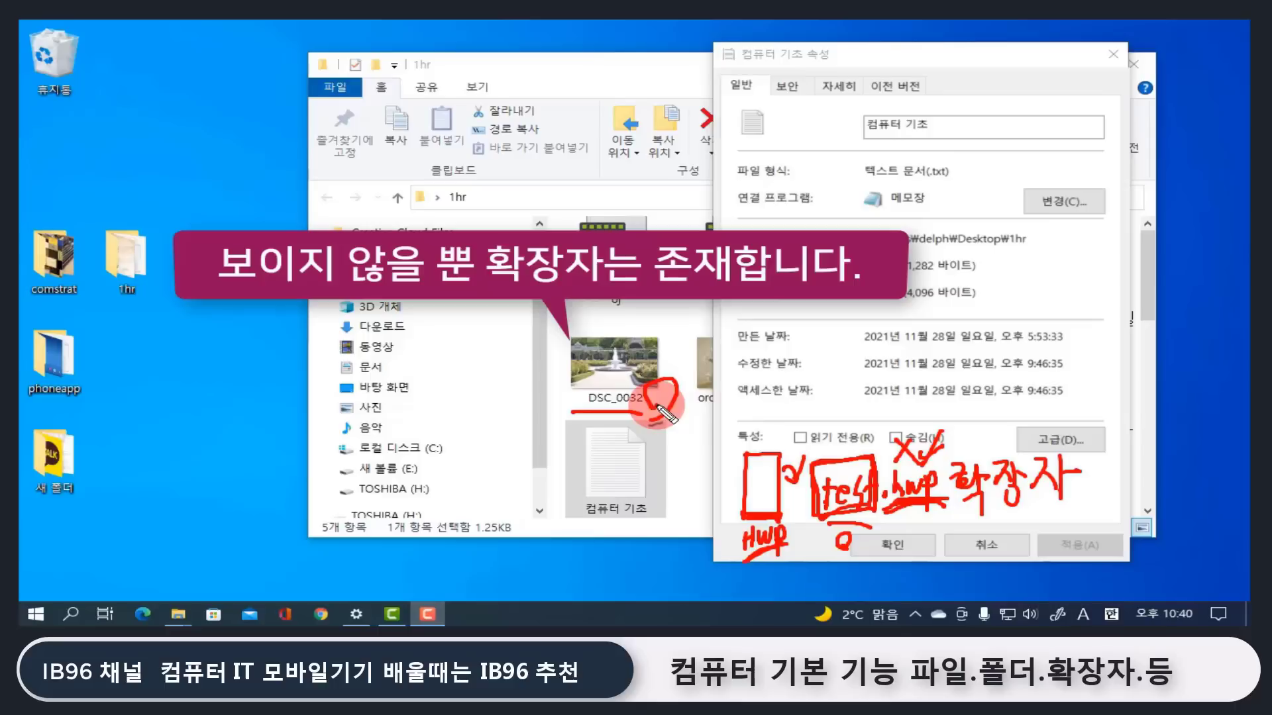
mouse_move(574, 516)
mouse_down()
mouse_move(637, 511)
mouse_move(659, 486)
mouse_move(673, 533)
mouse_up()
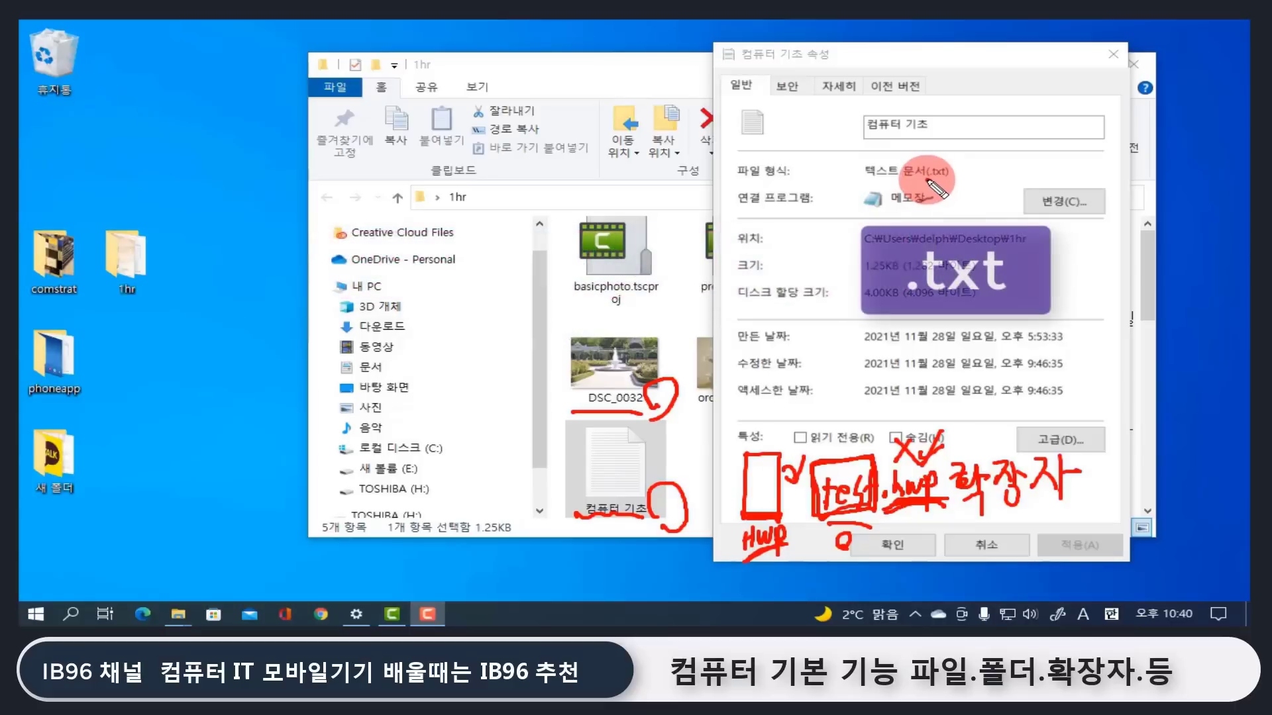
mouse_move(929, 182)
mouse_down()
mouse_move(948, 185)
mouse_move(952, 161)
mouse_move(957, 185)
mouse_move(981, 154)
mouse_move(973, 163)
mouse_up()
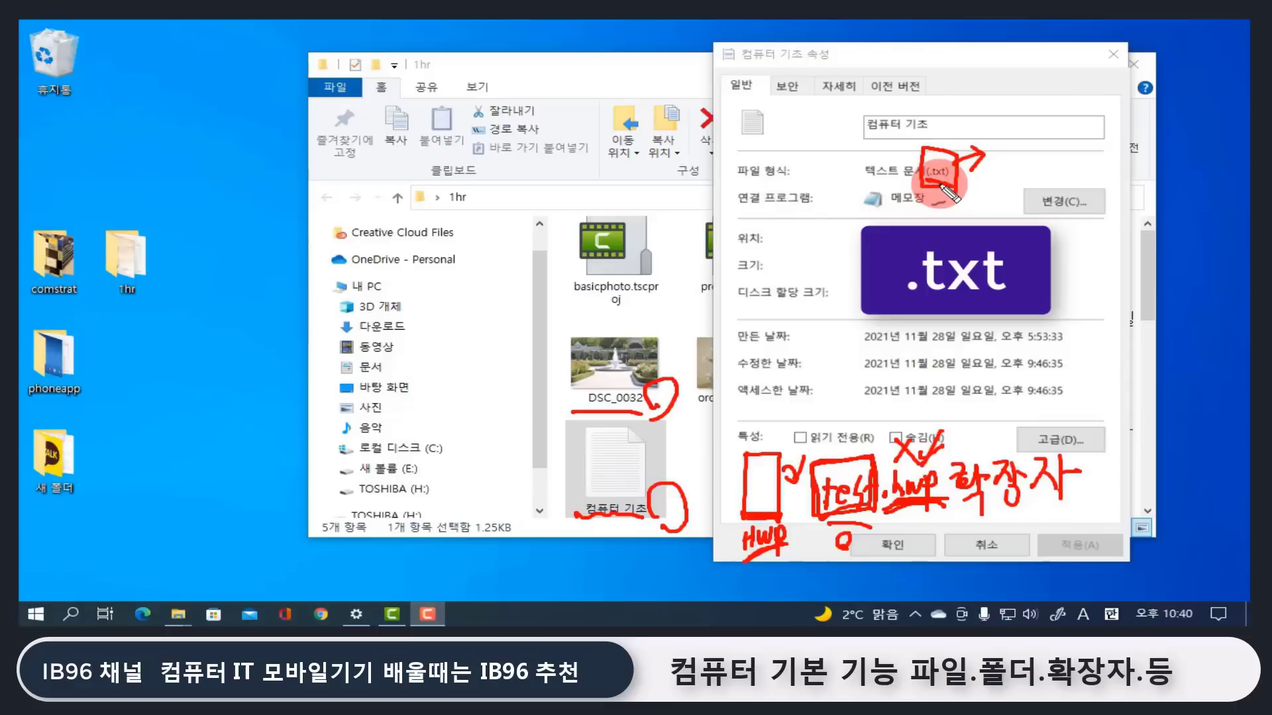
mouse_move(995, 171)
mouse_down()
mouse_move(1054, 164)
mouse_move(1050, 191)
mouse_move(1005, 188)
mouse_move(1054, 171)
mouse_move(1004, 193)
mouse_up()
click(995, 169)
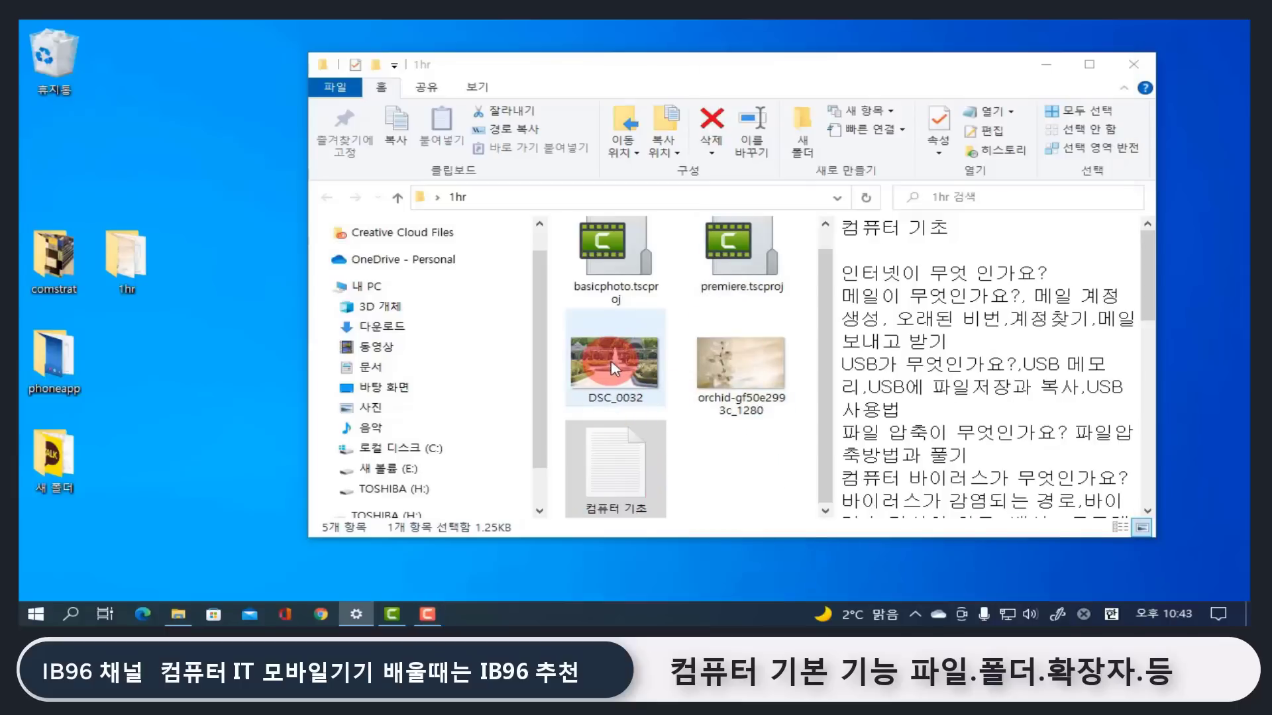
Open the properties of the DSC_0032 photo and highlight the .jpg extension in its file type.
click(614, 368)
right_click(611, 374)
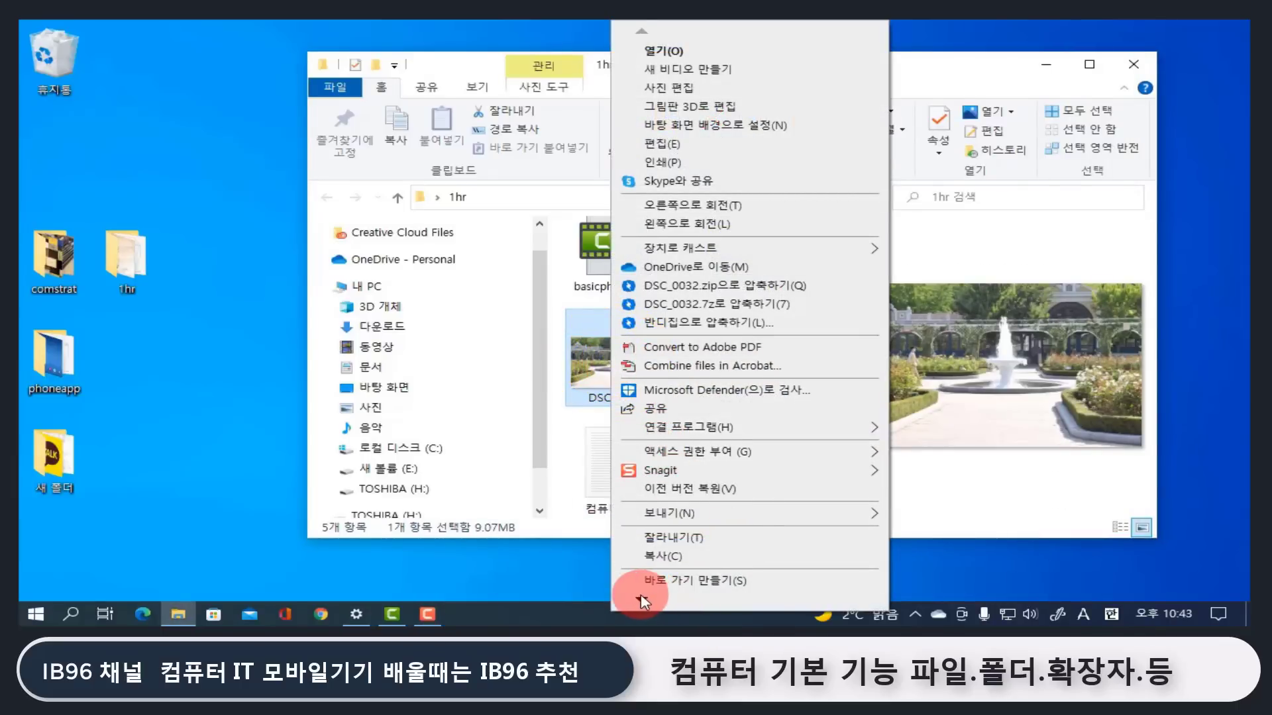
scroll(653, 583, down, 1)
click(668, 576)
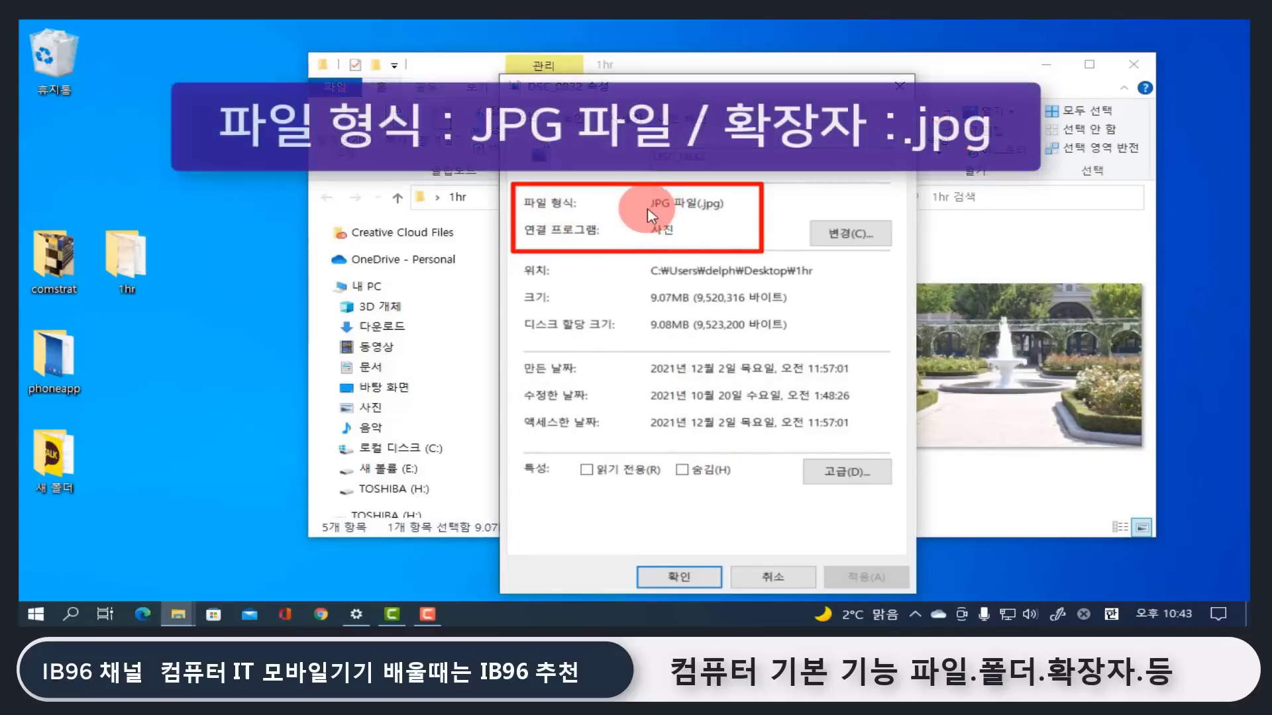
drag(652, 206, 725, 203)
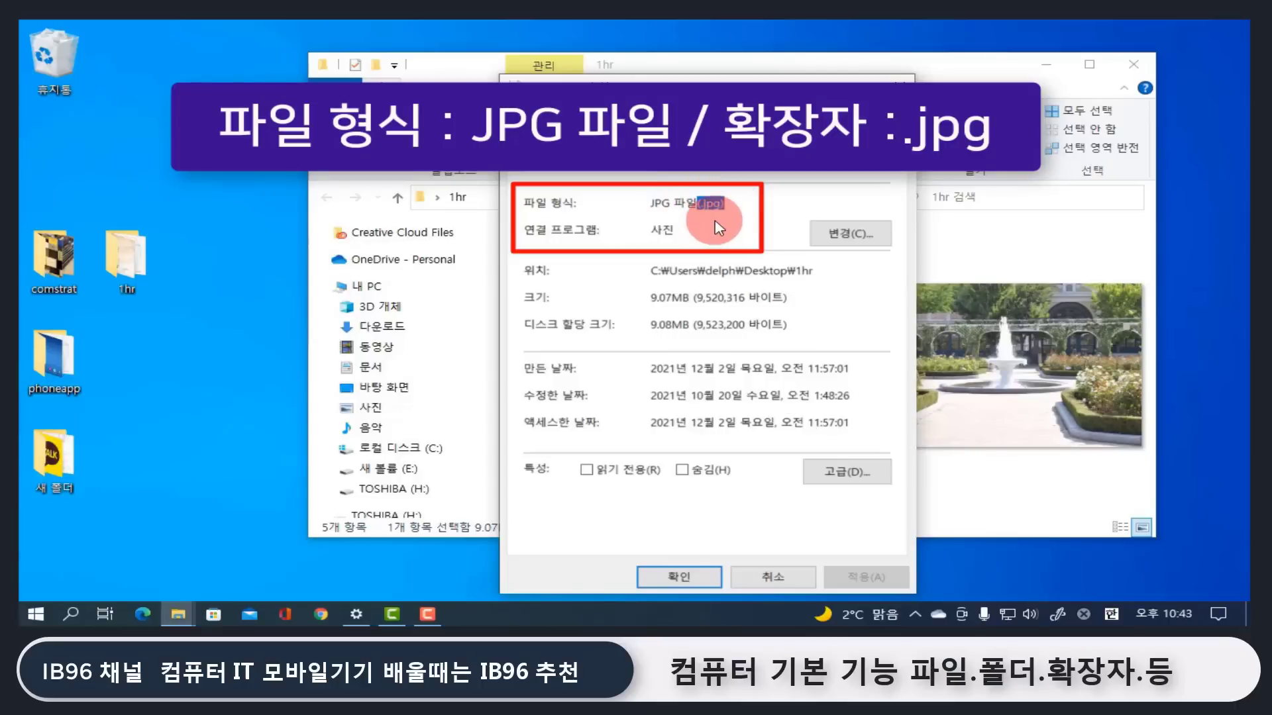
Clear the text selection and highlight the .jpg extension in the DSC_0032 file type once more.
click(722, 214)
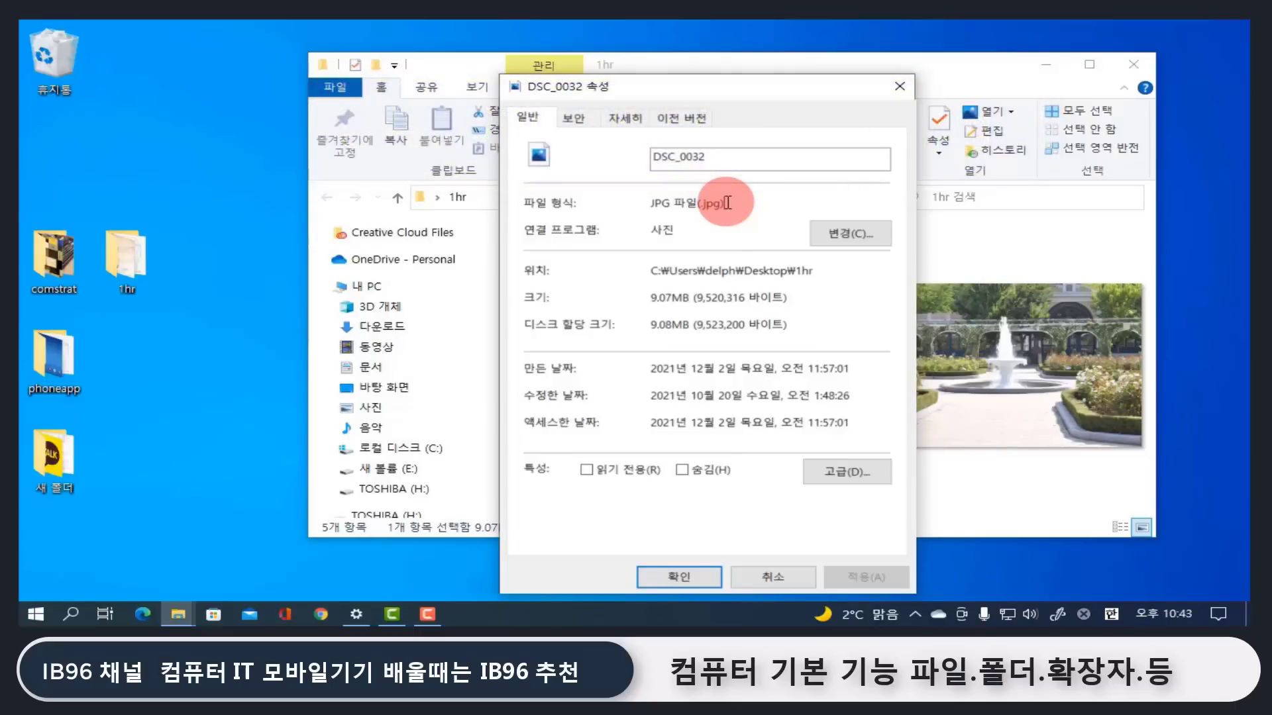
drag(728, 202, 698, 202)
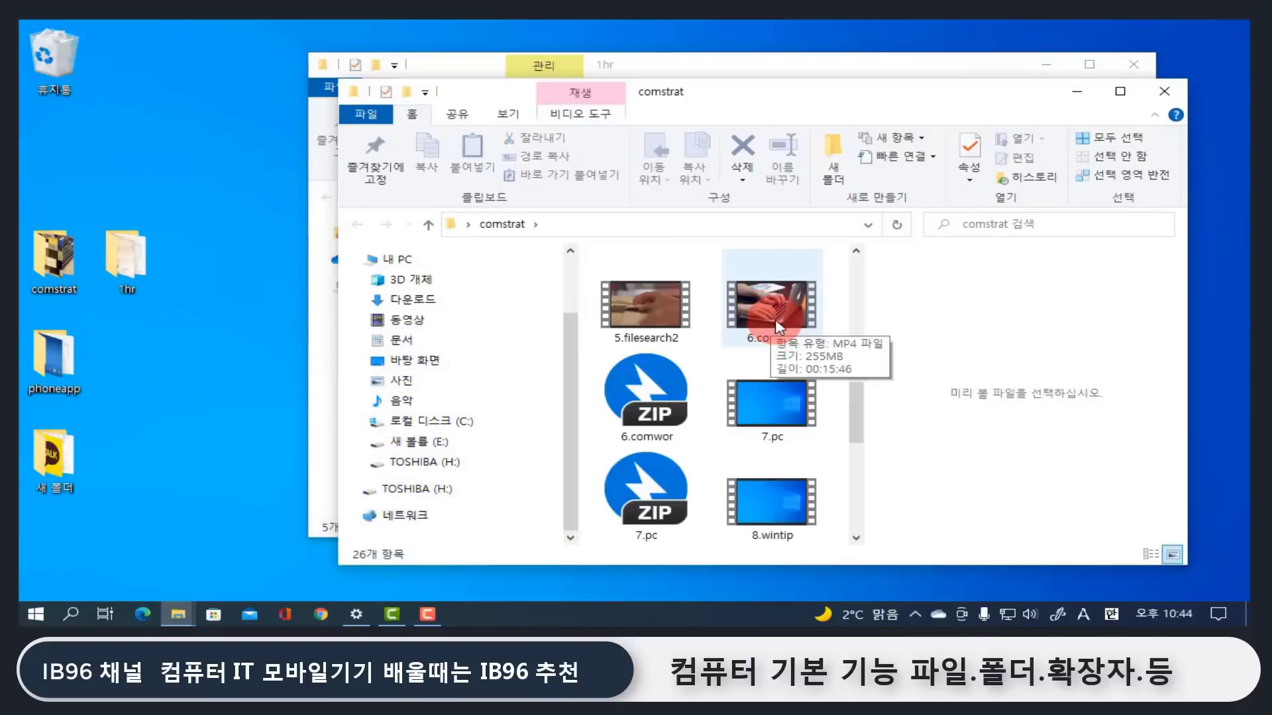
Open the properties of the 6.comwor video in the comstrat folder, highlight the .mp4 extension in its file type, and close them.
click(776, 324)
right_click(775, 321)
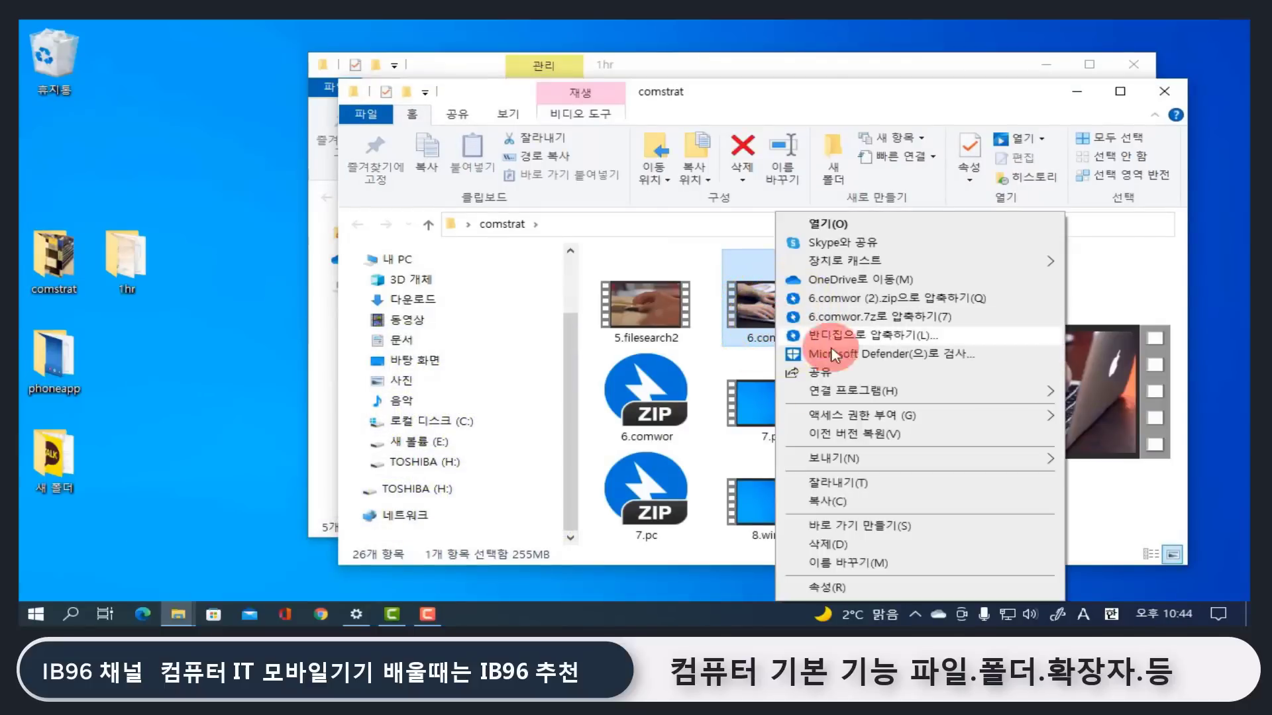
click(825, 587)
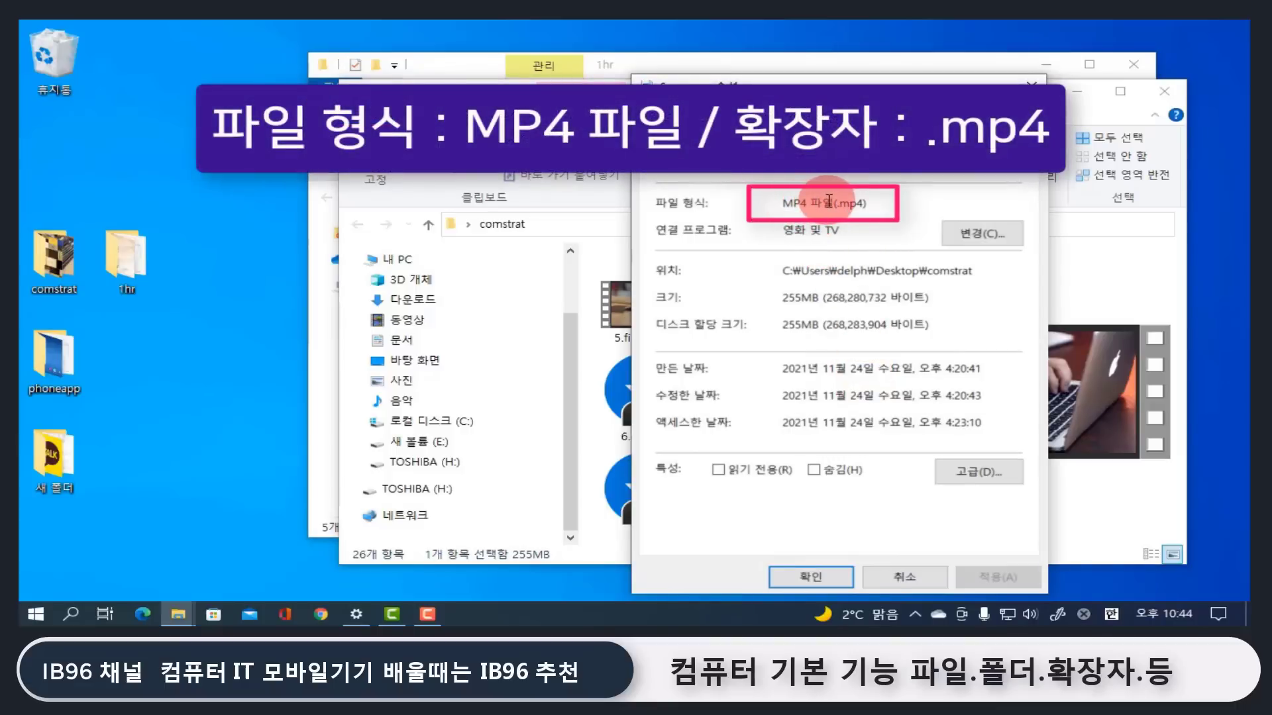
drag(834, 205, 866, 204)
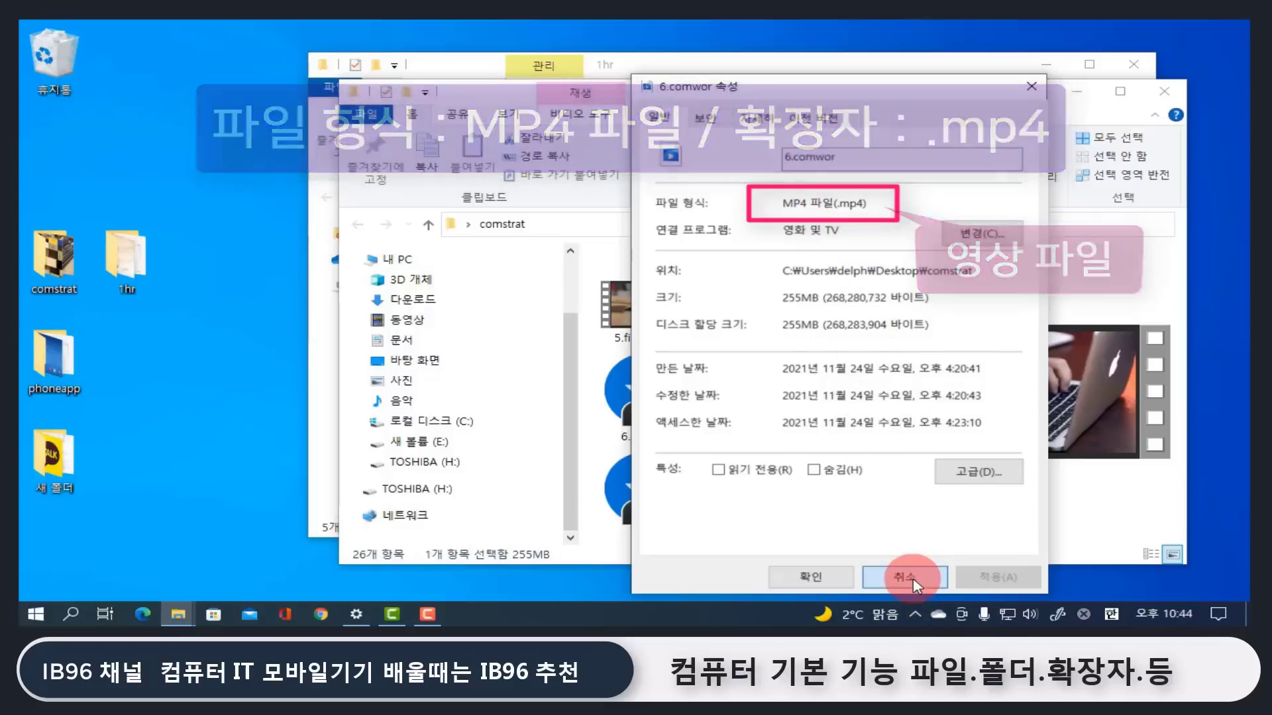
click(913, 578)
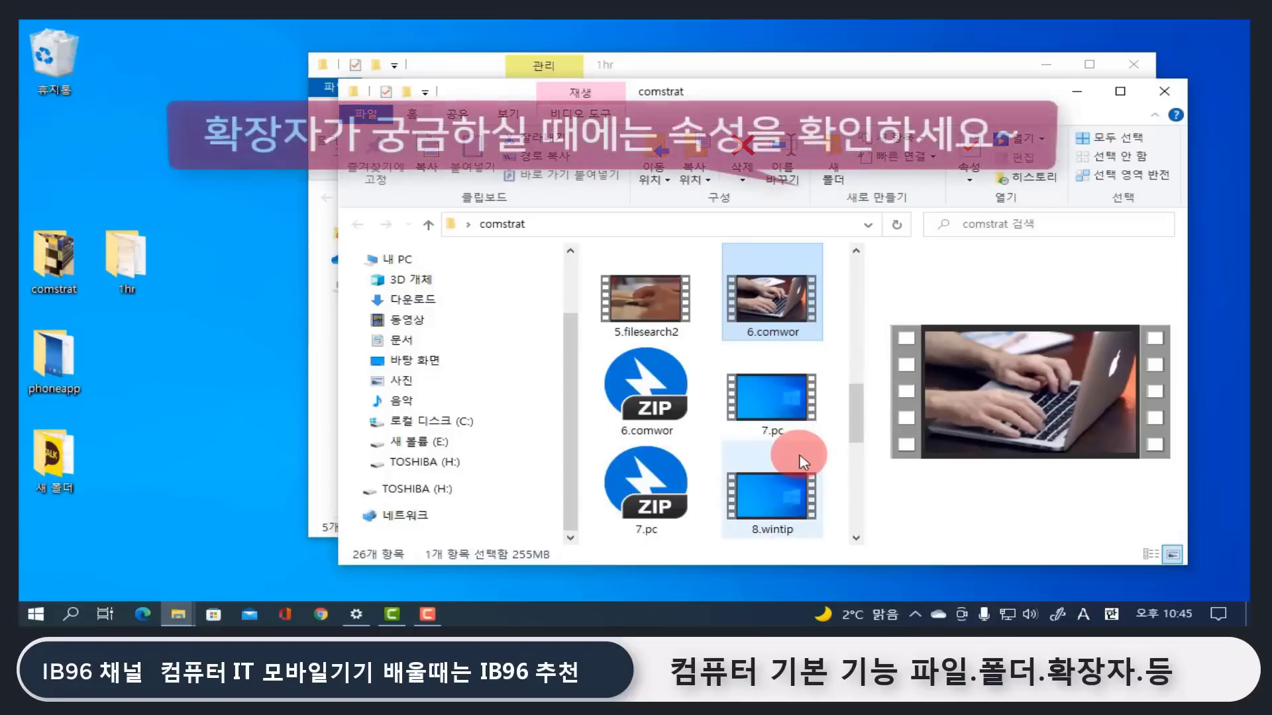
Reopen the properties of the 6.comwor video to check its extension, and dismiss them without changes.
right_click(779, 291)
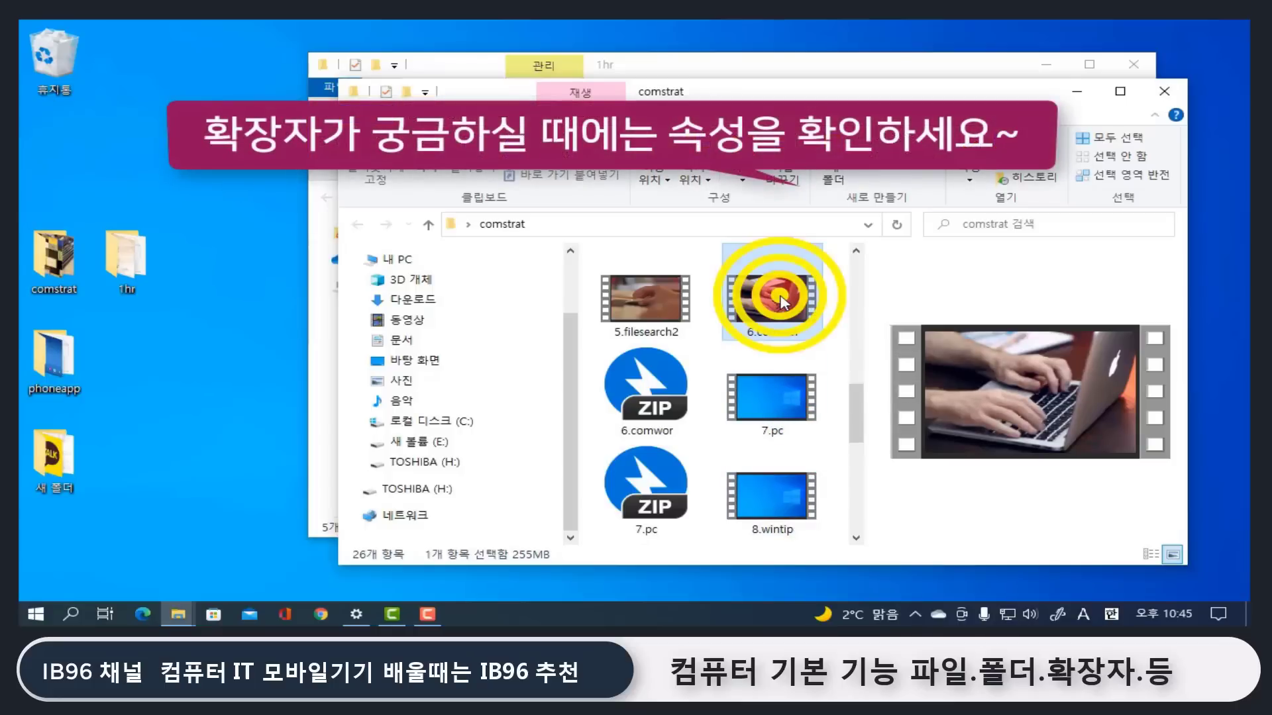
click(868, 587)
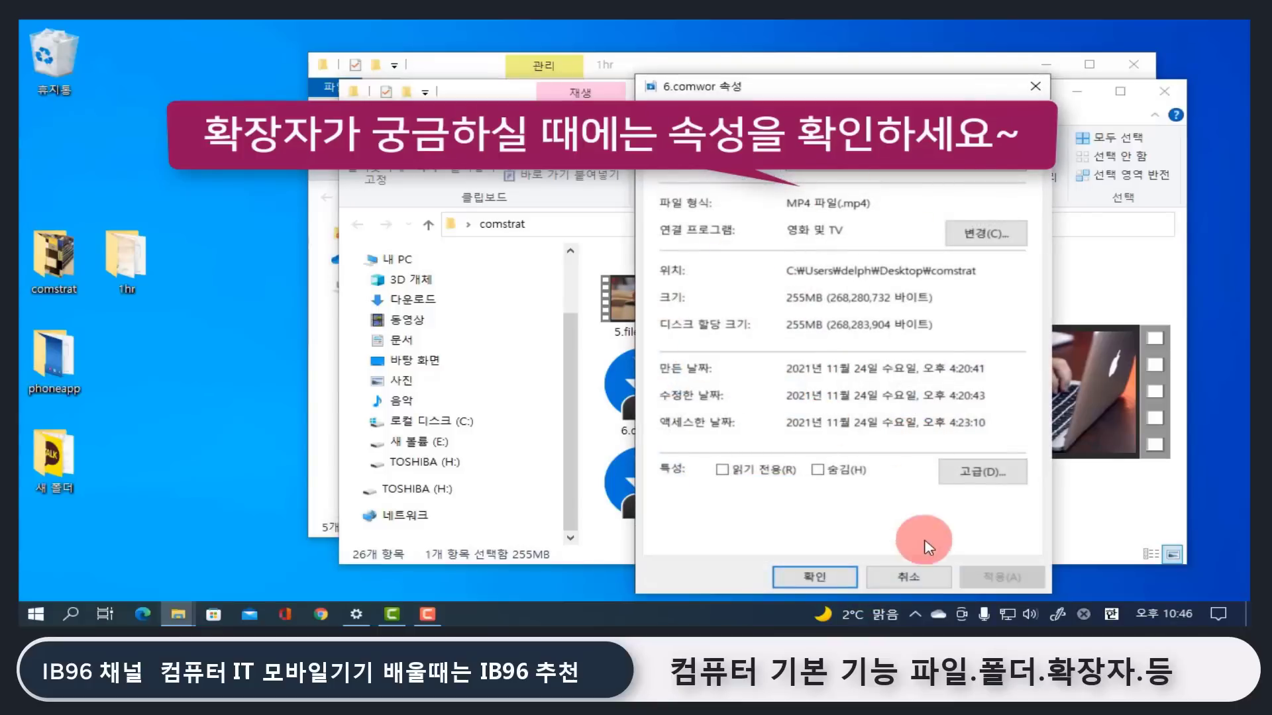
click(930, 582)
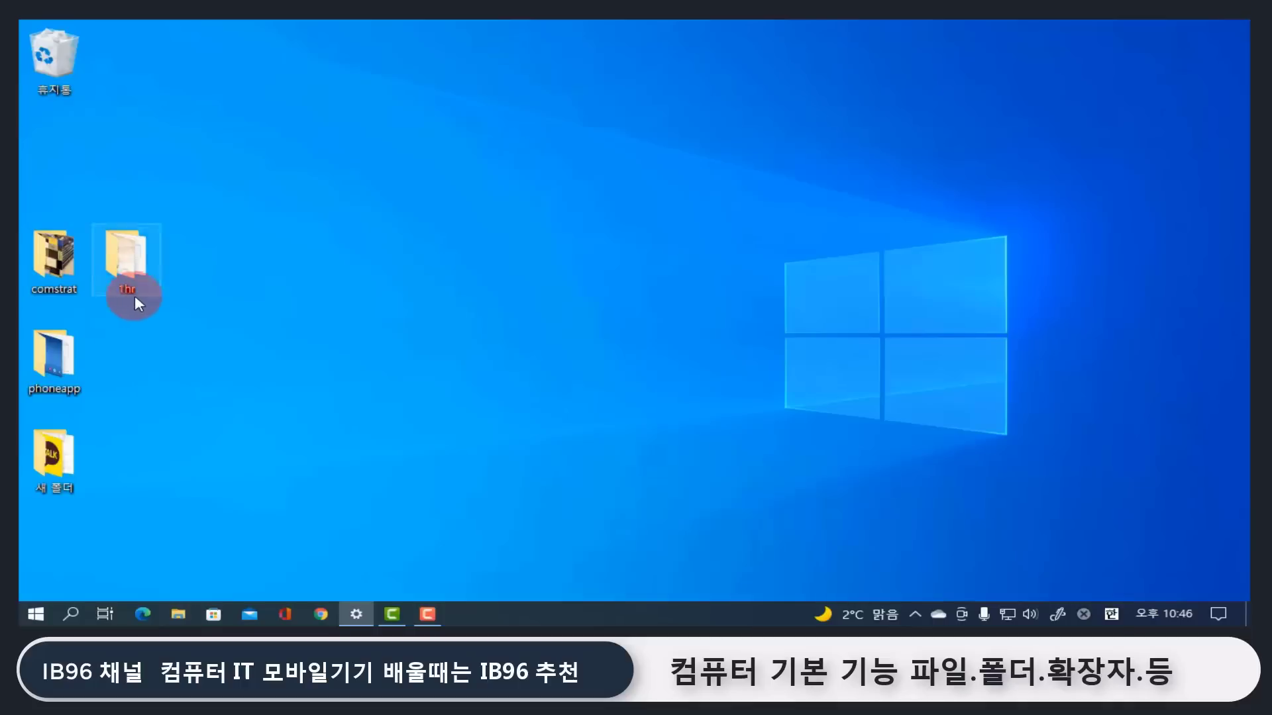
Open the 1hr folder on the desktop, preview the orchid picture, and close the folder.
click(133, 261)
mouse_move(134, 263)
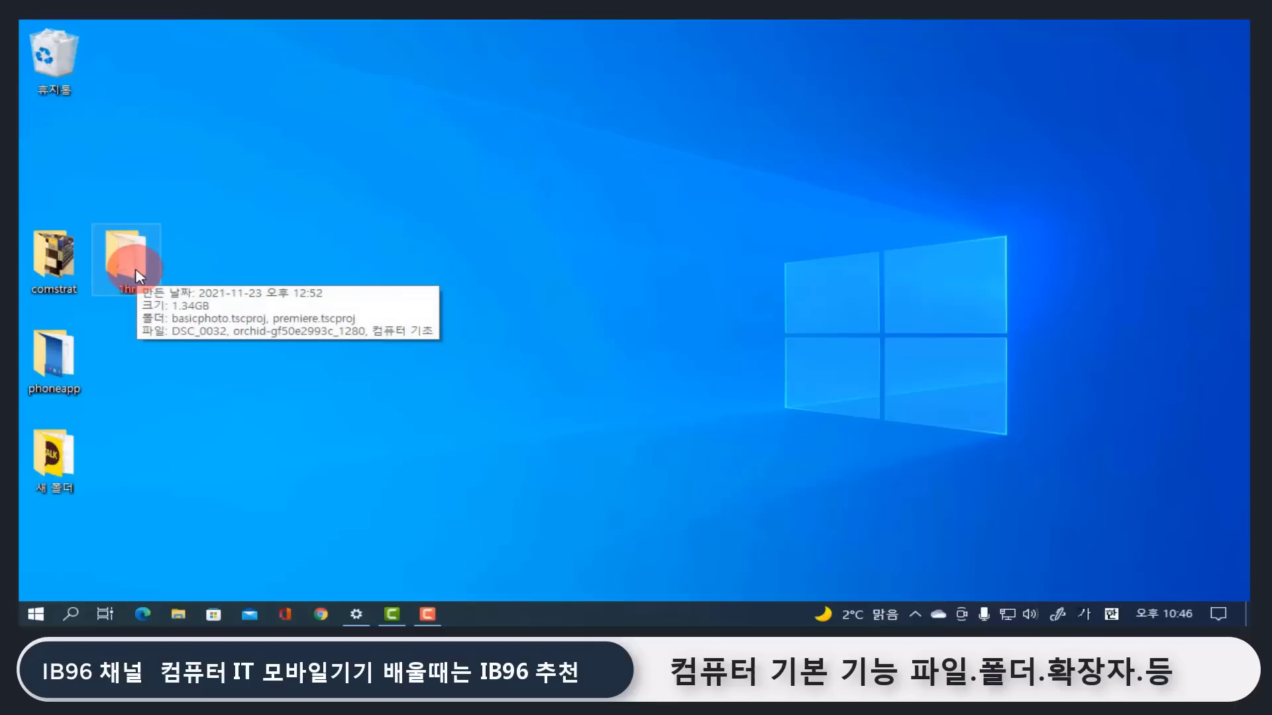
double_click(136, 272)
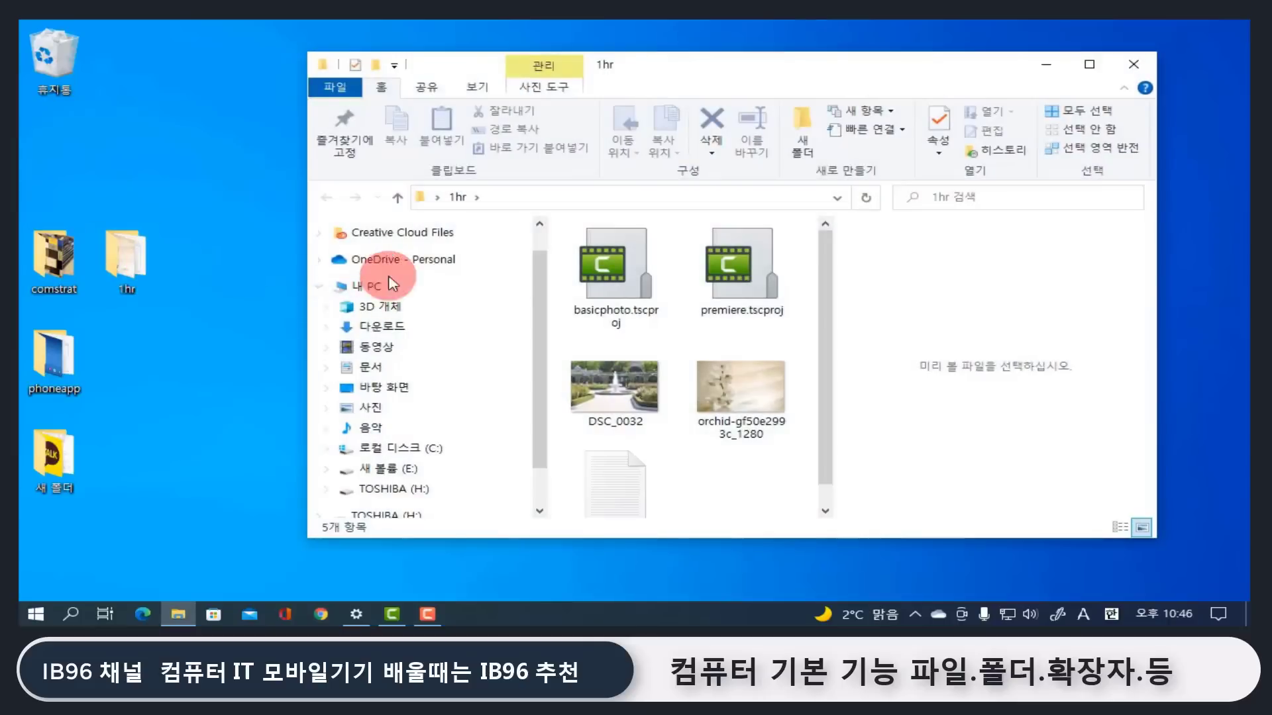
click(615, 351)
click(738, 384)
click(738, 285)
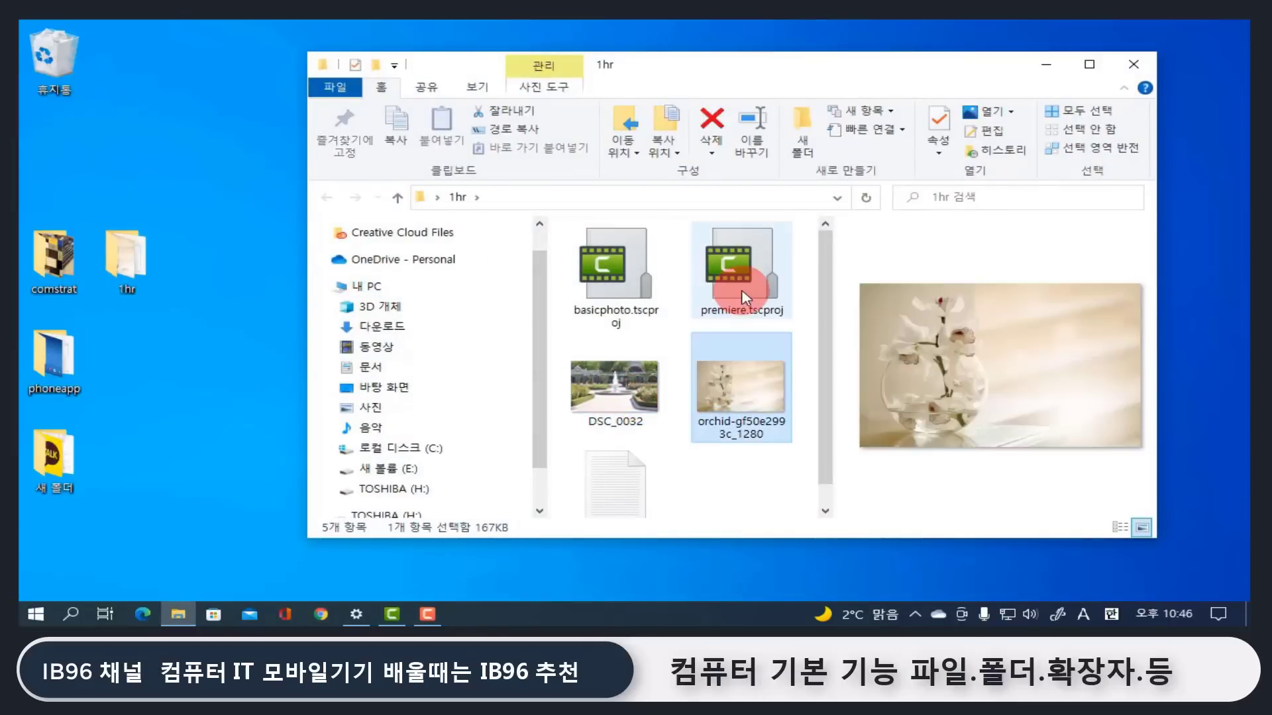
click(1136, 65)
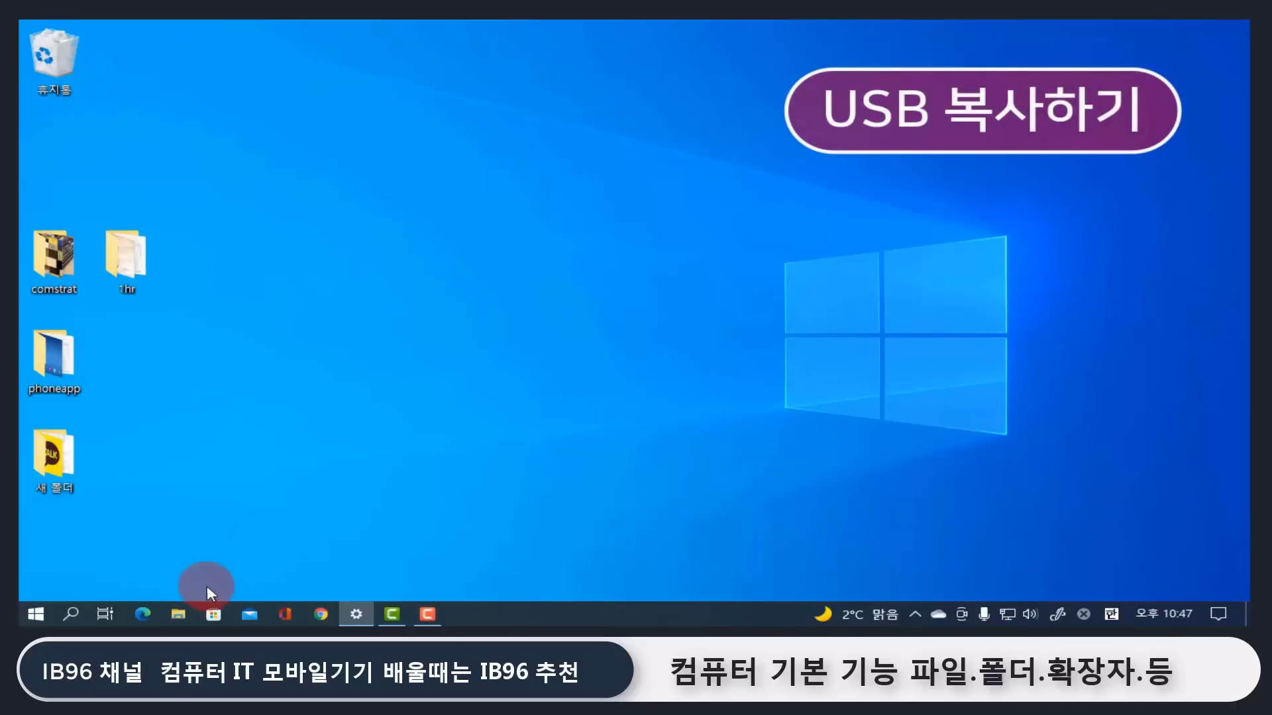
Open USB 드라이브 (F:) in File Explorer, move the window clear of the desktop icons, and copy the desktop file list onto the drive.
click(178, 612)
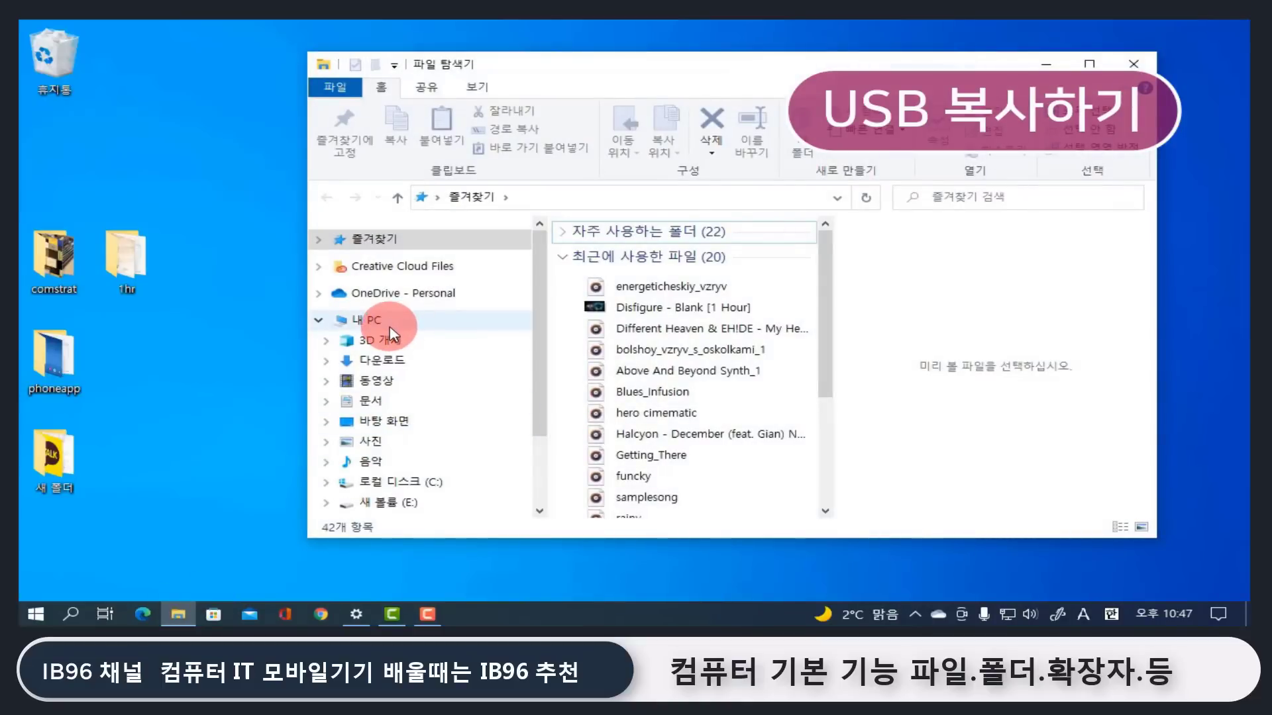
scroll(408, 424, down, 1)
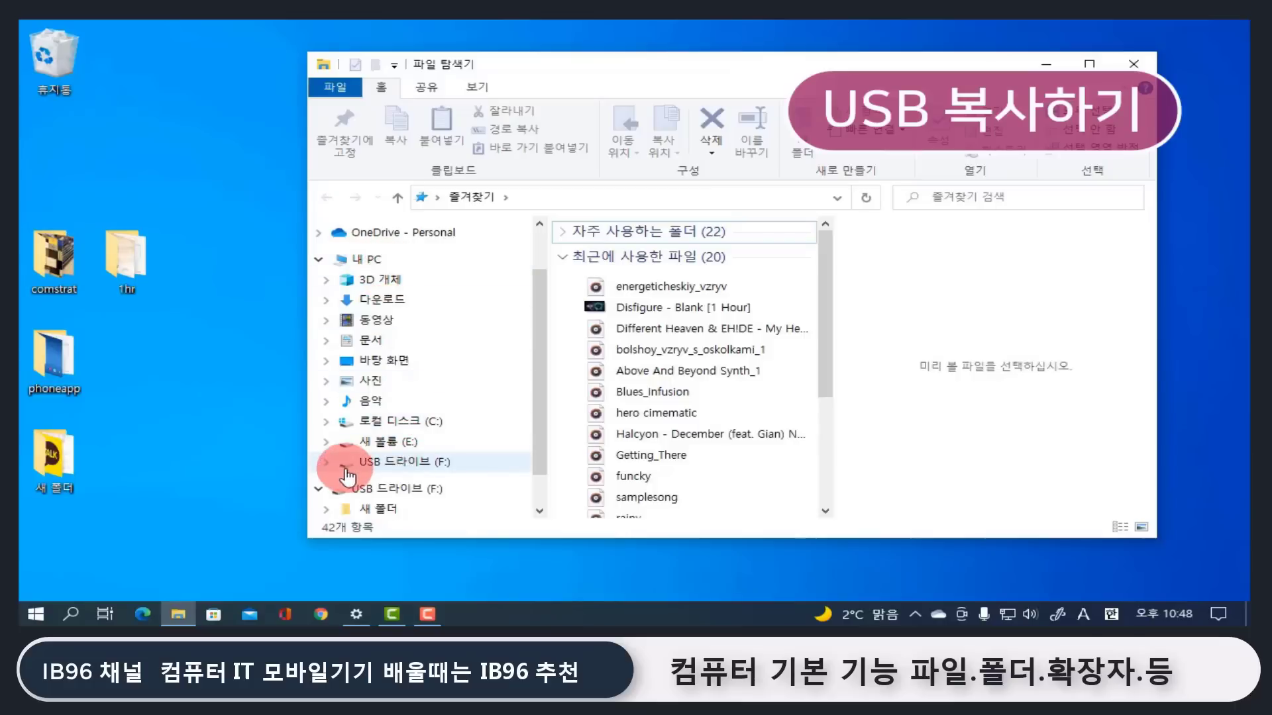
click(418, 464)
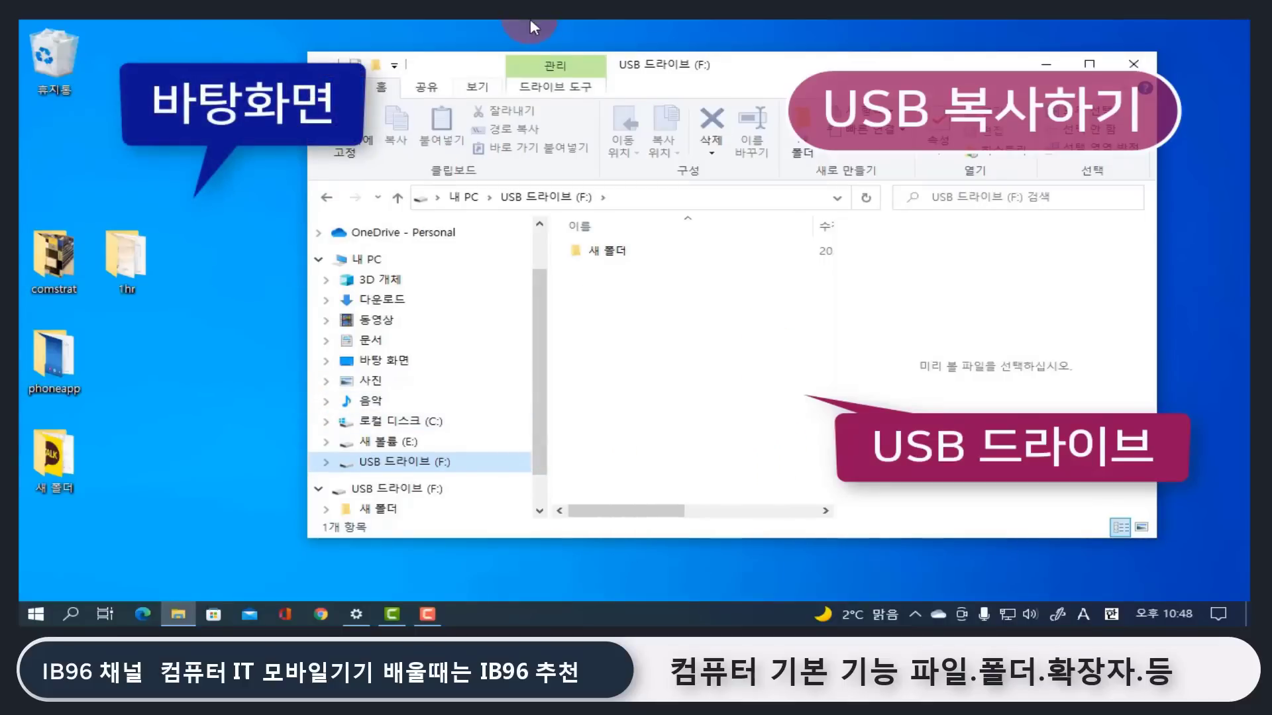
drag(487, 66, 716, 74)
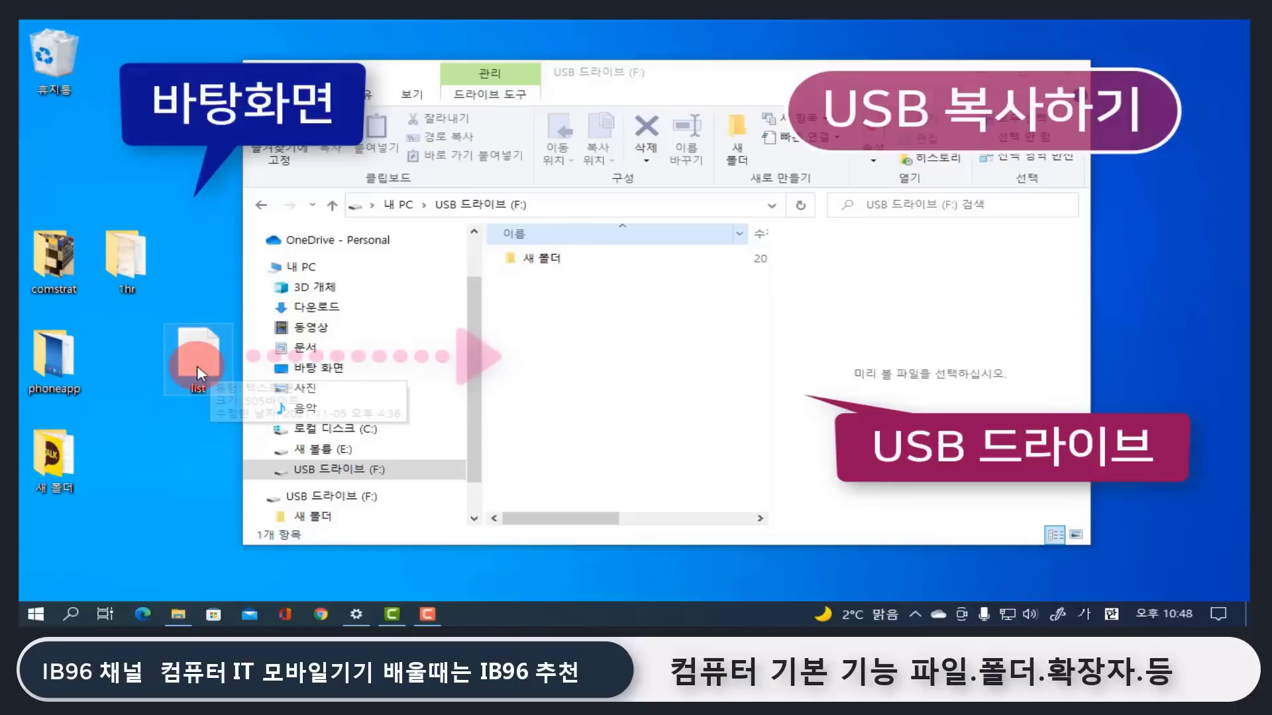
drag(197, 364, 356, 473)
click(571, 329)
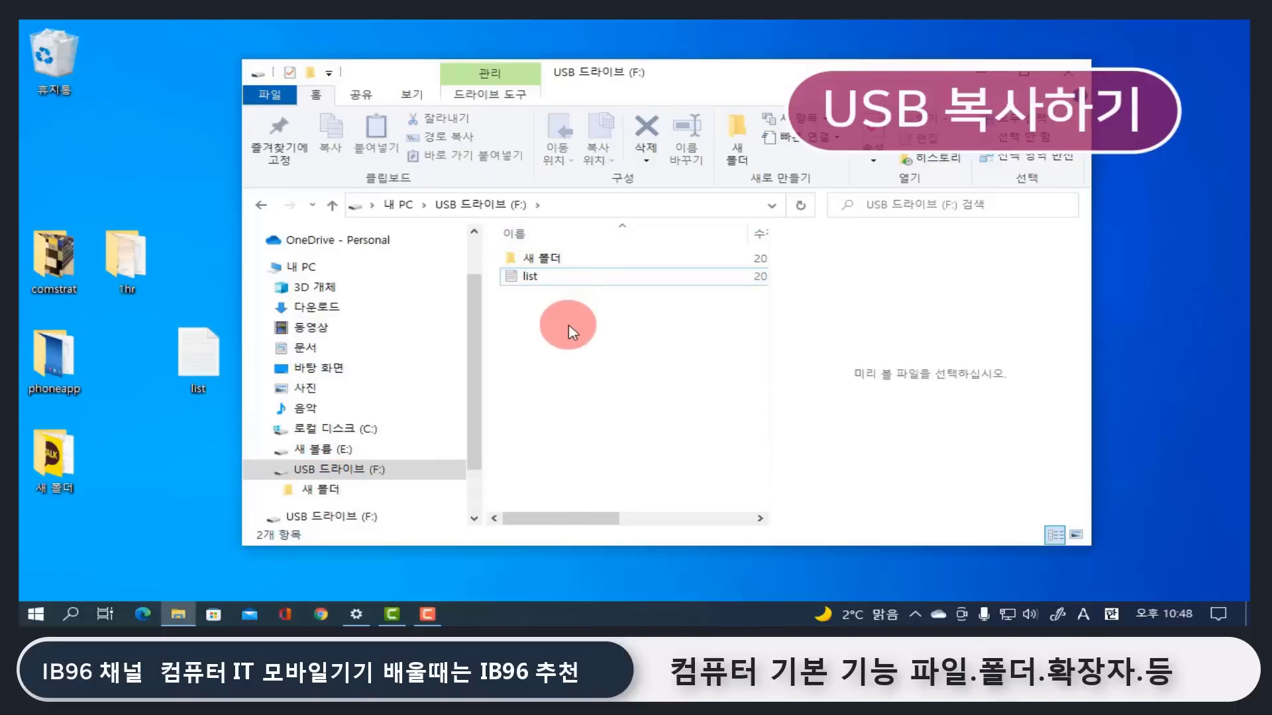
Permanently delete the list file from the USB drive and select the 새 폴더 folder.
click(532, 274)
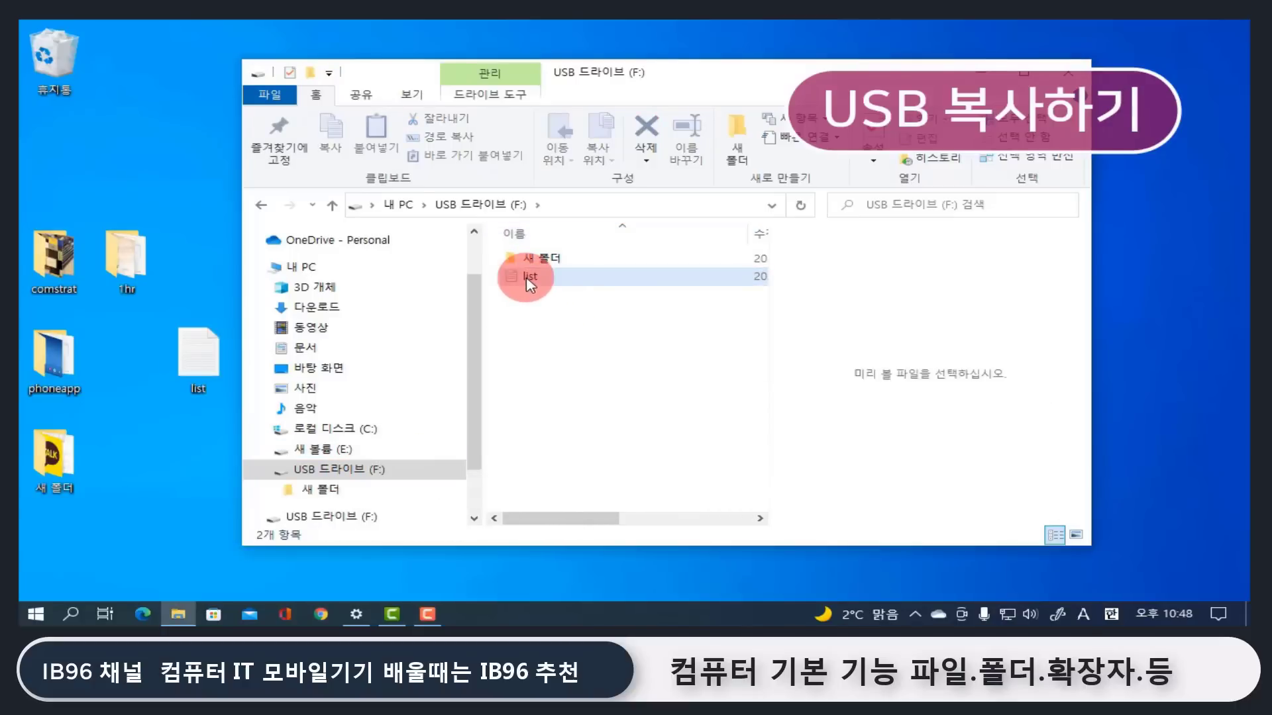
key(Delete)
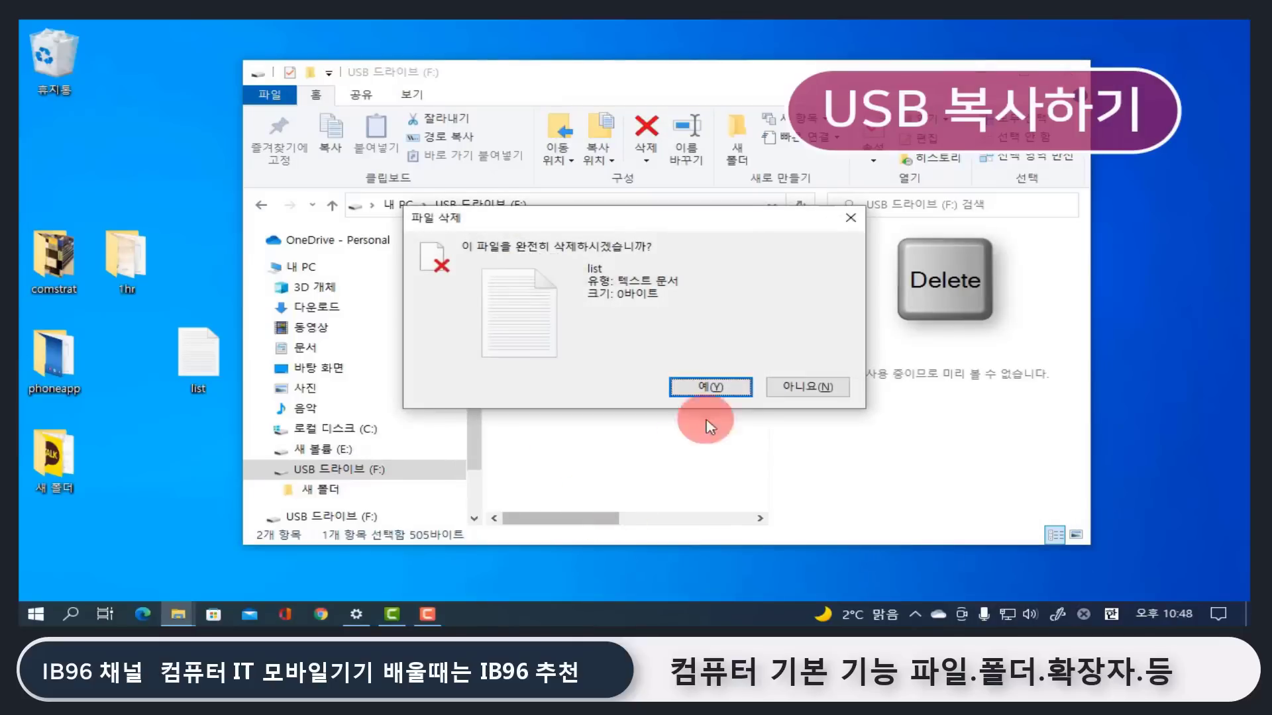
click(715, 388)
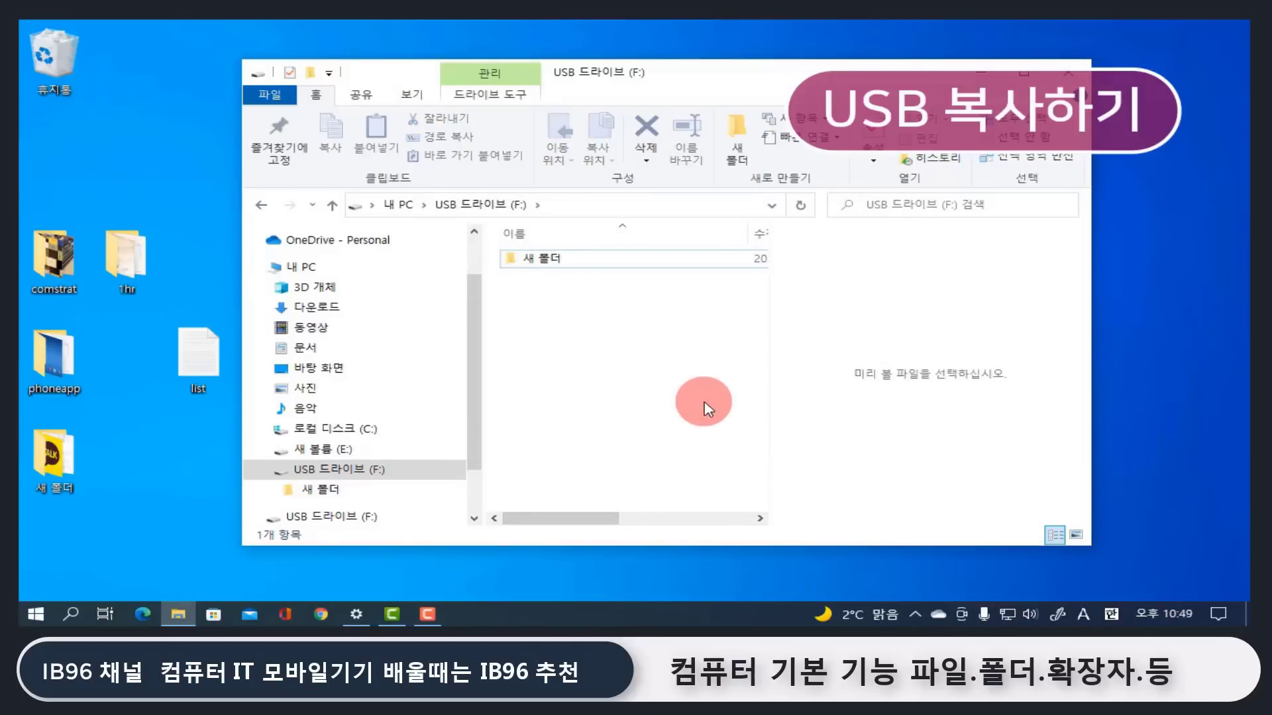
click(551, 265)
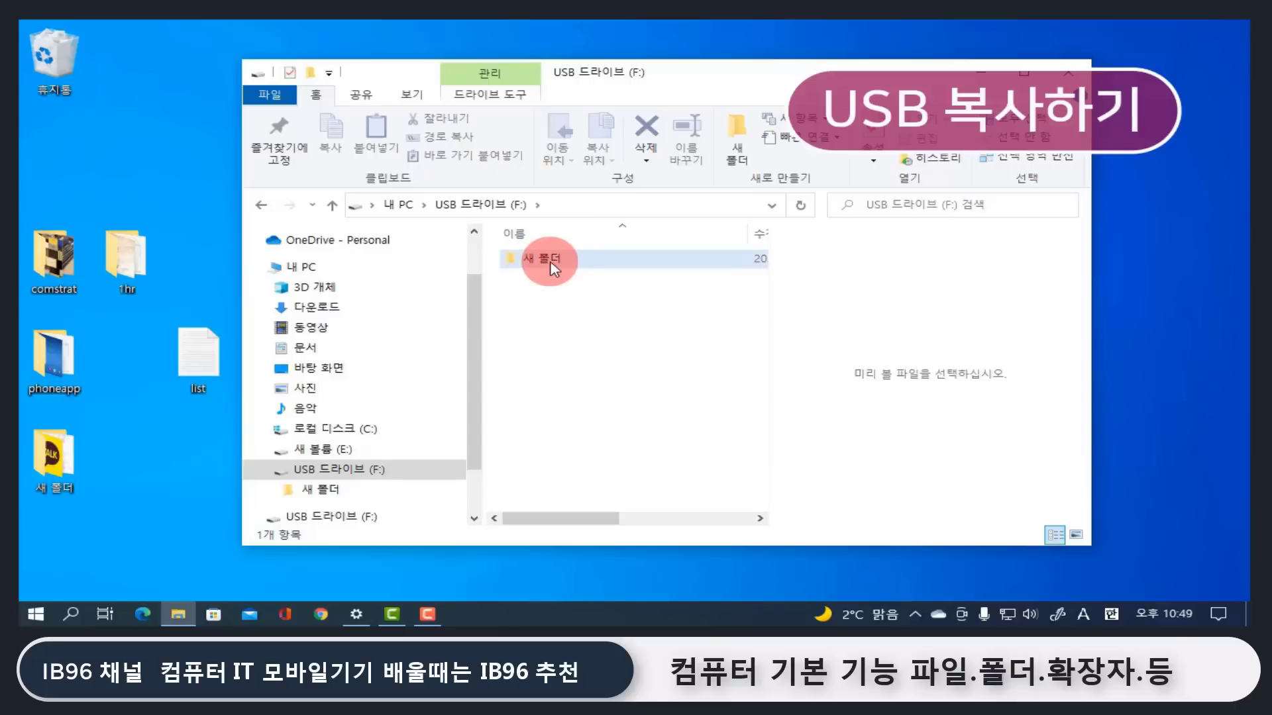
drag(552, 265, 593, 278)
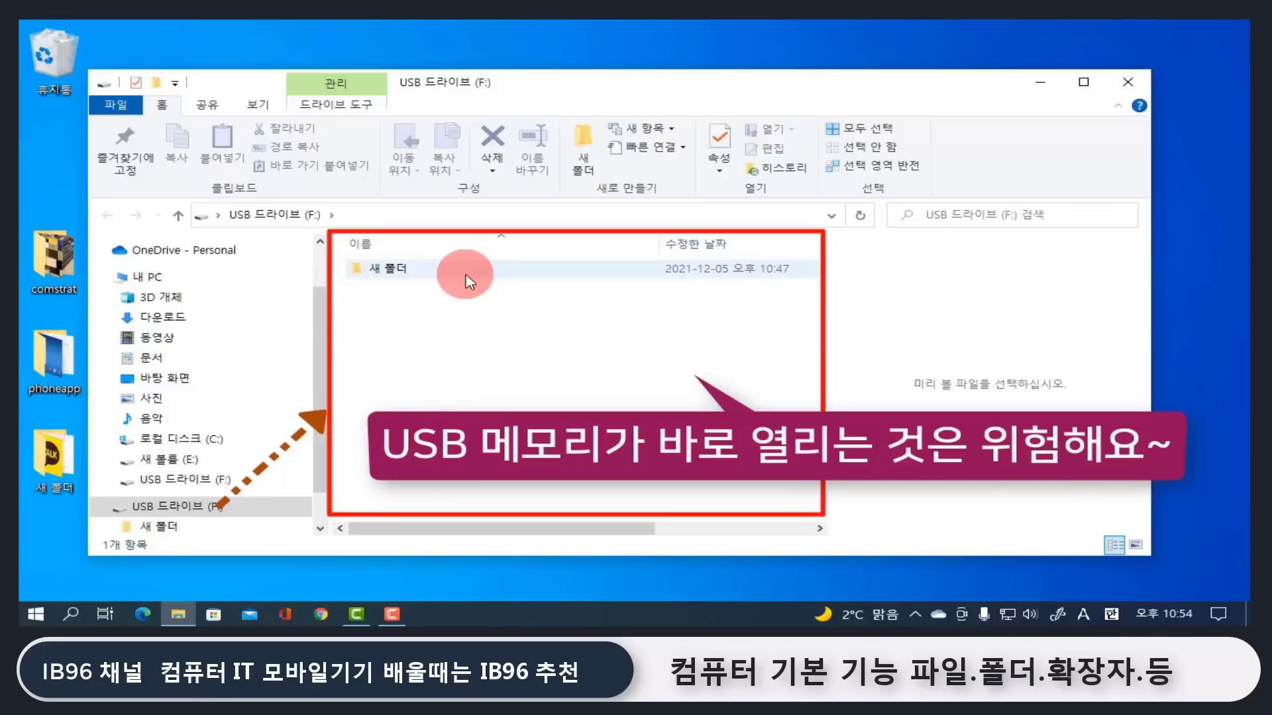
Open the 자동 실행 (AutoPlay) page of the Windows device settings.
mouse_move(469, 282)
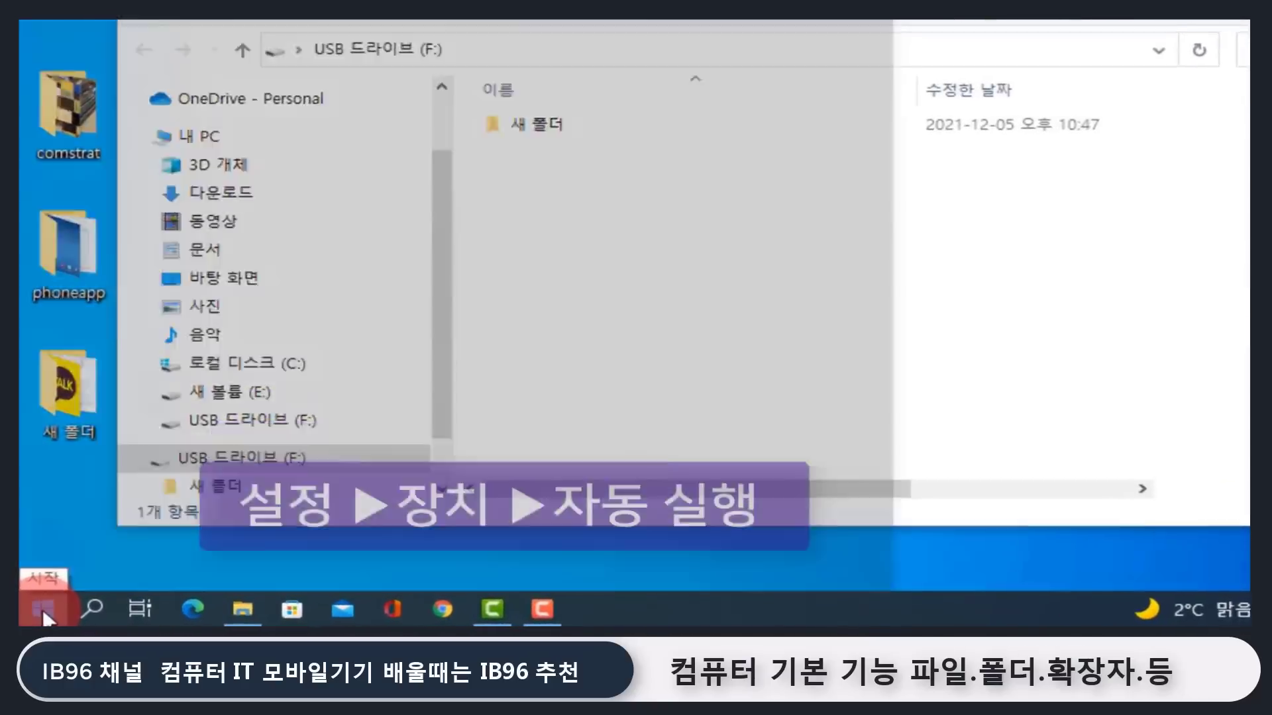
click(36, 615)
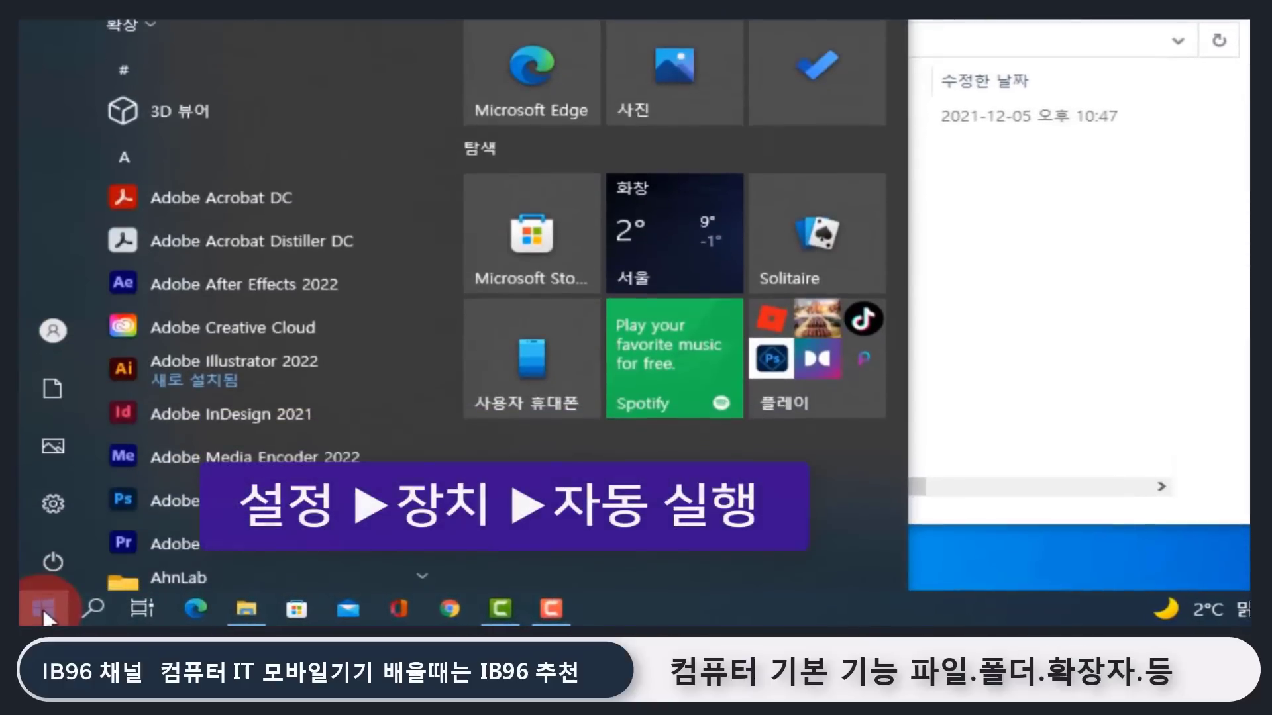
click(41, 511)
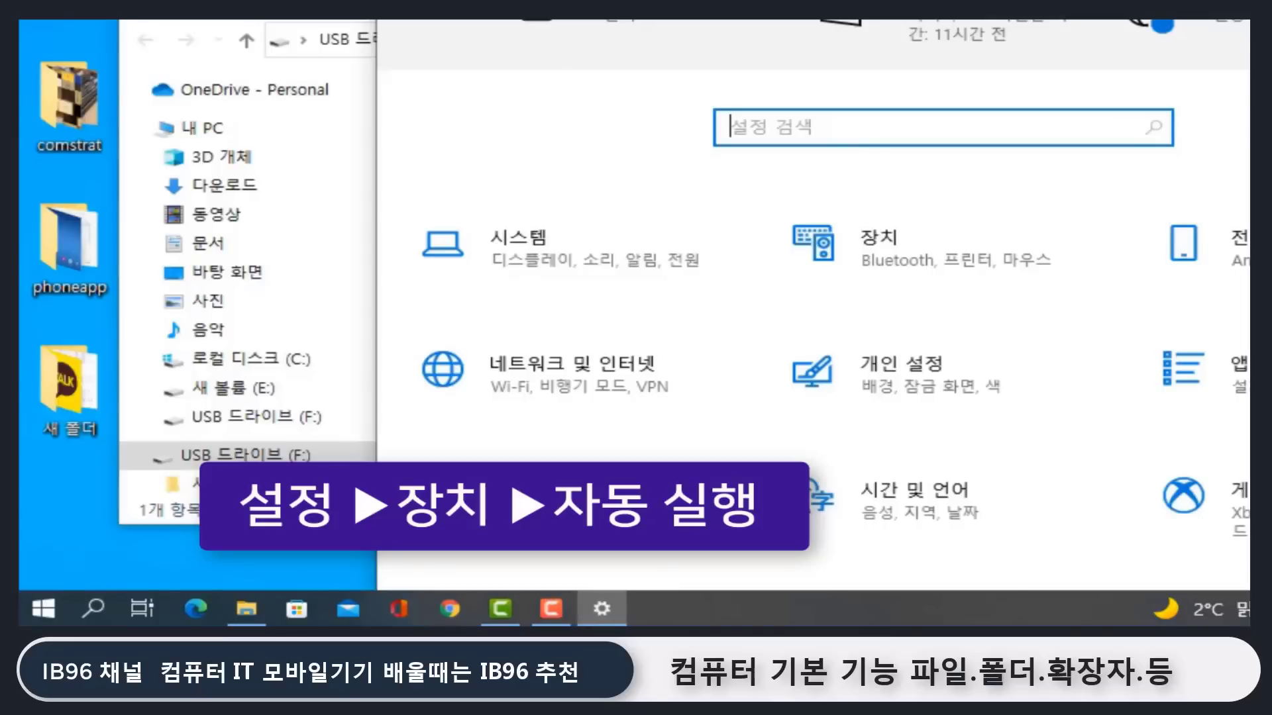
click(852, 265)
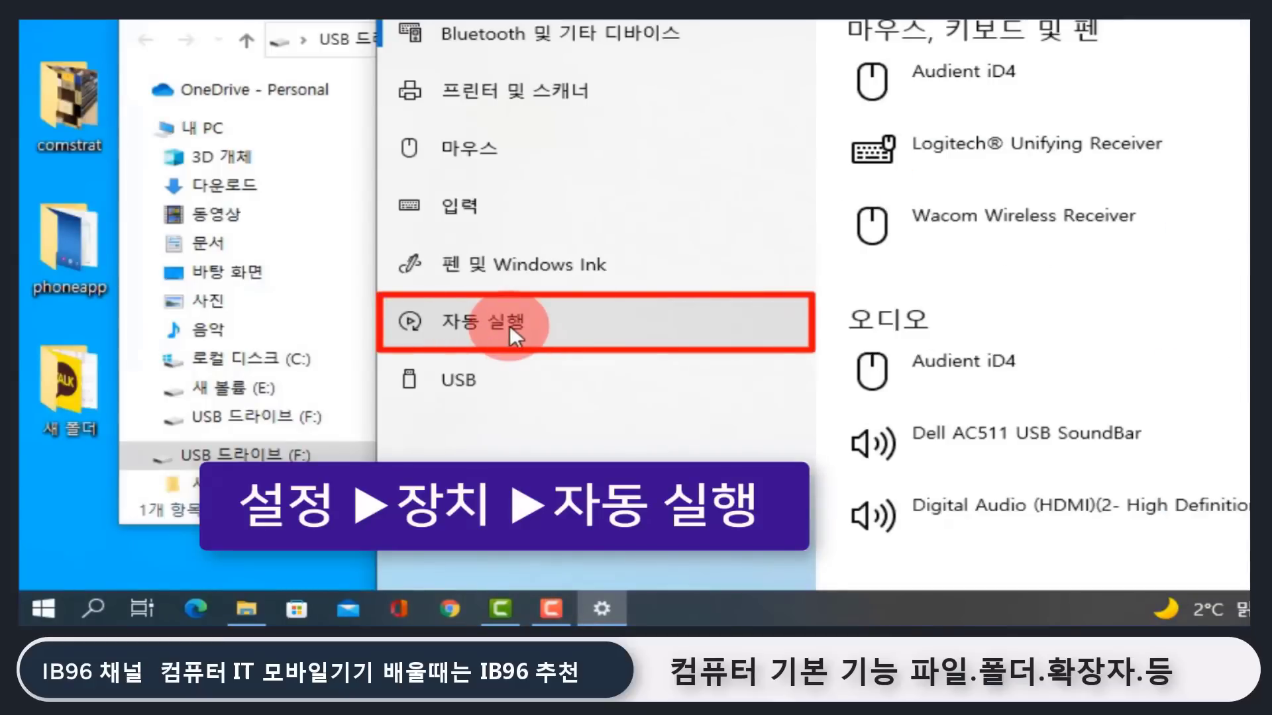
click(510, 325)
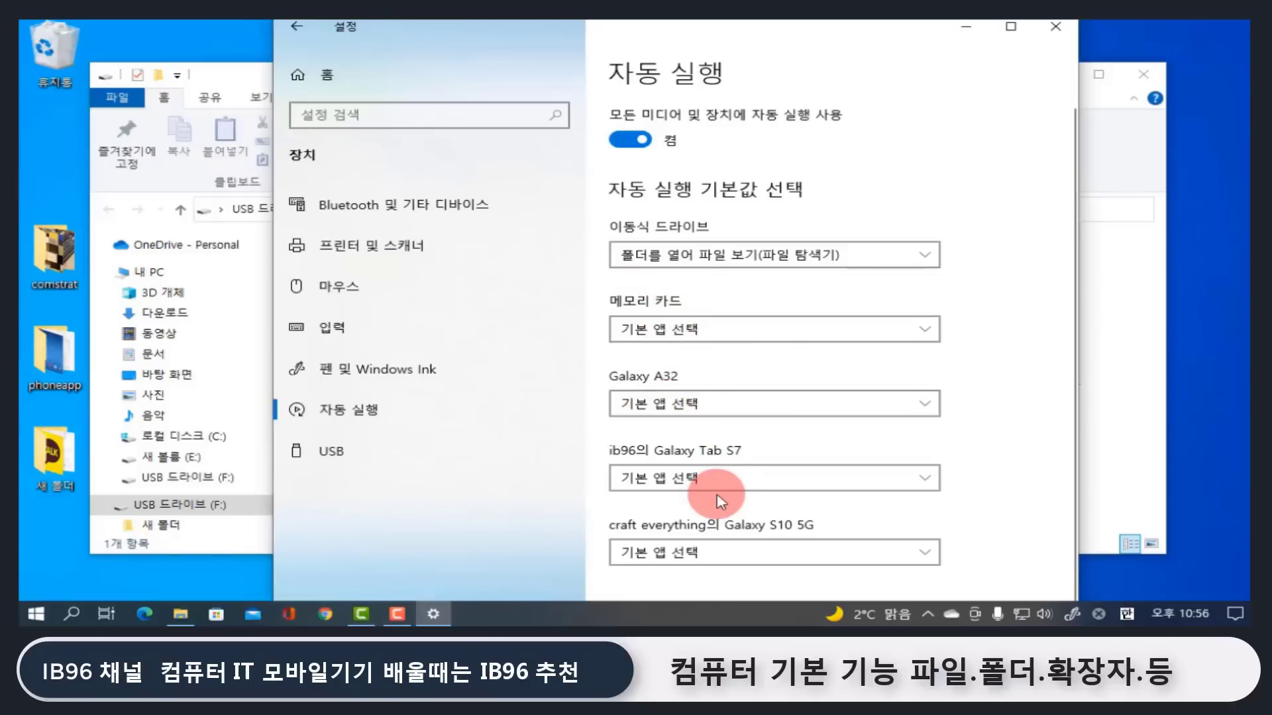
Set the AutoPlay default for 이동식 드라이브 (removable drives) to 매 번 확인.
scroll(709, 493, down, 1)
scroll(702, 424, up, 1)
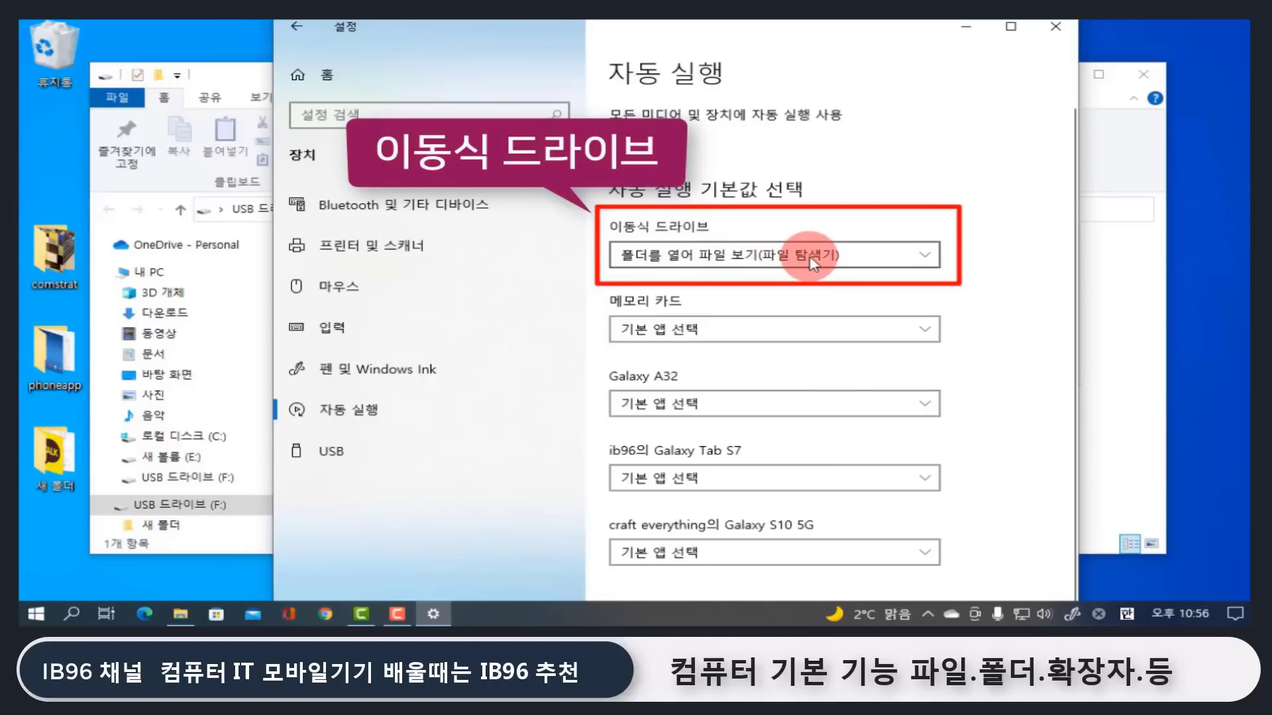
click(925, 257)
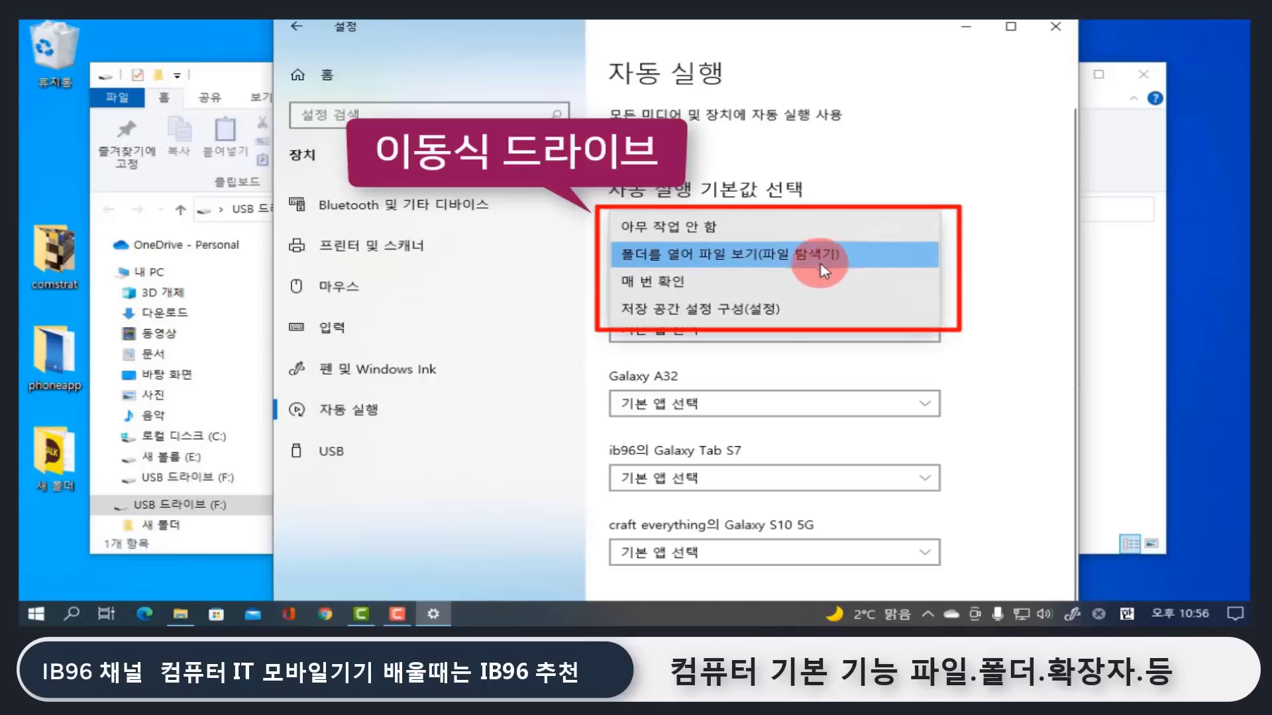
click(822, 283)
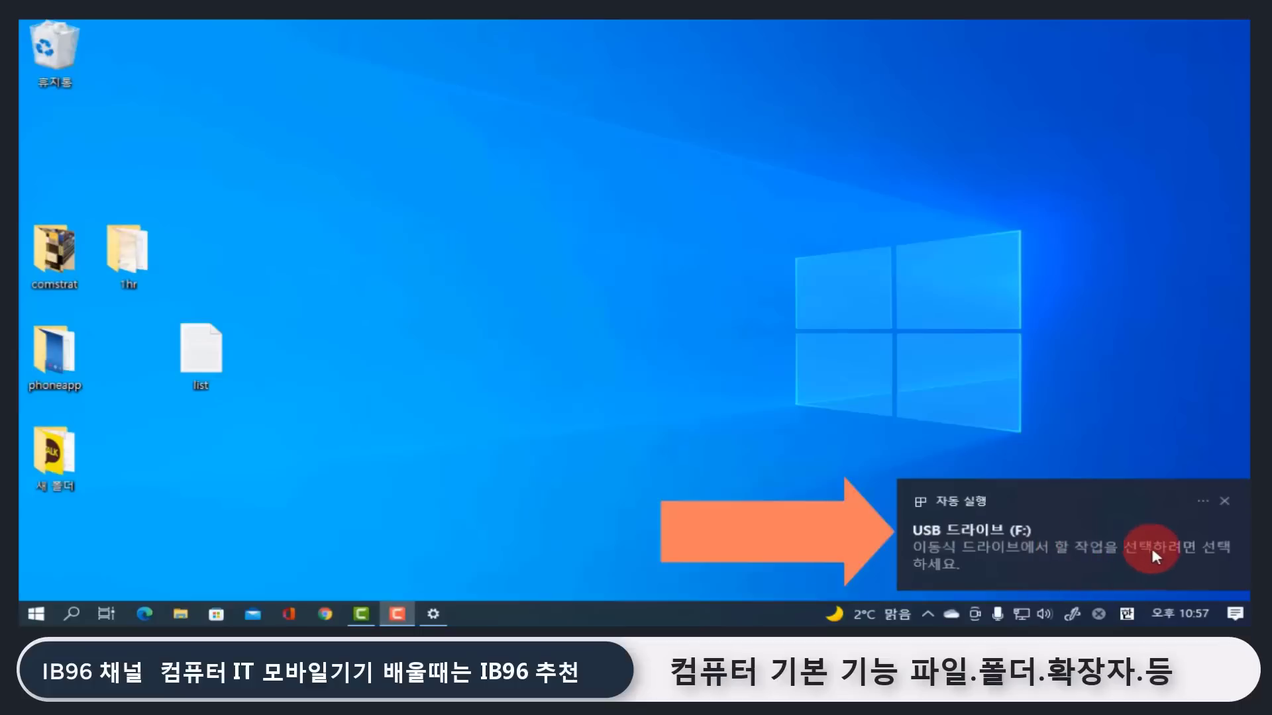
Open the AutoPlay notification for USB 드라이브 (F:) and choose 아무 작업 안 함.
click(1019, 543)
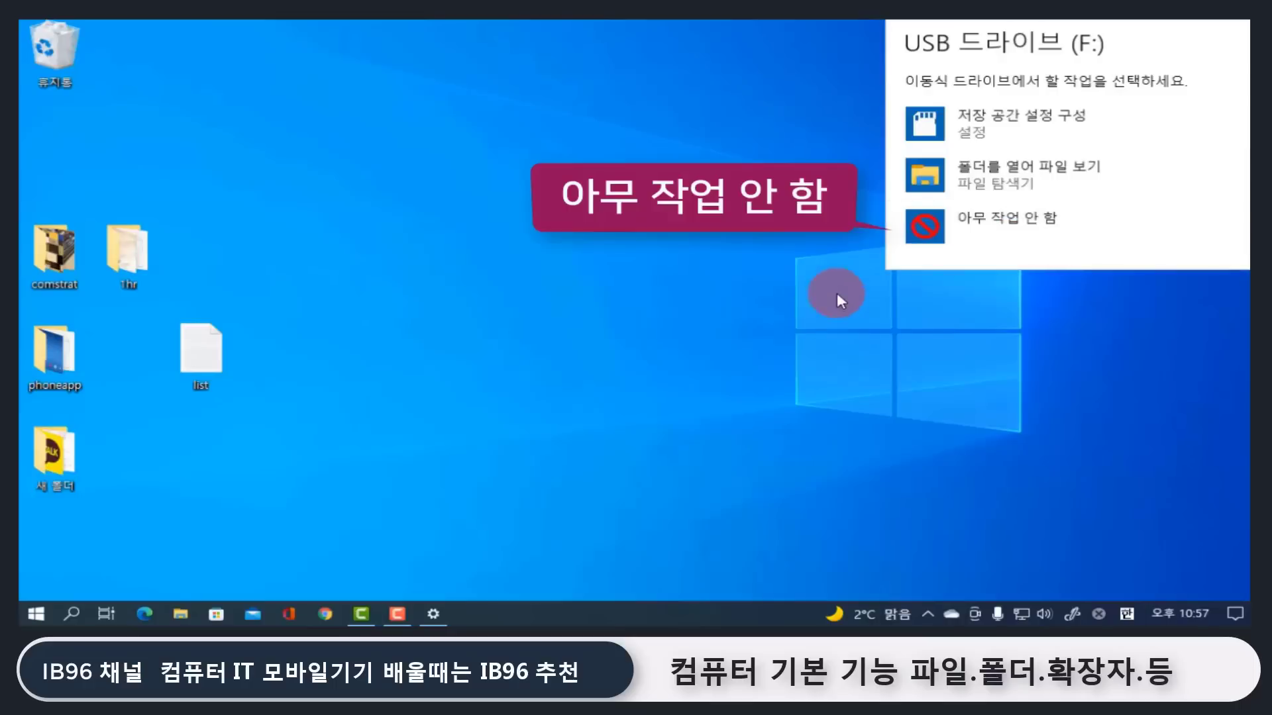
click(915, 251)
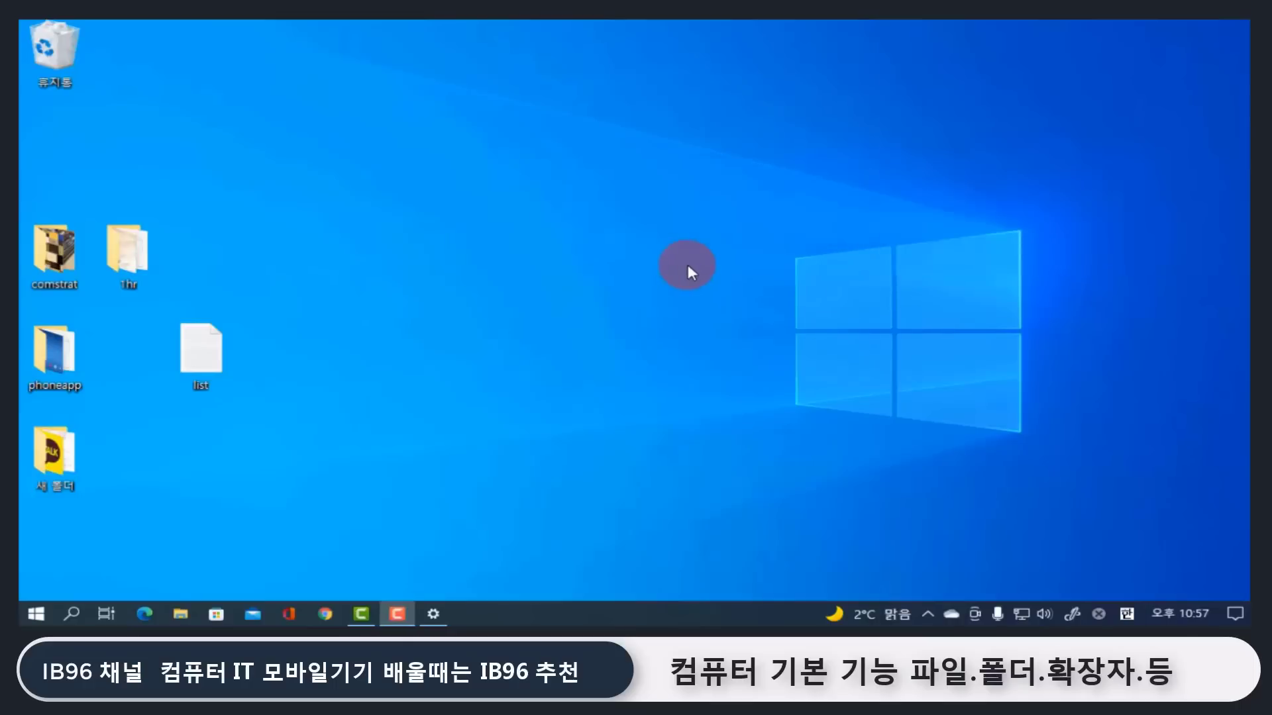
Scan USB 드라이브 (F:) with Microsoft Defender from File Explorer and close the Windows 보안 window.
click(179, 613)
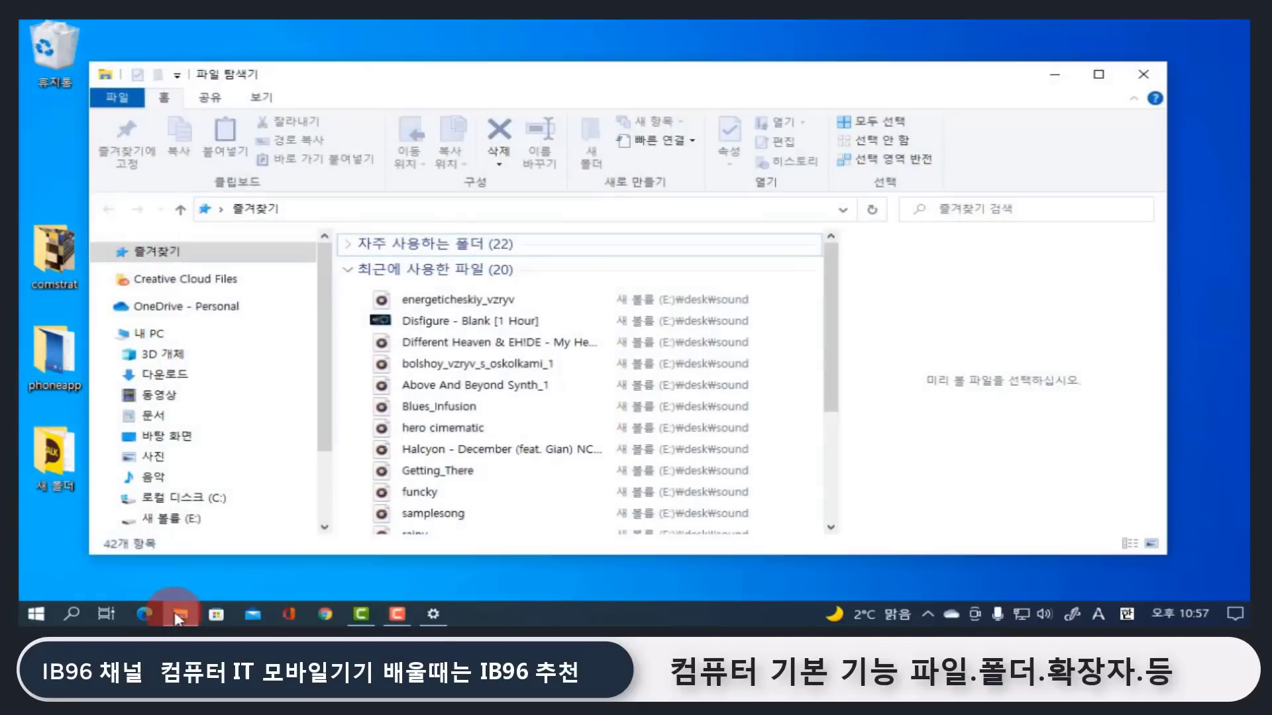
scroll(284, 457, down, 2)
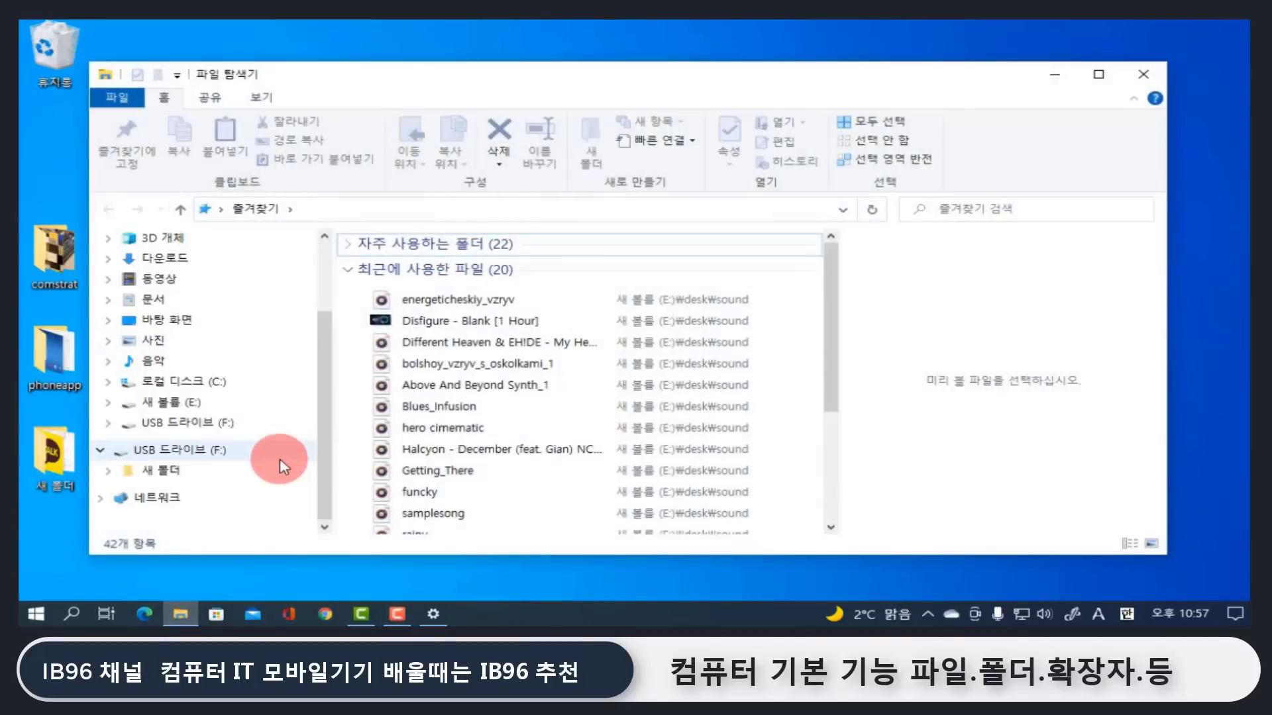
right_click(214, 430)
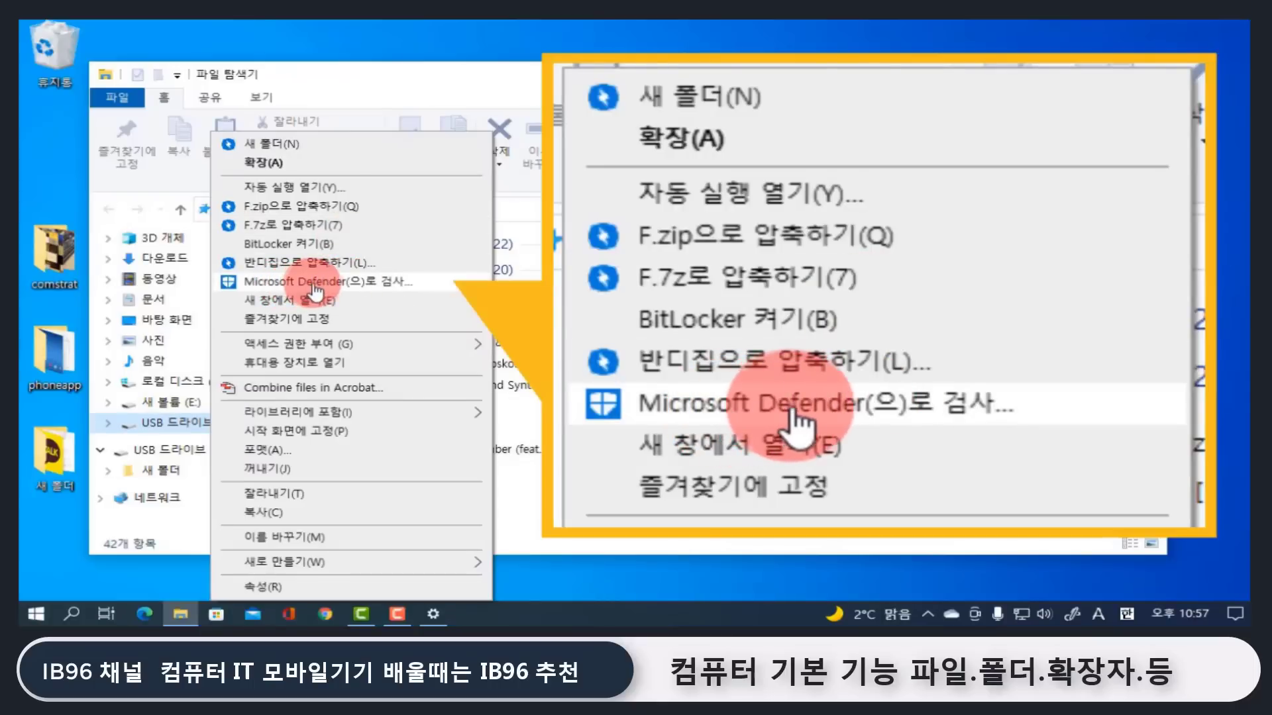
click(383, 287)
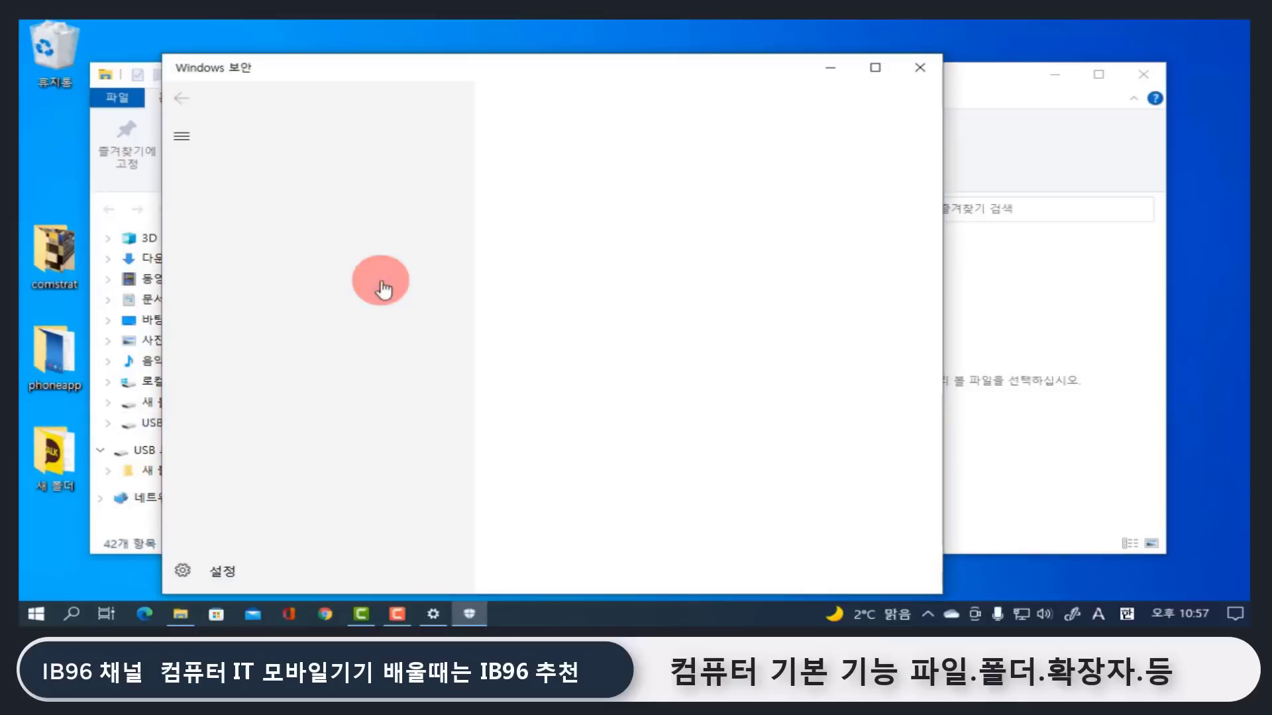
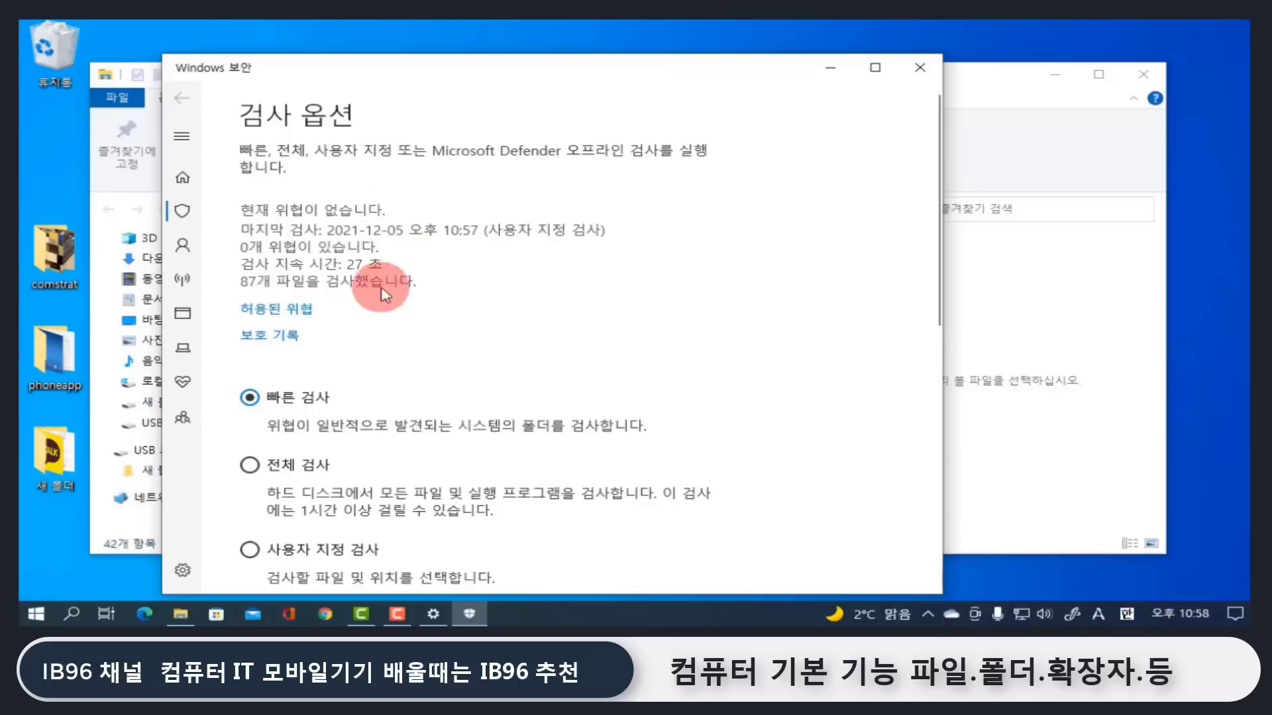
click(919, 67)
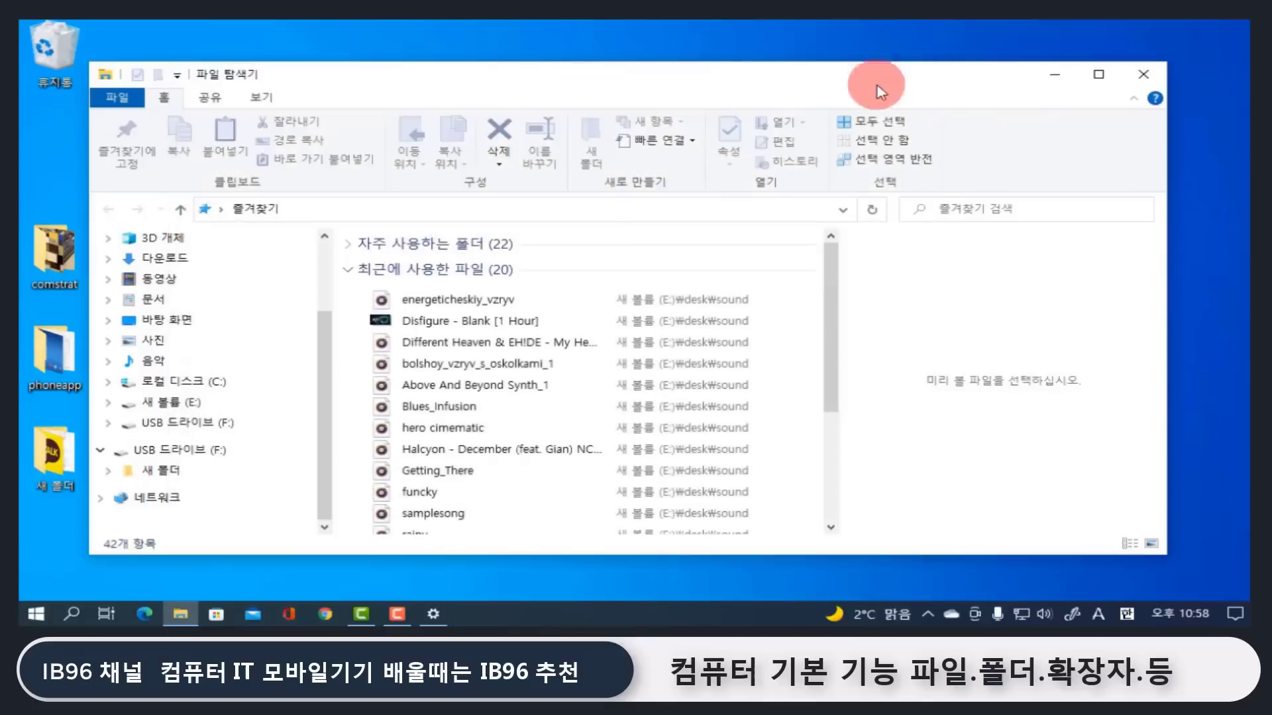
View the contents of USB 드라이브 (F:) in File Explorer and close the window.
click(187, 424)
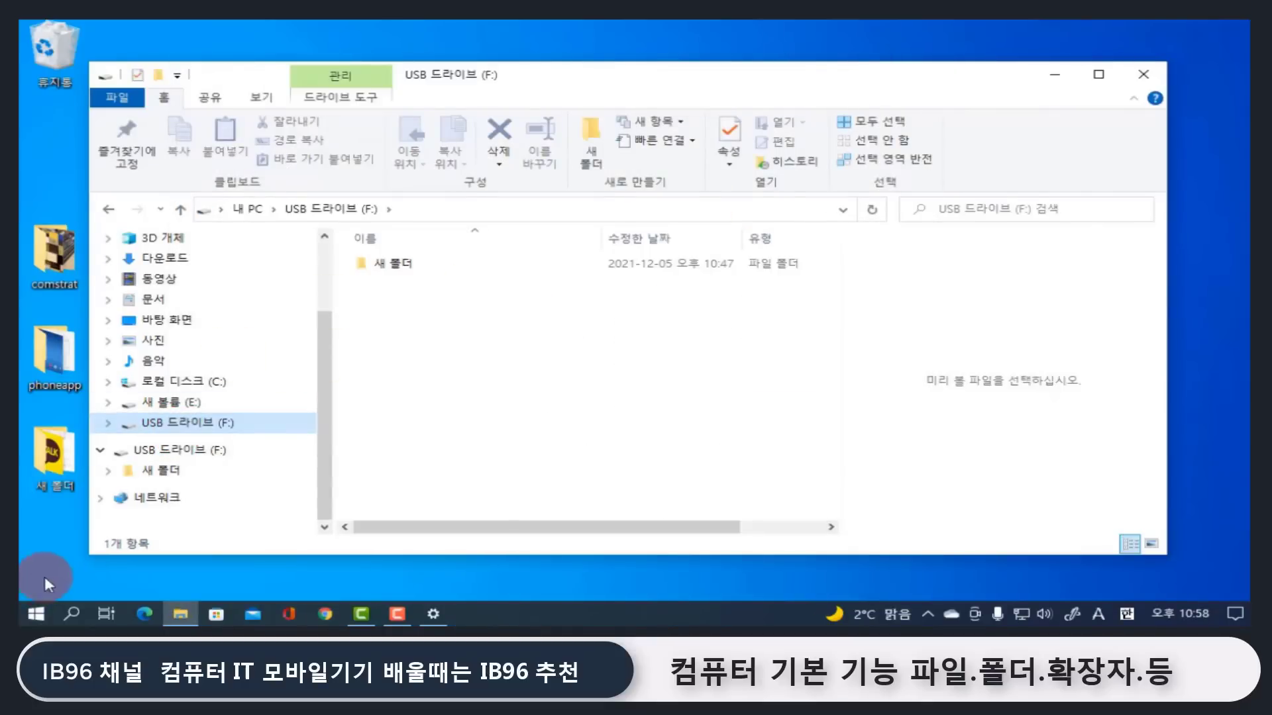
click(467, 339)
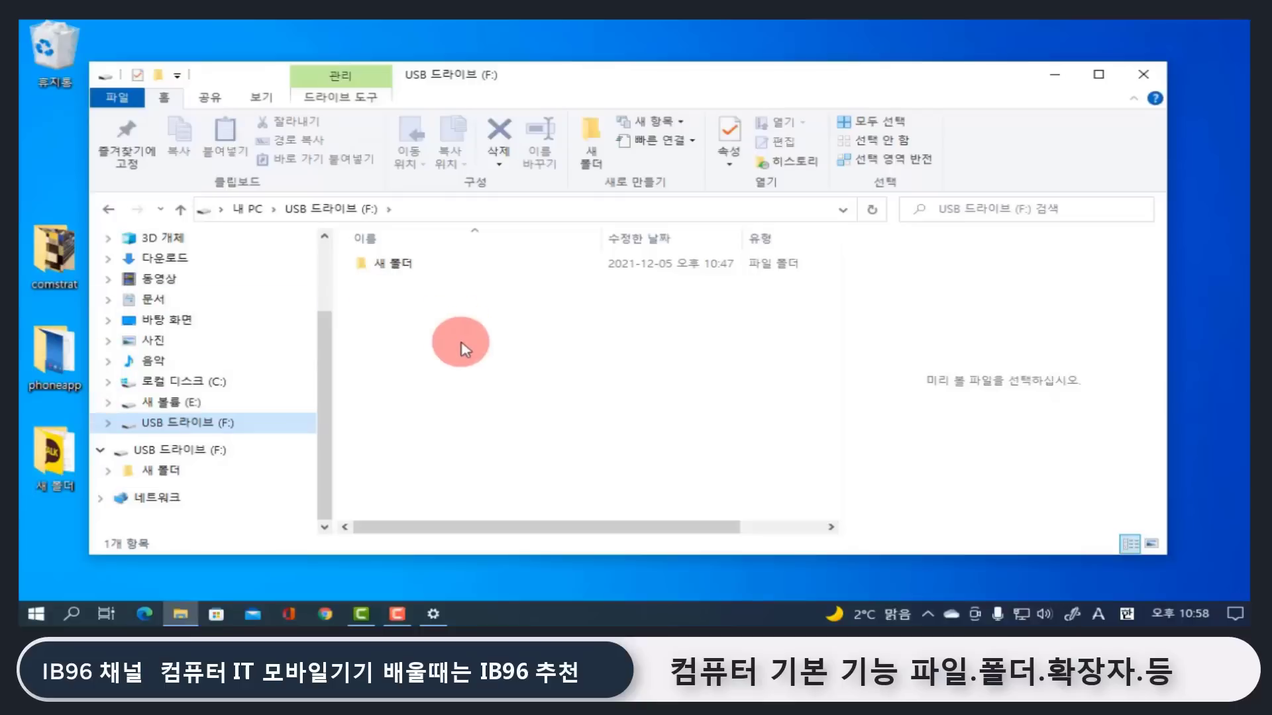
drag(698, 77, 754, 65)
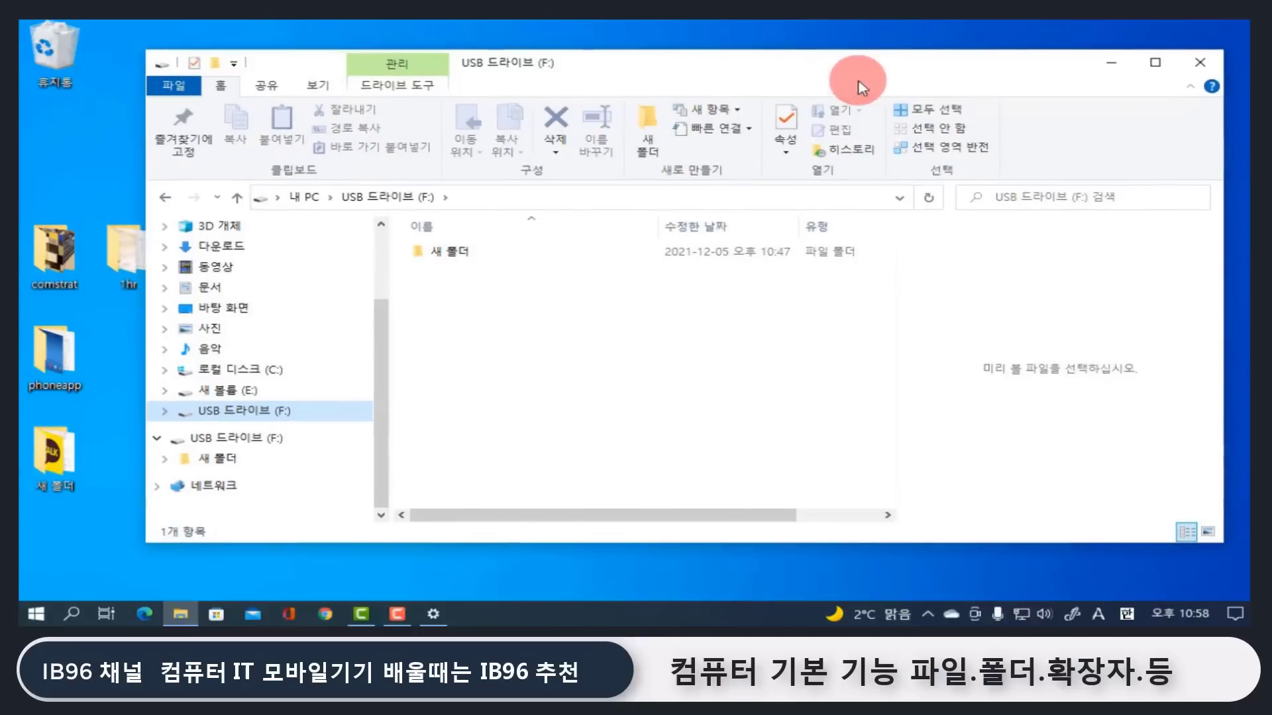
click(1199, 62)
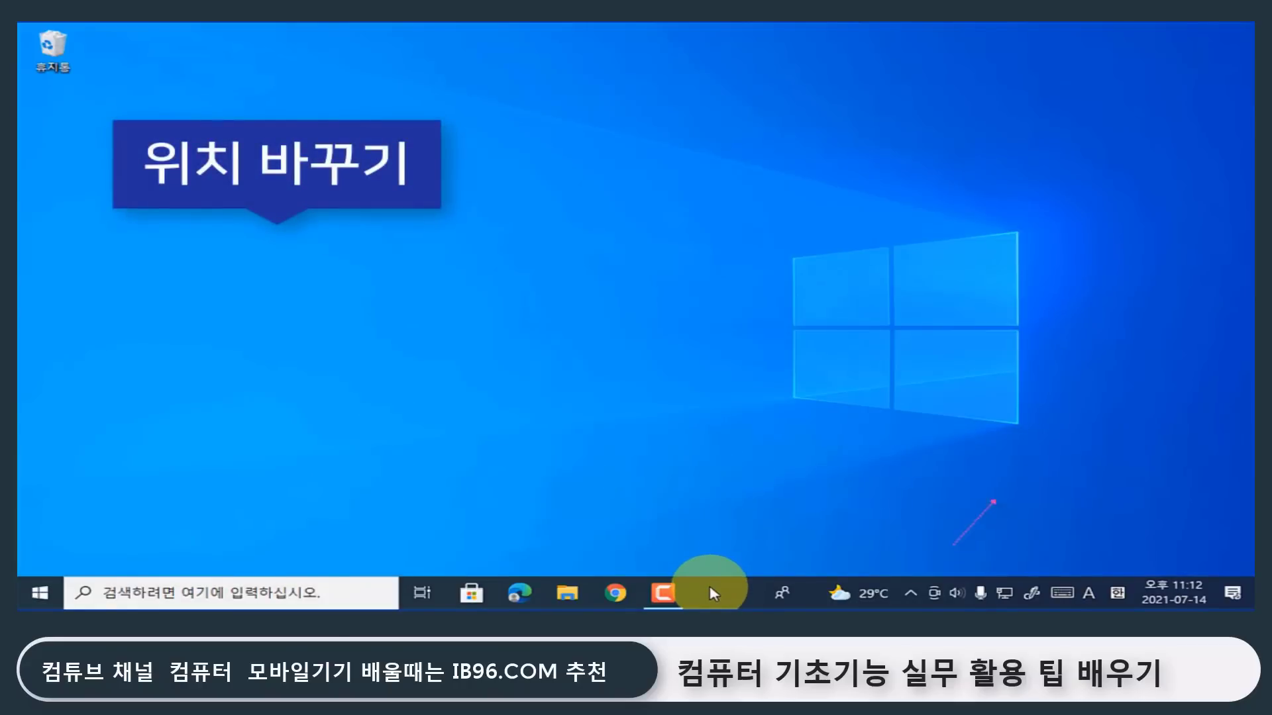
Try to move the taskbar to a different edge of the screen.
drag(713, 593, 558, 580)
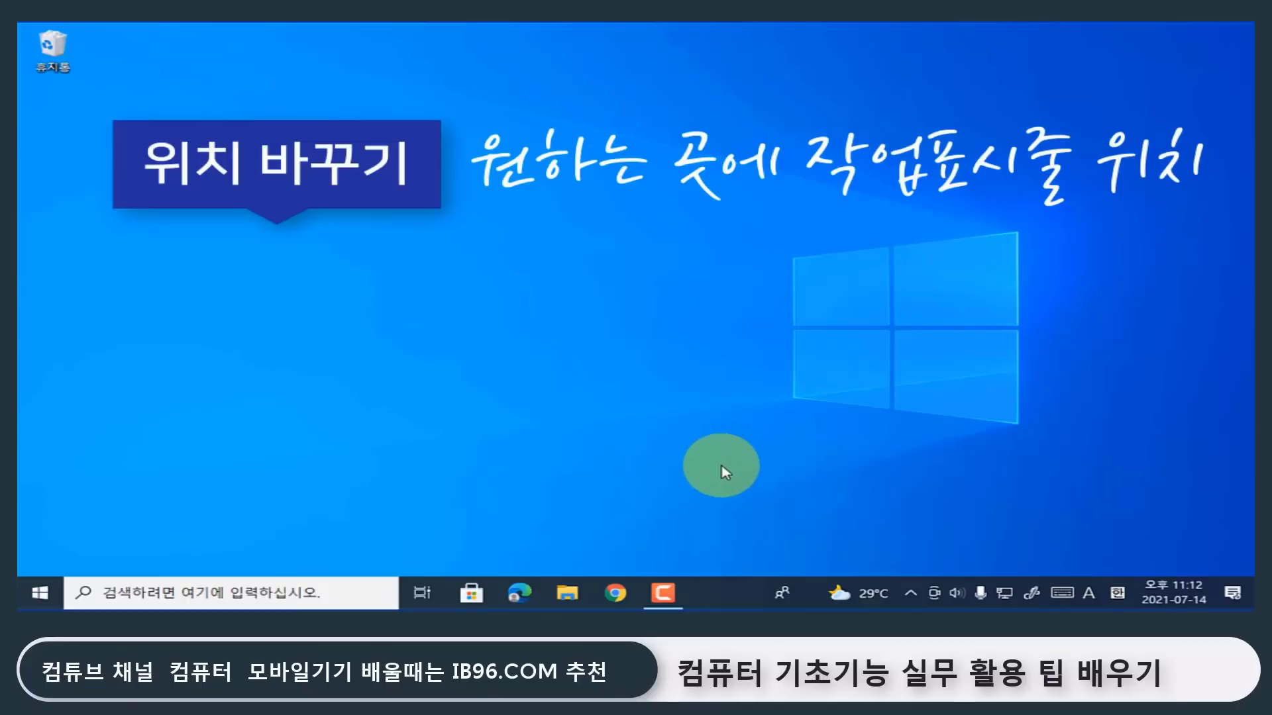
drag(714, 594, 715, 594)
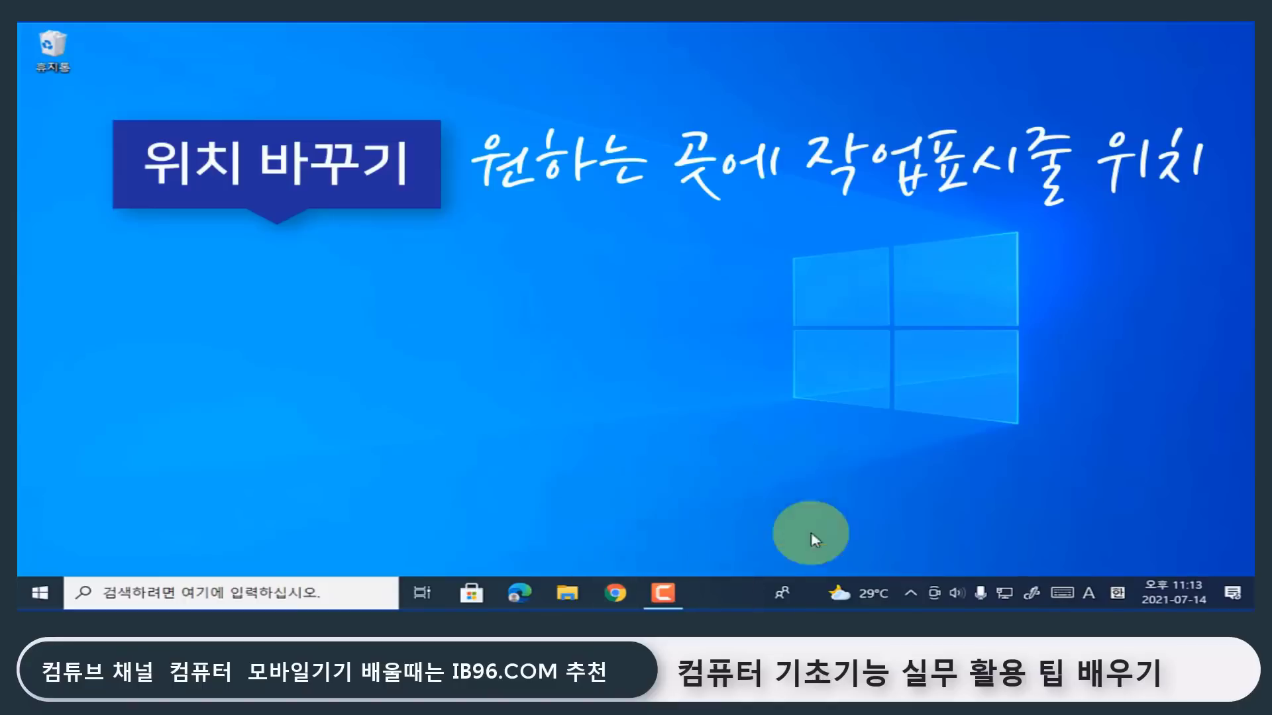
Turn on 모든 작업 표시줄 잠금 (lock all taskbars) and switch it off again.
right_click(719, 591)
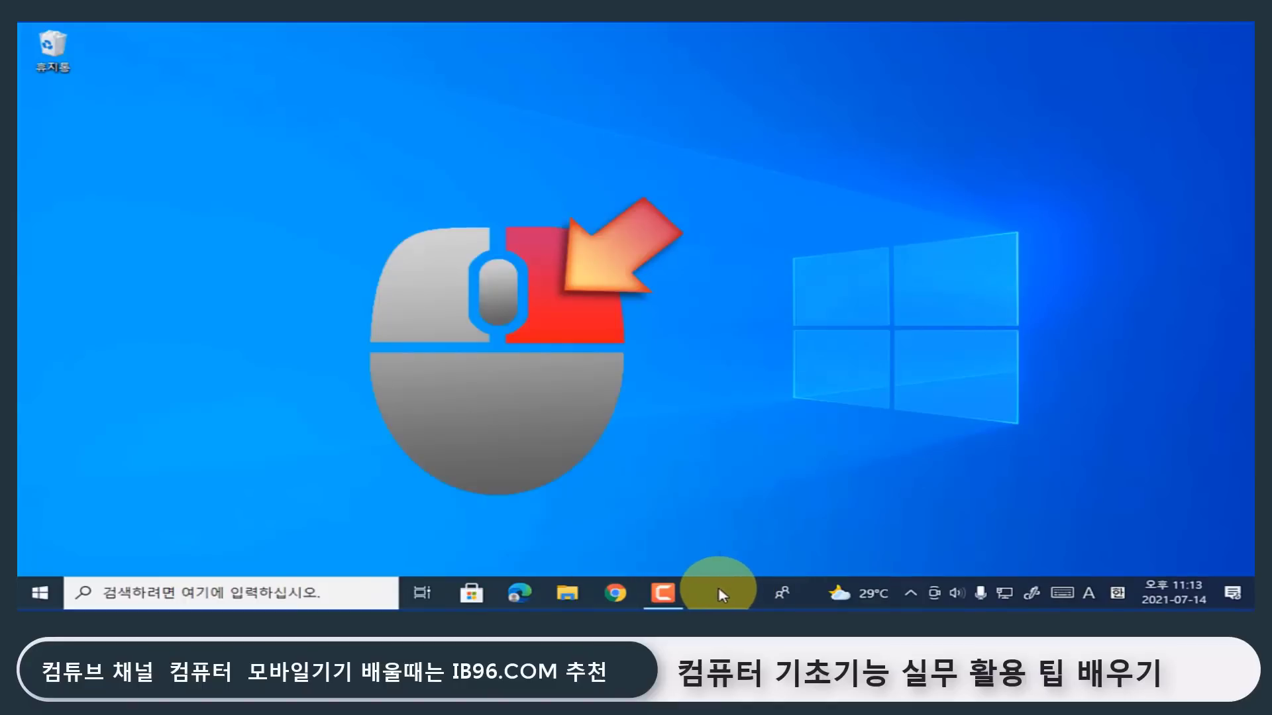
right_click(722, 596)
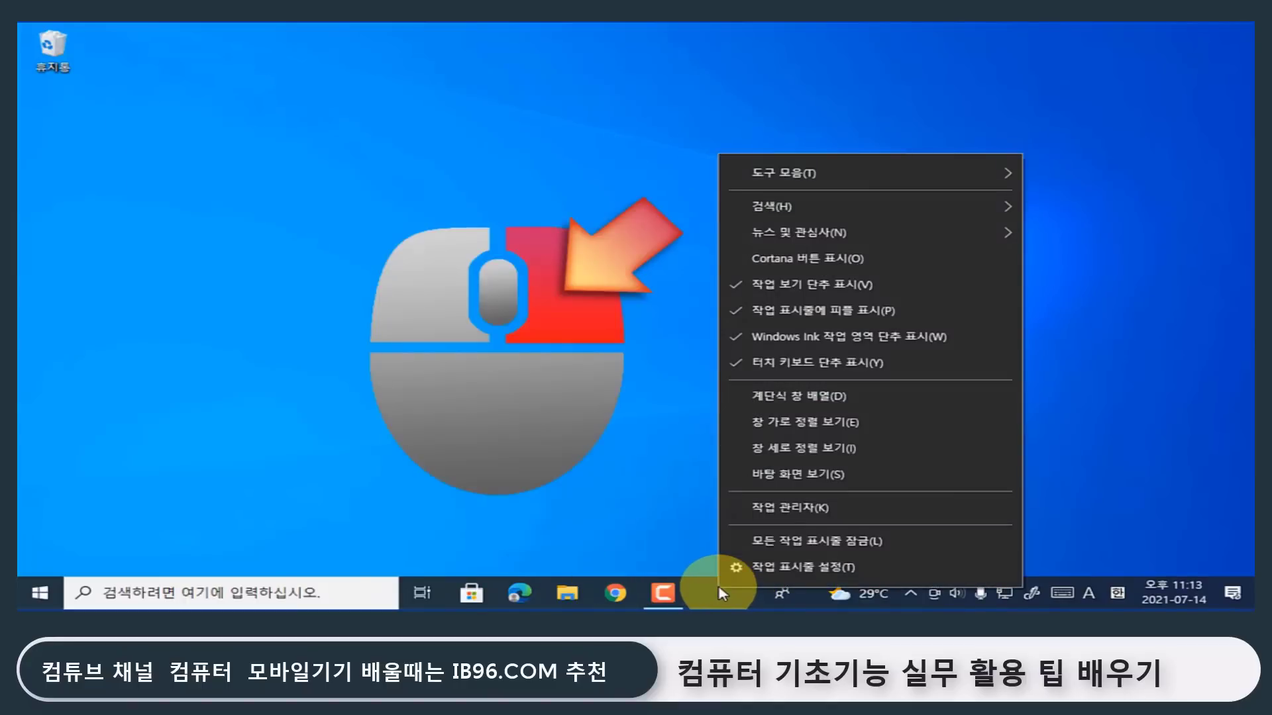
click(853, 545)
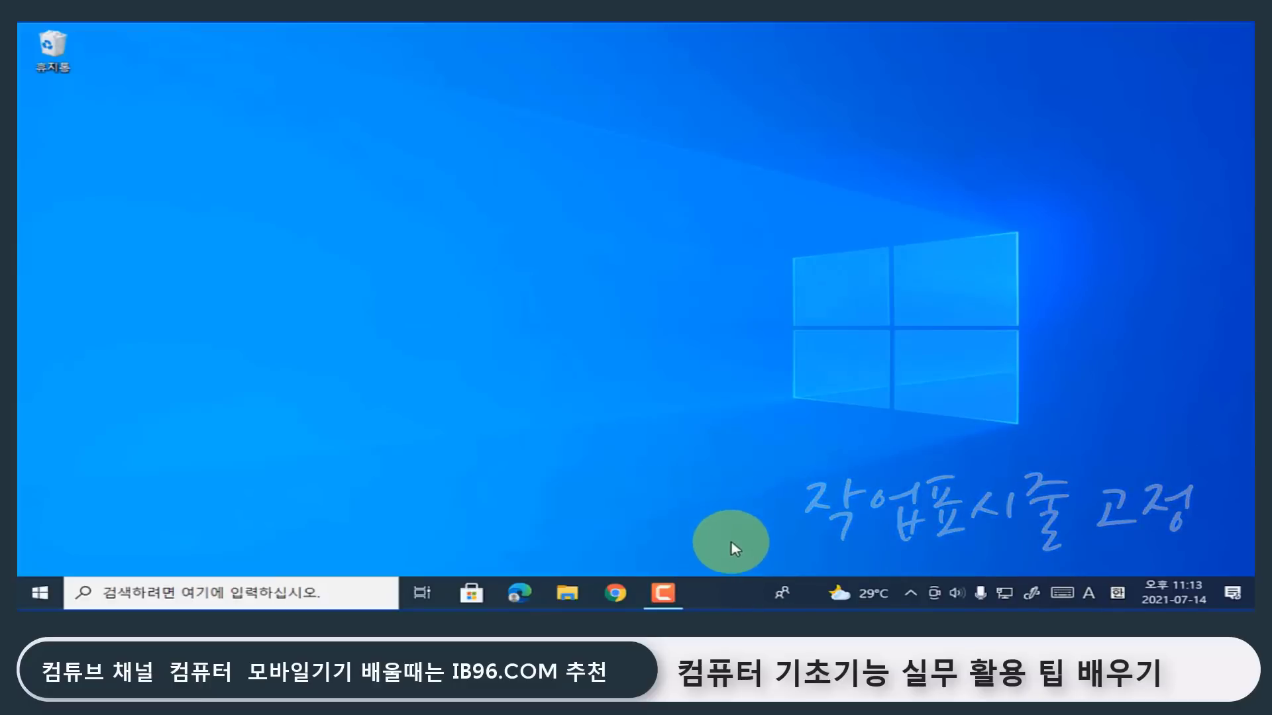
right_click(717, 597)
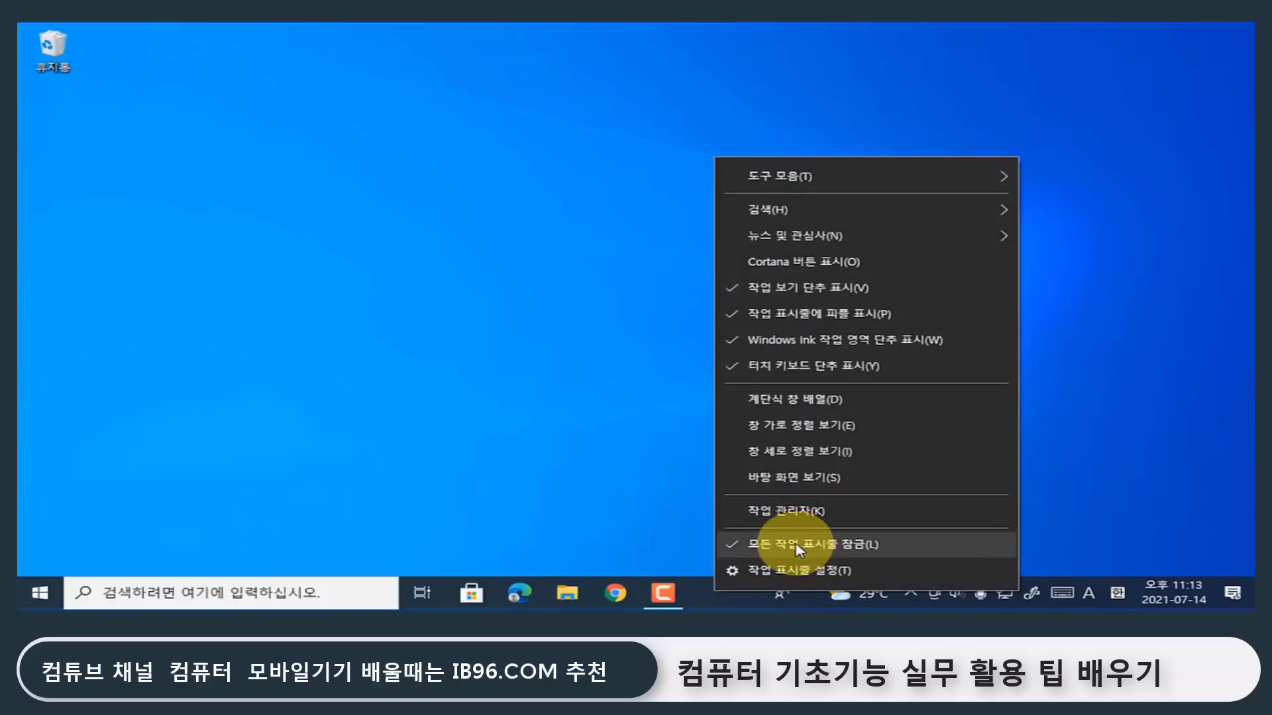
click(729, 541)
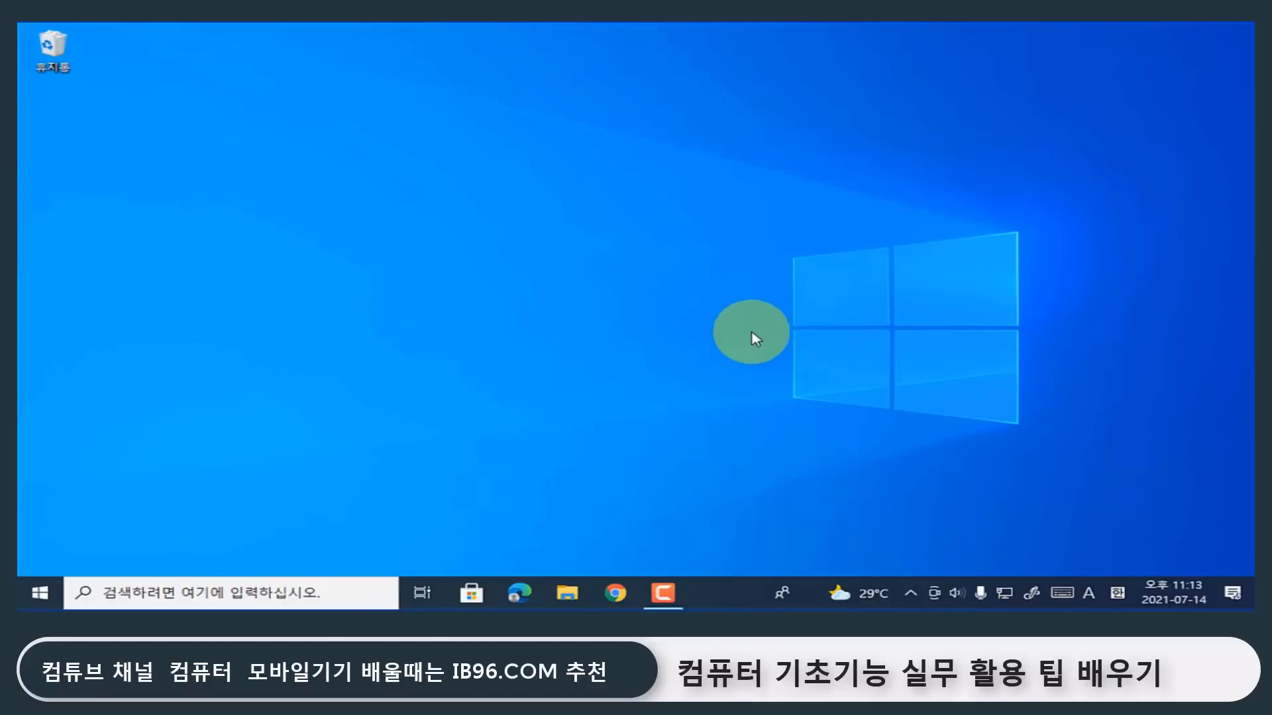
Open the 작업 표시줄 (taskbar) settings and switch 데스크톱 모드에서 작업 표시줄 자동 숨기기 (auto-hide) on and back off.
right_click(722, 592)
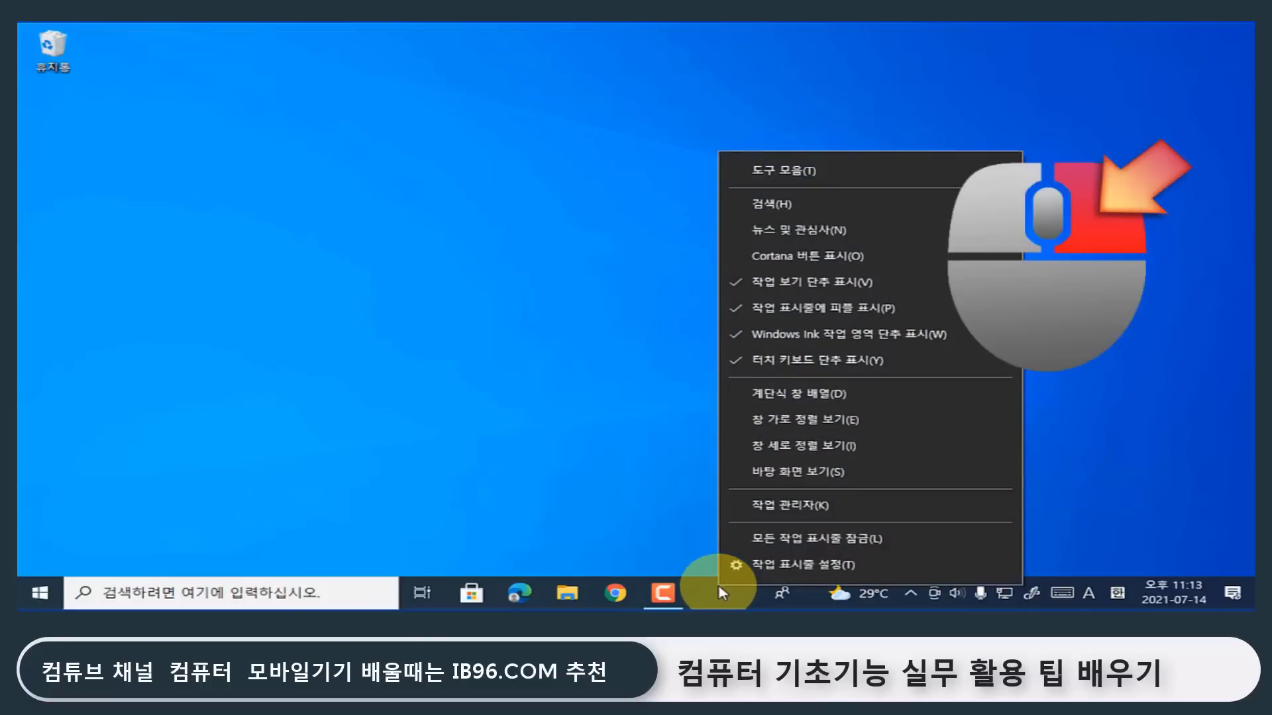
click(762, 573)
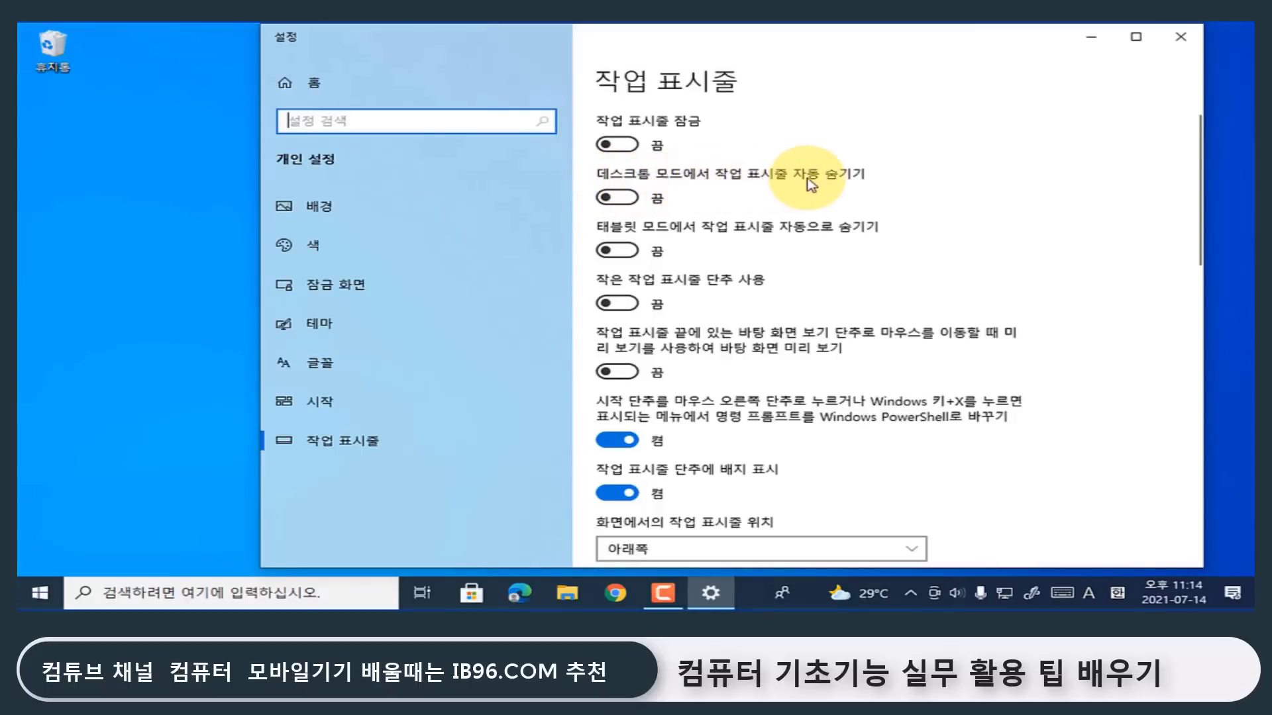
click(617, 197)
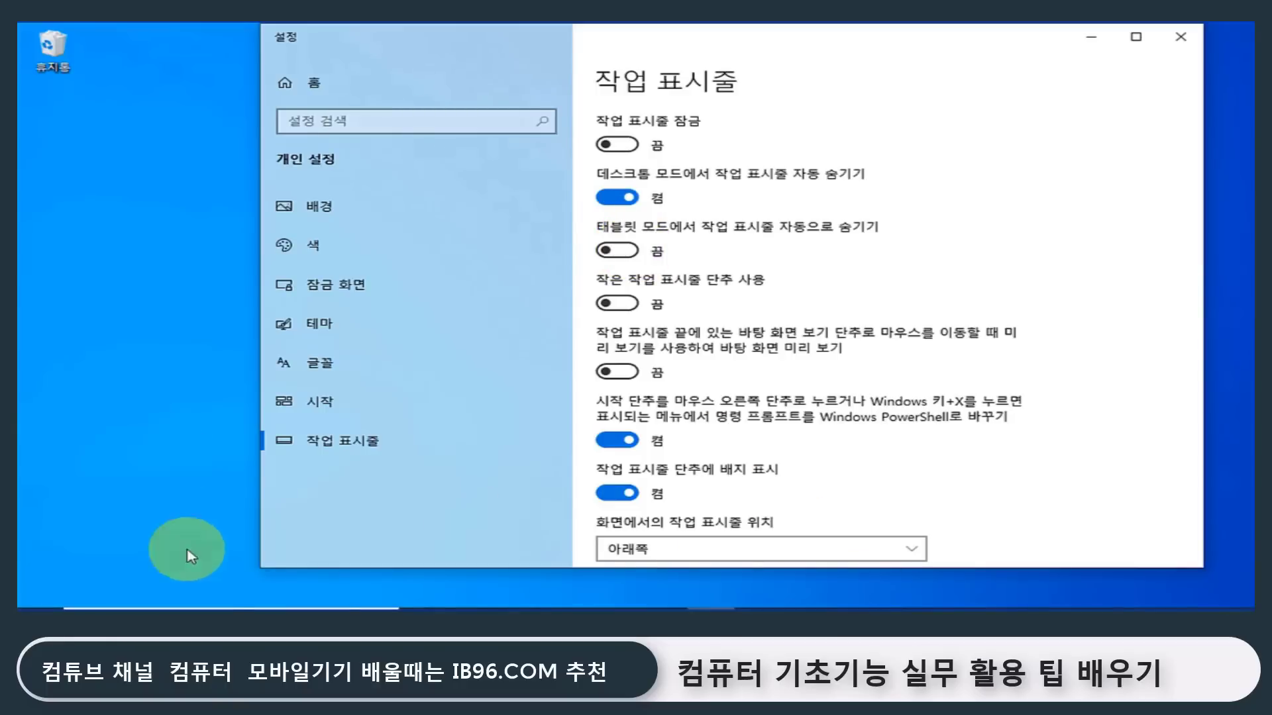
mouse_move(207, 596)
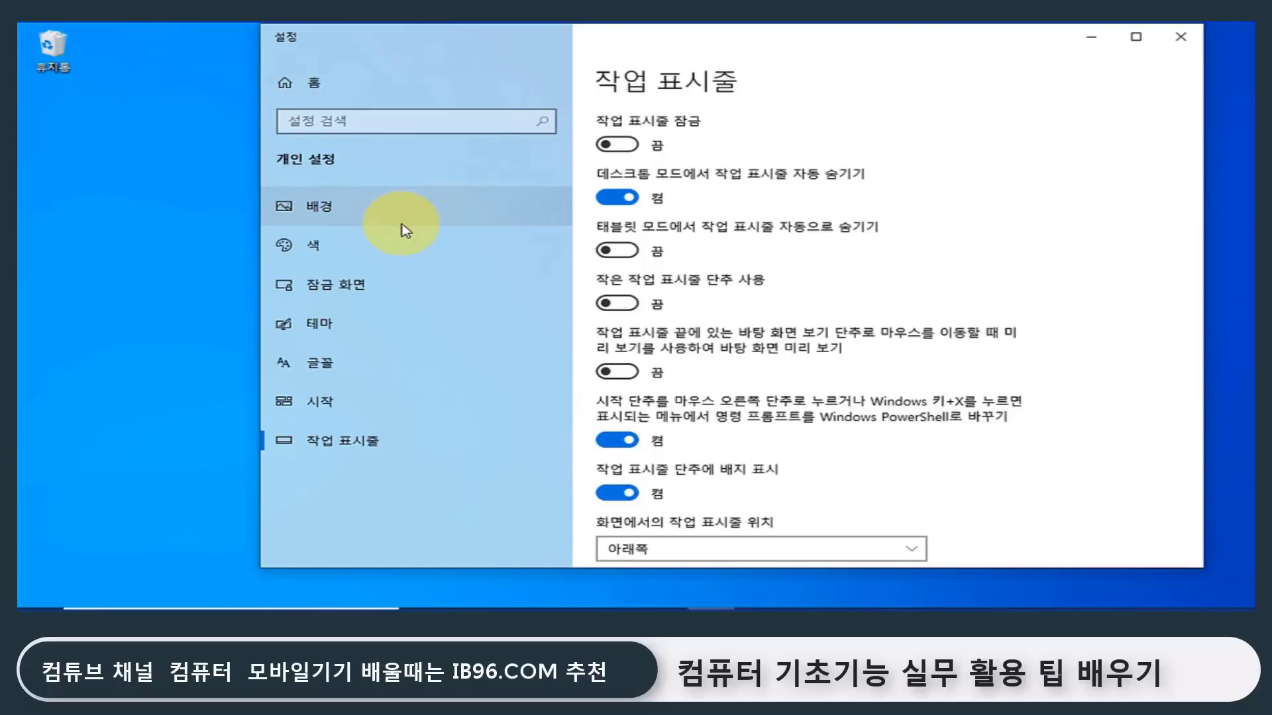
click(622, 205)
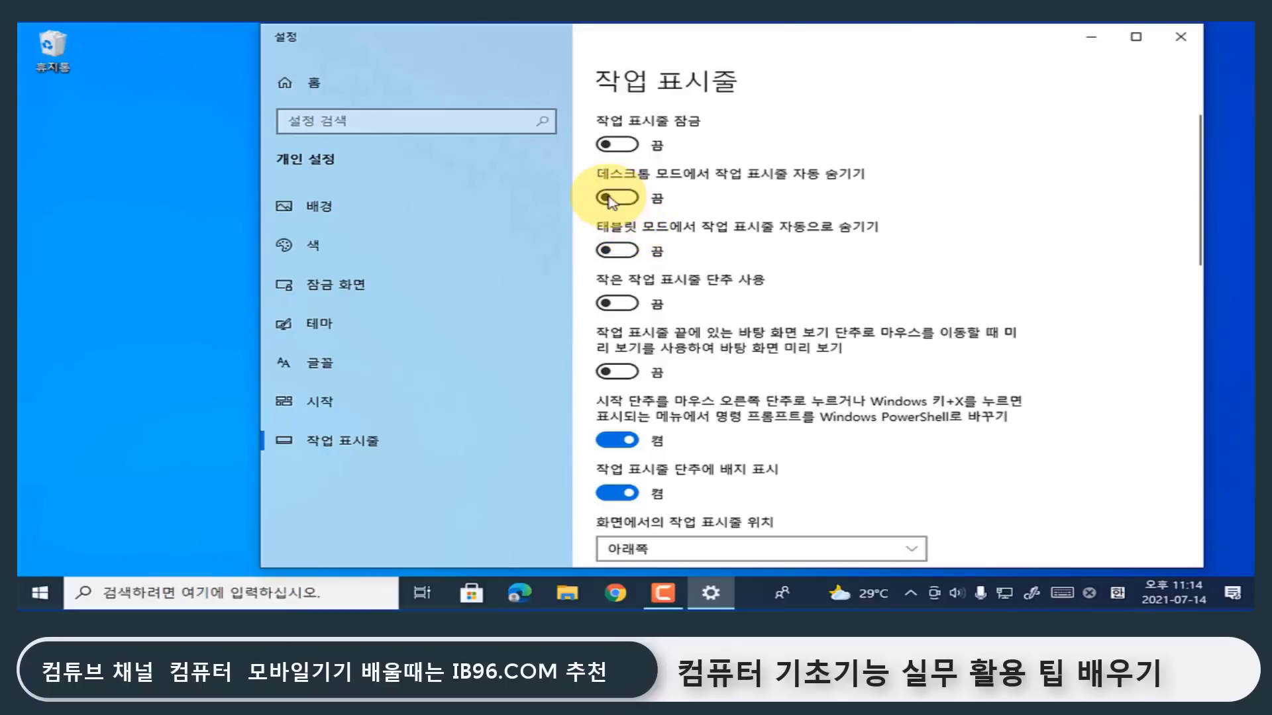
click(622, 200)
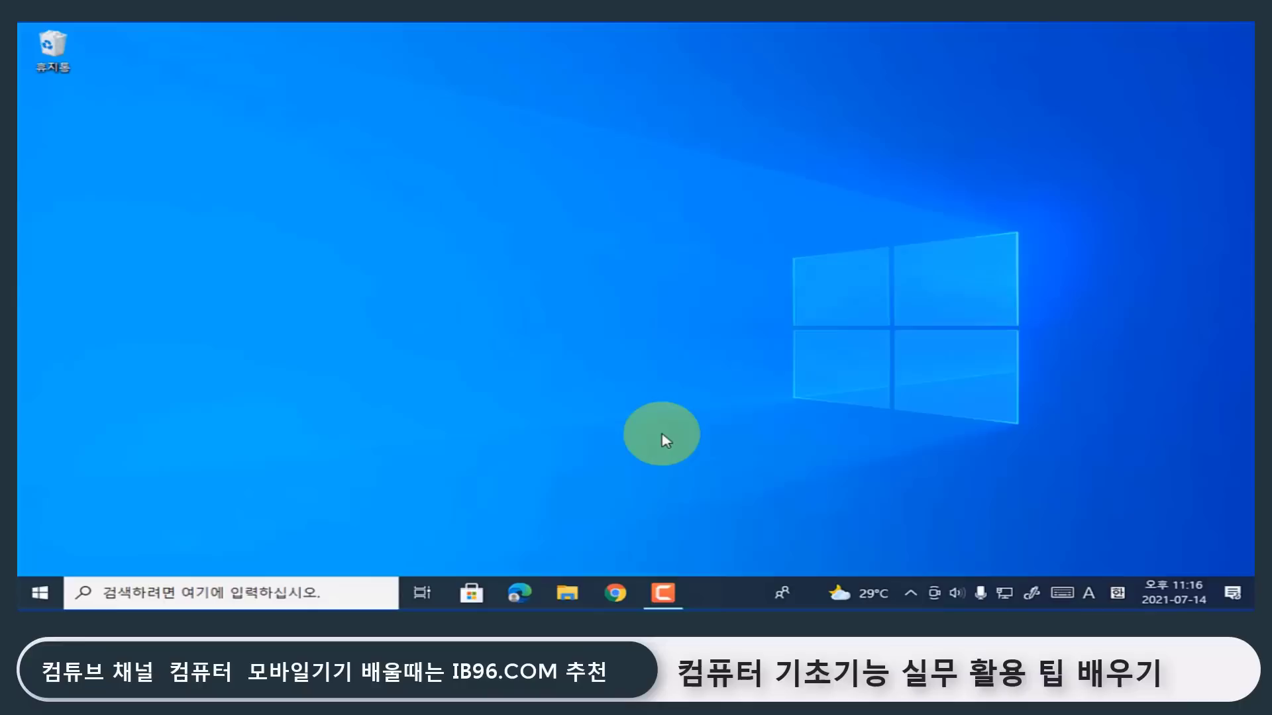
Hide the 작업 보기 (Task View) button on the taskbar and show it again.
right_click(727, 599)
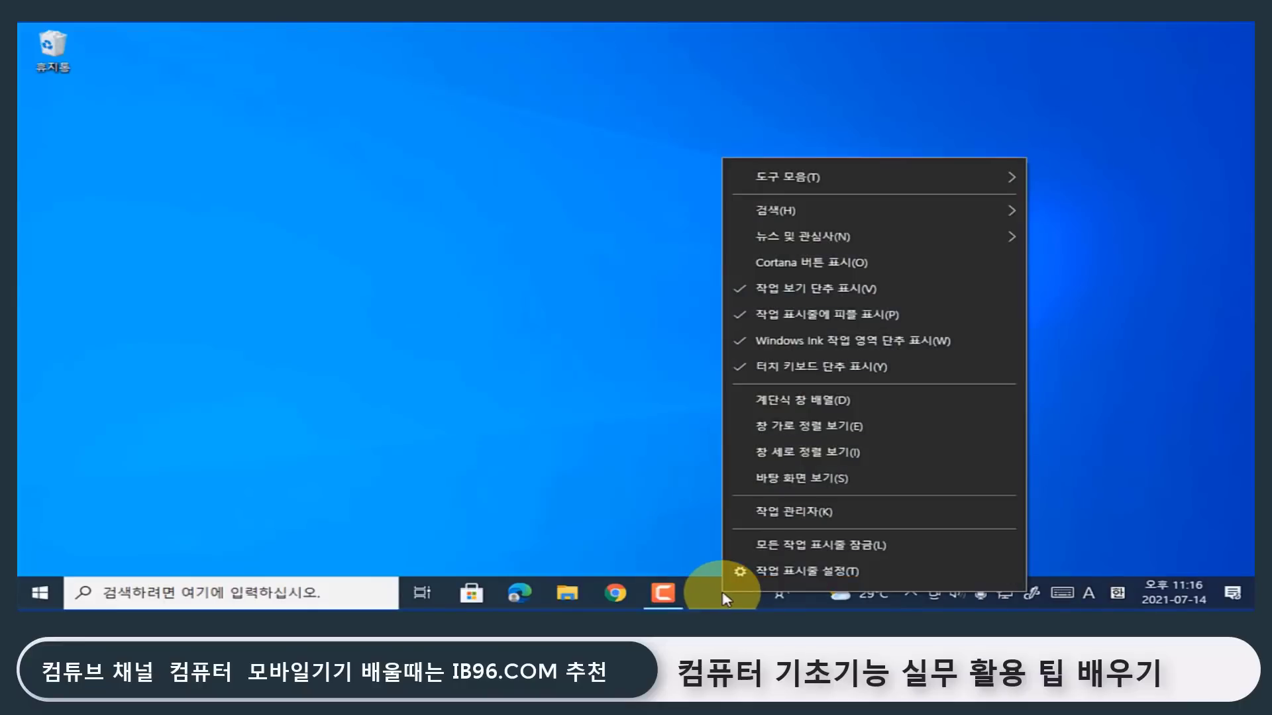
click(795, 291)
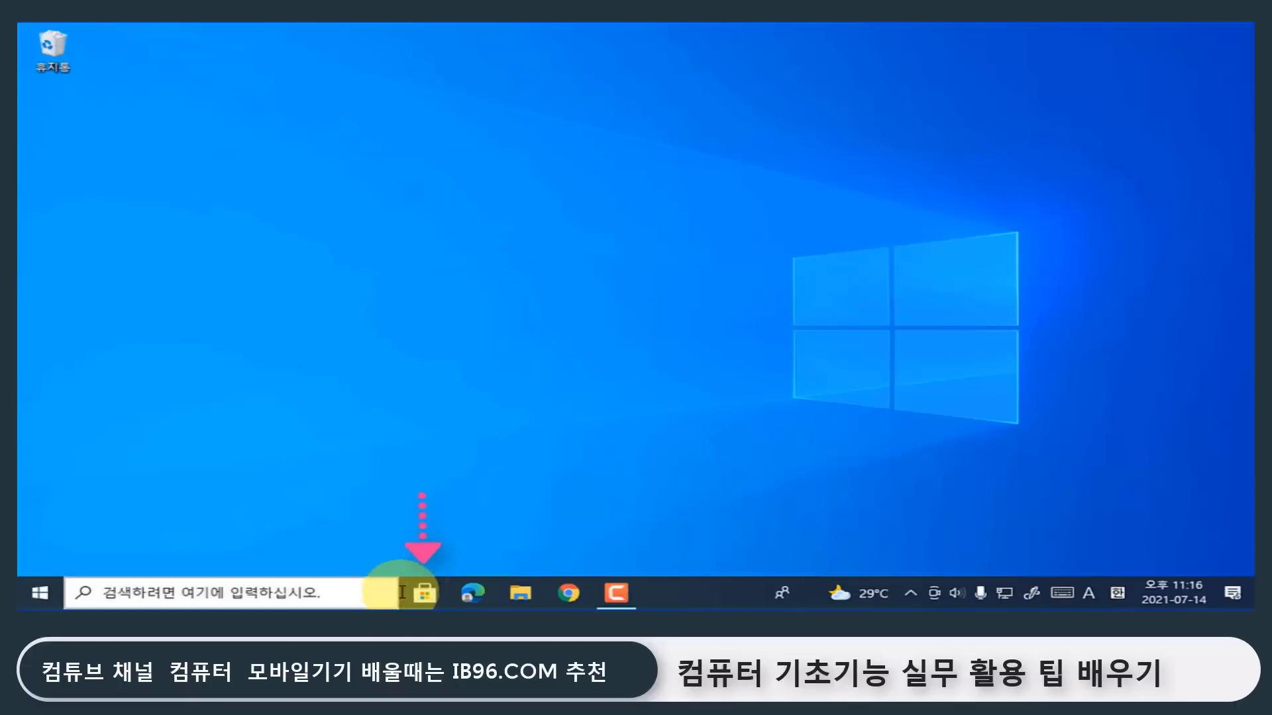
right_click(687, 596)
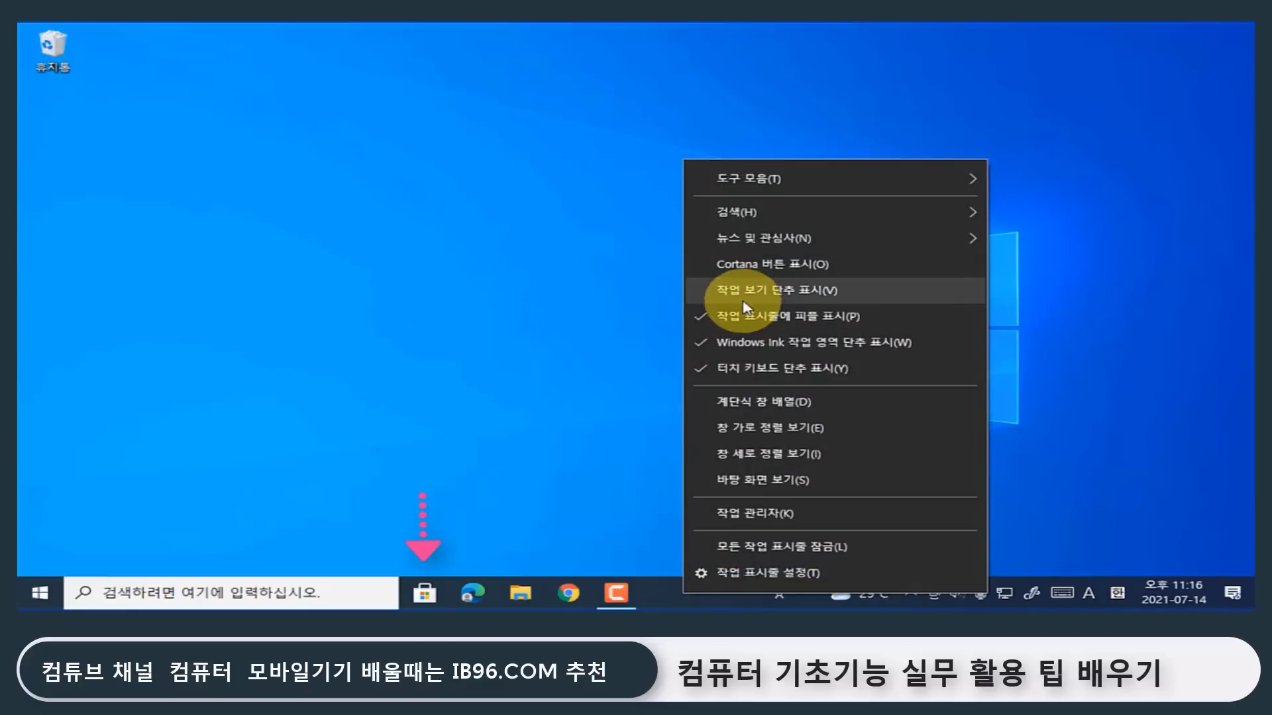
click(722, 289)
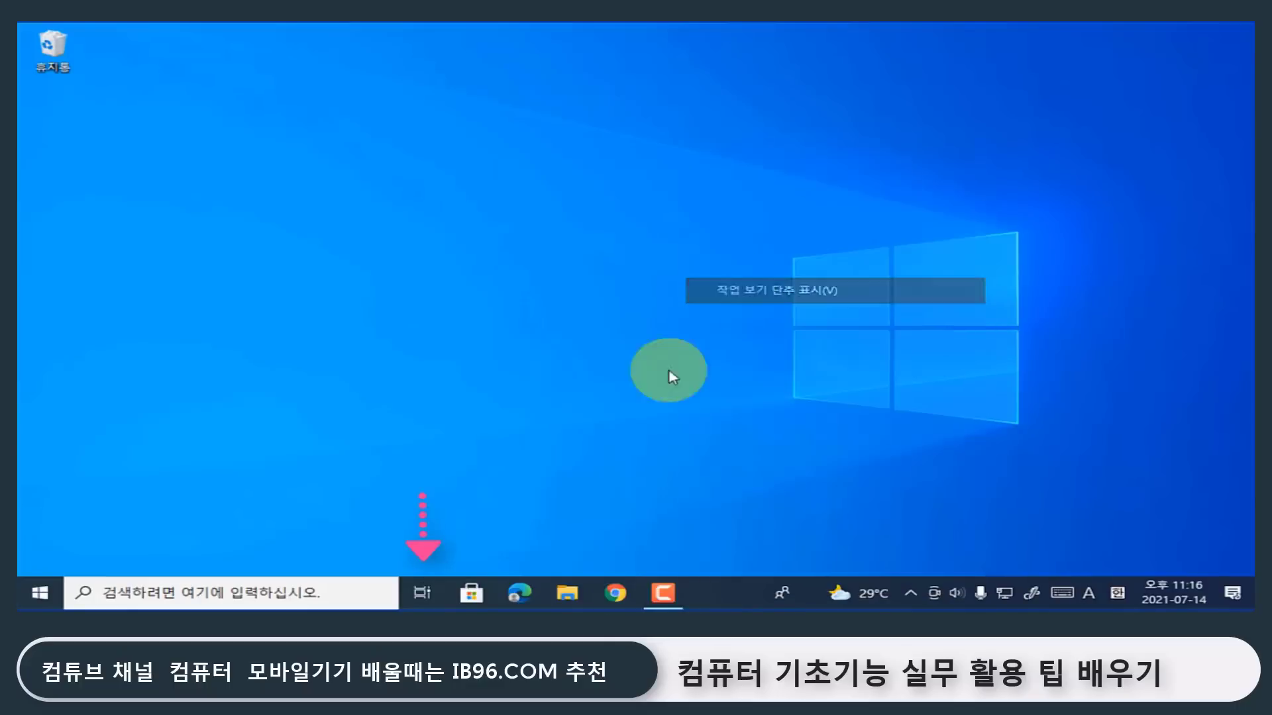
Open Task View and look through the timeline of past activities by date.
click(422, 594)
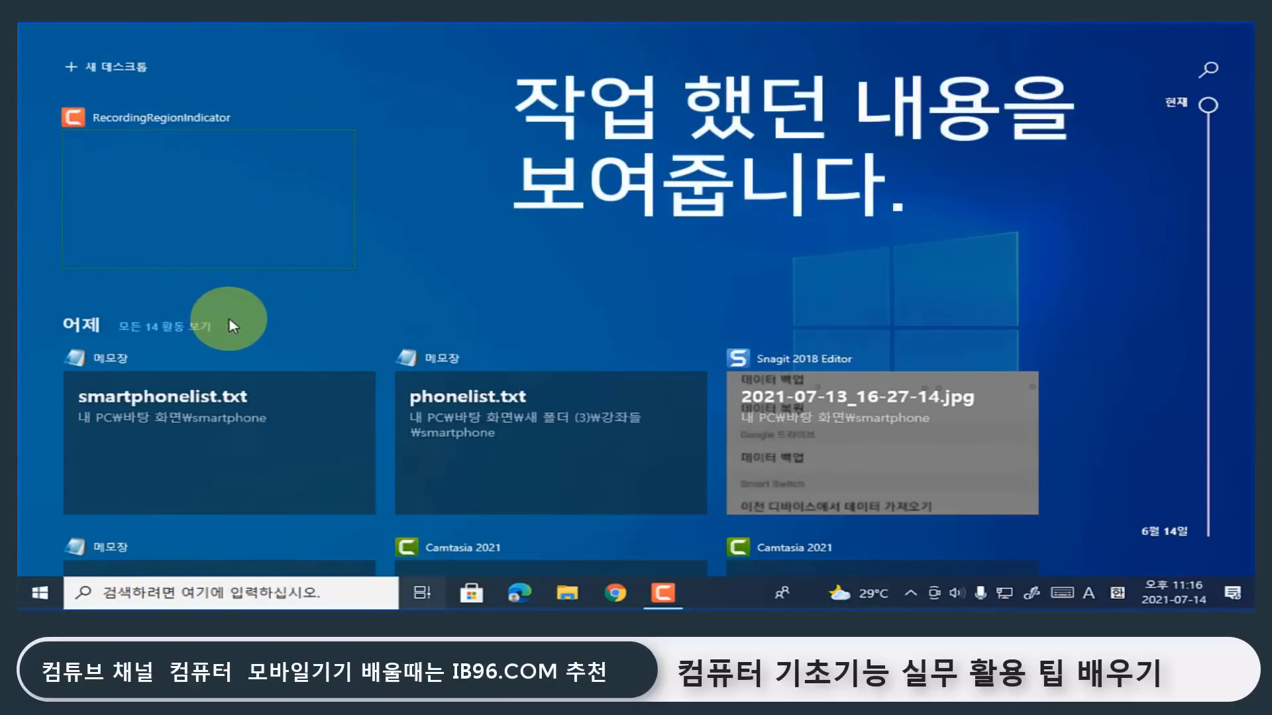
scroll(426, 318, down, 2)
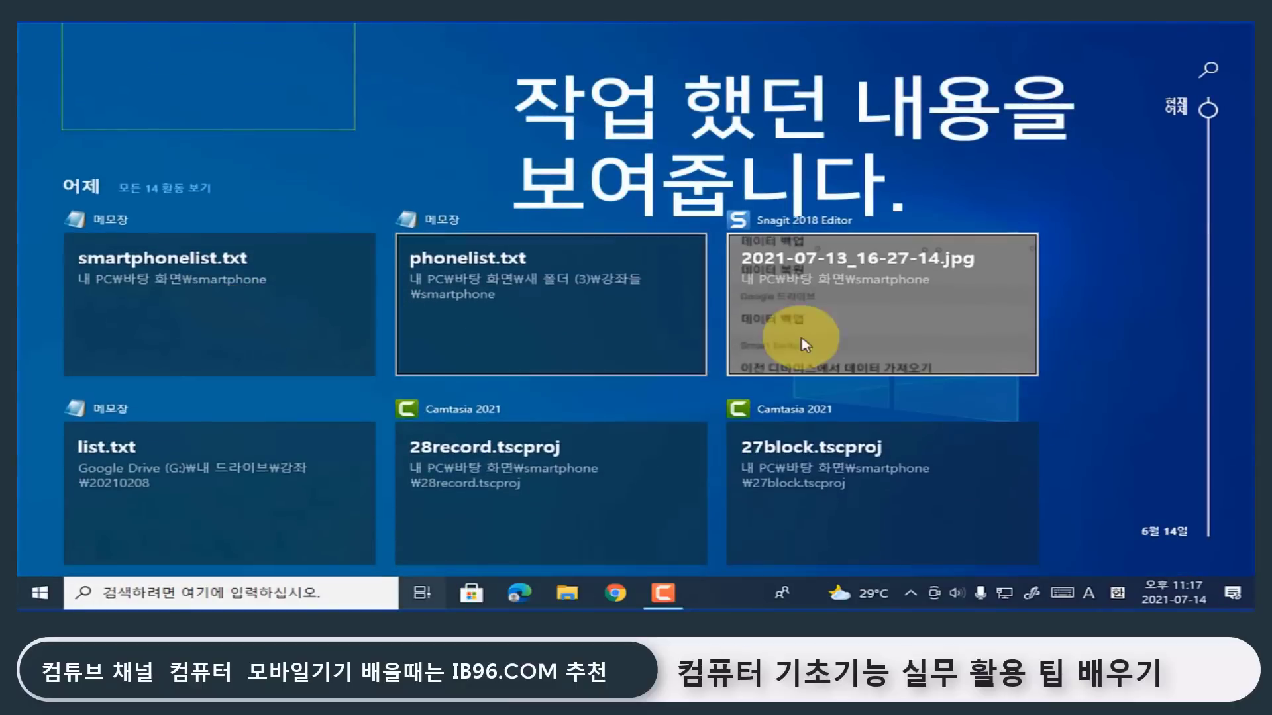
scroll(803, 360, down, 4)
scroll(497, 364, up, 1)
scroll(494, 364, down, 4)
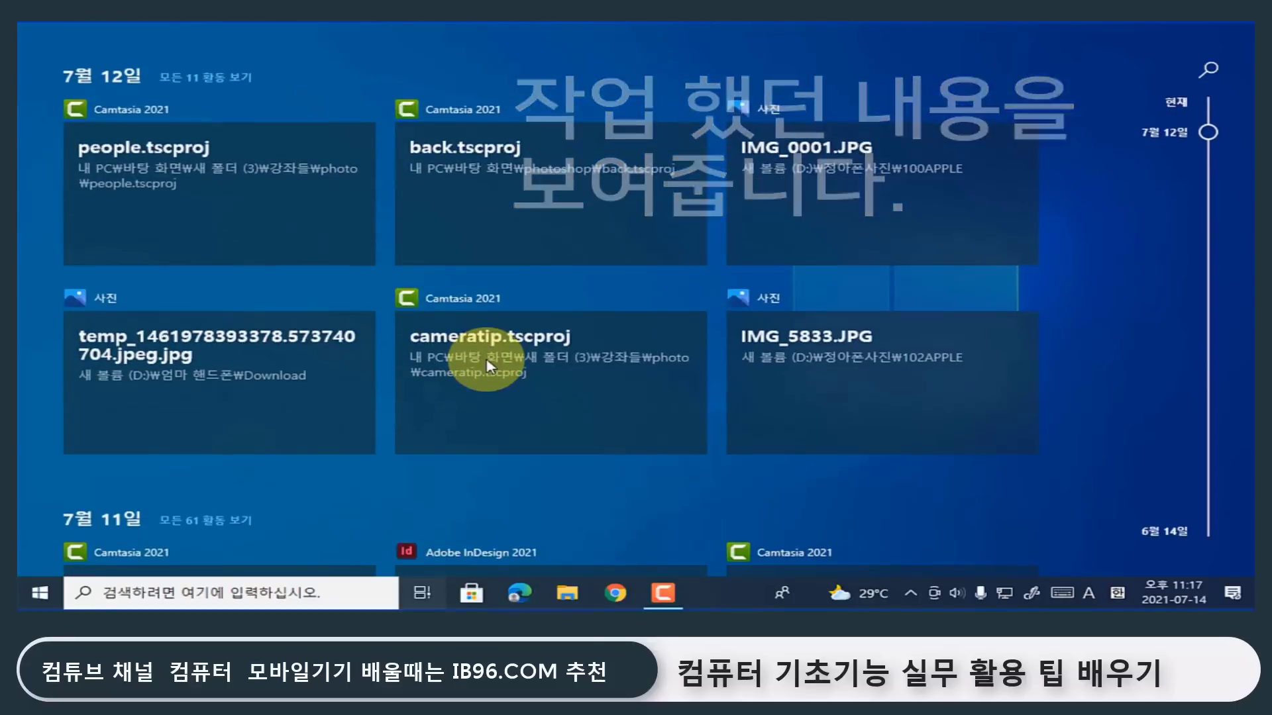
scroll(489, 367, down, 4)
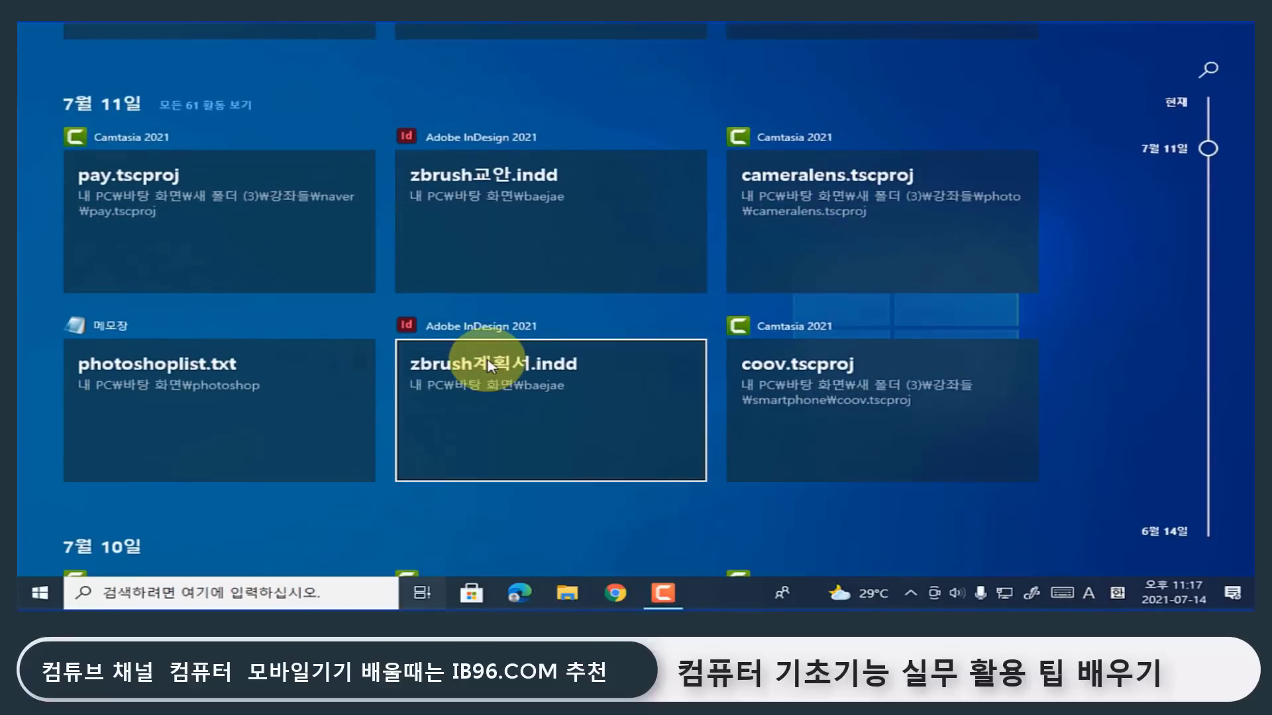
scroll(490, 366, down, 3)
scroll(492, 364, down, 2)
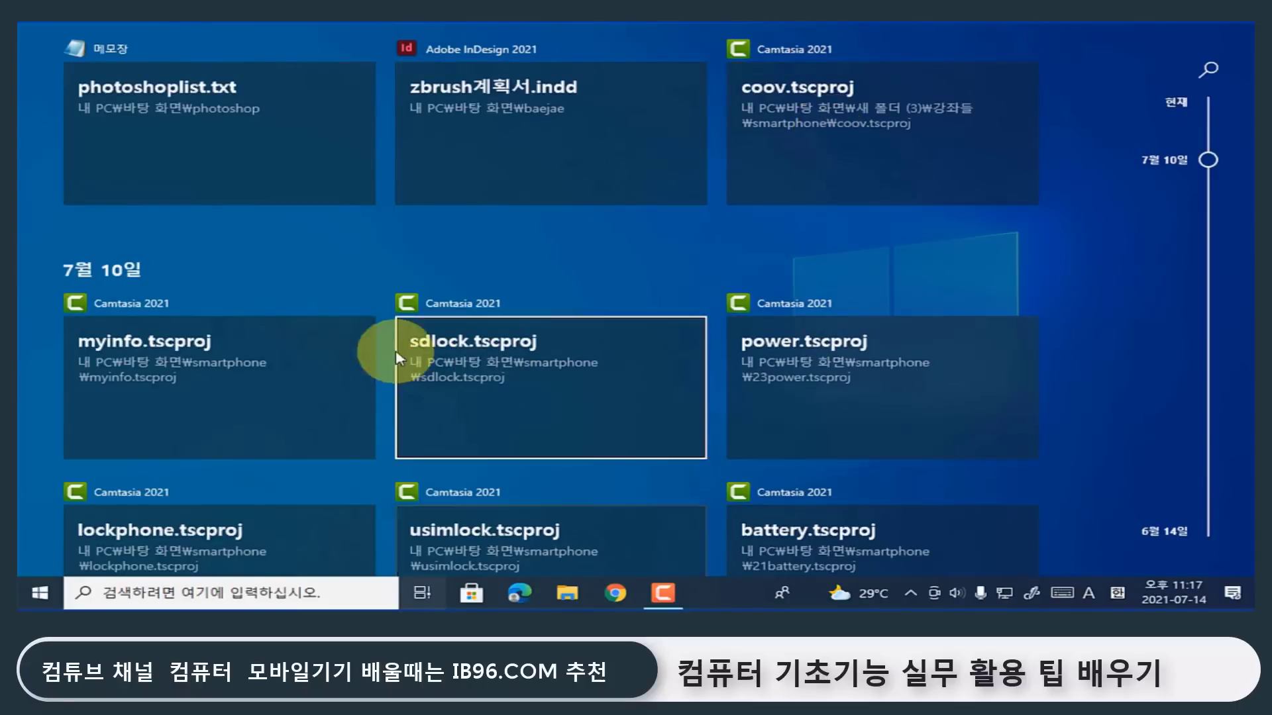
scroll(621, 323, up, 10)
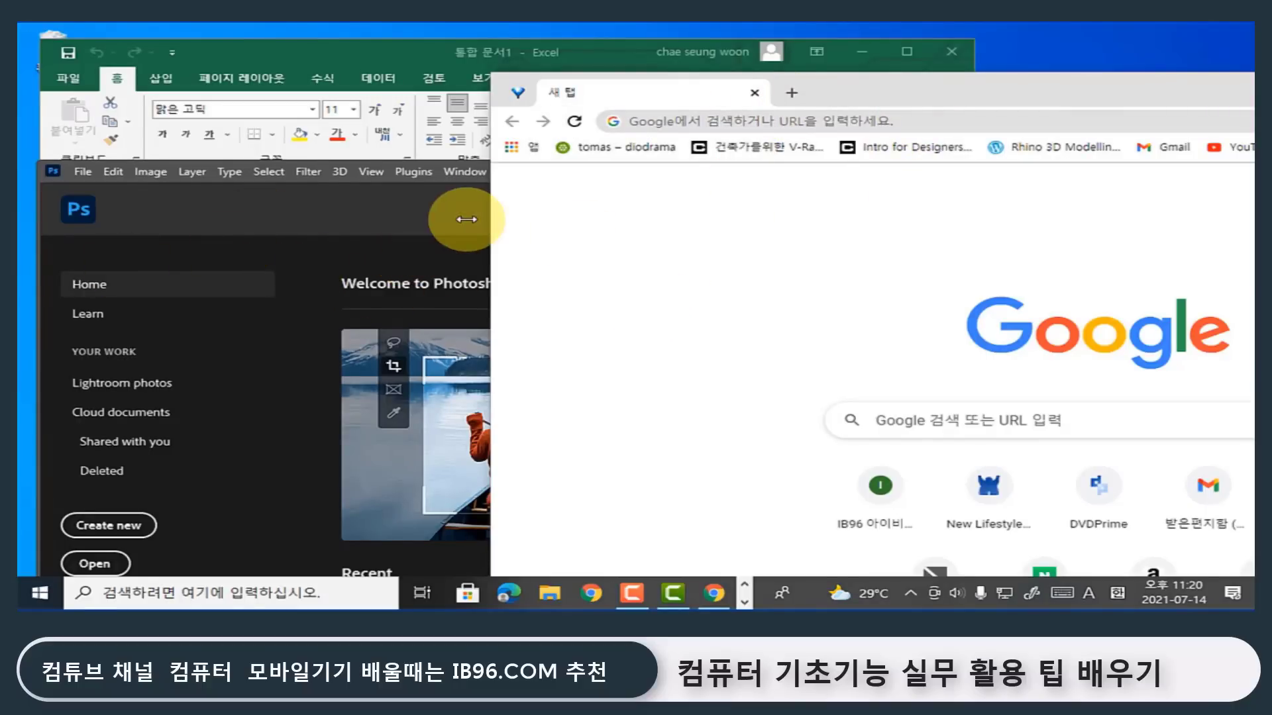
Add a new virtual desktop in Task View and switch to 데스크톱 2.
click(422, 594)
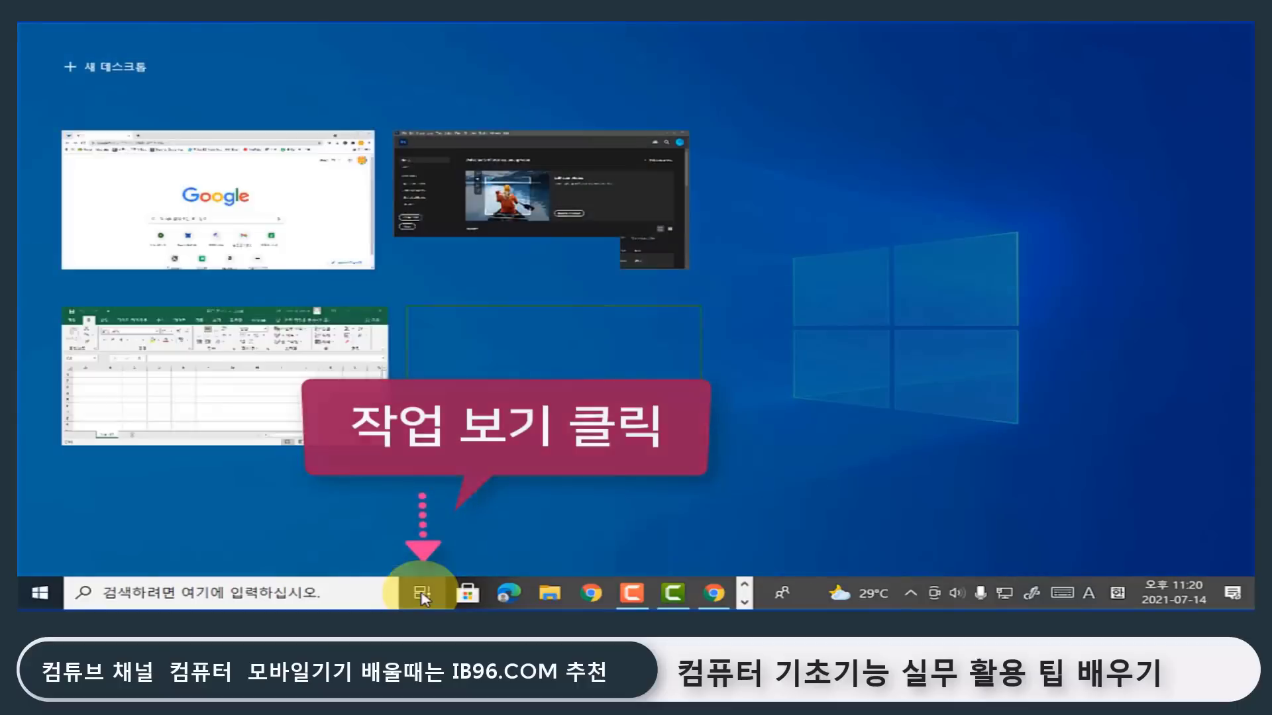
click(77, 68)
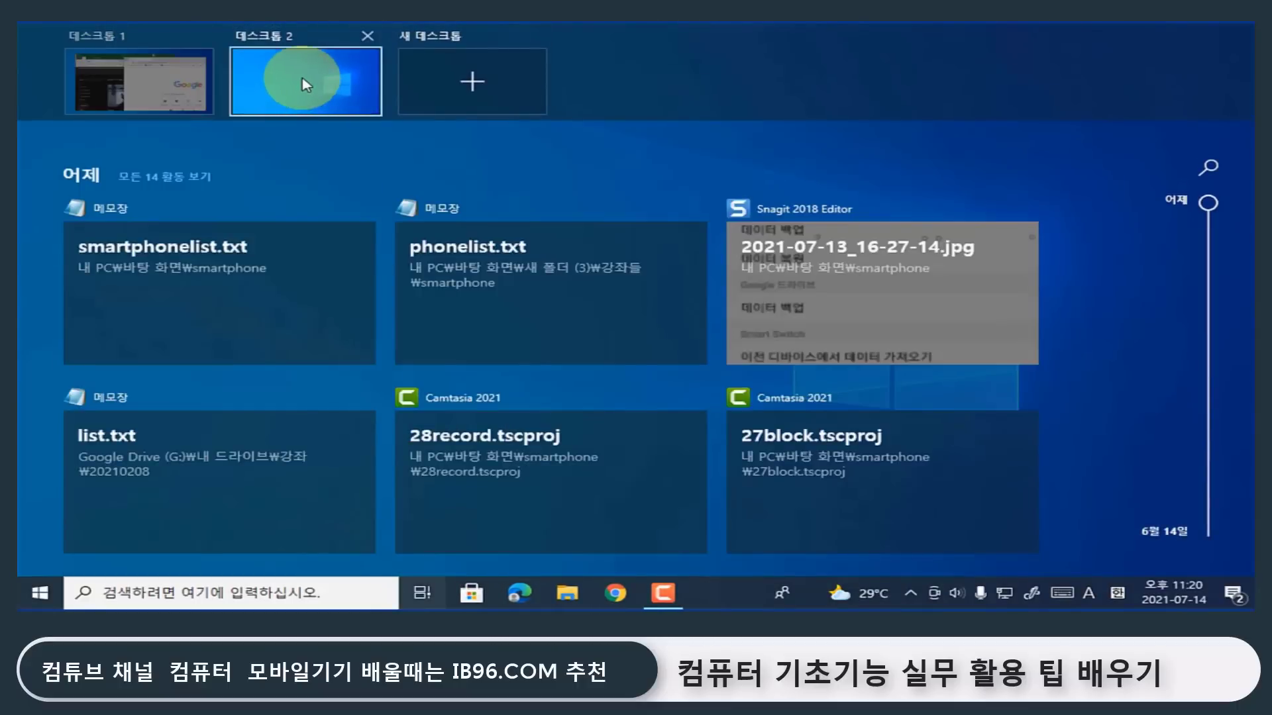
click(284, 80)
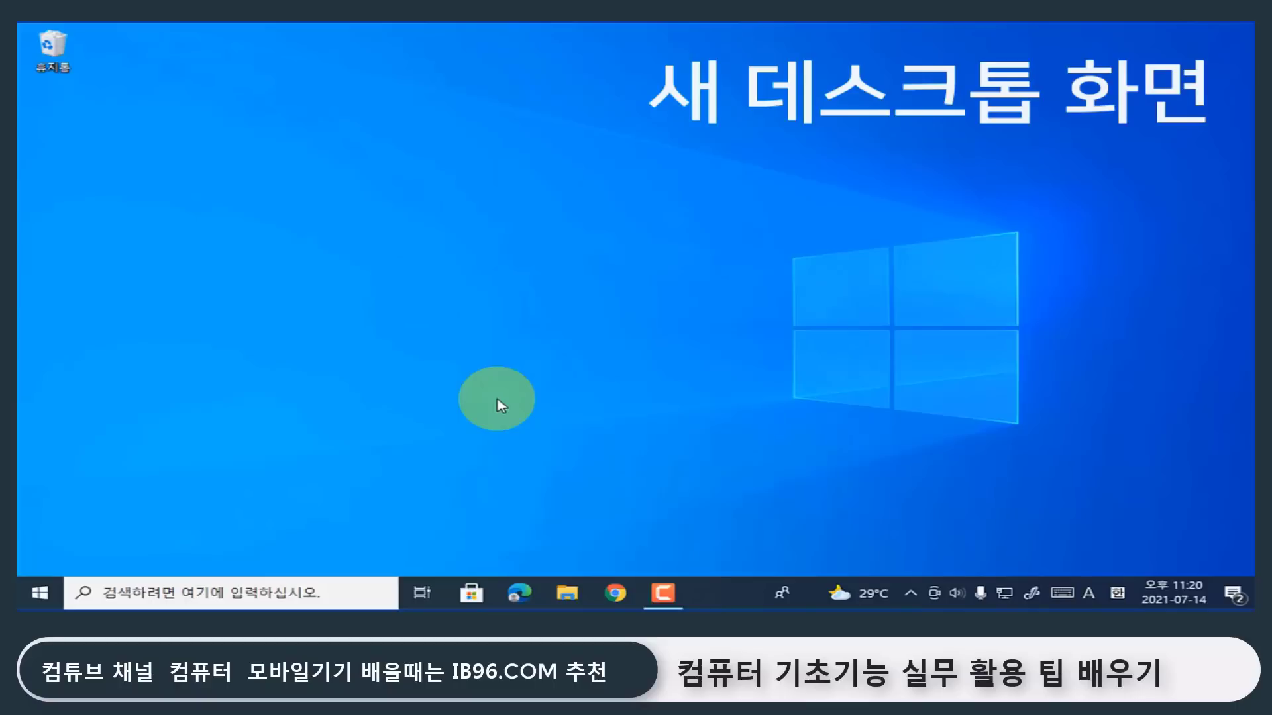
Switch to desktop 1 and close the Excel and Chrome windows, leaving only Photoshop open.
click(431, 596)
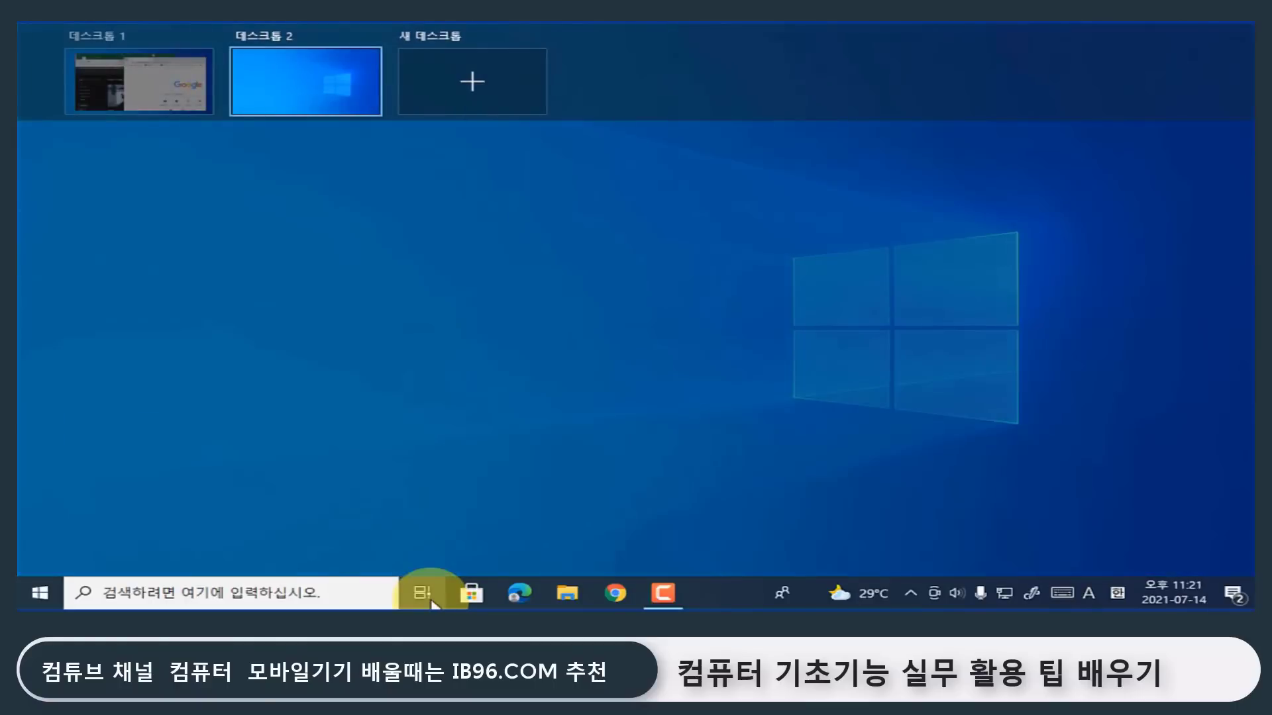
click(157, 81)
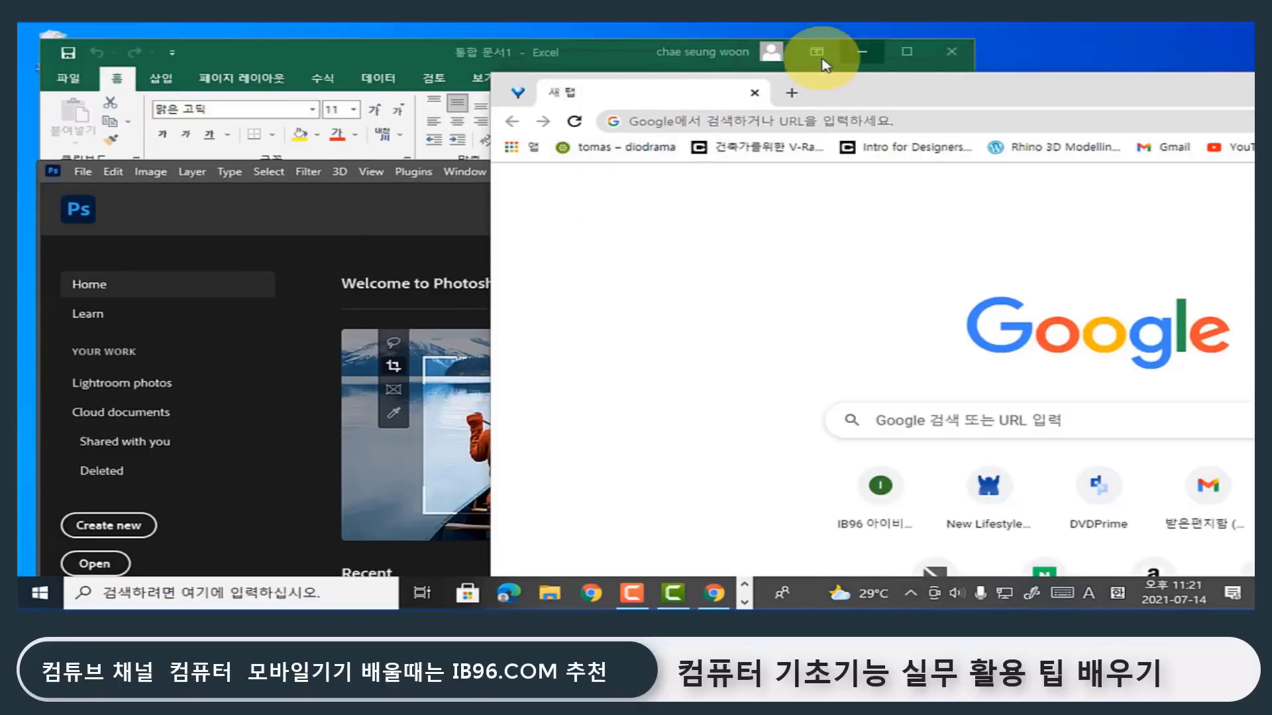
click(862, 51)
drag(997, 85, 554, 99)
click(1160, 106)
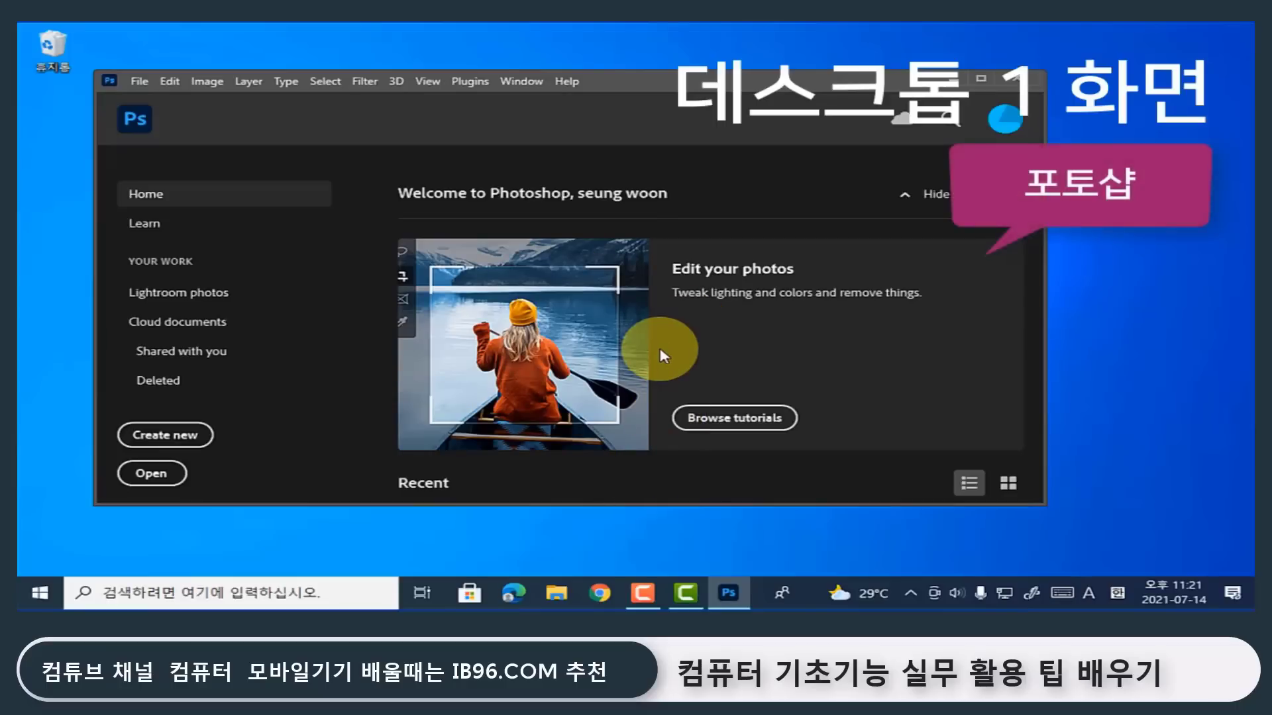
Switch to desktop 2 and open a Chrome window there for web searching.
click(422, 593)
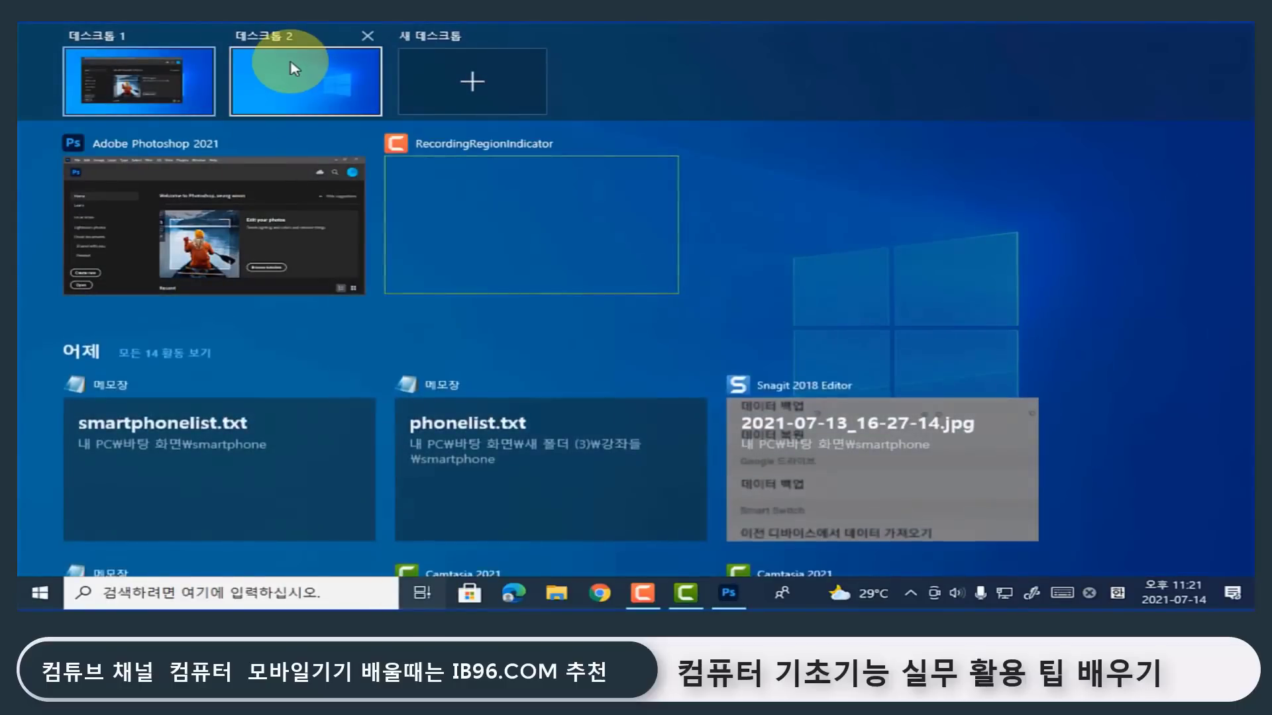
click(291, 63)
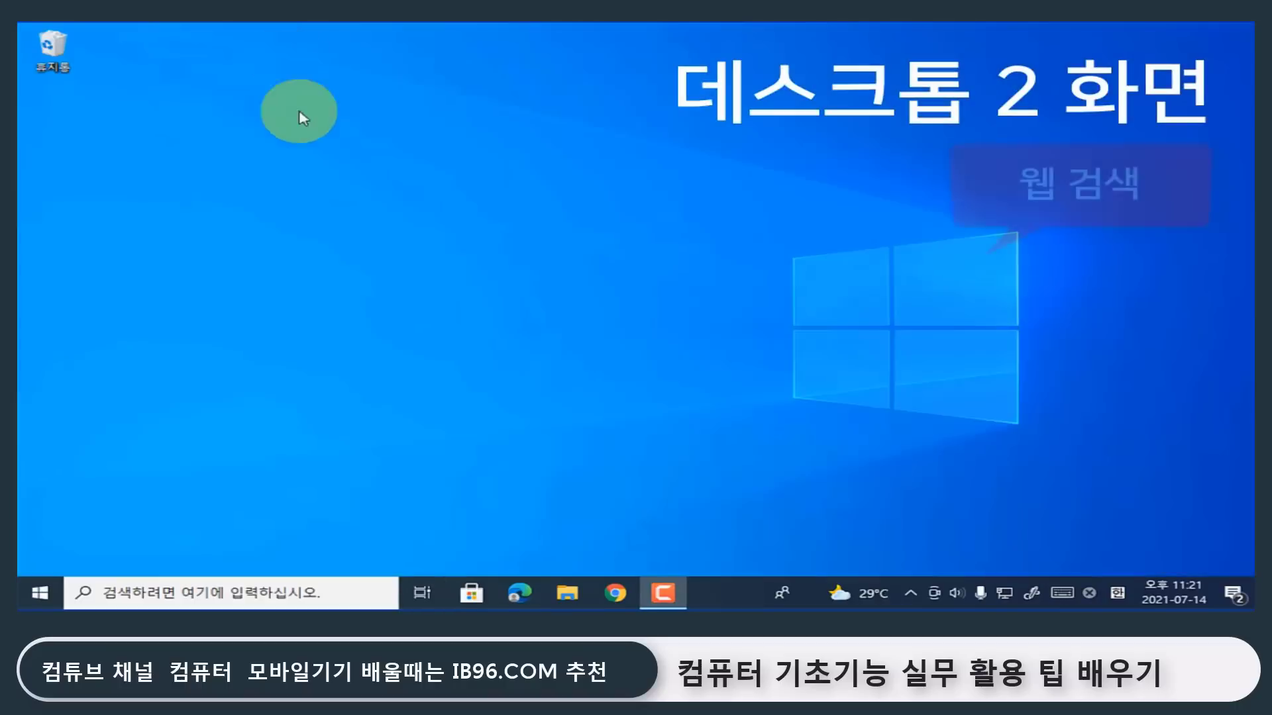
click(615, 594)
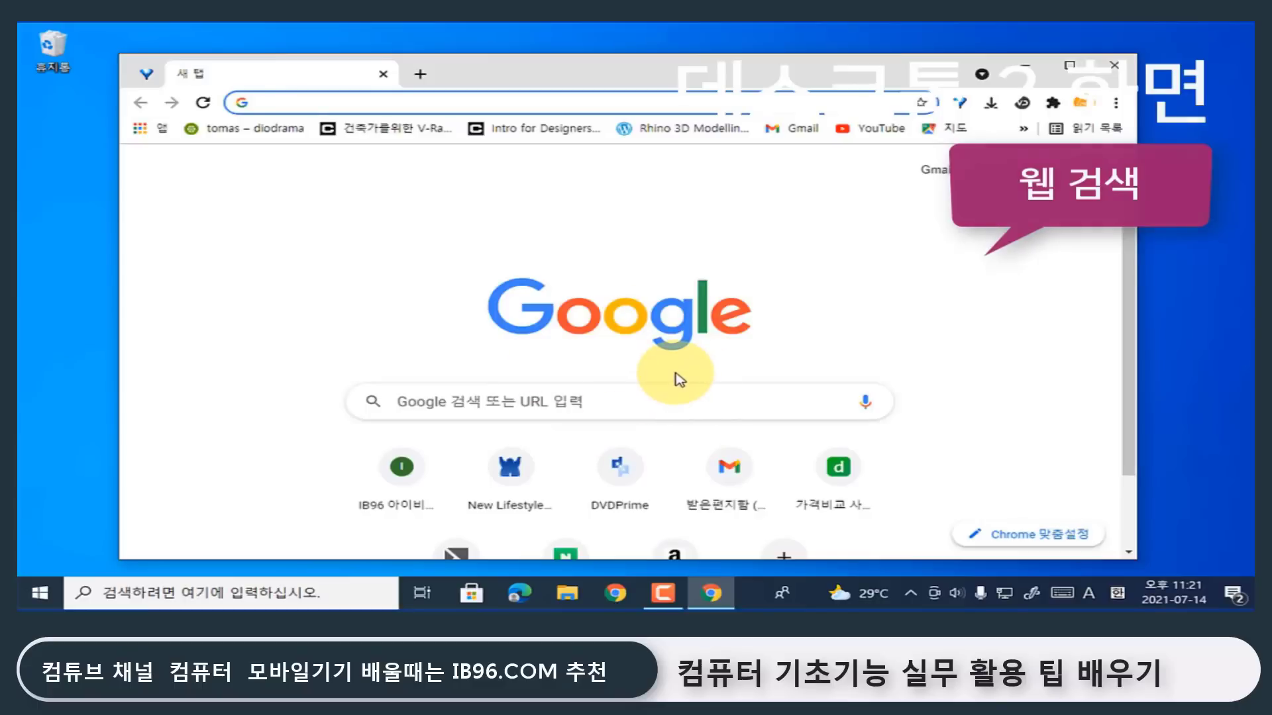
Create a third virtual desktop and switch to it.
click(426, 599)
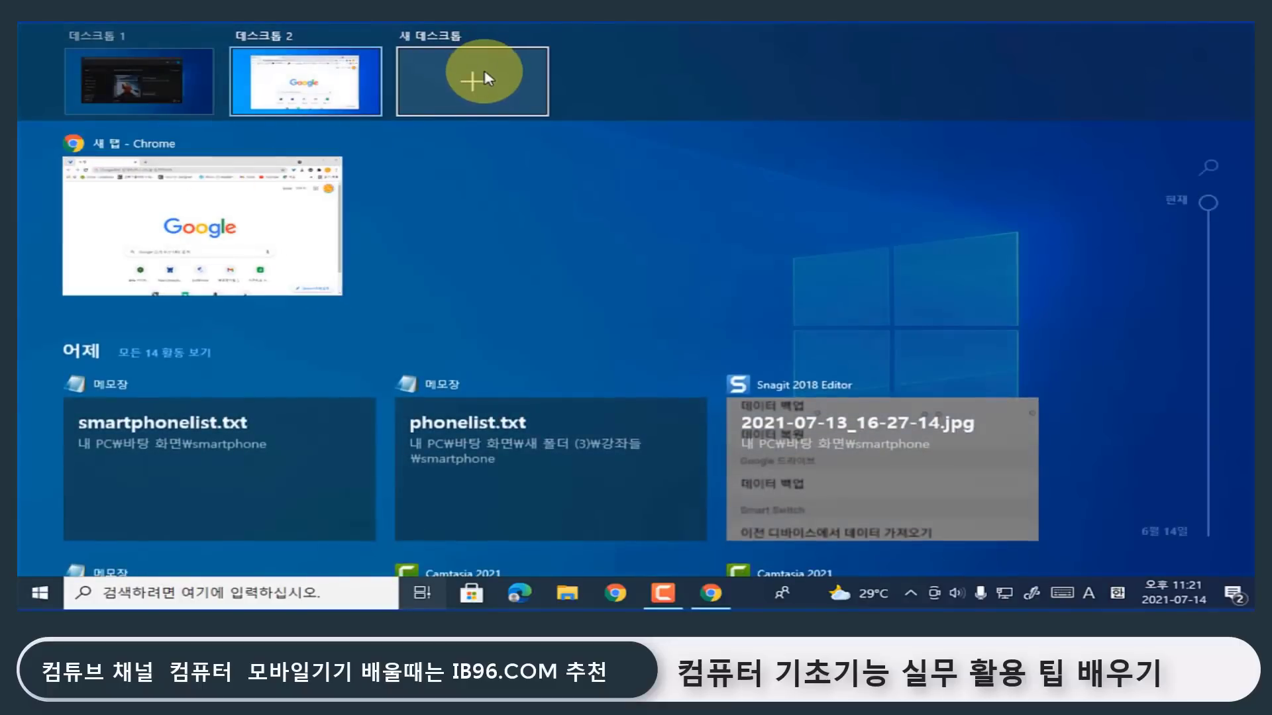
click(486, 78)
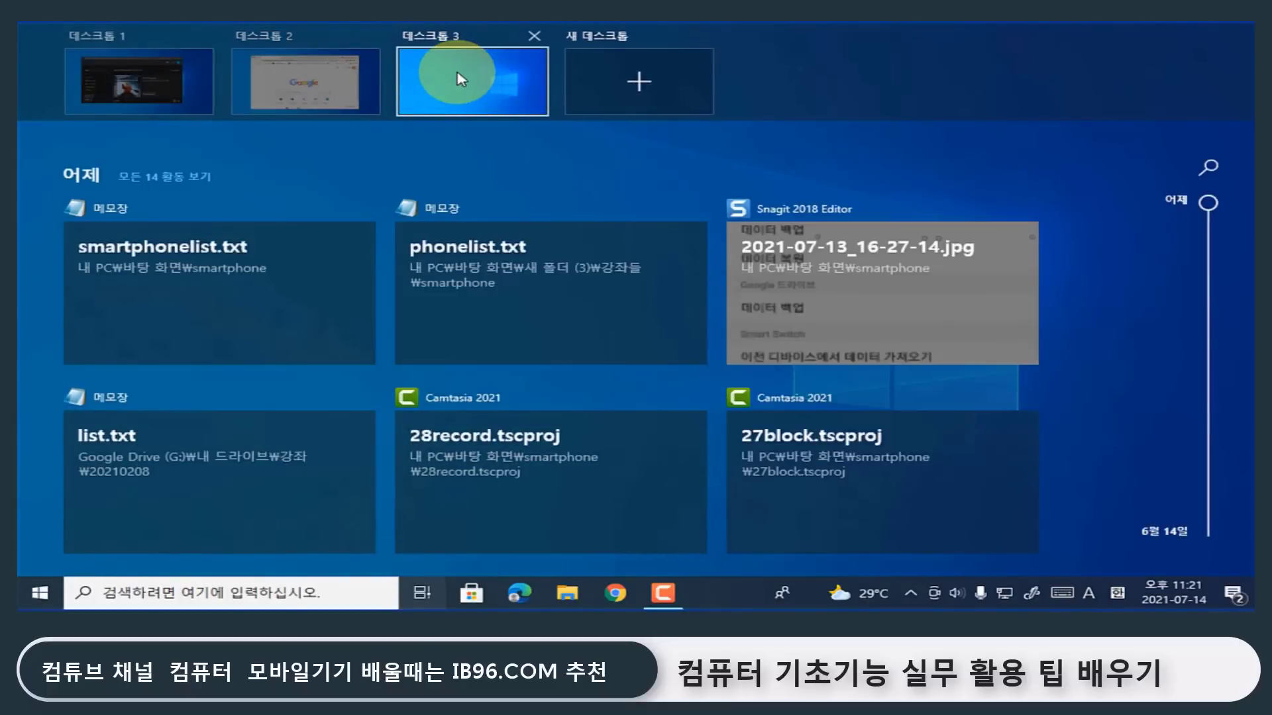
click(462, 79)
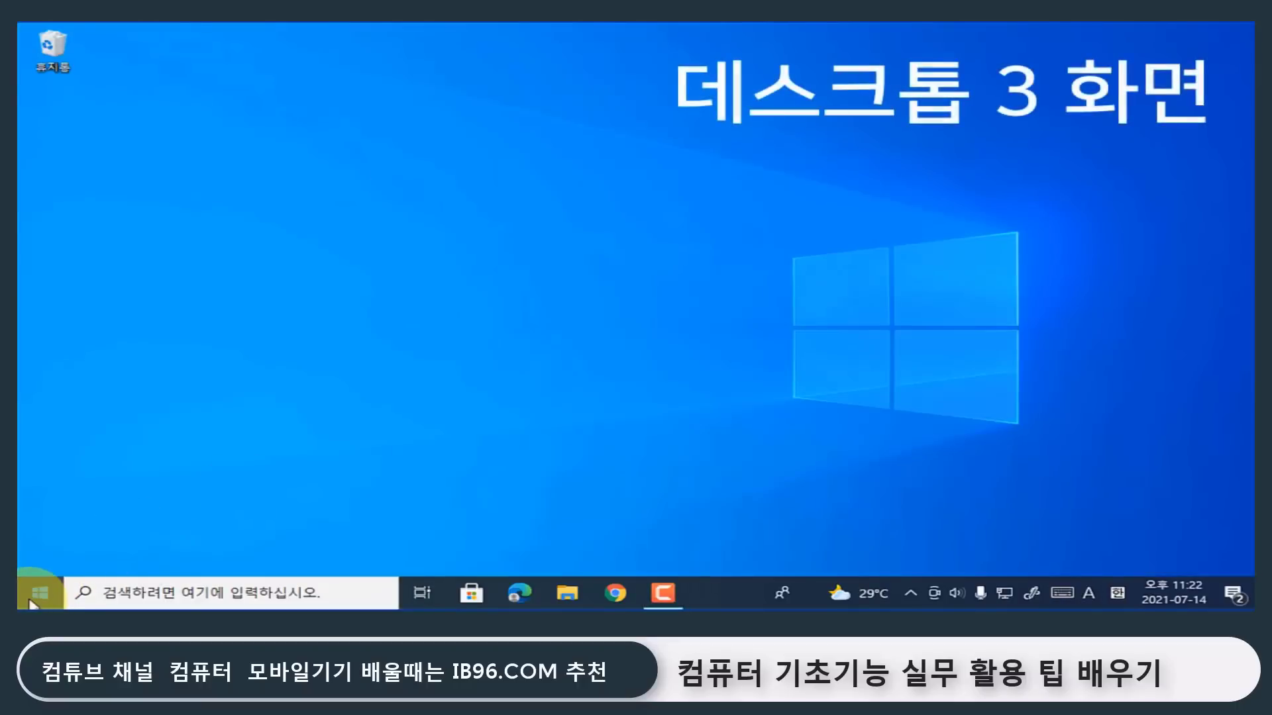
Launch Word from the Office apps folder in the Start menu on desktop 3.
click(32, 603)
click(487, 126)
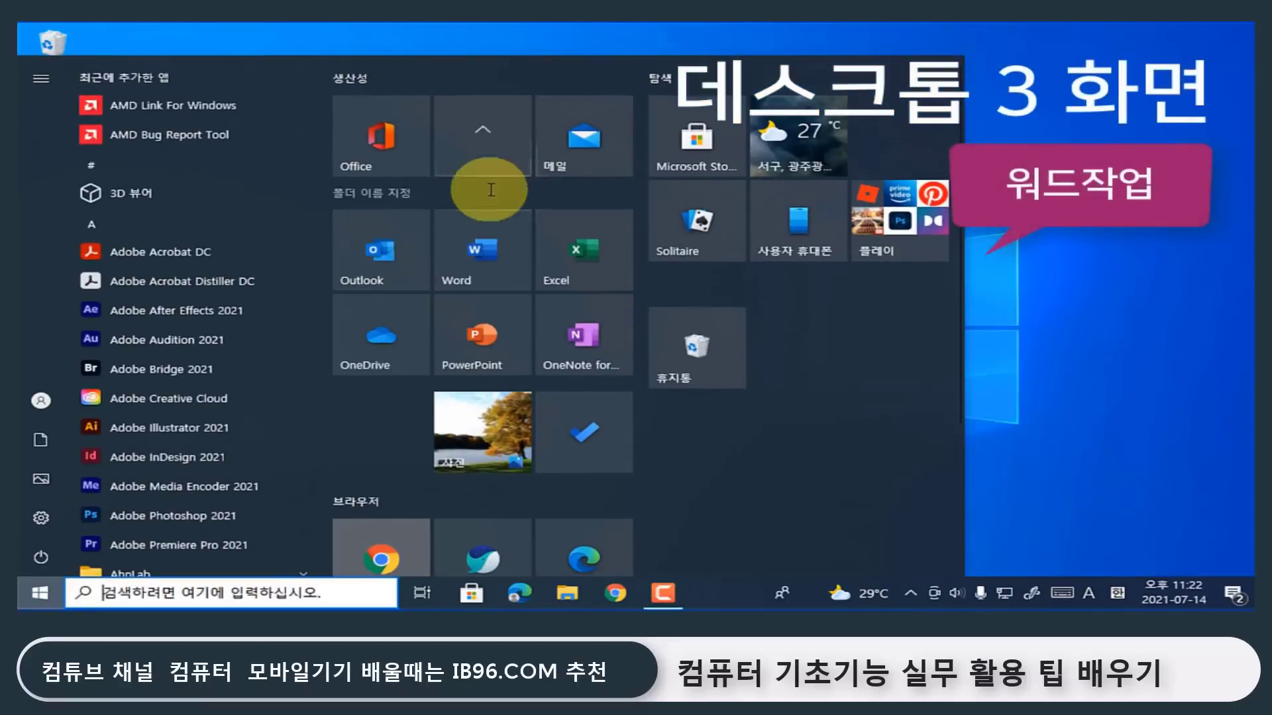
click(470, 250)
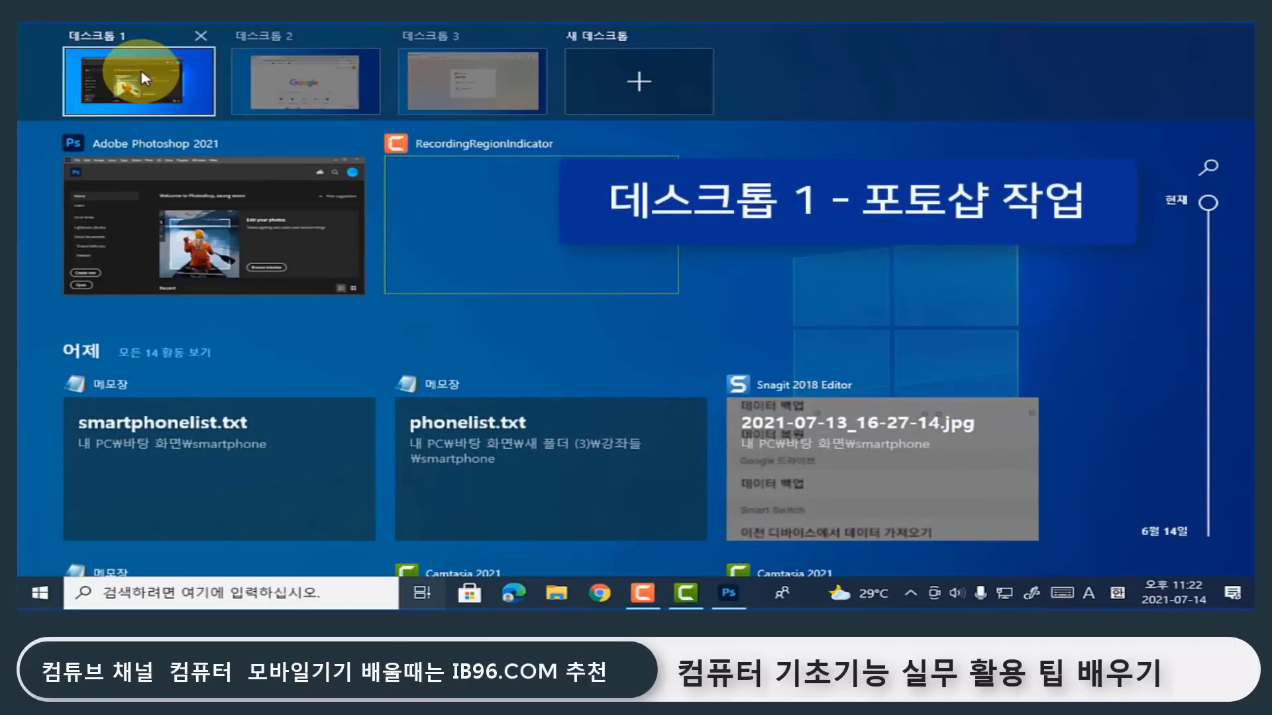
Preview the windows on desktops 1, 2 and 3 in Task View and switch to desktop 3.
mouse_move(334, 93)
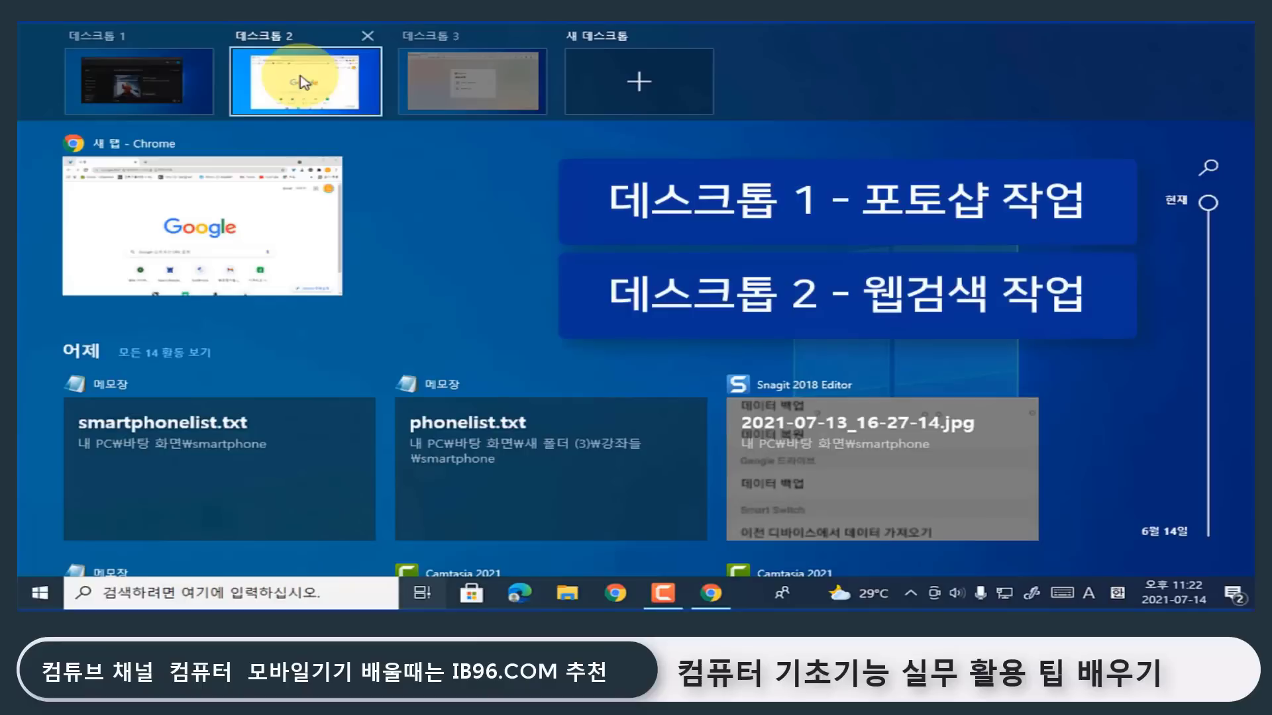
mouse_move(480, 90)
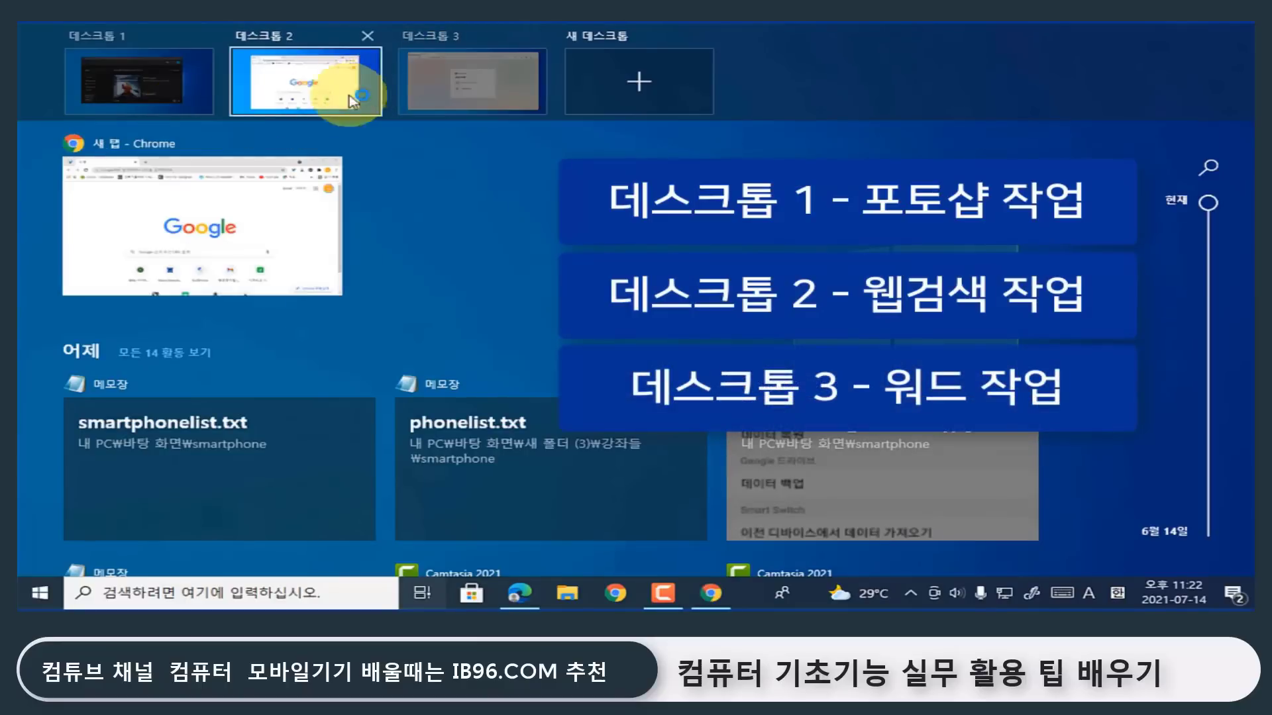
mouse_move(175, 86)
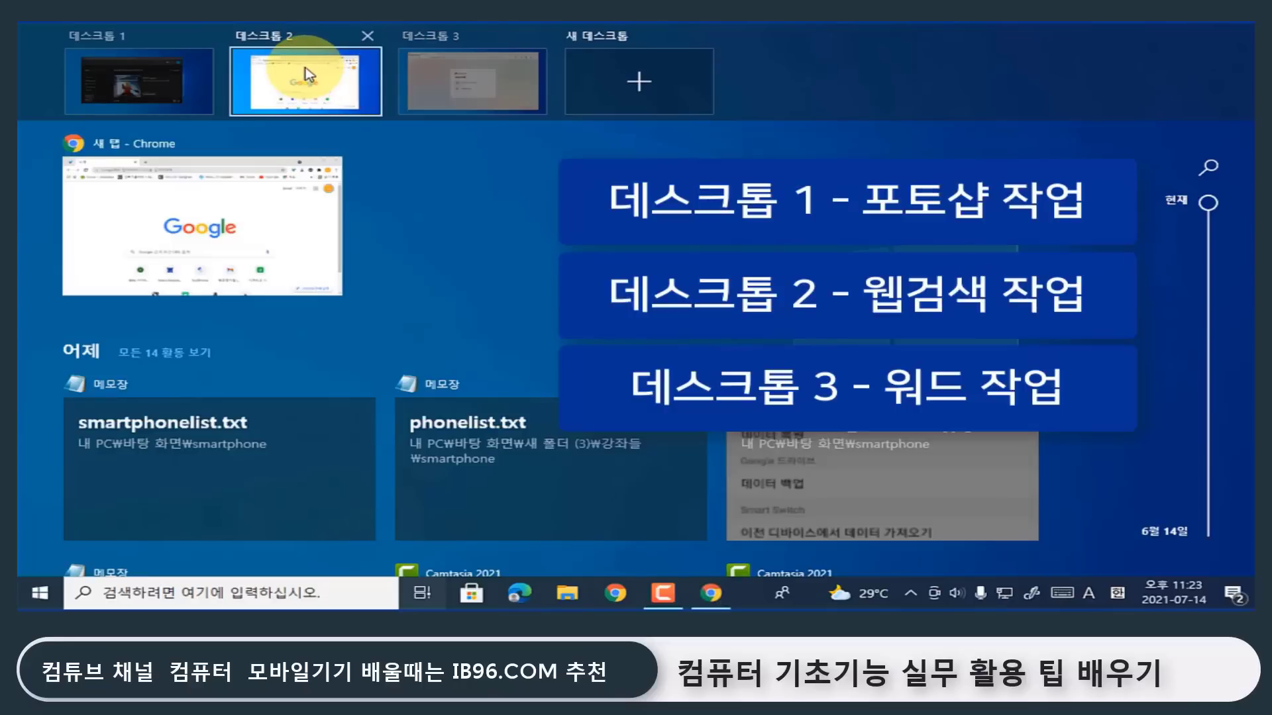
click(469, 86)
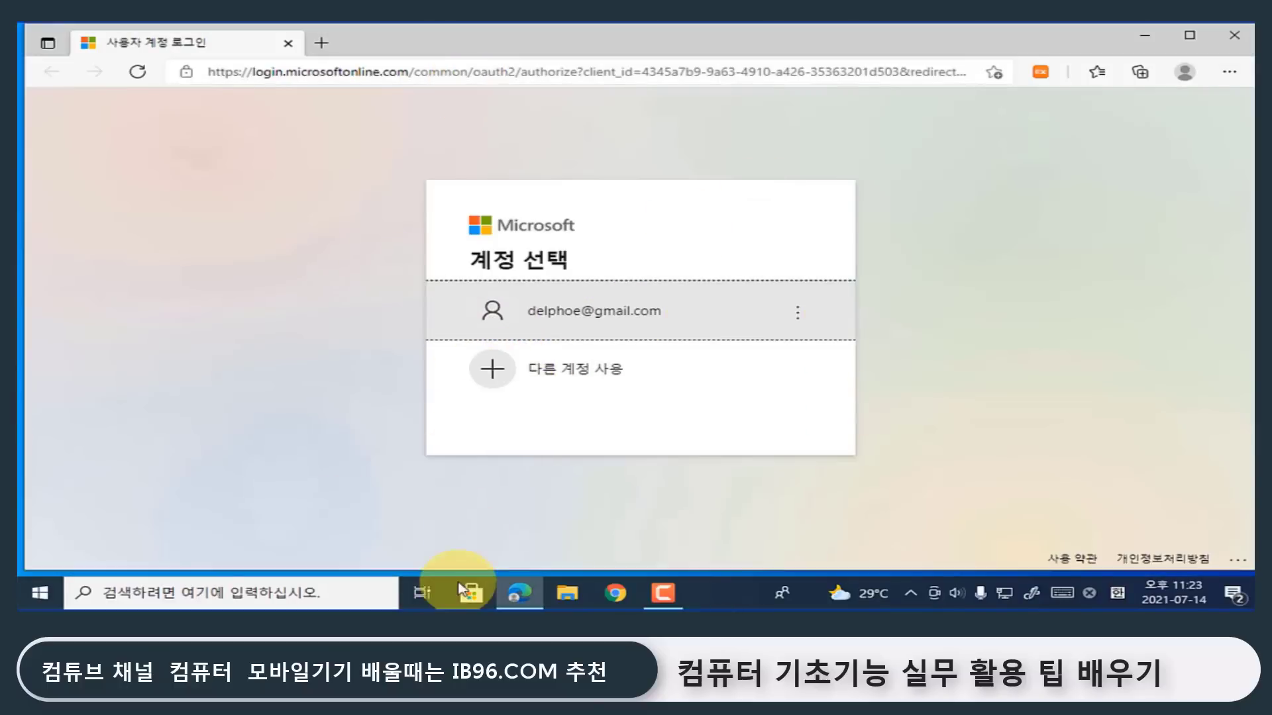
Switch to desktop 2 to view its Chrome window, and return to desktop 1 with Photoshop.
click(422, 592)
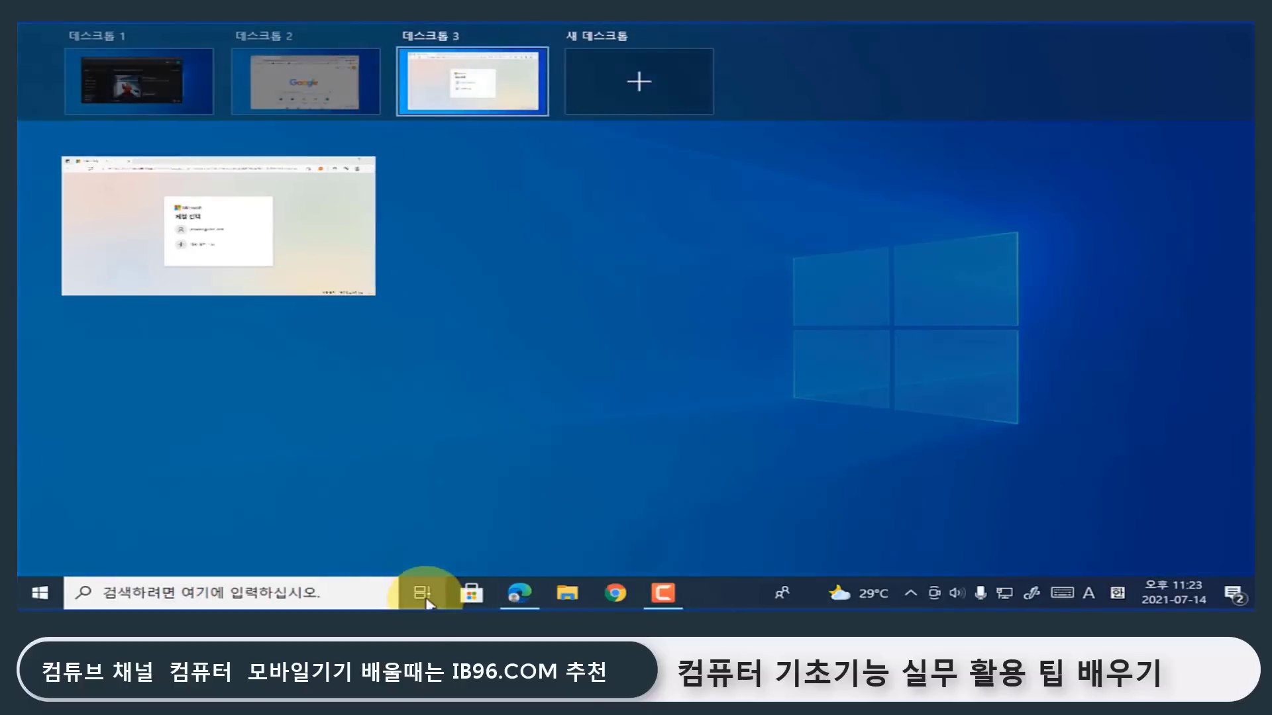
click(306, 65)
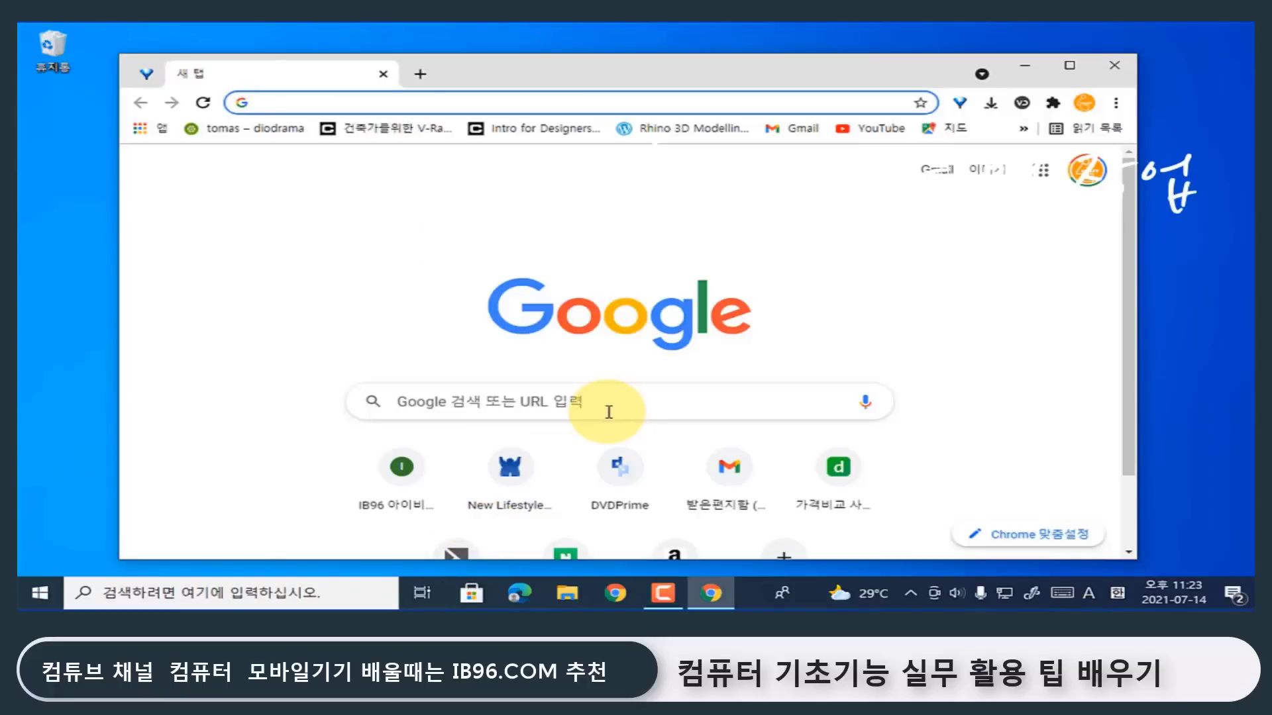
click(423, 593)
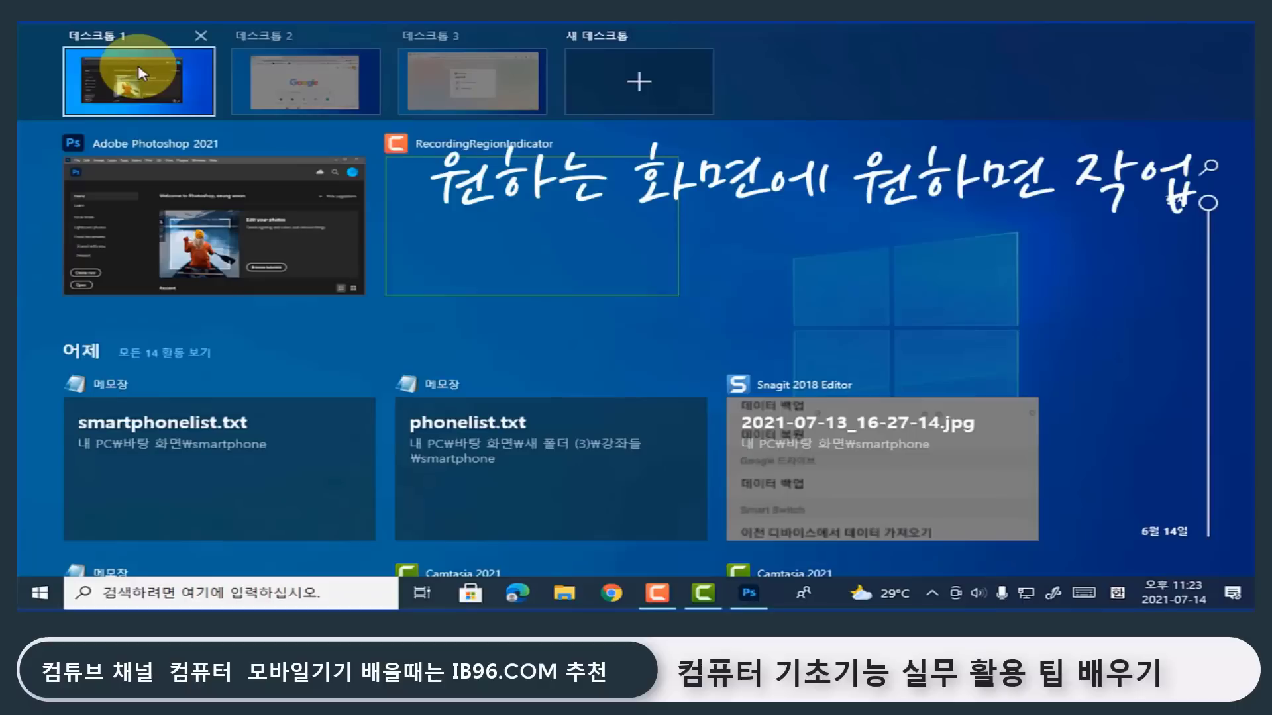
click(141, 64)
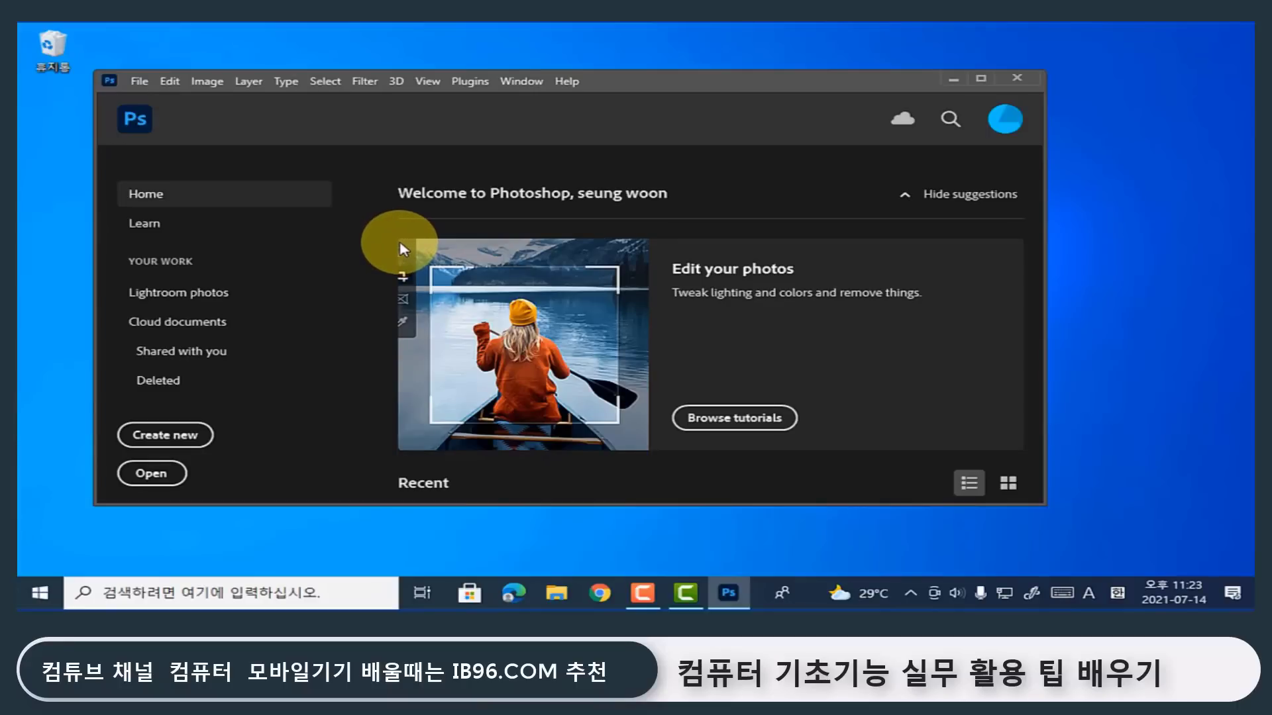
Remove desktop 3 and desktop 2 in Task View so their windows merge into desktop 1, and leave the overview.
key(super+Tab)
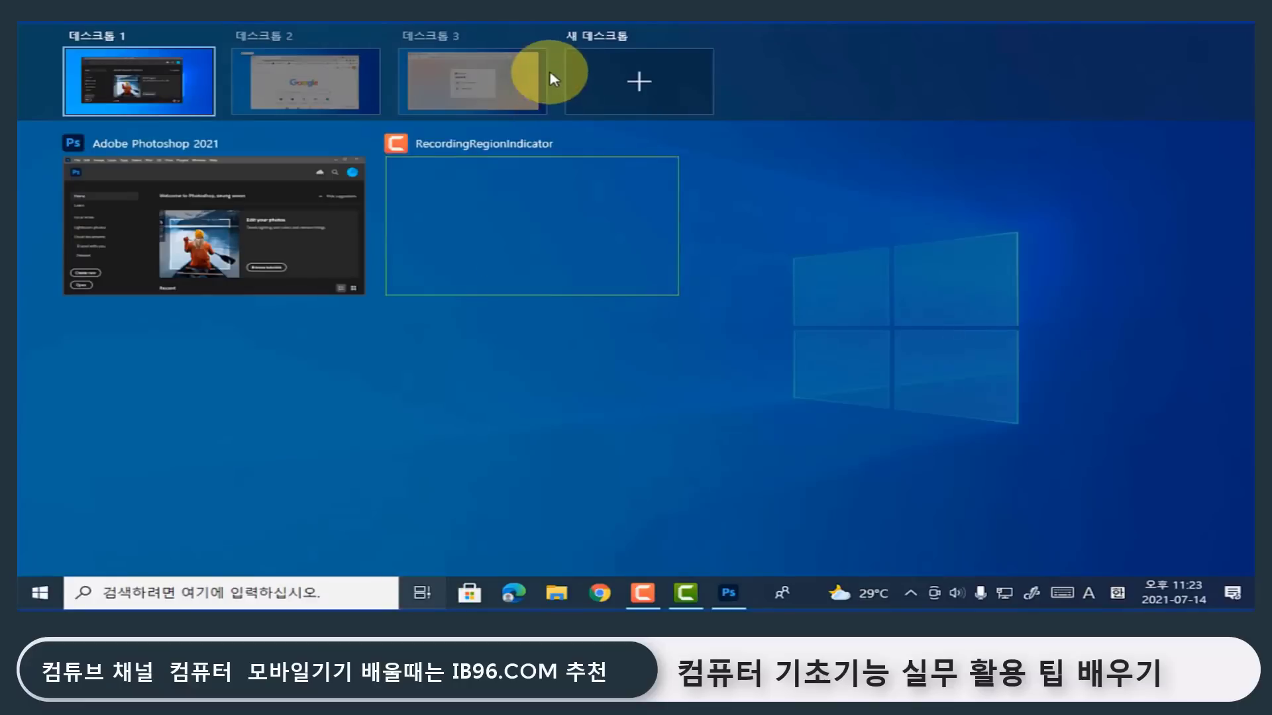
click(497, 71)
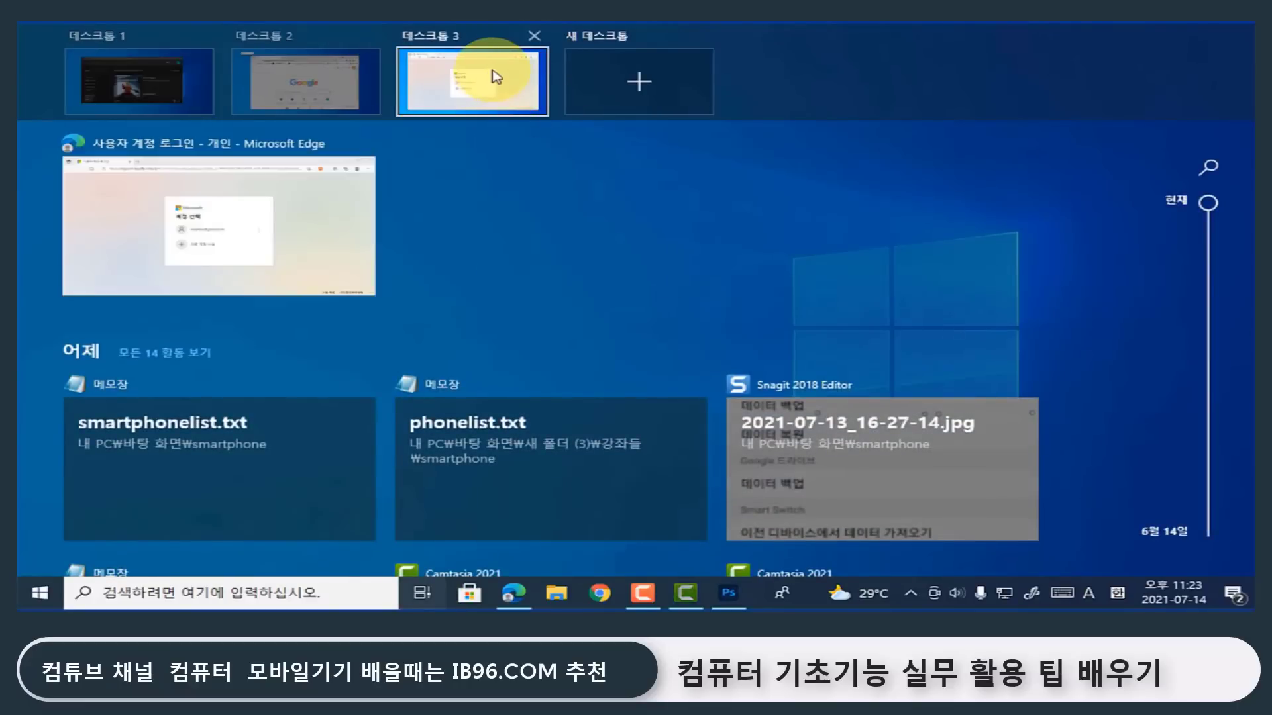
click(534, 38)
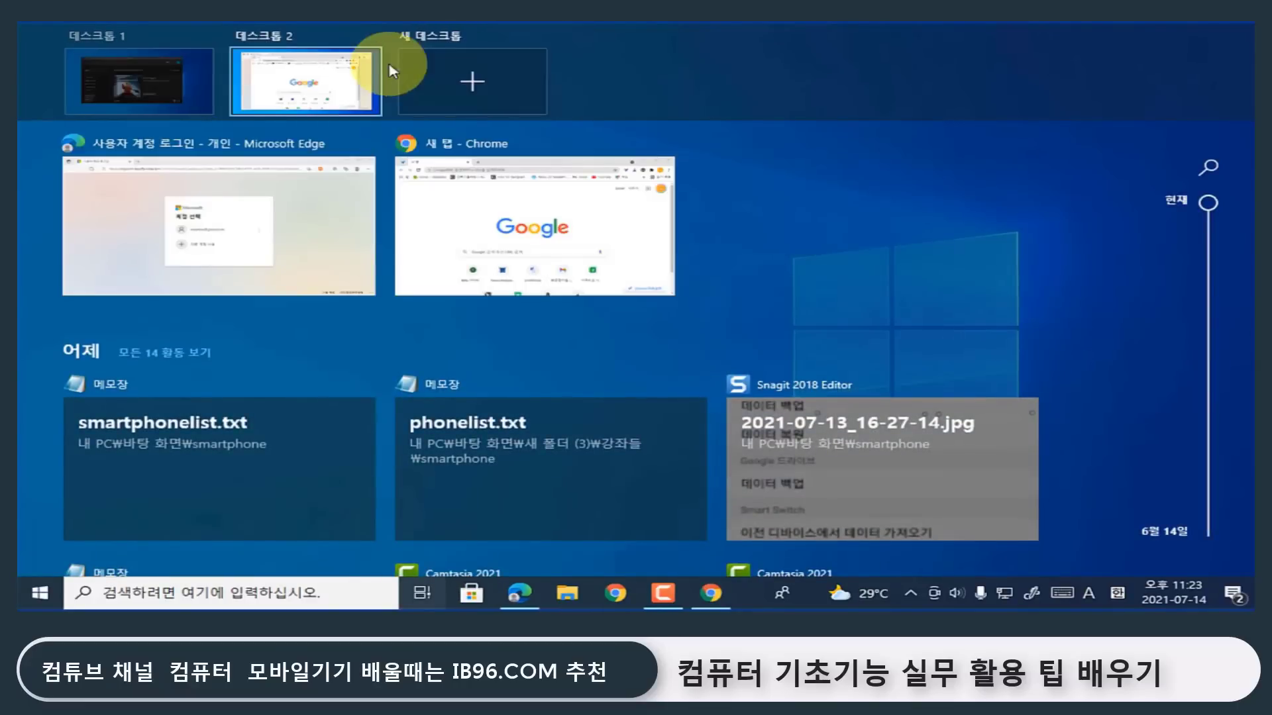
click(366, 40)
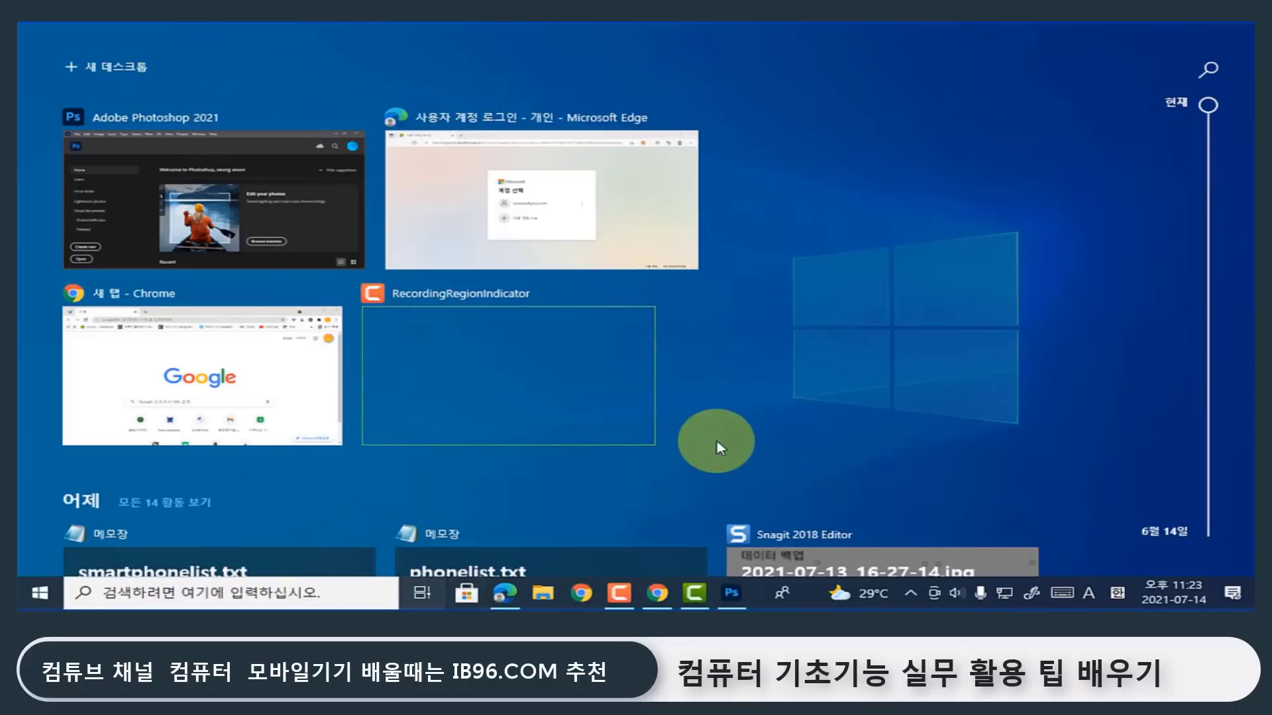
click(761, 434)
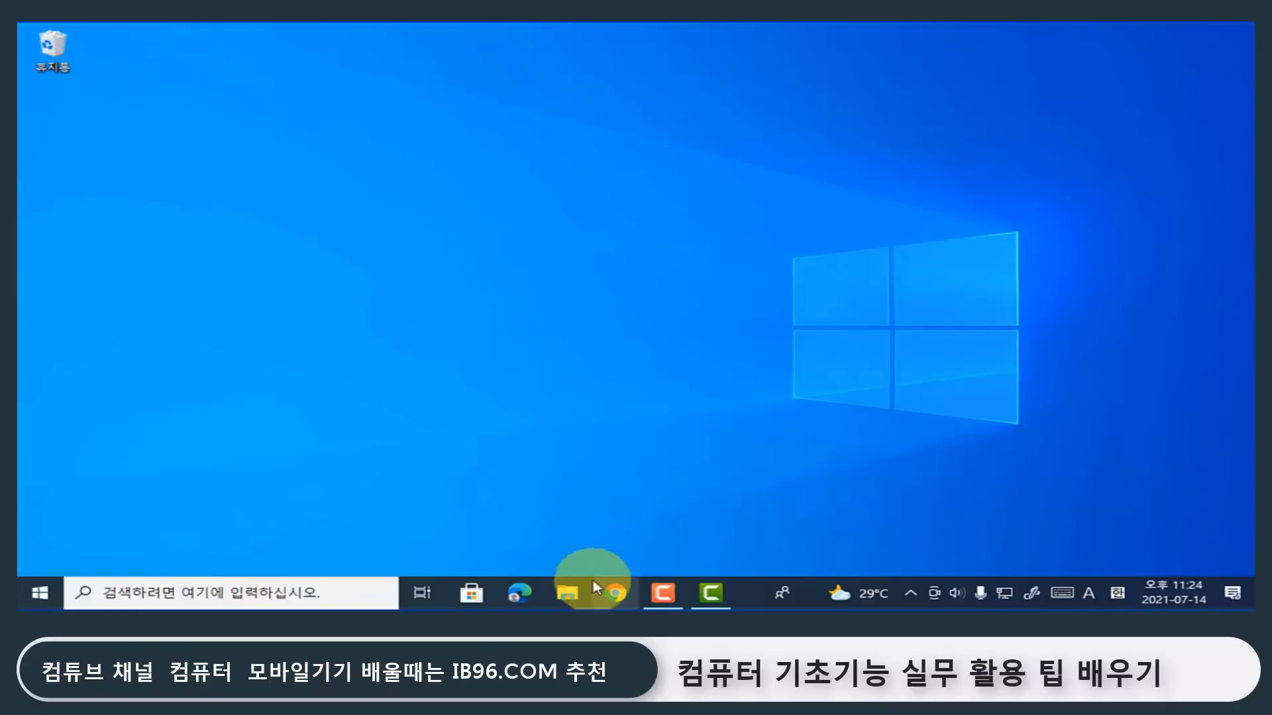
Open Chrome and File Explorer, and place the File Explorer window so that it overlaps Chrome.
click(616, 592)
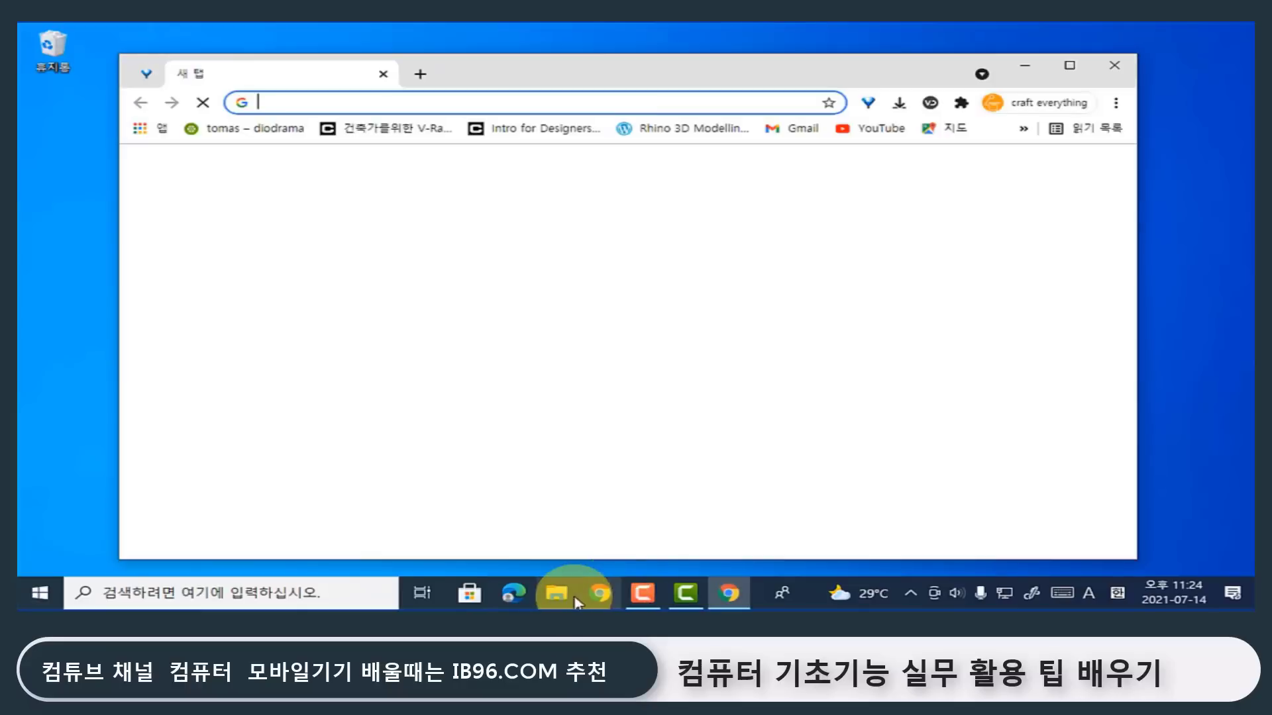
click(555, 596)
scroll(326, 284, down, 4)
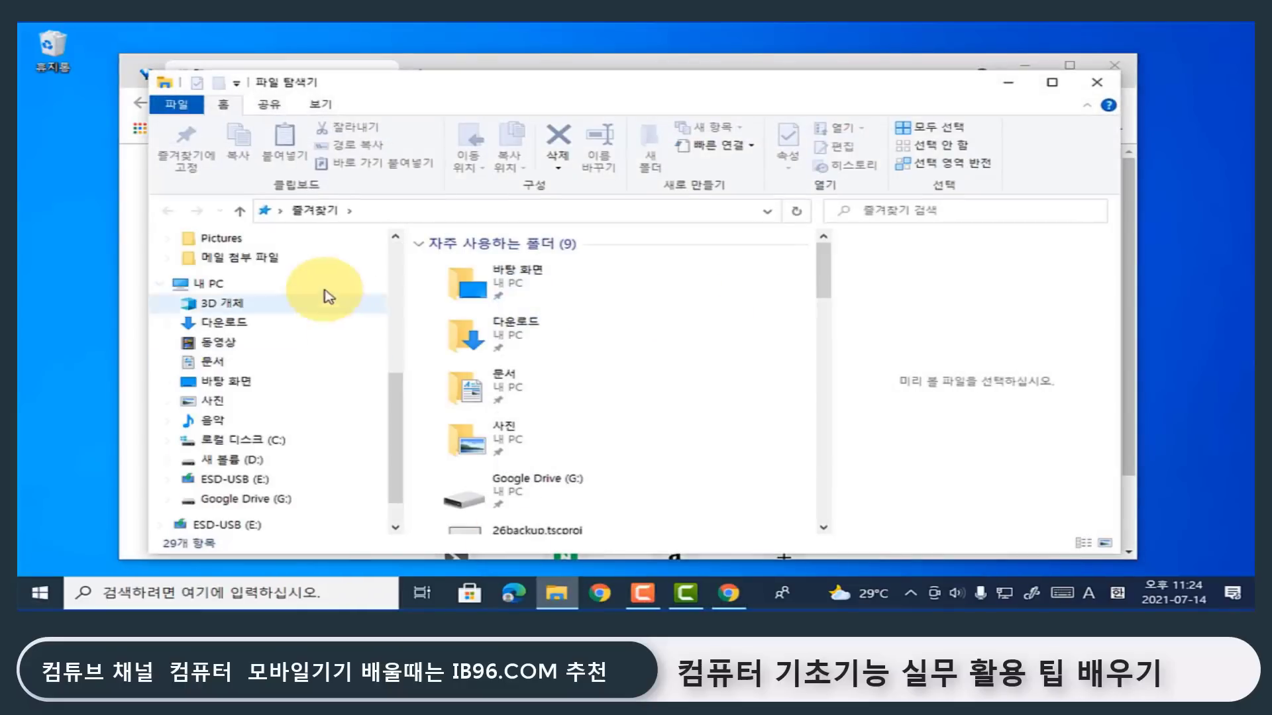
mouse_move(368, 78)
mouse_down()
mouse_move(340, 42)
mouse_move(388, 77)
mouse_move(365, 68)
mouse_up()
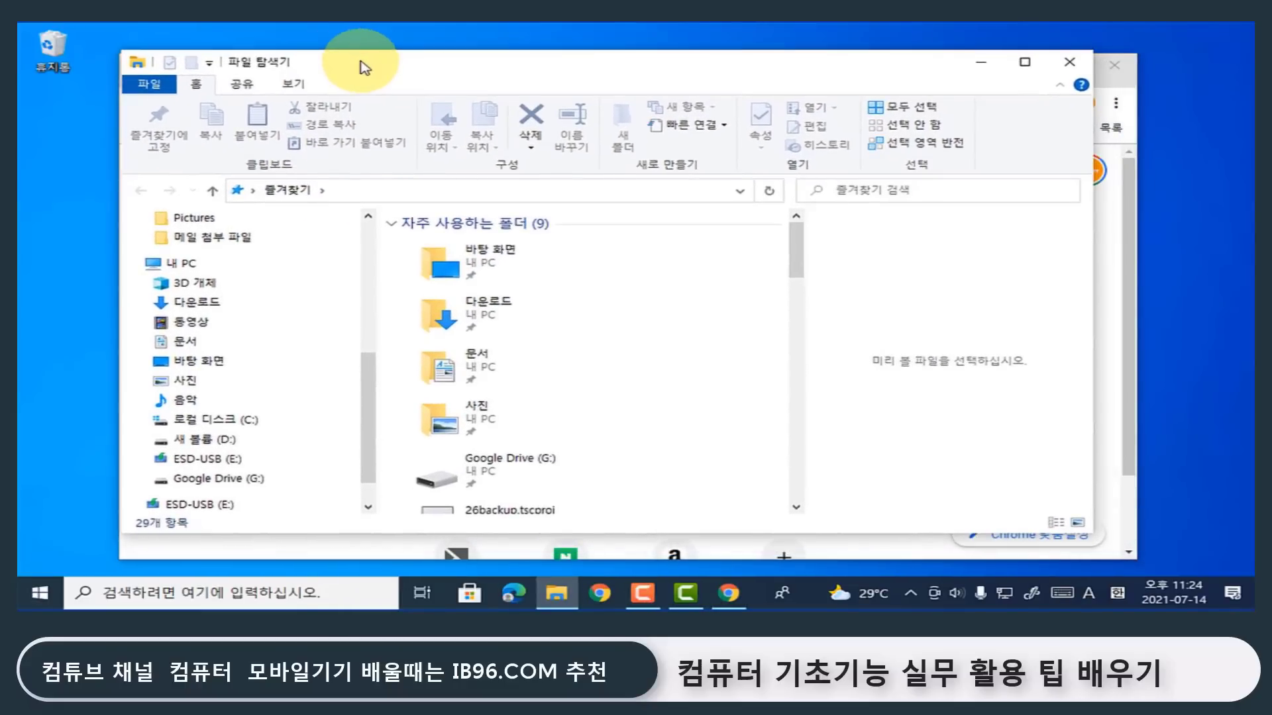
drag(357, 69, 431, 74)
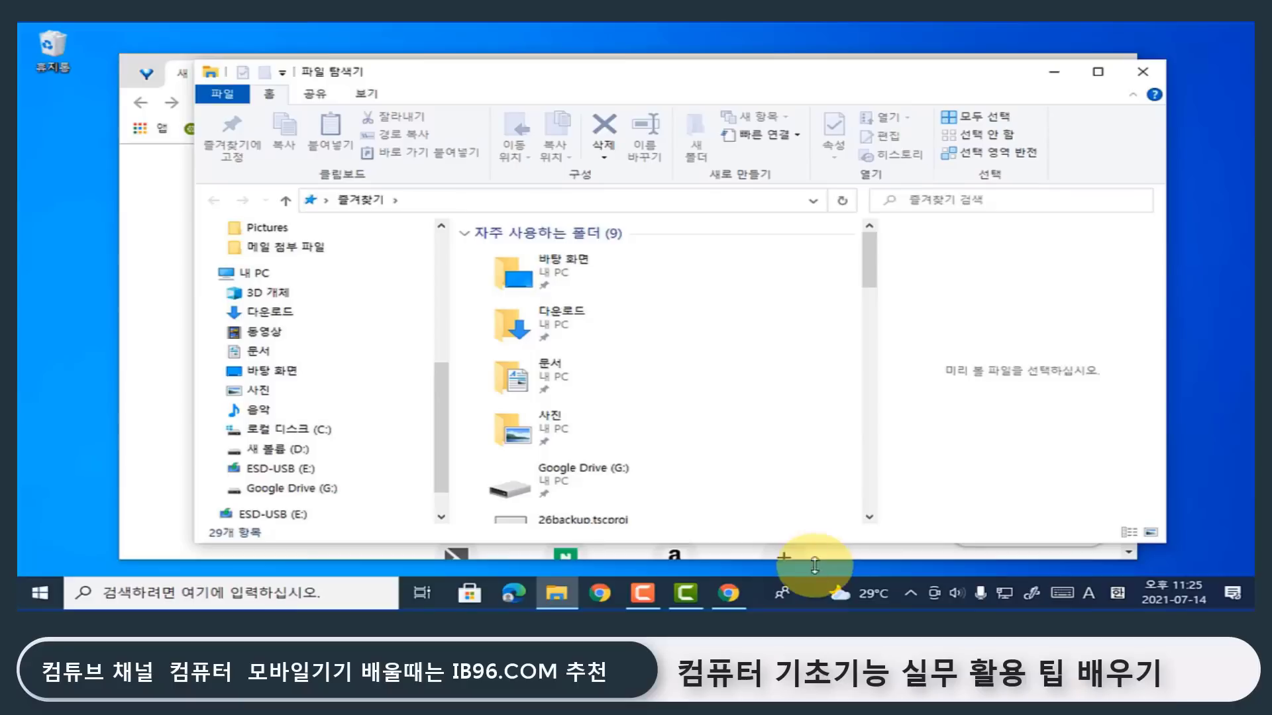
Cascade the File Explorer and Chrome windows, and rearrange them one above the other with the stacked option (창 가로 정렬 보기).
right_click(759, 593)
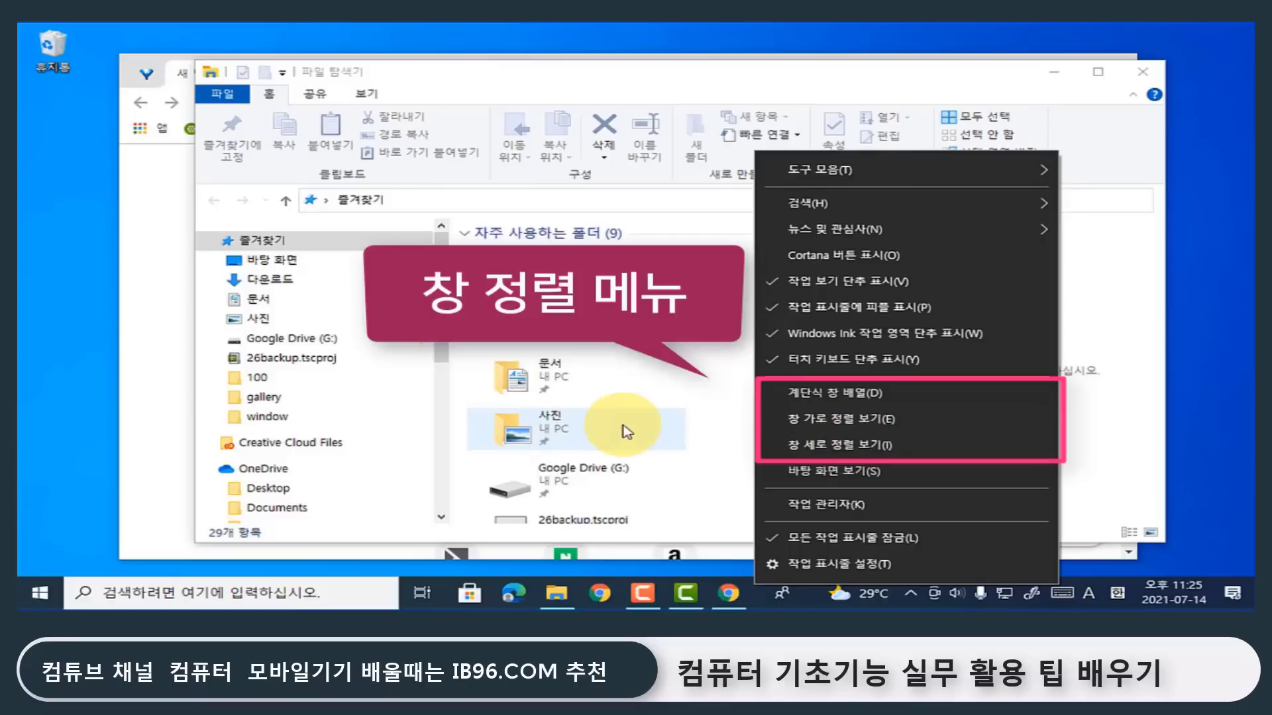
click(862, 396)
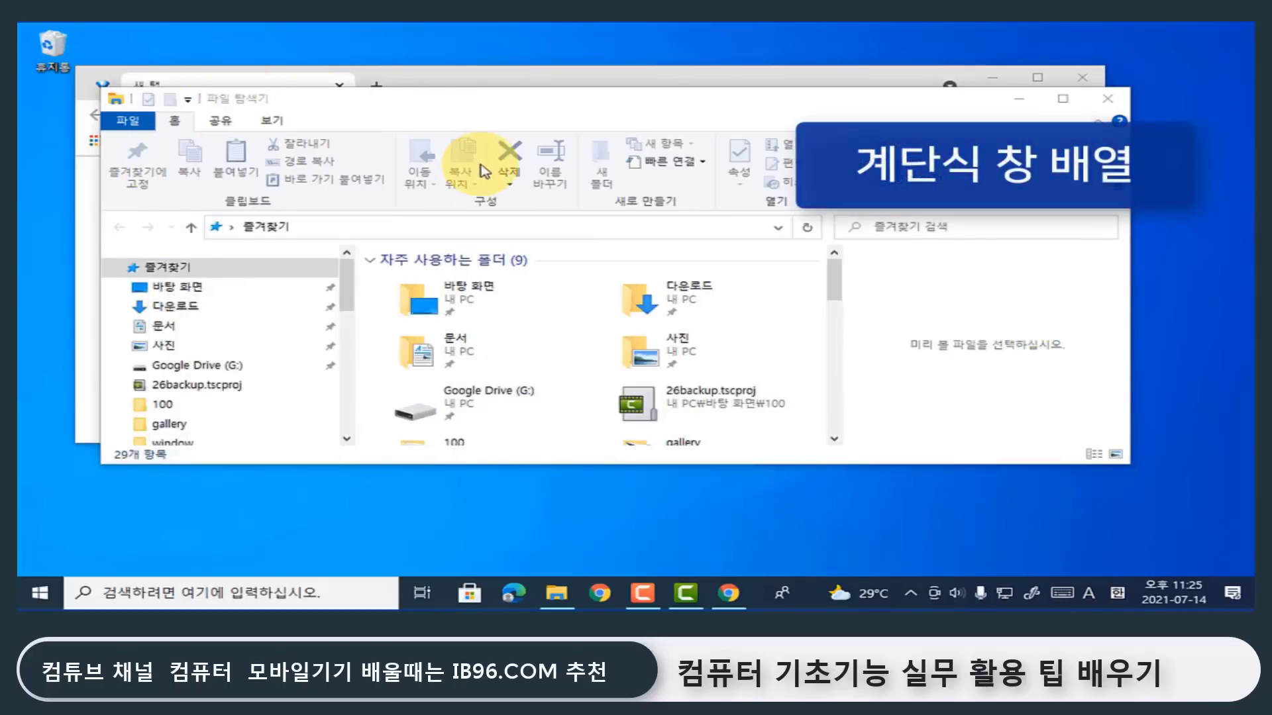
right_click(761, 588)
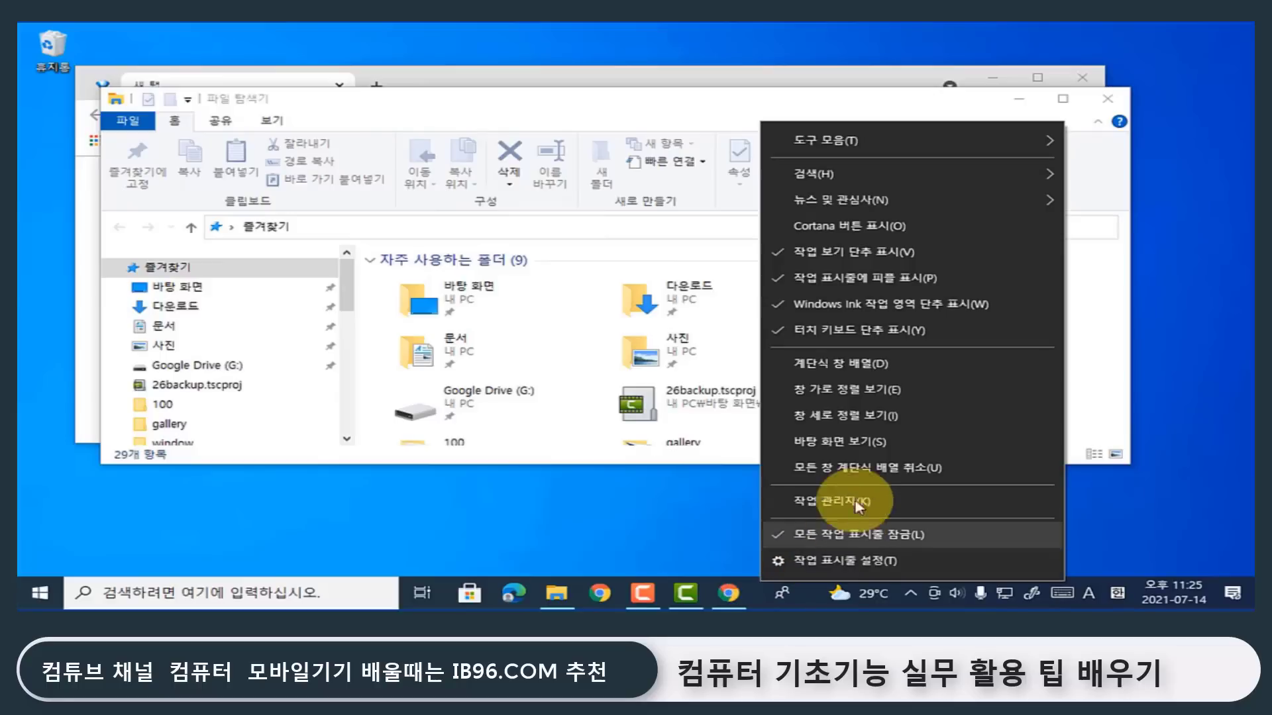
click(850, 396)
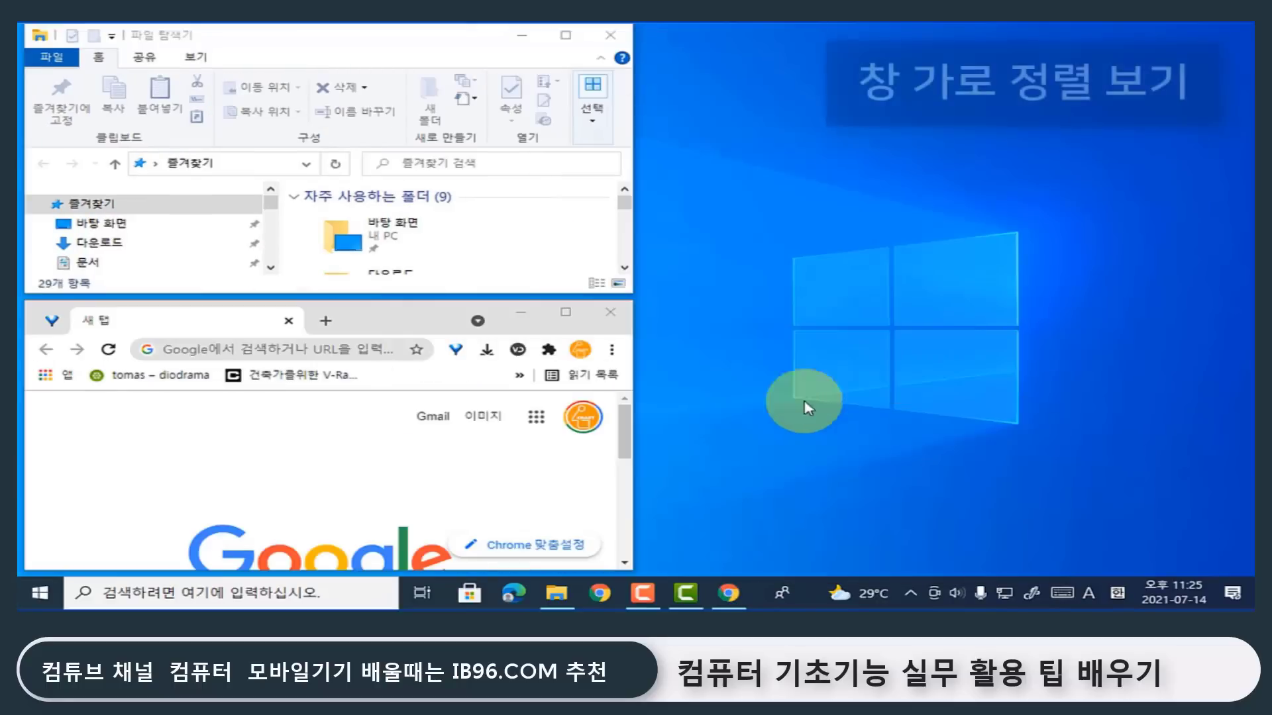
right_click(756, 587)
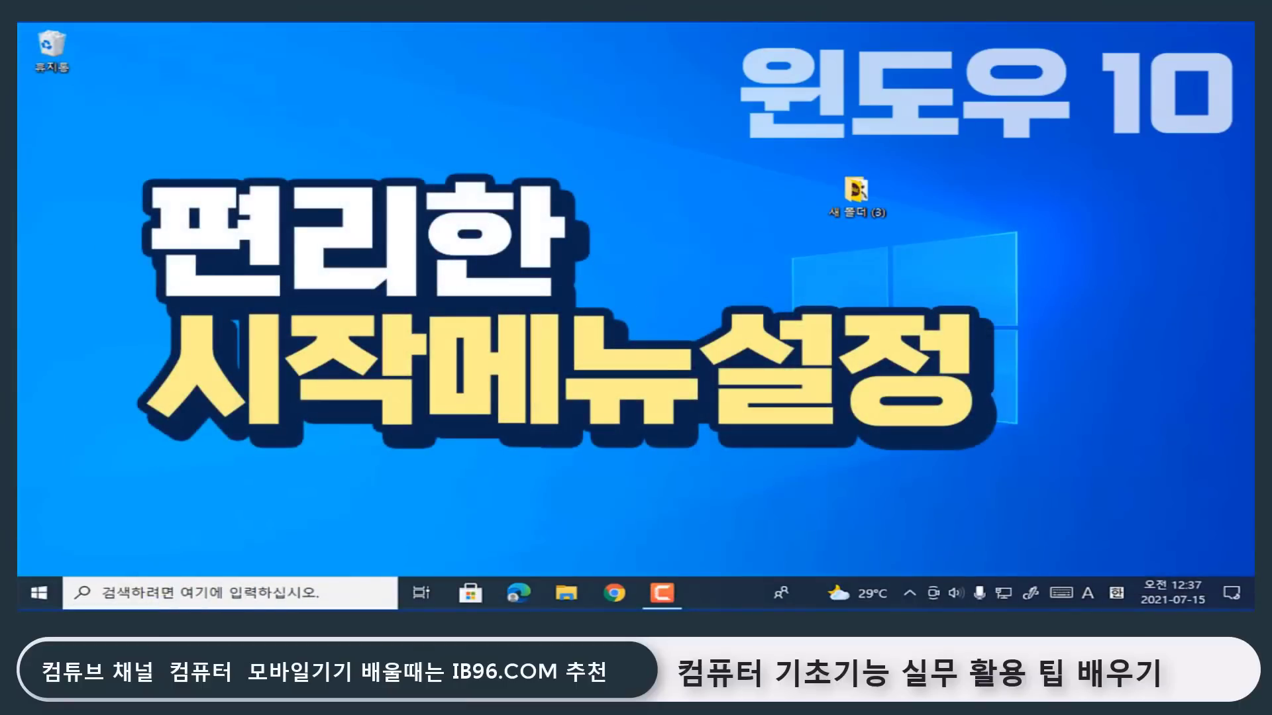
Open the Start menu and enlarge it in height and width so more tiles fit in view.
click(36, 592)
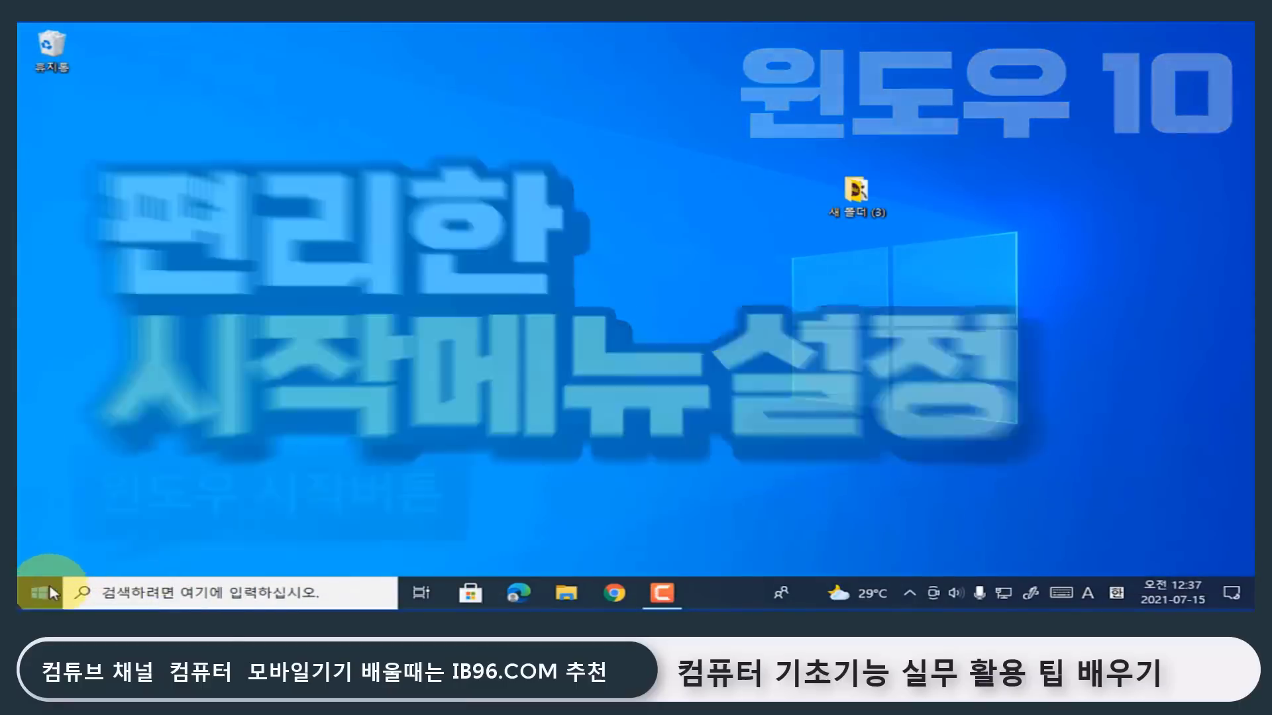
scroll(172, 381, down, 5)
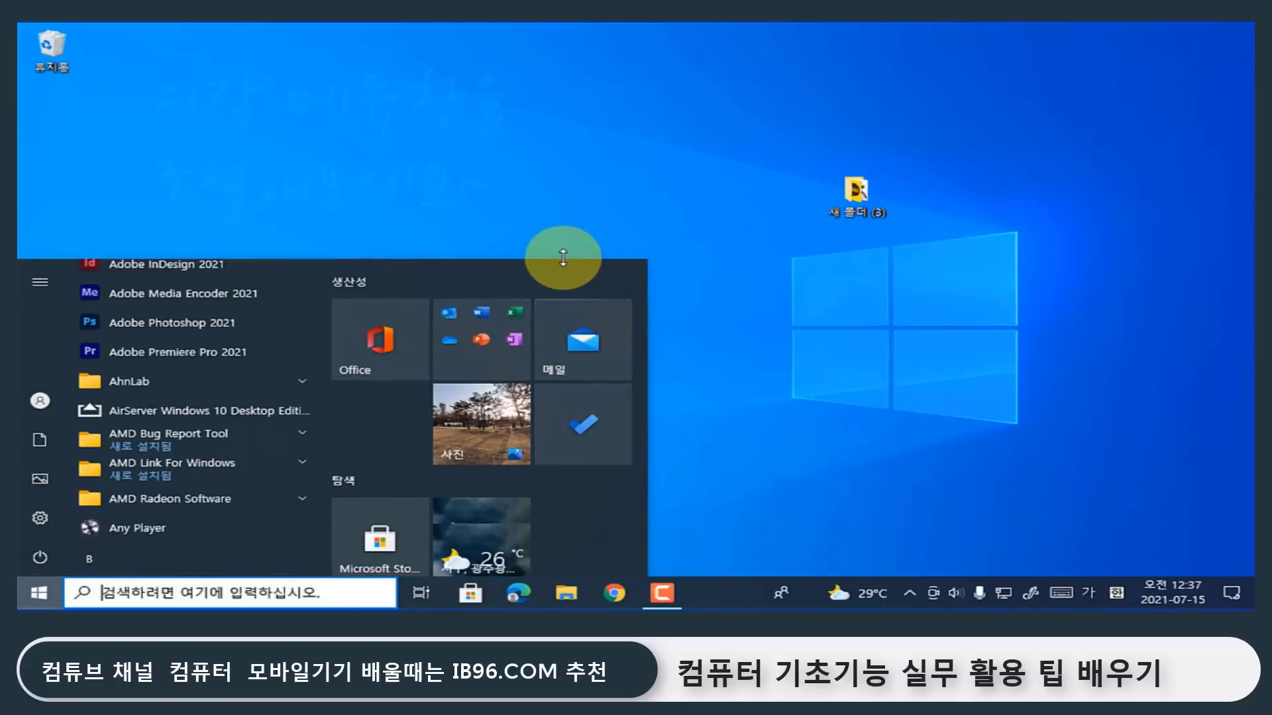
drag(563, 258, 599, 56)
drag(648, 219, 1065, 222)
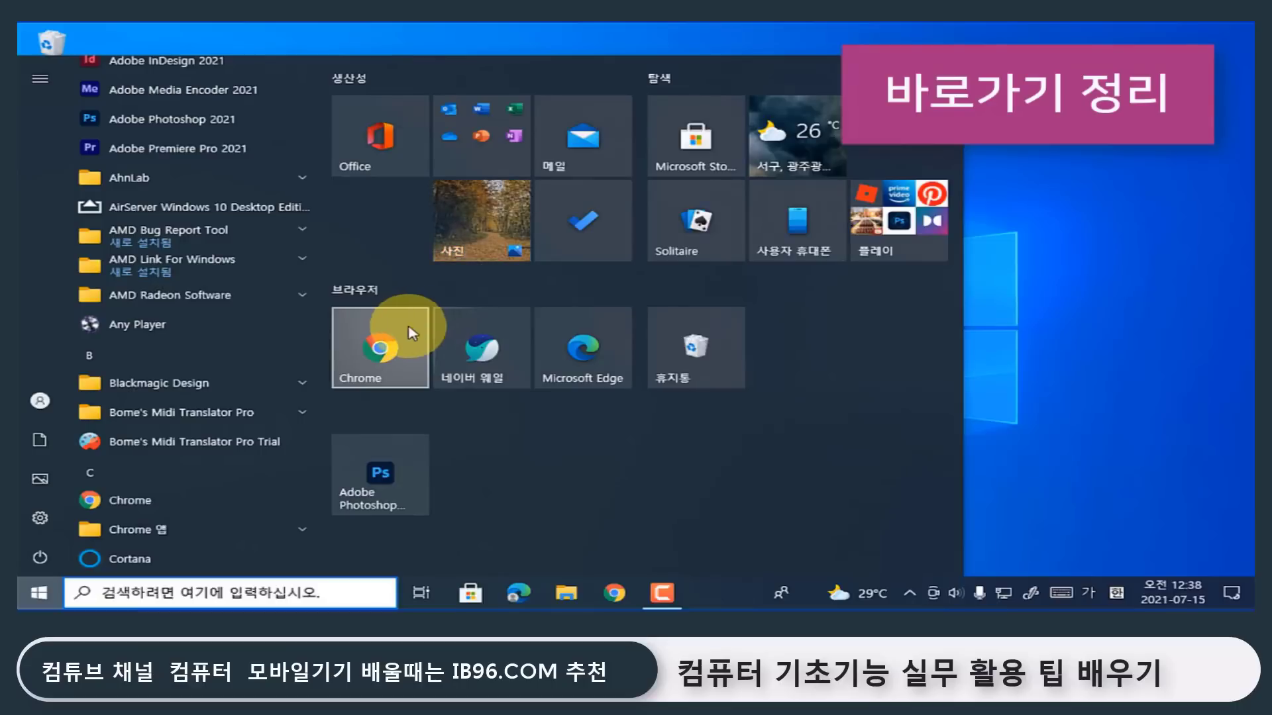
Add Adobe Premiere Pro 2021 and Adobe InDesign 2021 as Start tiles beside the Adobe Photoshop tile.
scroll(221, 340, up, 2)
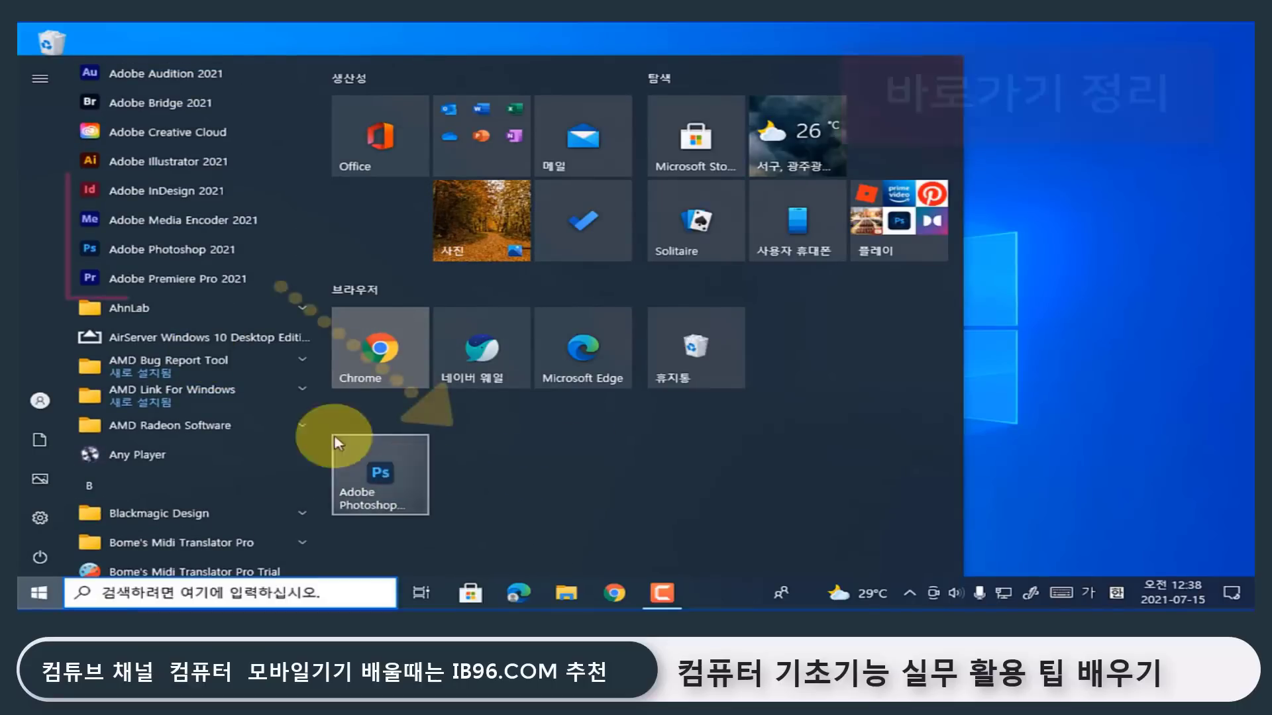
drag(188, 286, 483, 474)
drag(205, 192, 646, 540)
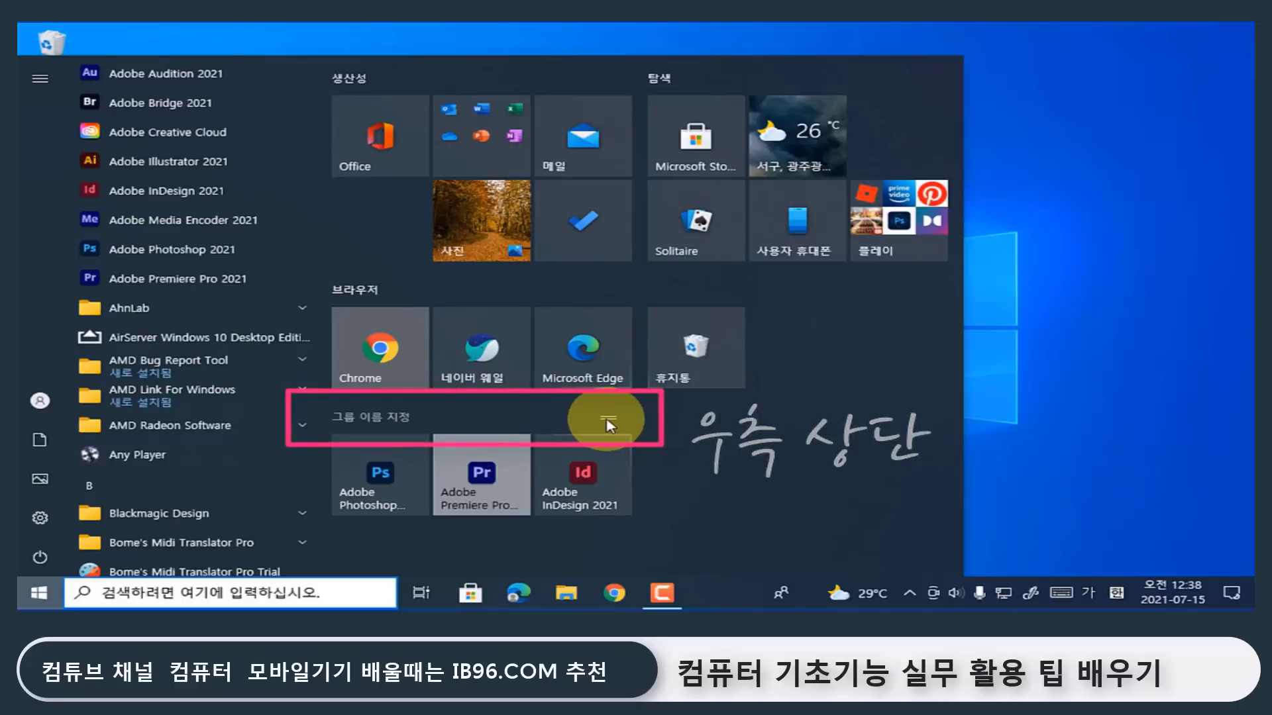
Name the new tile group containing the Photoshop, Premiere Pro and InDesign tiles adobe.
click(406, 422)
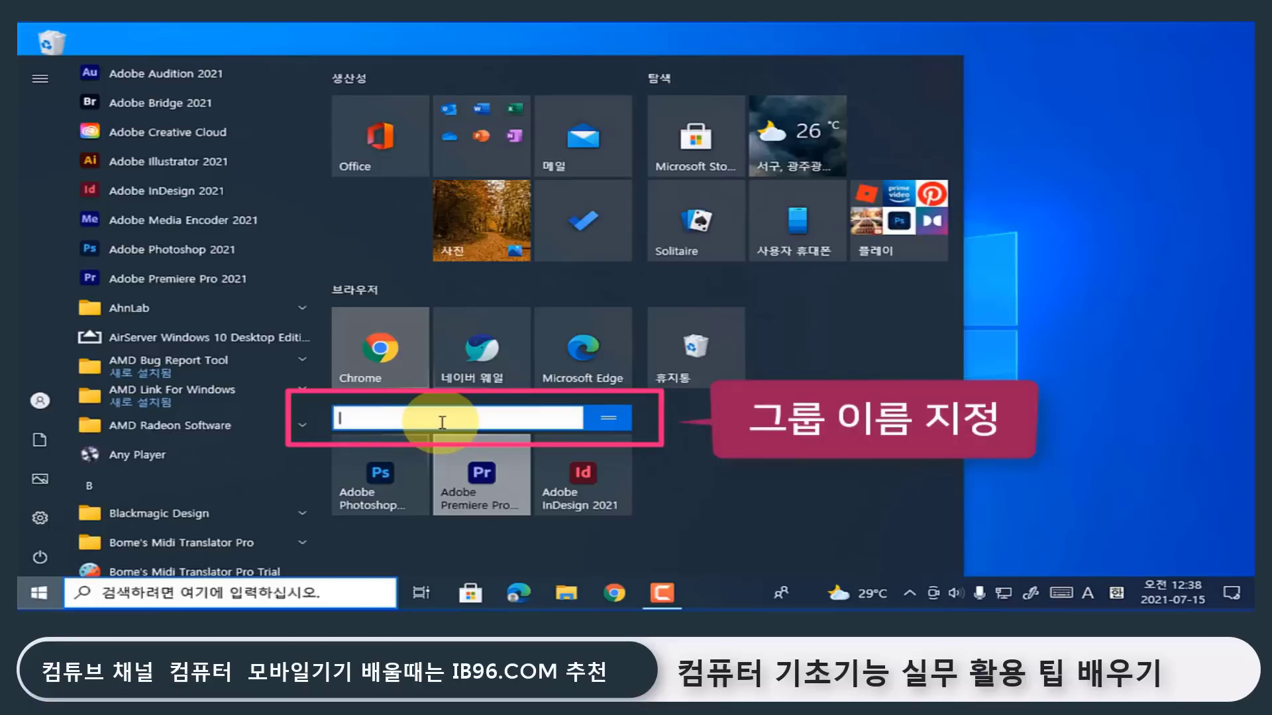
text(adobe)
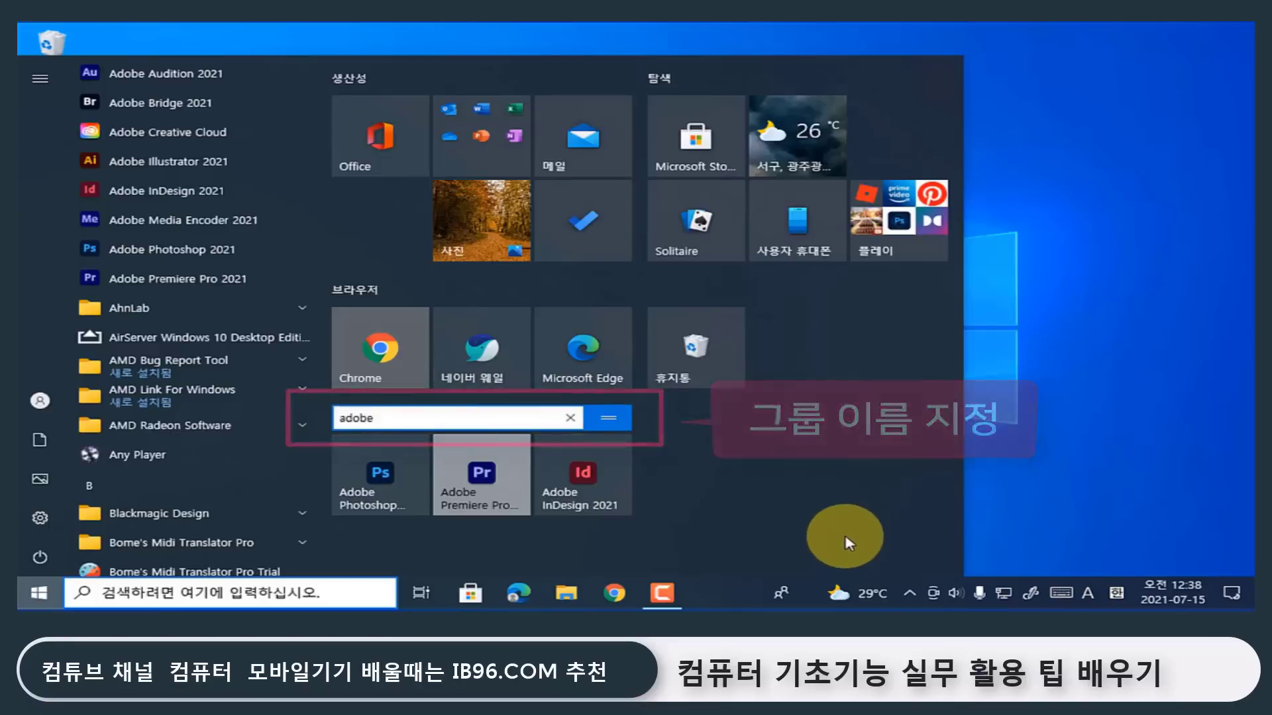
click(822, 467)
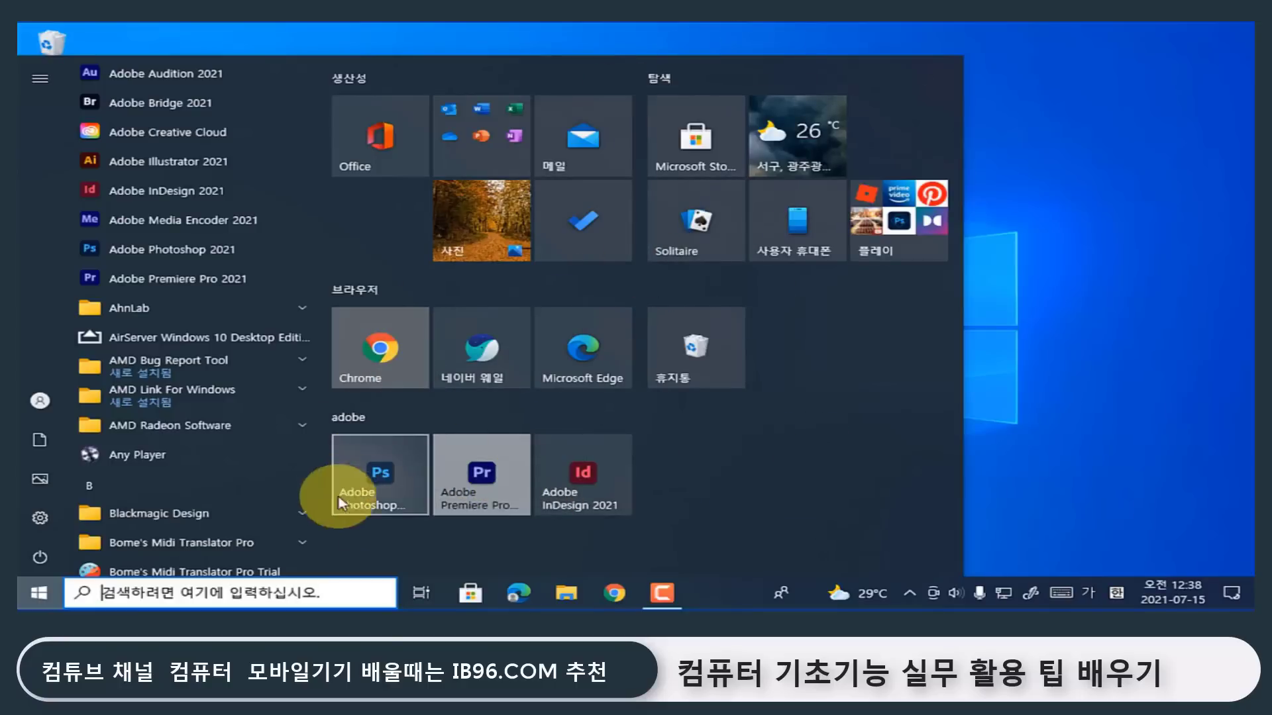
Reopen the Start menu to check the adobe tile group, look through the app list, and close the menu.
click(1063, 515)
click(38, 592)
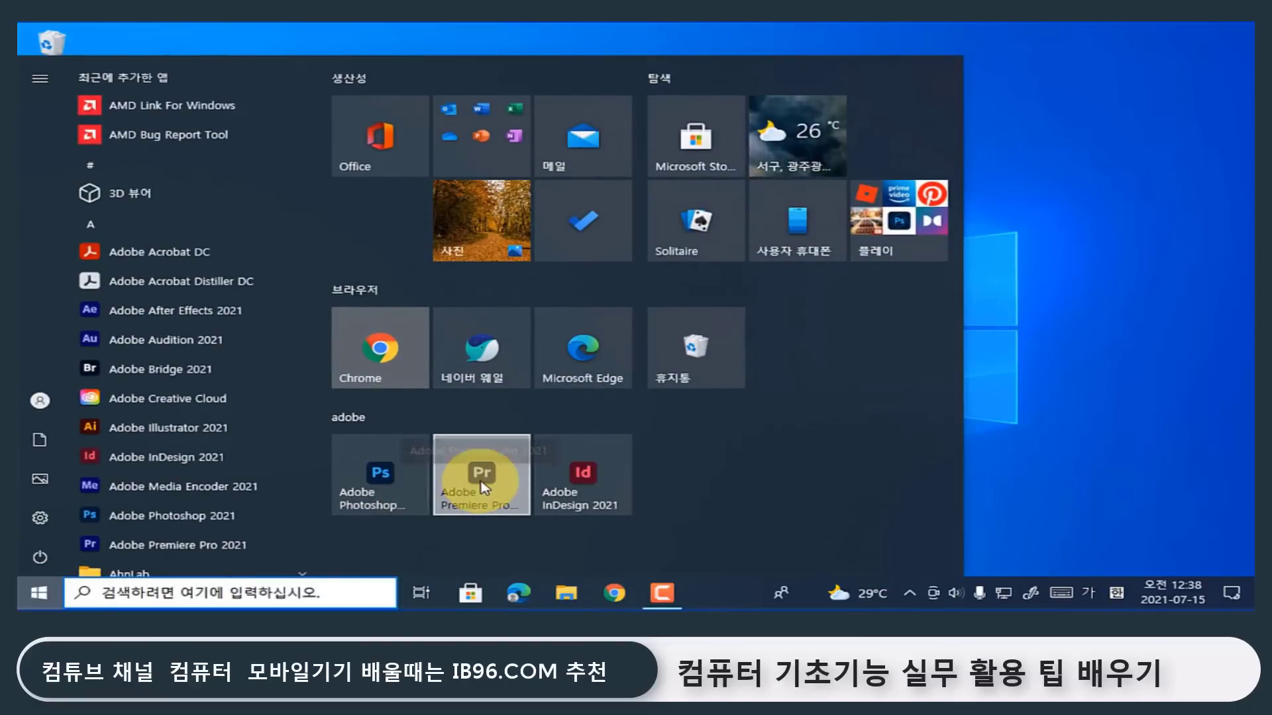
scroll(170, 406, down, 6)
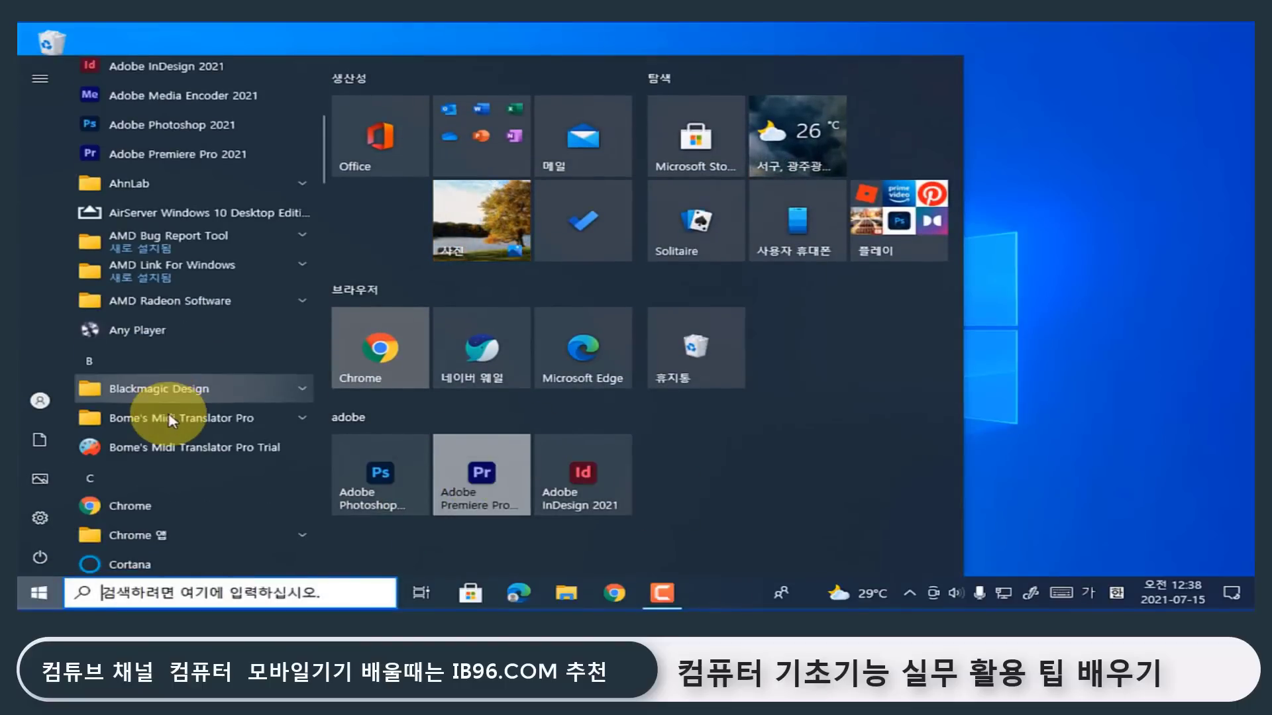
scroll(170, 424, down, 10)
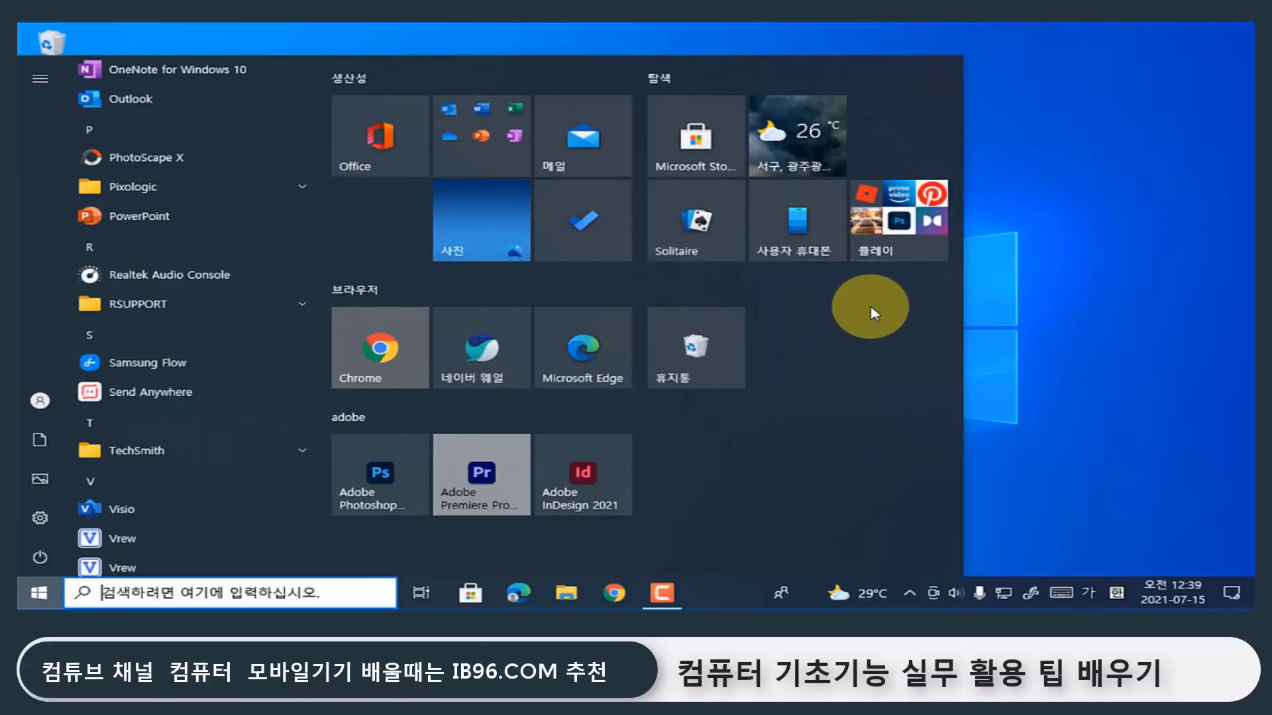
key(Escape)
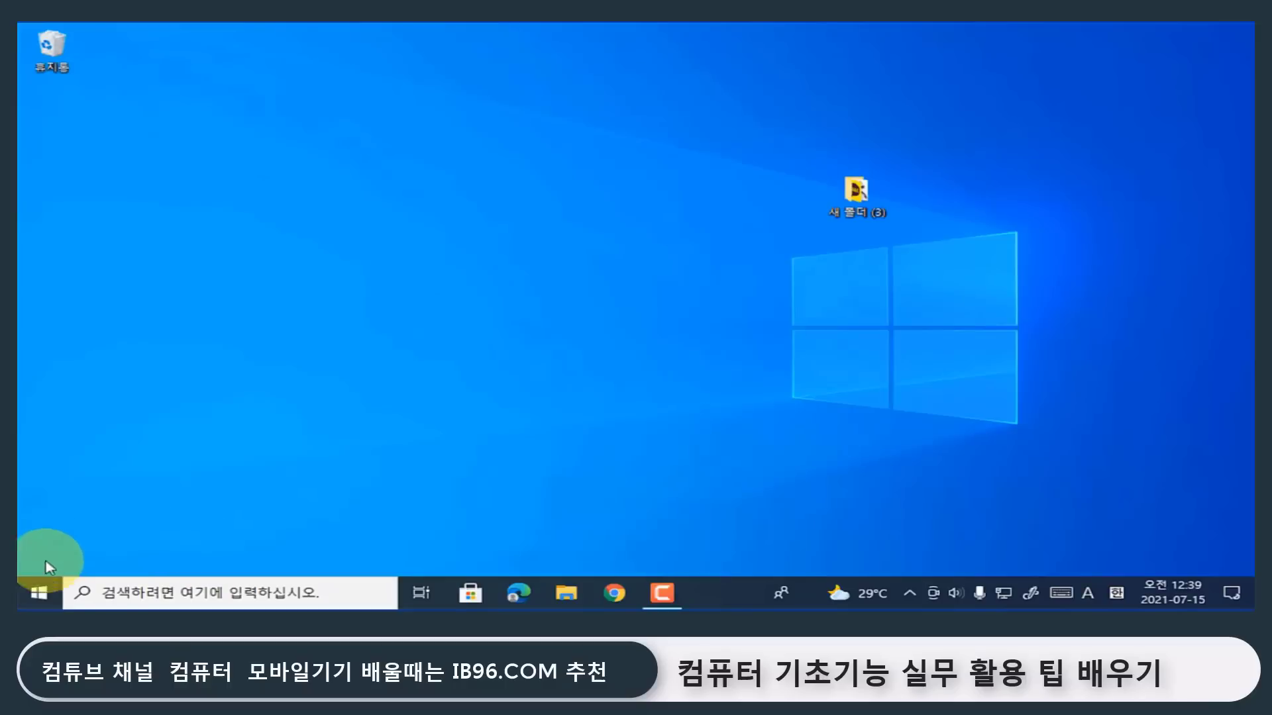
Reopen the Start menu, shrink it back to a compact size in both height and width, and close it.
click(38, 596)
scroll(182, 351, down, 10)
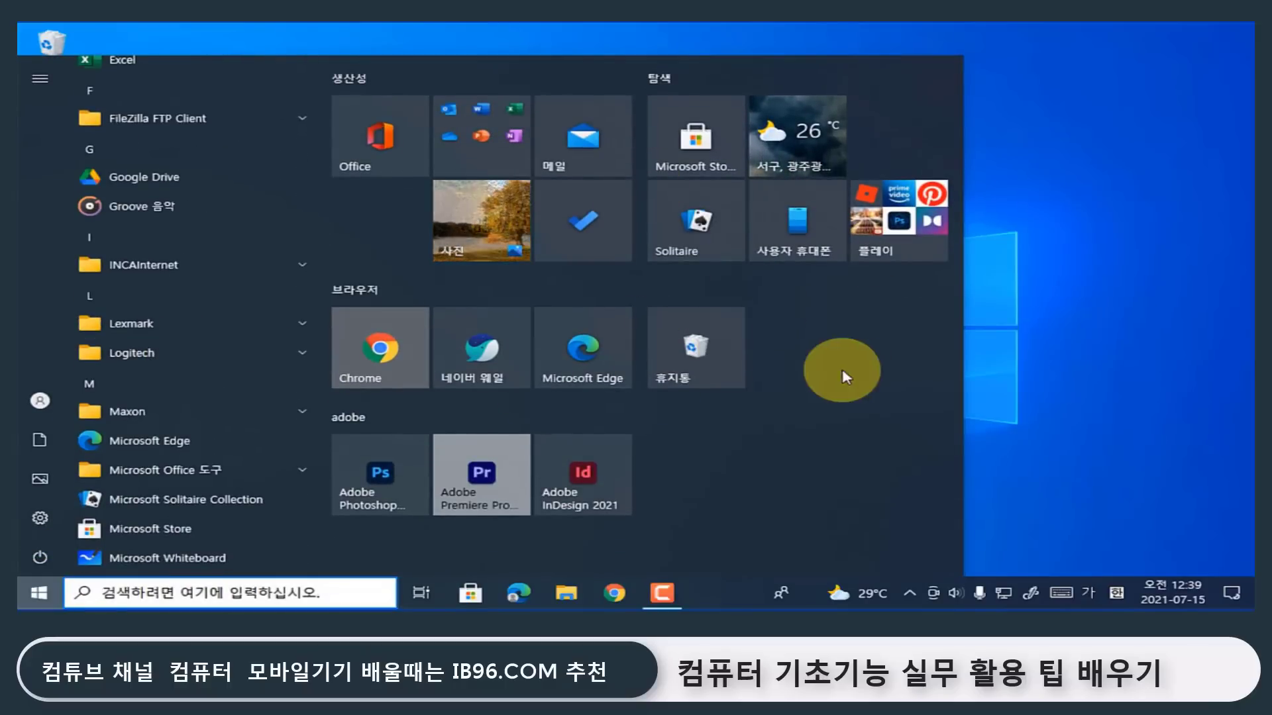
drag(963, 57, 511, 284)
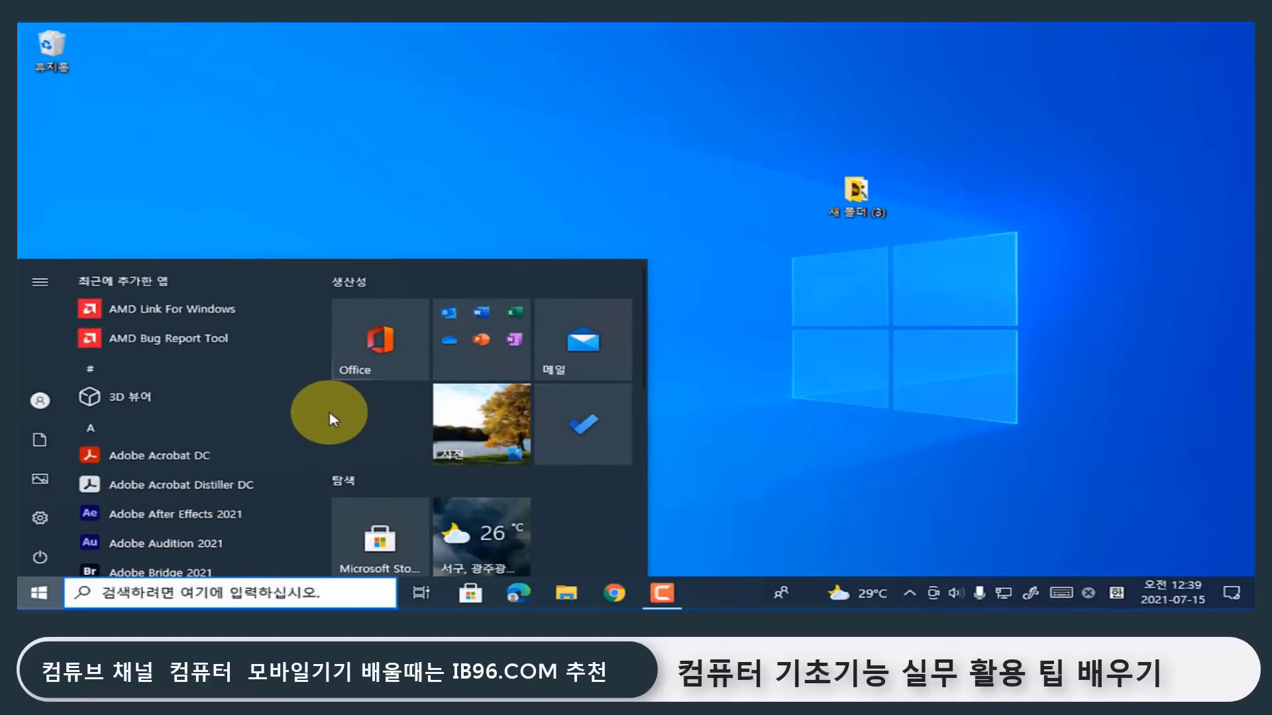
click(853, 411)
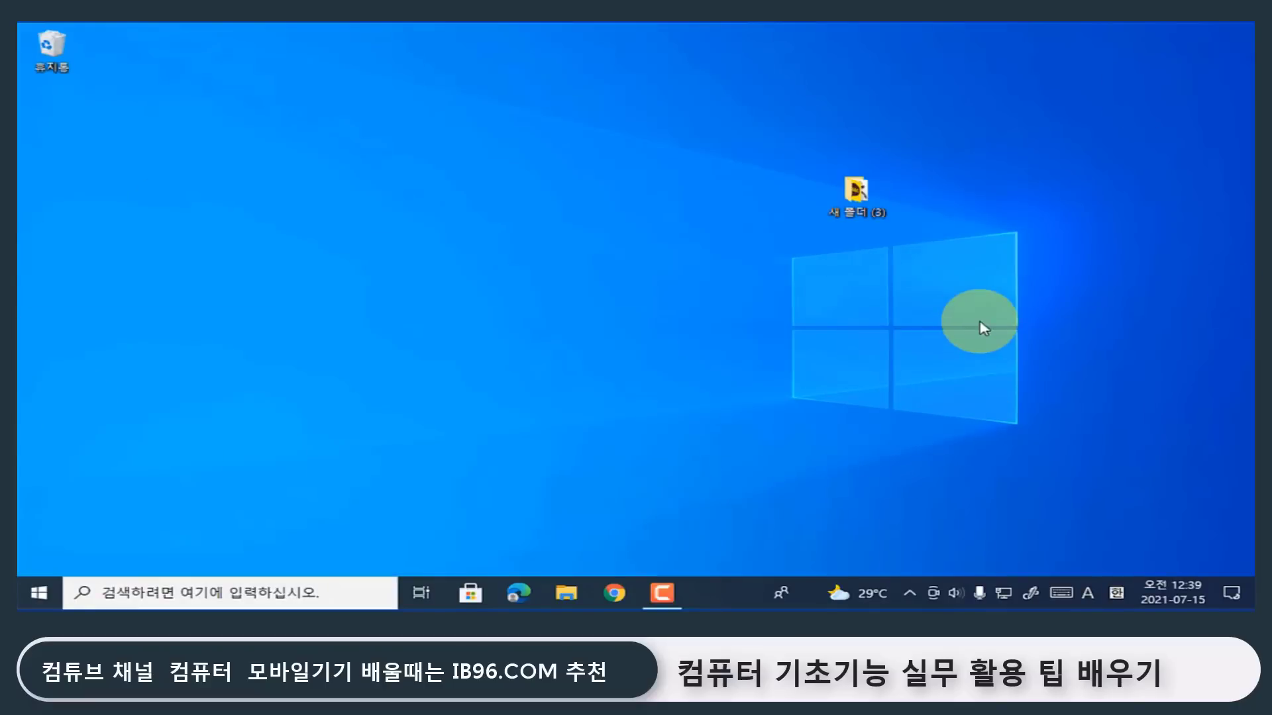
Search from the Start menu for 설정 and open the Windows Settings window.
click(26, 596)
text(ㅅ)
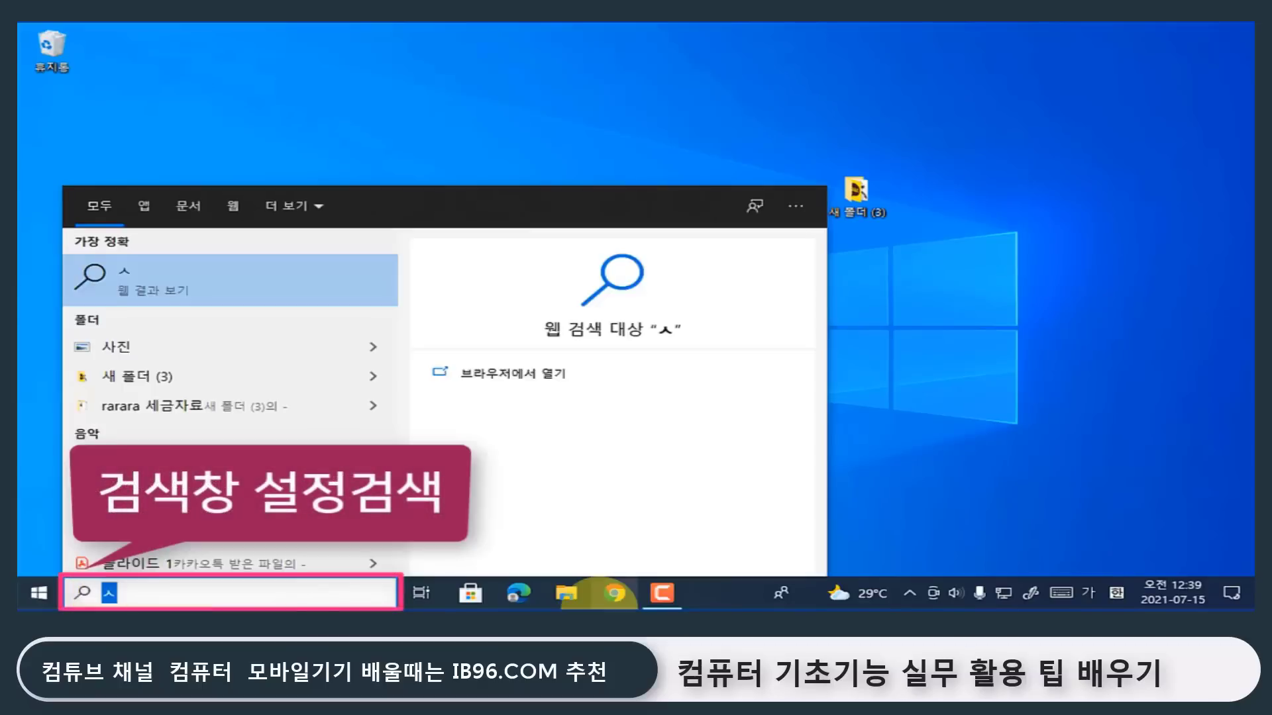
text(설정)
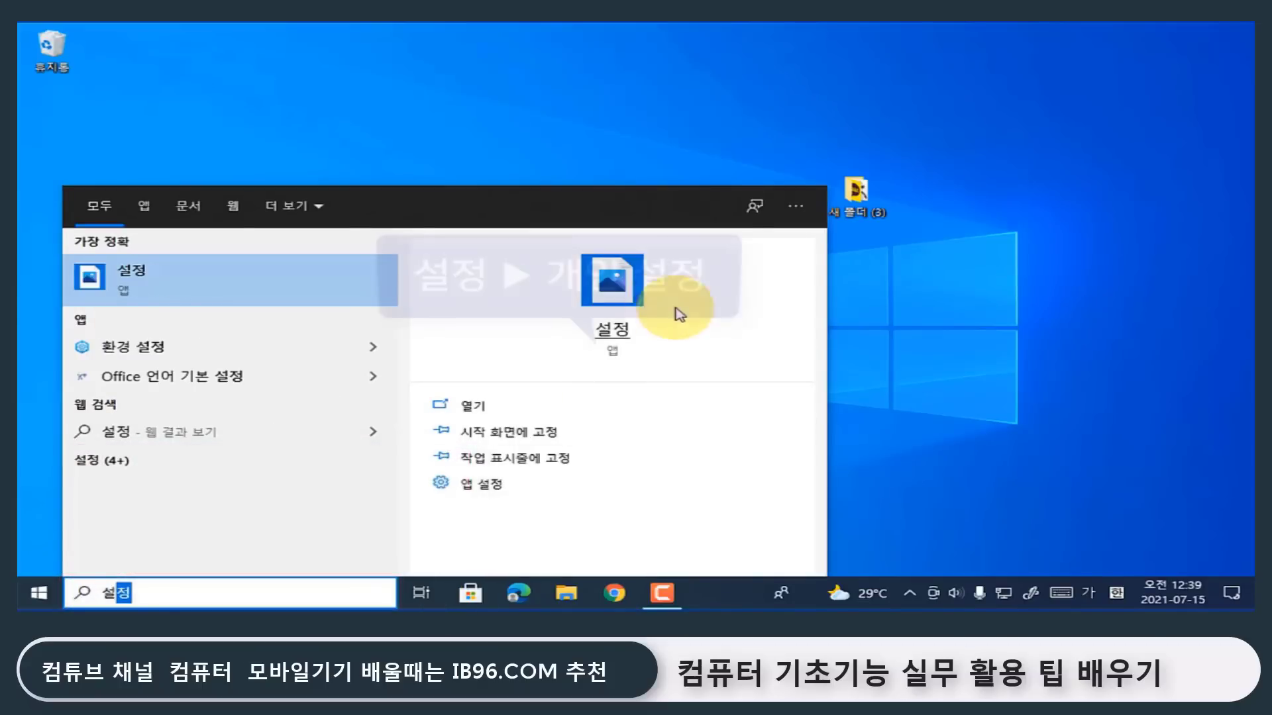
click(679, 315)
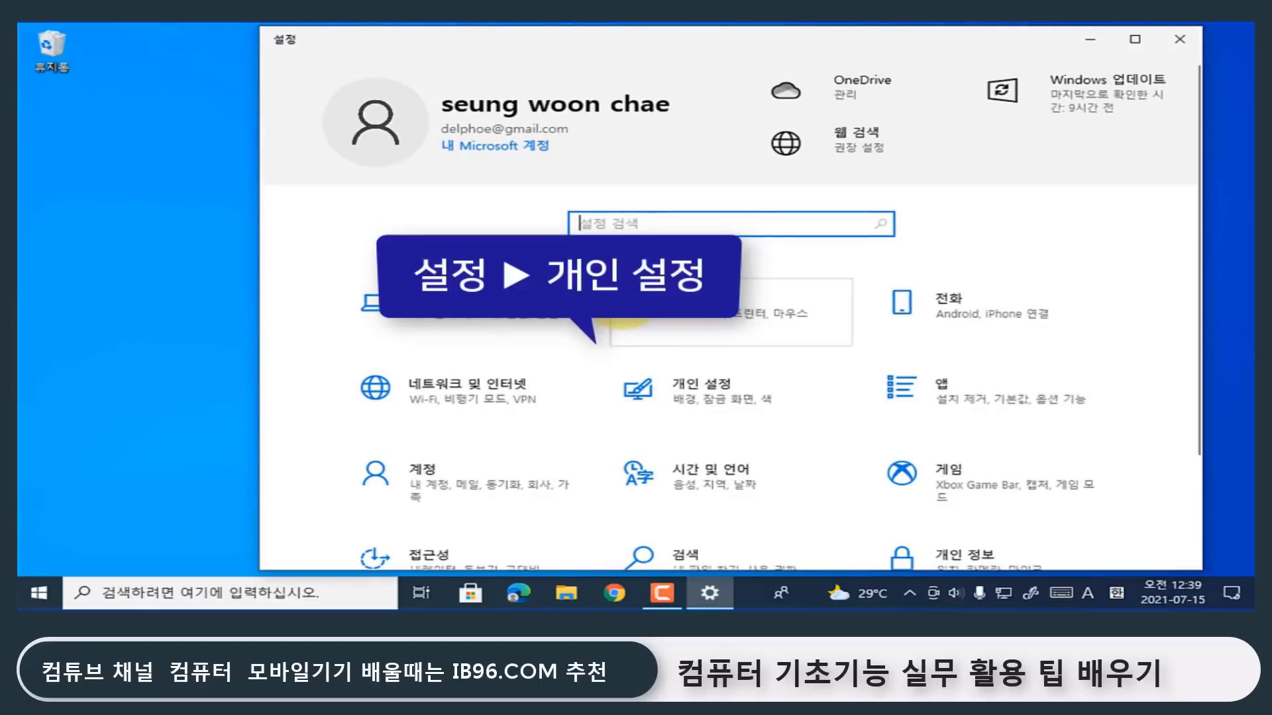
Turn on the full-screen Start option (전체 시작 화면 사용) in the personalization Start settings, and minimize the Settings window.
click(729, 400)
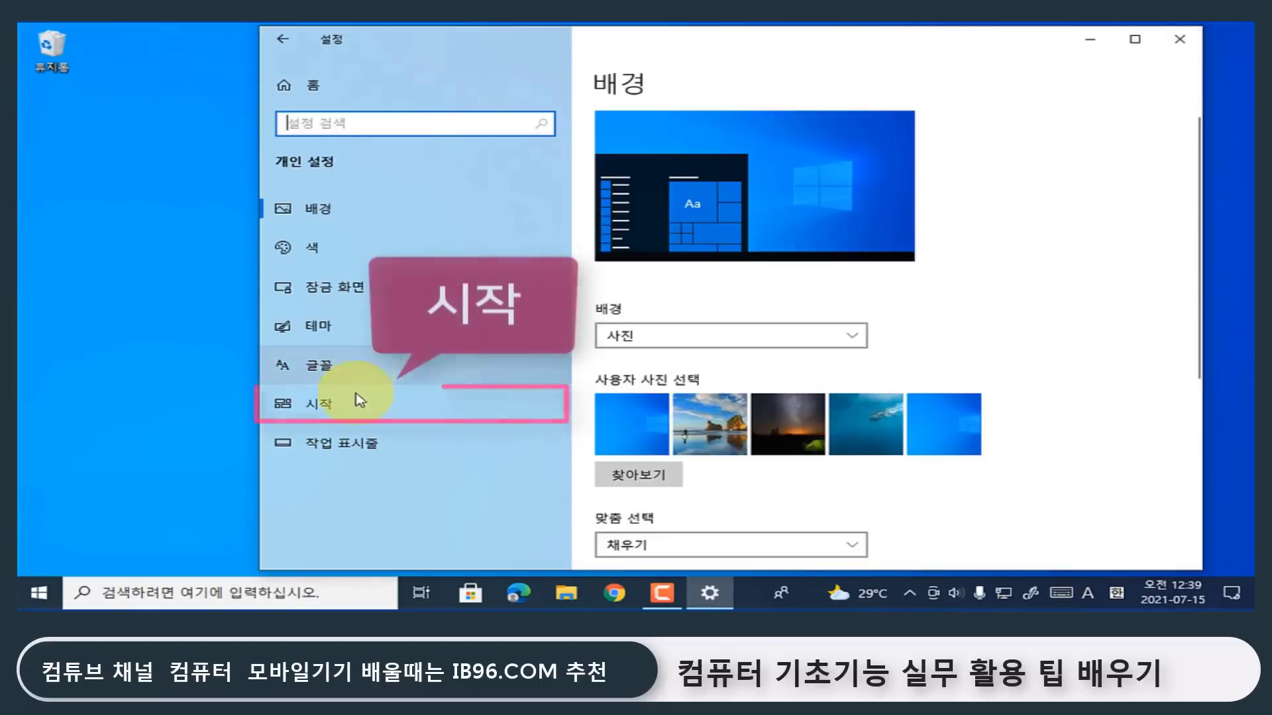
click(319, 410)
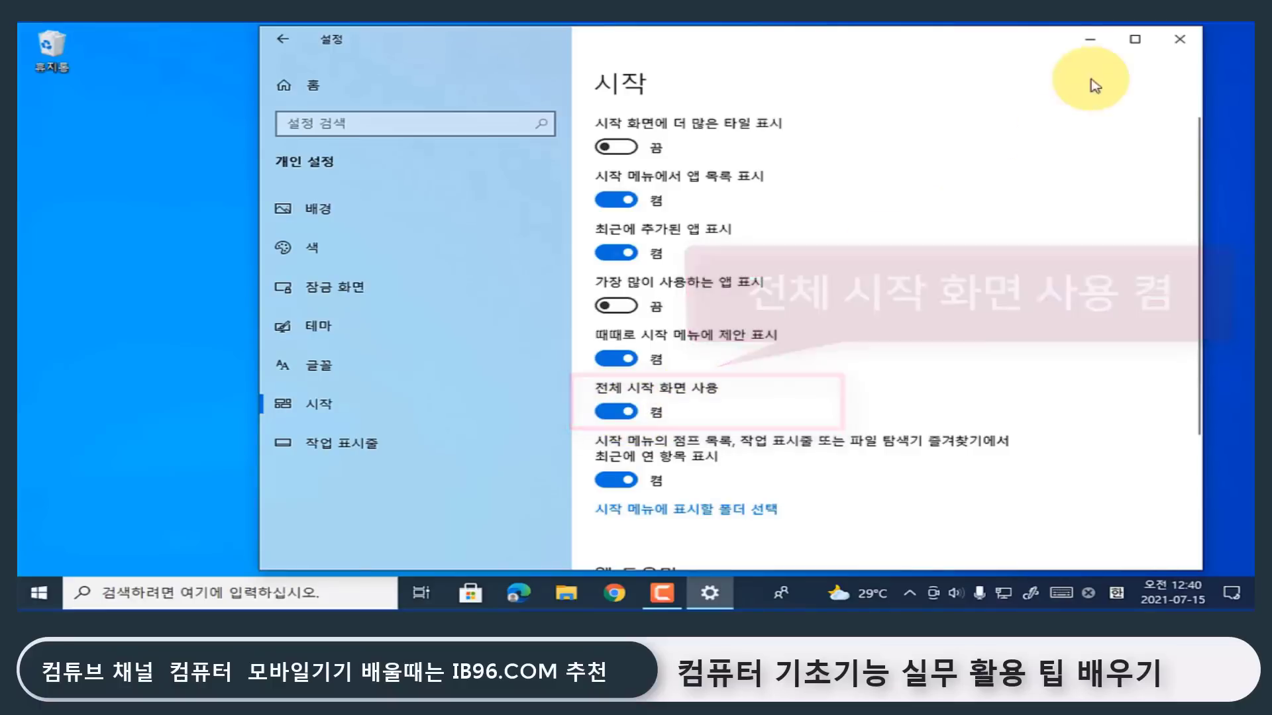
click(1090, 40)
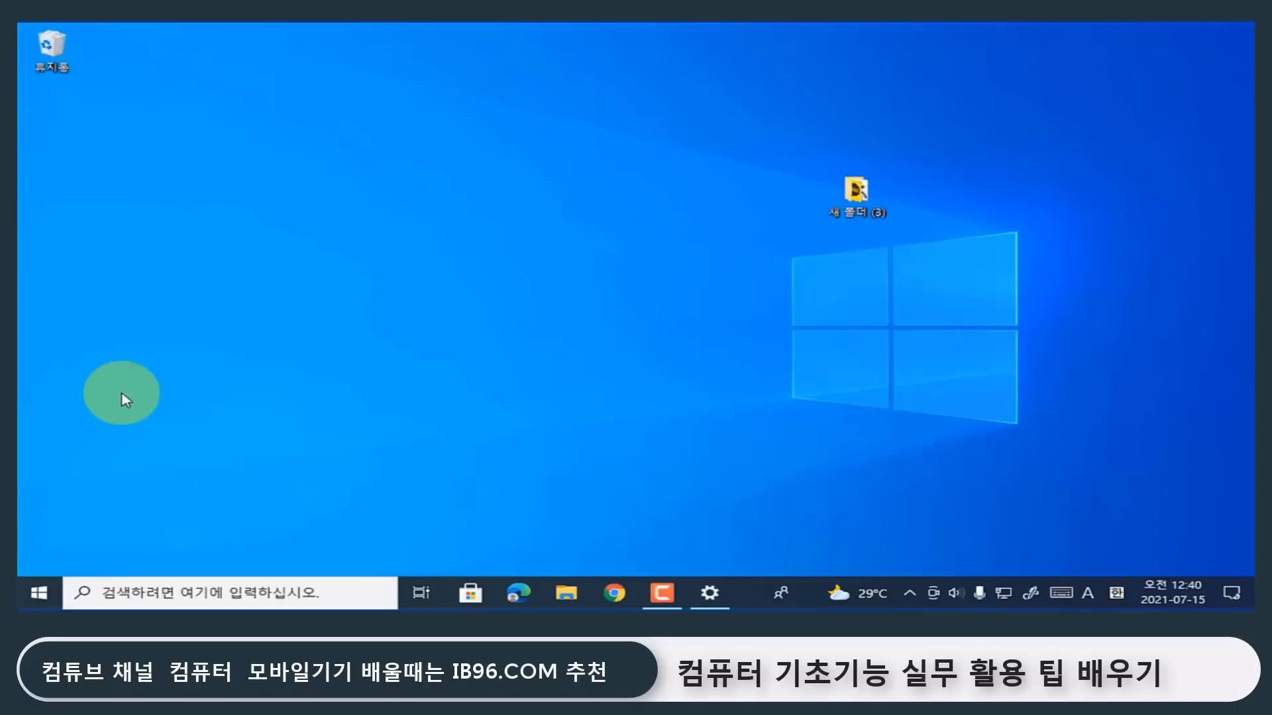
Open the full-screen Start menu, browse the whole app list in the all-apps view (모든 앱), and close the menu.
click(37, 596)
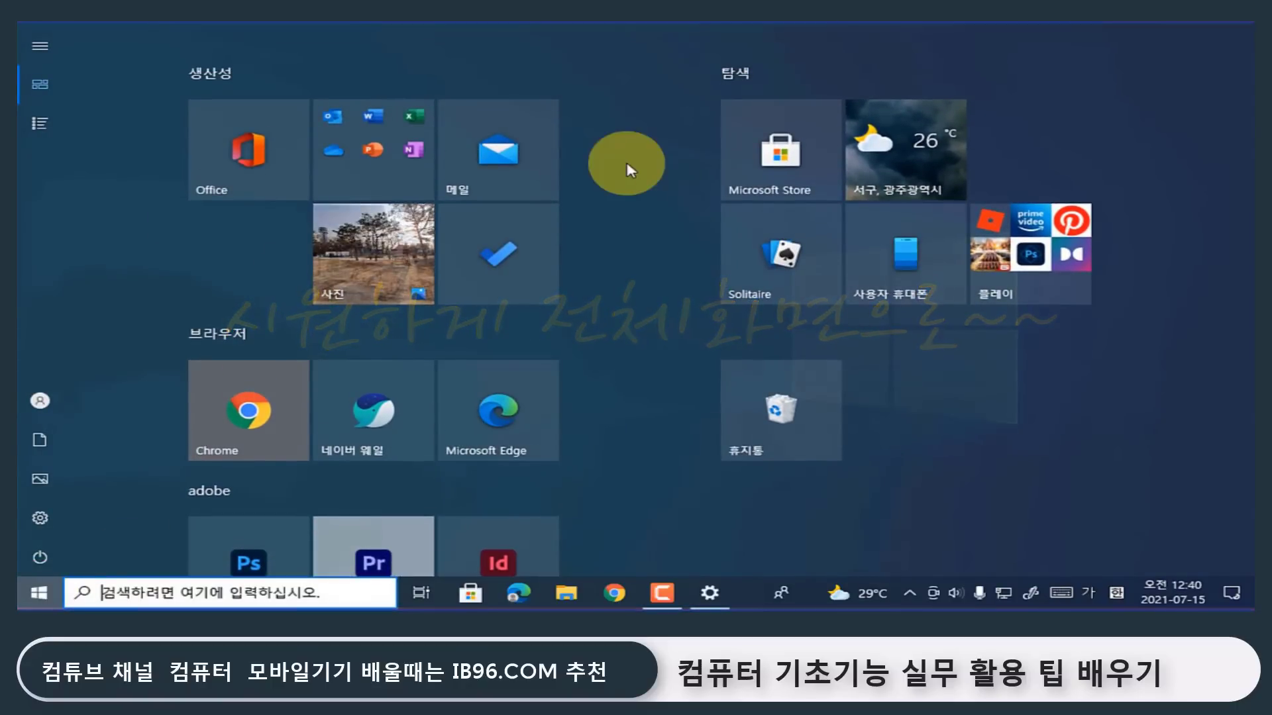
mouse_move(37, 128)
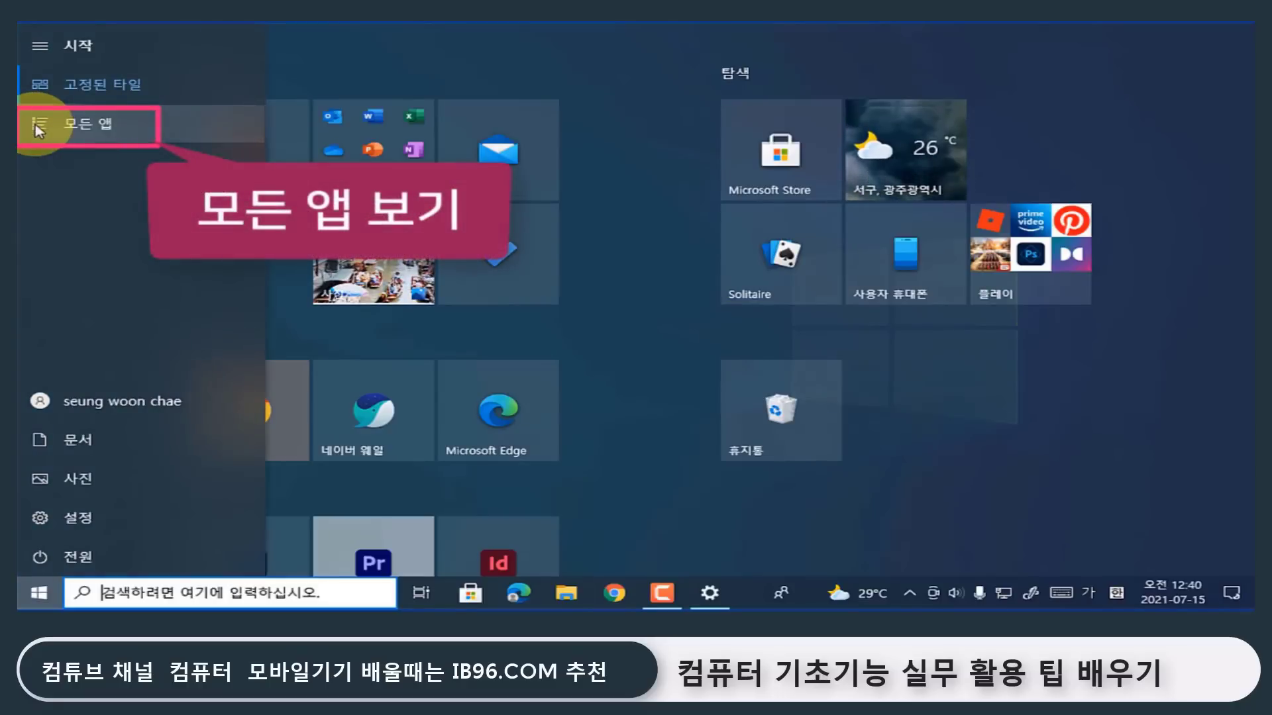
click(38, 128)
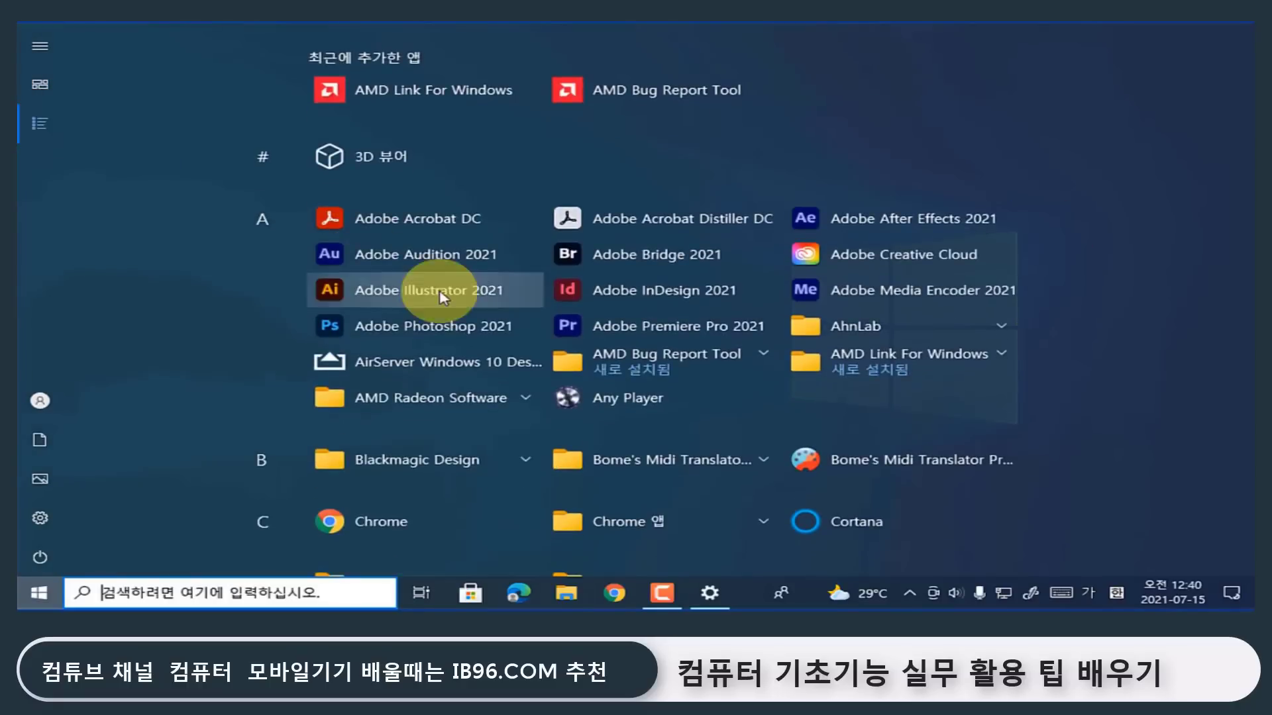
scroll(439, 294, down, 3)
scroll(439, 294, down, 5)
scroll(439, 289, down, 10)
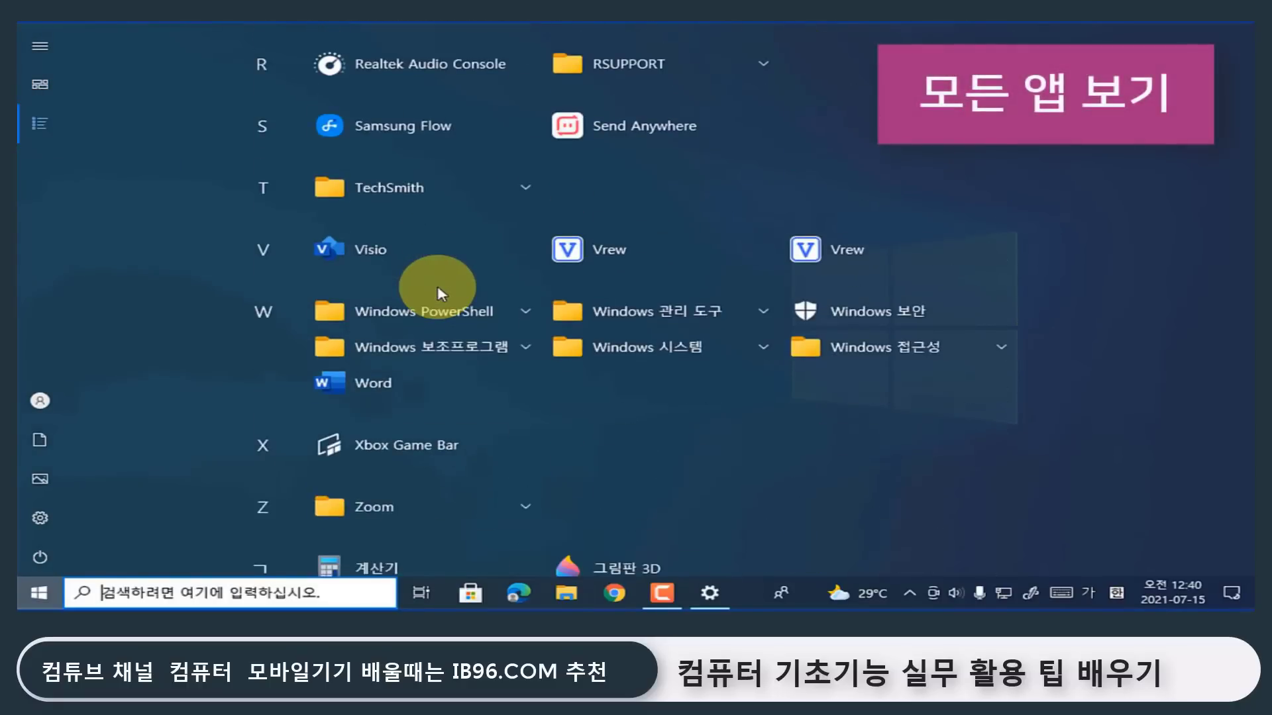
scroll(439, 288, up, 10)
scroll(439, 291, up, 10)
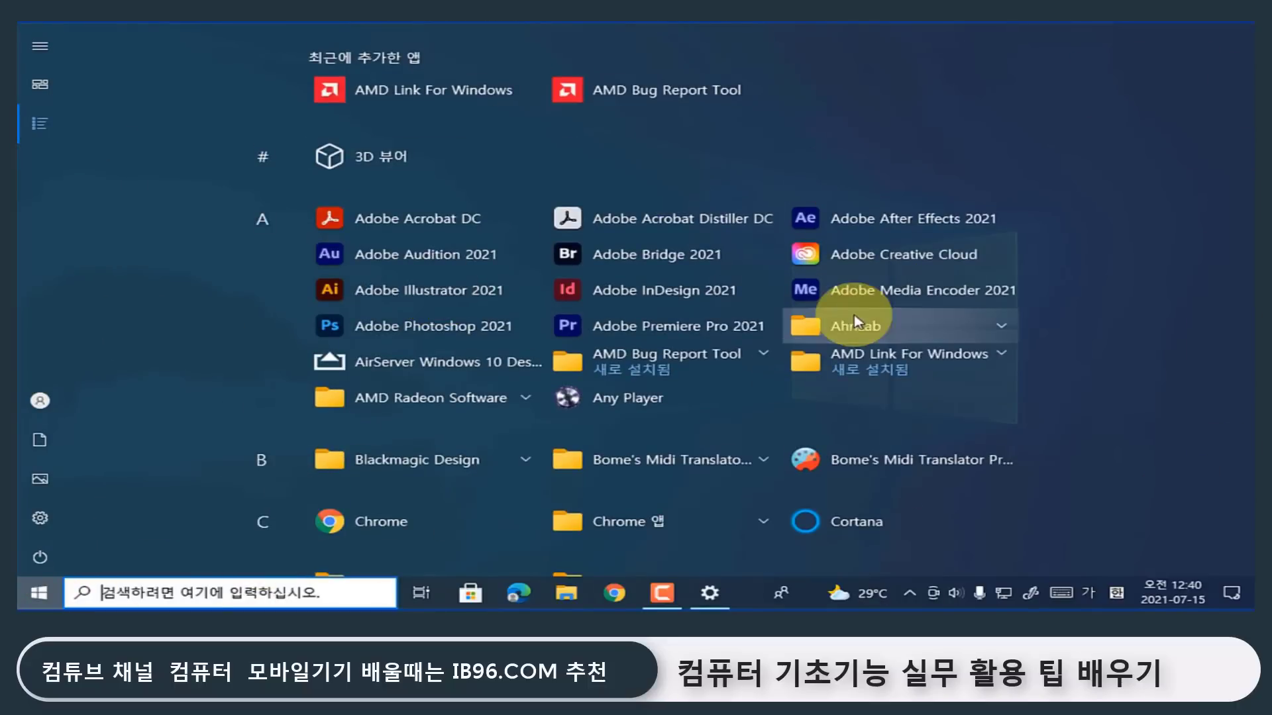
scroll(729, 420, down, 4)
scroll(730, 428, up, 4)
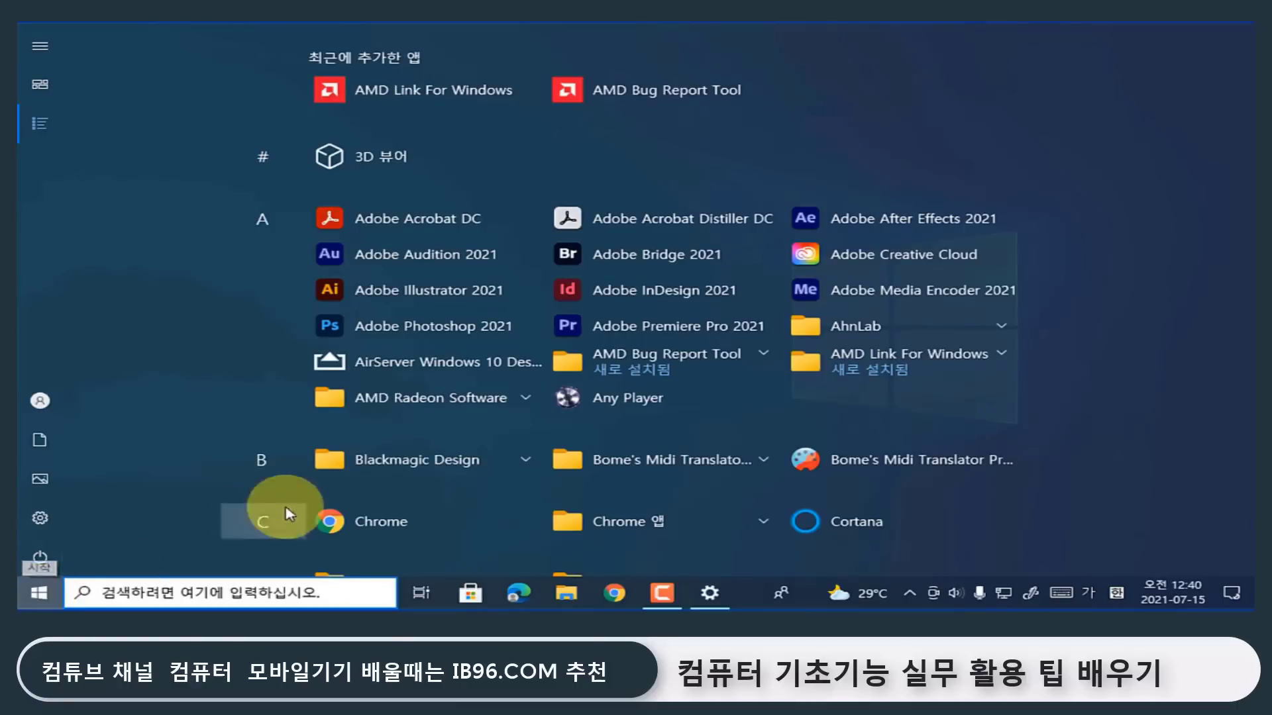
key(Escape)
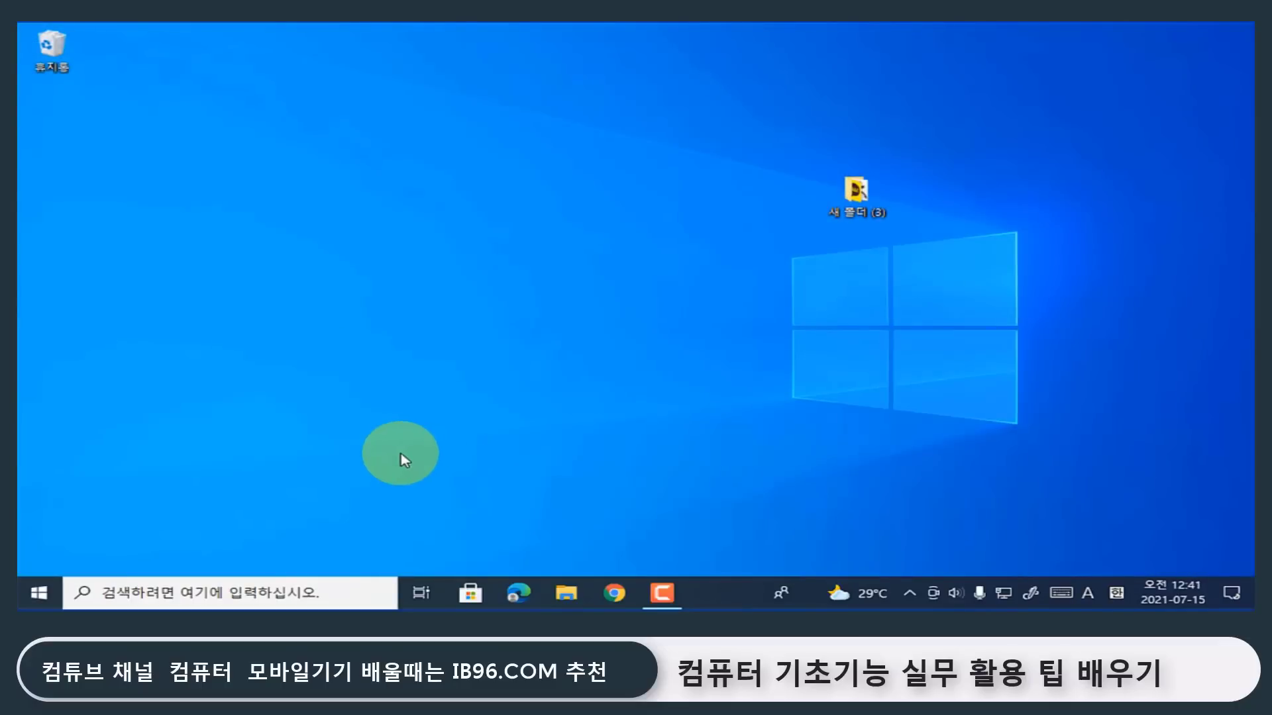
Search for "c" from the Start menu and view the results by apps (앱), documents (문서) and web (웹).
click(36, 599)
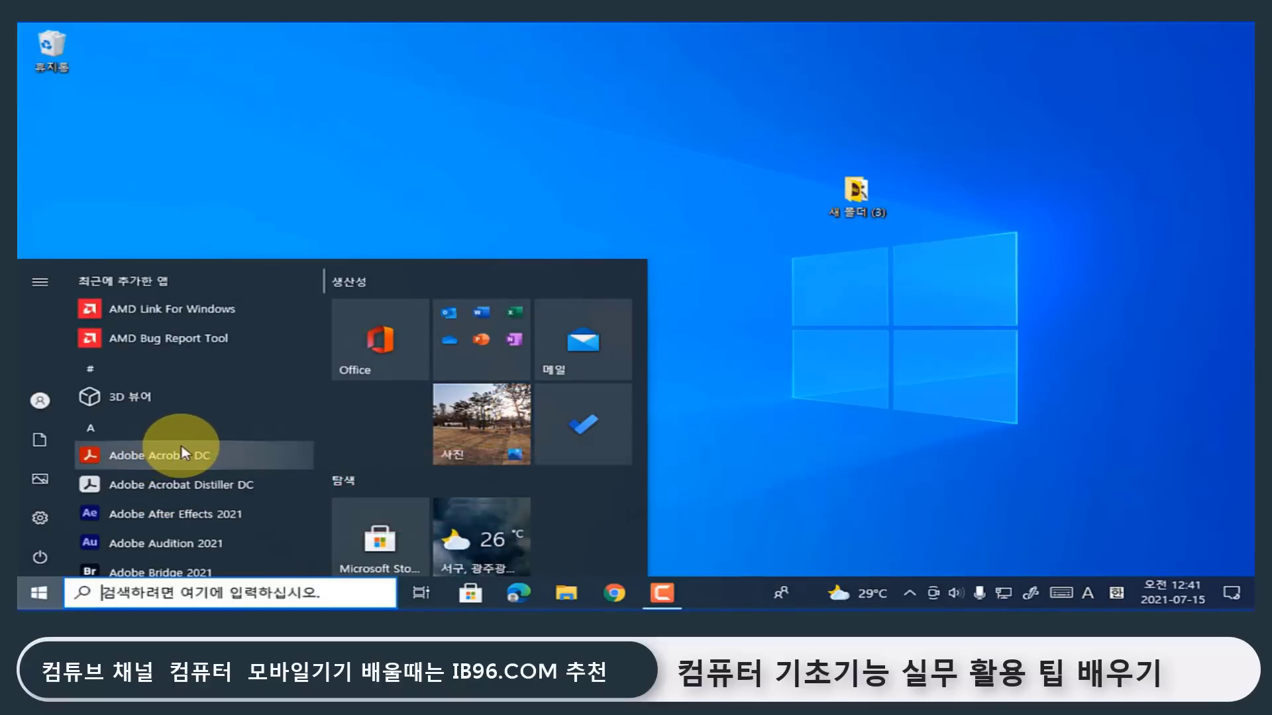
text(c)
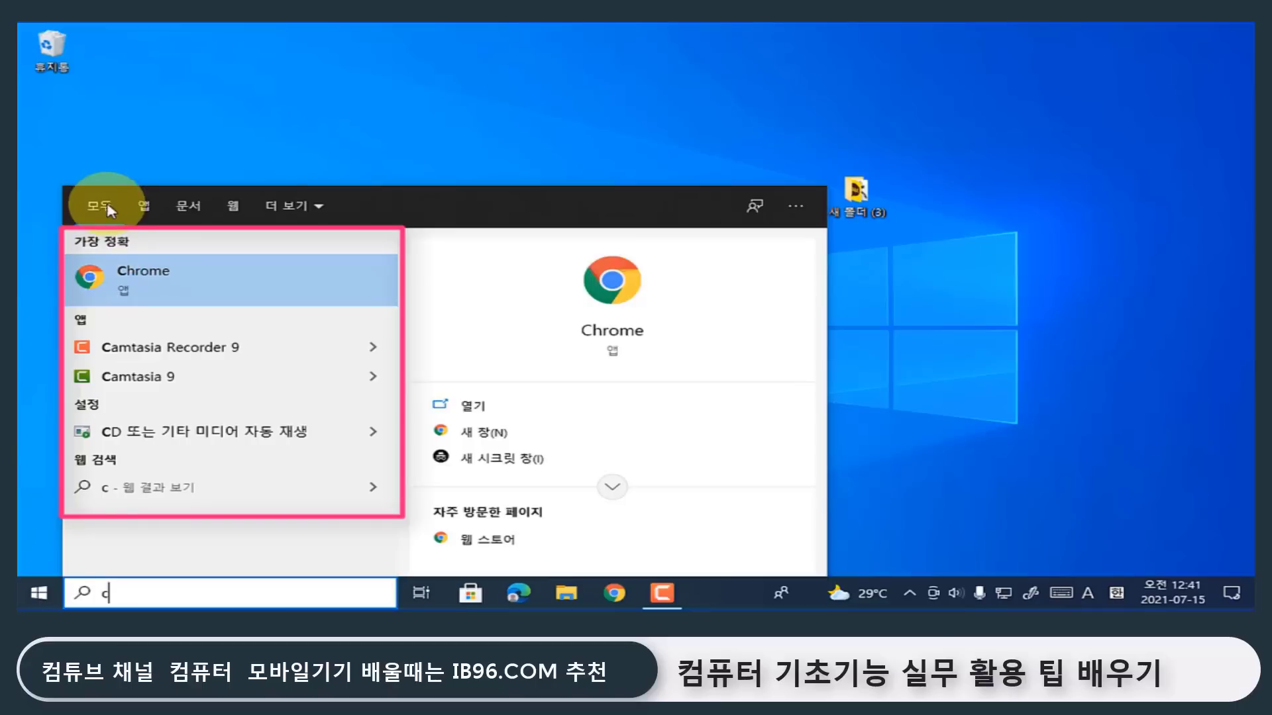
click(145, 208)
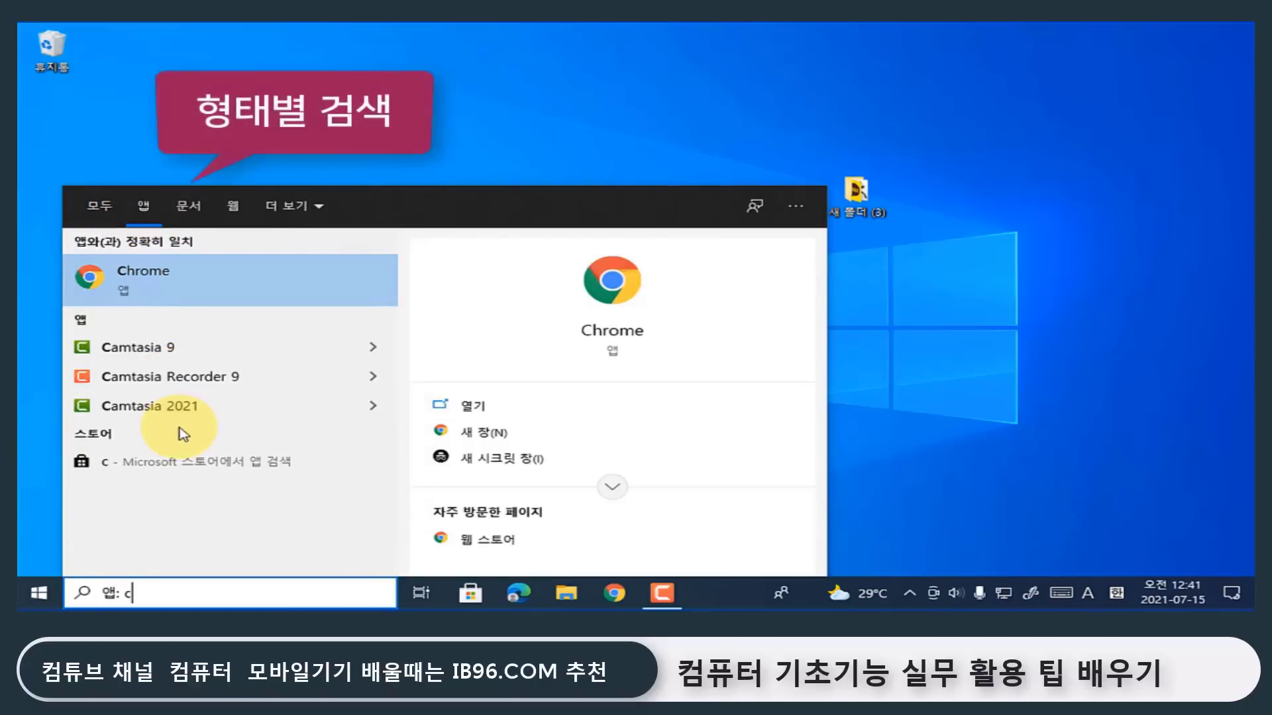
click(198, 212)
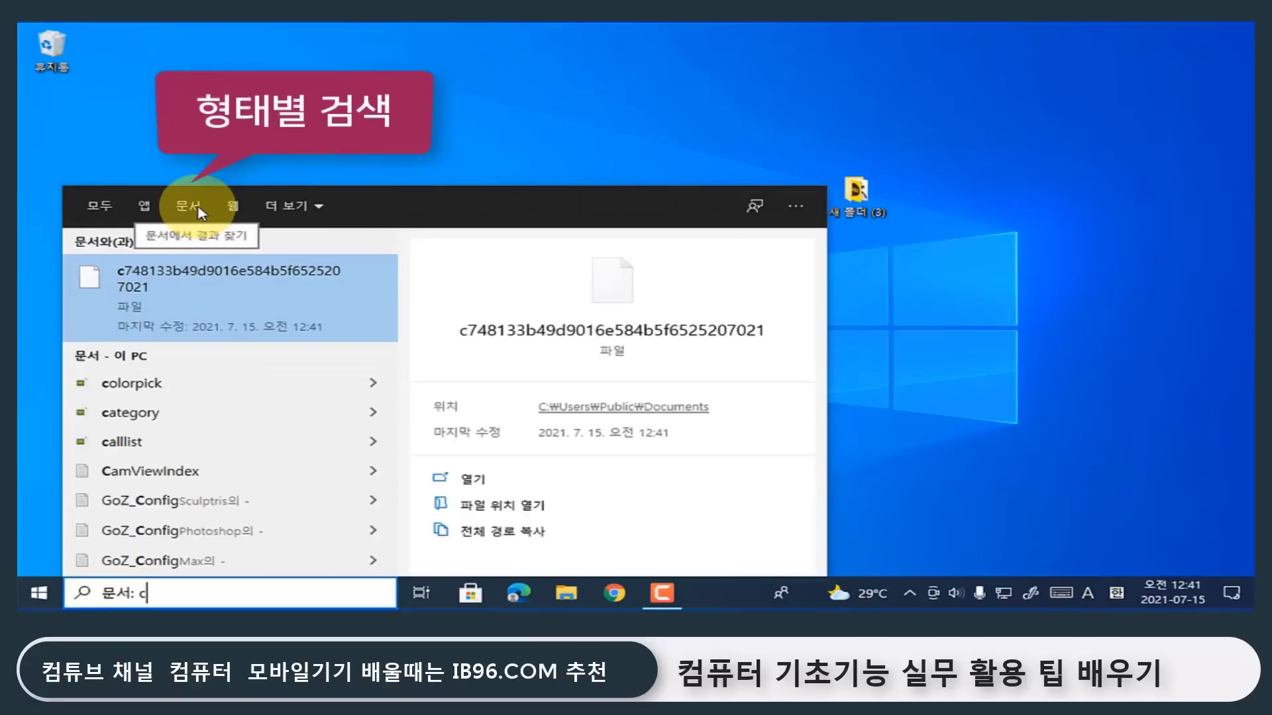
click(235, 211)
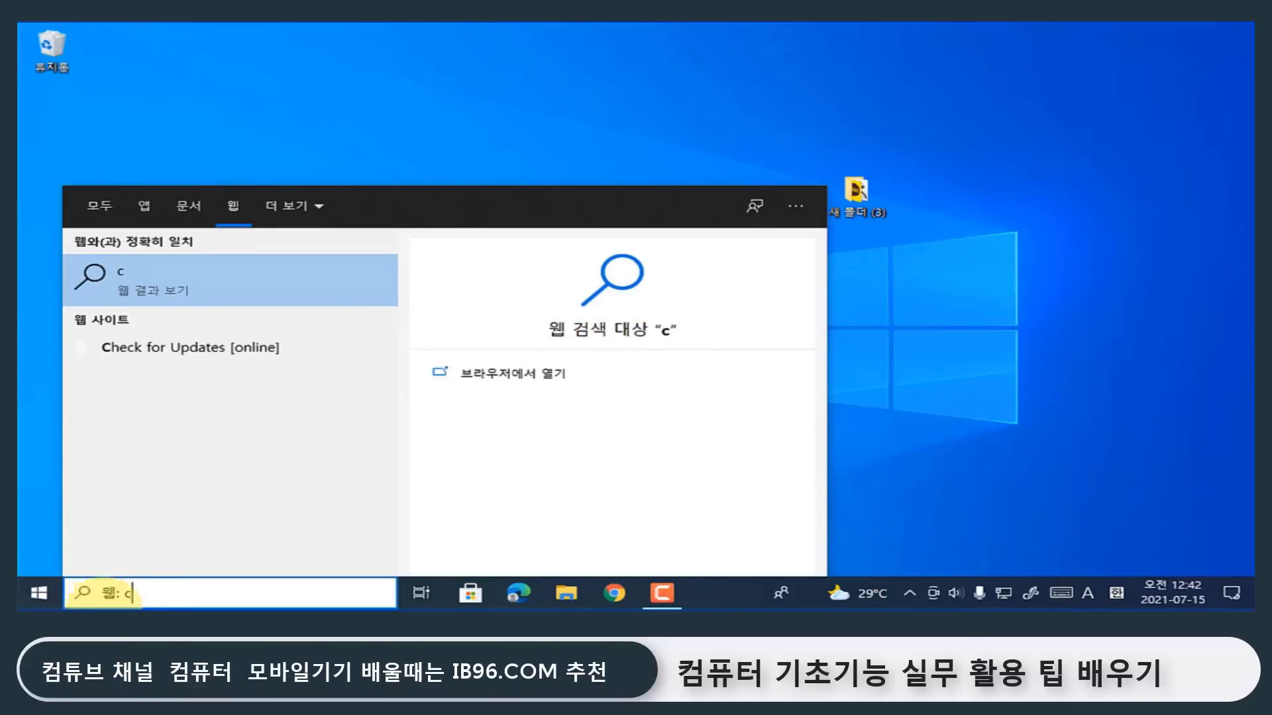
Open the web results for "c" in Edge, and close the browser to return to the Start menu.
key(Return)
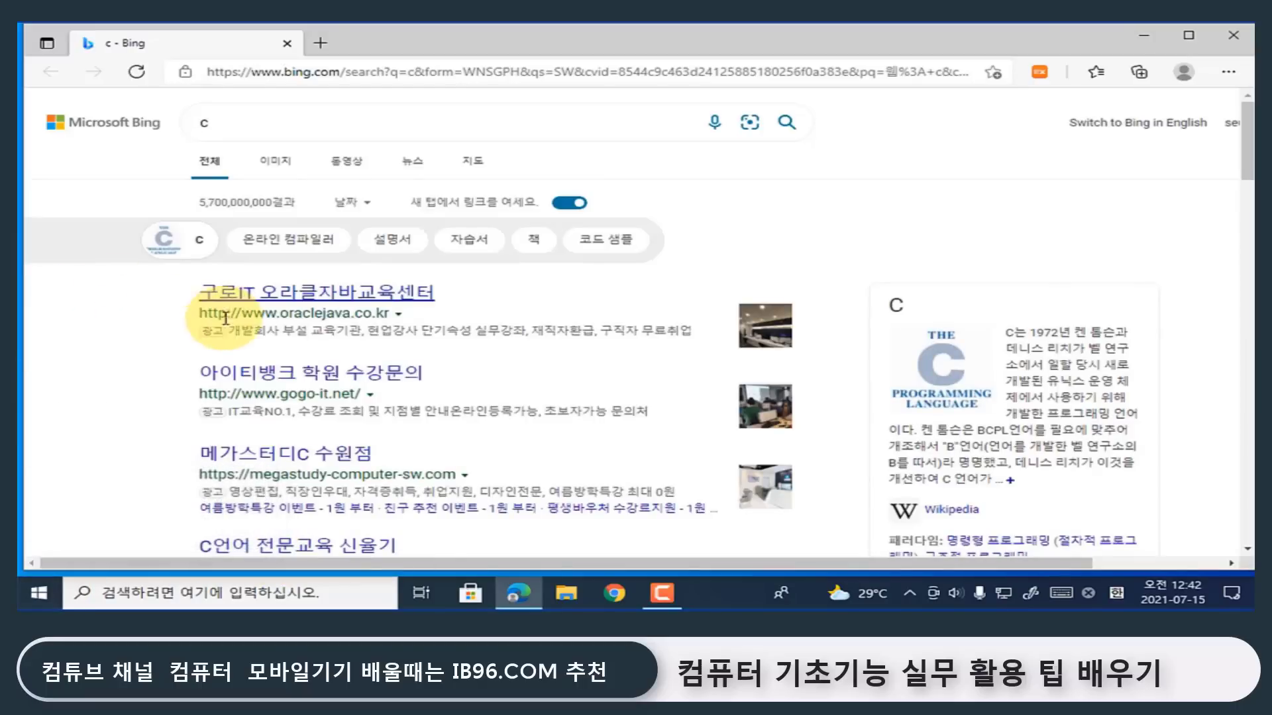
click(1231, 47)
key(super)
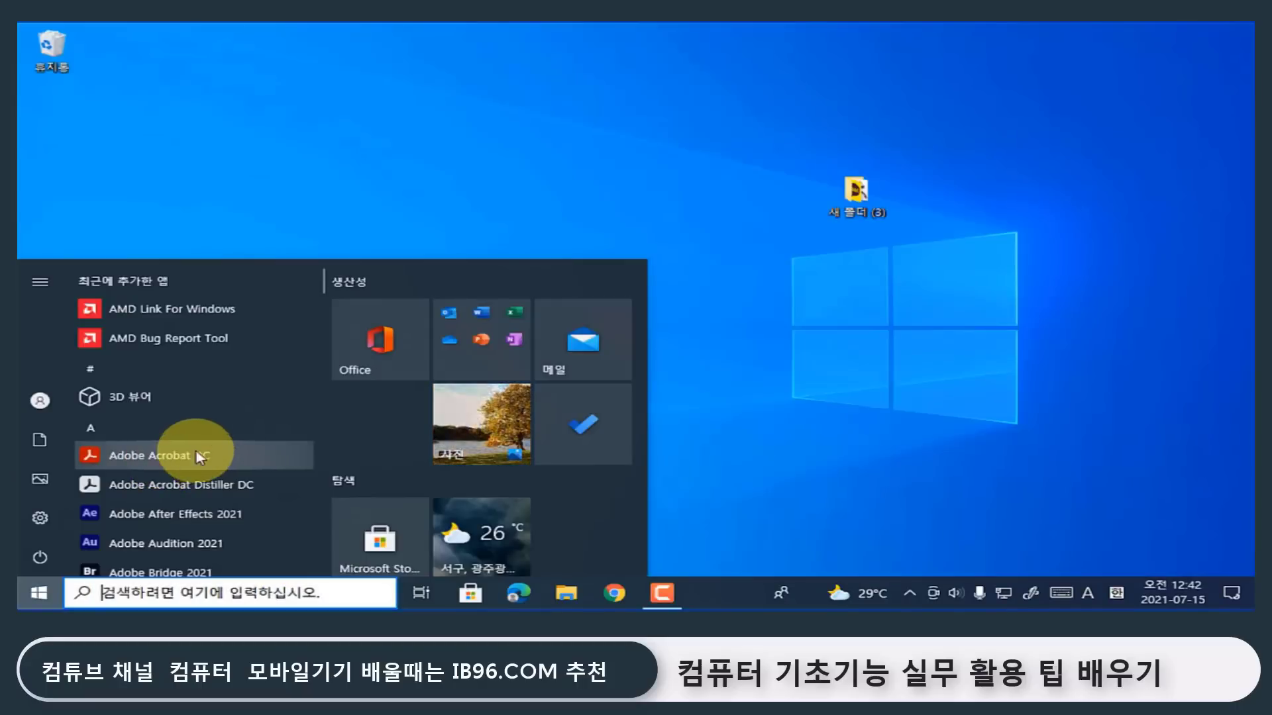
scroll(179, 464, down, 6)
scroll(192, 465, up, 5)
scroll(192, 463, up, 2)
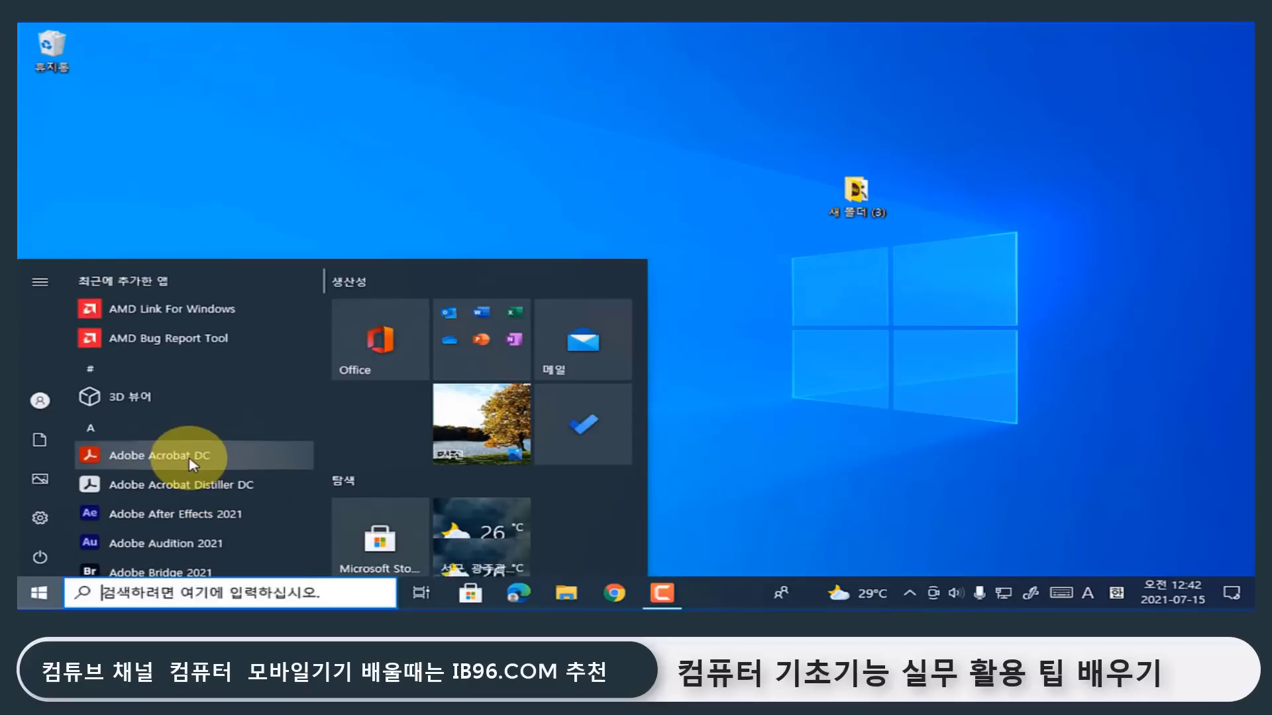
click(39, 592)
click(41, 596)
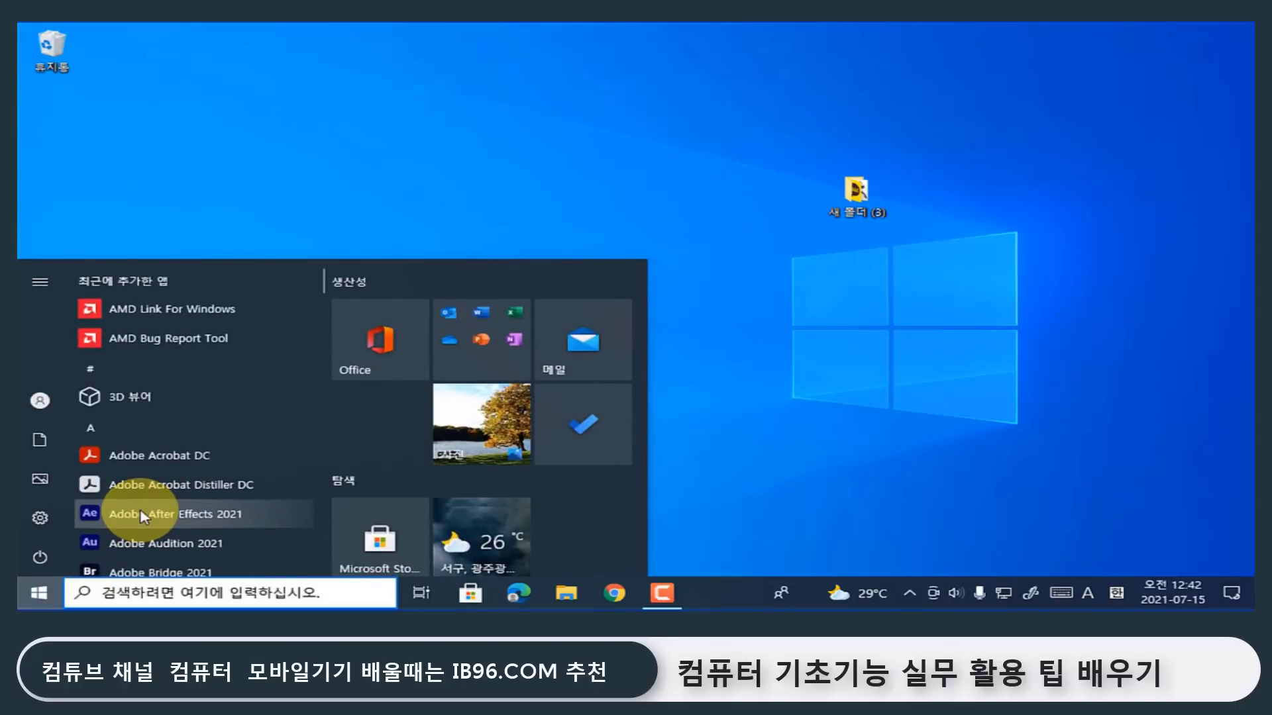
click(142, 514)
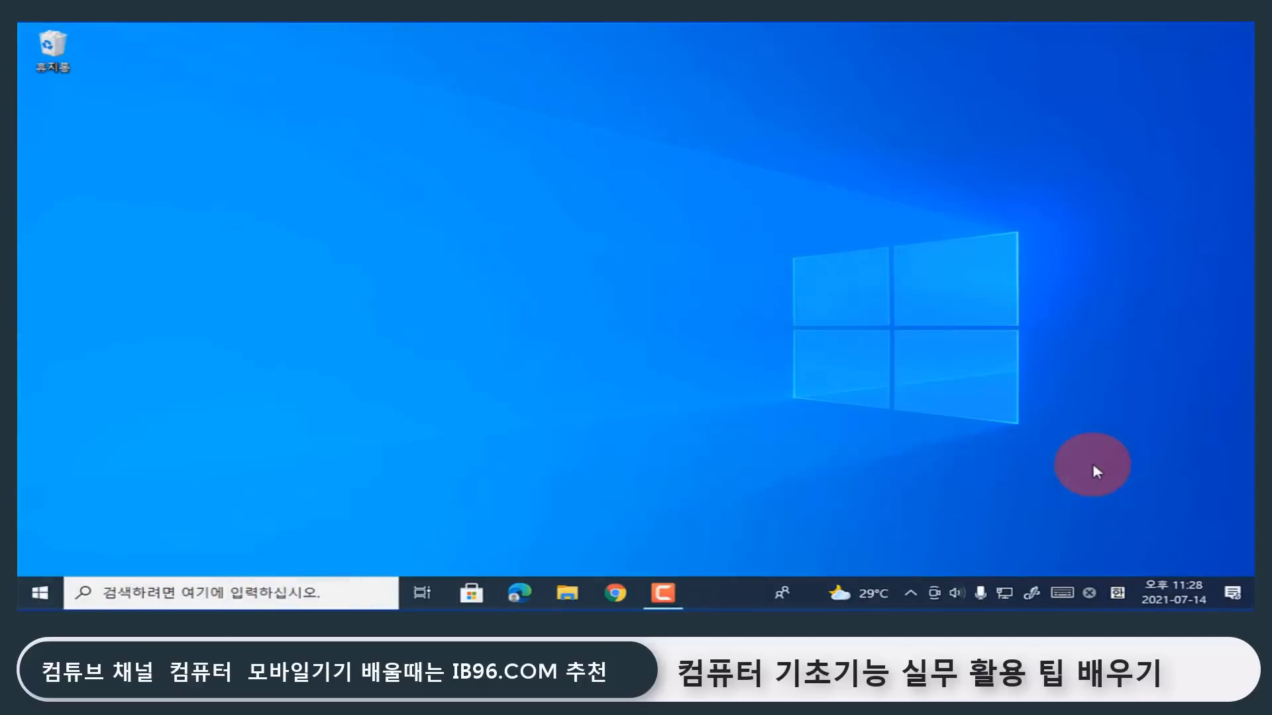
Search for "작업" in the taskbar search to find Task Manager (작업 관리자), and close the search results.
right_click(733, 583)
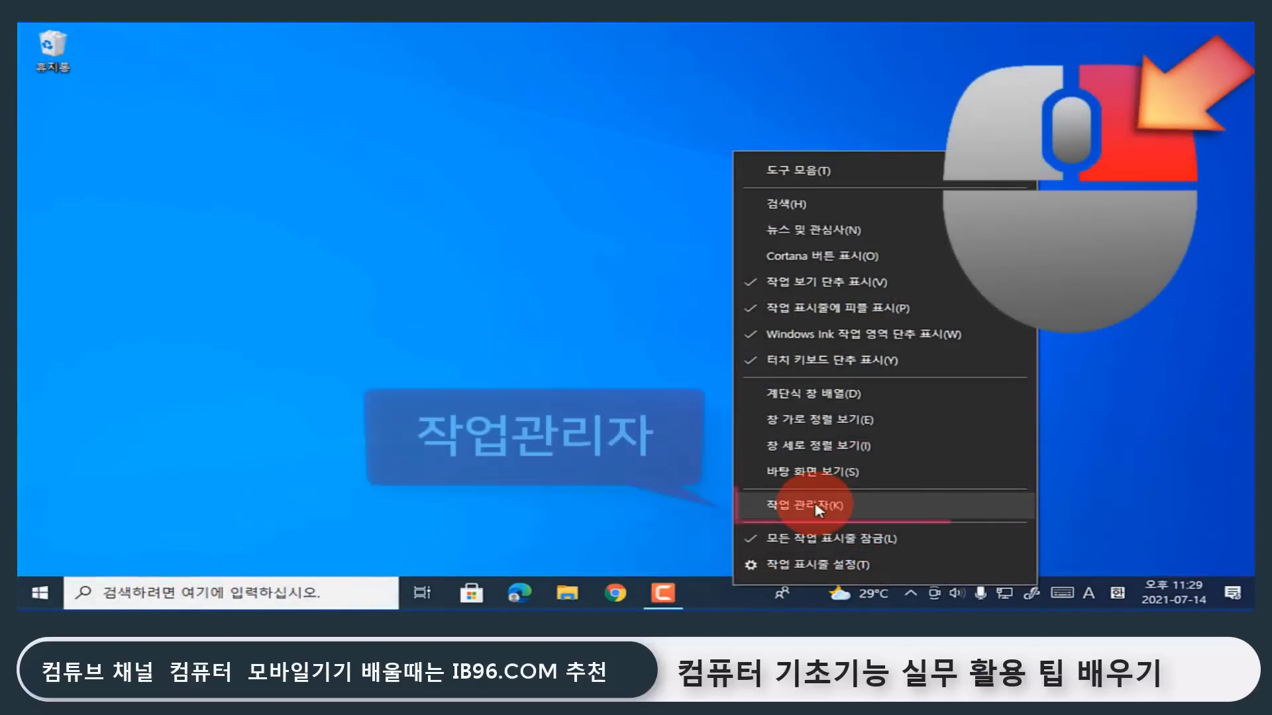
click(40, 593)
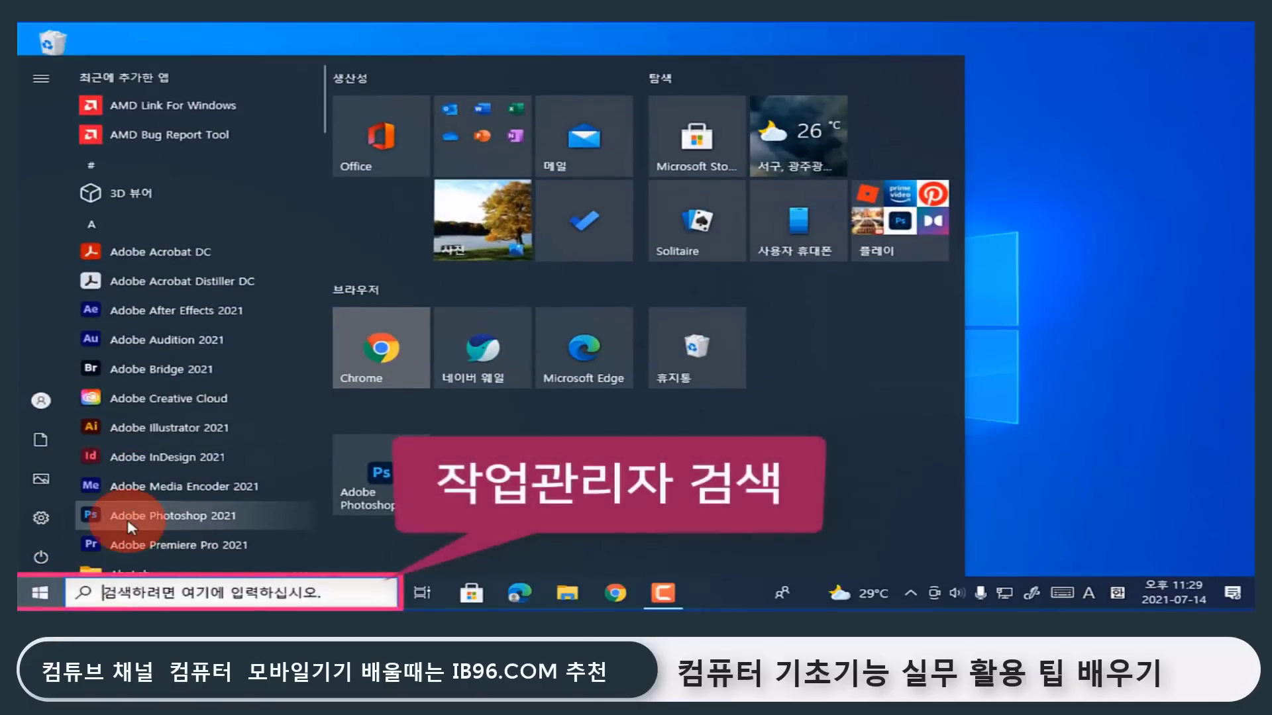
click(153, 594)
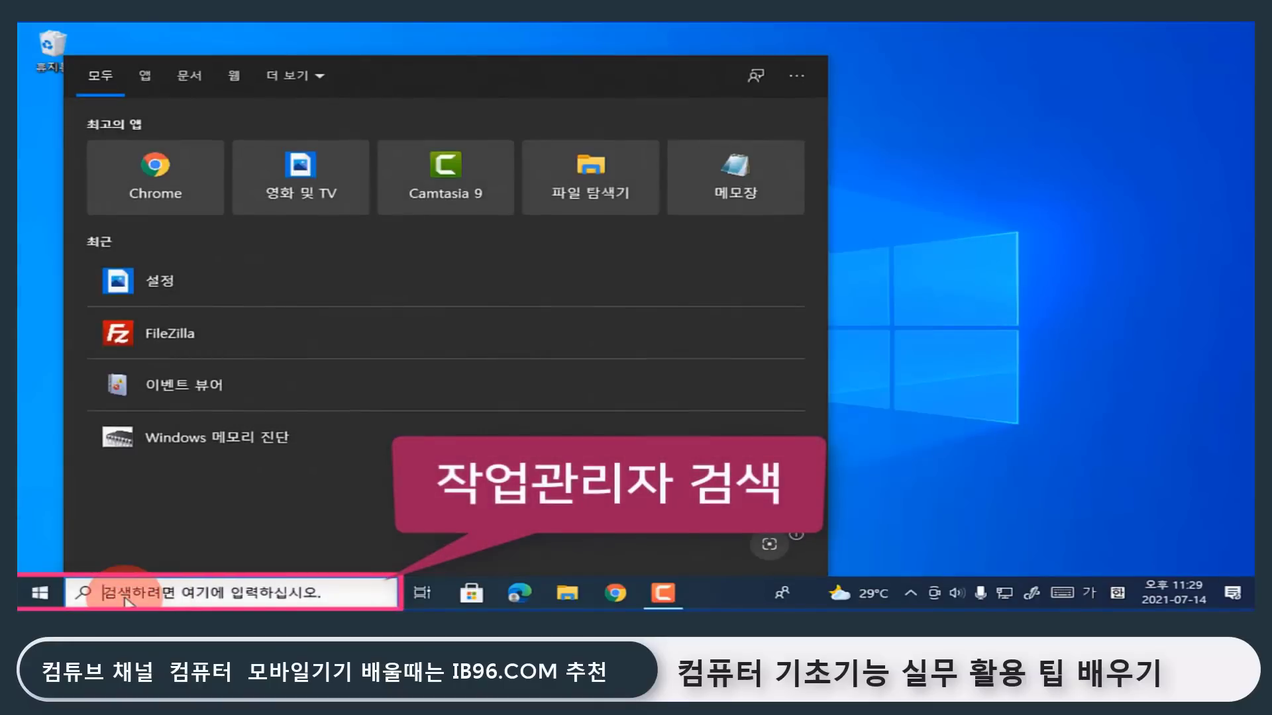
text(자ㄱㅇ)
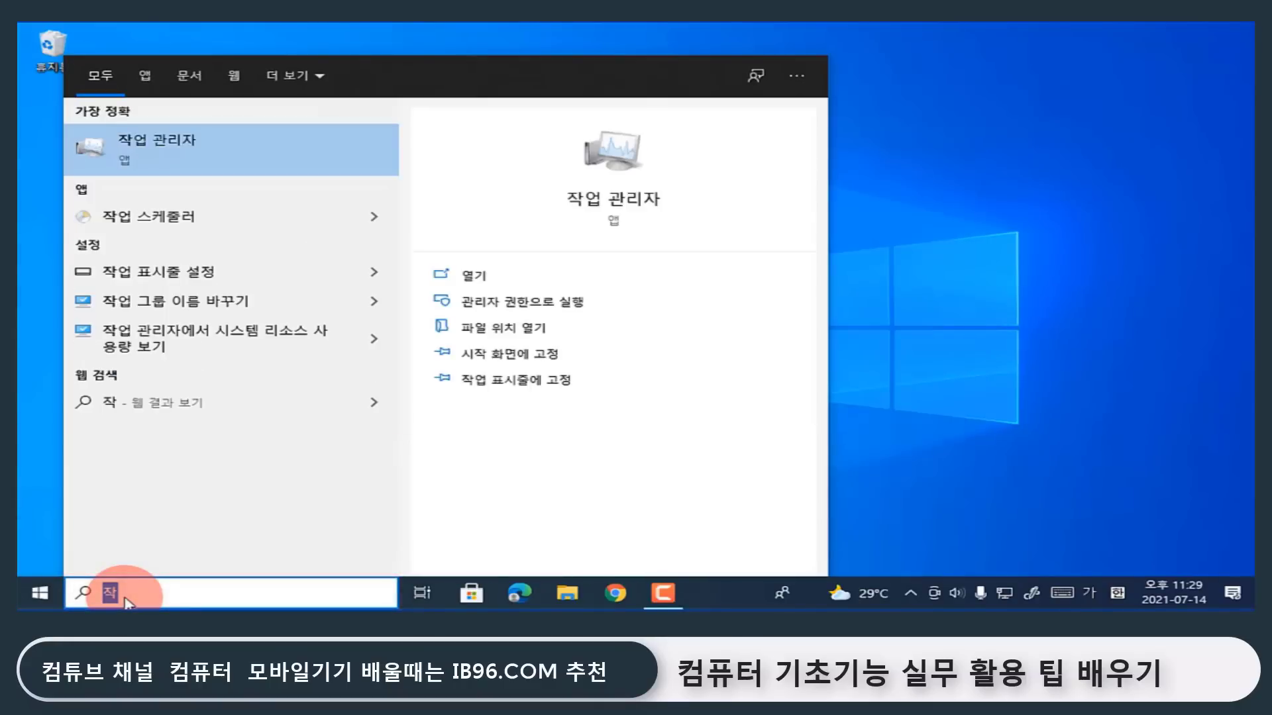
text(ㅓㅂ)
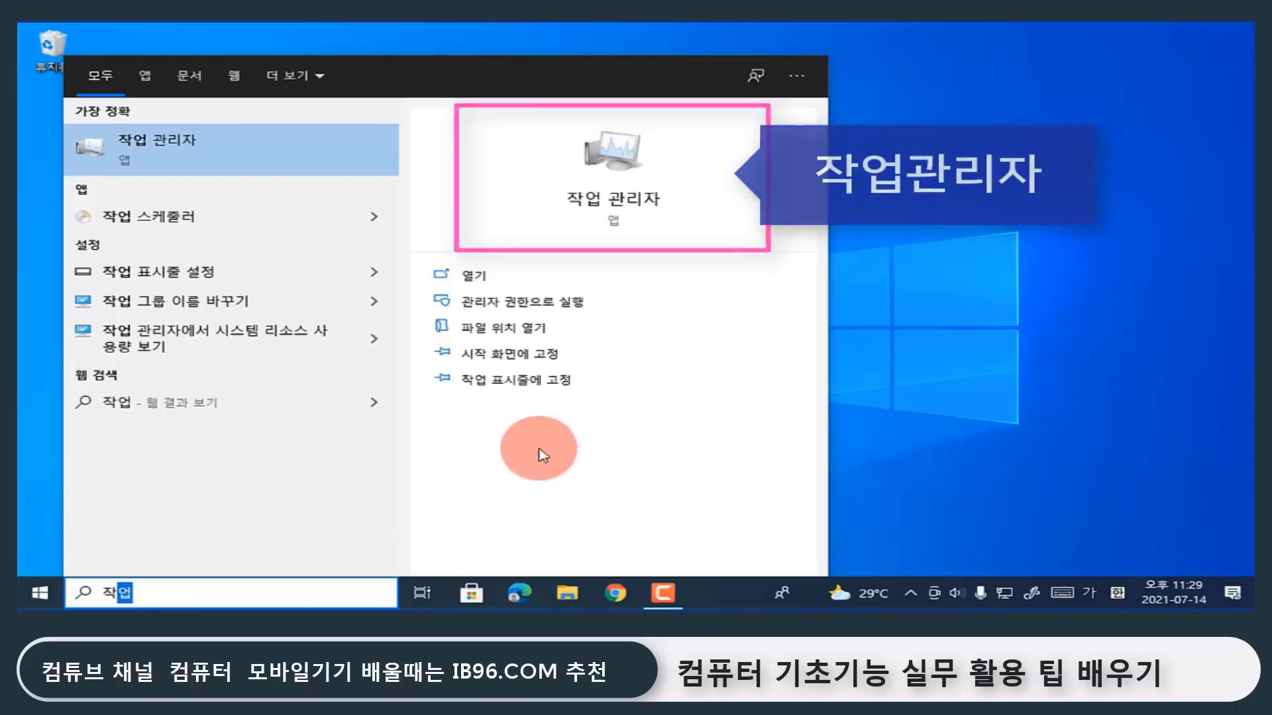
click(965, 217)
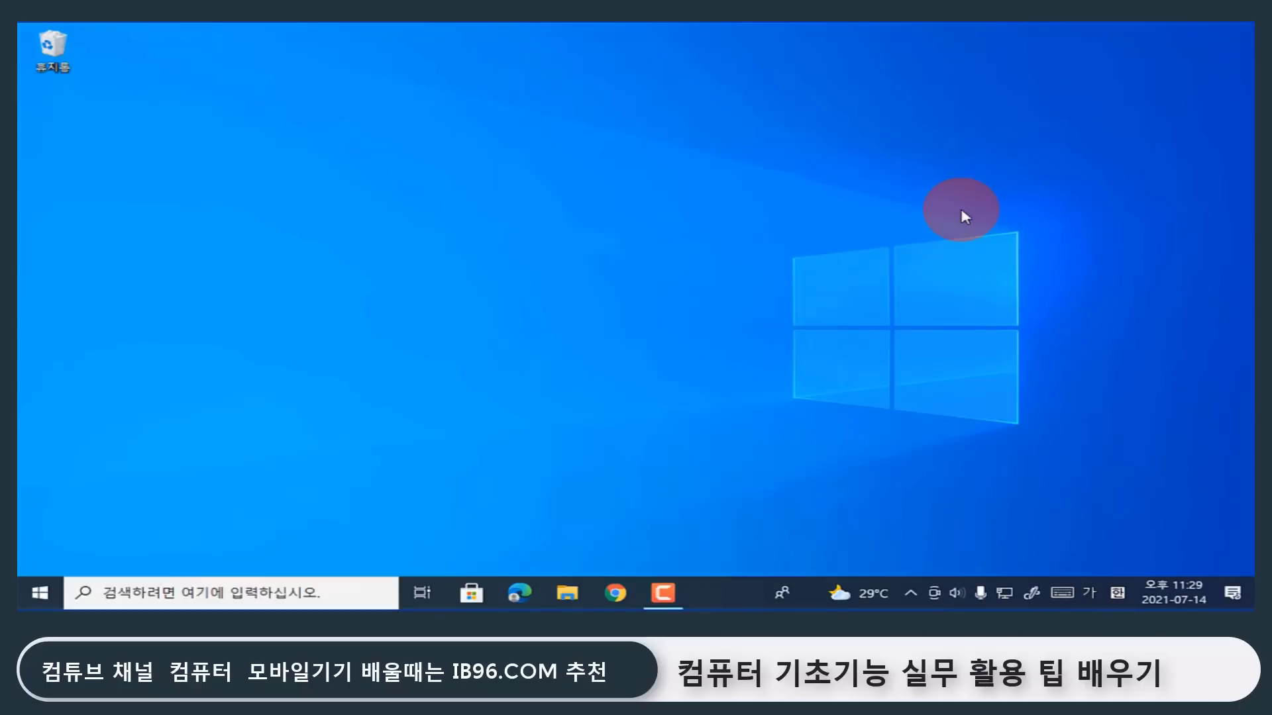
Open Task Manager (작업 관리자) from the taskbar and examine the CPU and memory details in the performance view (성능).
right_click(721, 598)
click(811, 521)
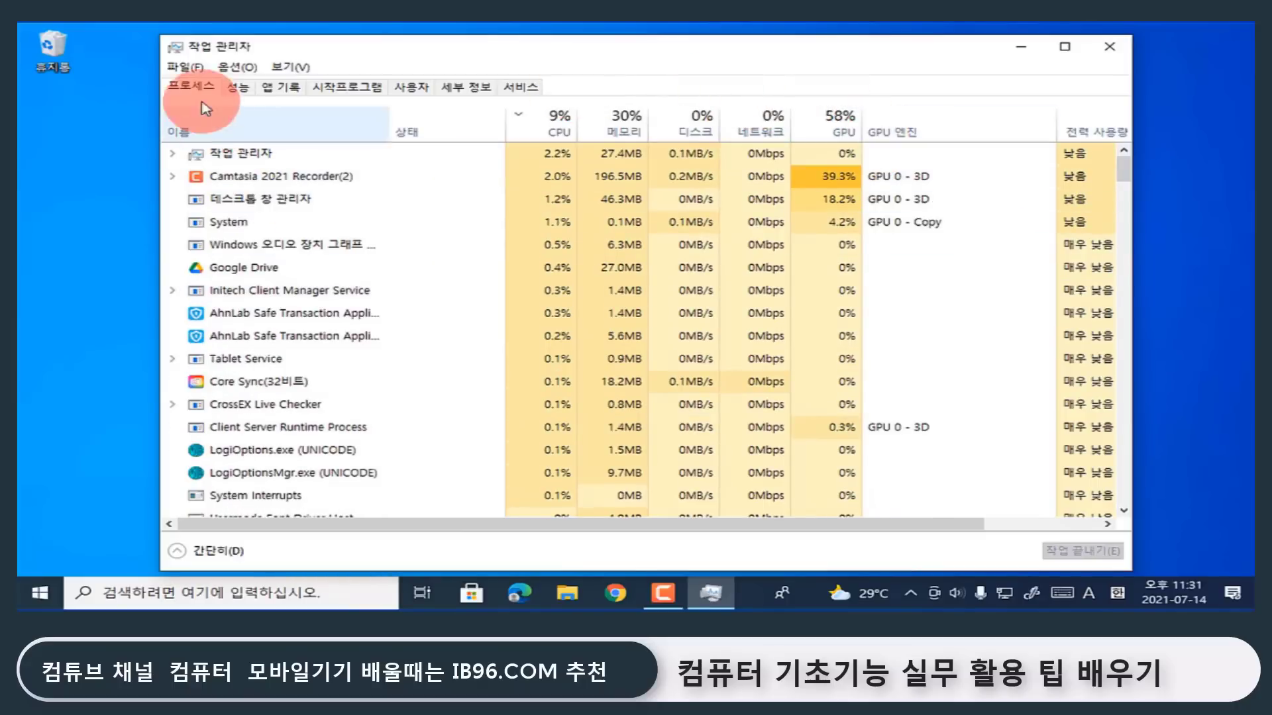
click(239, 92)
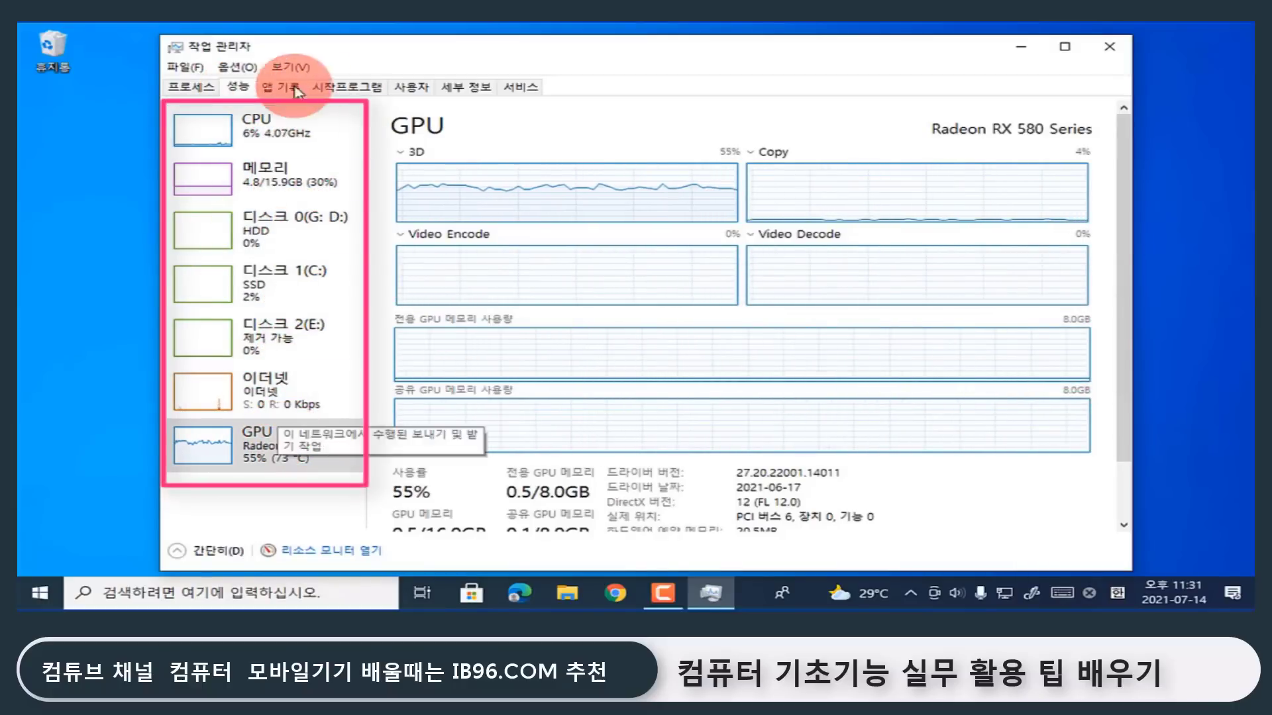
click(264, 133)
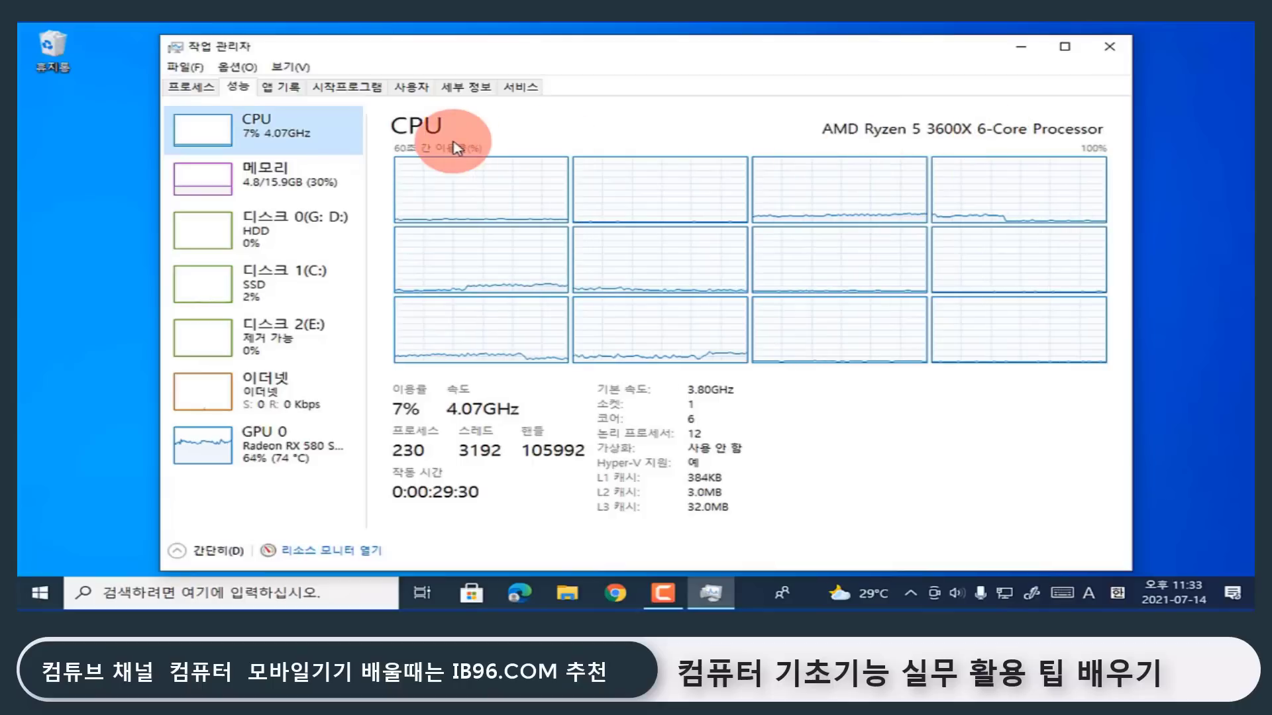
click(325, 176)
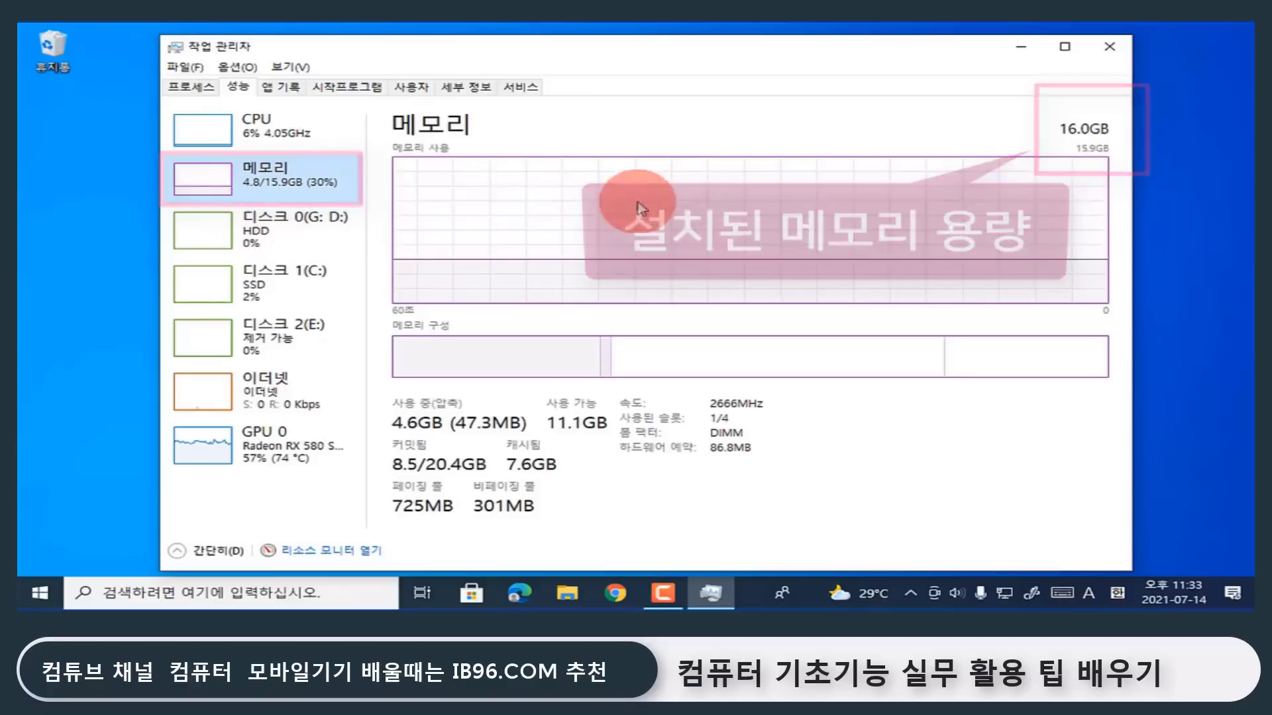
Examine the performance details of disks 0, 1 and 2, the Ethernet connection (이더넷) and GPU 0.
click(320, 235)
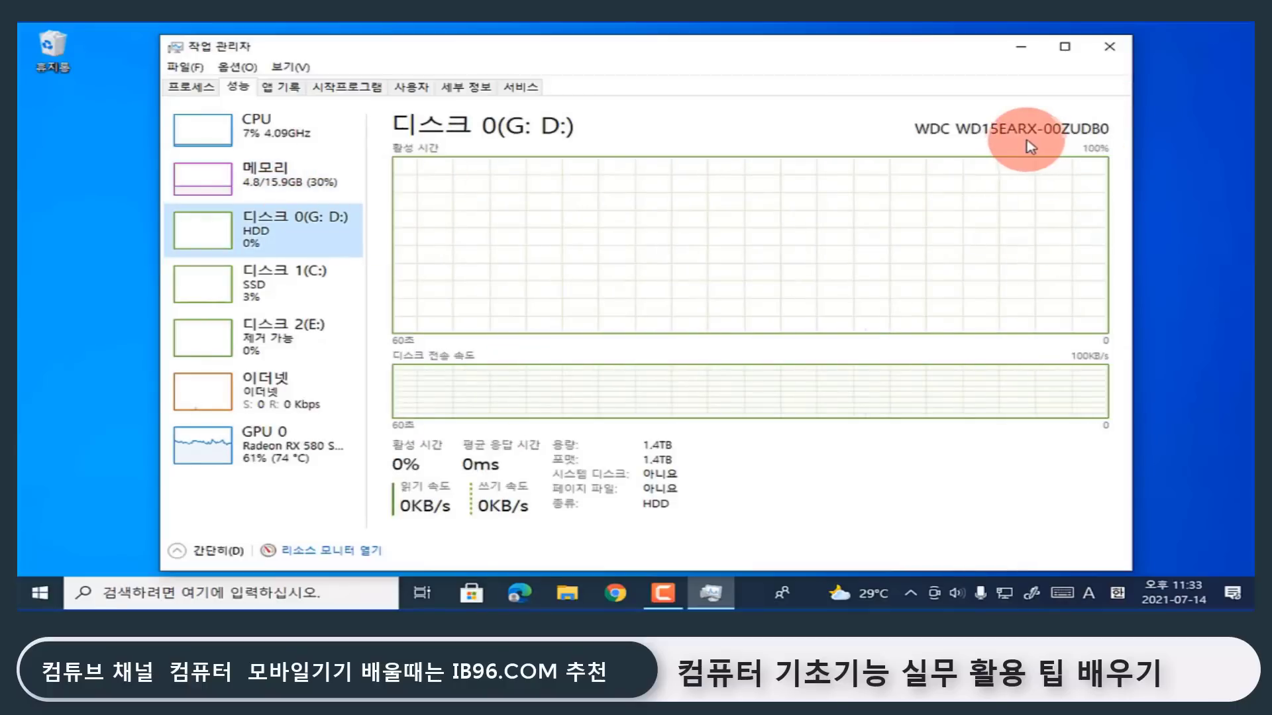
click(303, 277)
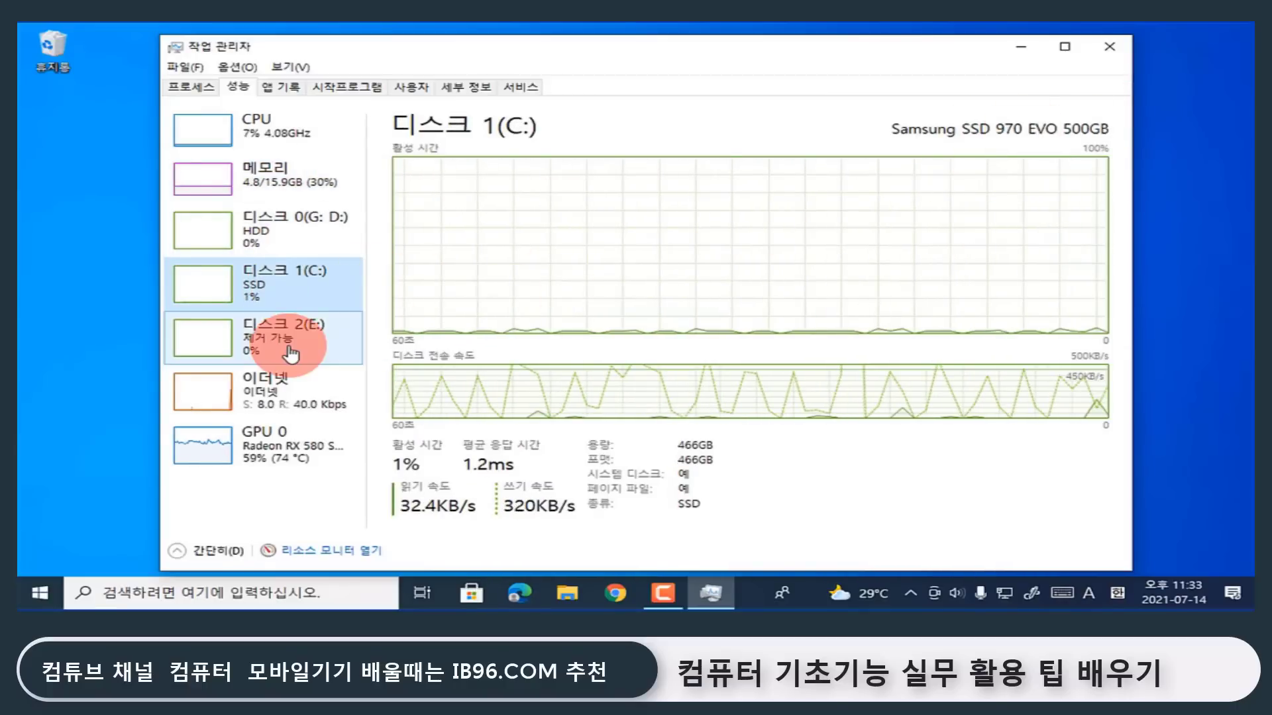
click(348, 335)
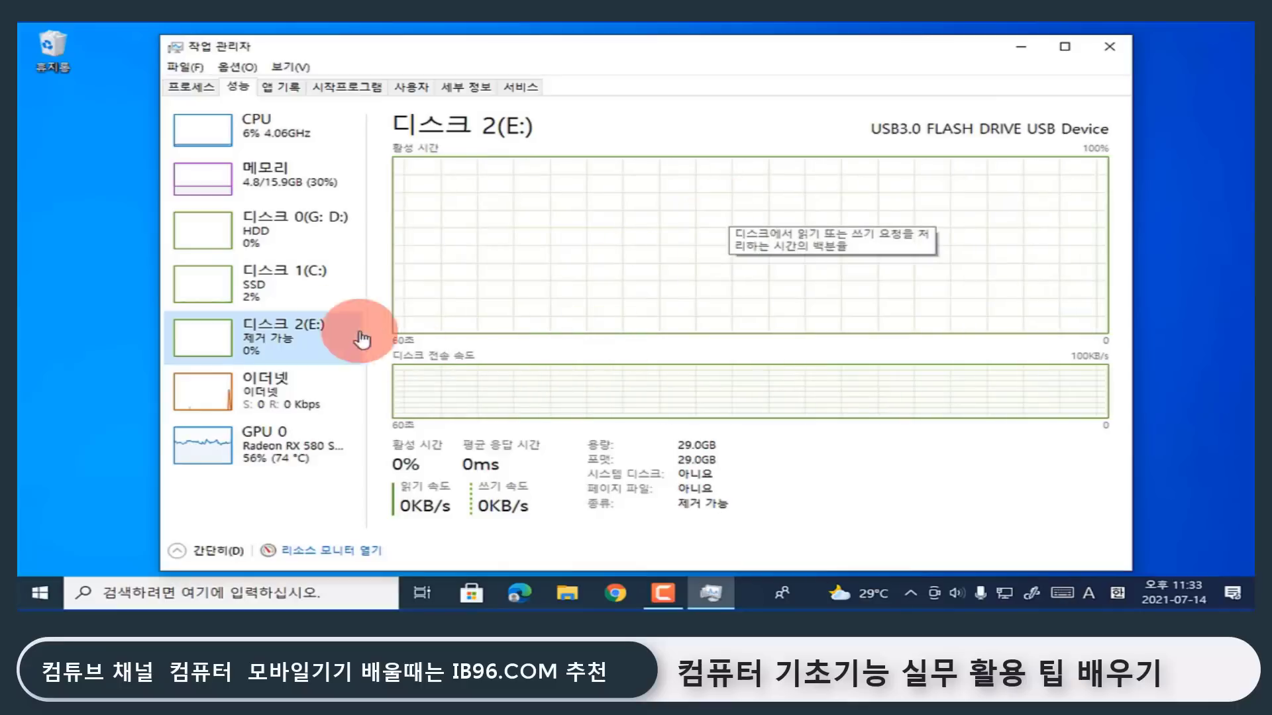
click(303, 275)
click(313, 240)
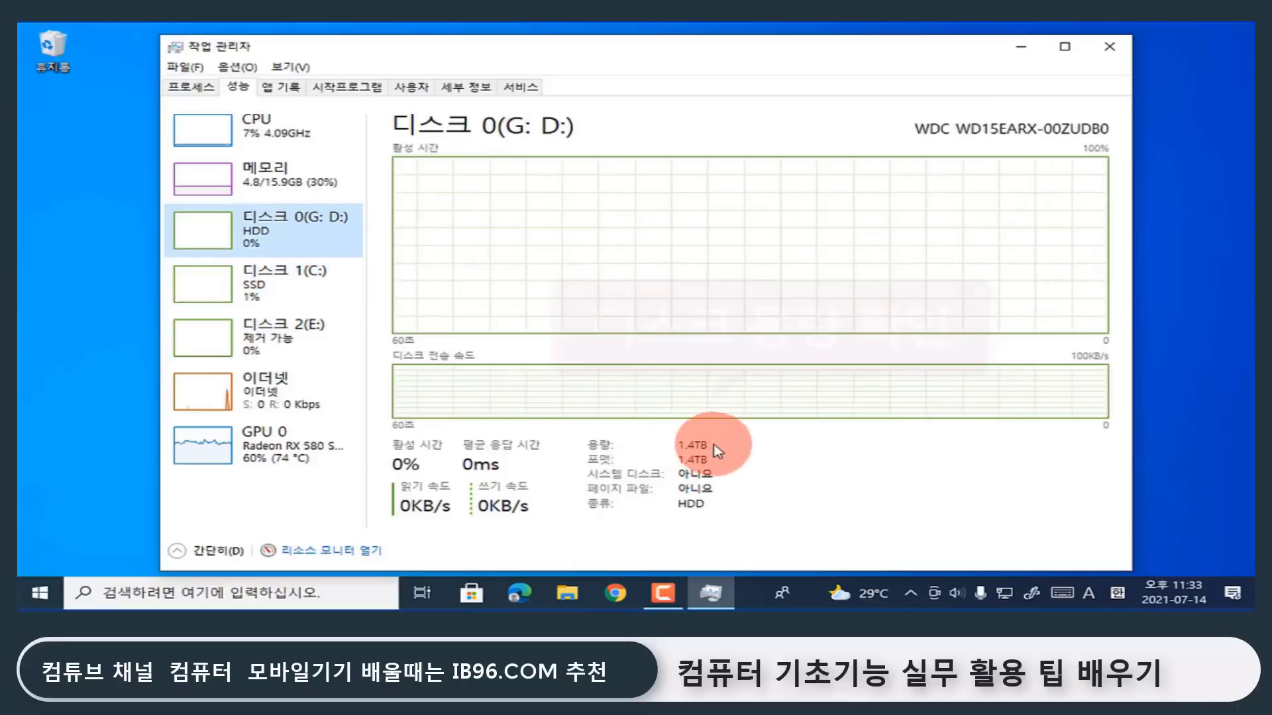
click(283, 275)
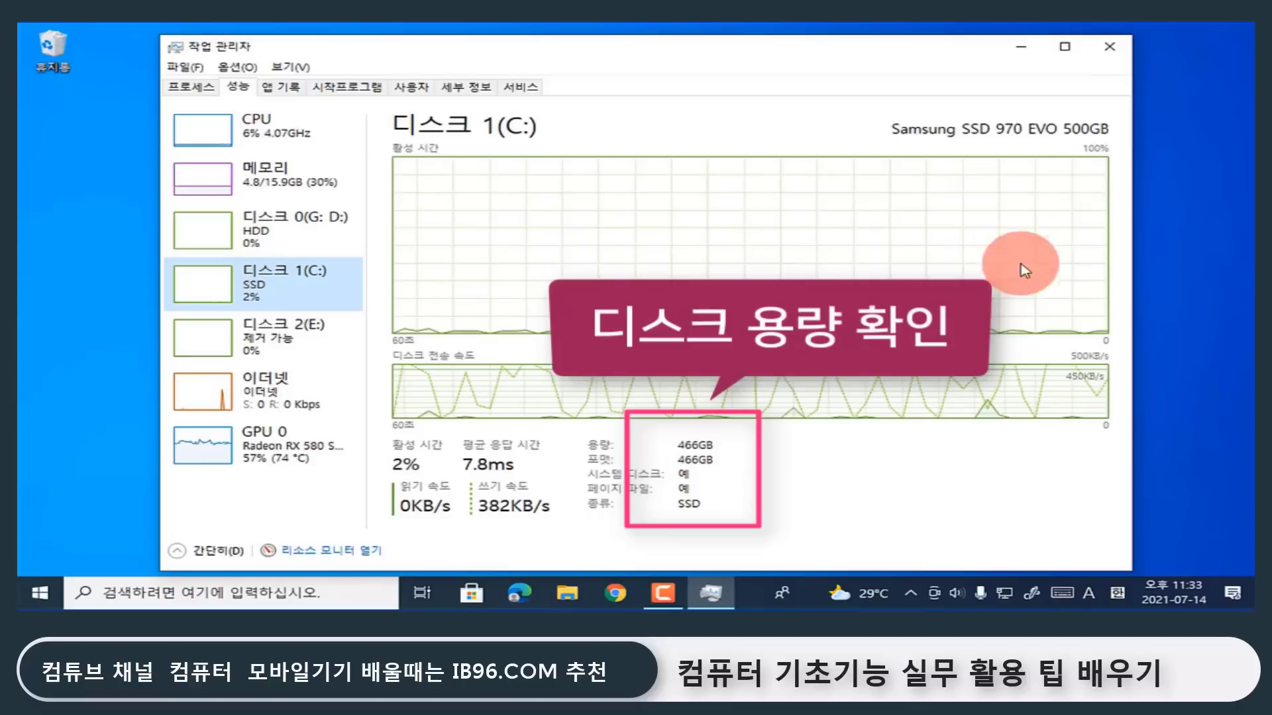
click(285, 338)
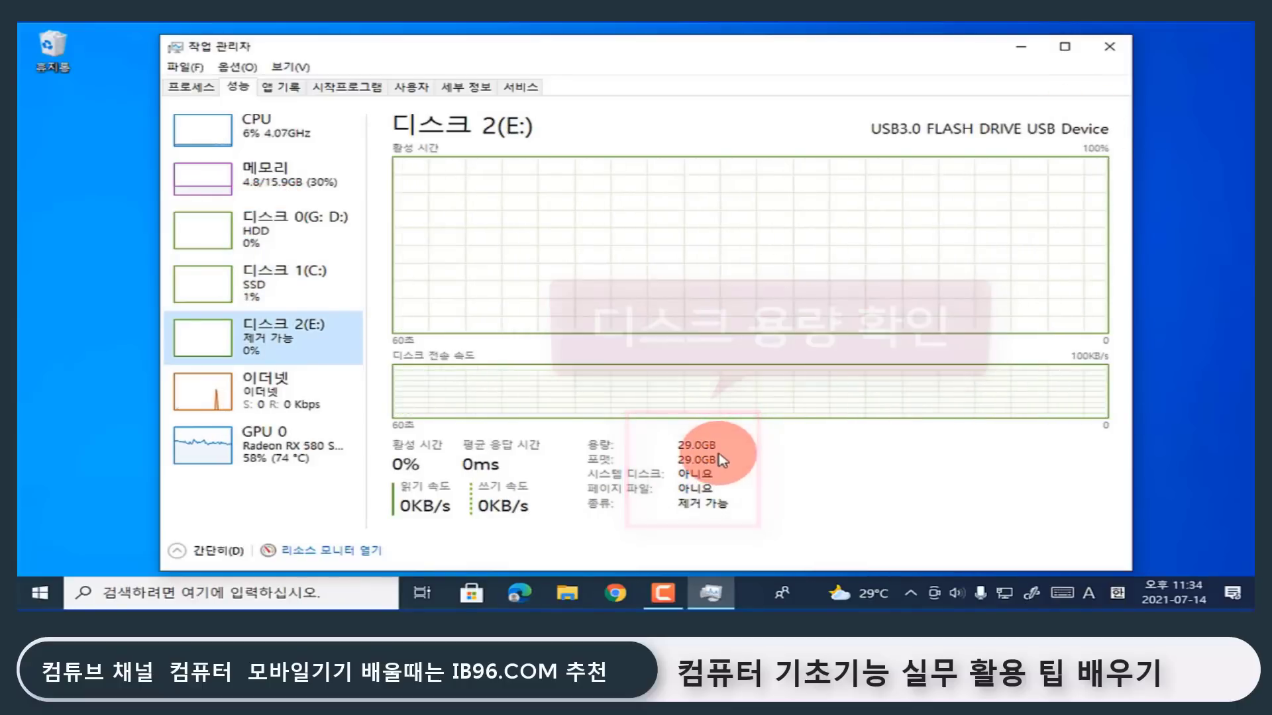
click(291, 392)
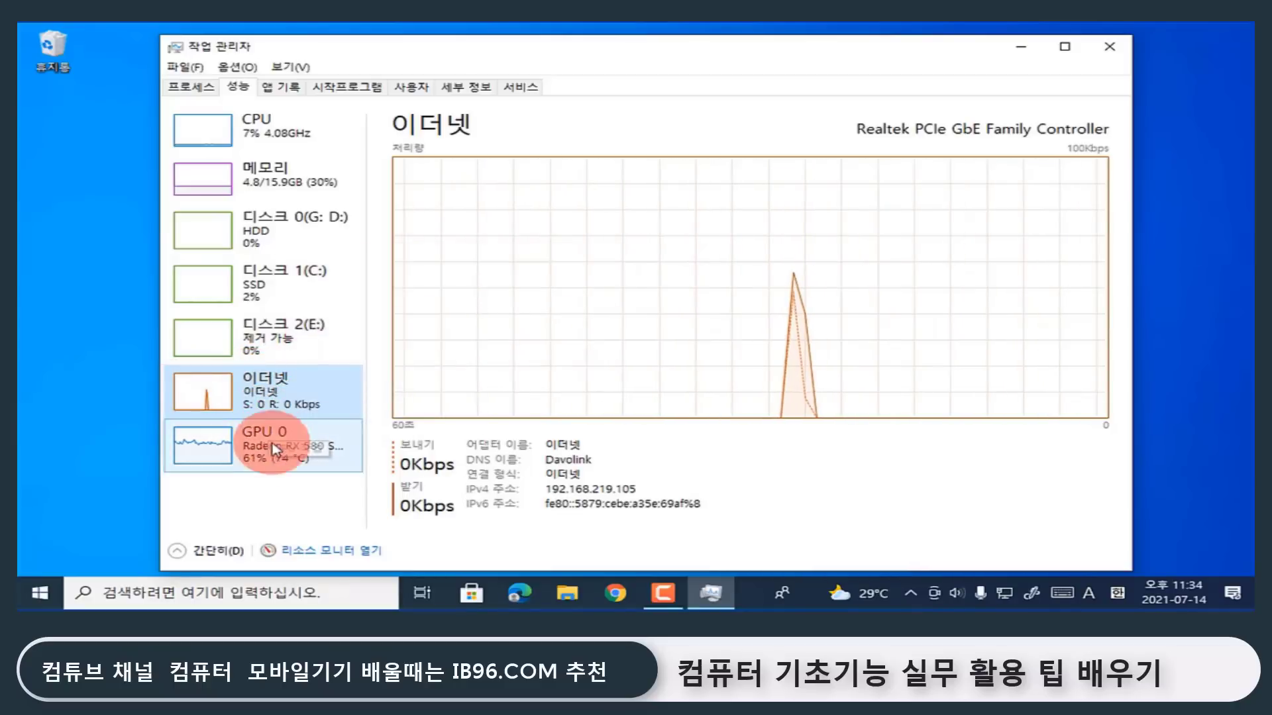
click(277, 462)
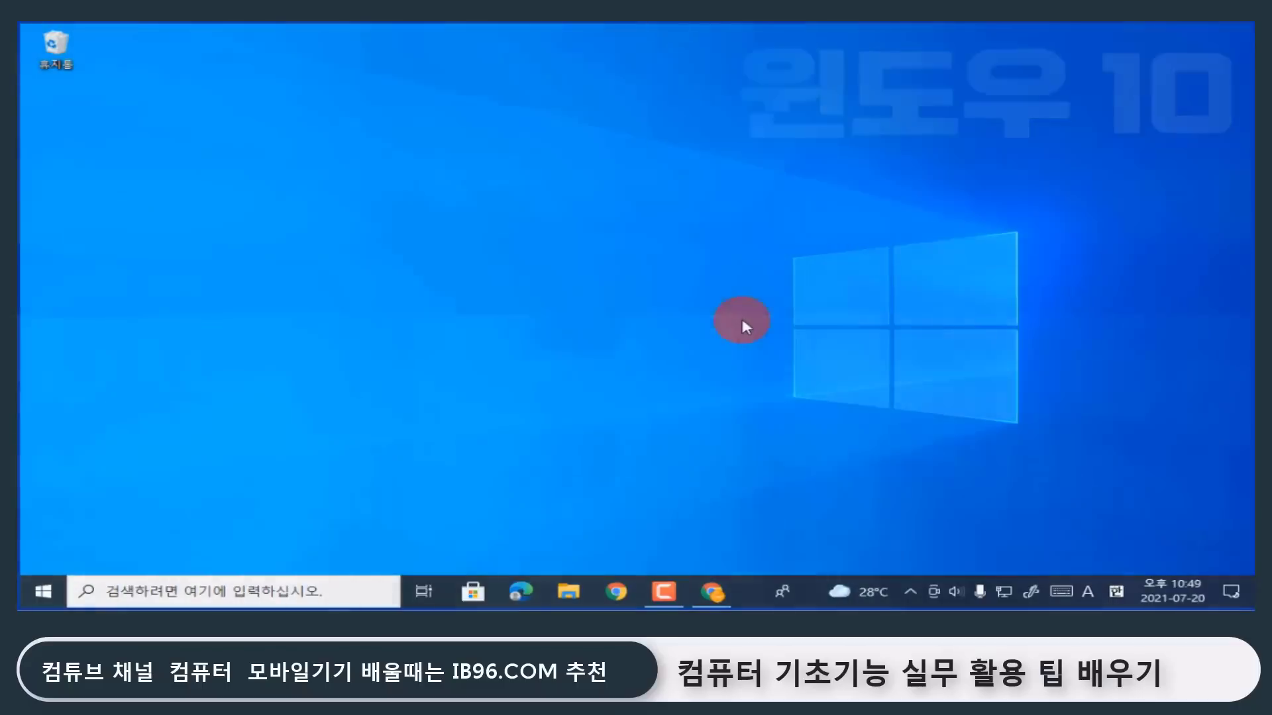
Open the desktop personalization settings (개인 설정) and set the background type to picture (사진).
right_click(743, 322)
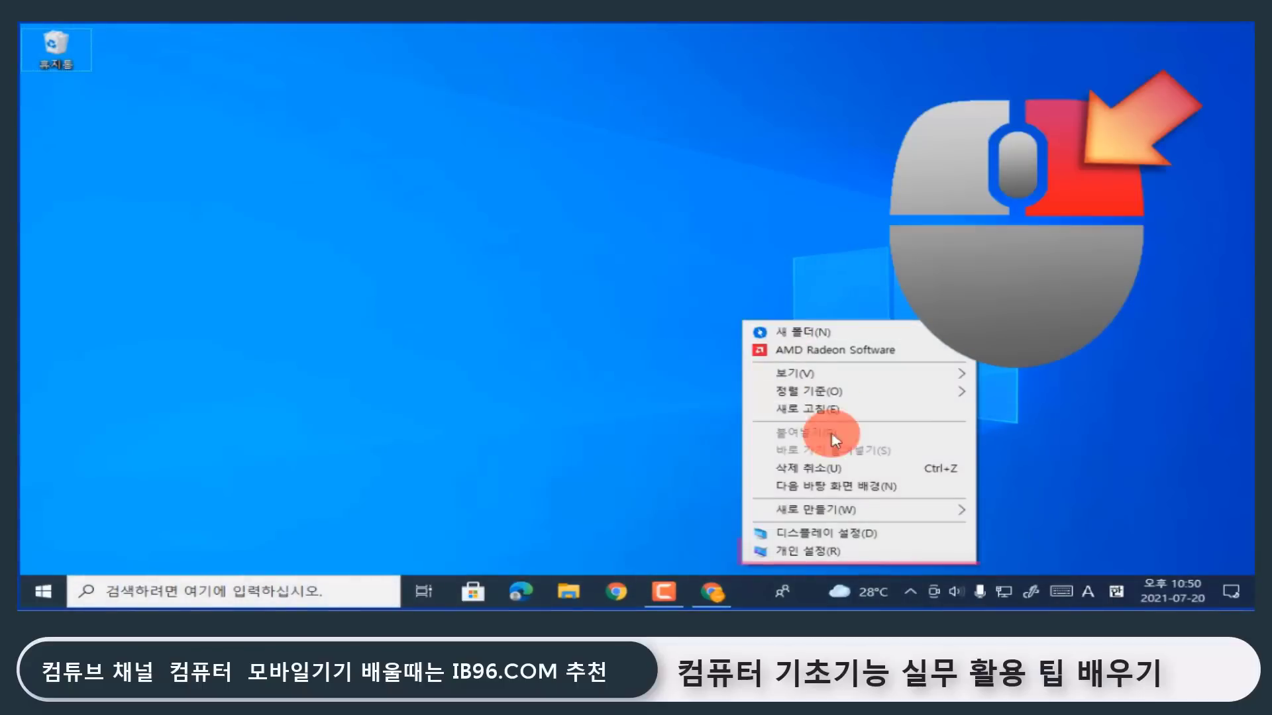
click(821, 551)
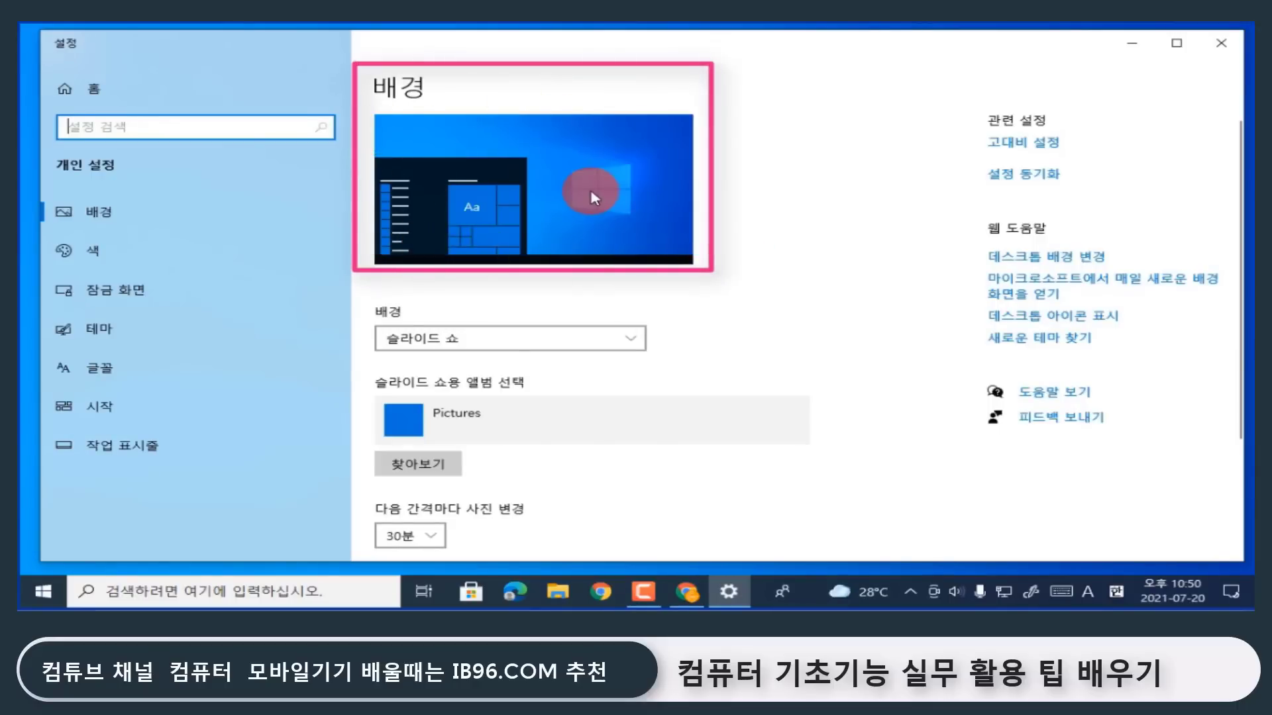
click(582, 340)
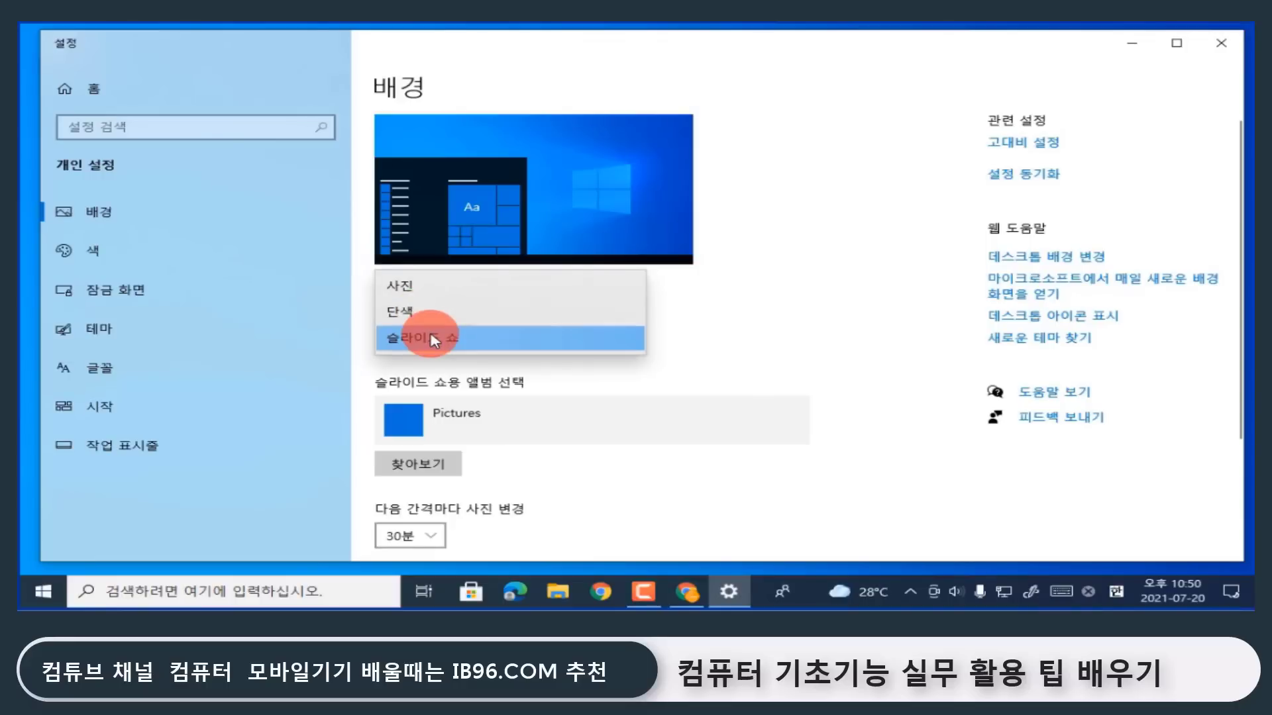
click(438, 280)
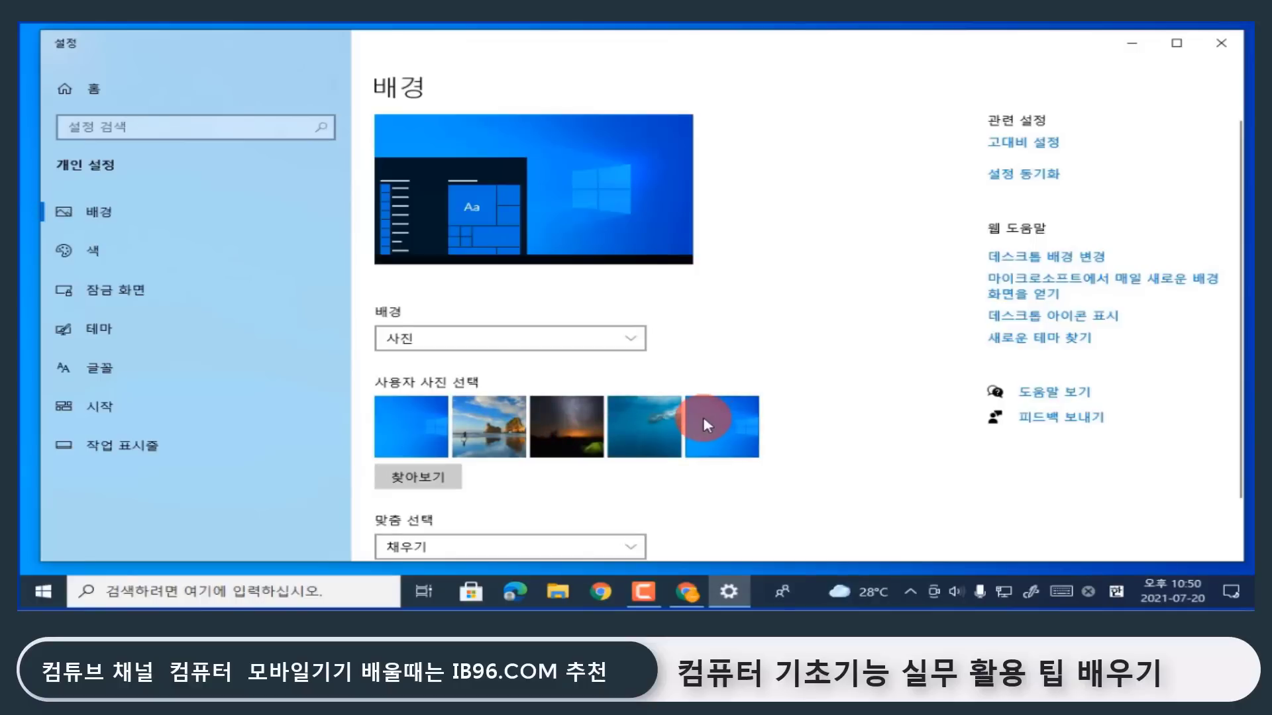
Set the photo 20190509_151658 from the desktop's 사진 folder as the background, and minimize the Settings window.
click(447, 477)
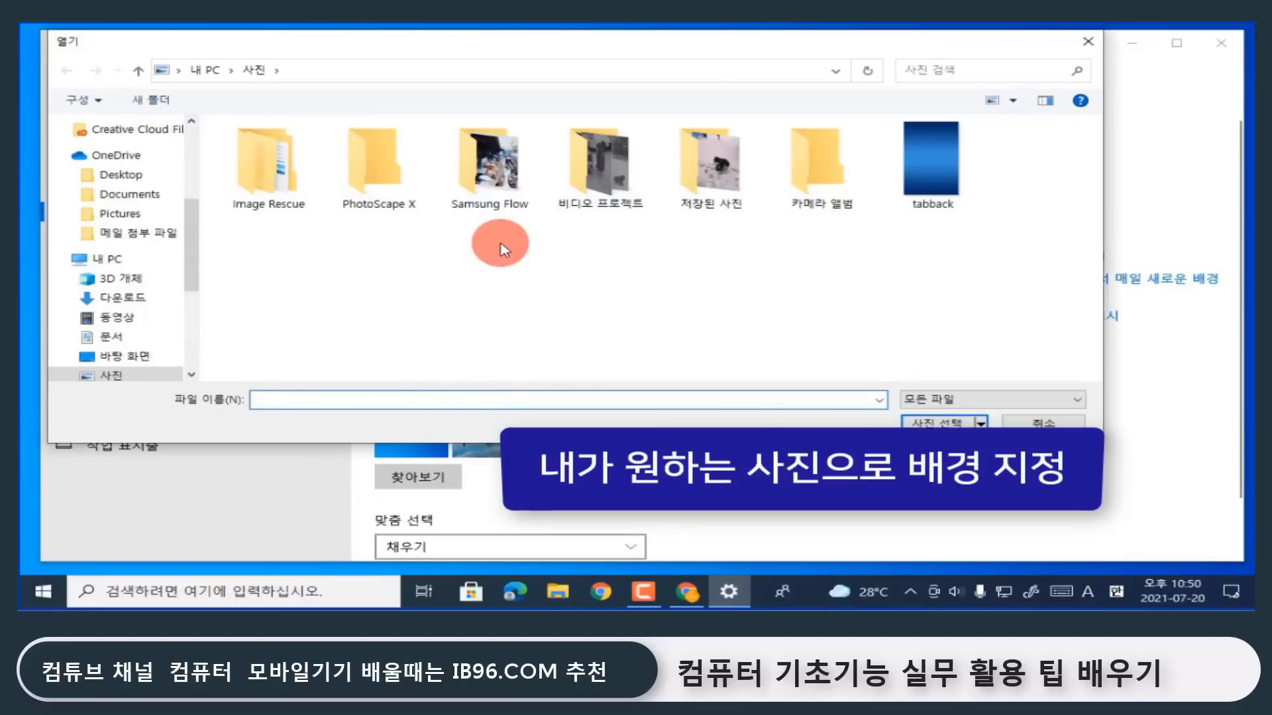
click(133, 356)
click(255, 184)
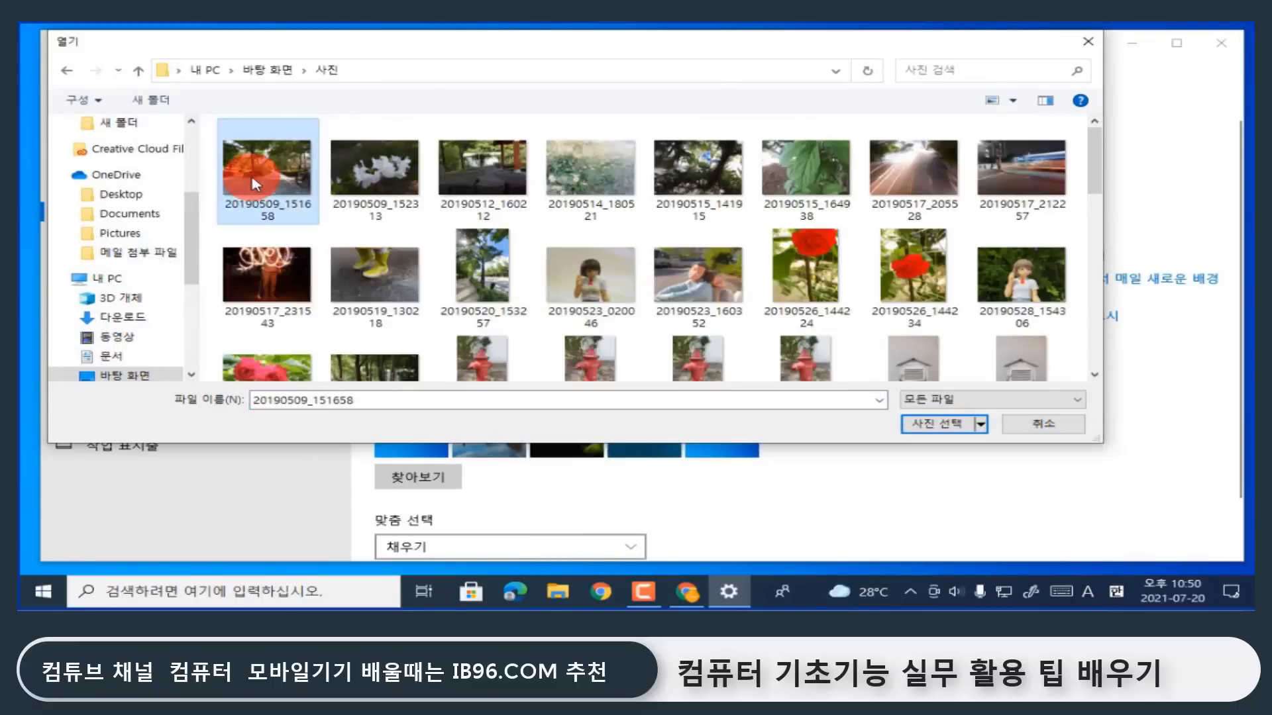
click(931, 423)
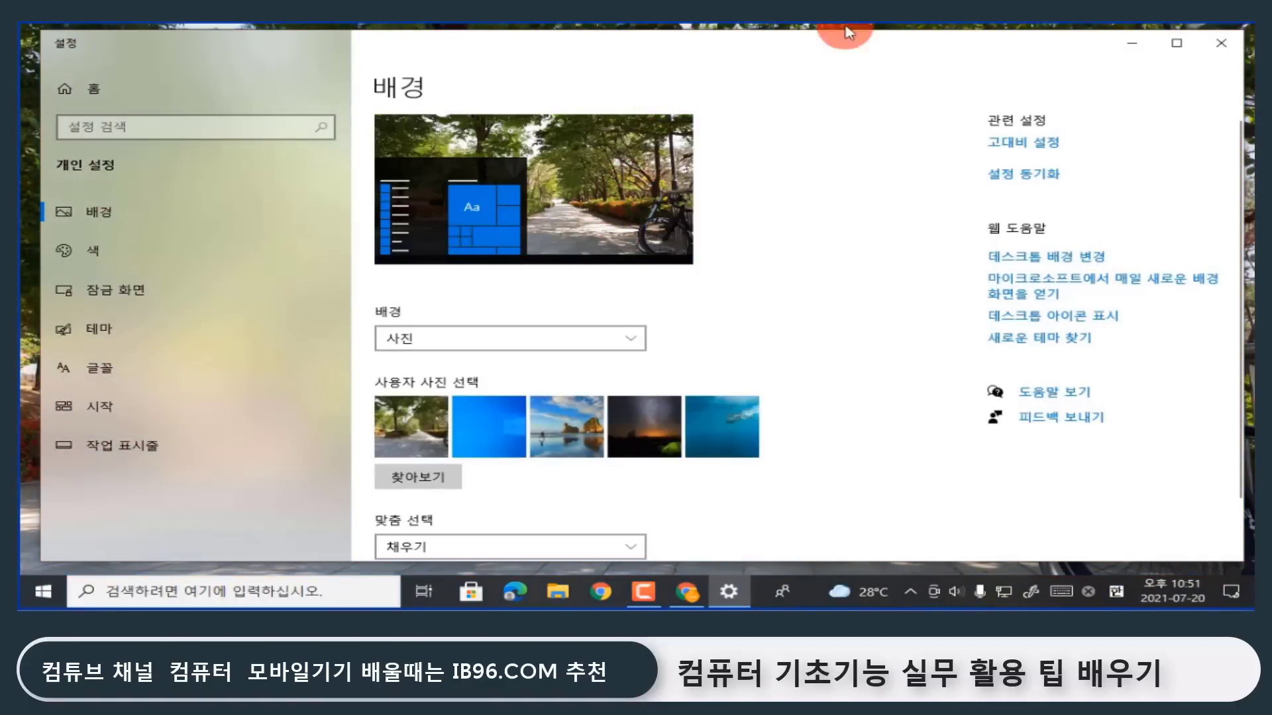
click(1134, 44)
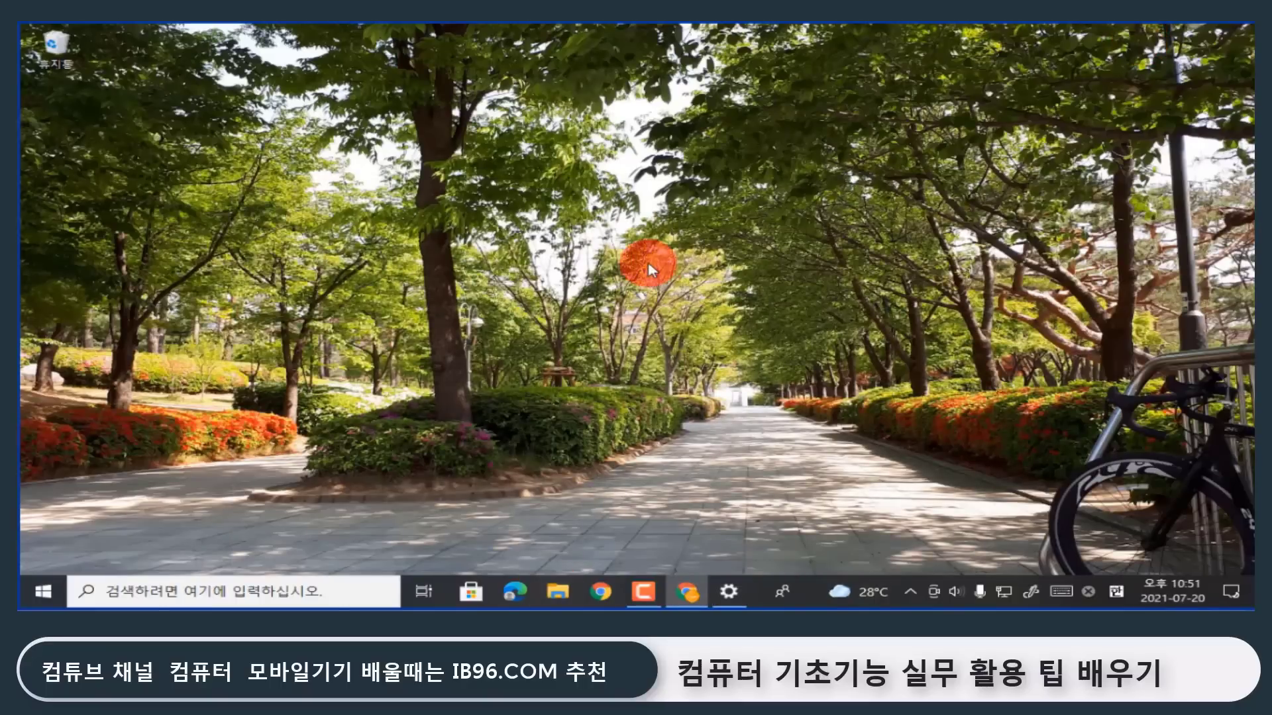
Restore the Settings window, set the background type to solid color (단색), and choose the brown-grey 보호색 swatch.
click(731, 591)
click(607, 336)
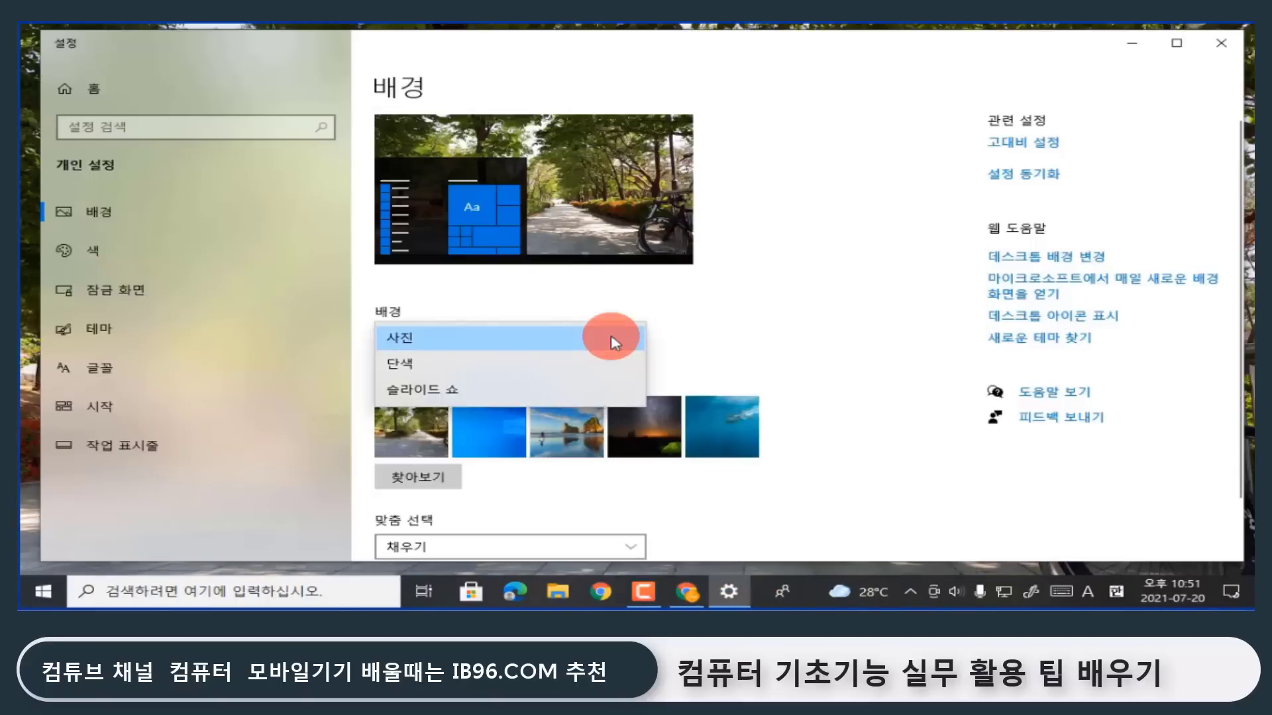
click(567, 362)
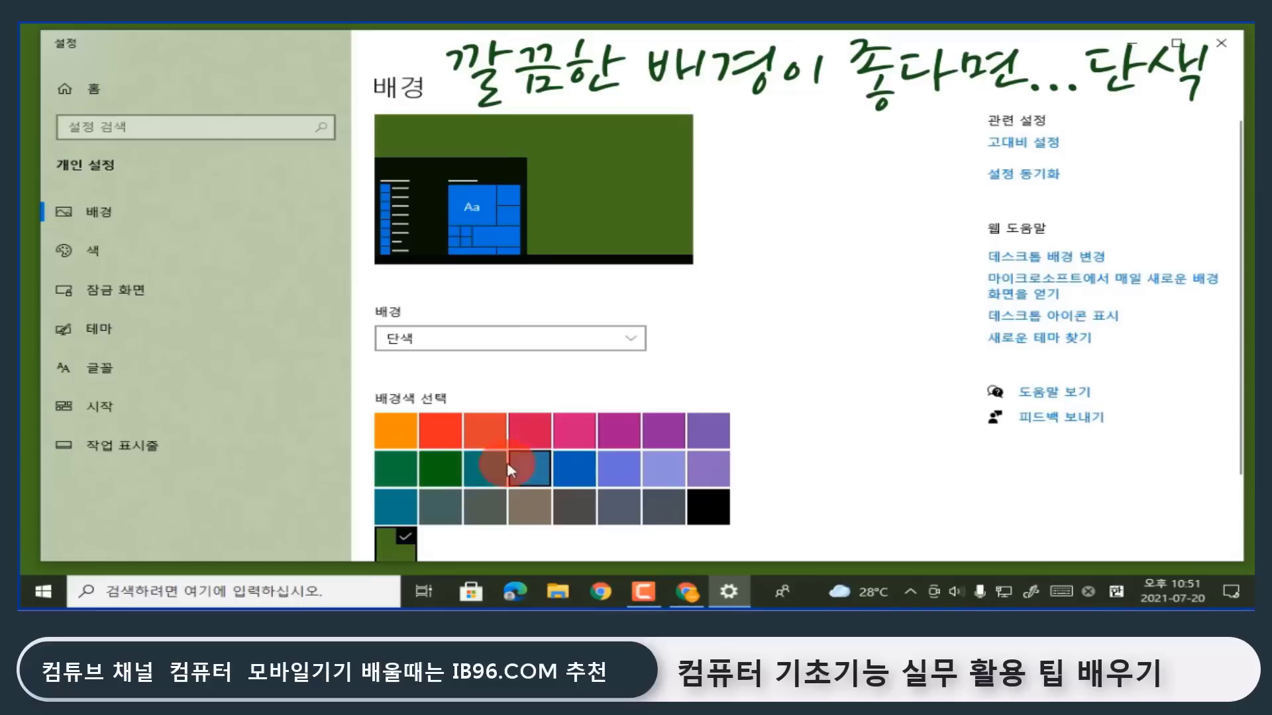
click(539, 504)
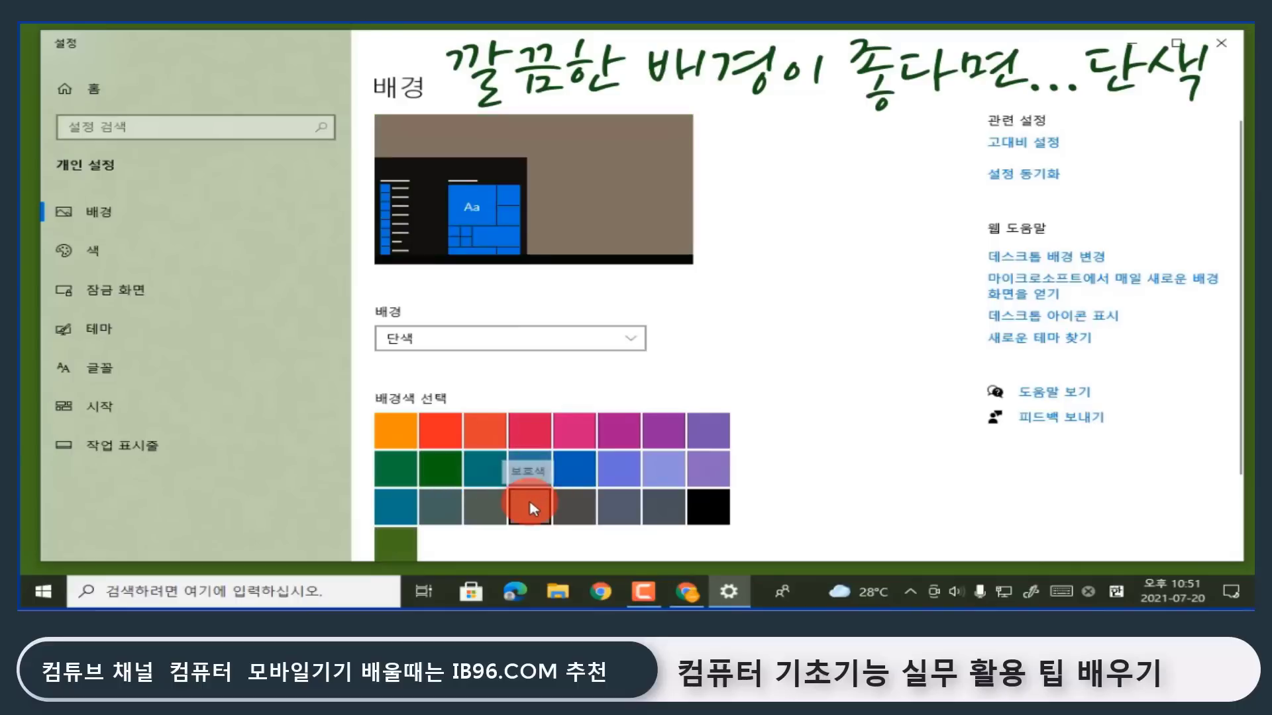
Set the background type to slide show (슬라이드 쇼) and show its picture-change options.
click(574, 358)
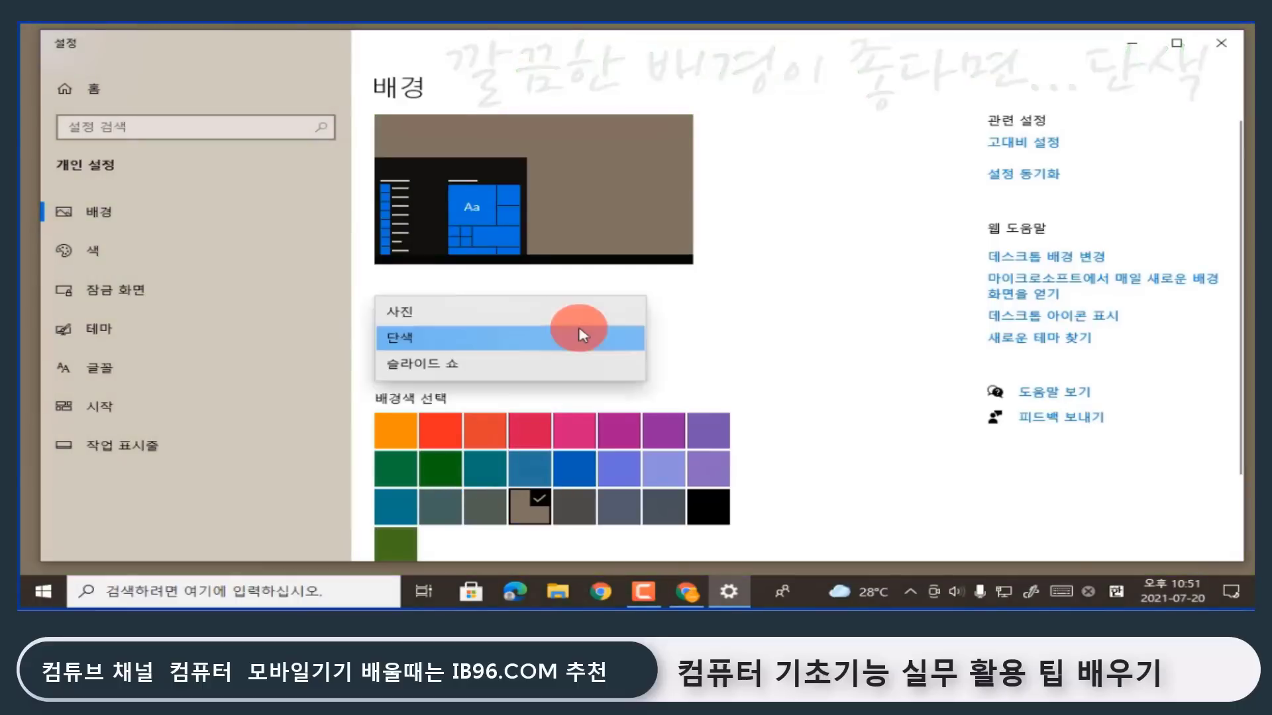
click(570, 362)
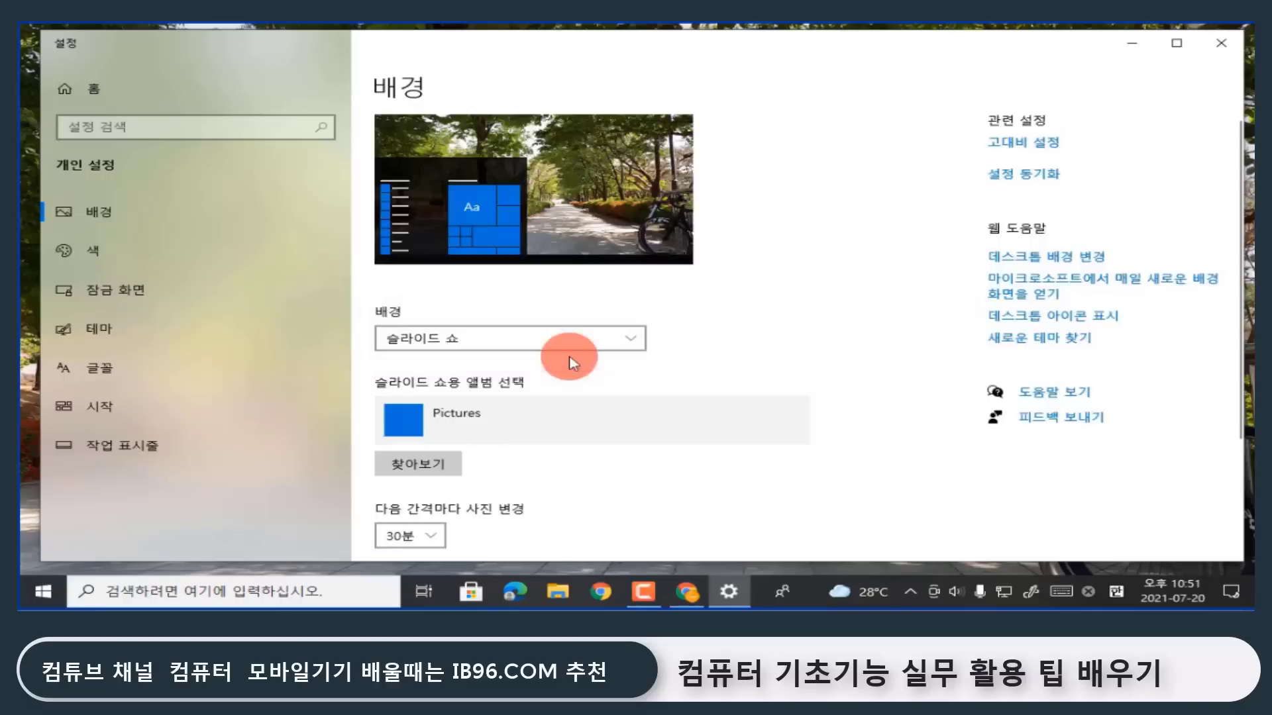
scroll(568, 358, down, 2)
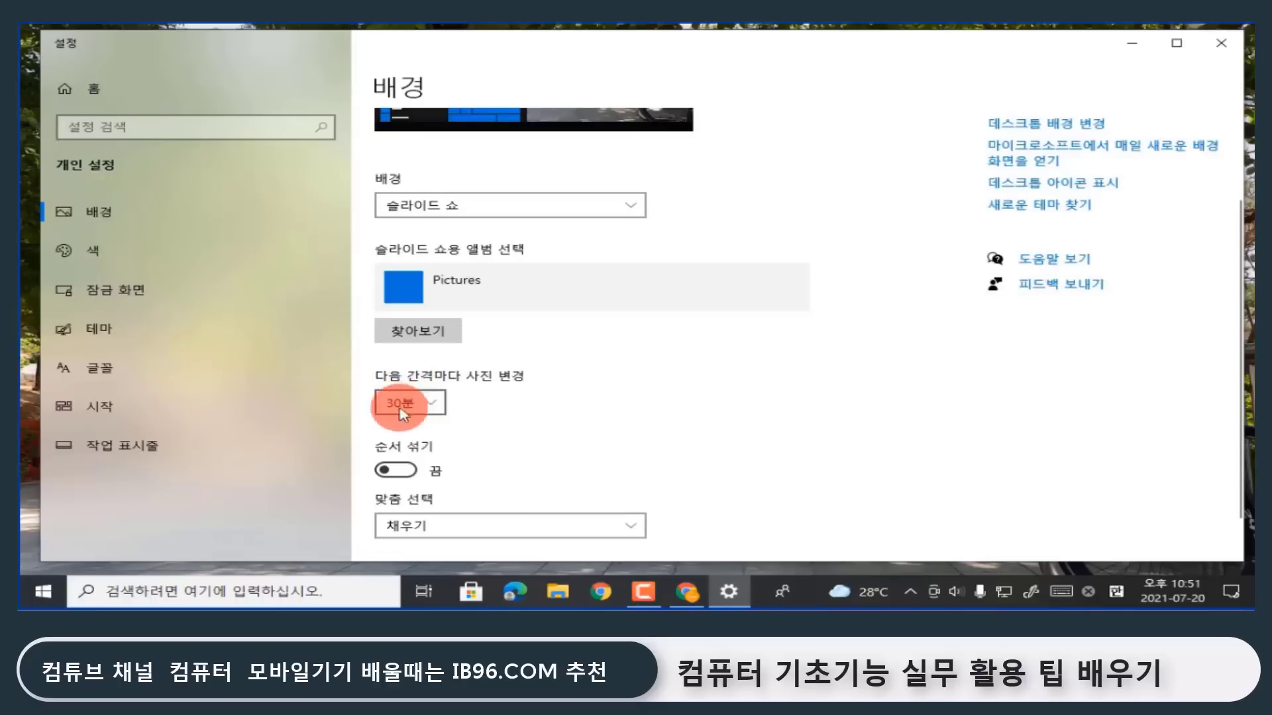
Set the background type back to picture (사진) and choose the default blue Windows image as the desktop background.
click(430, 415)
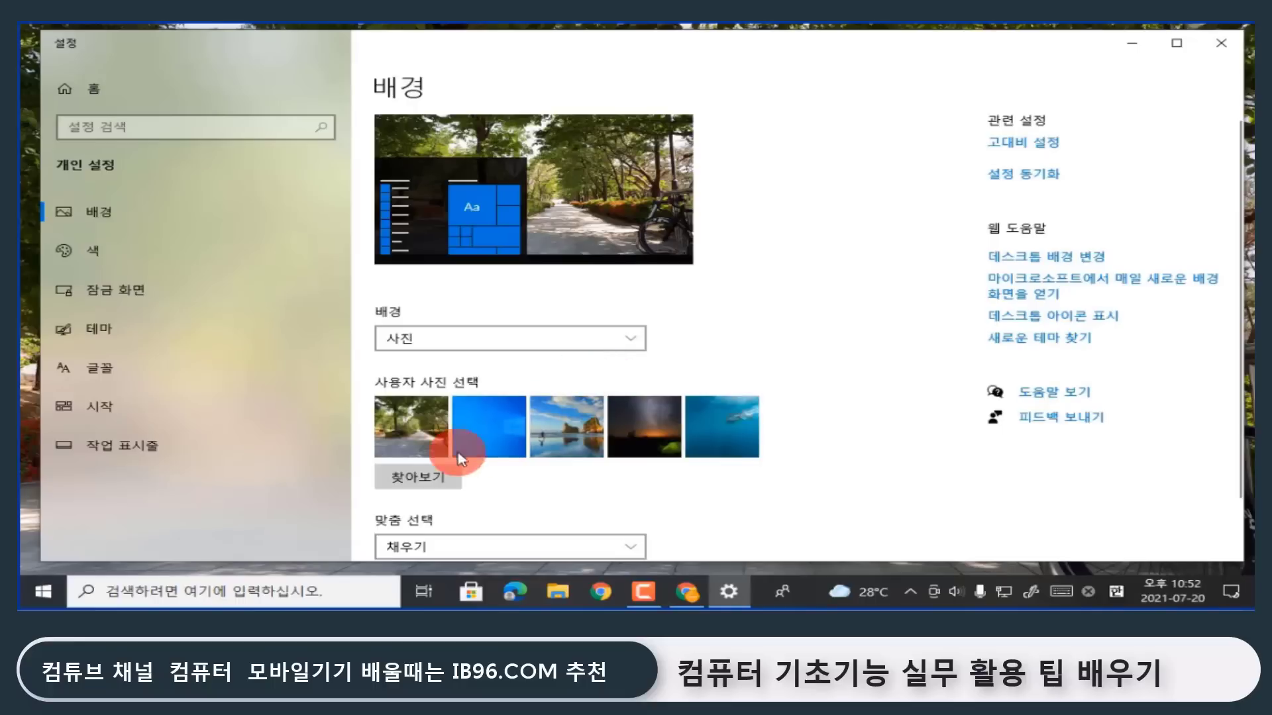
click(507, 423)
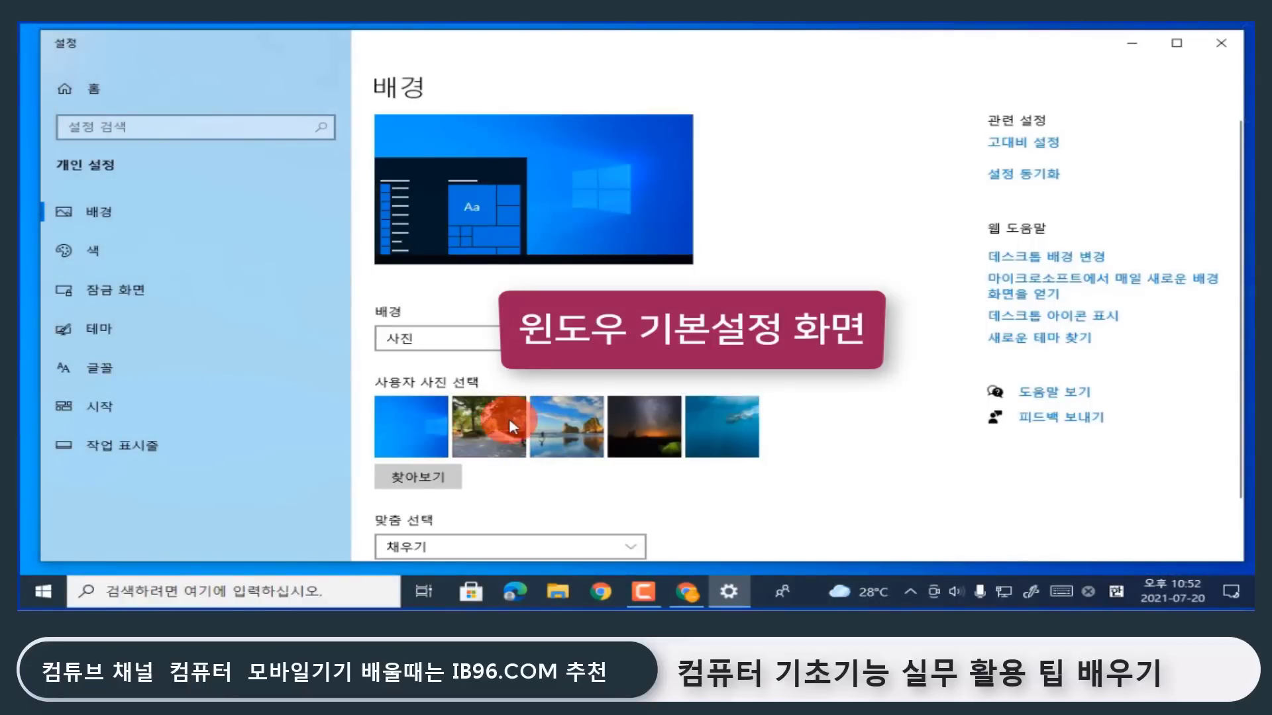
Open Microsoft's daily new wallpaper page from the background settings, download the BingWallpaper.exe installer, and close the browser.
scroll(845, 335, down, 1)
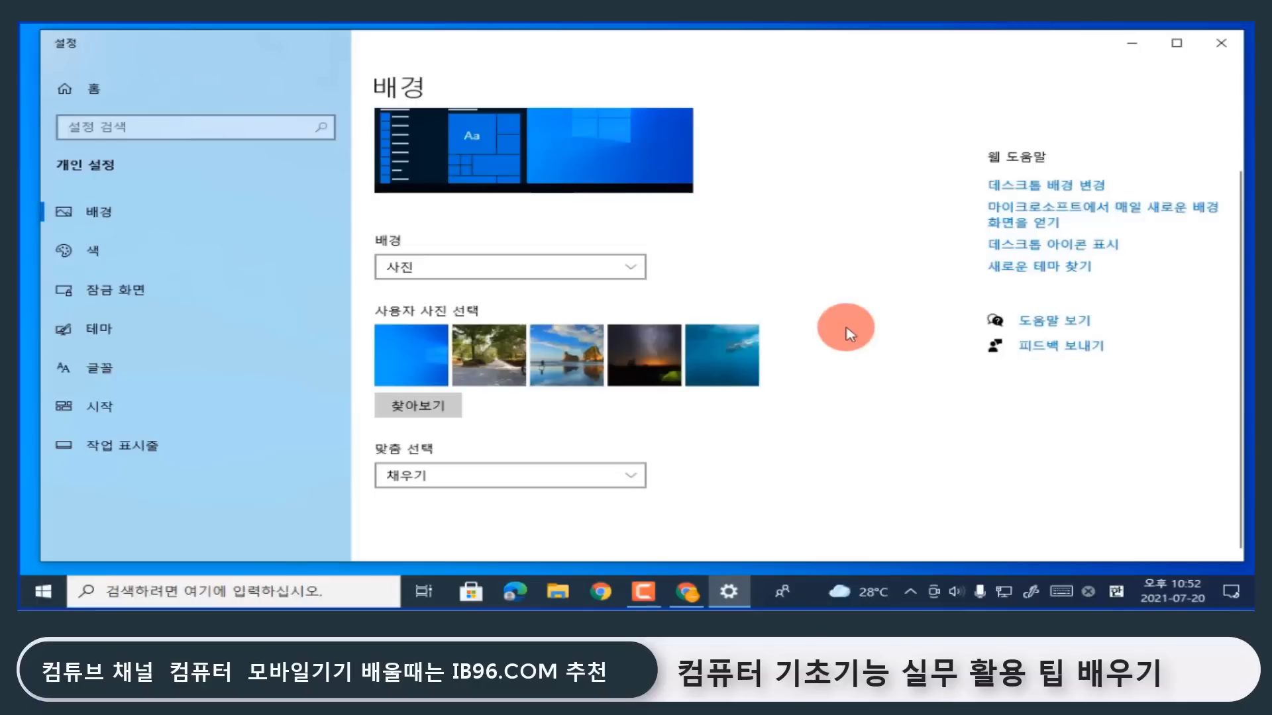
click(1031, 229)
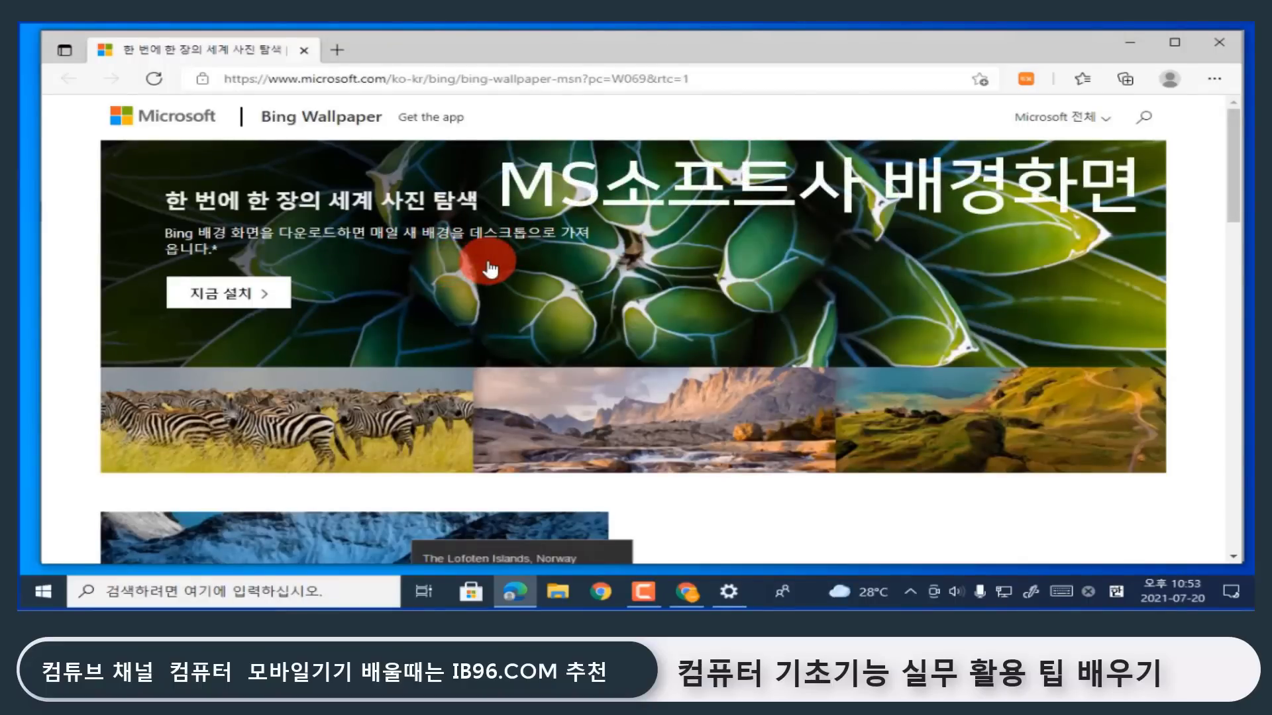
scroll(576, 336, down, 3)
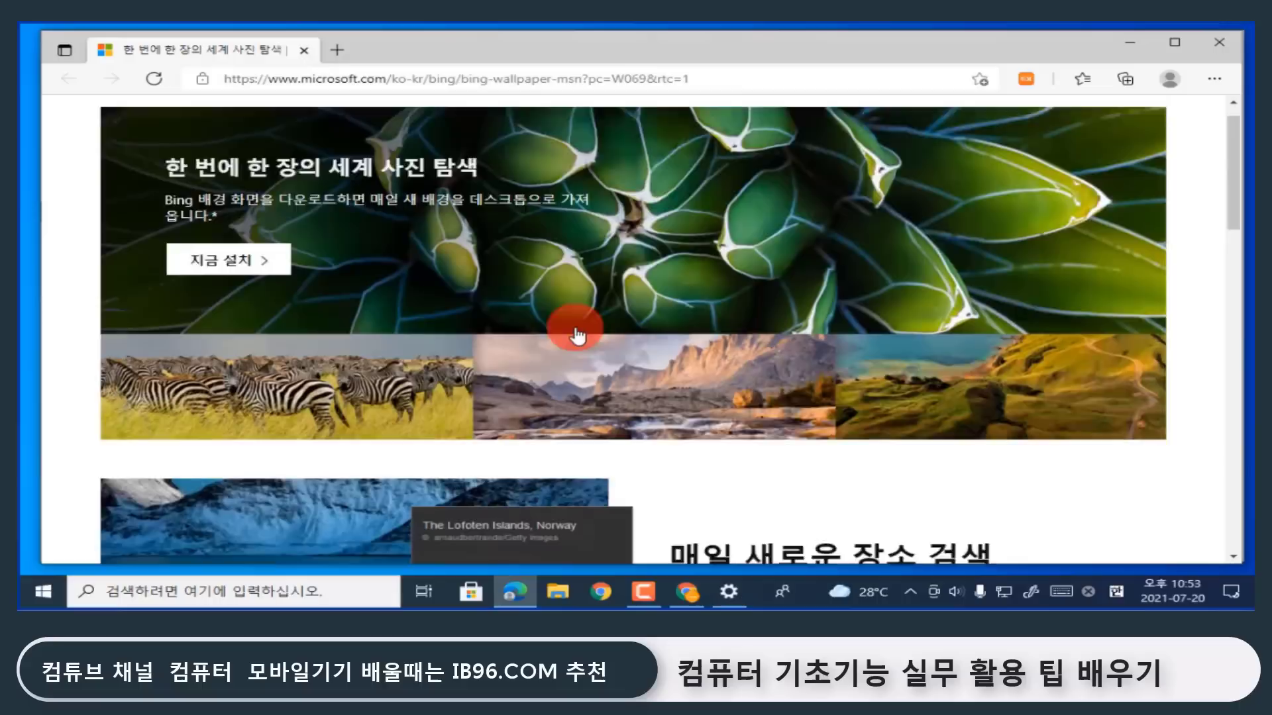
scroll(576, 332, up, 3)
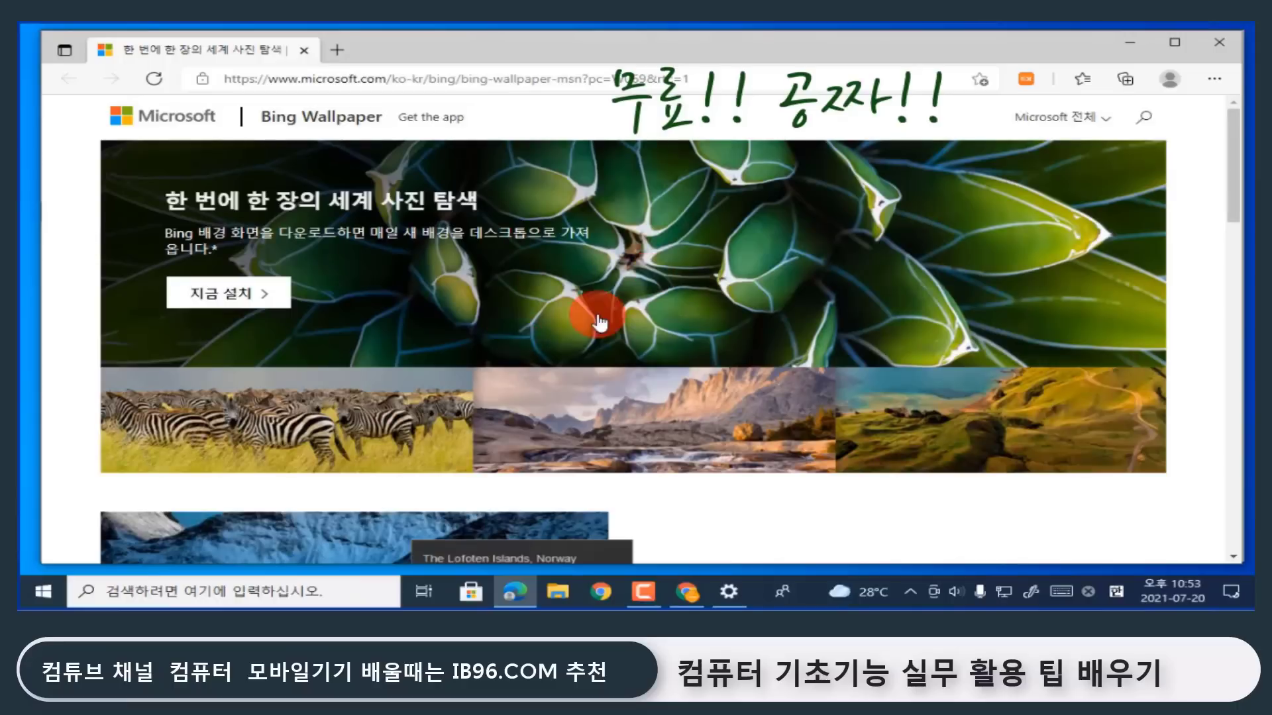
click(268, 300)
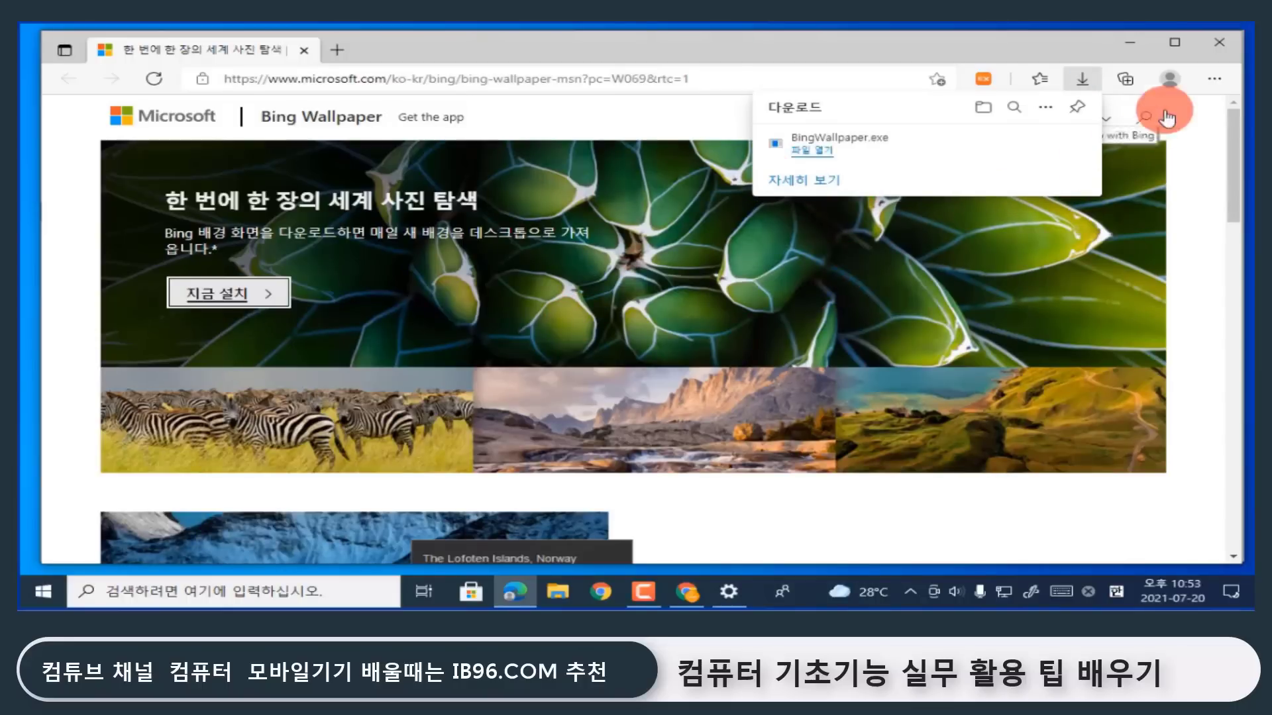
click(1222, 46)
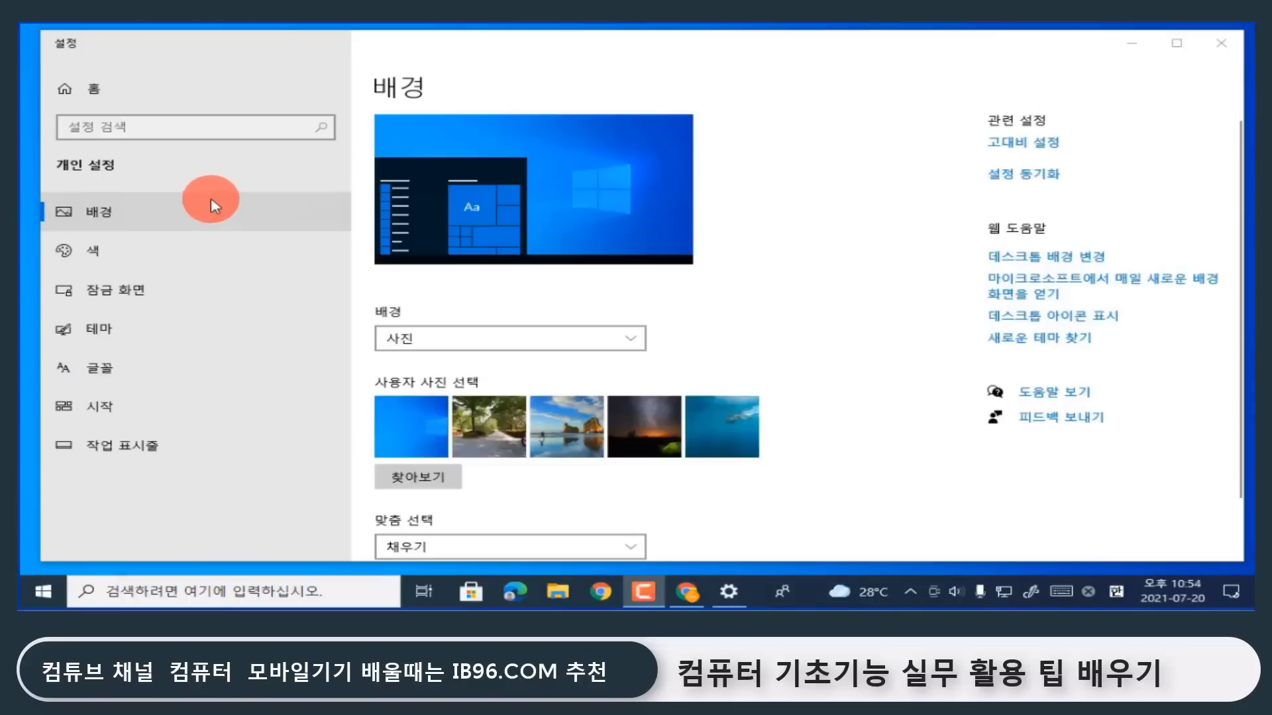
Open the lock screen settings (잠금 화면), review the background types, and choose Windows 추천.
click(161, 296)
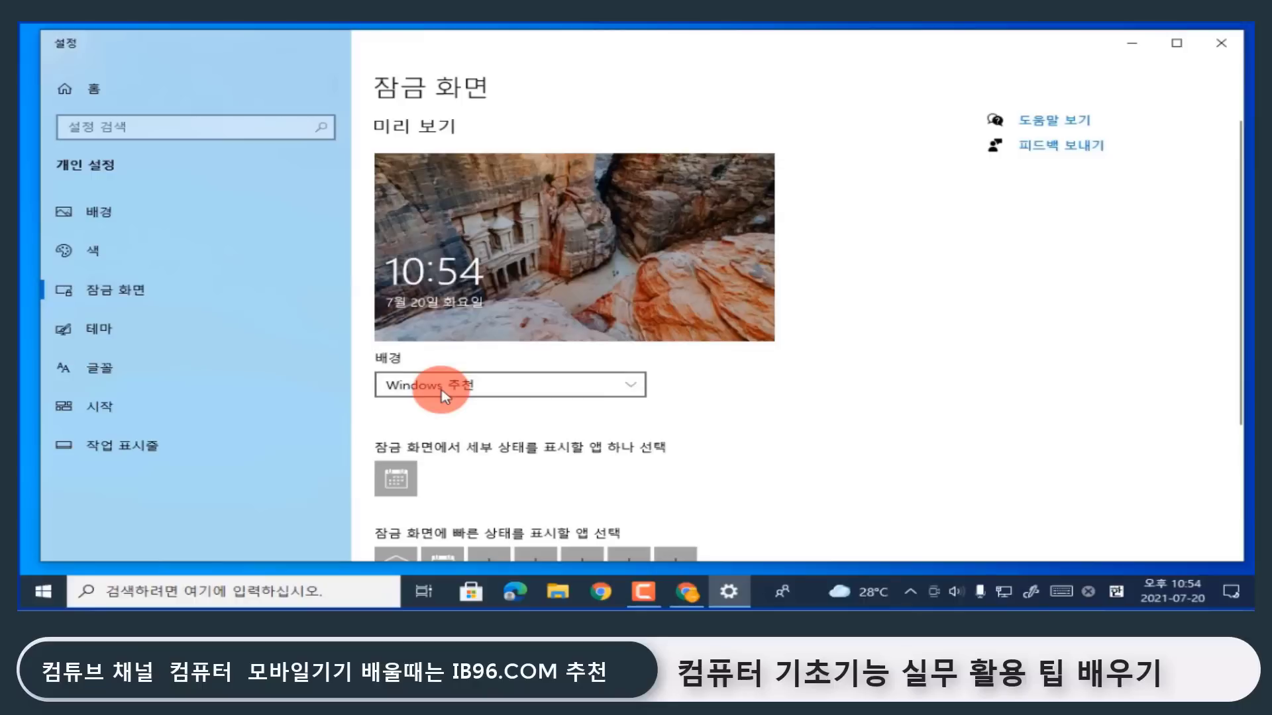
click(576, 390)
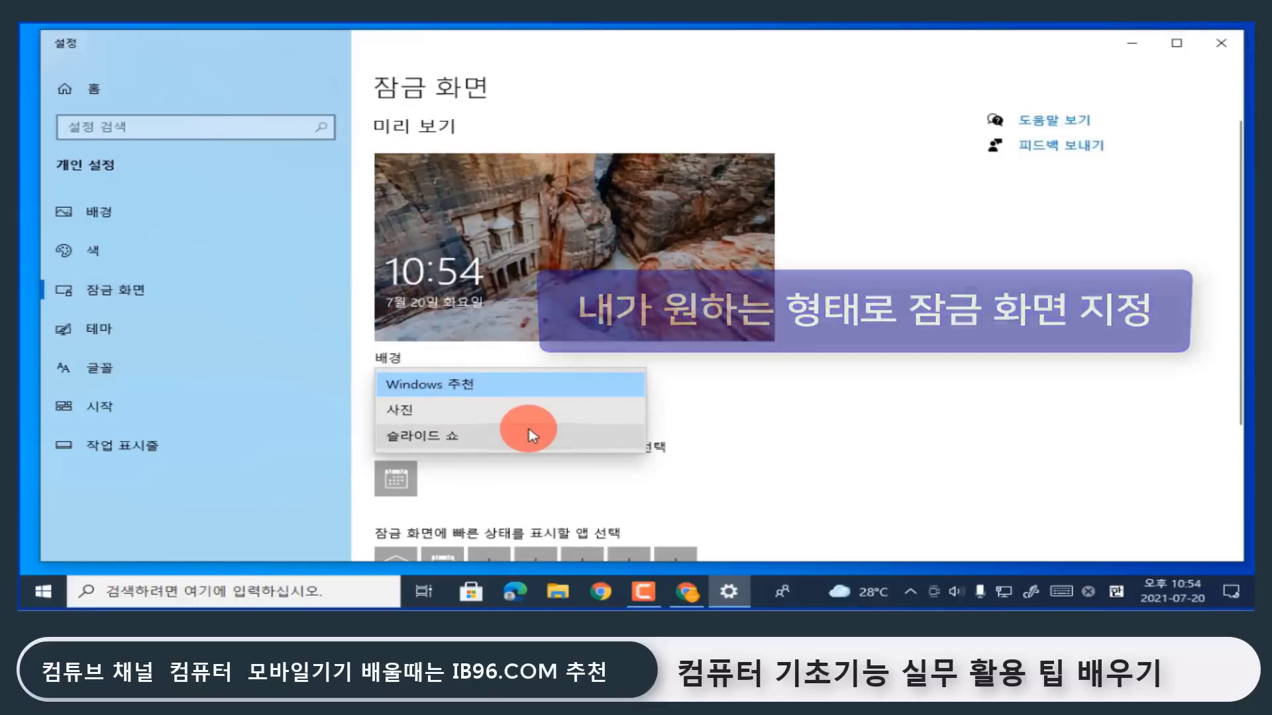
click(497, 394)
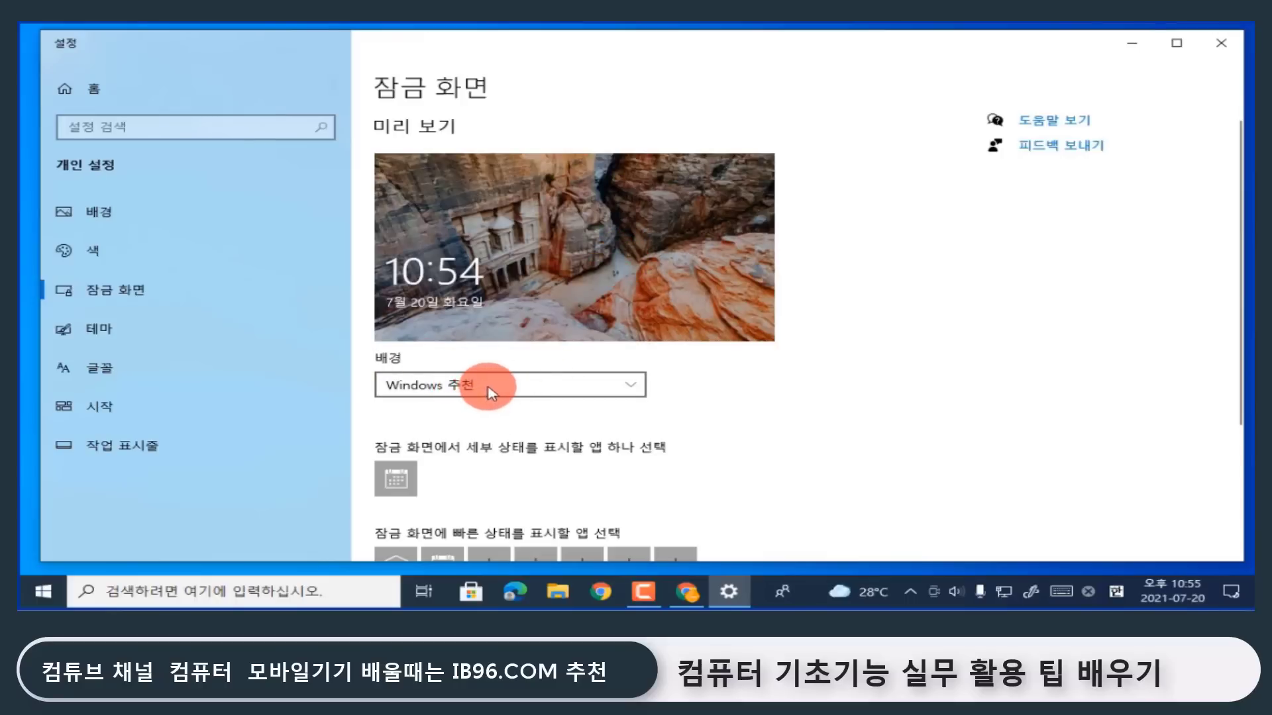
Examine the apps offered for the first empty quick-status slot on the lock screen, and leave it at none (없음).
scroll(491, 392, down, 3)
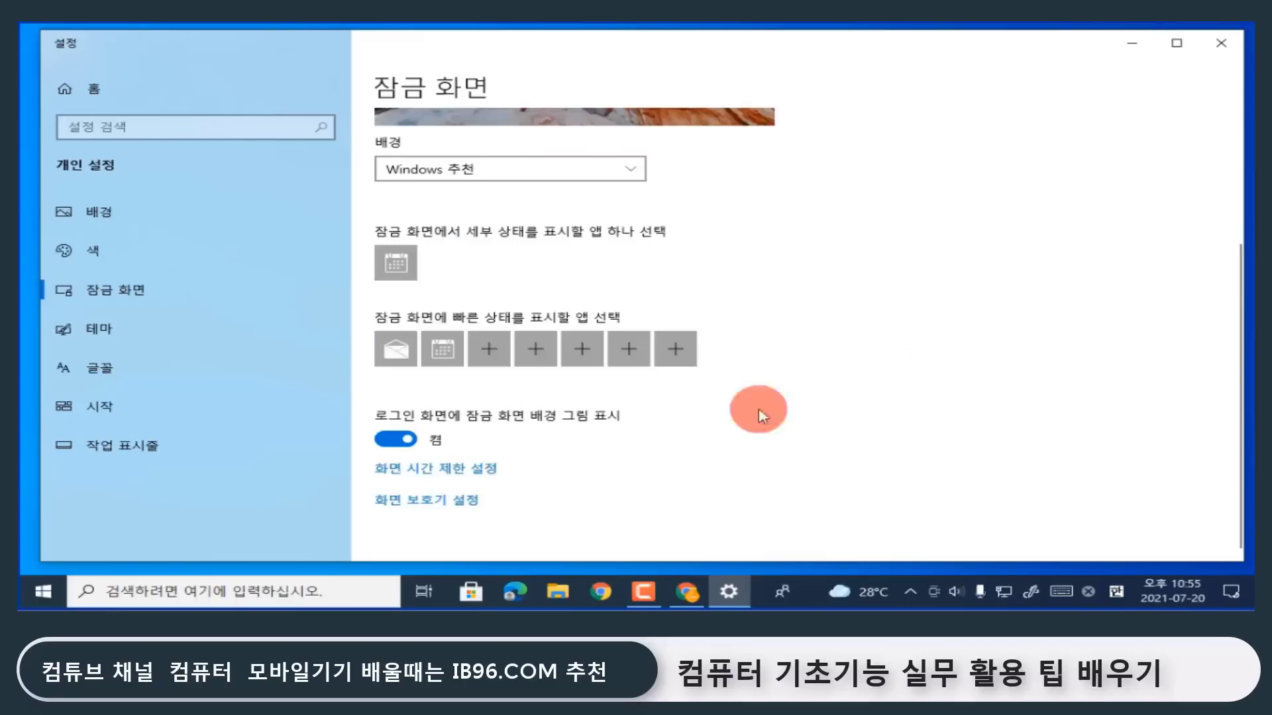
click(501, 357)
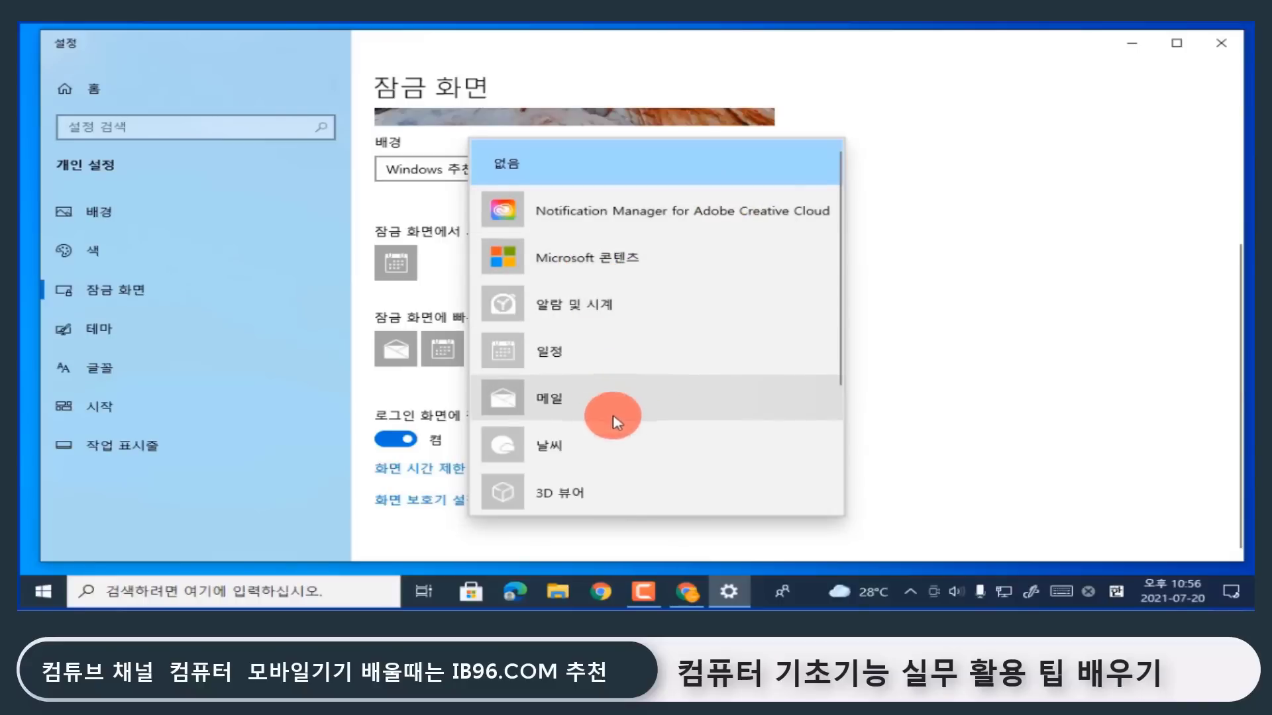
scroll(618, 451, down, 2)
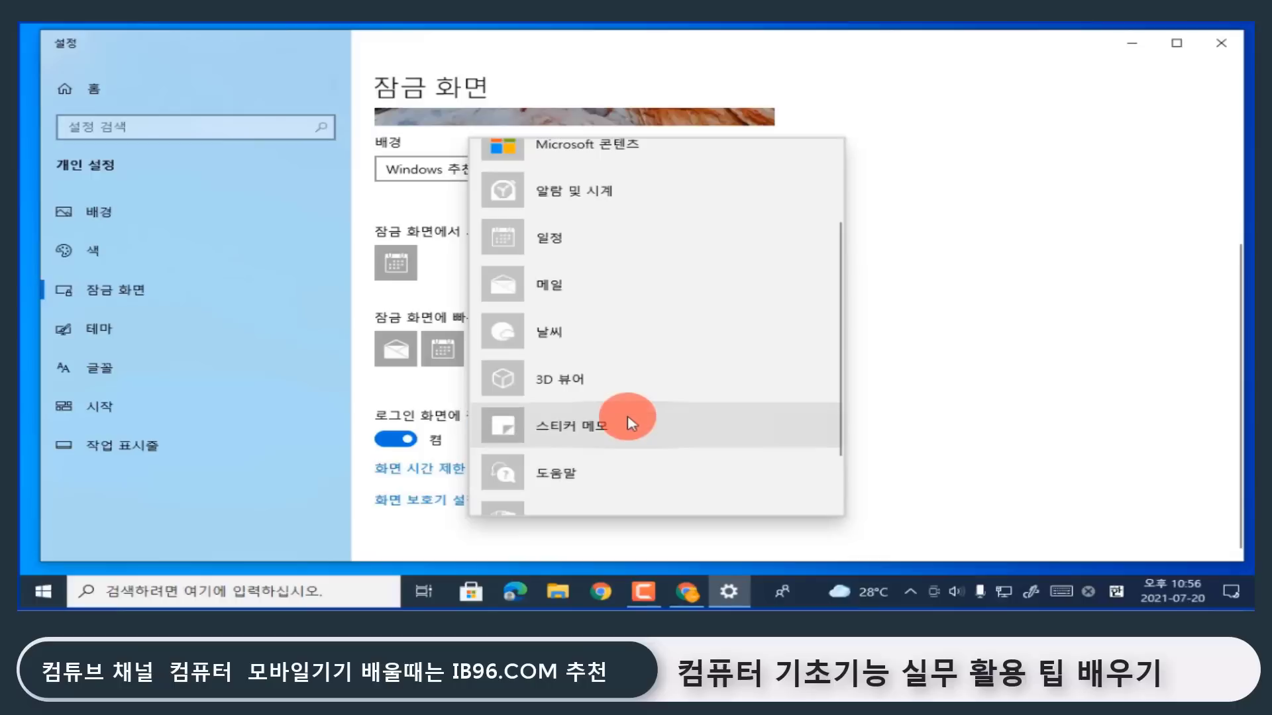
scroll(663, 371, up, 1)
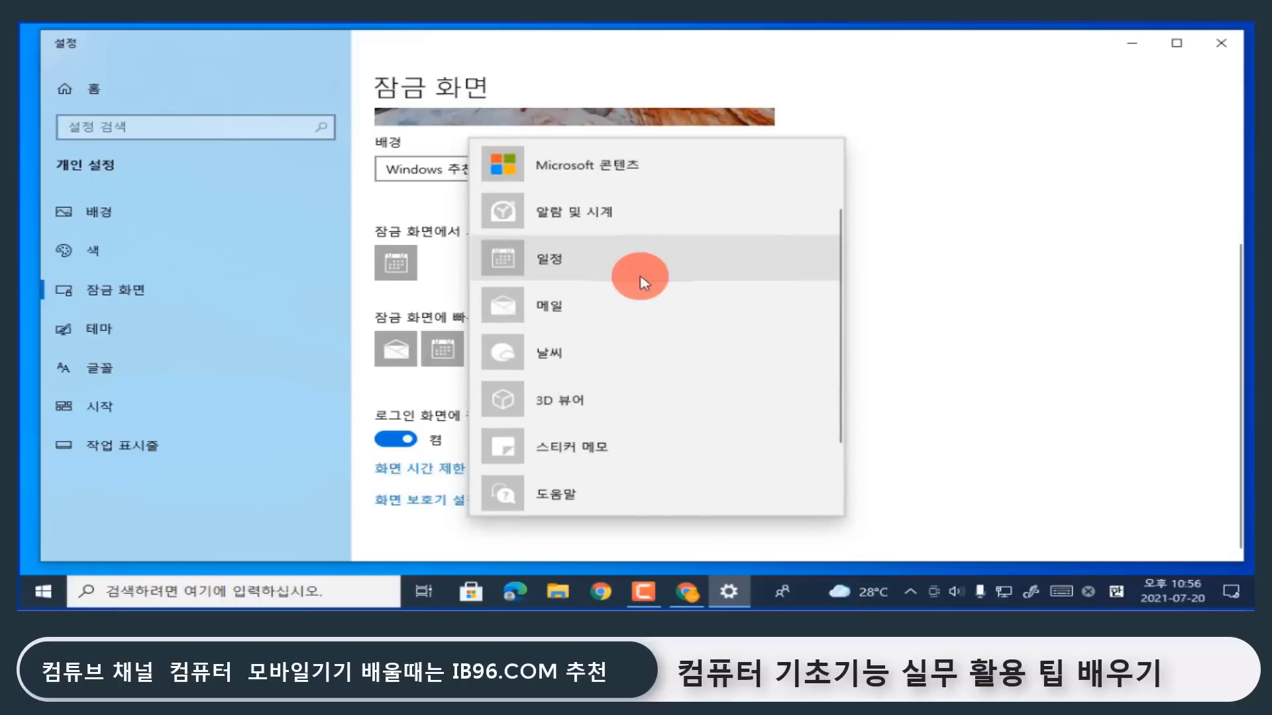
scroll(662, 295, up, 2)
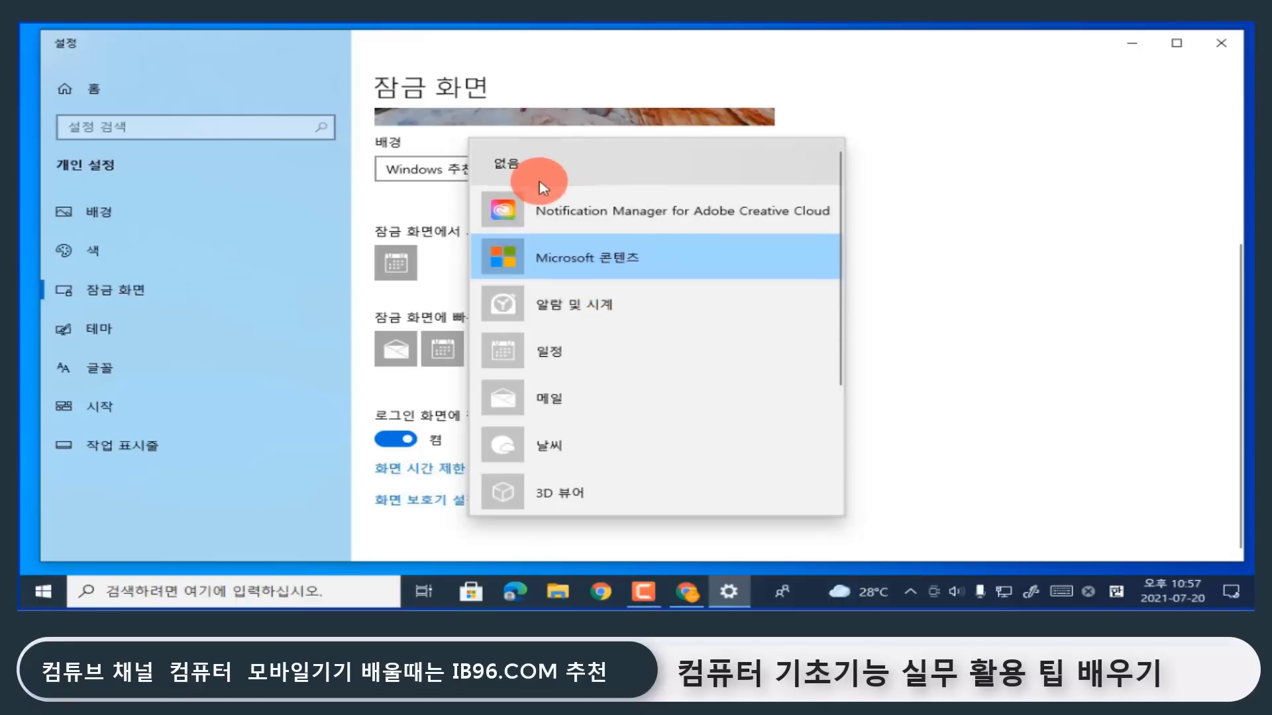
click(567, 159)
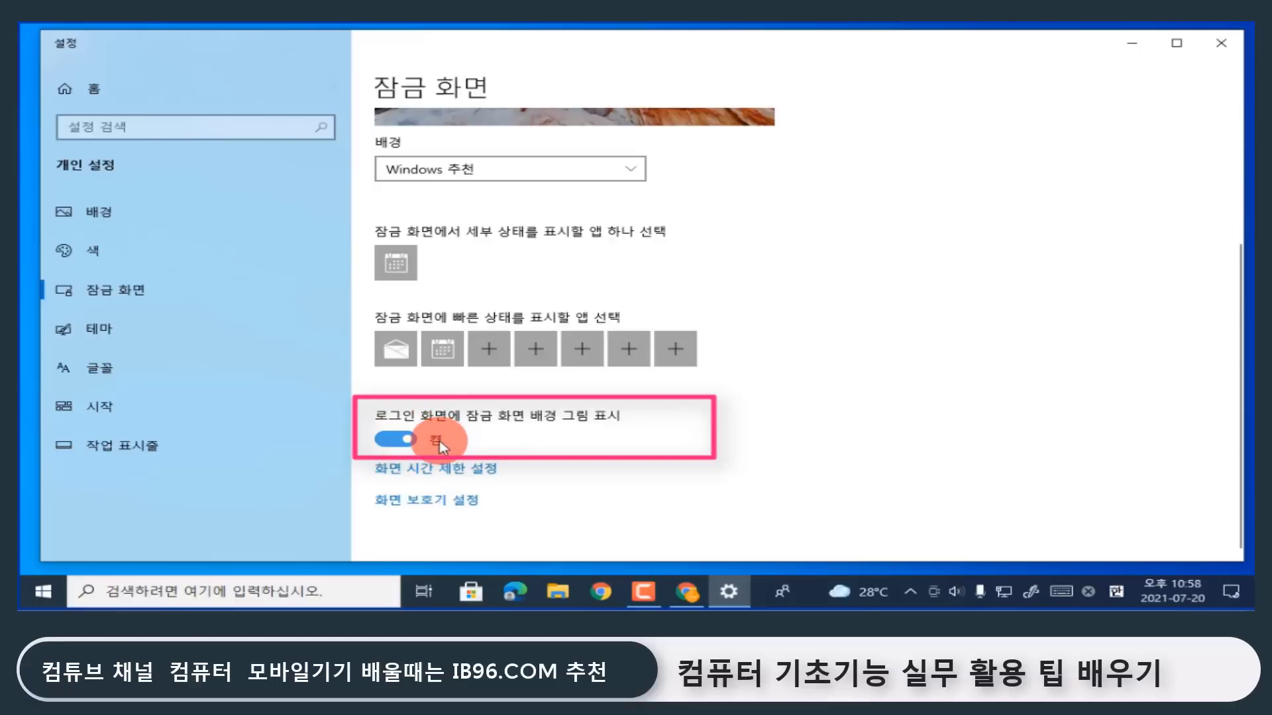
Turn off showing the lock screen background picture on the sign-in screen, and switch it back on.
click(388, 439)
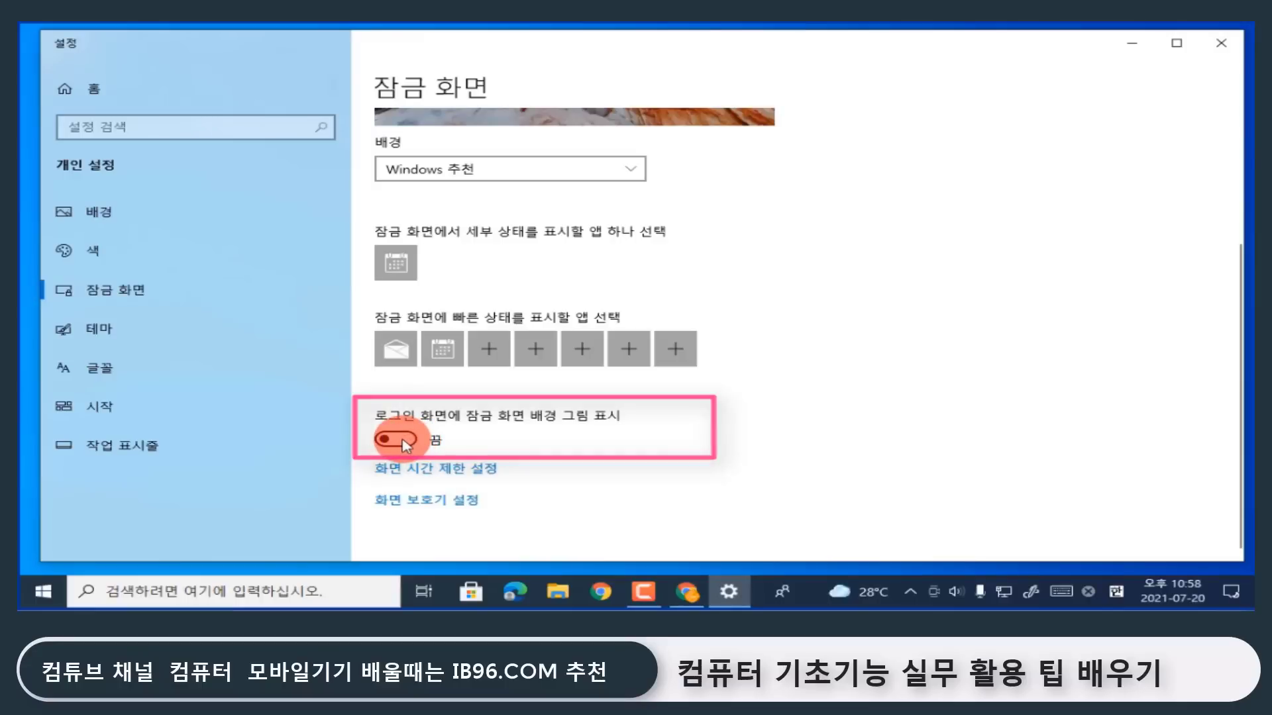
click(403, 441)
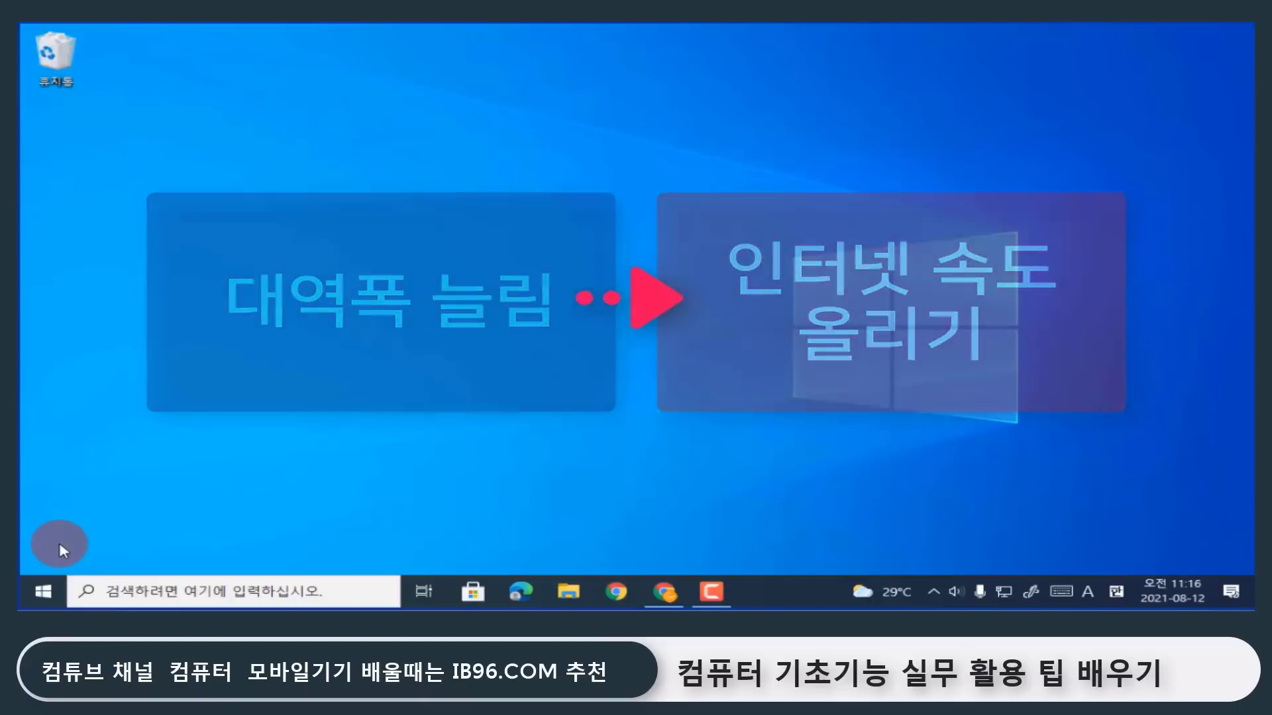
Open the Delivery Optimization page (전송 최적화) from the Windows Update advanced options under Update & Security (업데이트 및 보안).
click(42, 592)
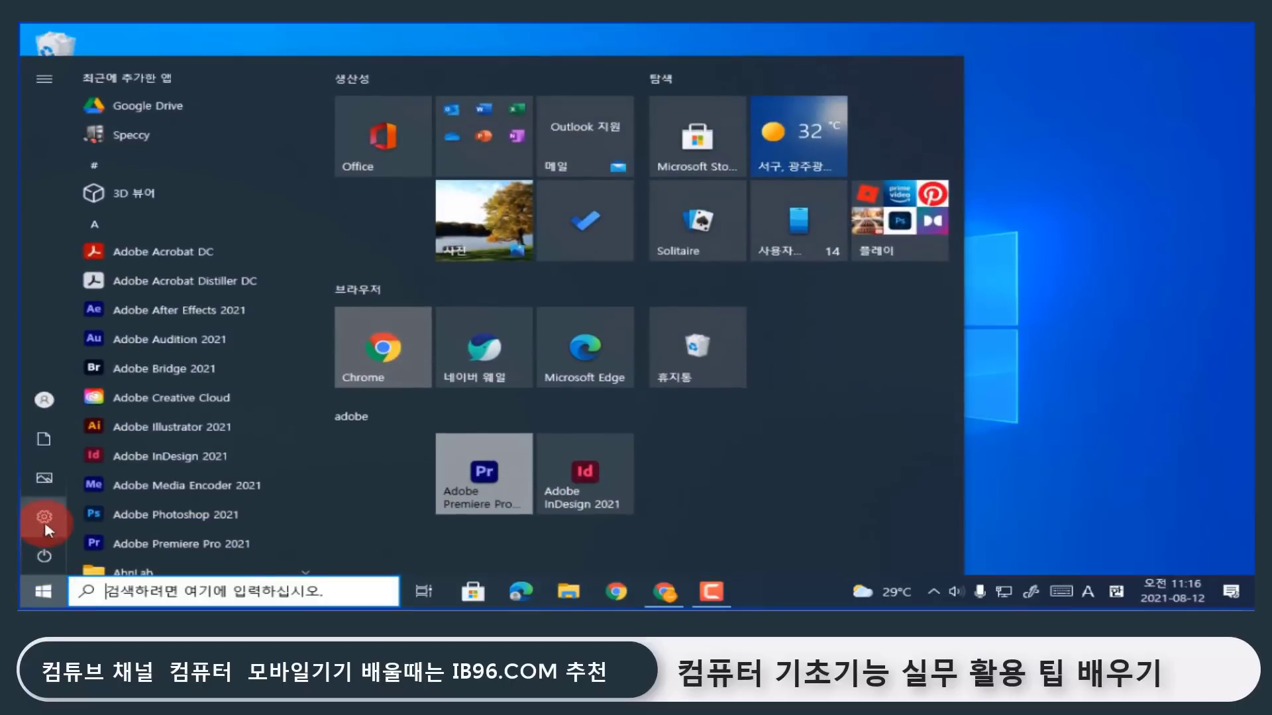
click(46, 522)
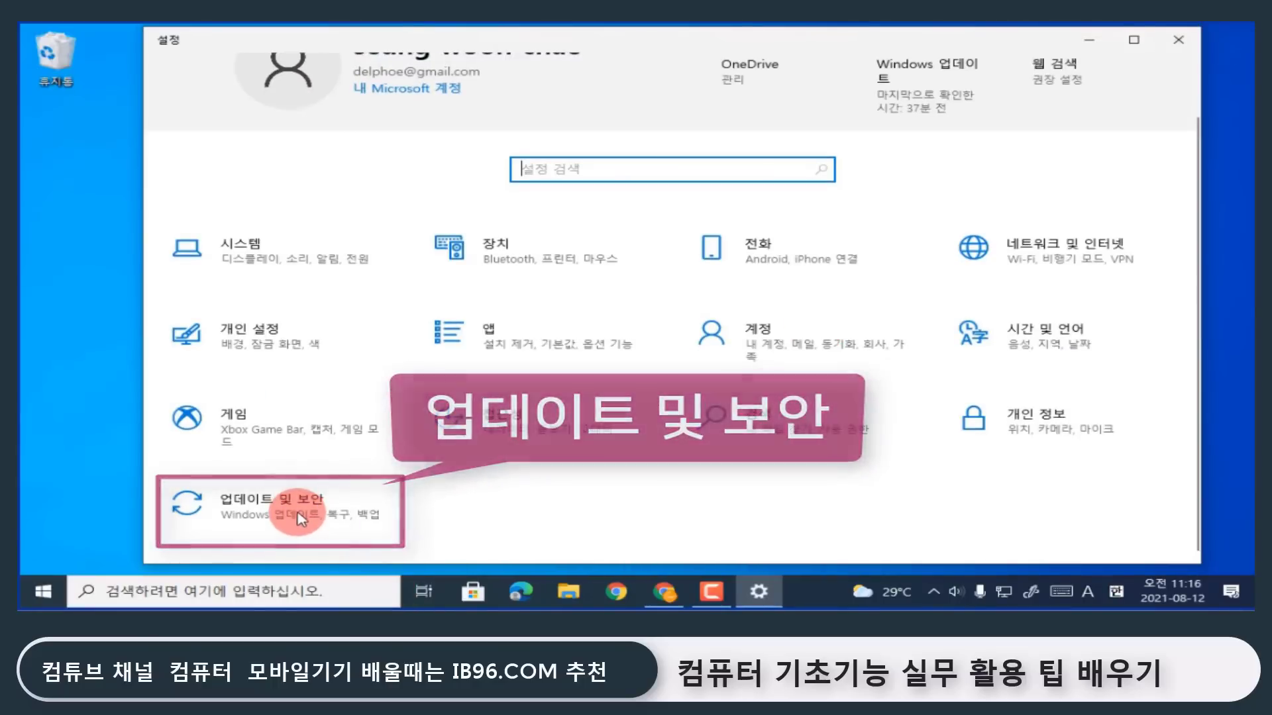
click(301, 516)
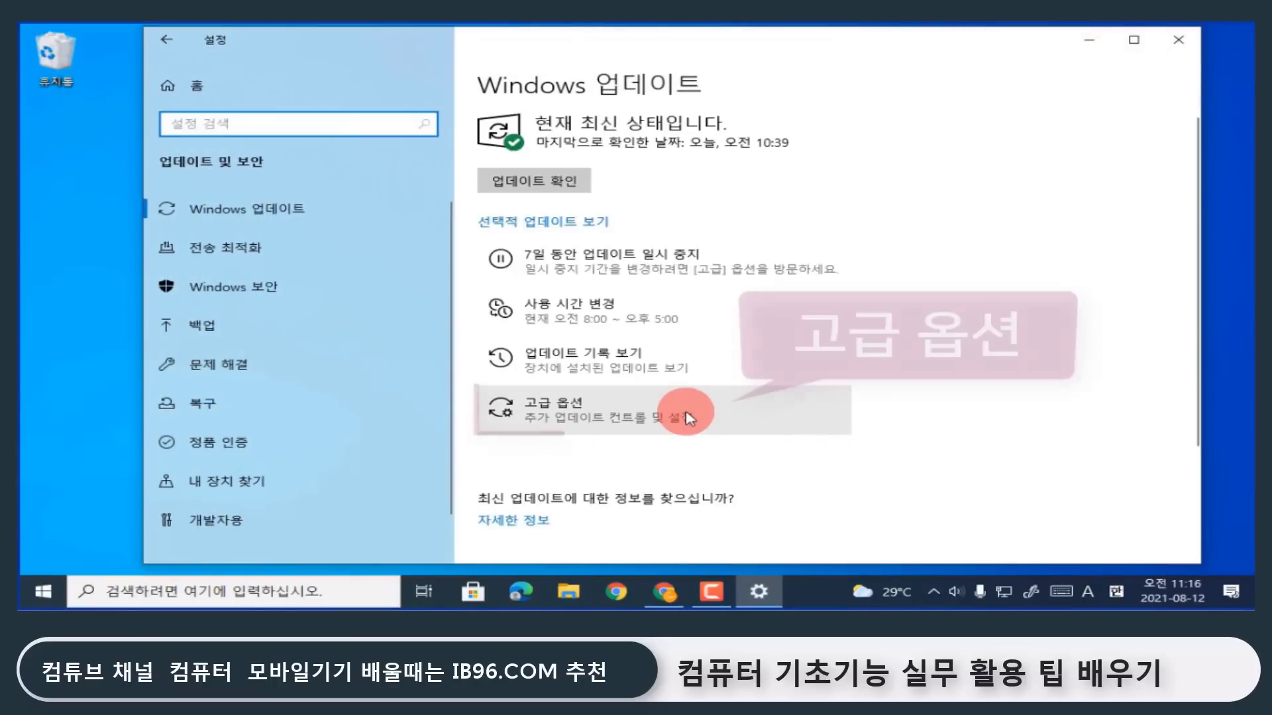
click(634, 416)
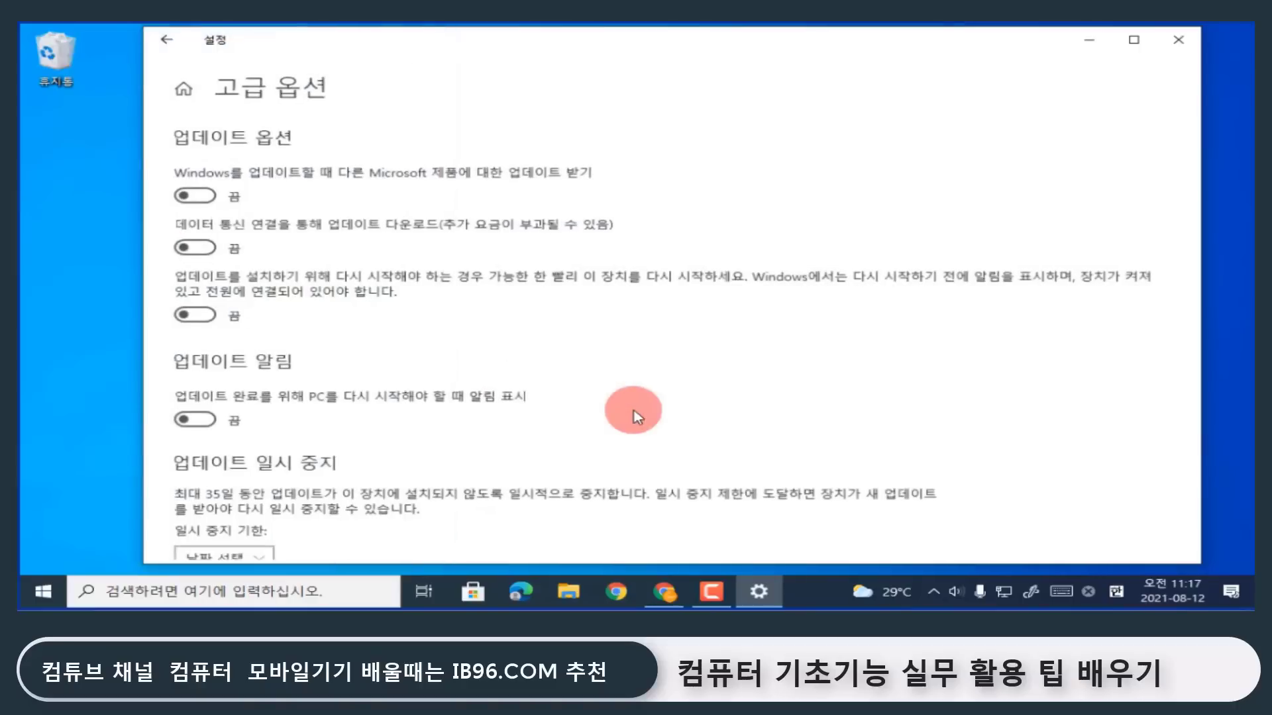
scroll(690, 420, down, 3)
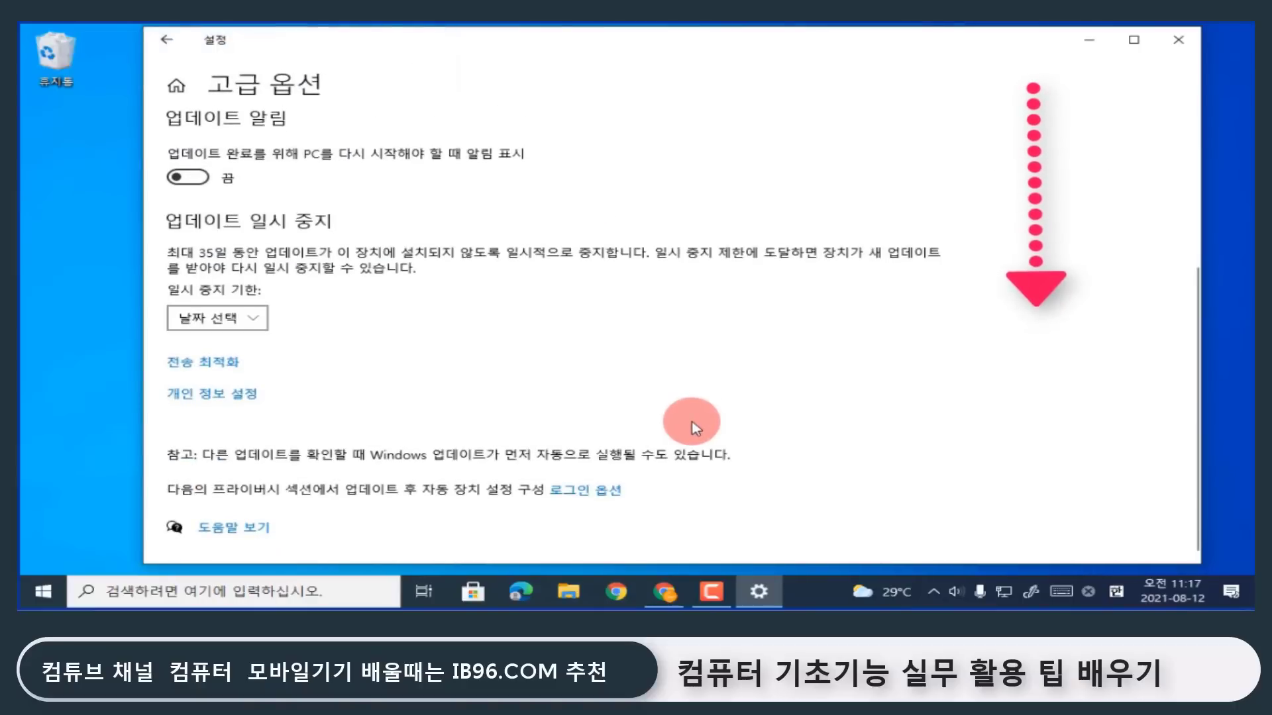
click(219, 363)
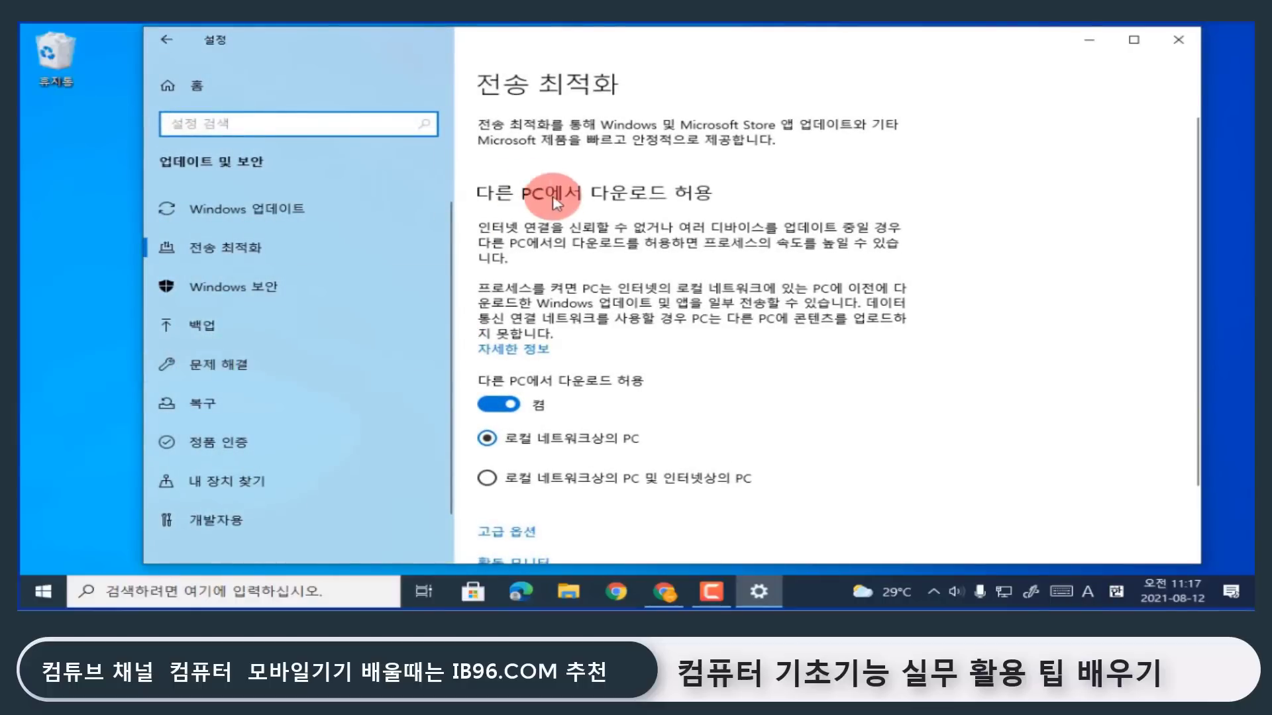
Open the Delivery Optimization advanced options (고급 옵션) and select absolute bandwidth (절대 대역폭) in the download settings.
scroll(585, 391, down, 2)
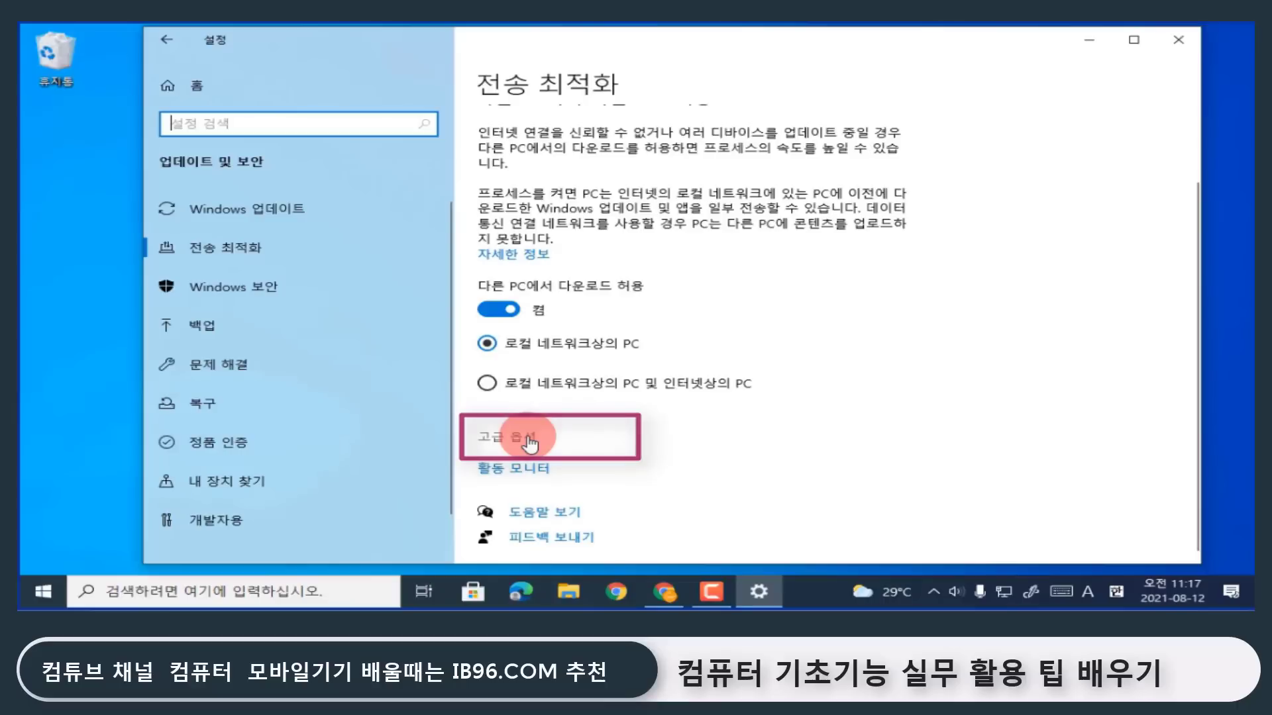
click(530, 443)
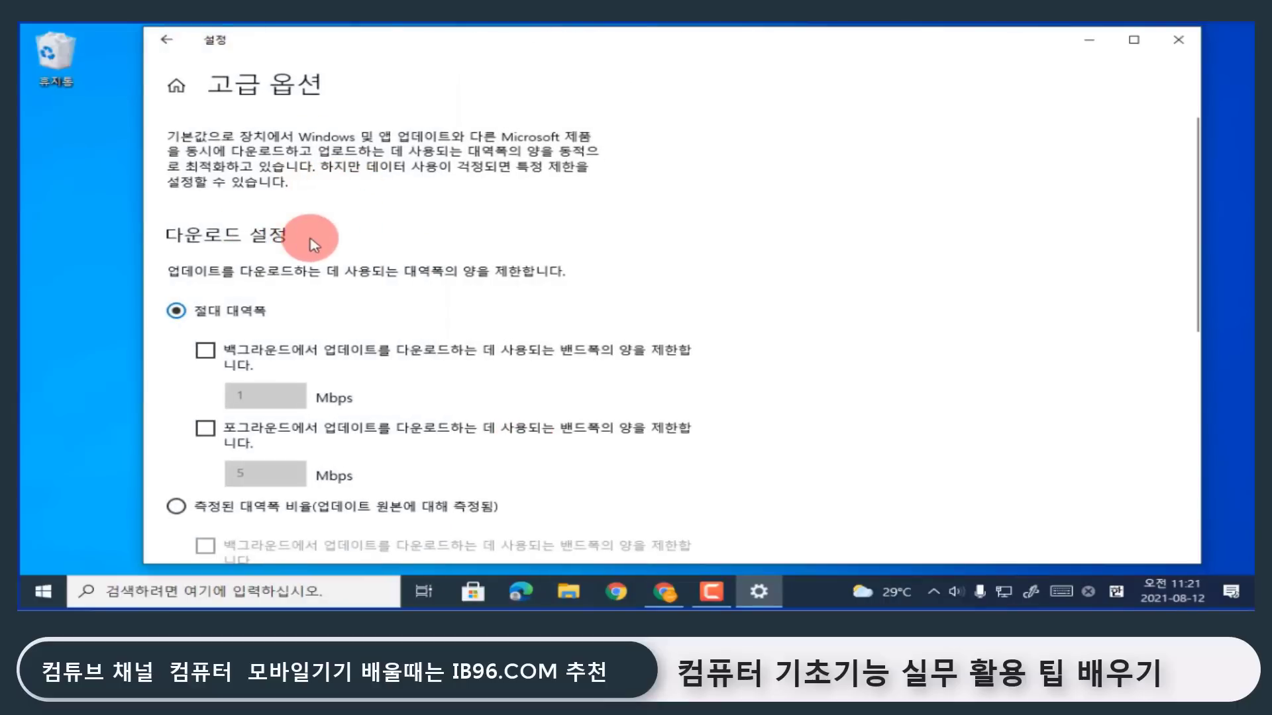
scroll(292, 238, down, 3)
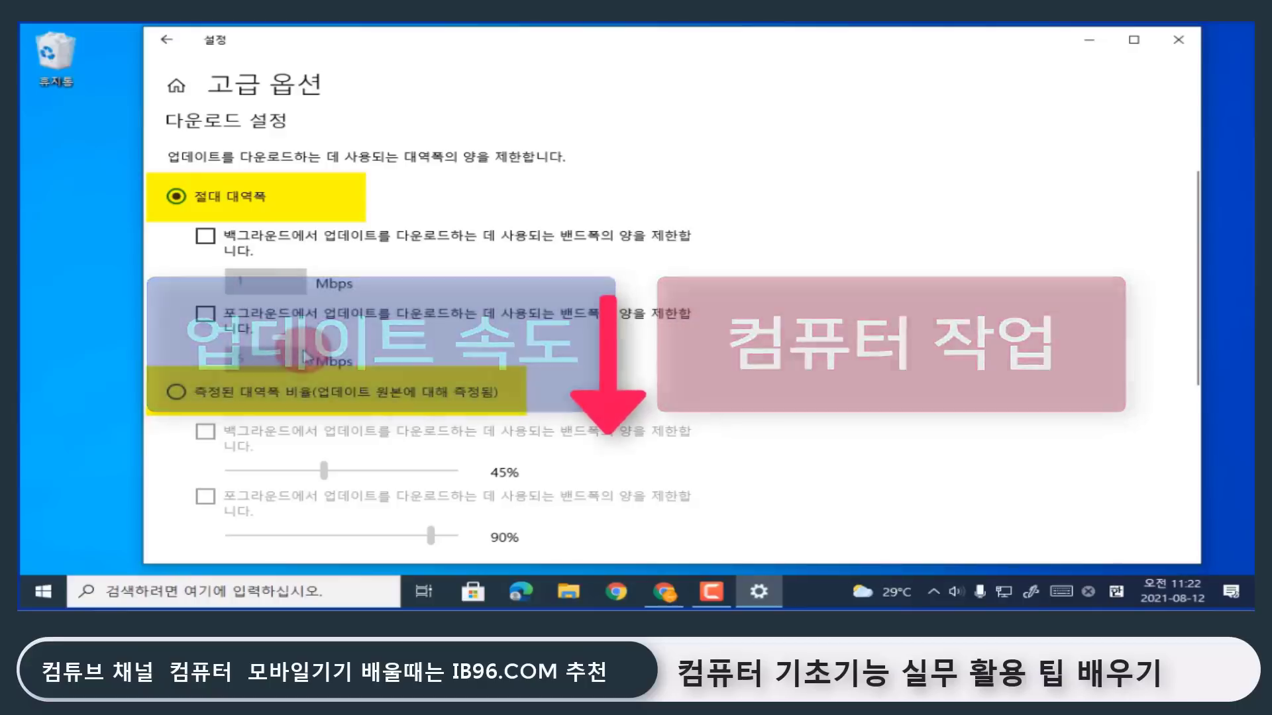
click(249, 204)
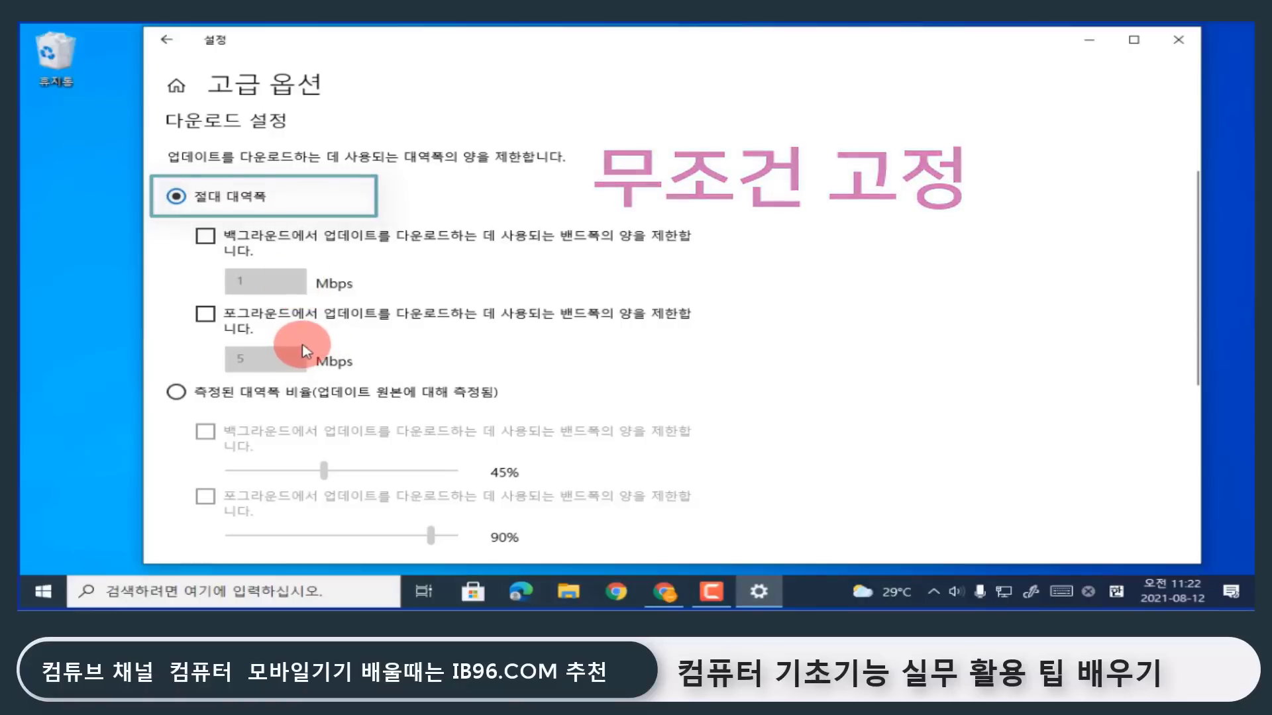
scroll(303, 346, down, 3)
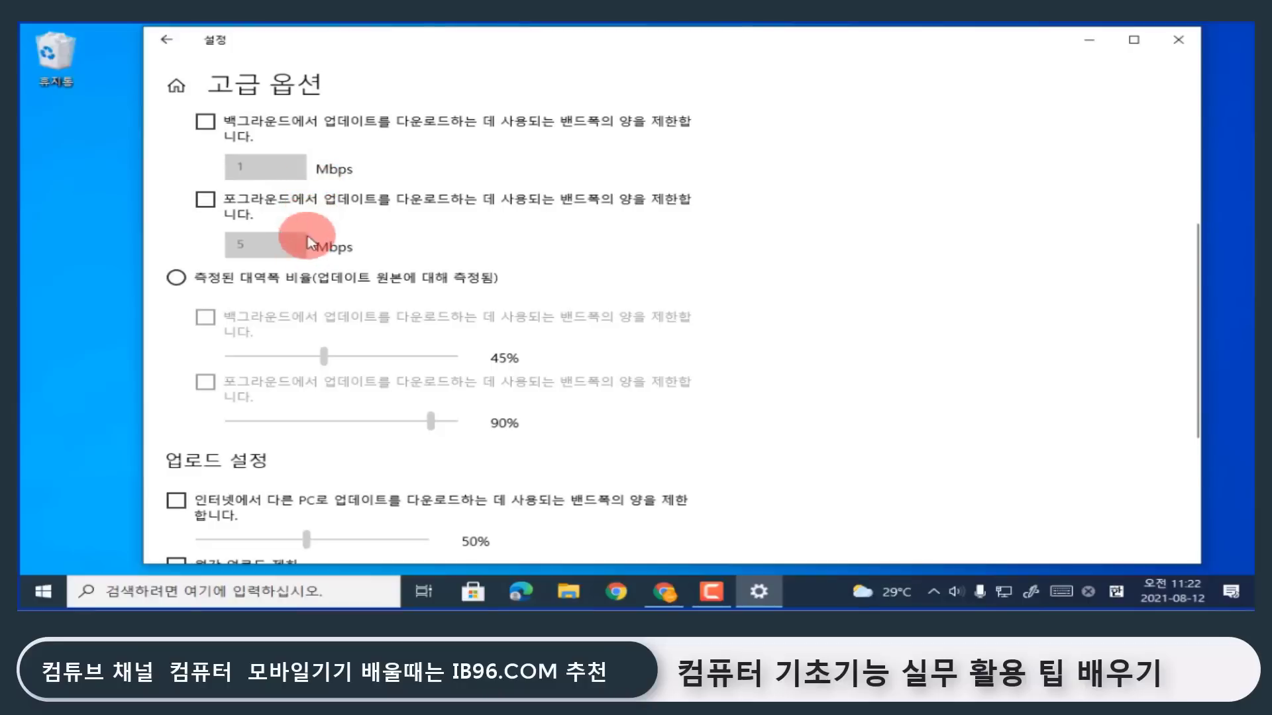
Switch the download limit to measured bandwidth percentage (측정된 대역폭 비율) and limit background update downloads to 10%.
click(176, 278)
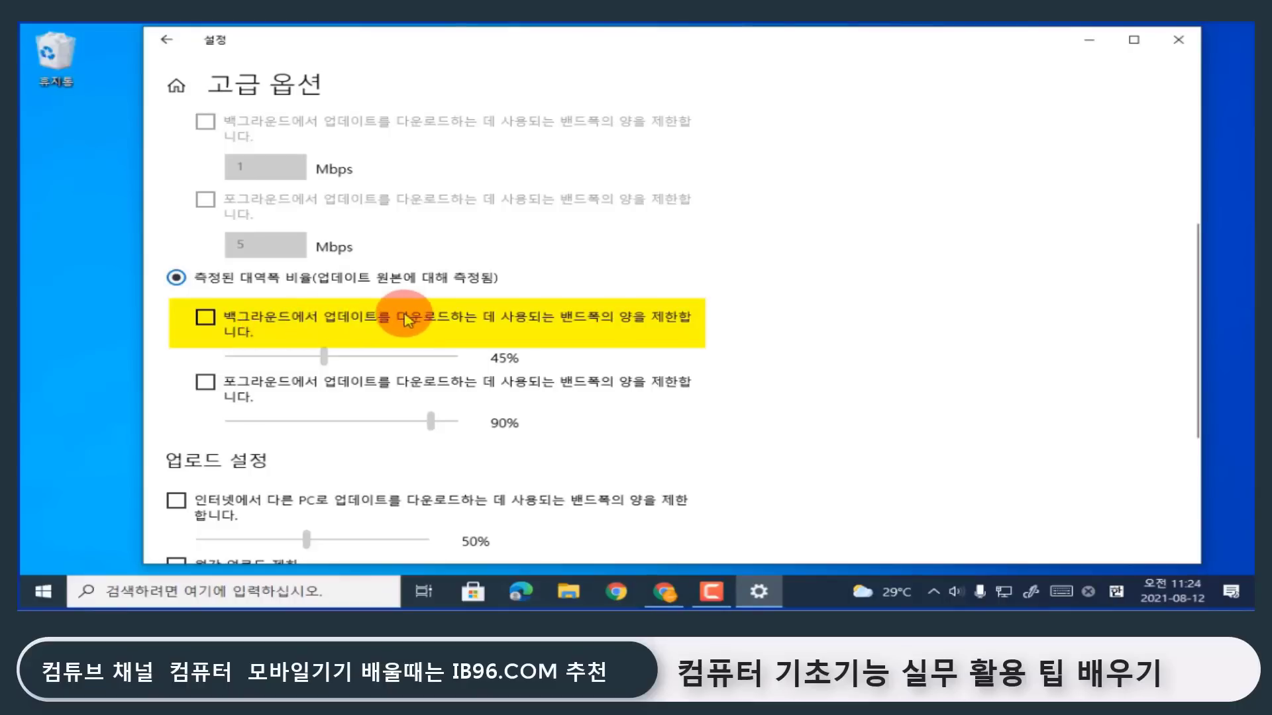
click(205, 321)
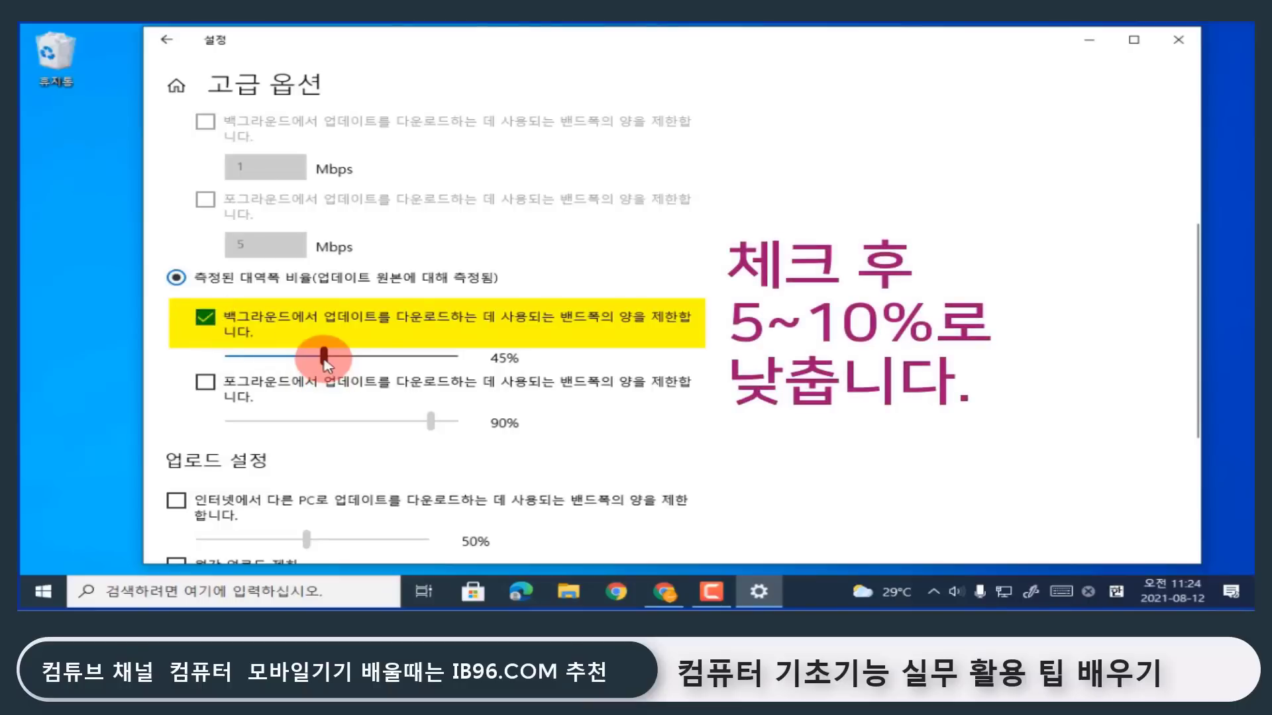
drag(325, 362, 244, 366)
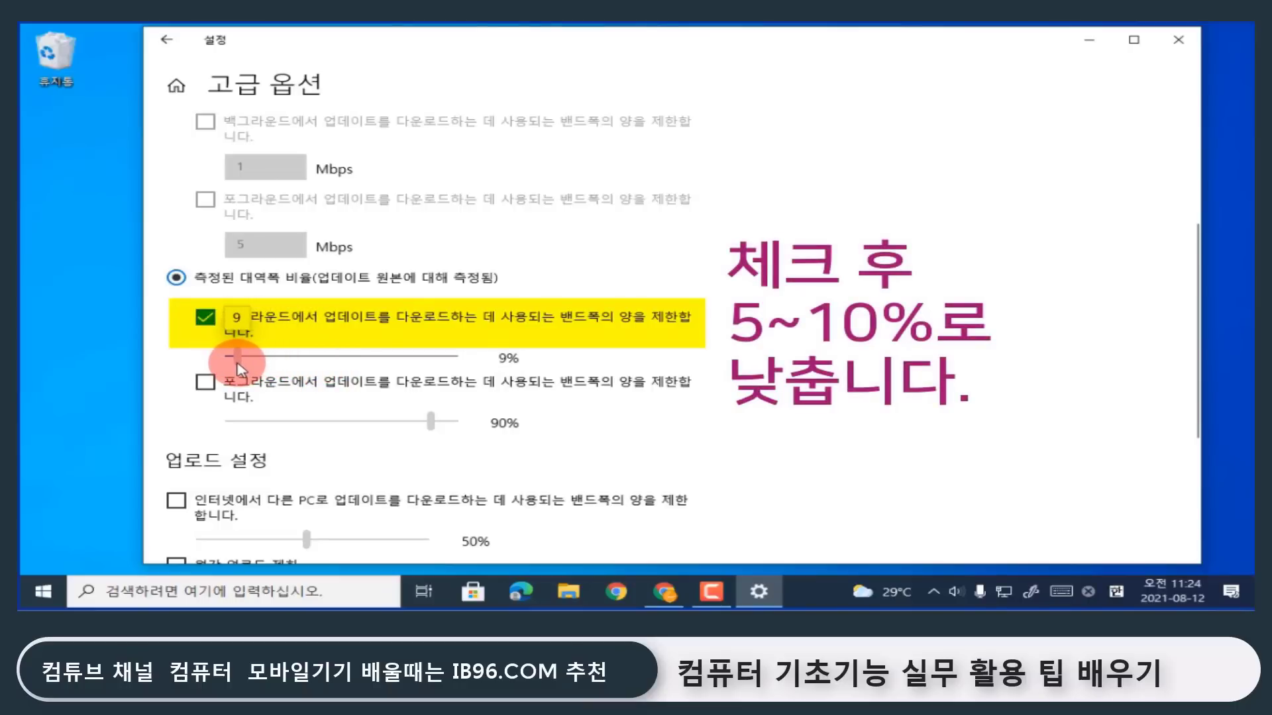
drag(238, 368, 239, 366)
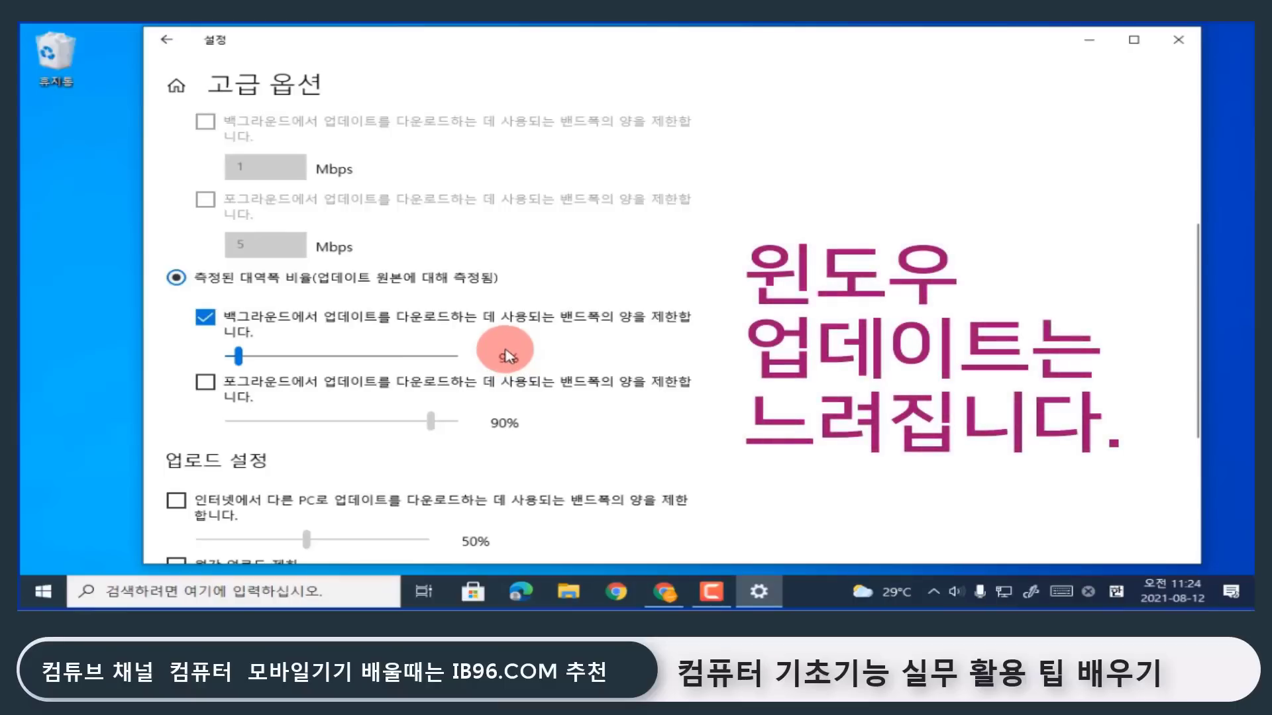
drag(237, 357, 240, 358)
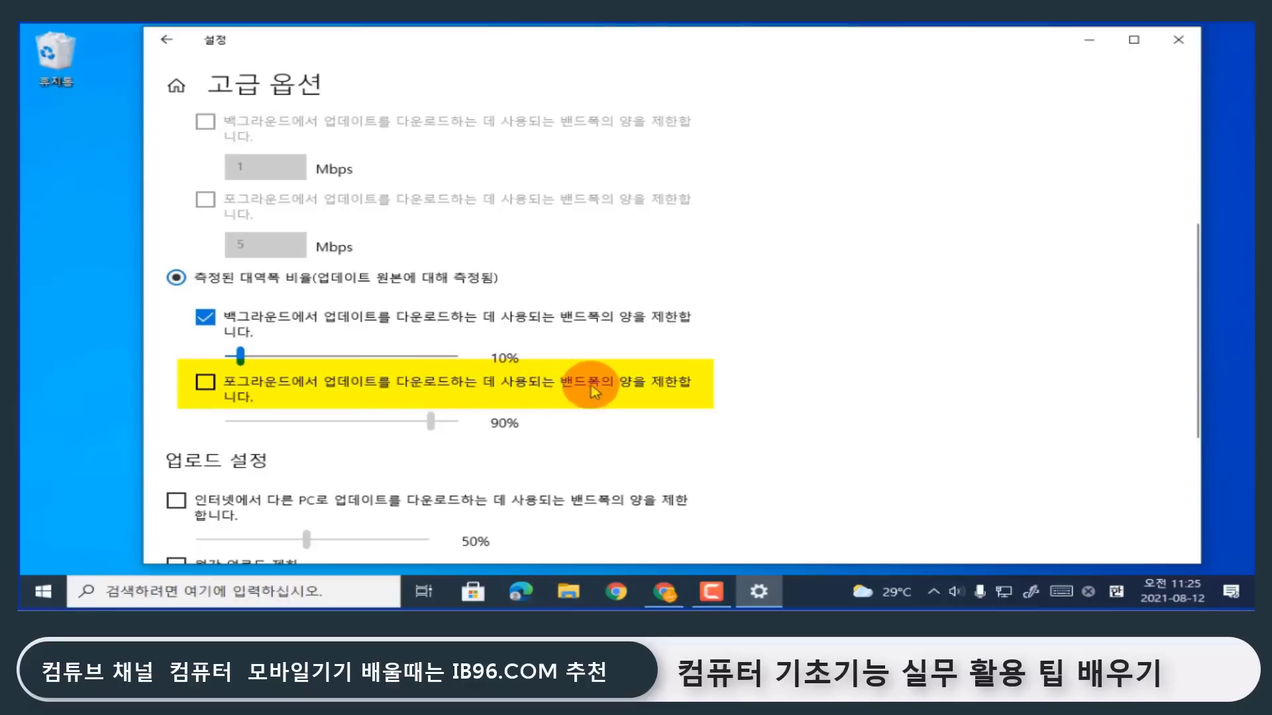
Limit the bandwidth for foreground update downloads (포그라운드) to 86% under the measured bandwidth percentage.
click(205, 382)
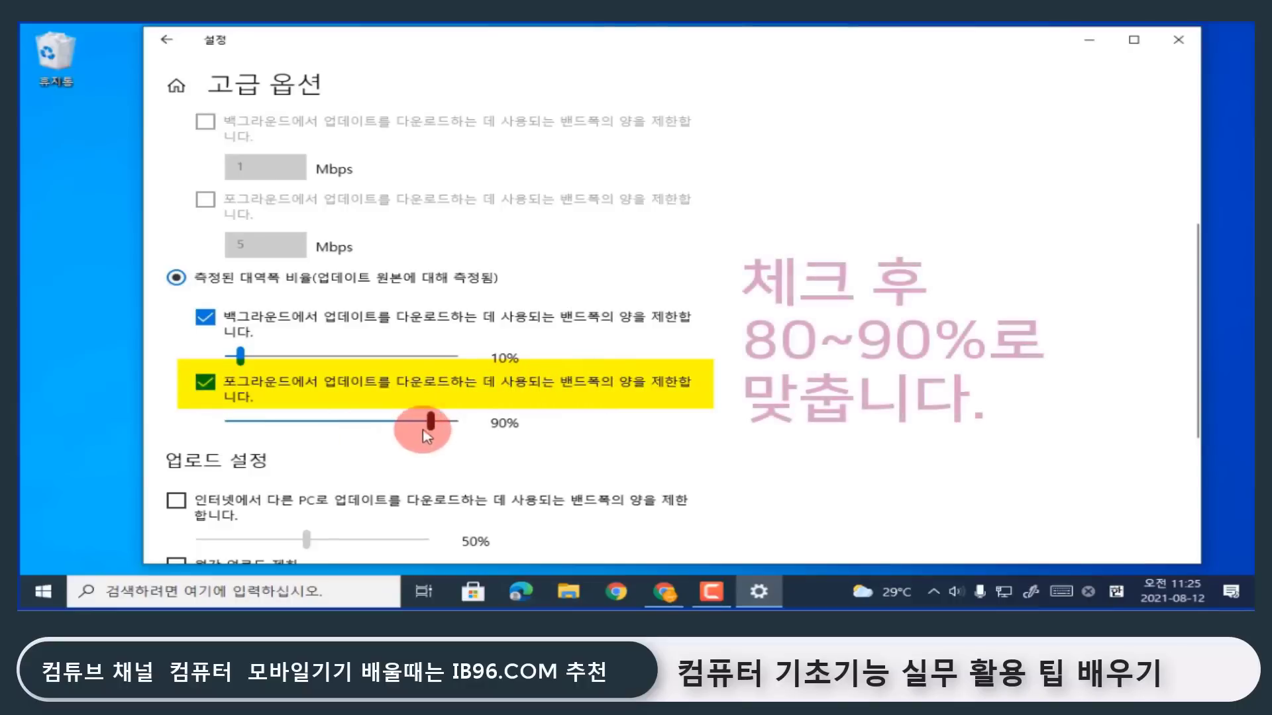
mouse_move(429, 421)
mouse_down()
mouse_move(416, 421)
mouse_move(428, 420)
mouse_up()
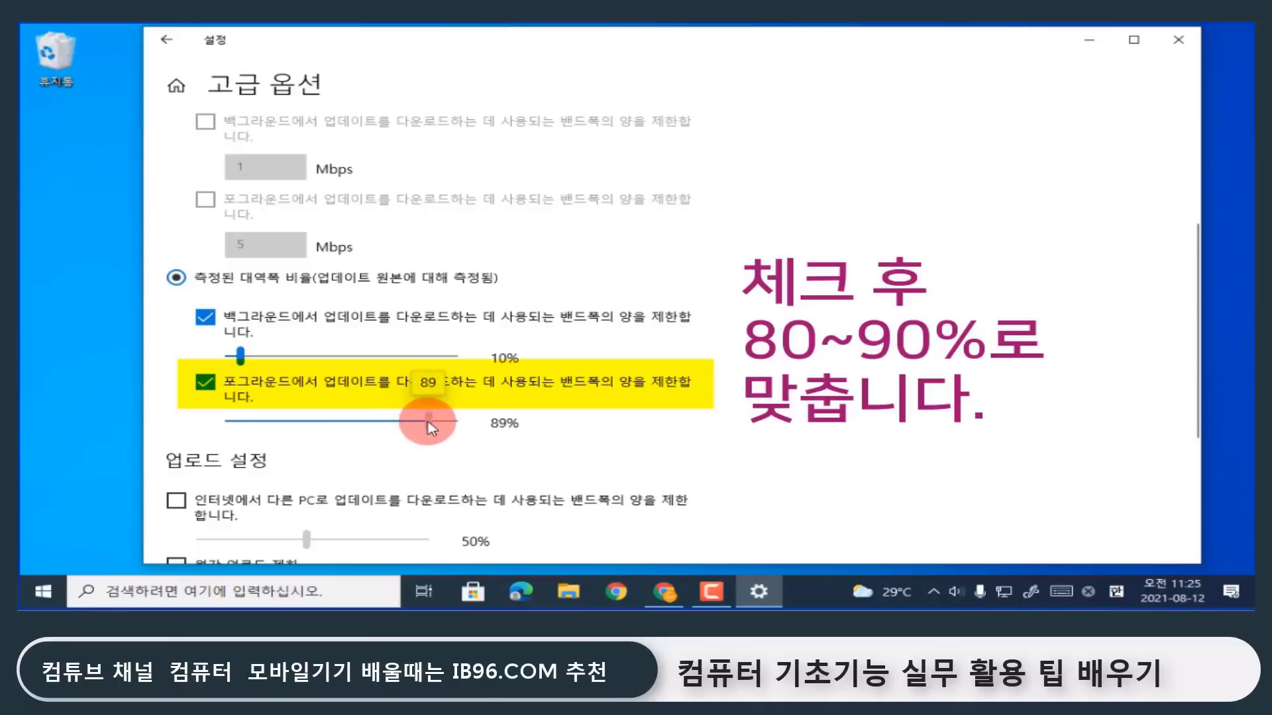
drag(426, 424, 426, 422)
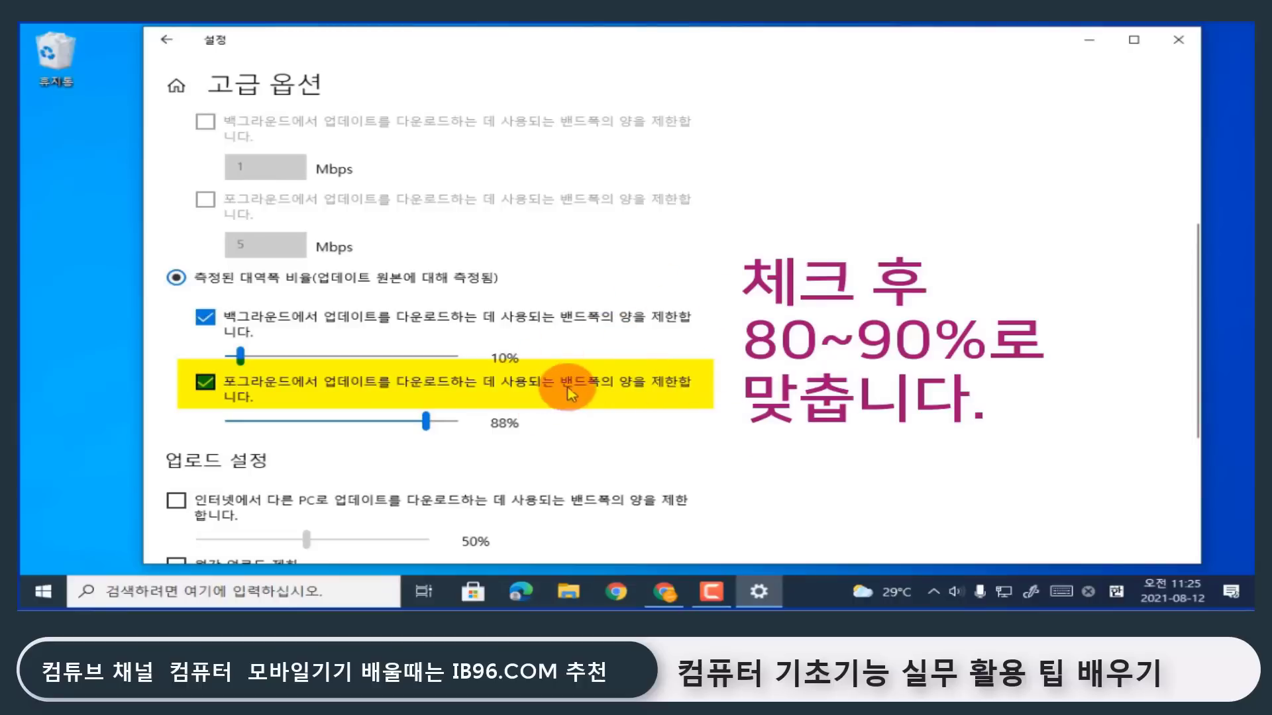
click(426, 422)
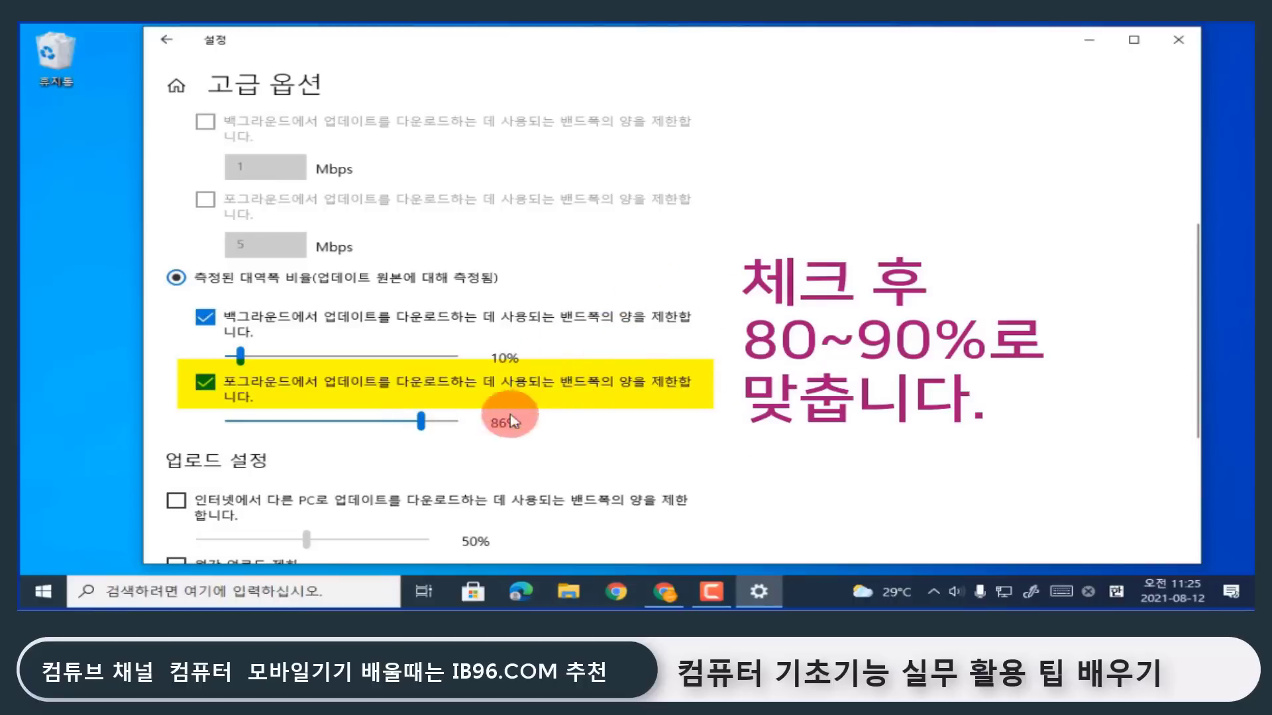
Return to the Delivery Optimization page (전송 최적화) and examine the download and upload statistics in the activity monitor (활동 모니터).
scroll(479, 270, up, 3)
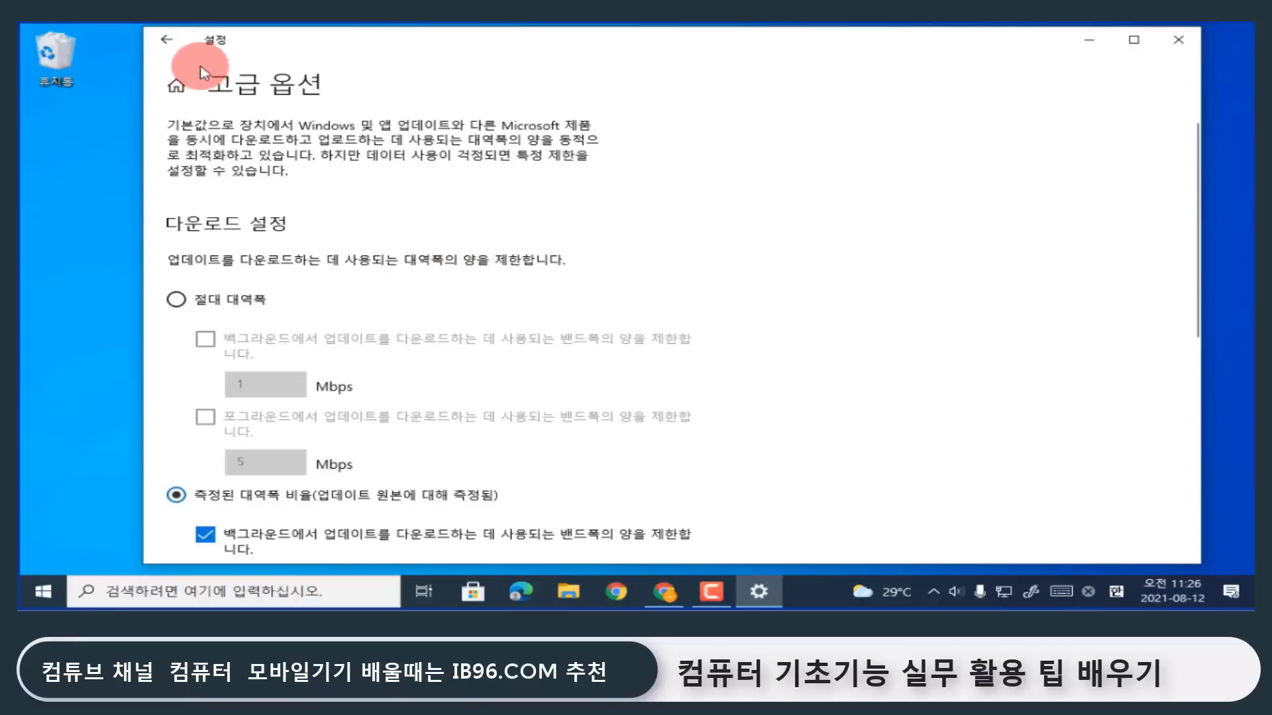
click(169, 41)
scroll(530, 231, down, 3)
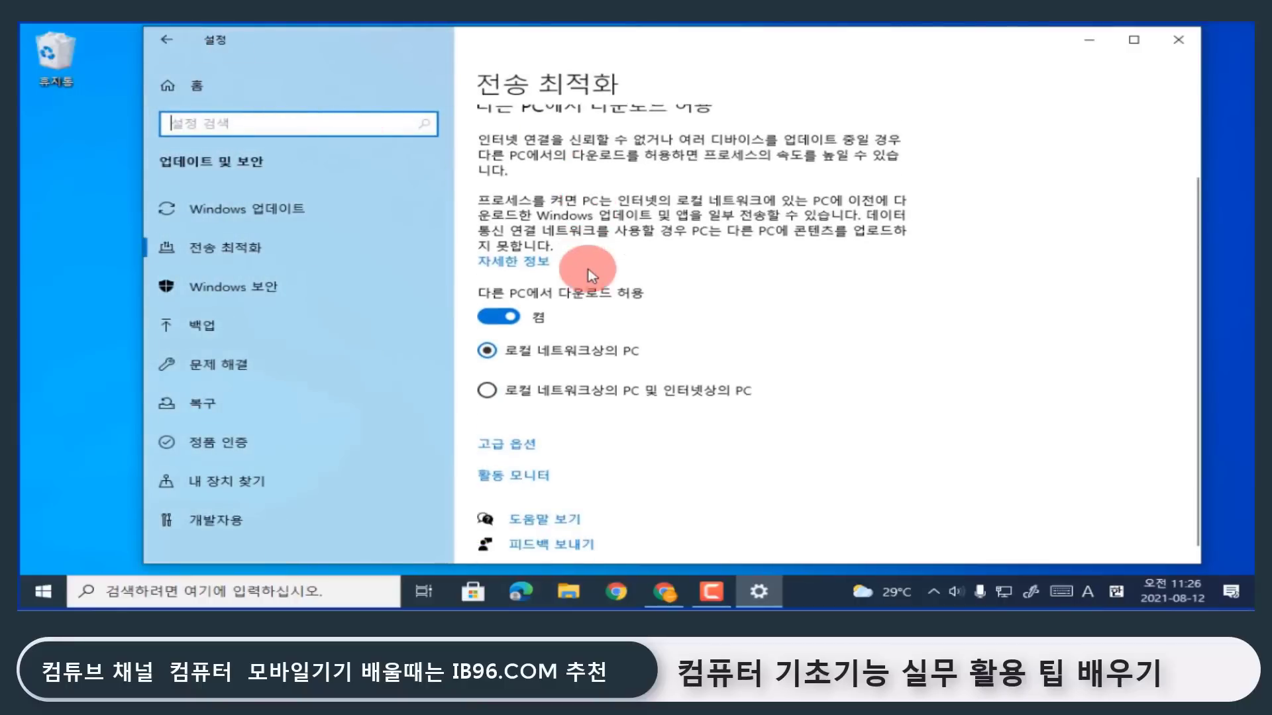
click(533, 471)
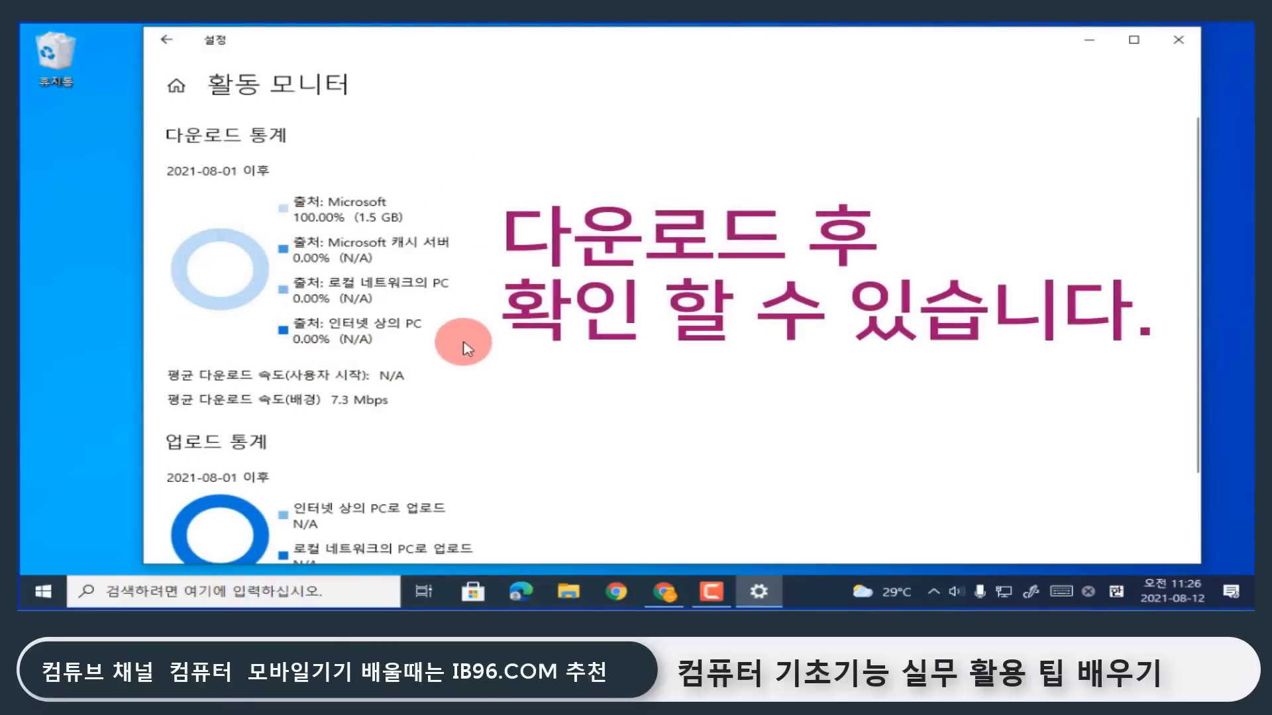
scroll(464, 345, down, 2)
scroll(460, 341, up, 2)
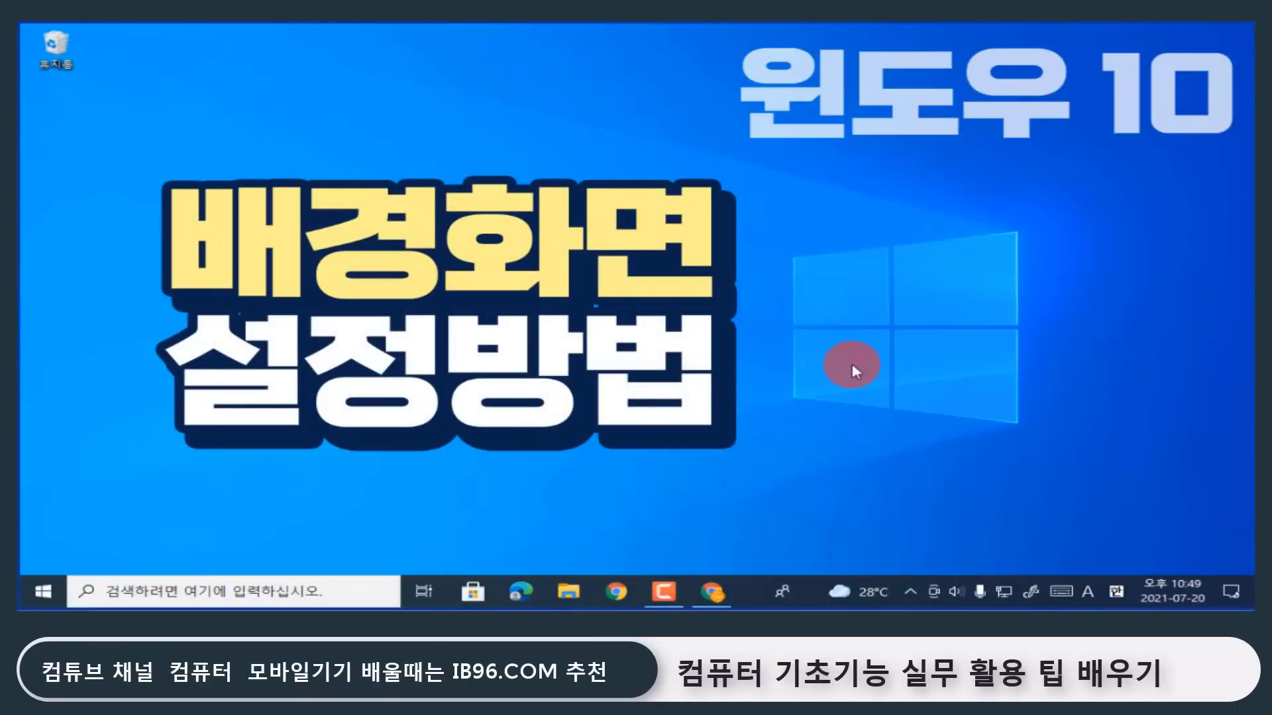
Open the desktop's personalization settings (개인 설정) and set the background type to picture (사진).
right_click(743, 324)
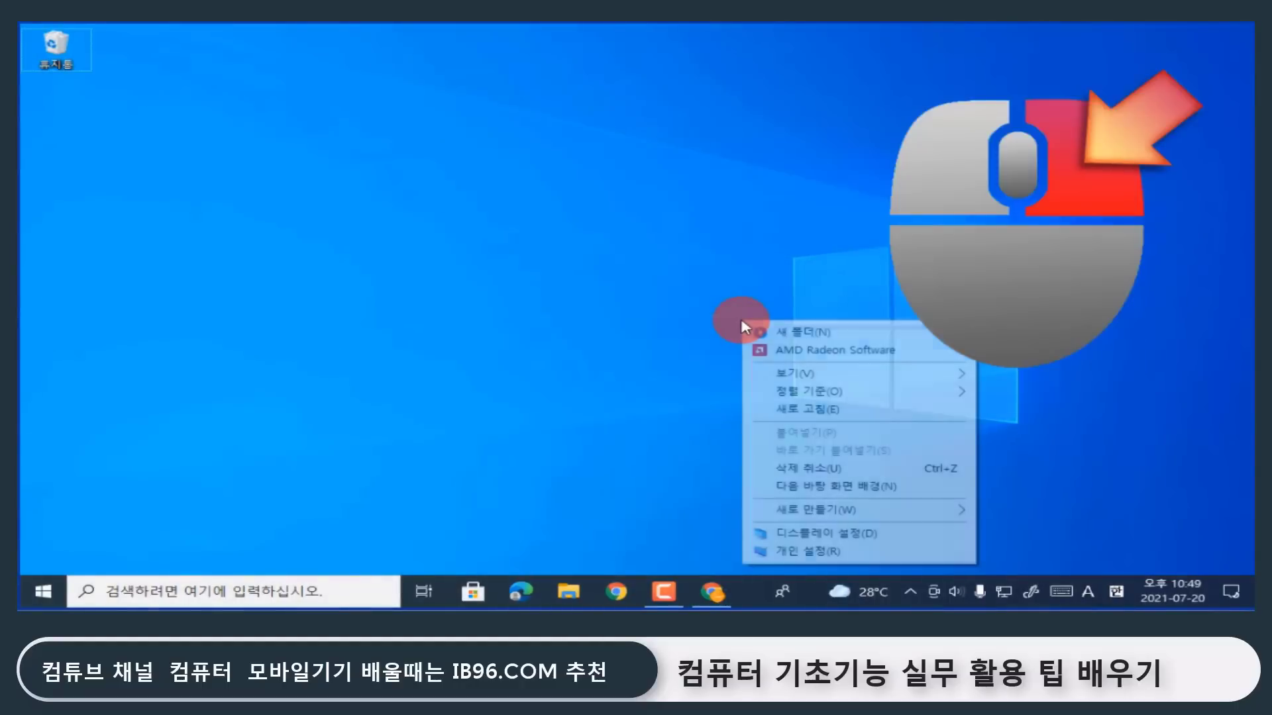
click(844, 560)
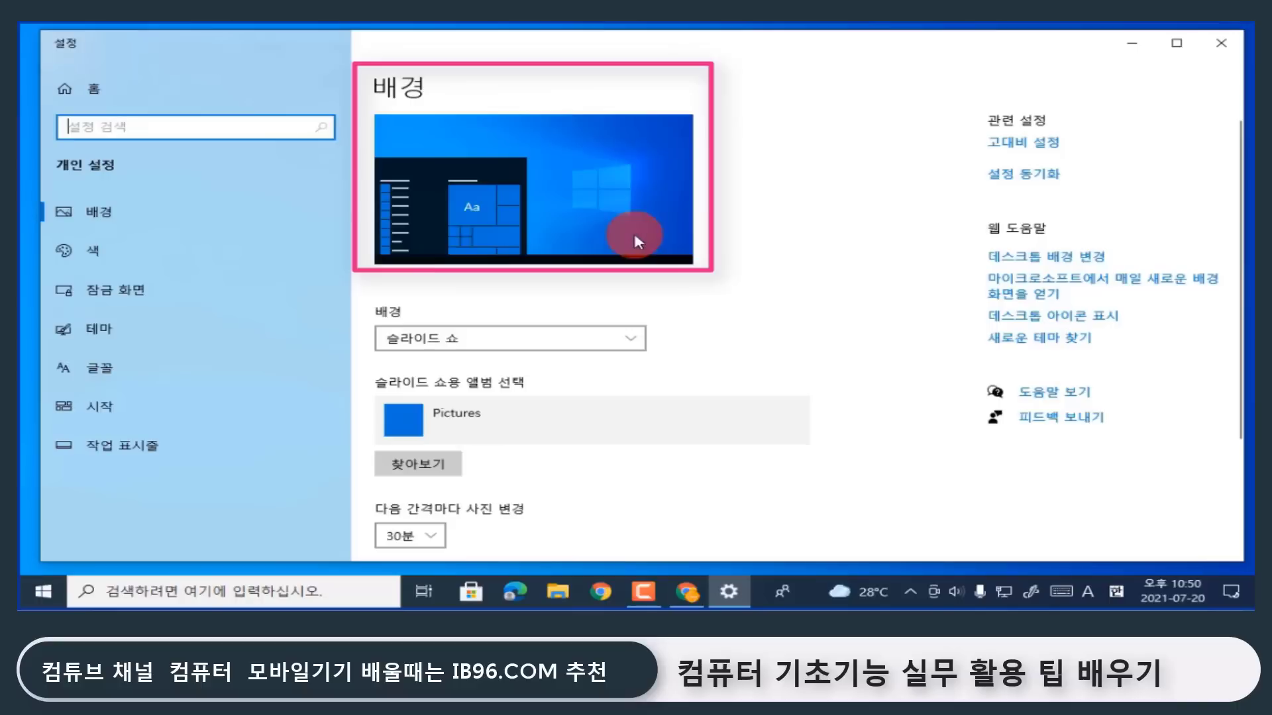
click(582, 337)
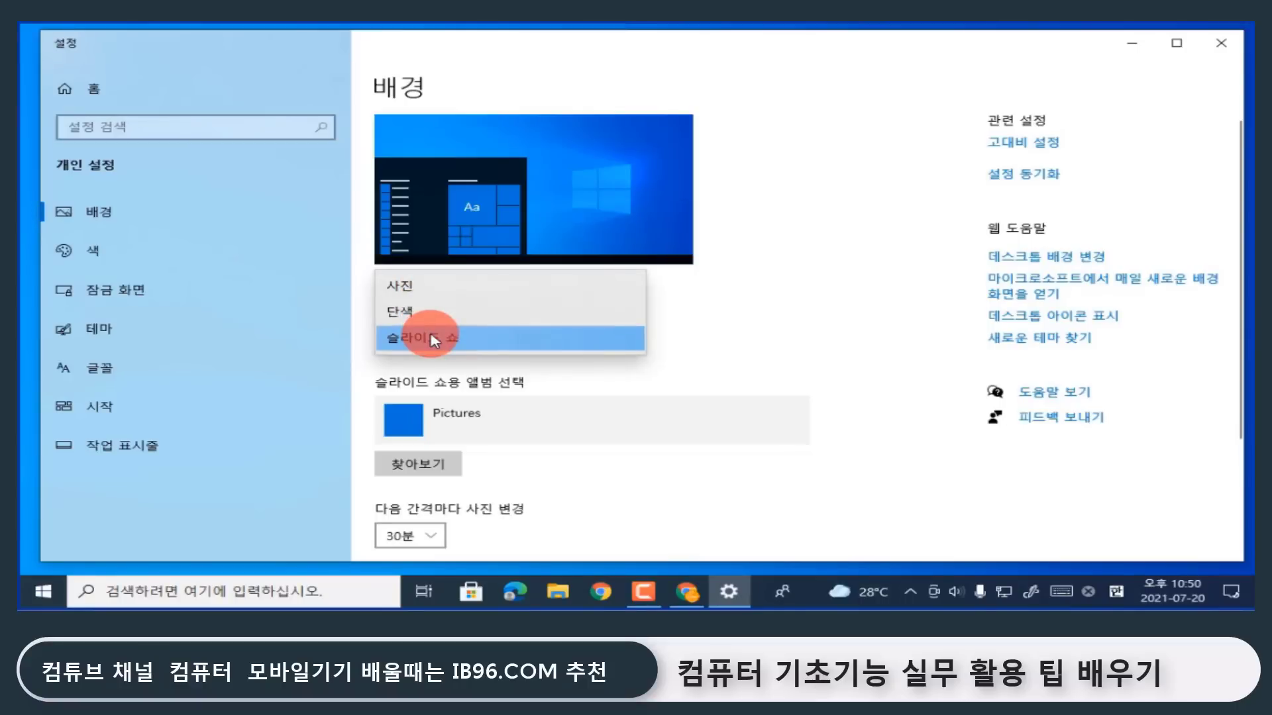
click(437, 285)
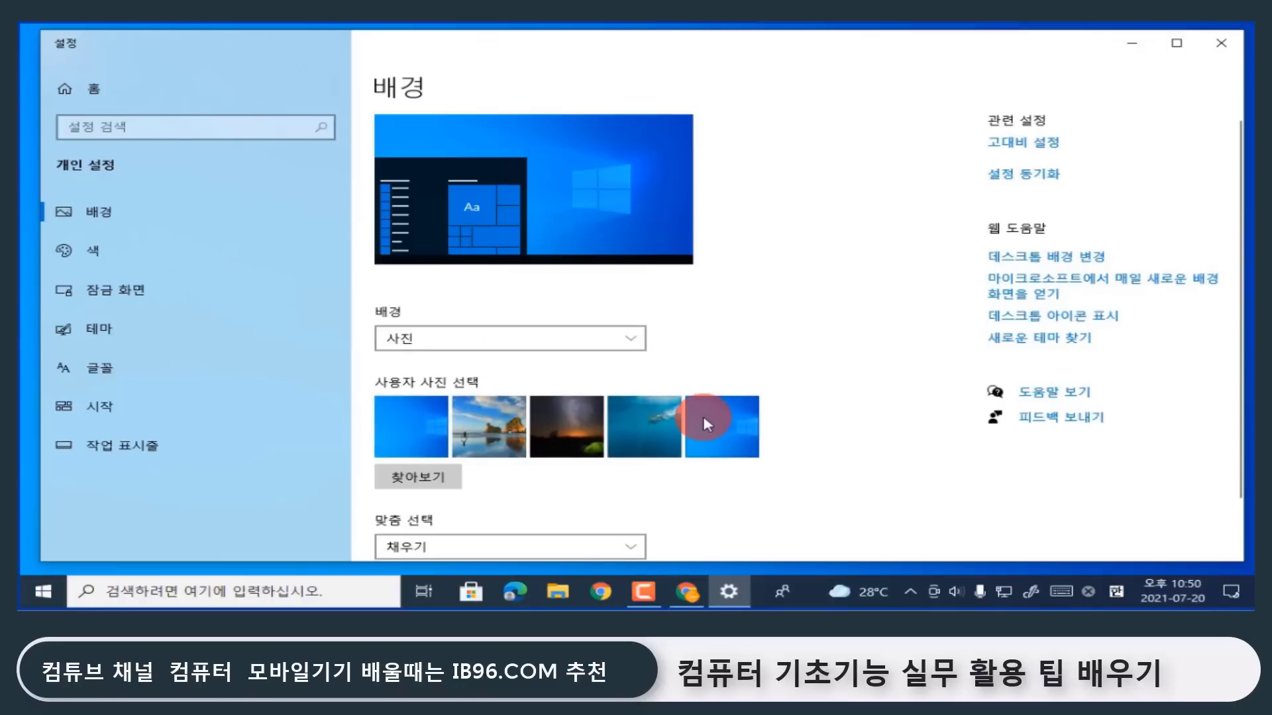
Set photo 20190509_151658 from the 사진 folder on the desktop as the background and check it on the bare desktop.
click(448, 479)
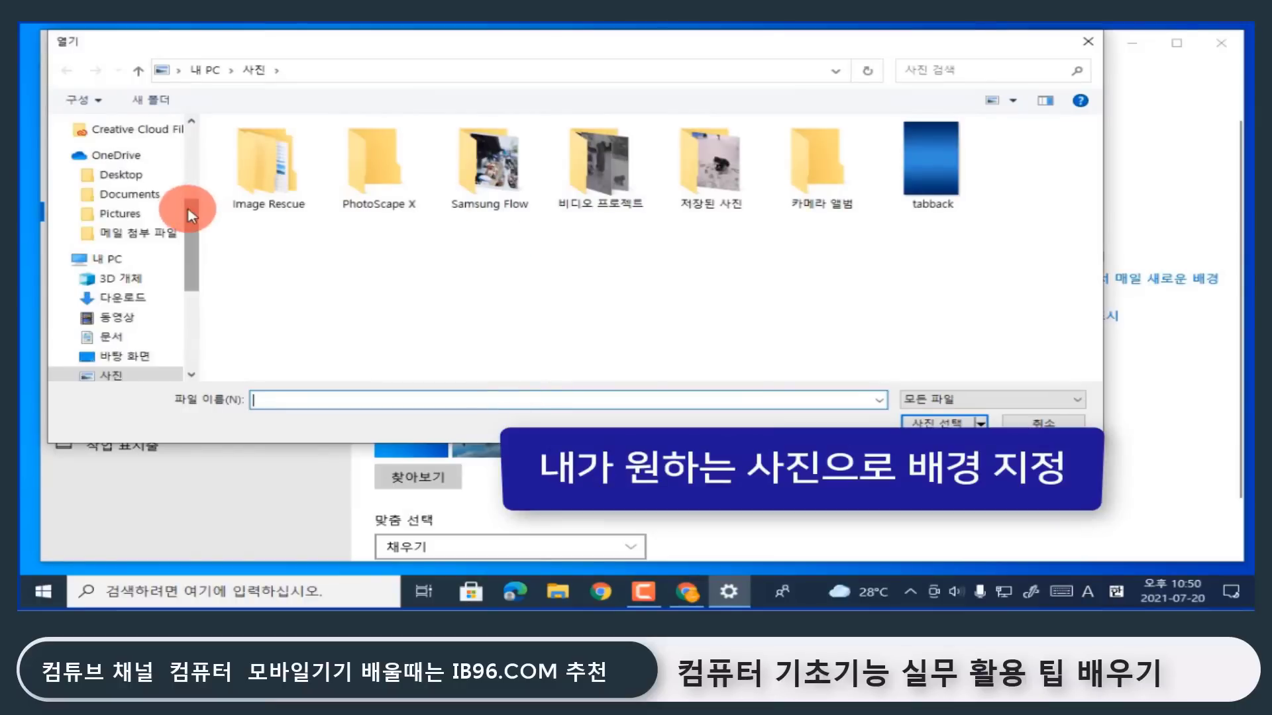
click(142, 356)
double_click(245, 194)
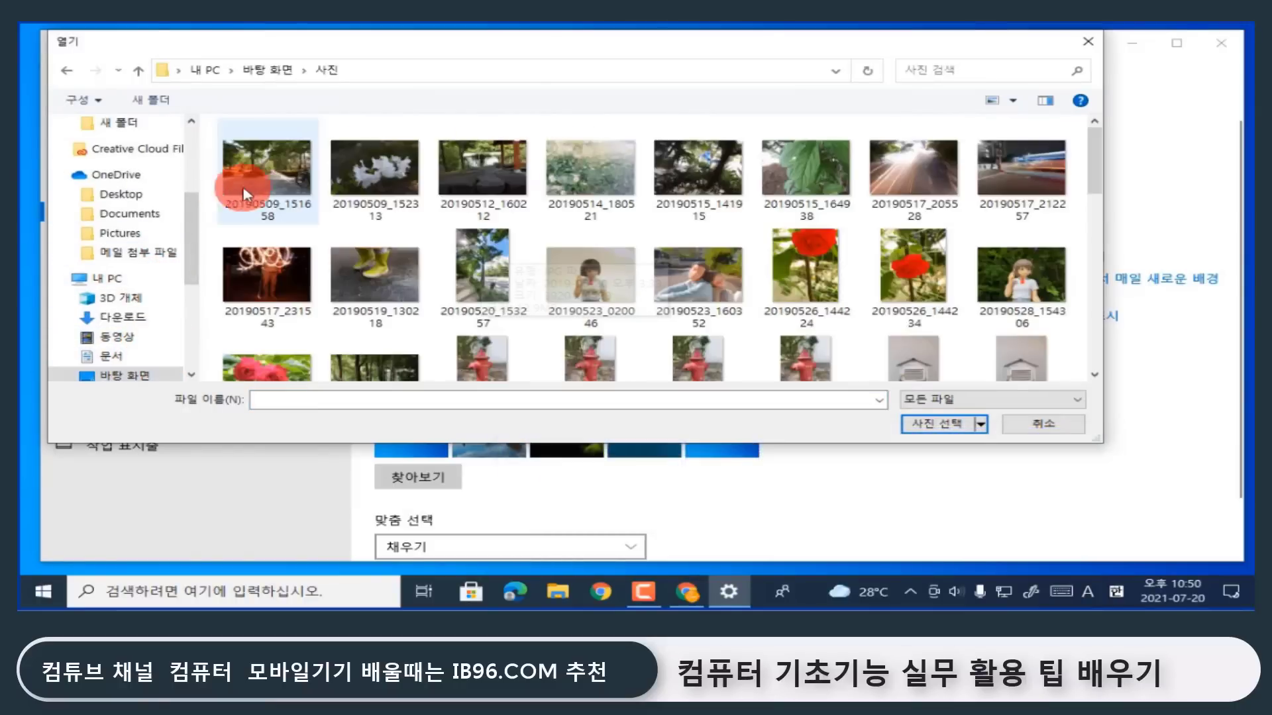
click(245, 194)
click(937, 423)
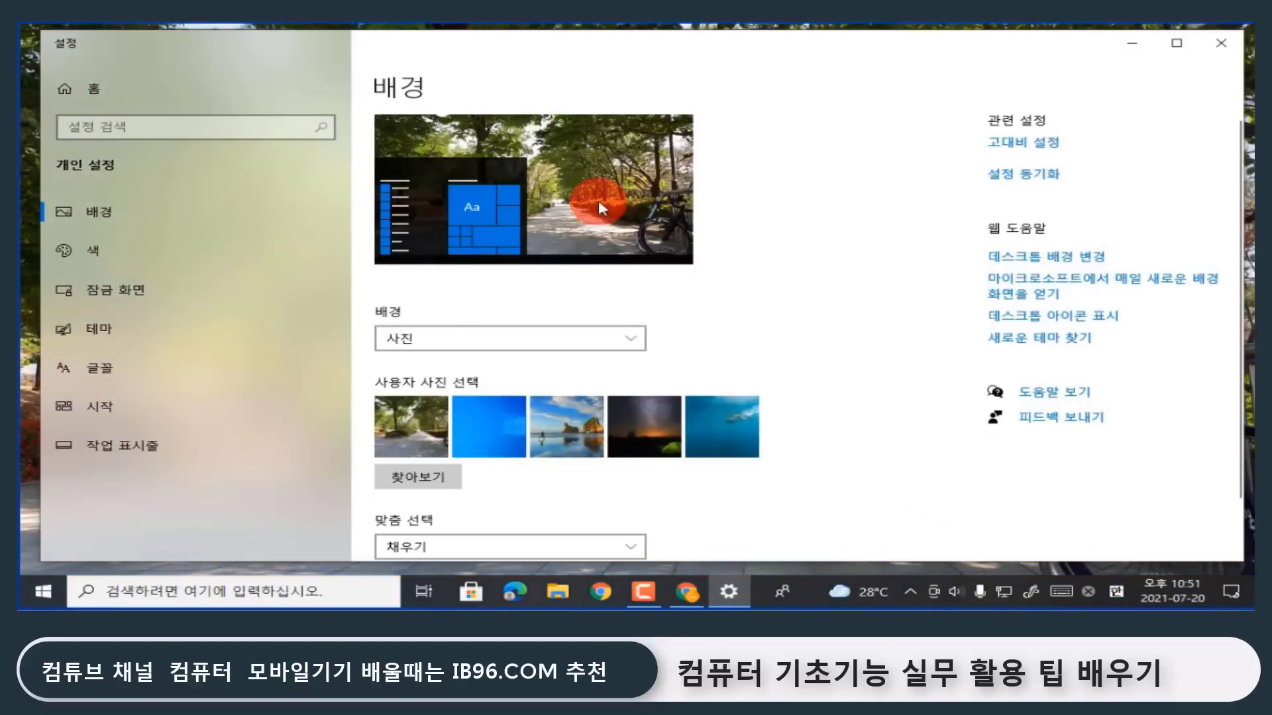
click(1142, 45)
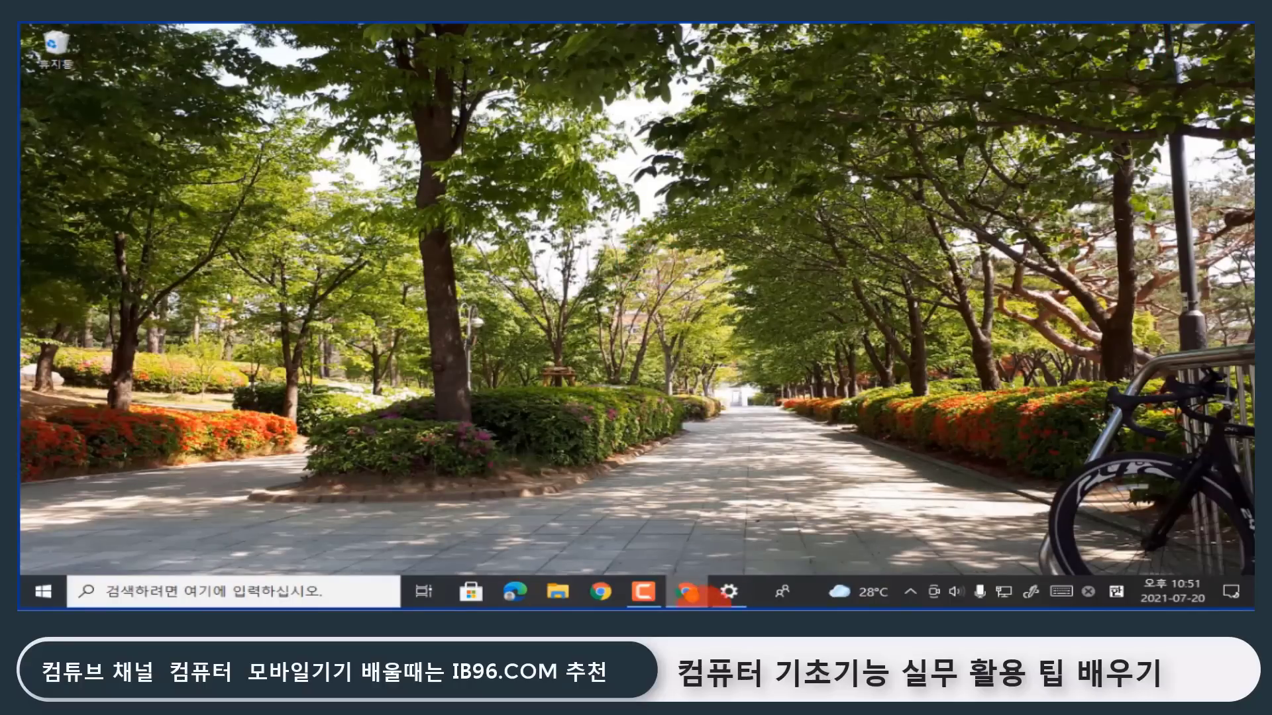
Restore the background settings and switch the desktop to a solid color (단색), choosing 보호색.
click(729, 591)
click(605, 337)
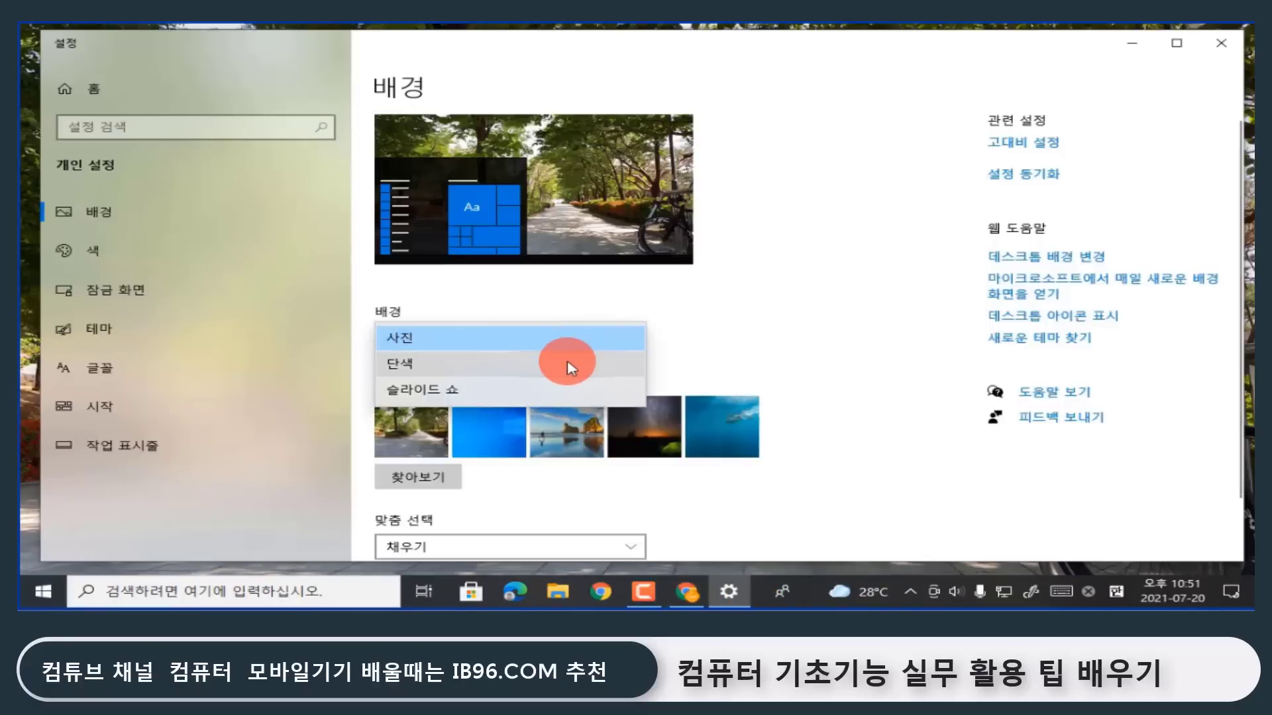
click(567, 363)
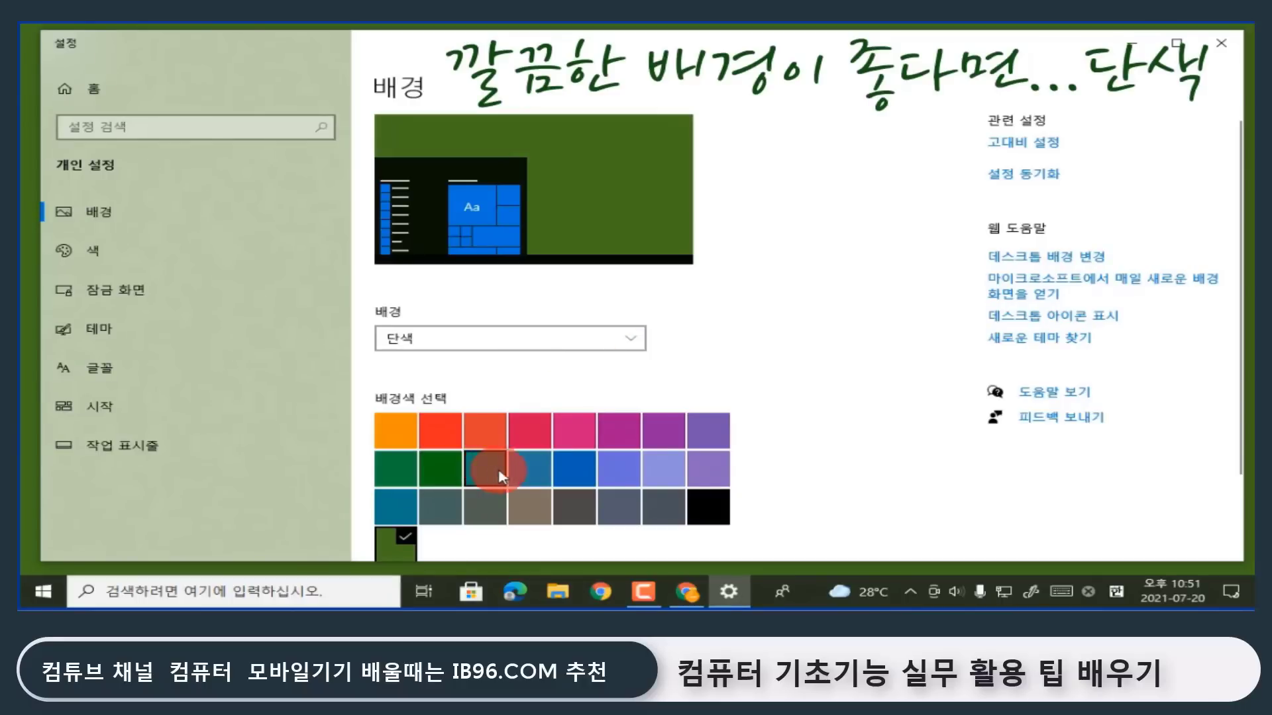
click(533, 509)
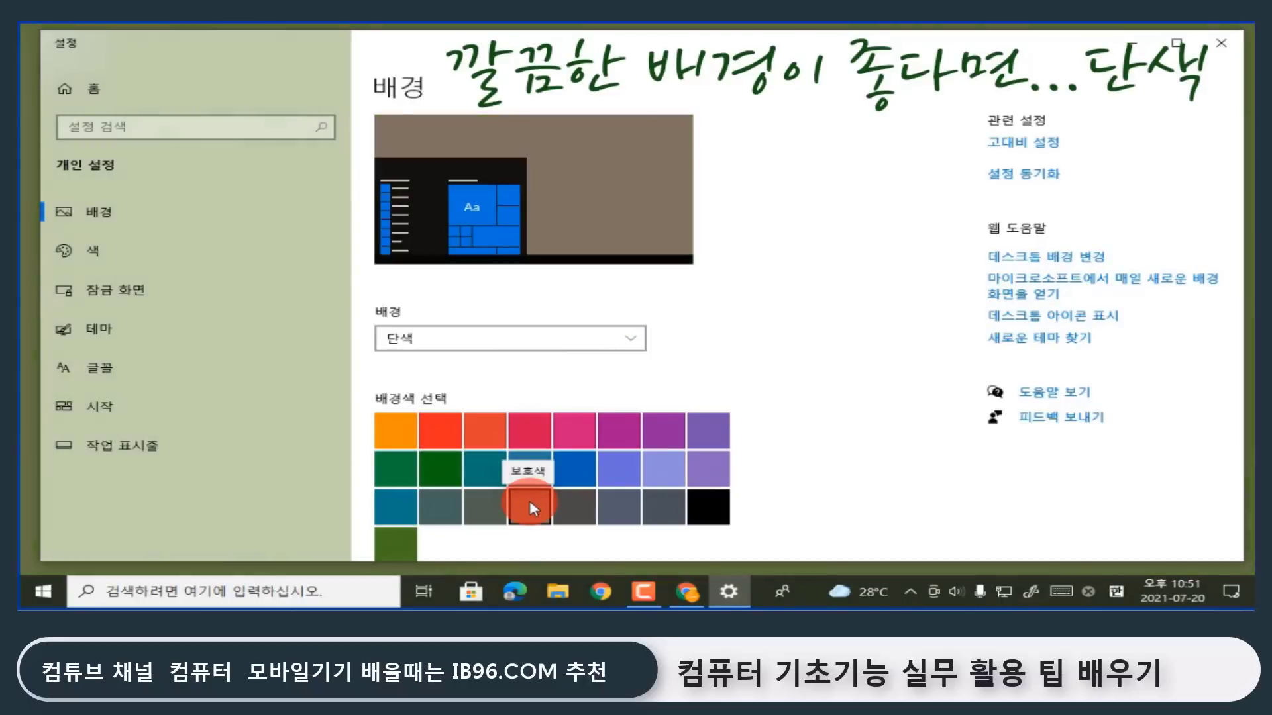
Change the background type to slide show (슬라이드 쇼) and open the picture change interval choices.
click(581, 332)
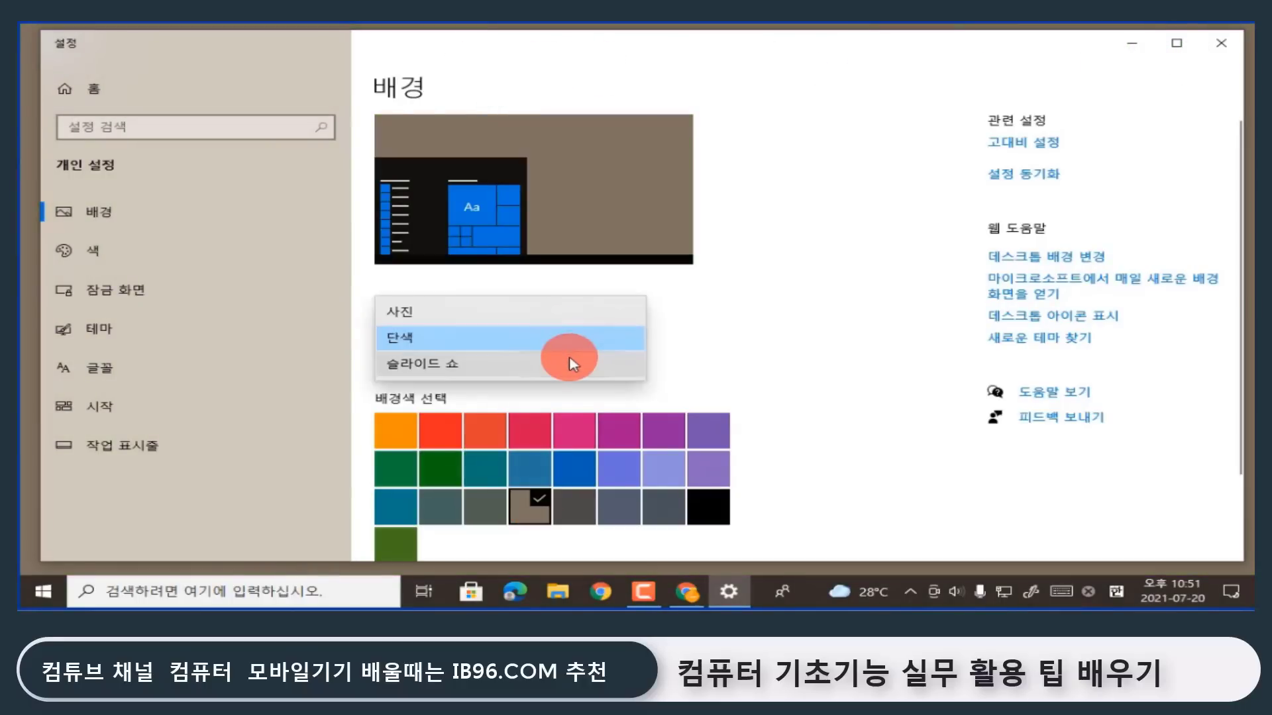
click(571, 363)
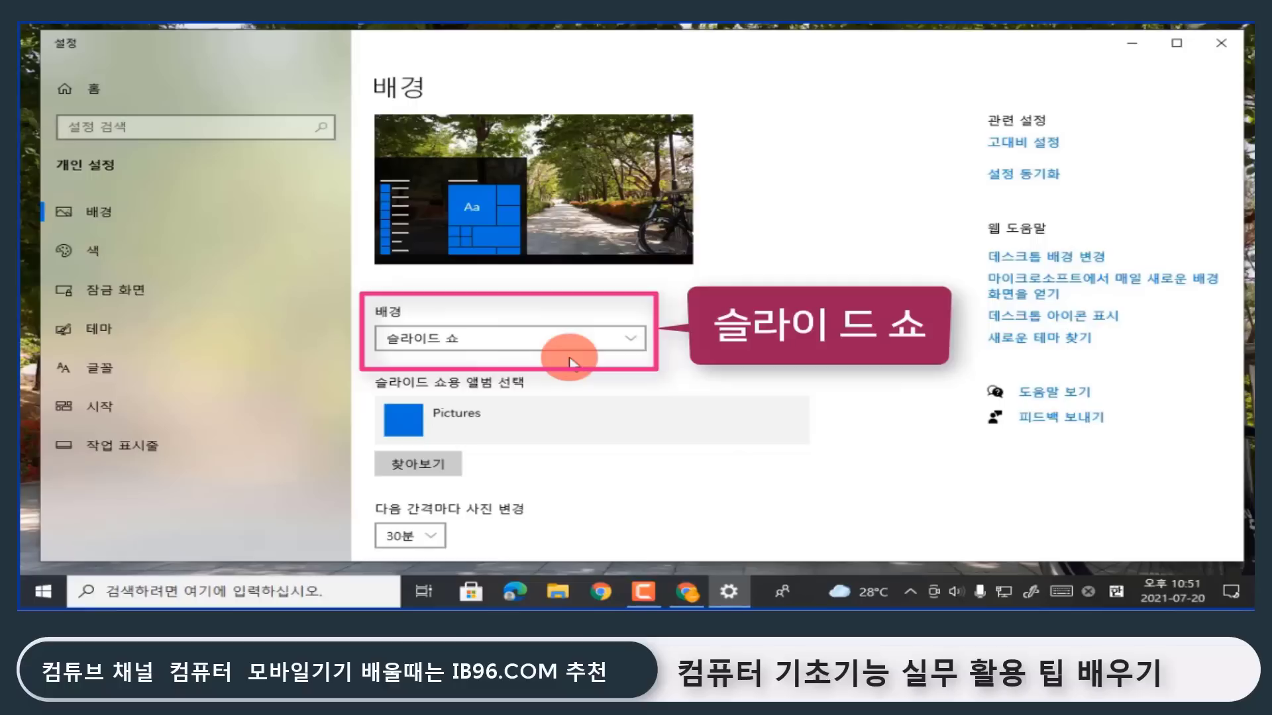
scroll(516, 381, down, 2)
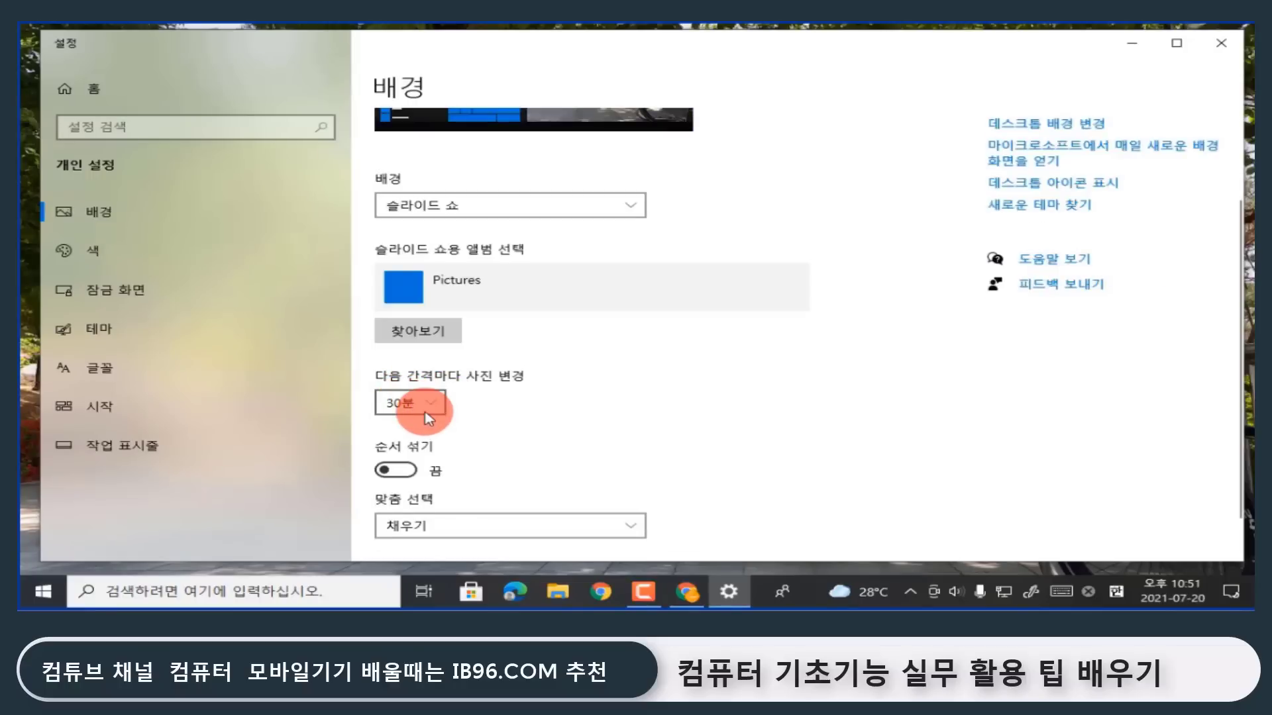
click(432, 406)
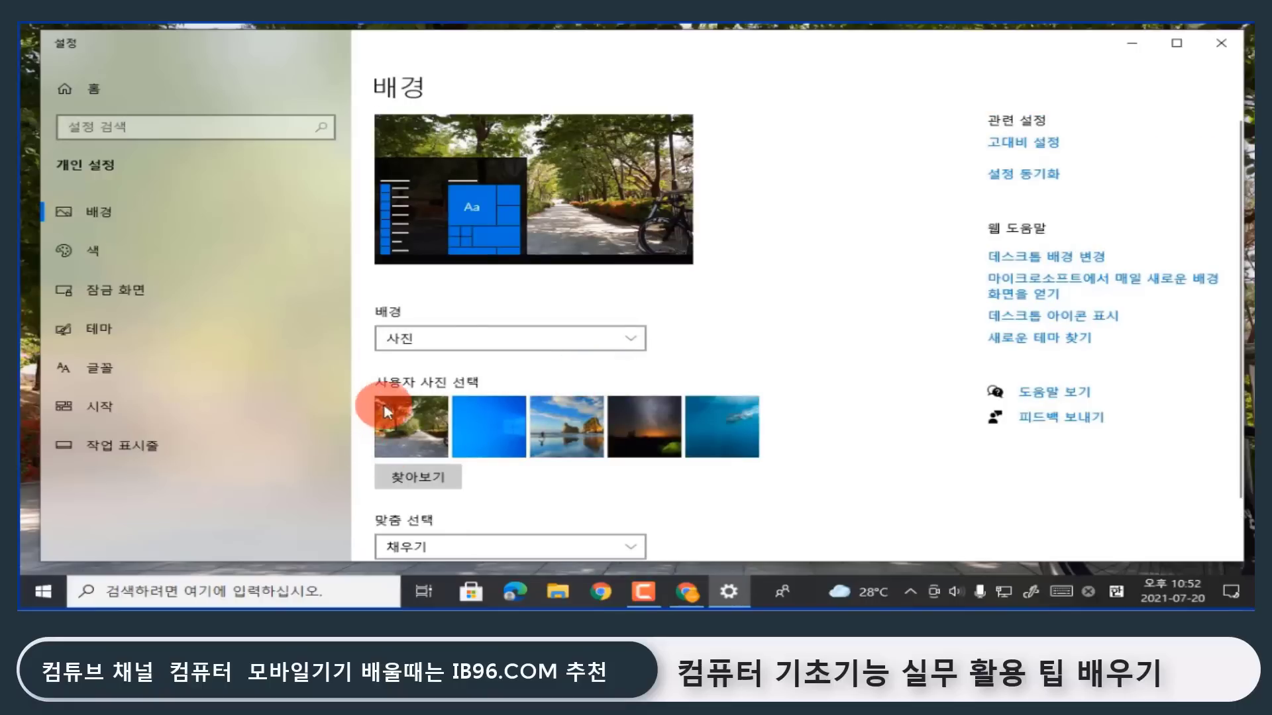
Choose the default blue Windows picture as the desktop background.
click(509, 429)
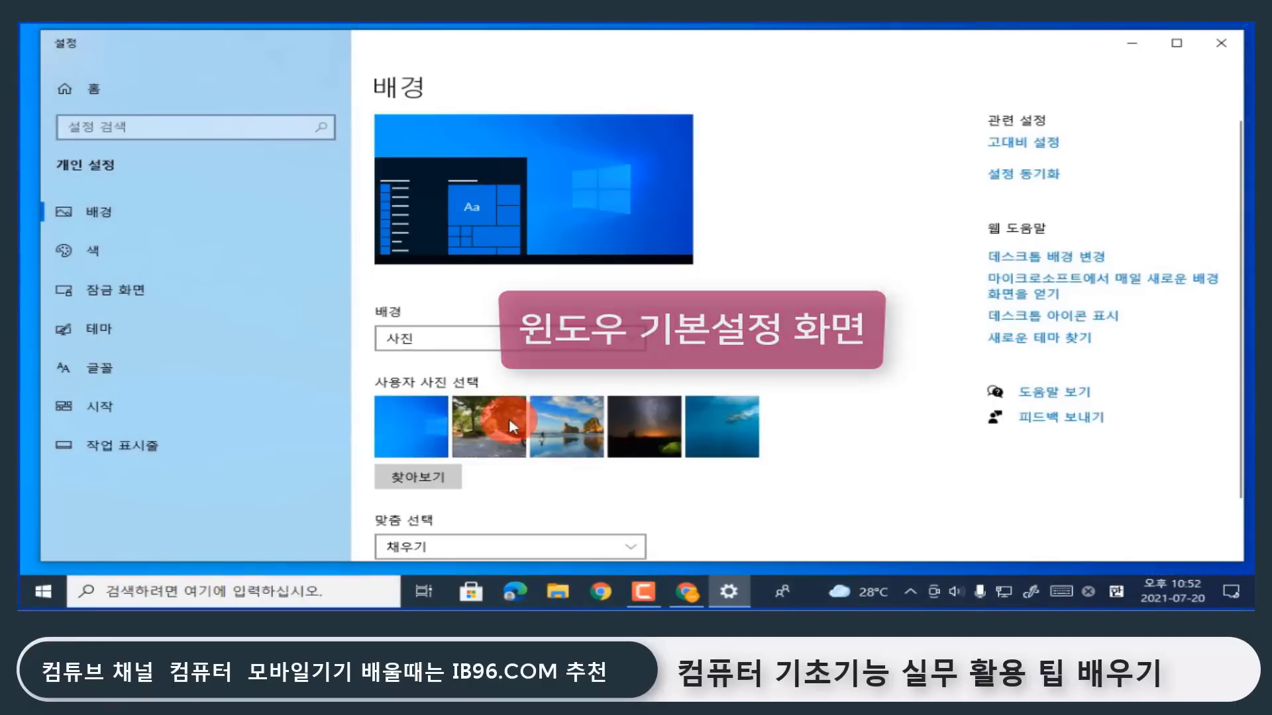
scroll(848, 335, down, 1)
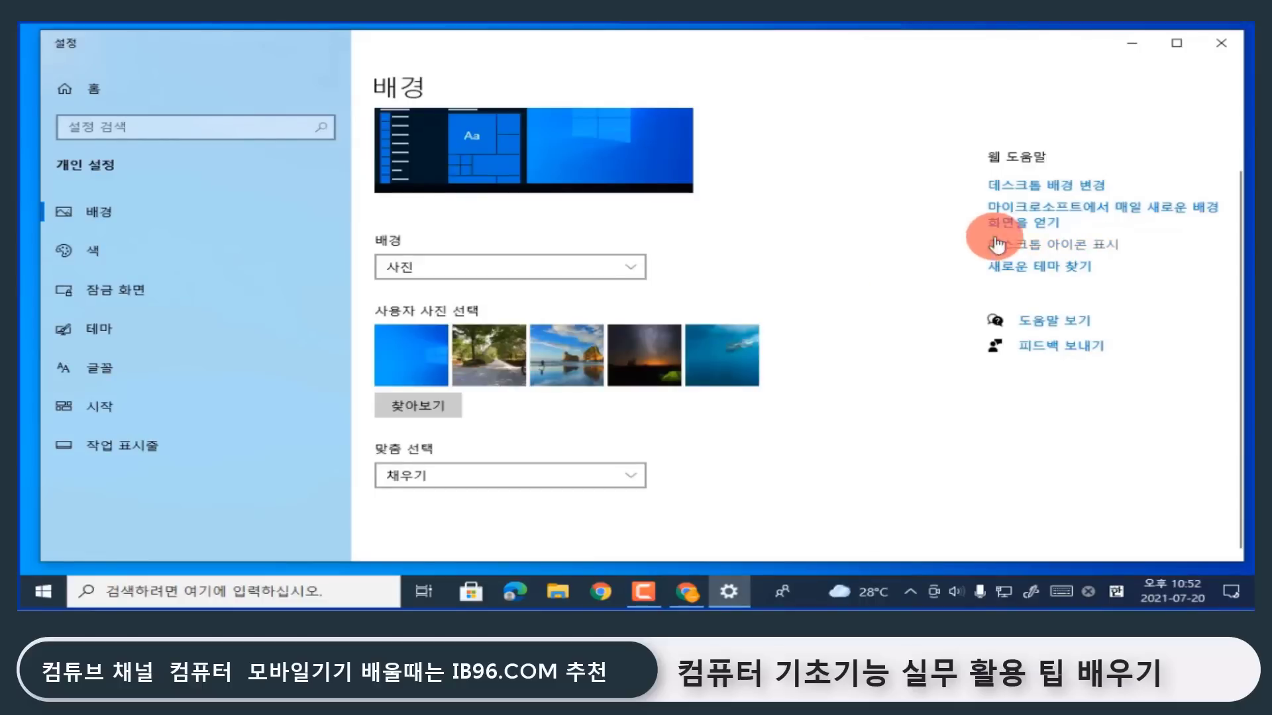
Open Microsoft's daily wallpaper page in the browser, download the BingWallpaper.exe installer, and close the browser.
click(1031, 229)
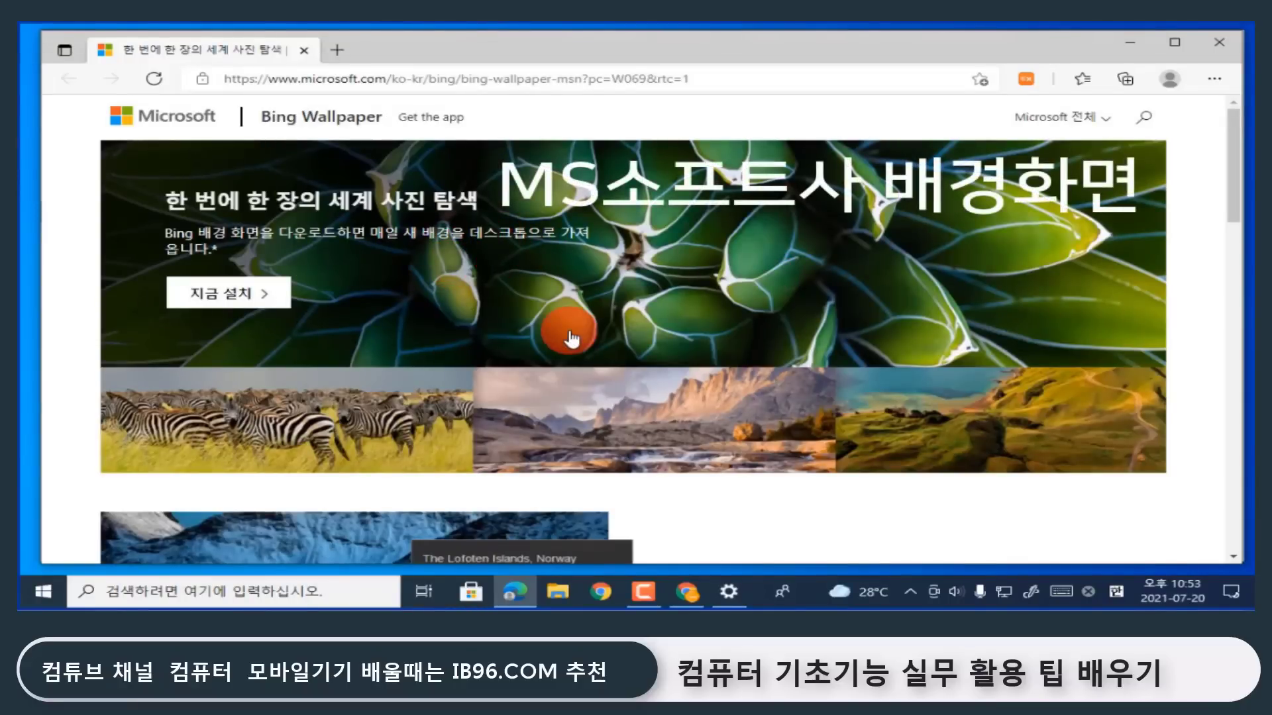
scroll(576, 336, down, 3)
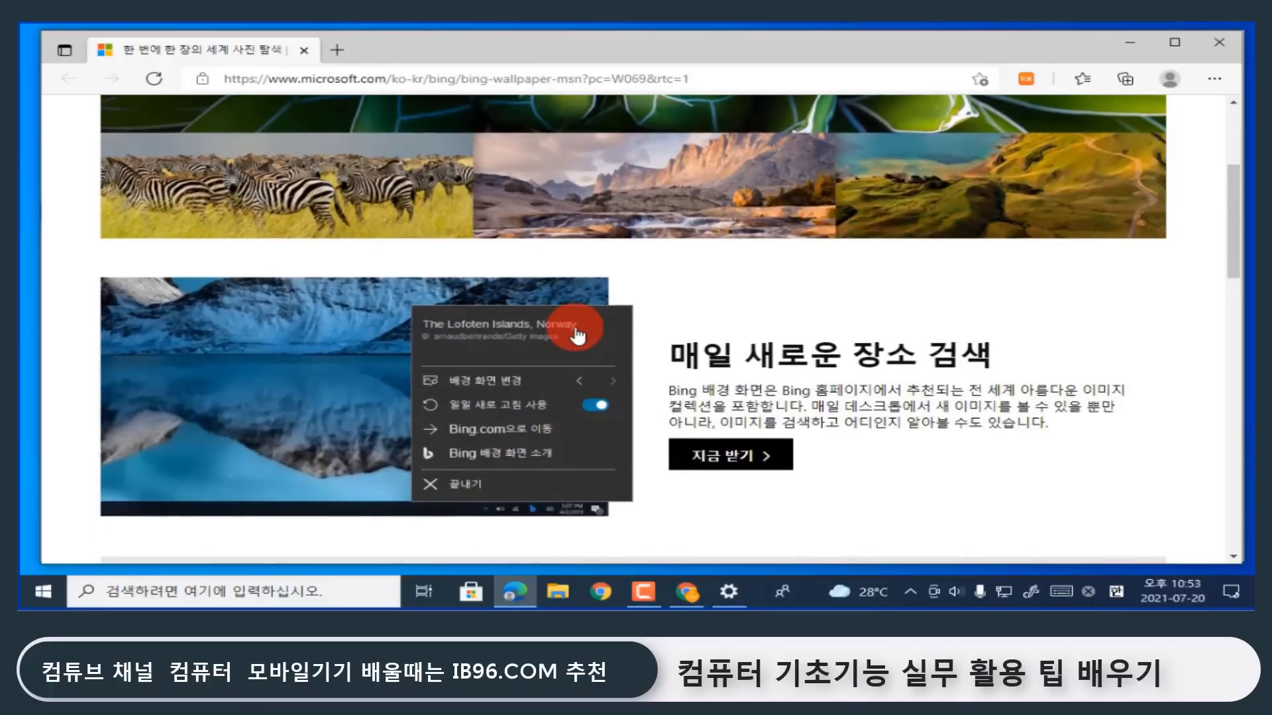
scroll(576, 331, up, 3)
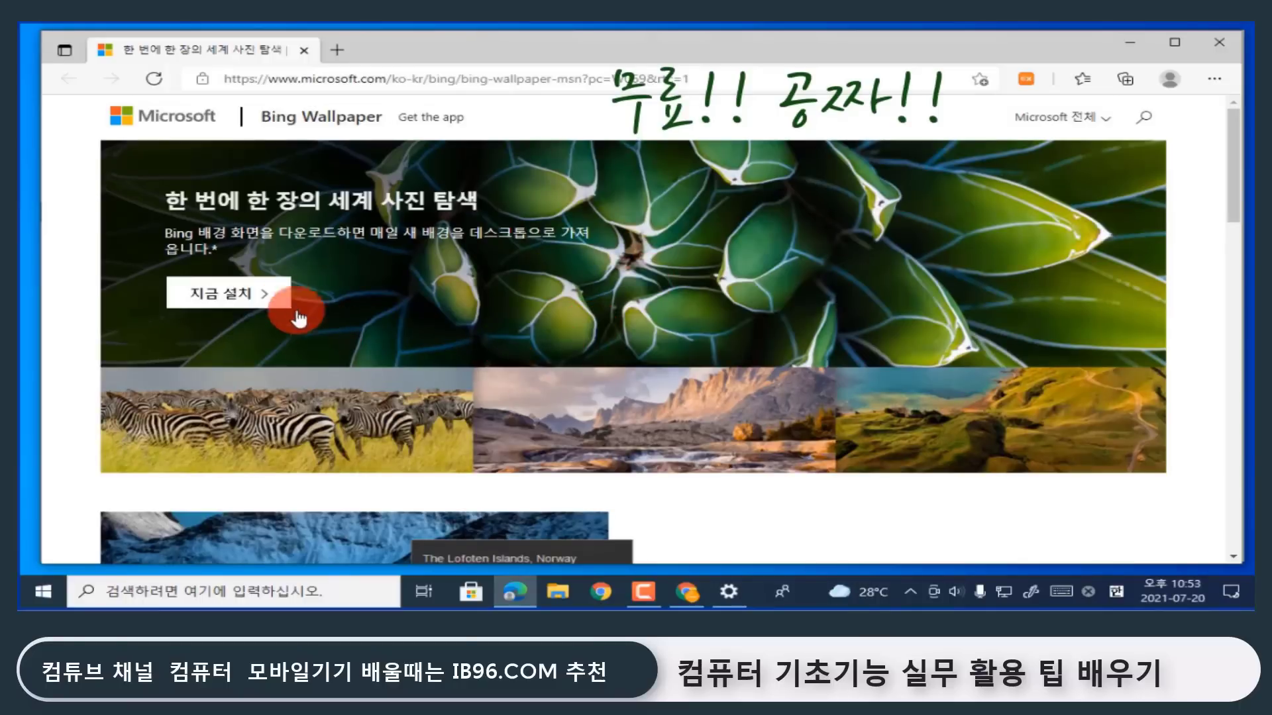
click(265, 293)
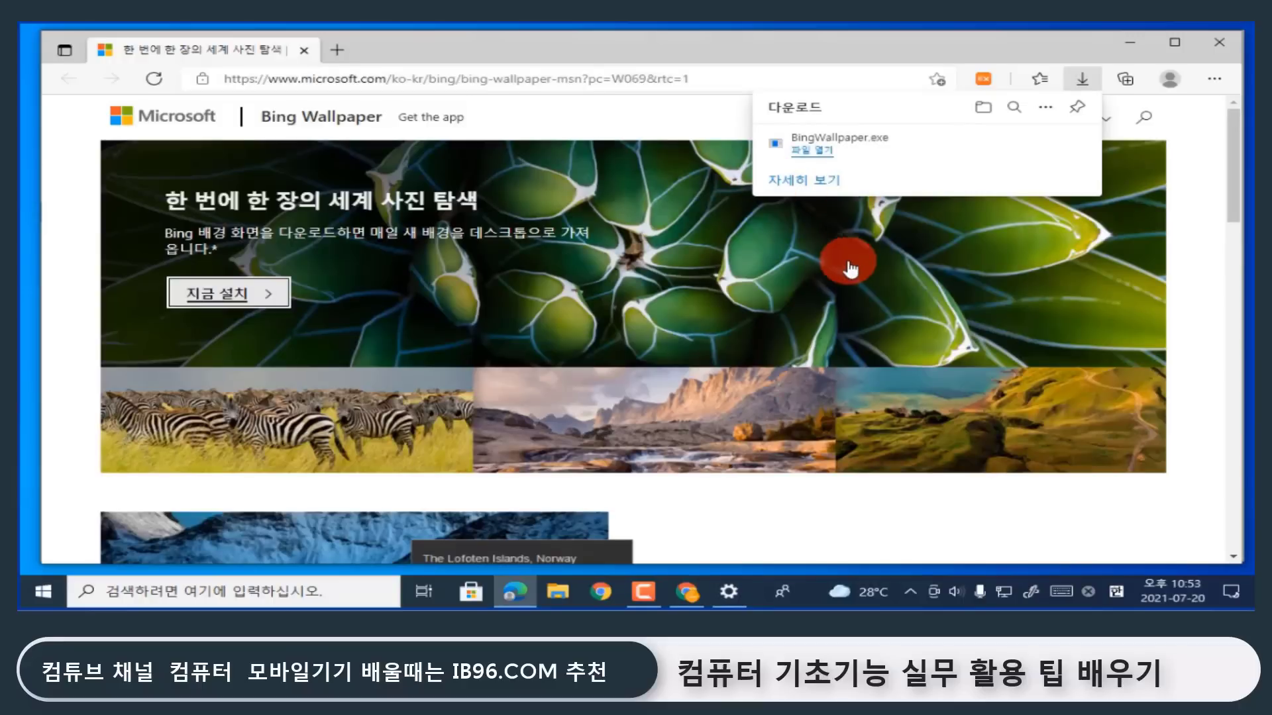
click(1219, 42)
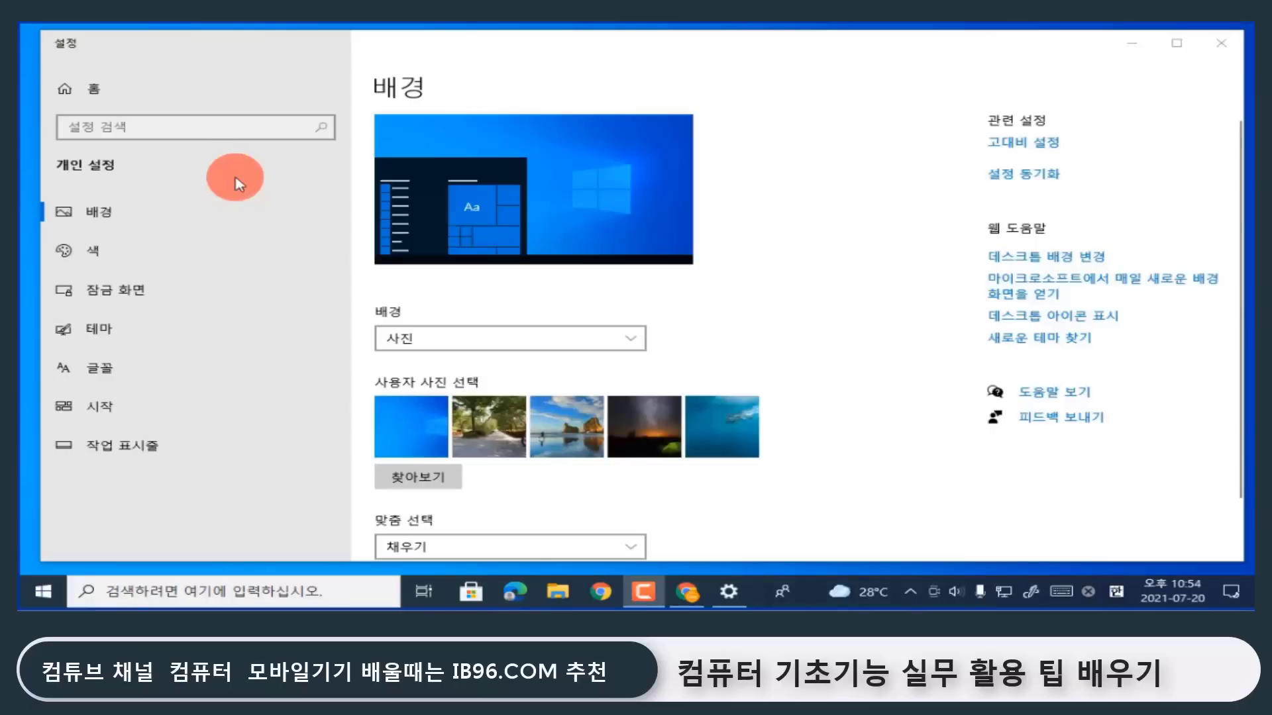
Open the lock screen settings (잠금 화면), review the background types, and keep Windows 추천 selected.
click(161, 296)
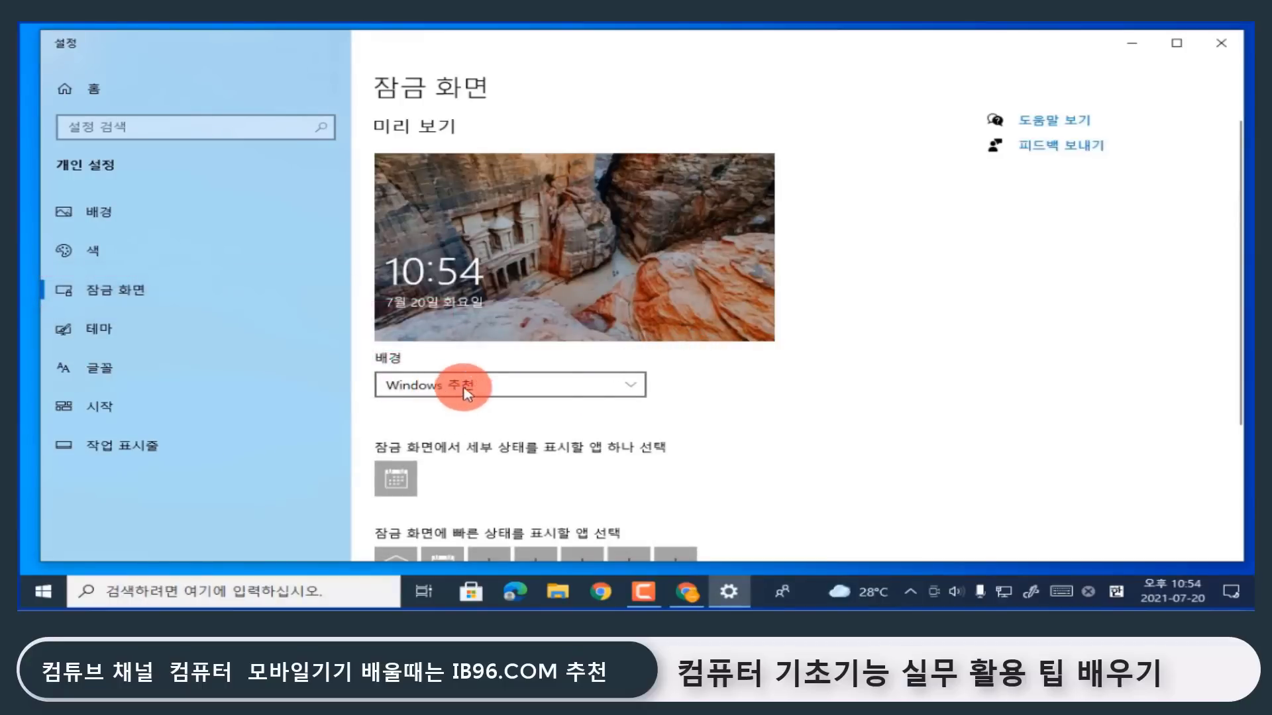
click(576, 389)
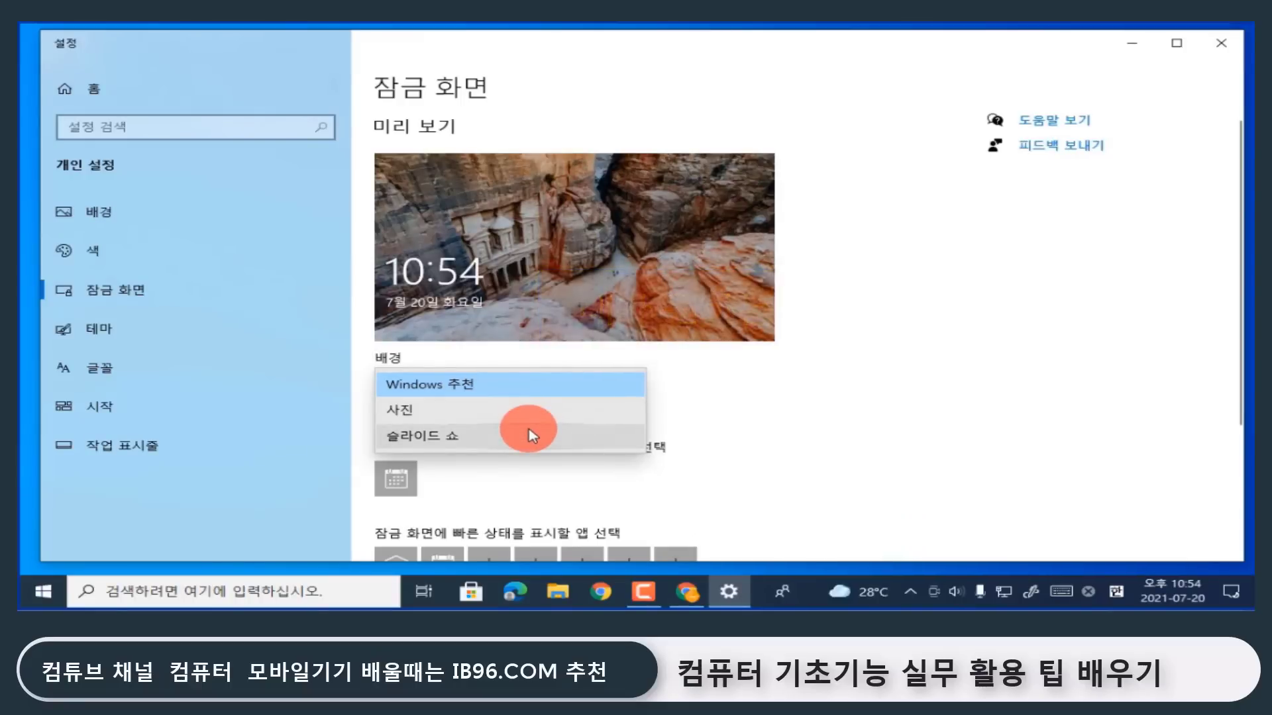
click(497, 395)
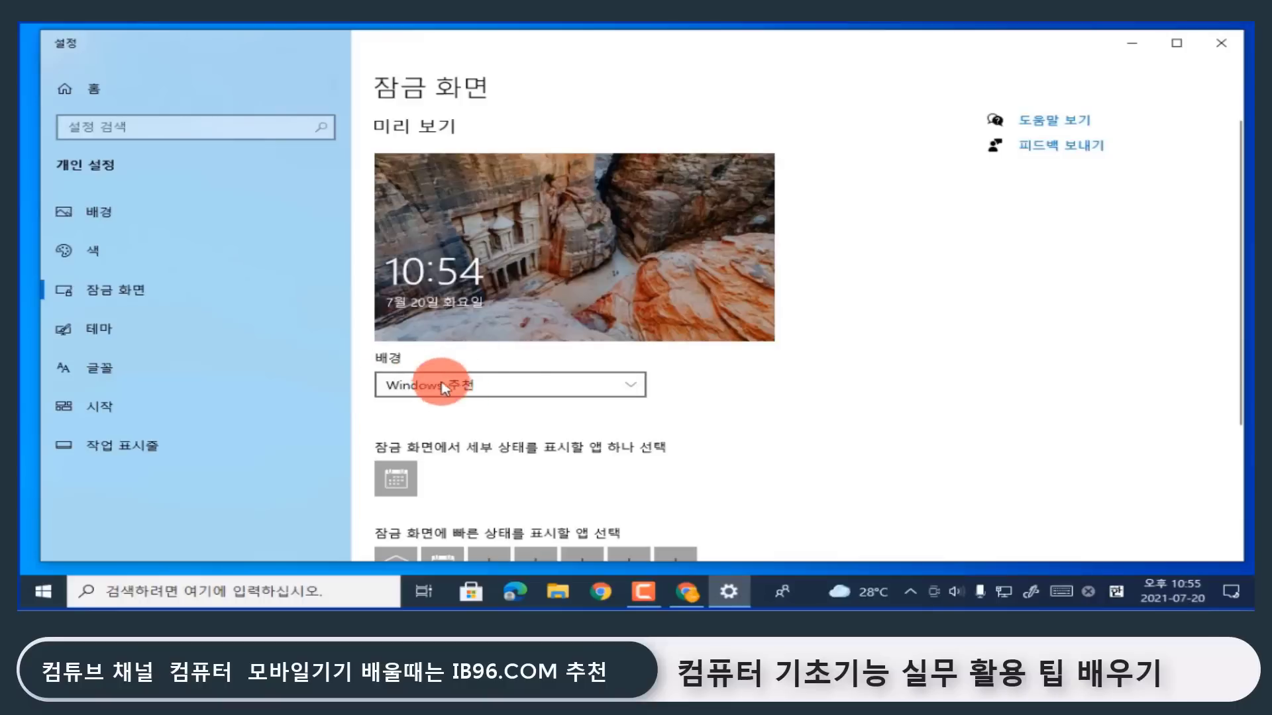
Review the apps available for an empty quick status slot on the lock screen, leaving the slot empty.
scroll(492, 399, down, 3)
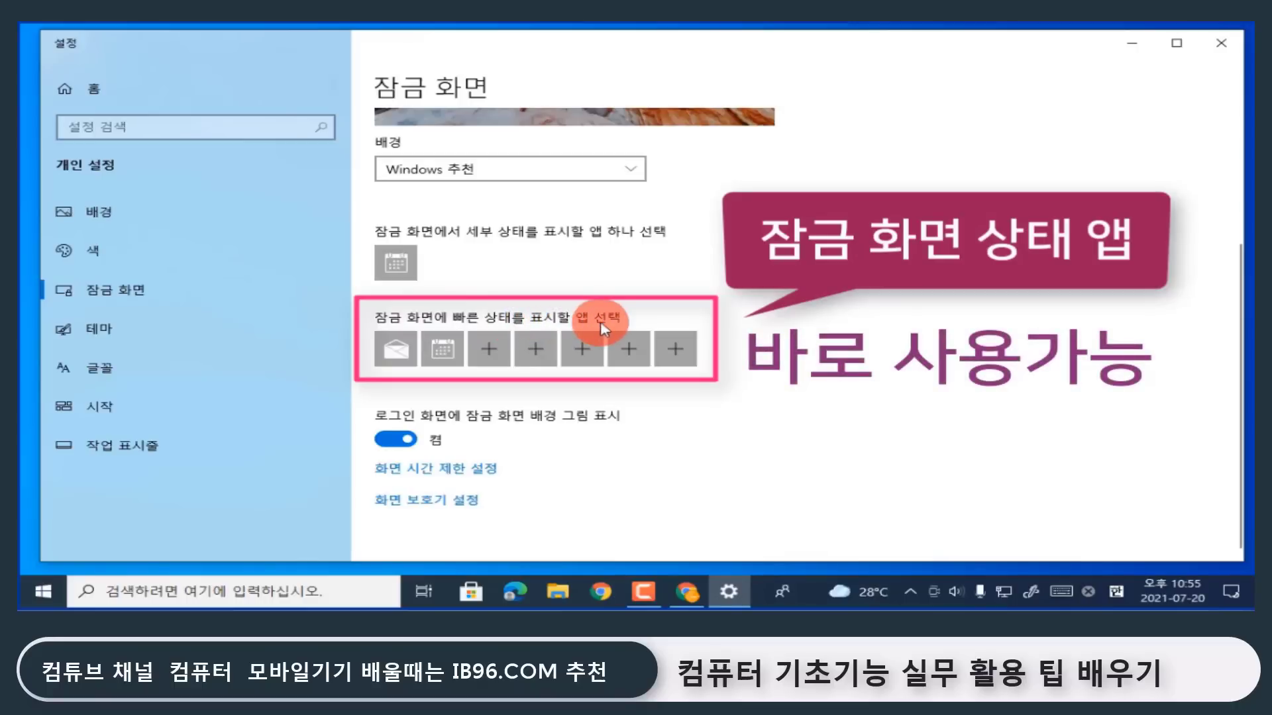
click(490, 349)
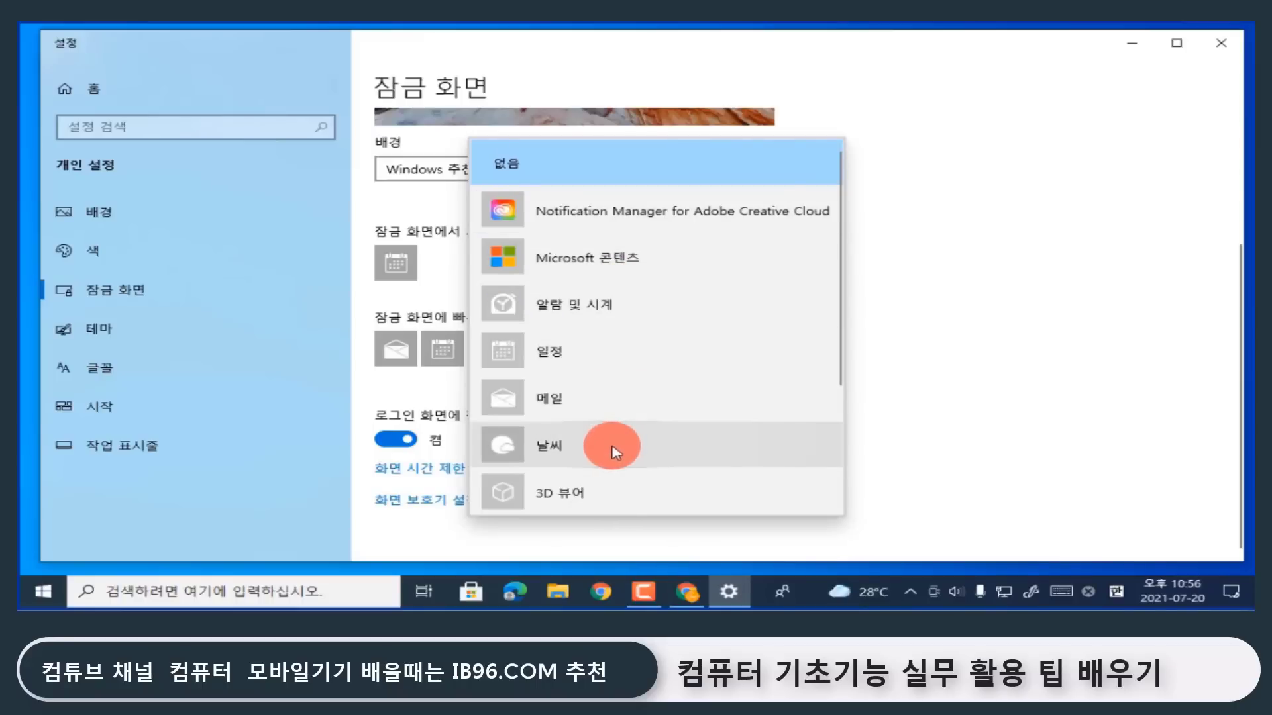
scroll(615, 453, down, 3)
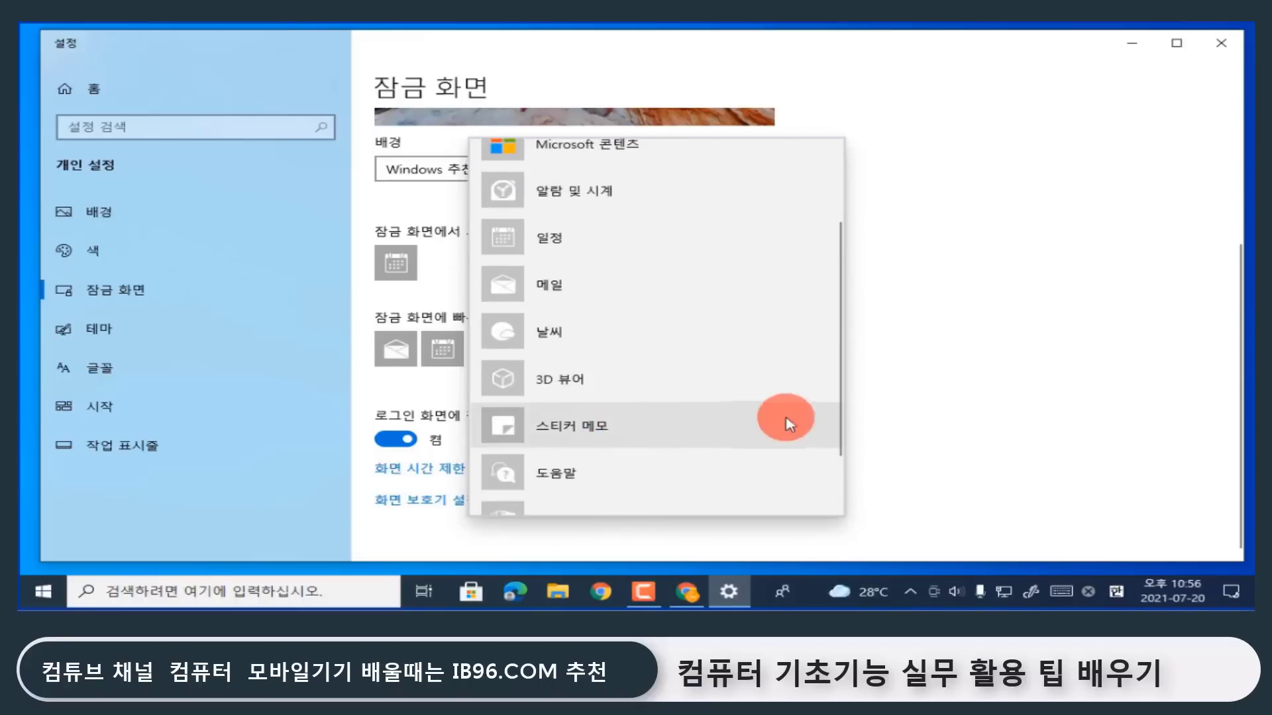
scroll(785, 424, up, 1)
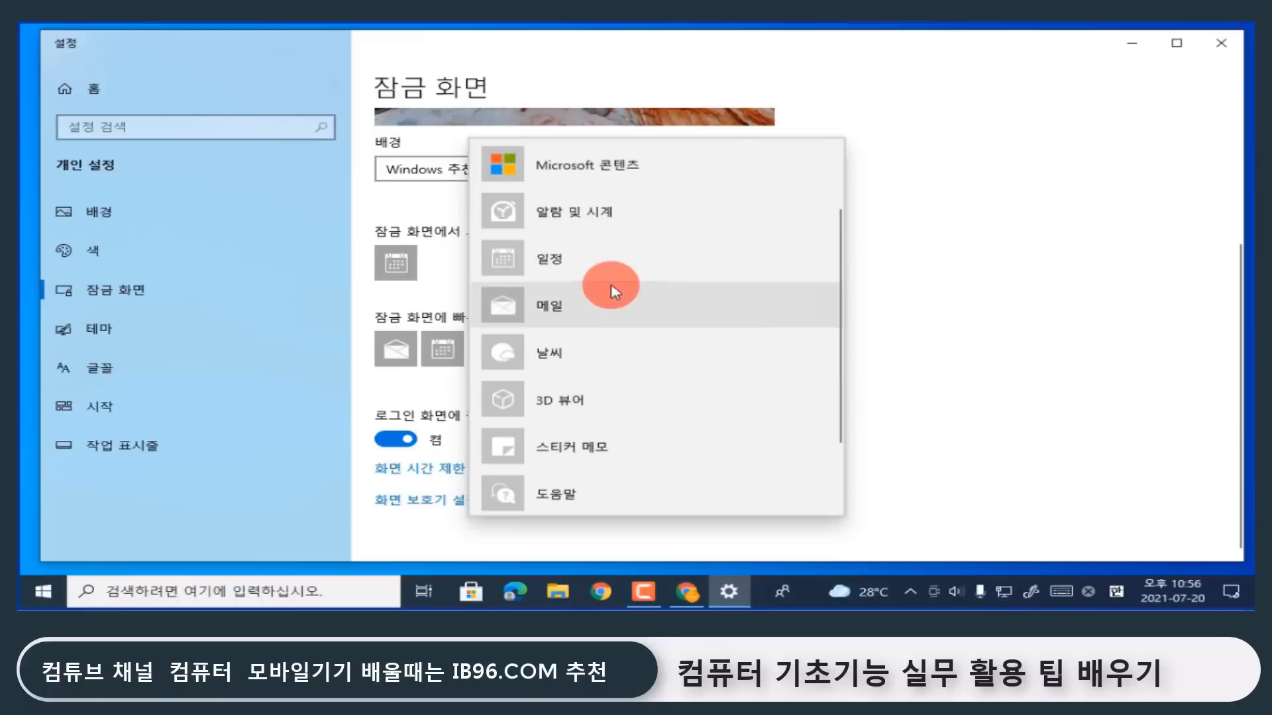
scroll(656, 294, up, 2)
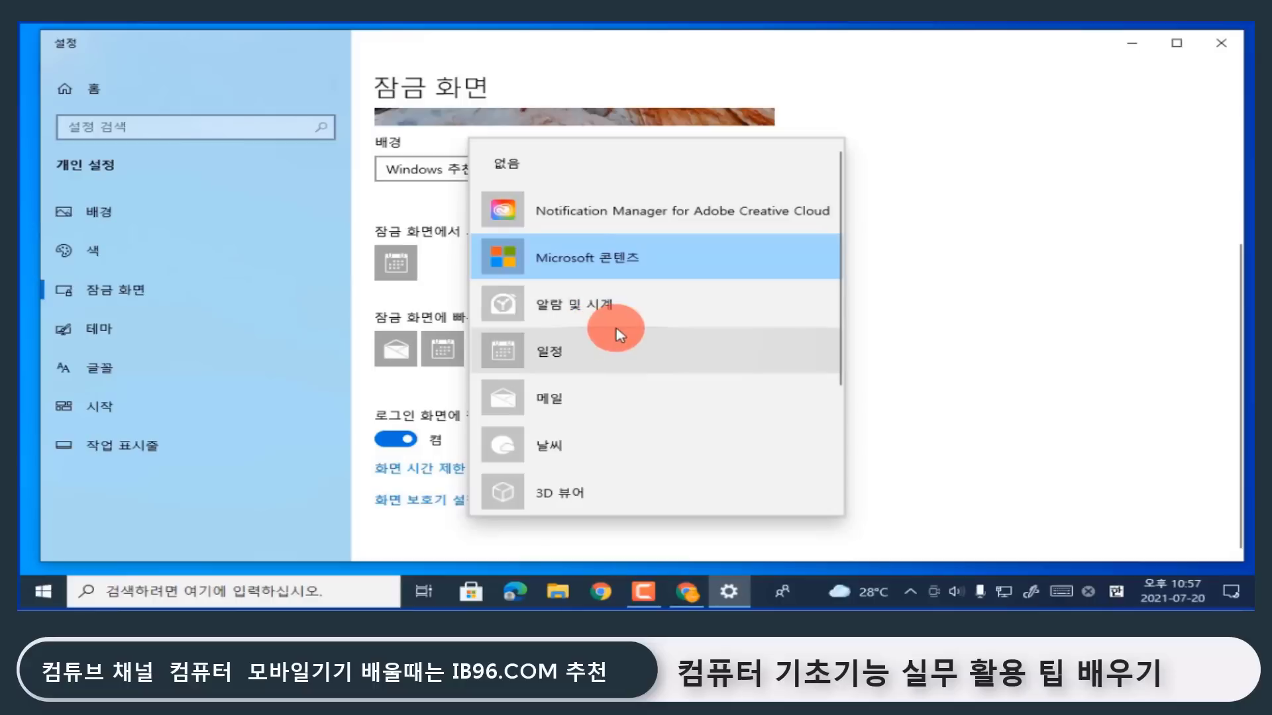
click(570, 166)
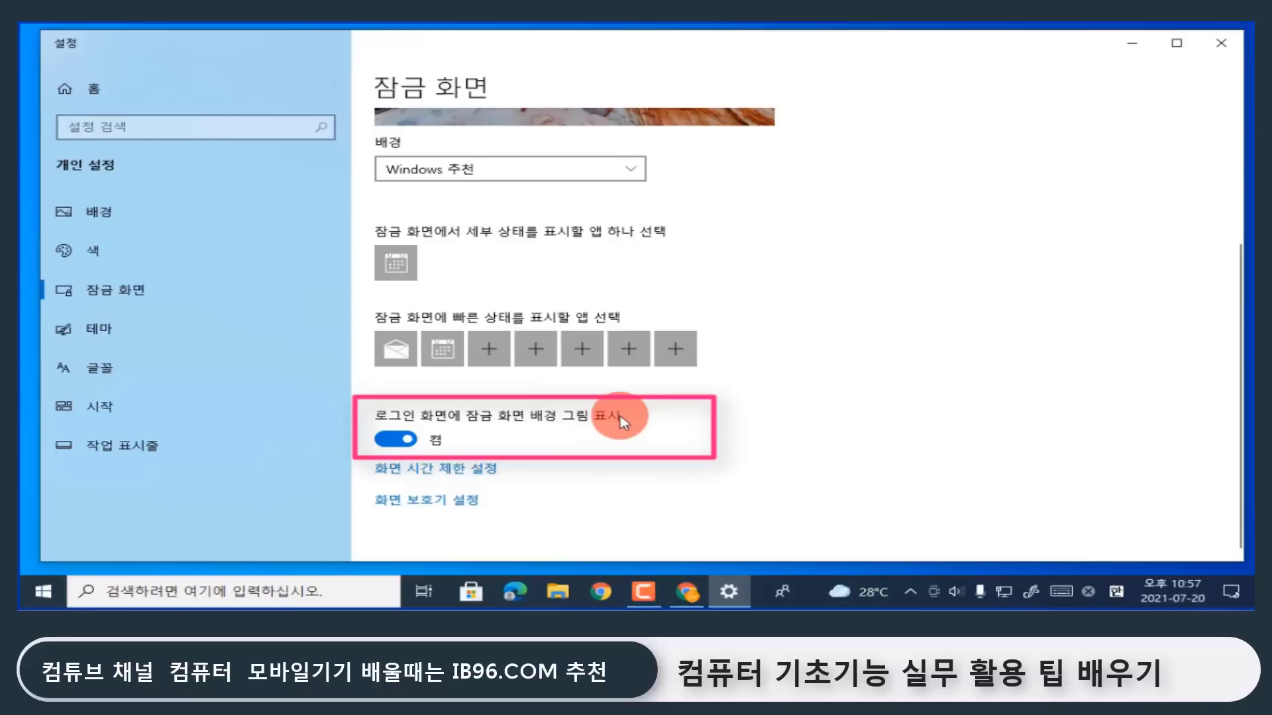
Turn off showing the lock screen background picture on the sign-in screen (로그인 화면에 잠금 화면 배경 그림 표시).
click(424, 440)
click(437, 441)
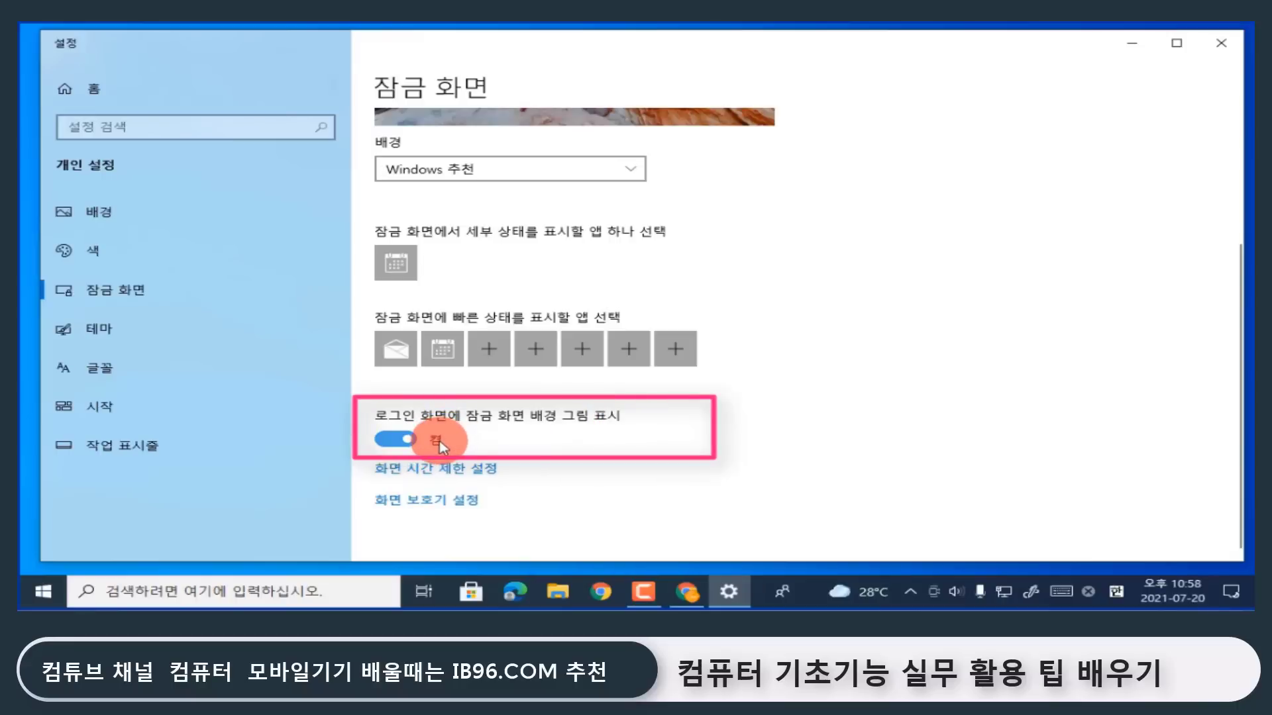
click(386, 438)
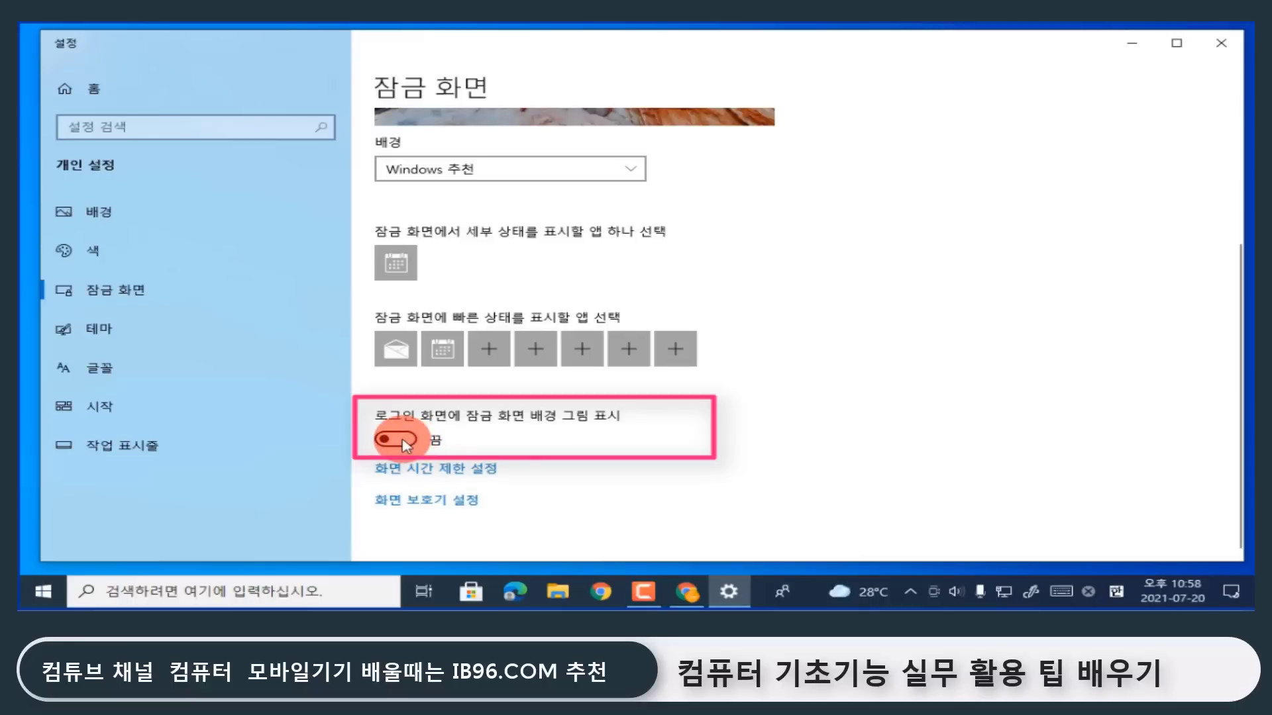
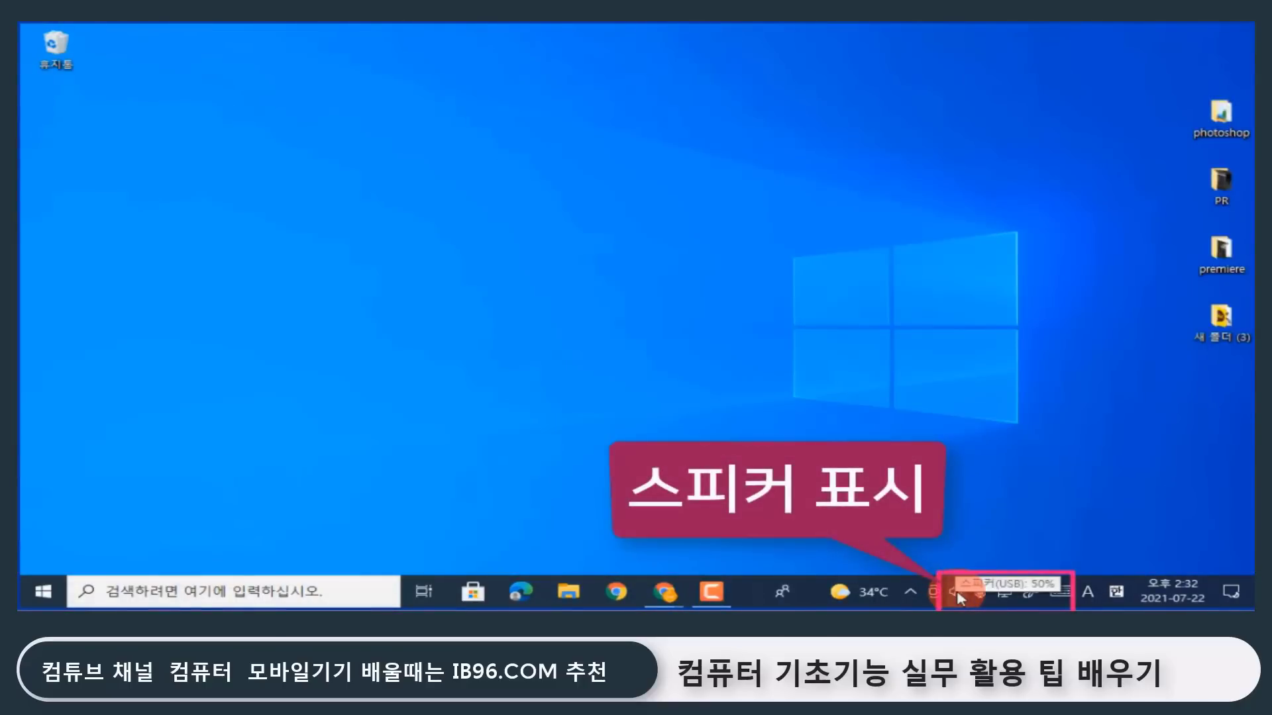
Open the sound settings (소리 설정) and review the input devices, keeping 마이크(USB Audio CODEC) selected.
right_click(956, 593)
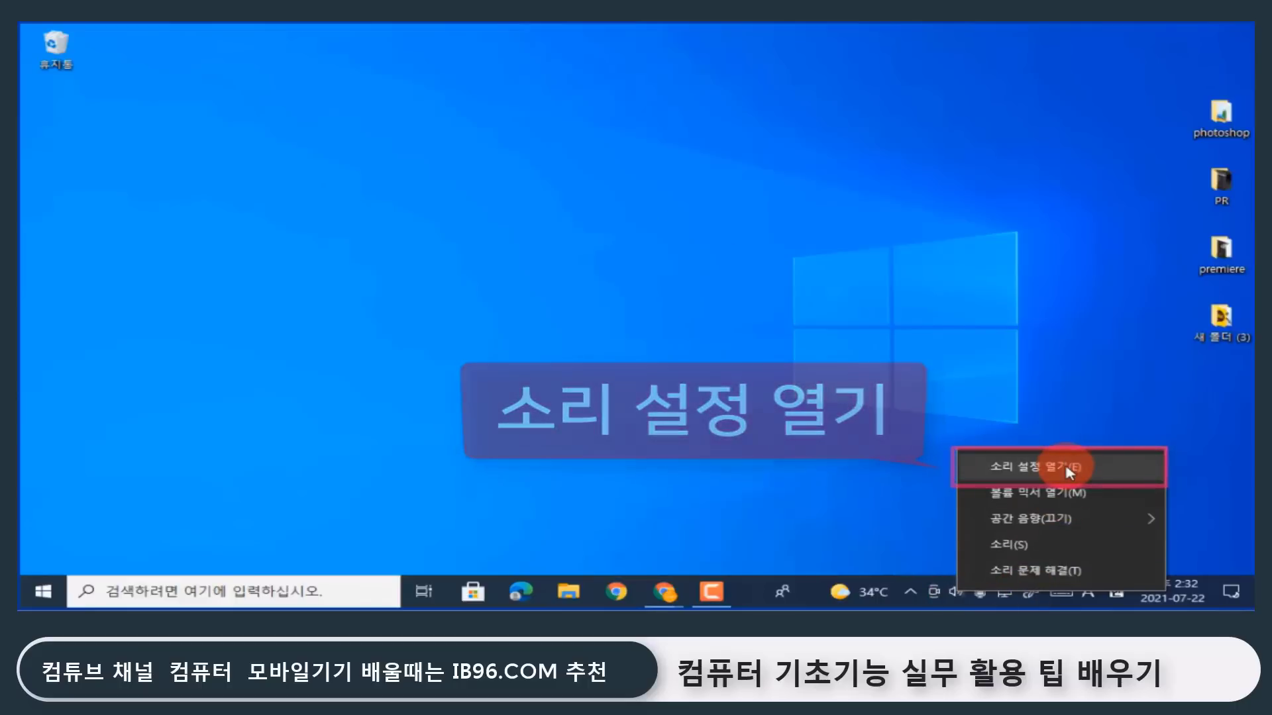
click(1033, 467)
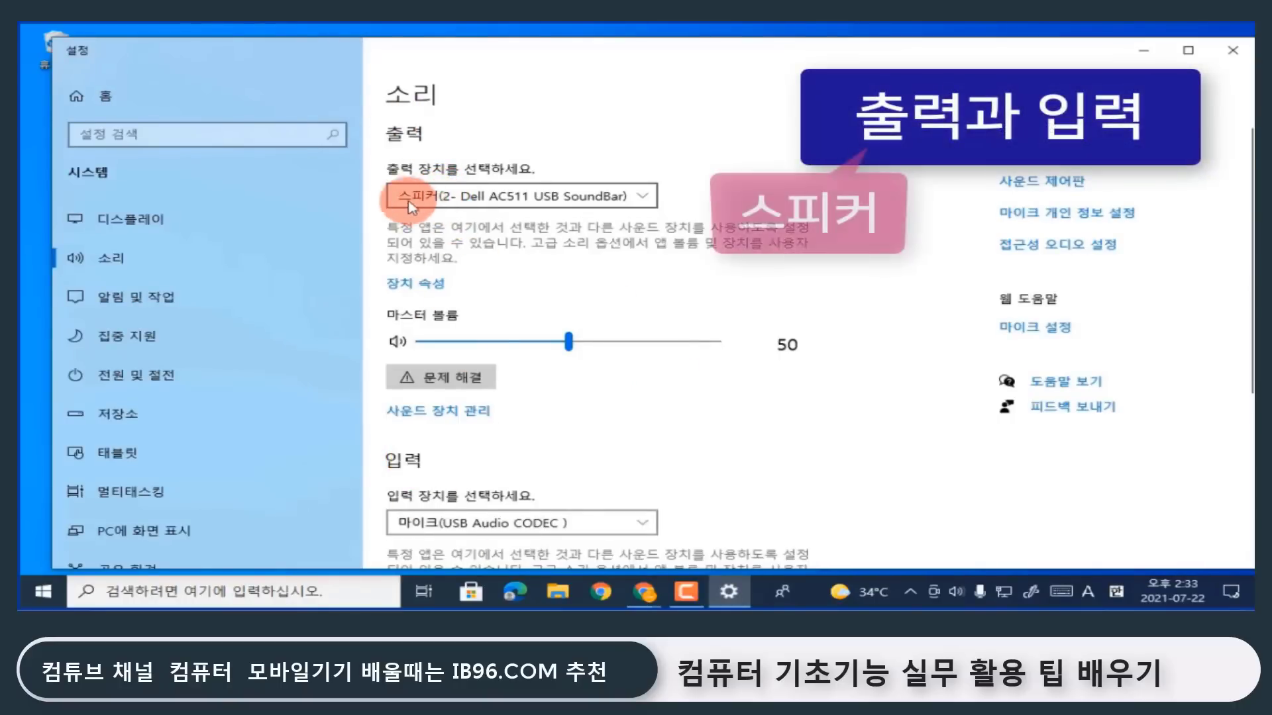
scroll(709, 381, down, 5)
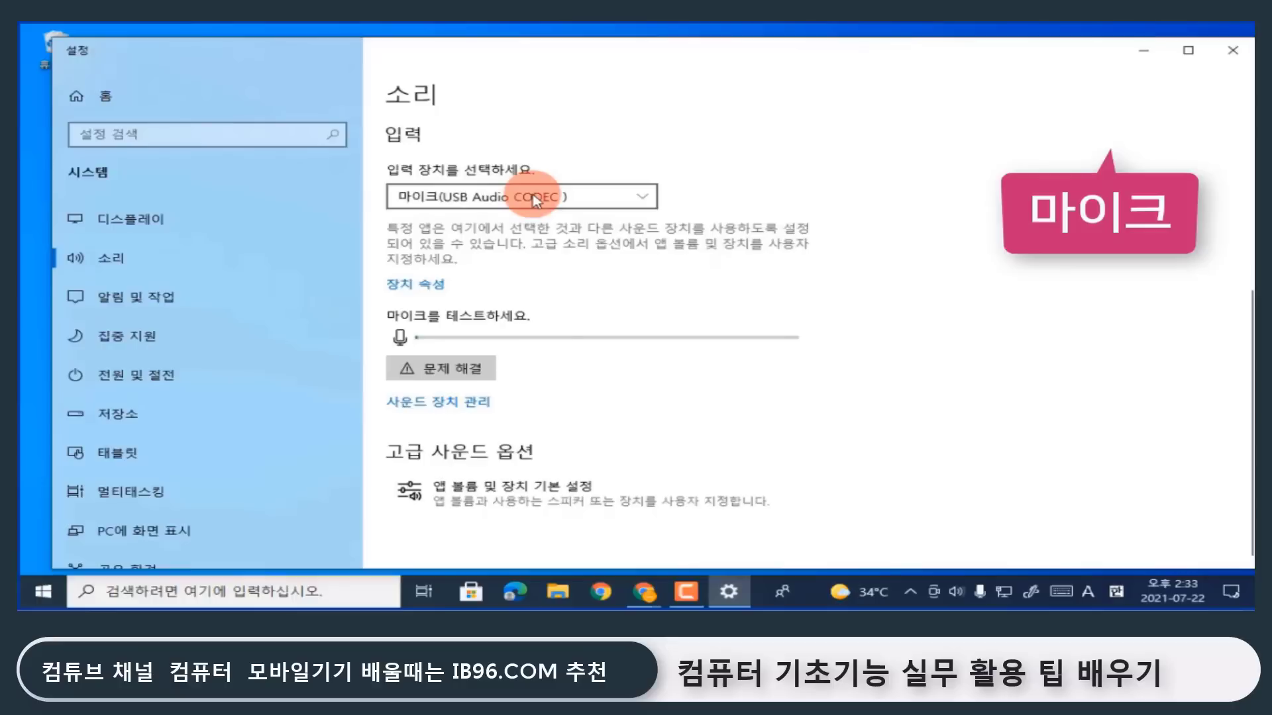
click(574, 199)
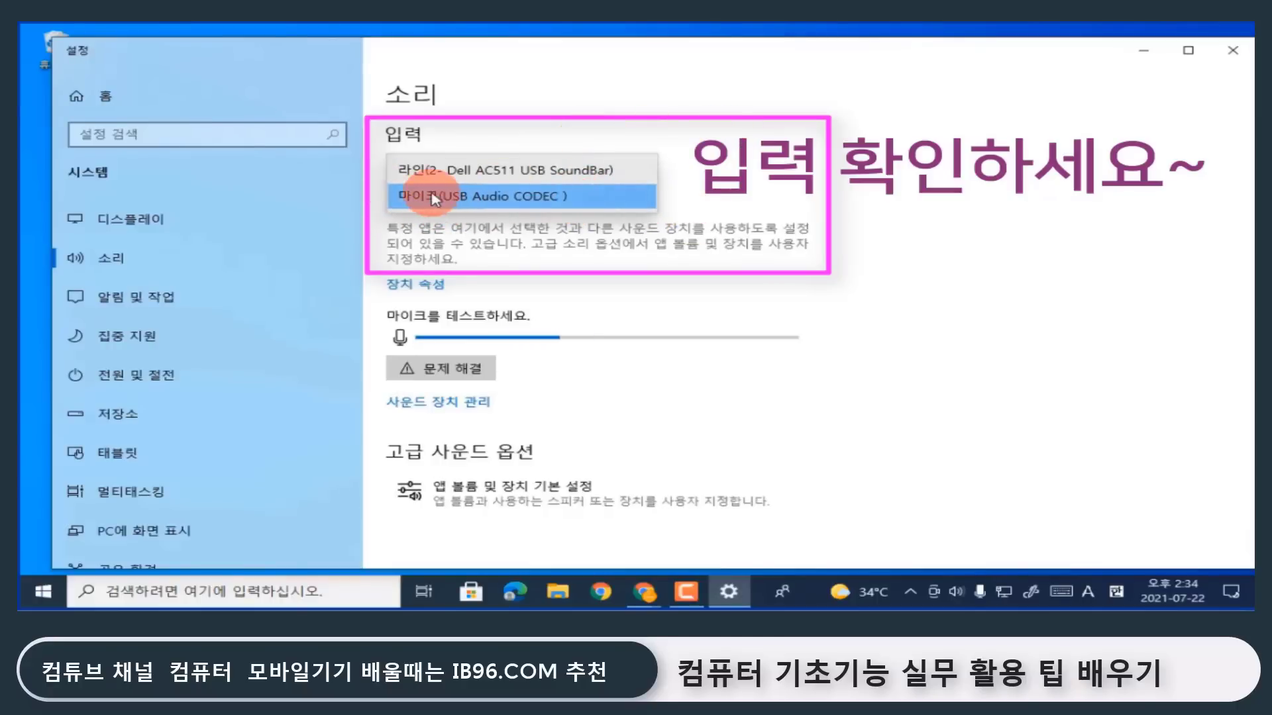
click(741, 199)
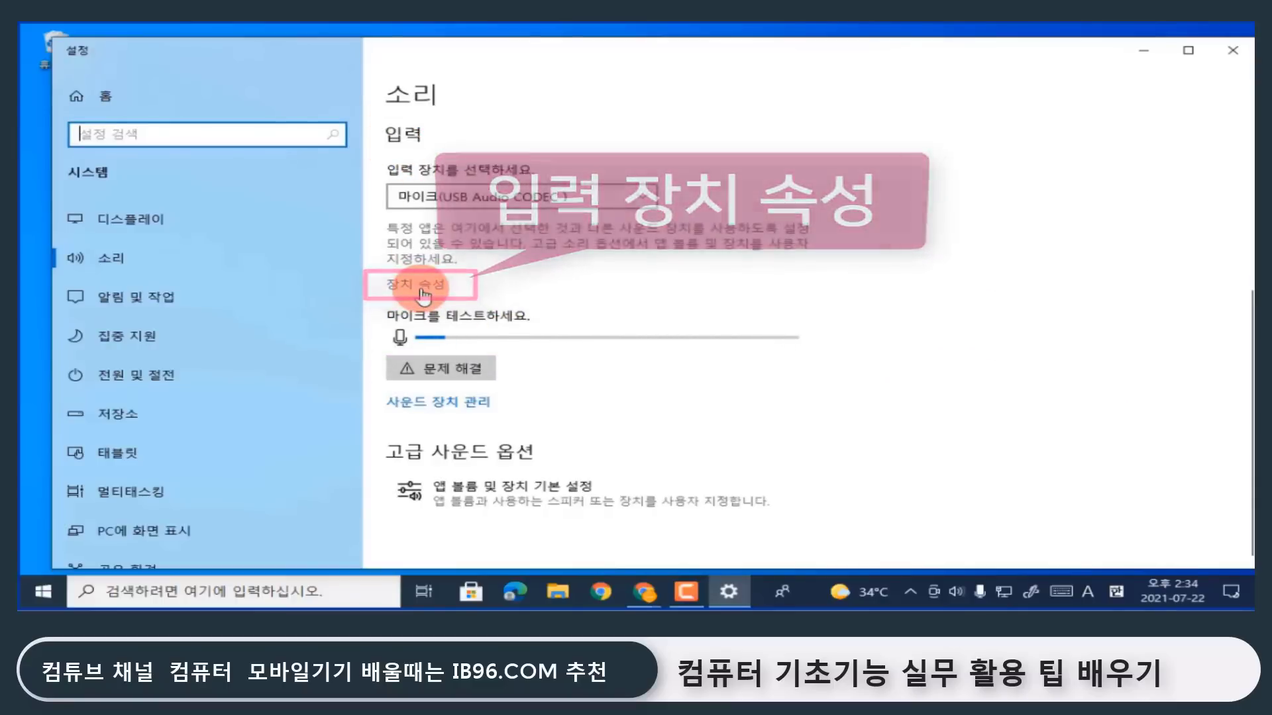
Set the microphone volume to 77 in the input device's properties (장치 속성) and close the settings window.
scroll(476, 305, up, 5)
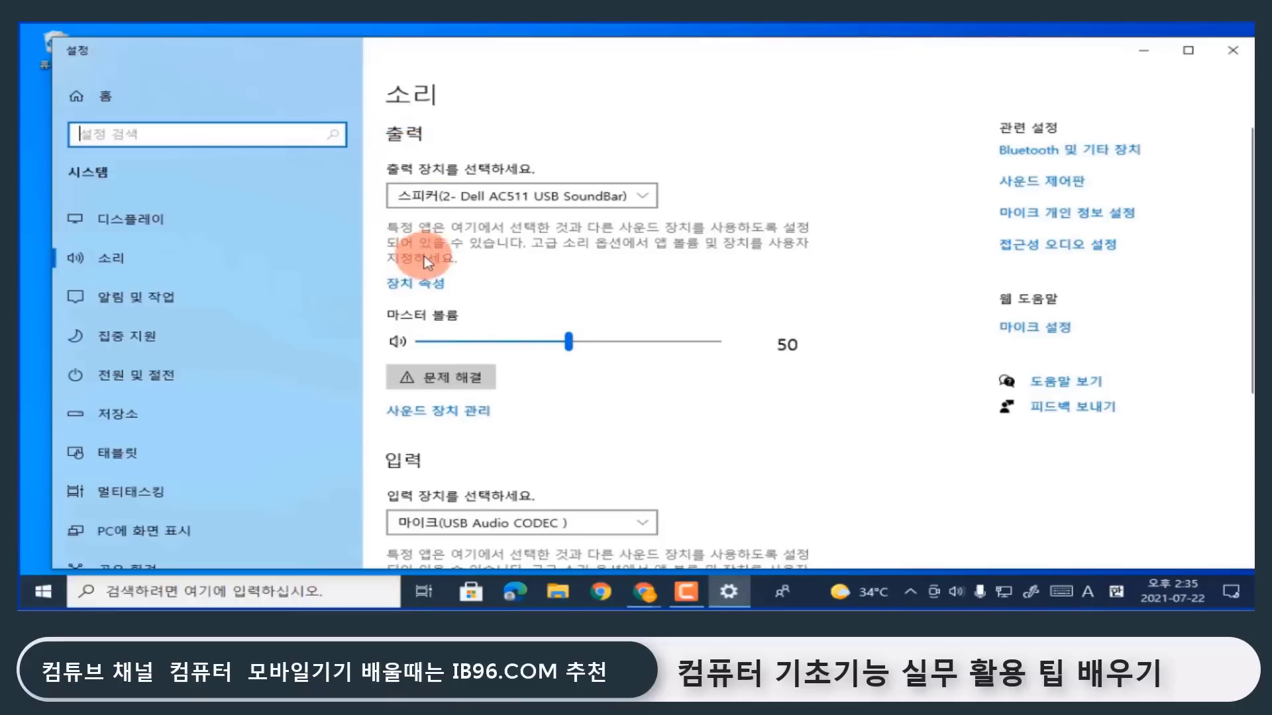
scroll(429, 290, down, 5)
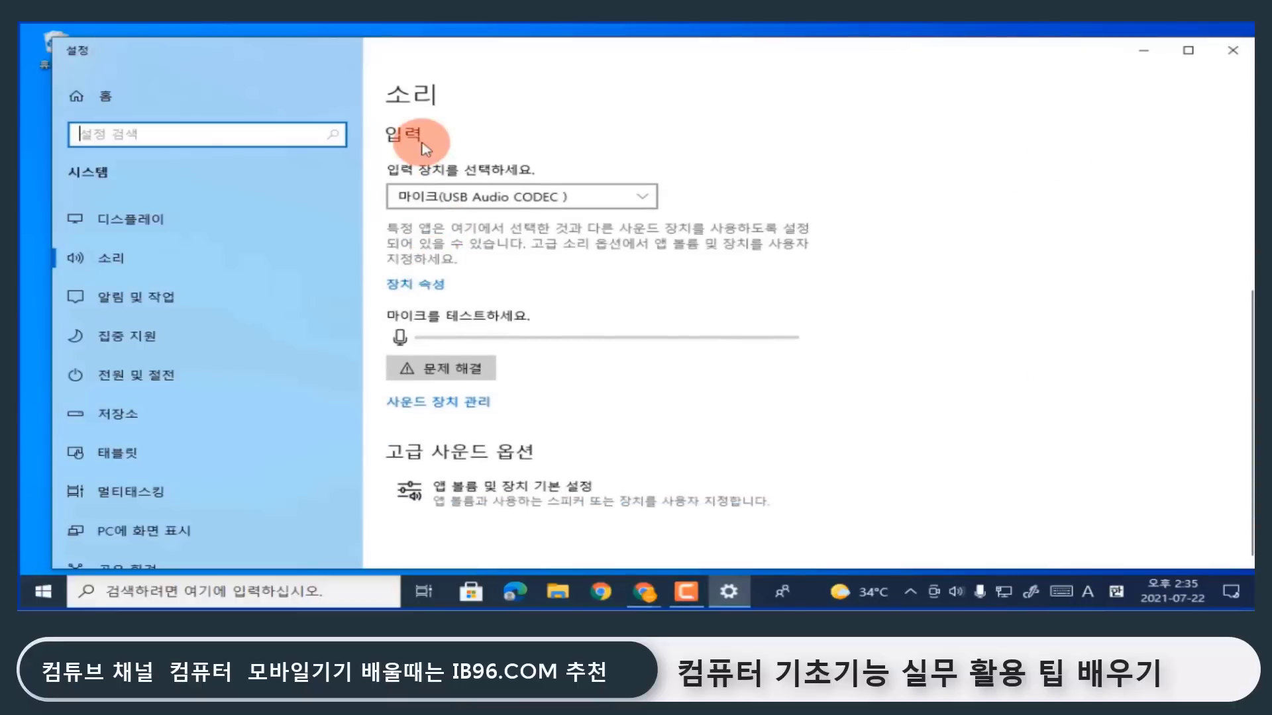
click(430, 286)
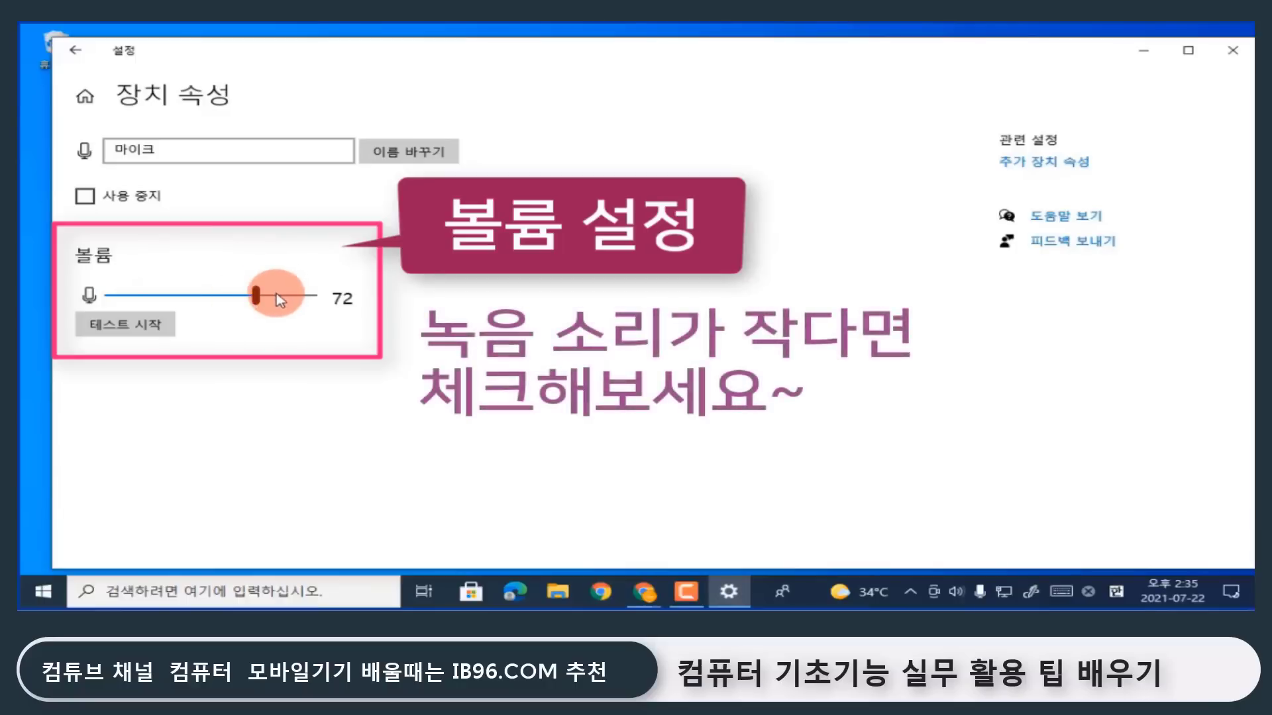
click(955, 593)
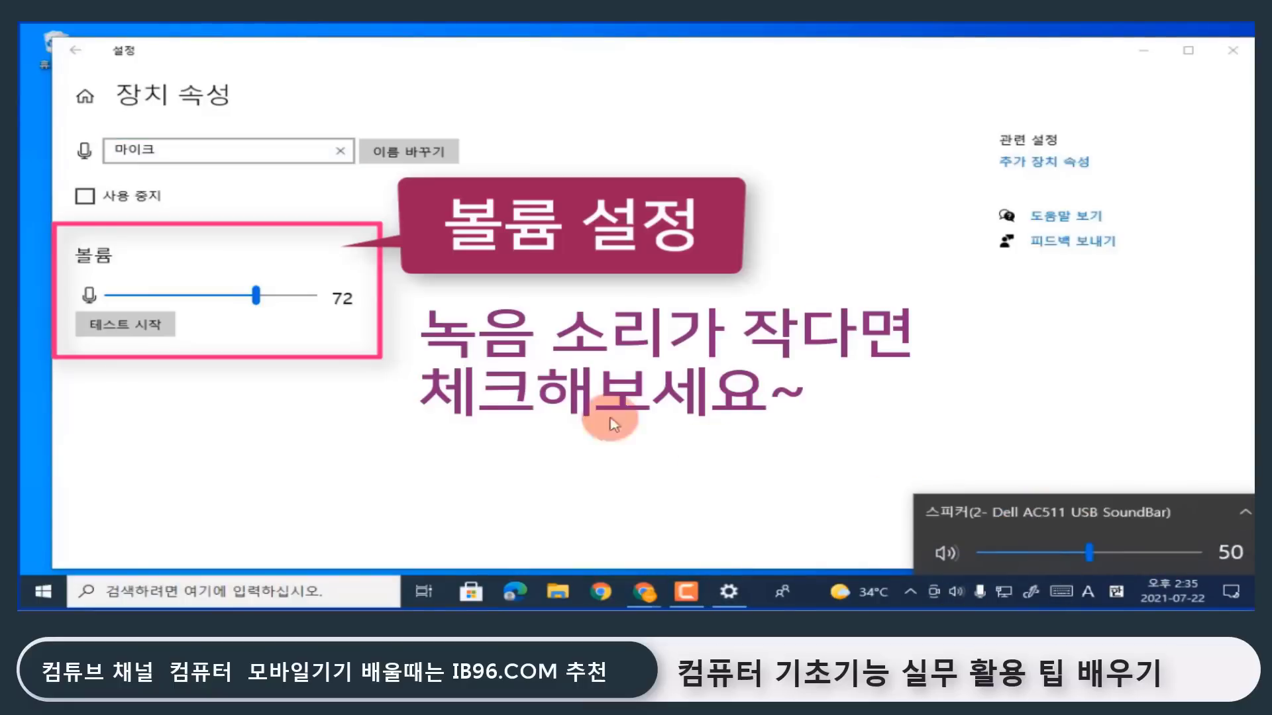
click(523, 374)
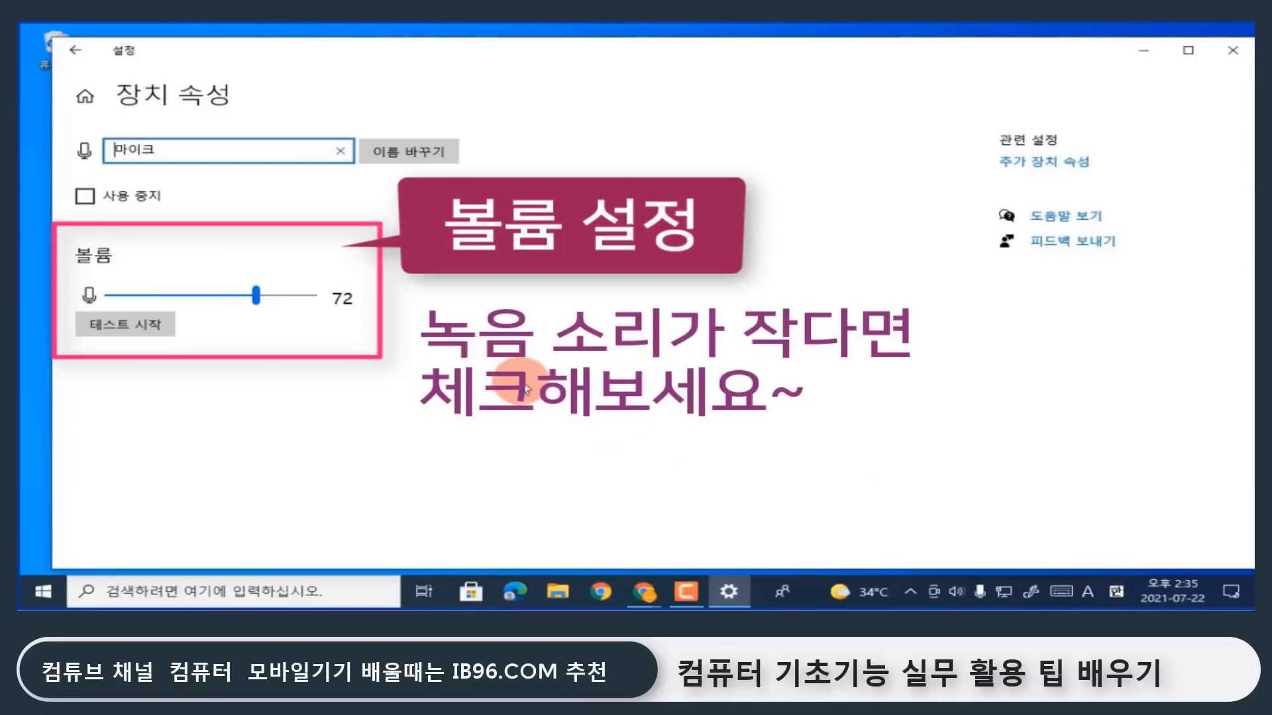
click(258, 298)
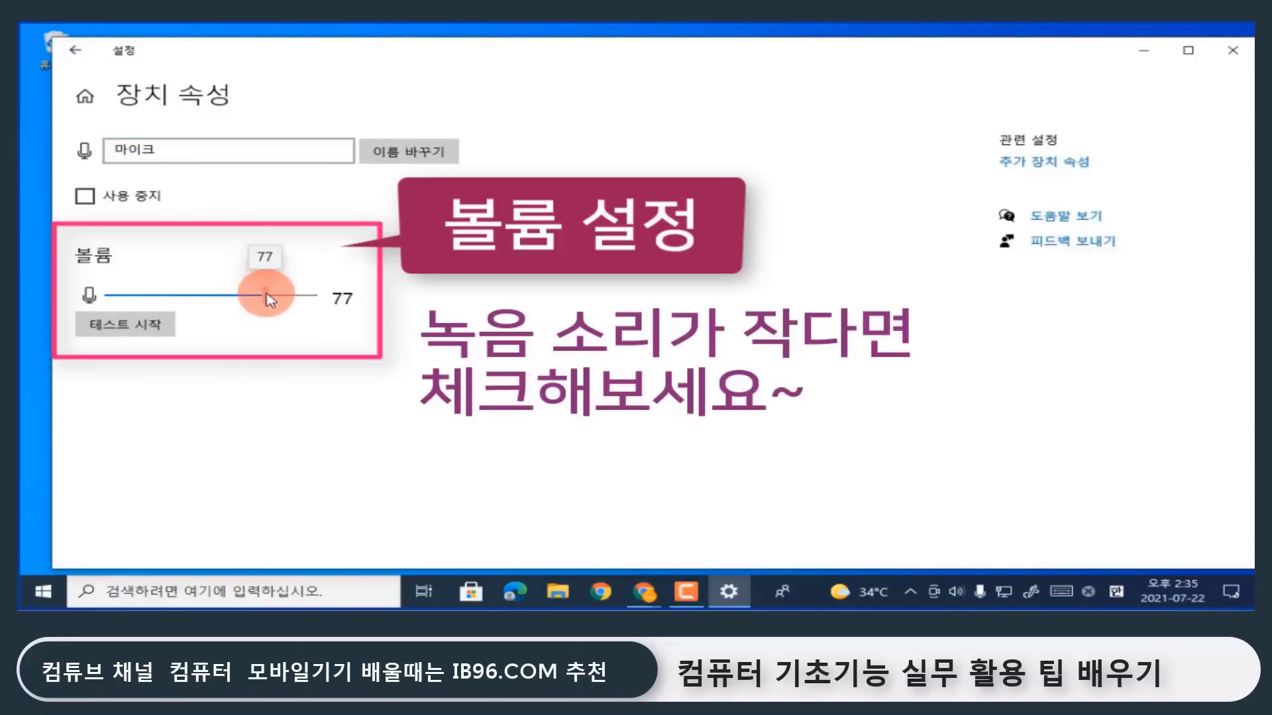
drag(267, 294, 268, 297)
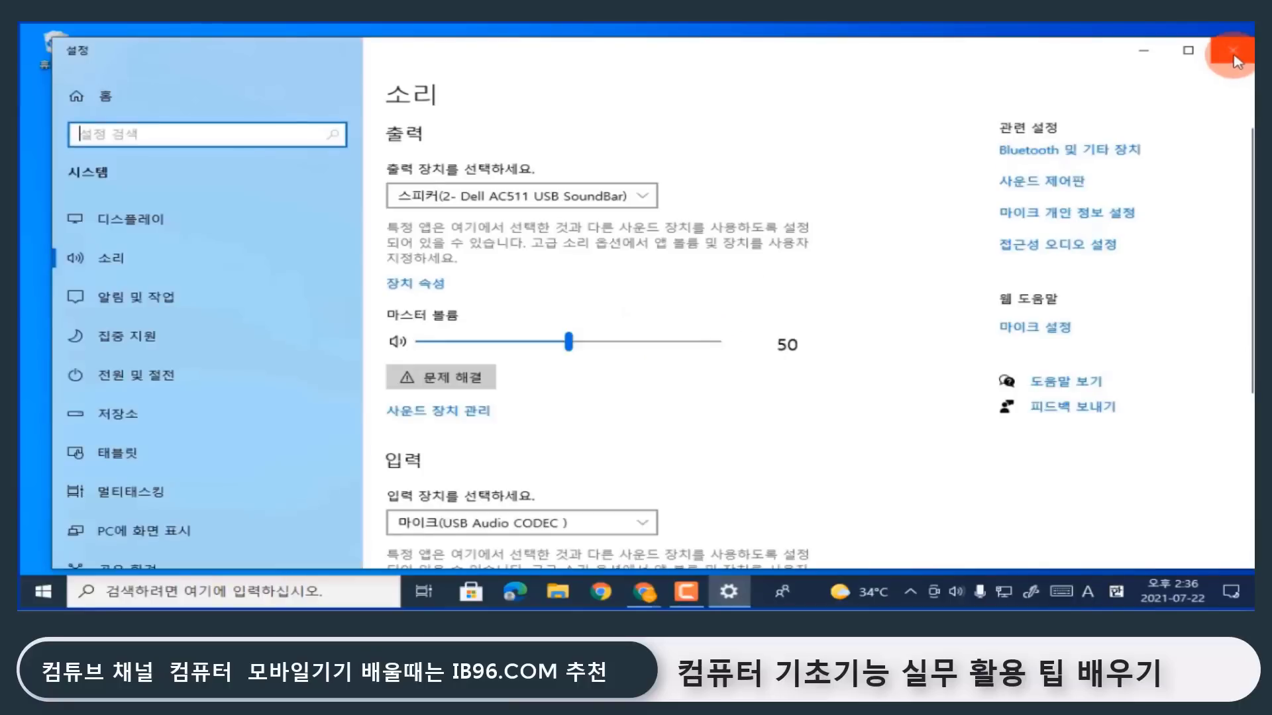
click(1234, 61)
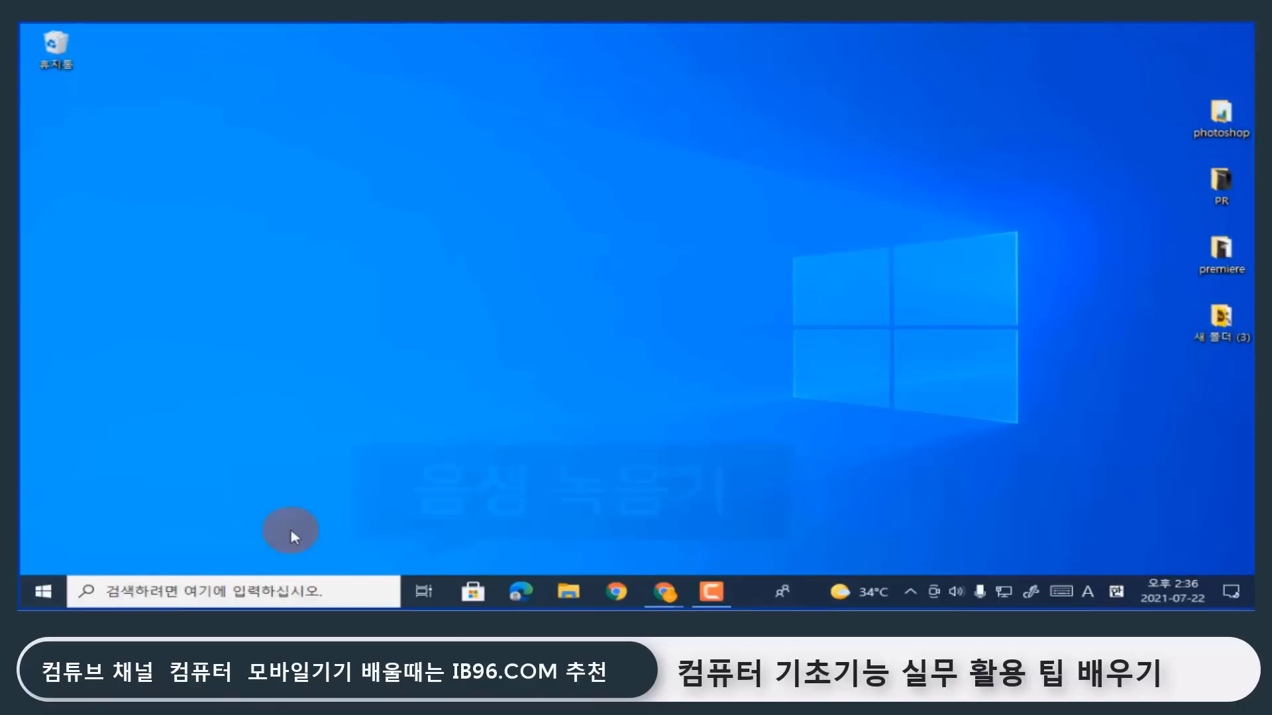
Find and open the voice recorder app (음성 녹음기) and make a voice recording about 8 seconds long.
click(33, 591)
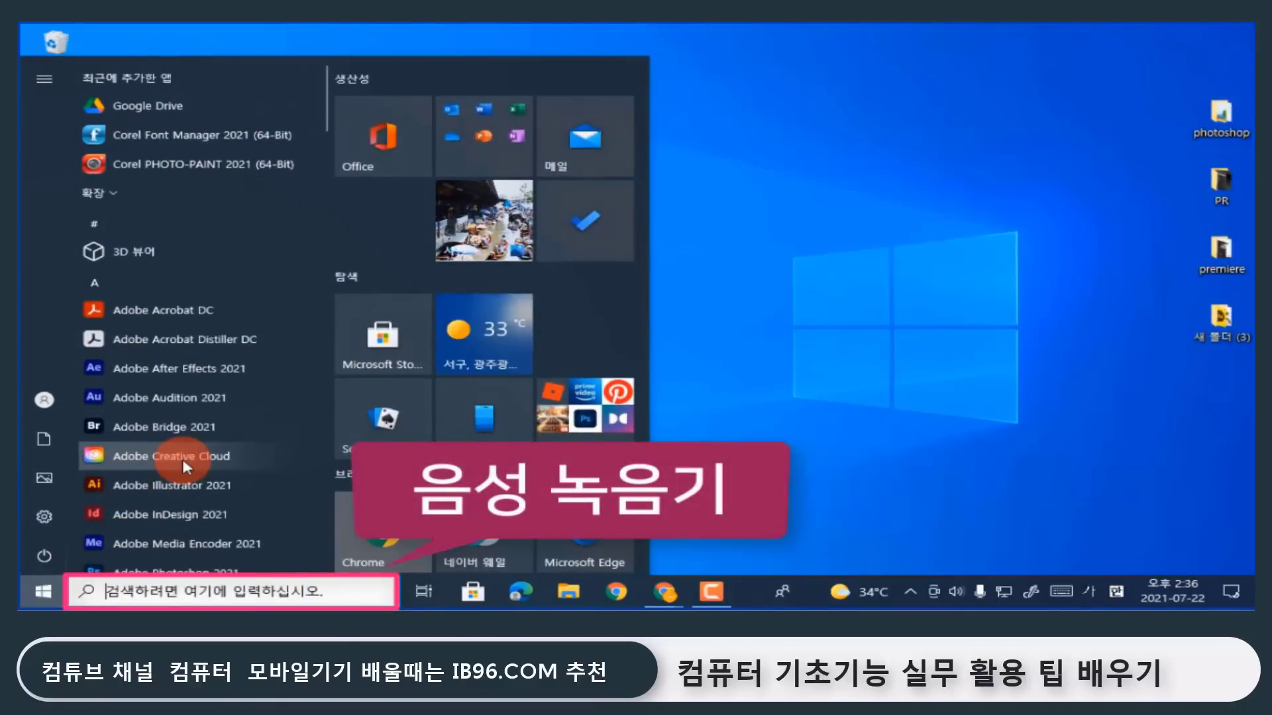
text(음성)
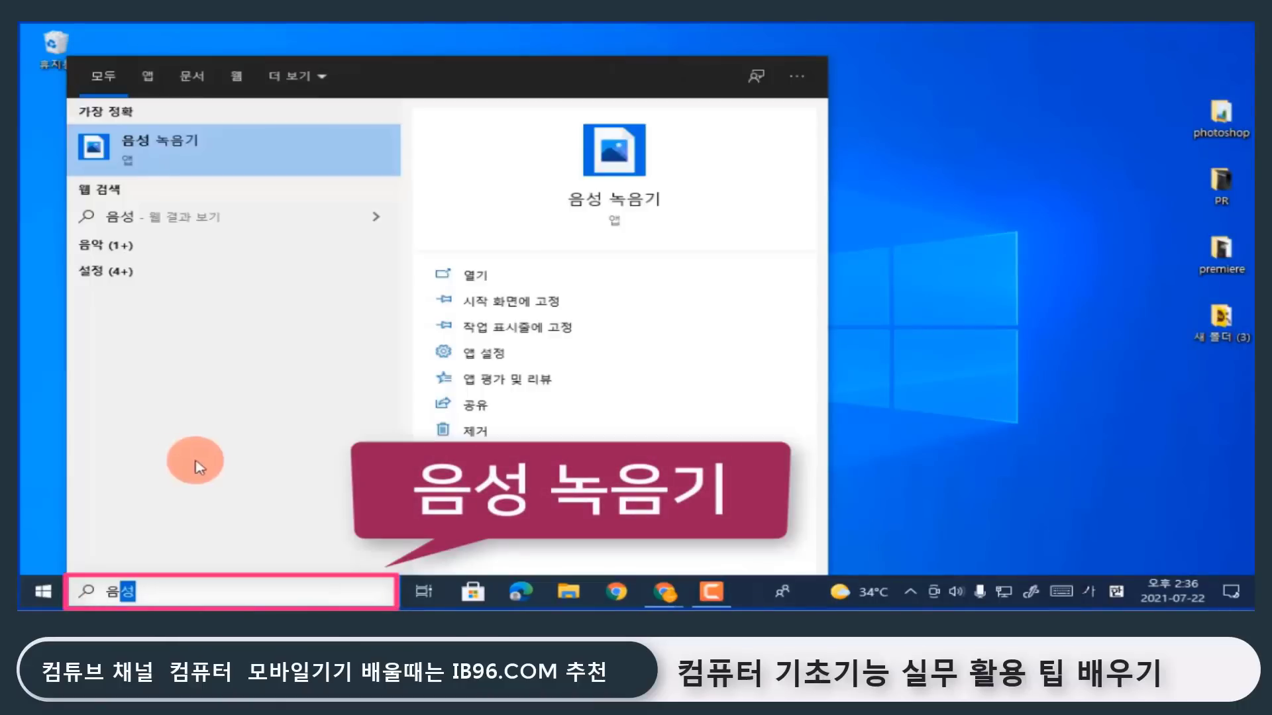
click(623, 206)
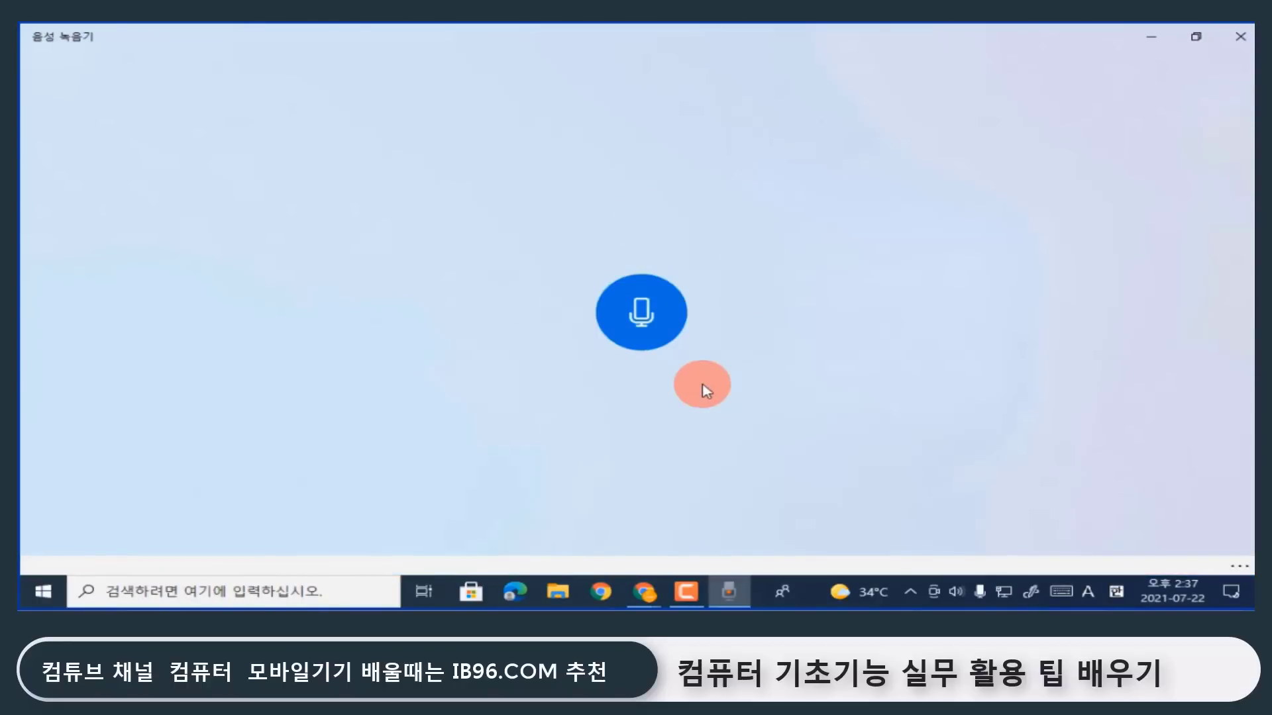
click(646, 318)
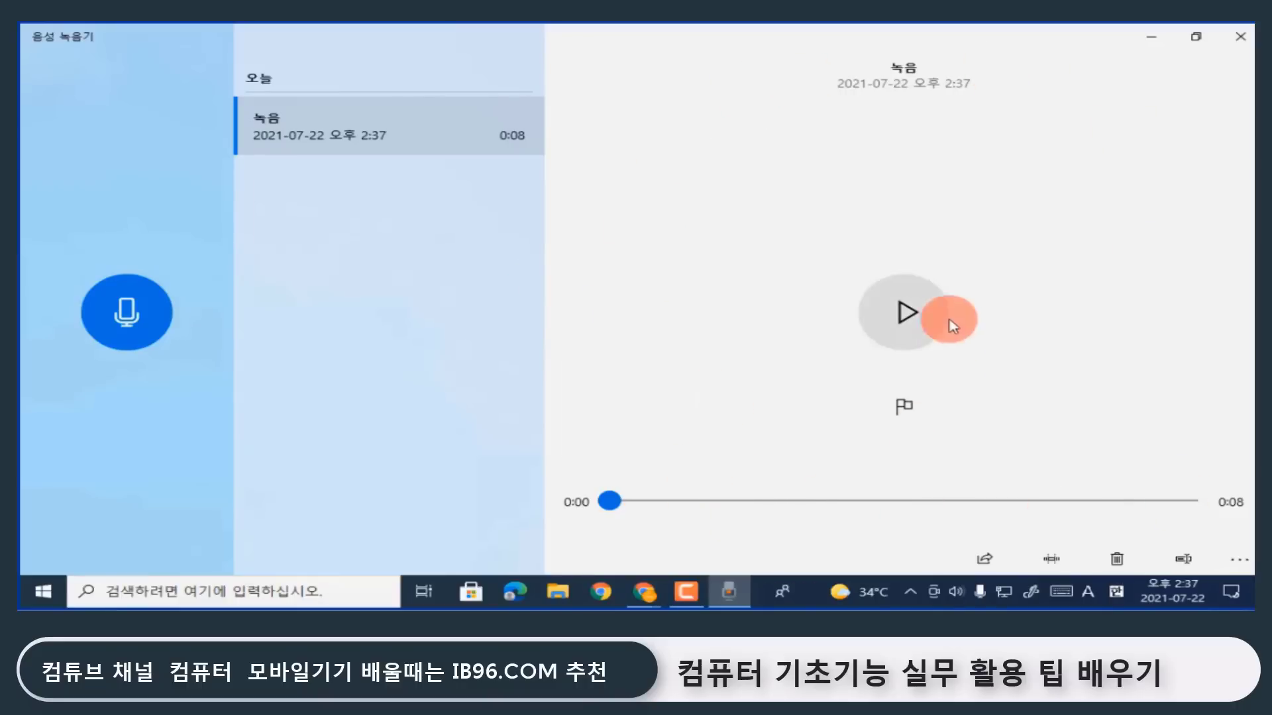
Play back the new recording, pausing and jumping to different positions to check the speech near its start and end.
click(924, 315)
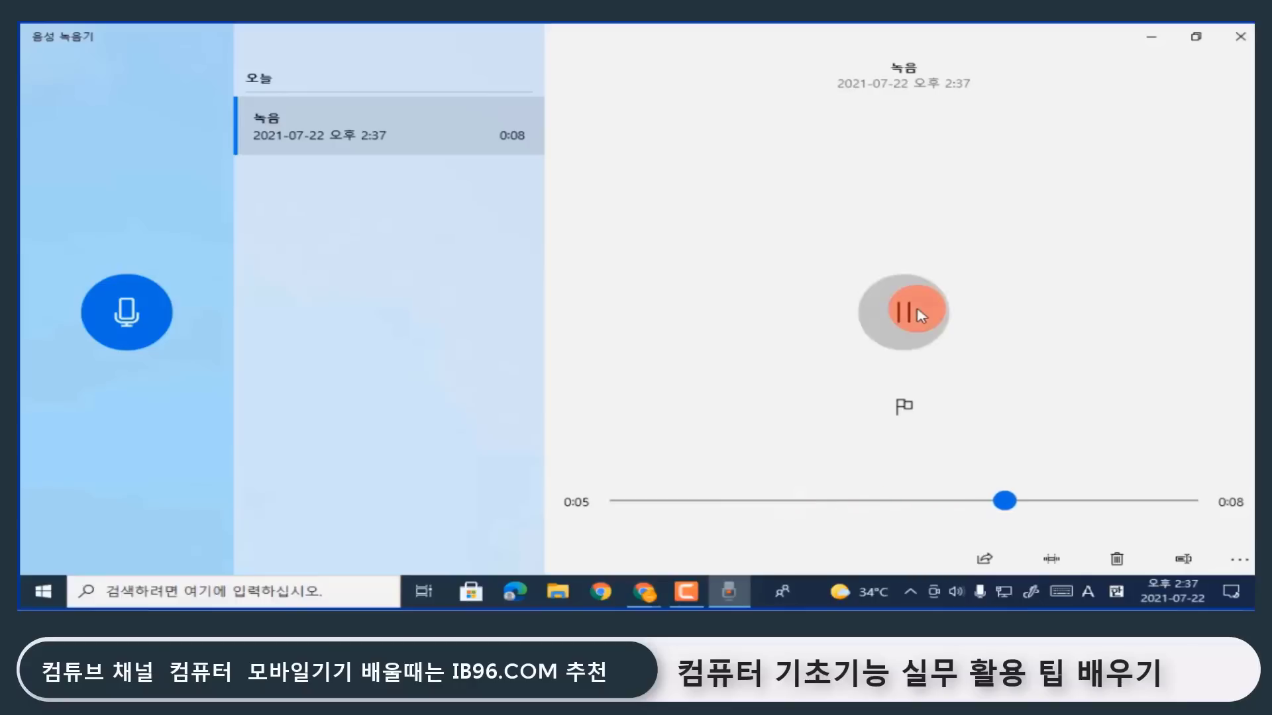
click(917, 309)
drag(1010, 506, 616, 503)
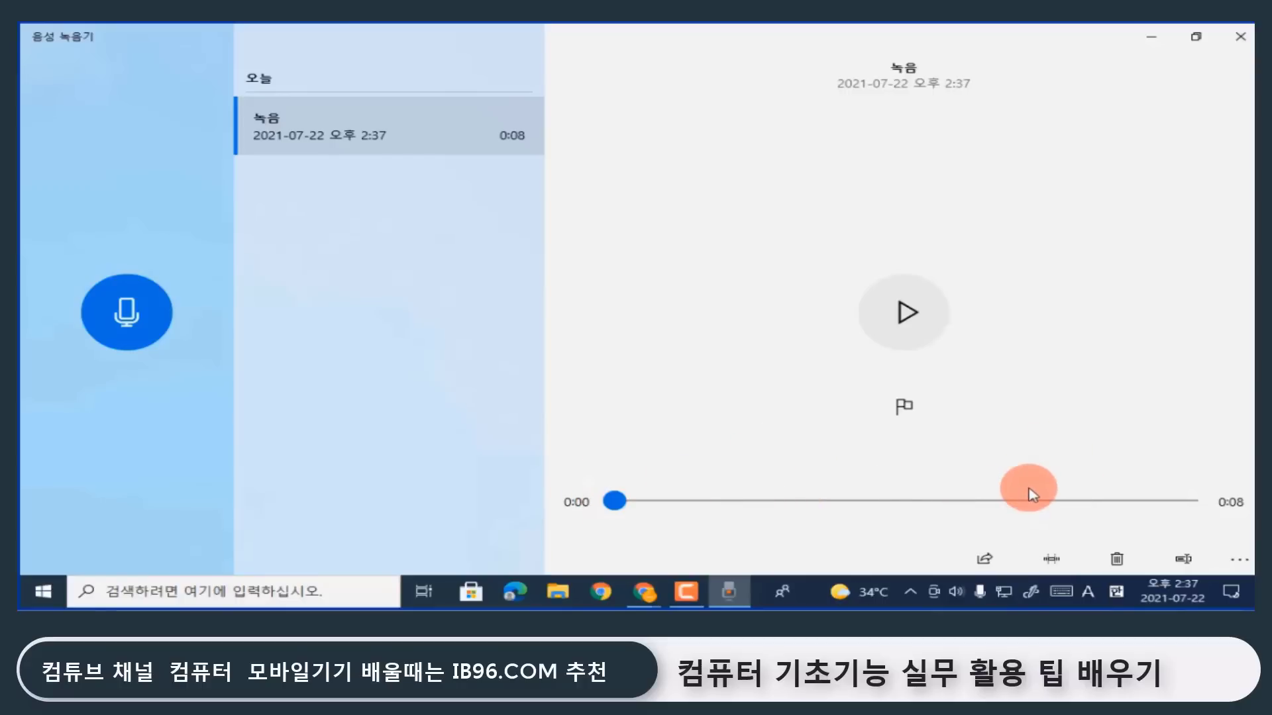
click(906, 311)
click(664, 510)
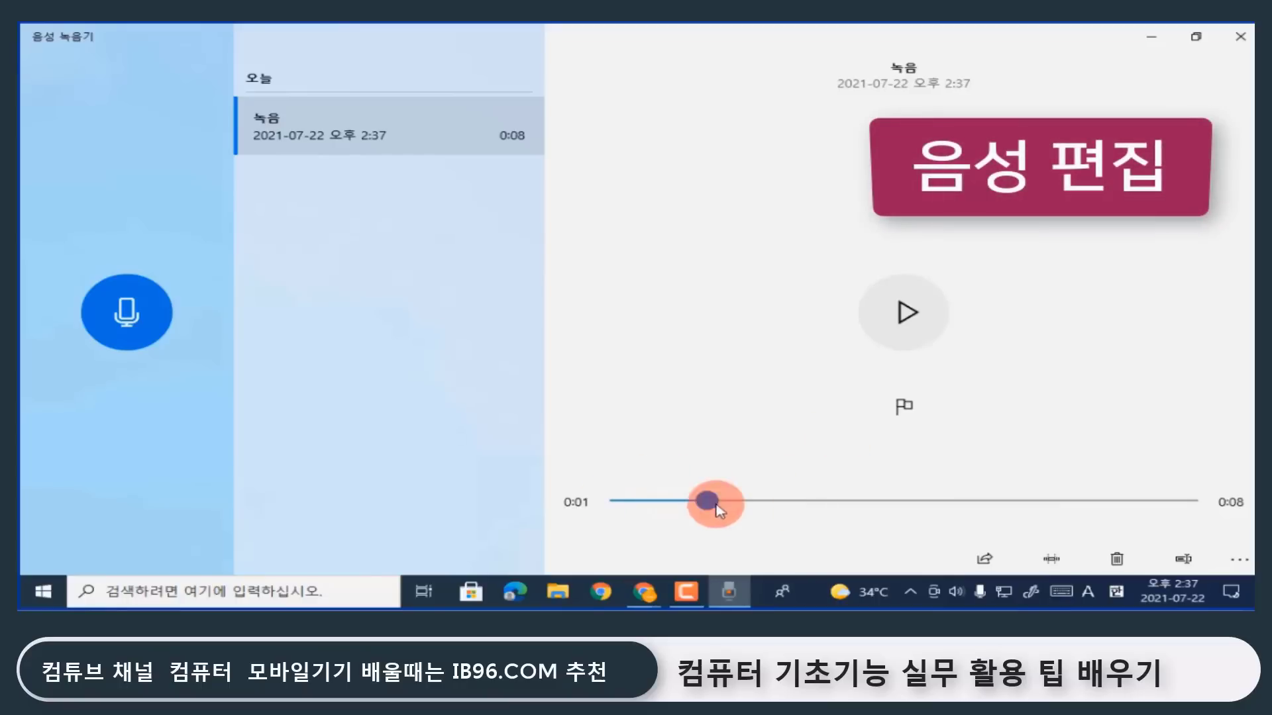
click(1053, 502)
click(913, 323)
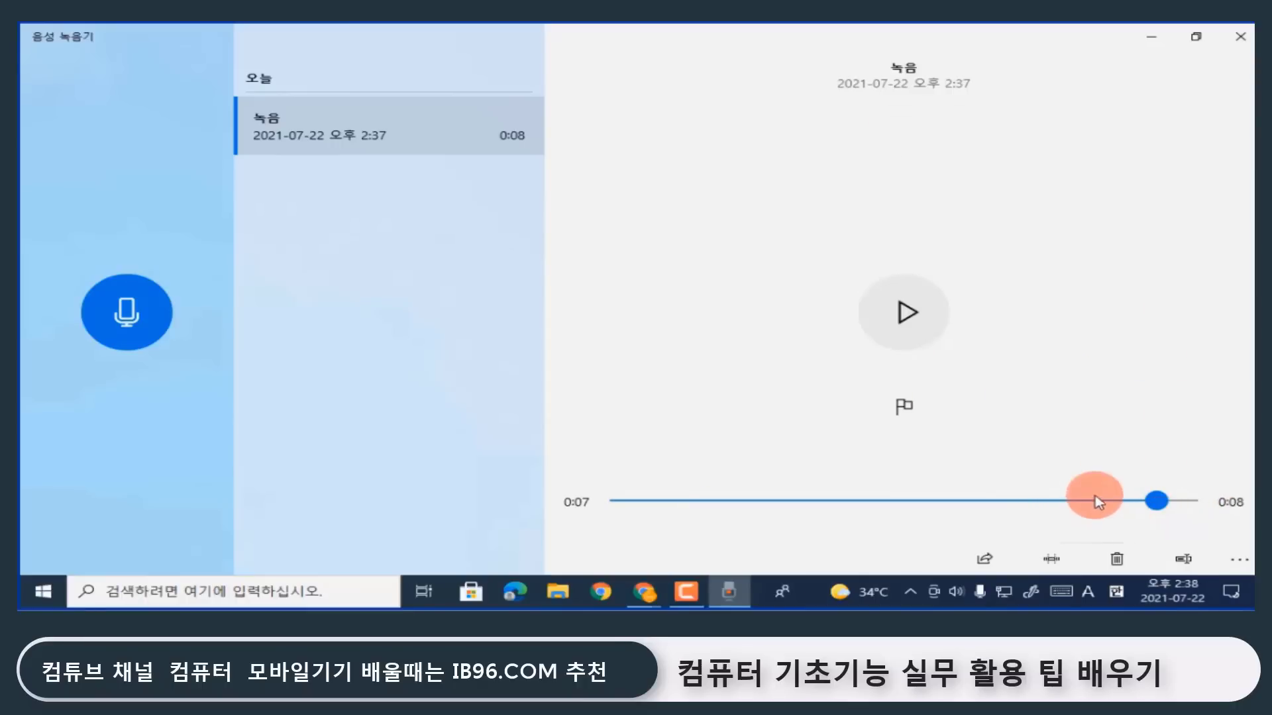
Start trimming the recording, find where the speech begins, and move the trim start marker to just before 0:01.
click(1052, 563)
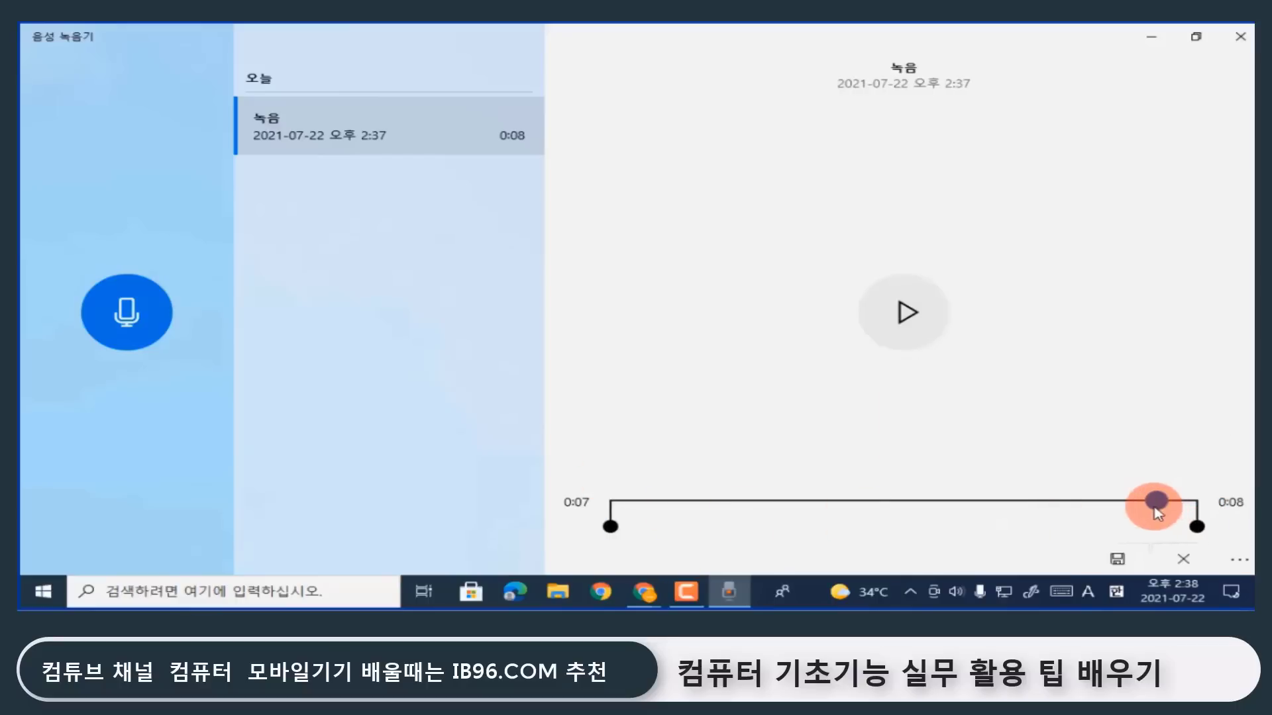
drag(1158, 504, 605, 519)
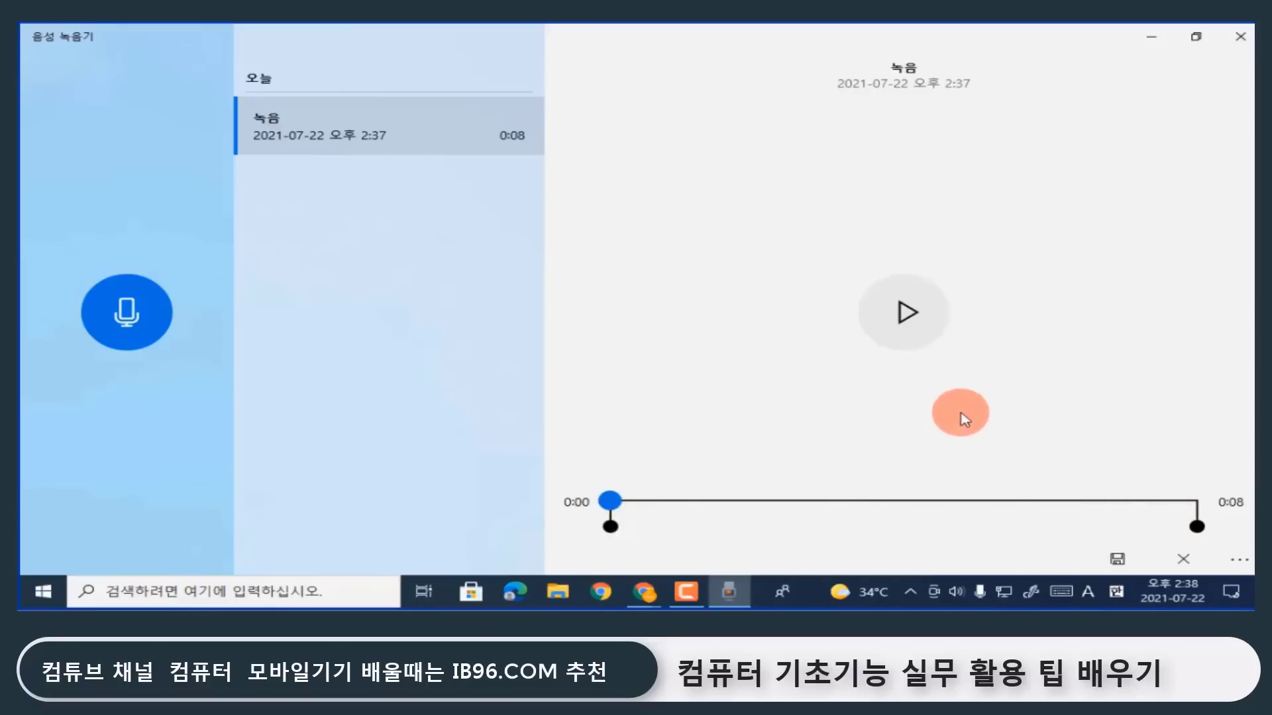
click(919, 322)
click(919, 322)
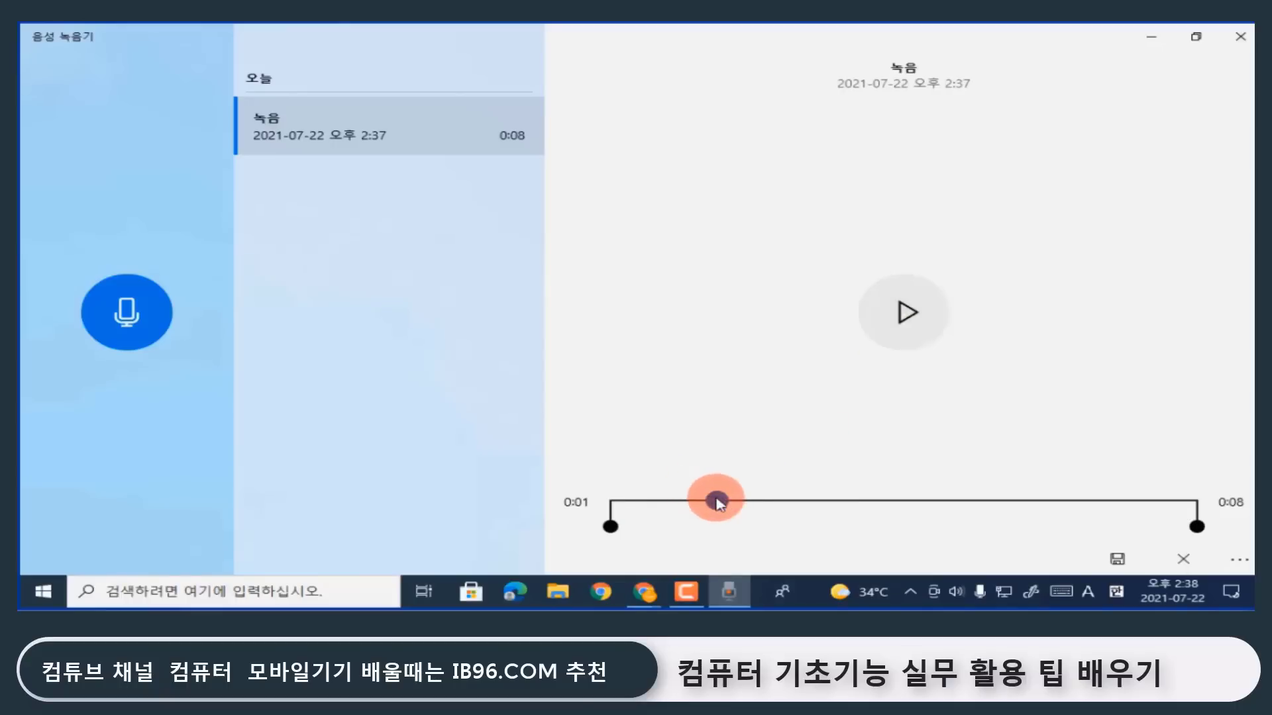
drag(717, 501, 675, 501)
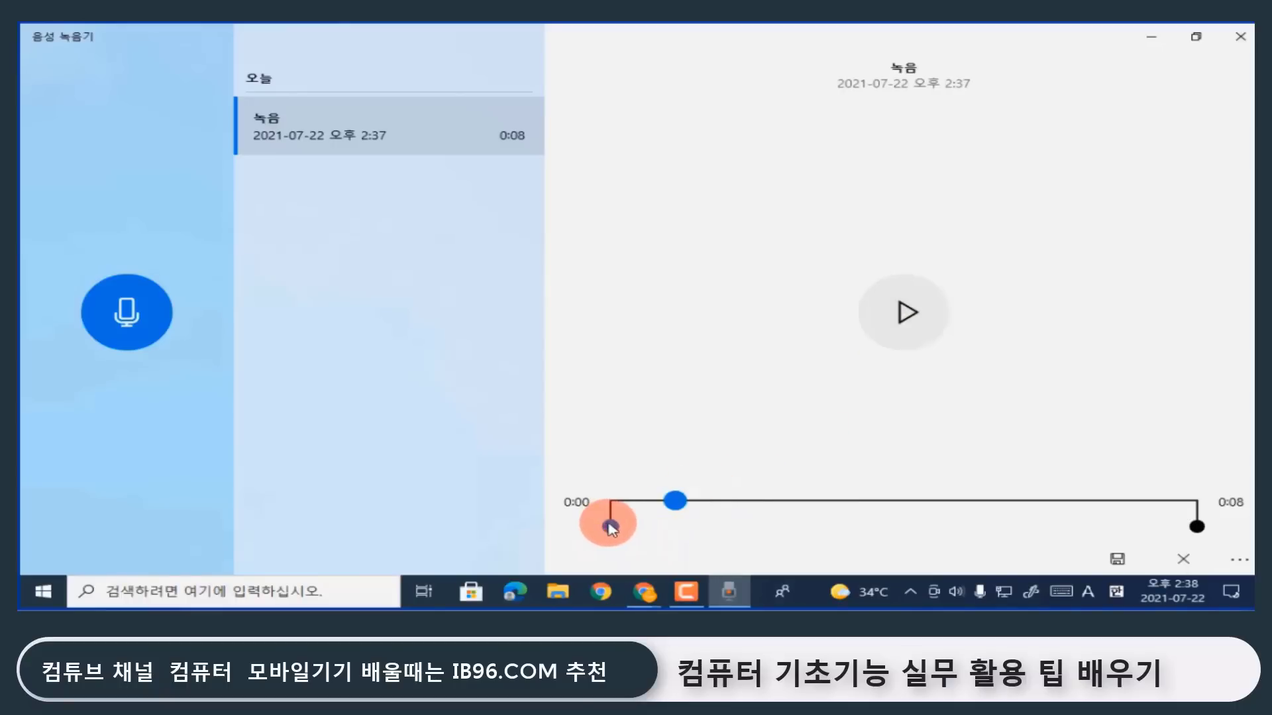
drag(610, 526, 674, 528)
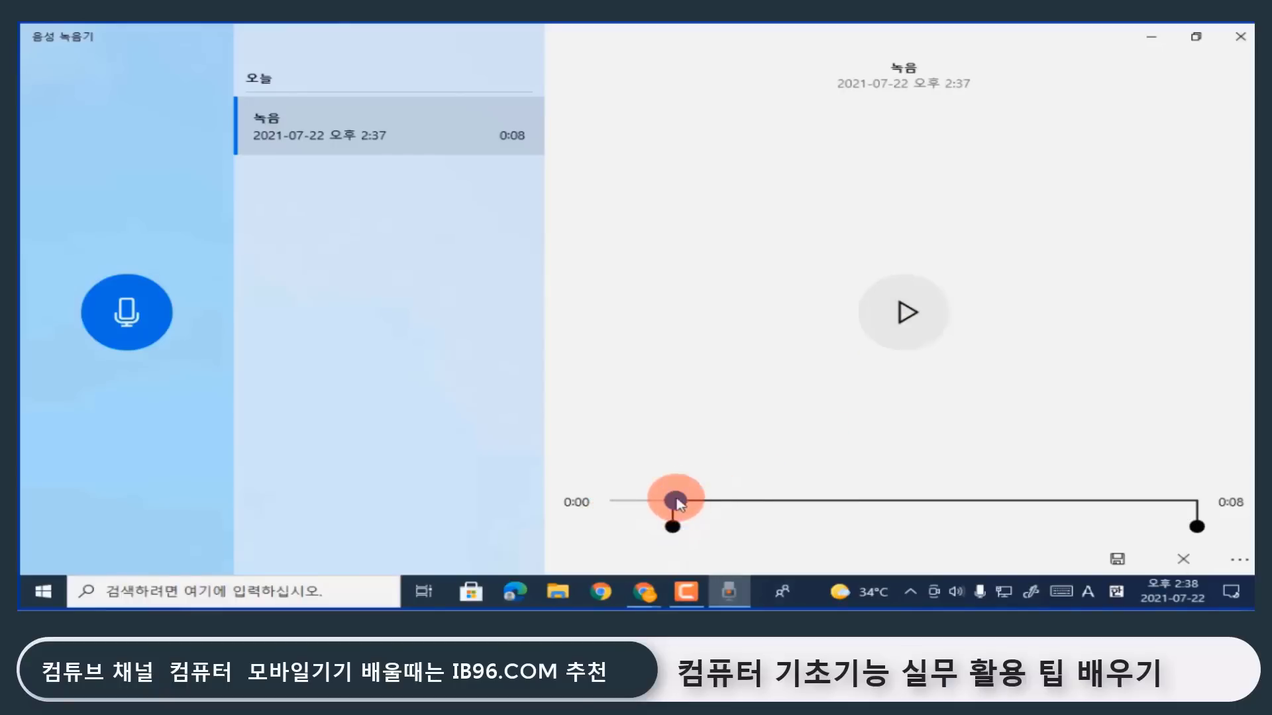
Play the recording to find where the speech ends and move the trim end marker to just after 0:05.
click(904, 311)
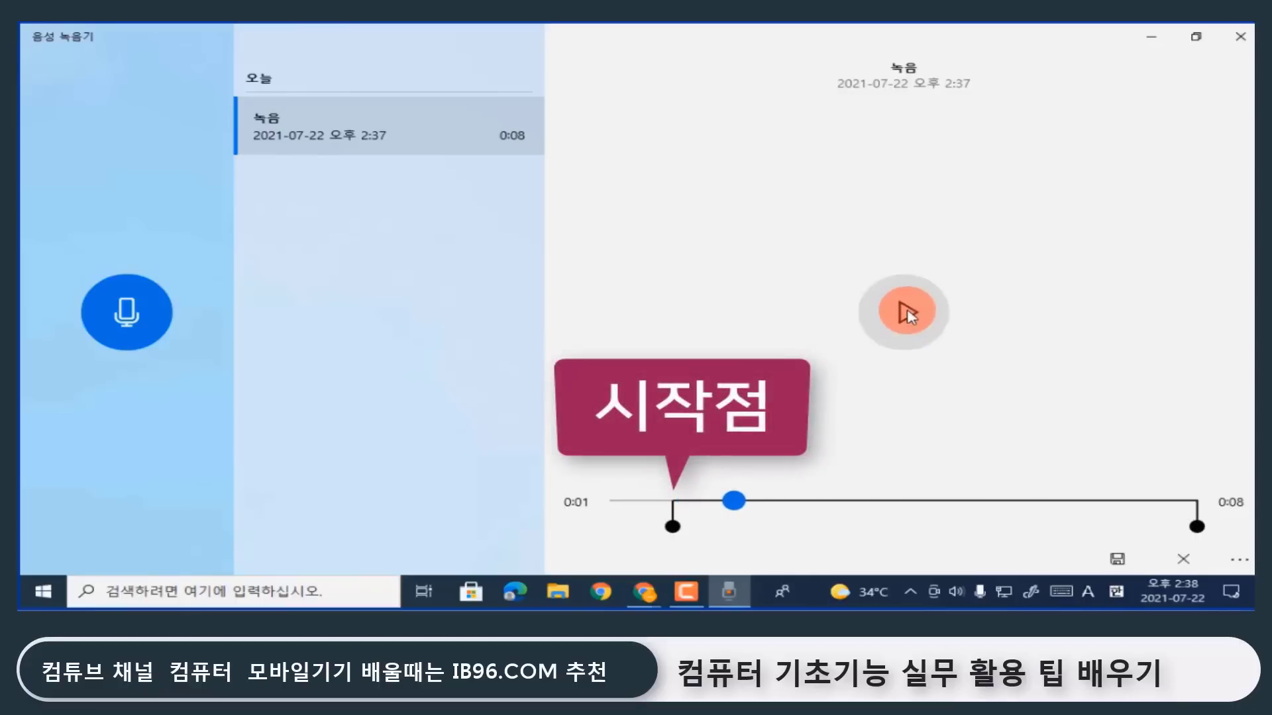
click(907, 313)
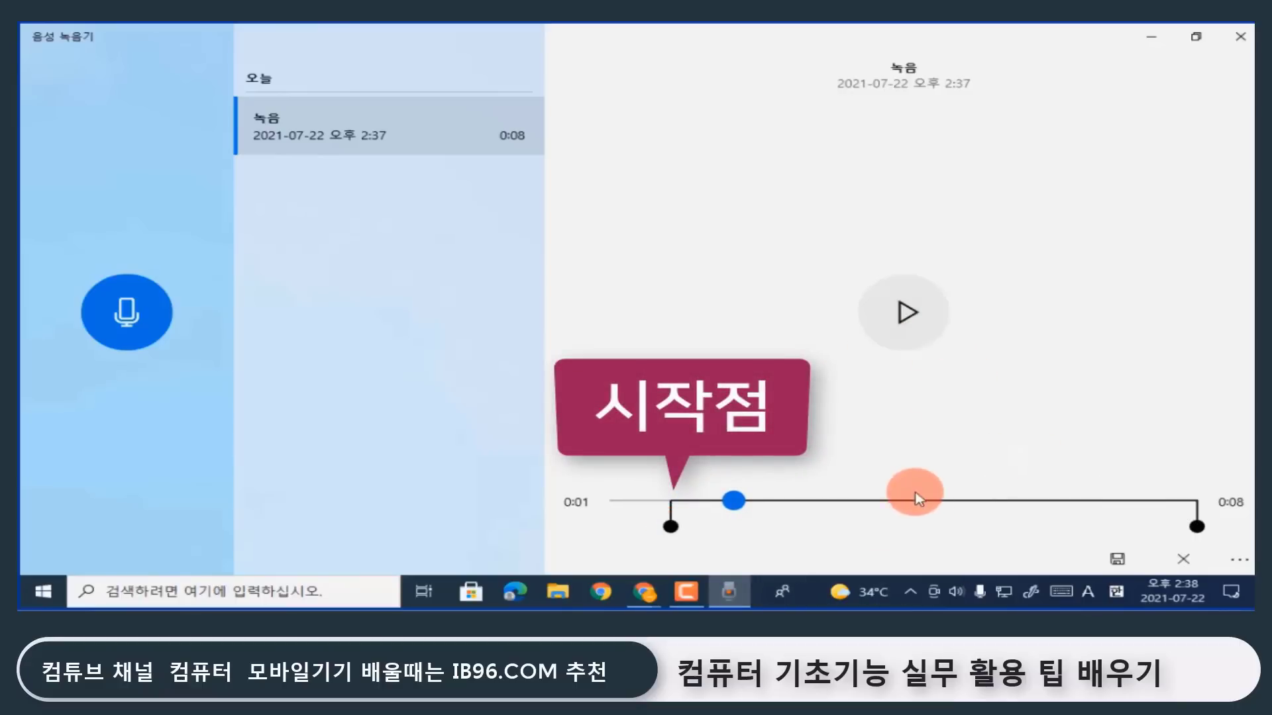
click(905, 311)
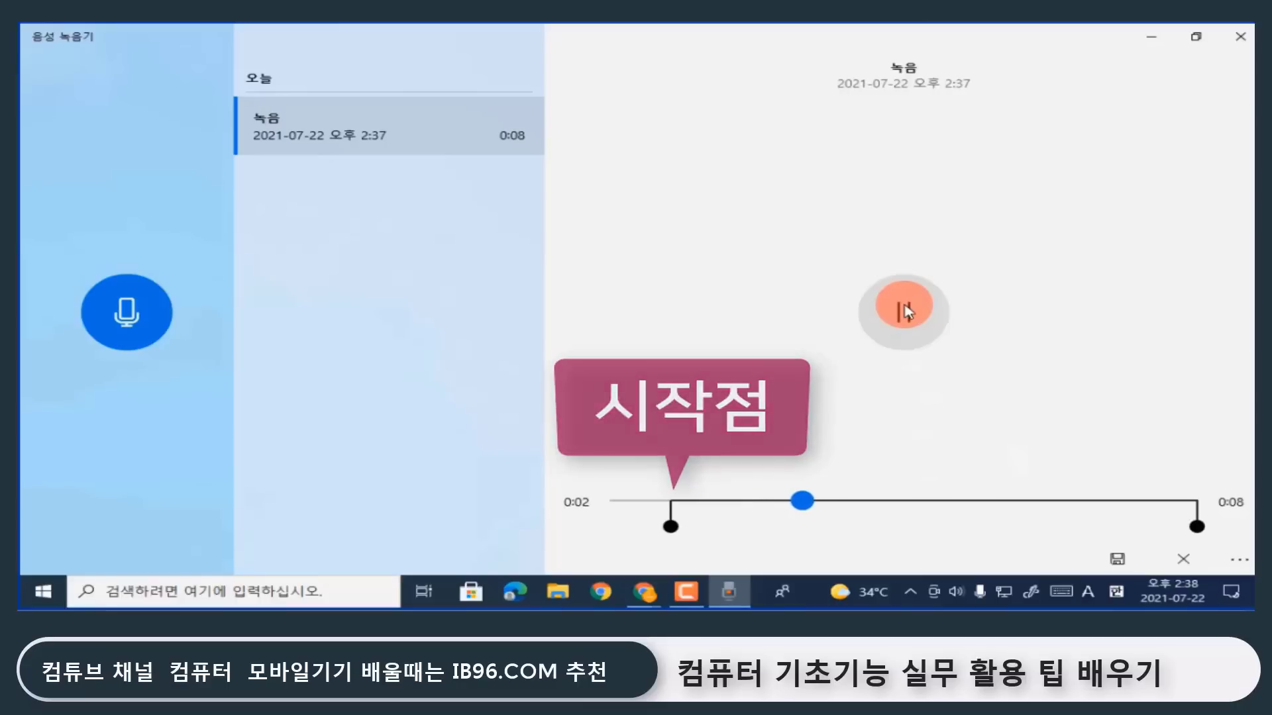
click(905, 312)
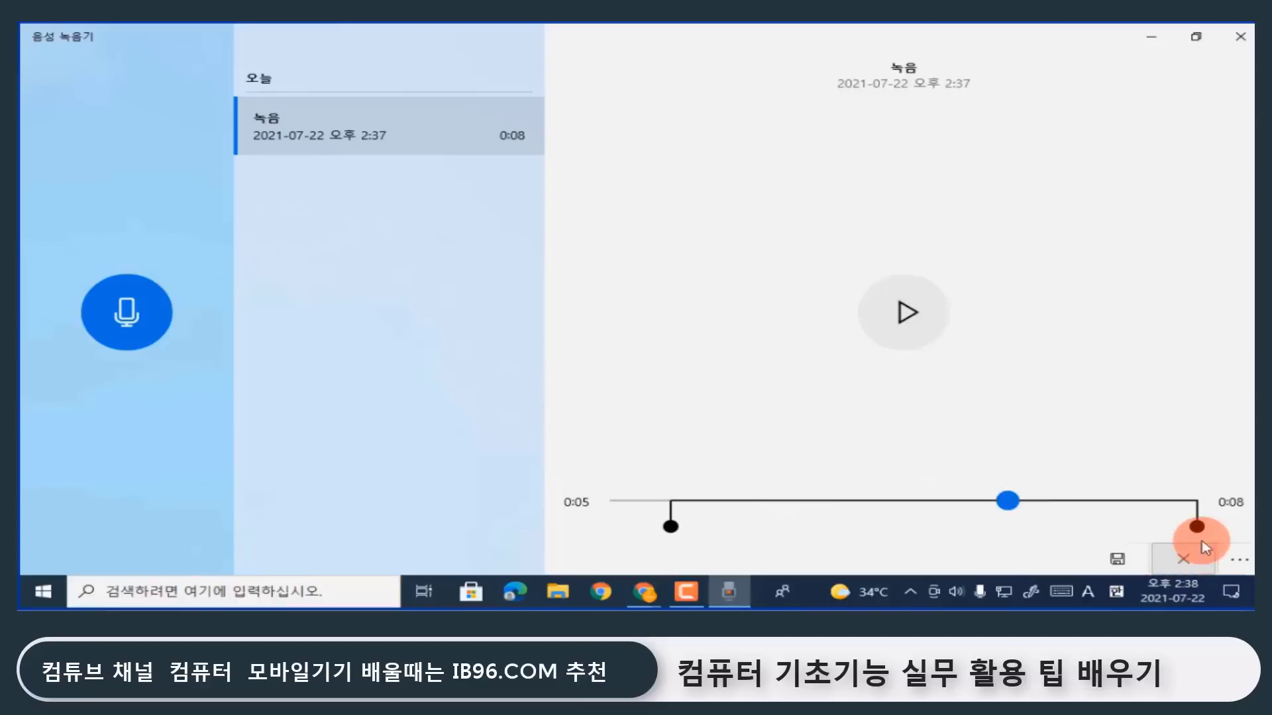
drag(1200, 527, 1024, 529)
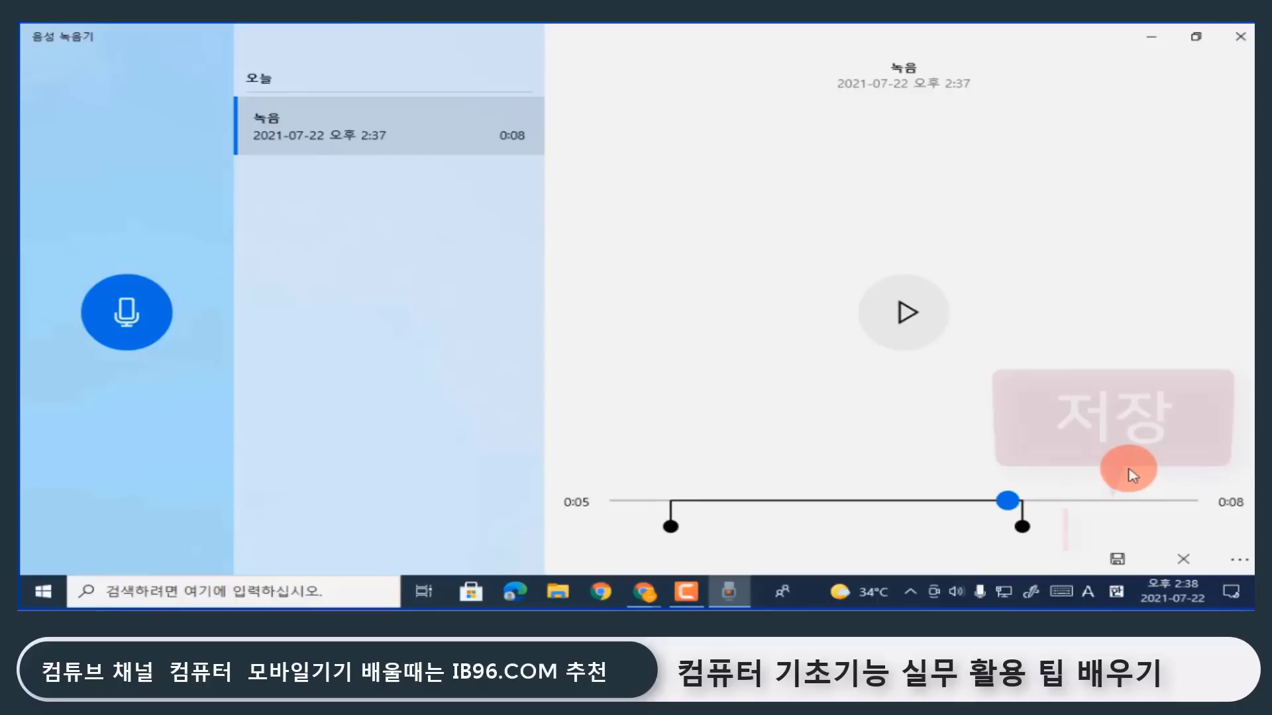
Save the trim by updating the original recording (원본 업데이트) and play back the edited result.
click(1117, 560)
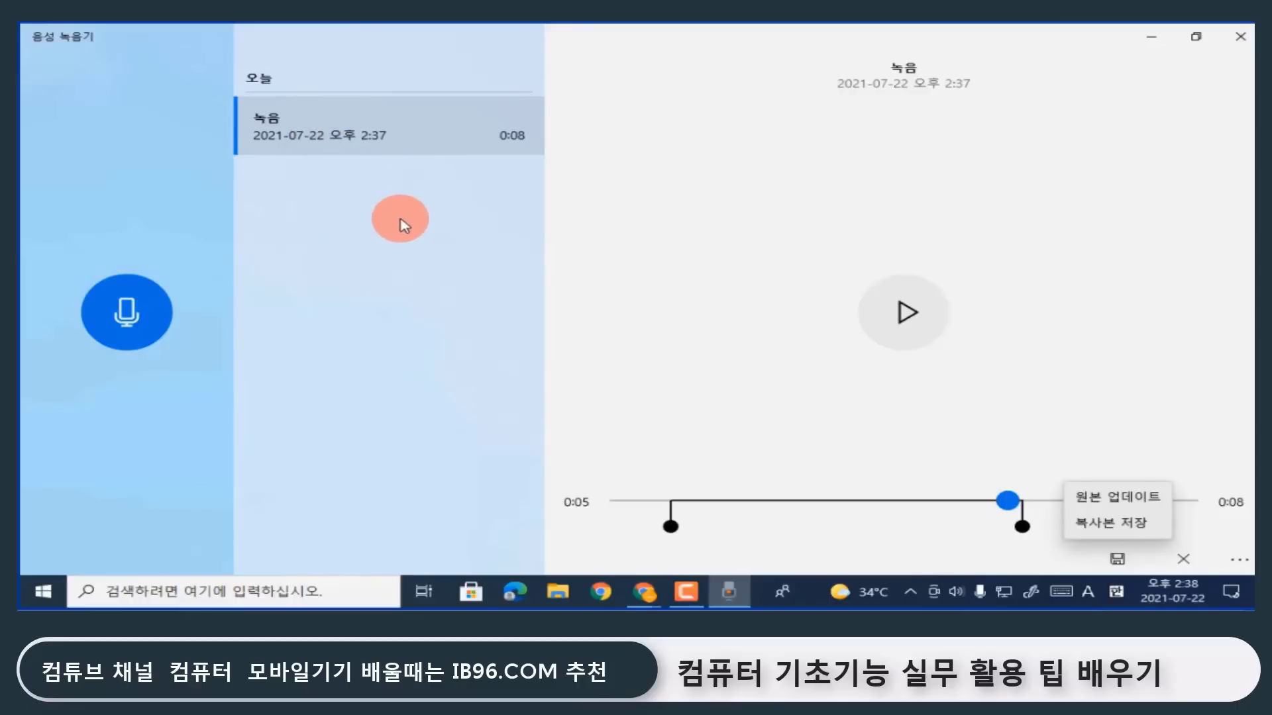
click(1157, 509)
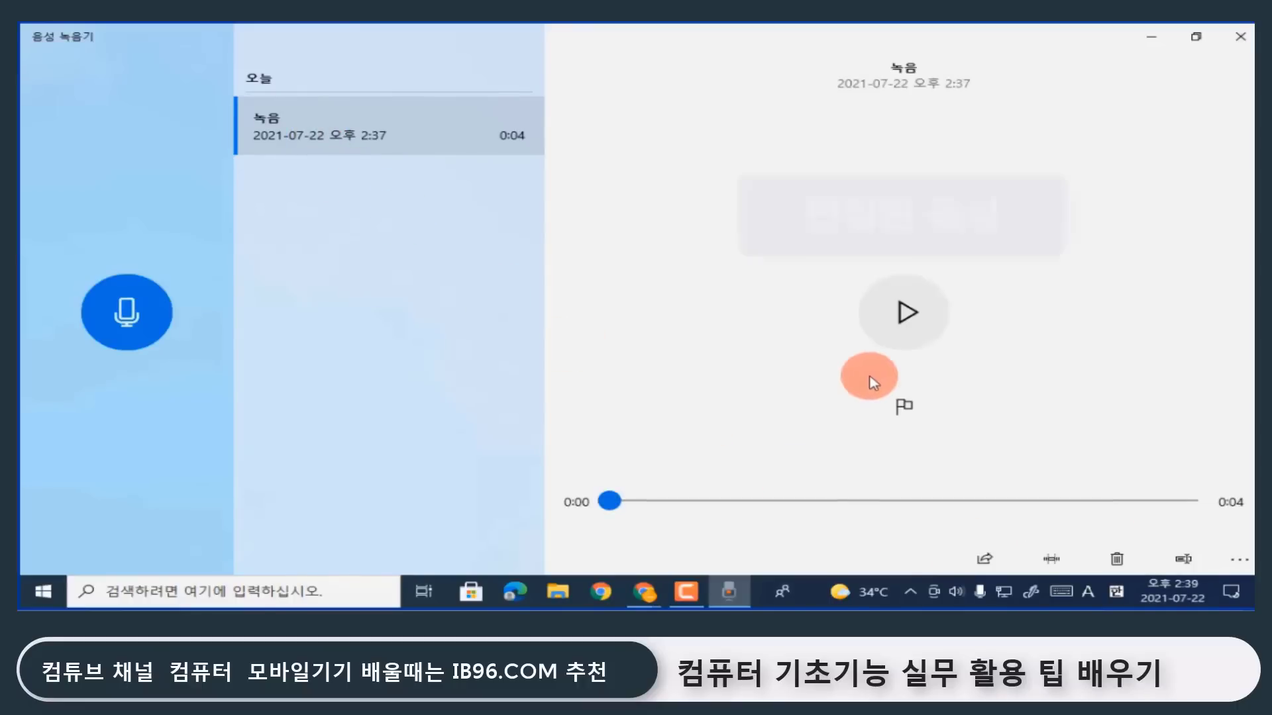
click(911, 326)
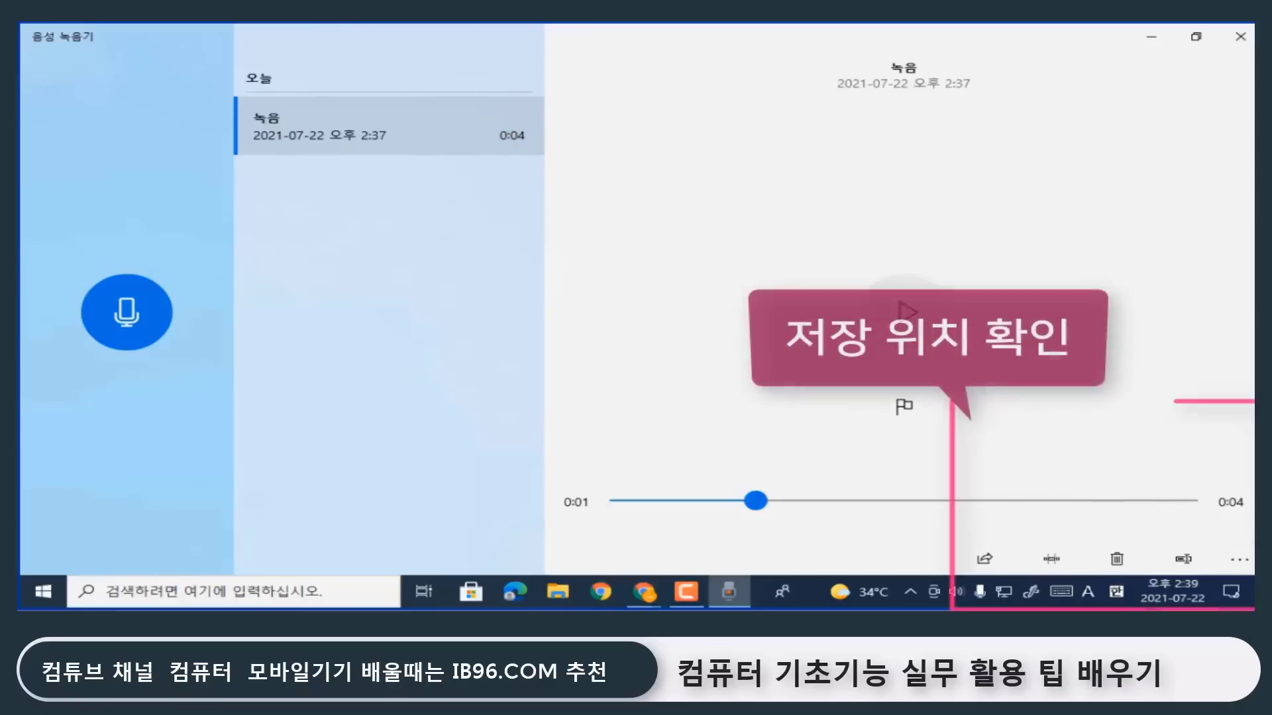
Open the recording's file location (파일 위치 열기) and check the folder path where it is saved.
click(1236, 561)
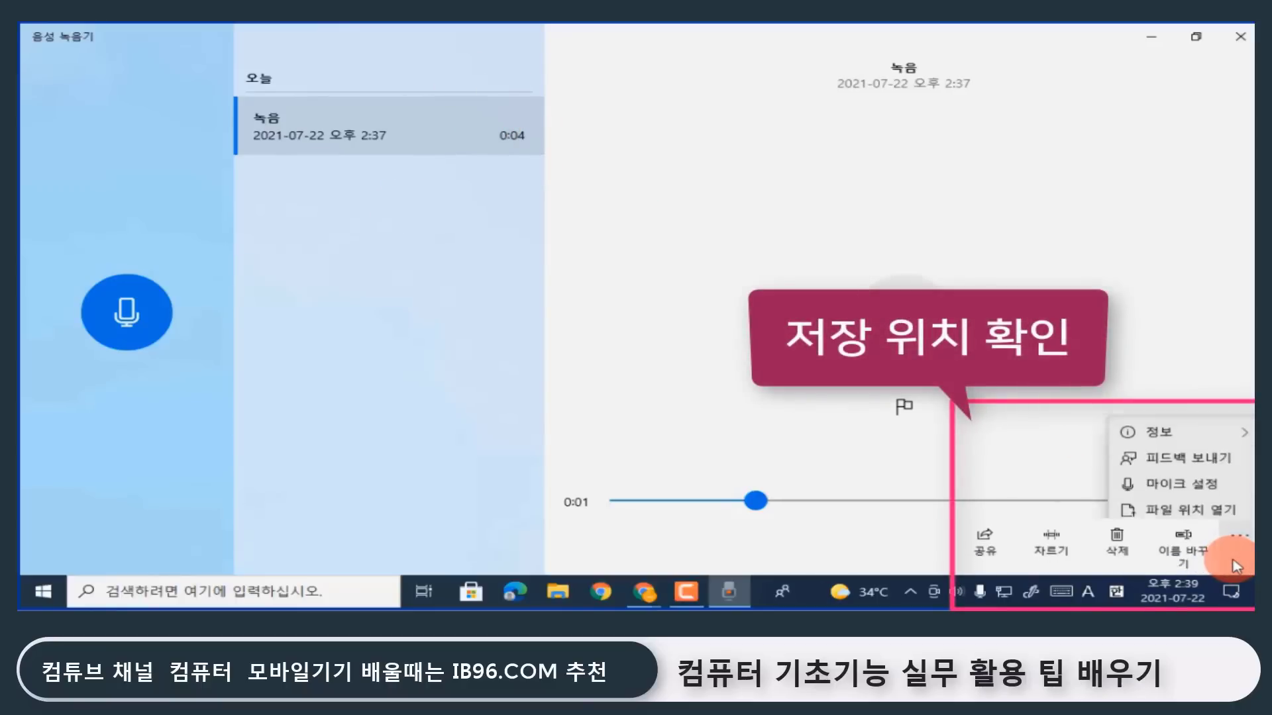
click(1167, 509)
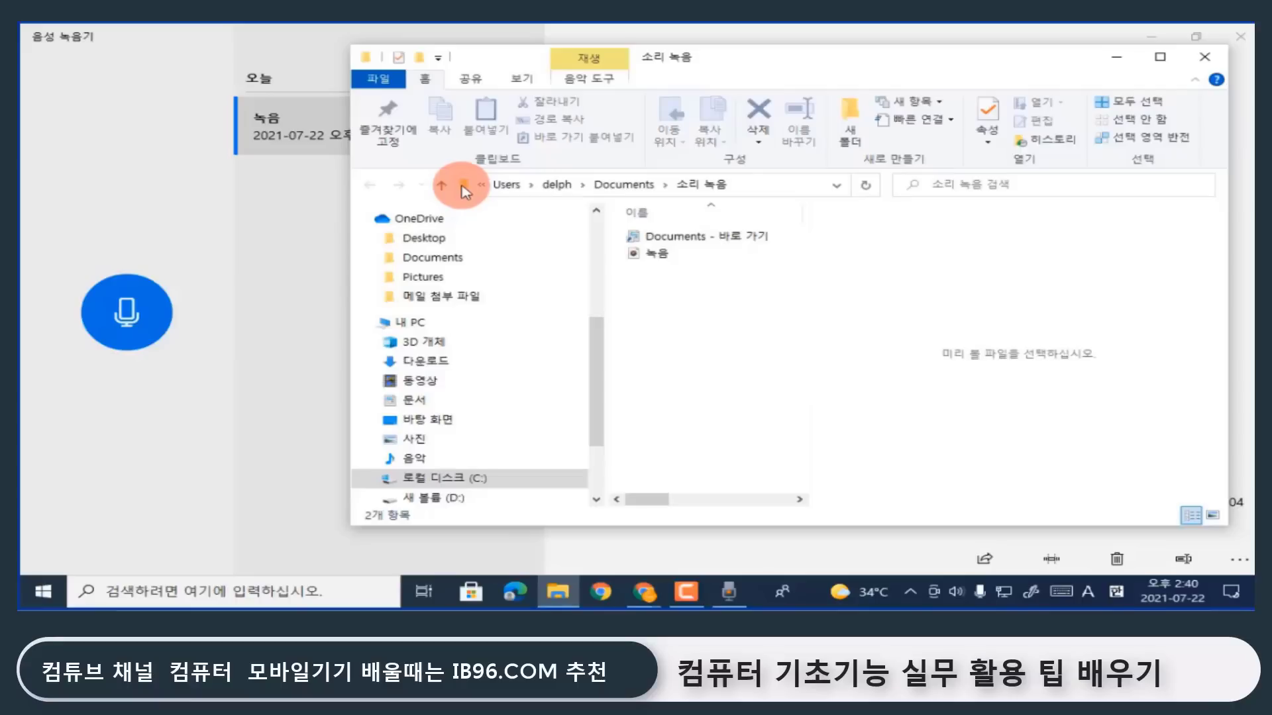
click(465, 190)
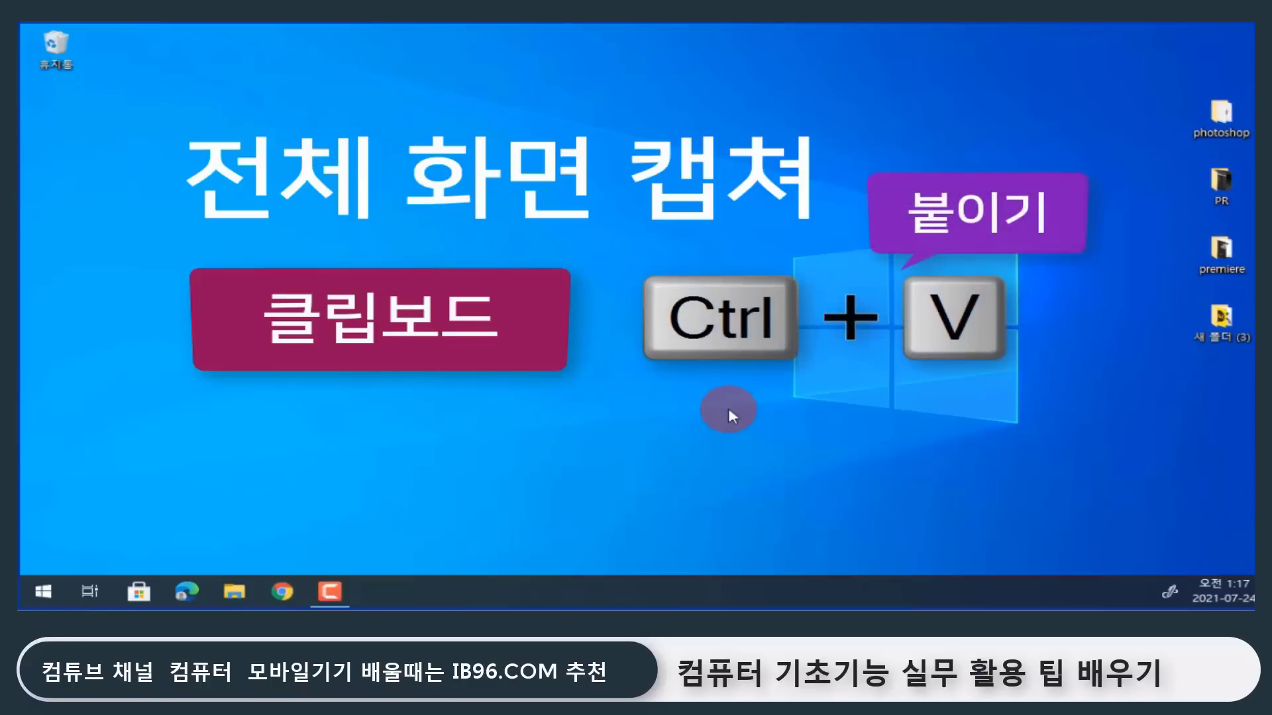
Open Paint (그림판), paste the captured full screen, look over the image, deselect it and open the file commands (파일).
click(44, 594)
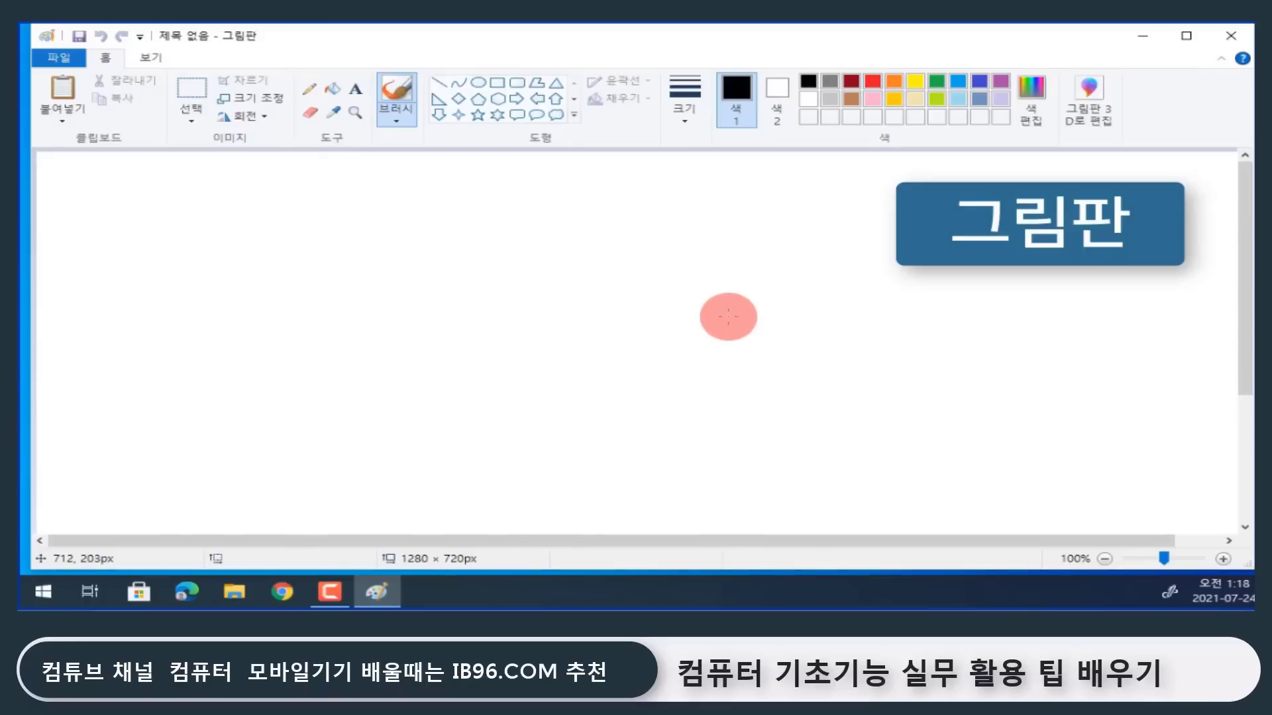
key(ctrl+v)
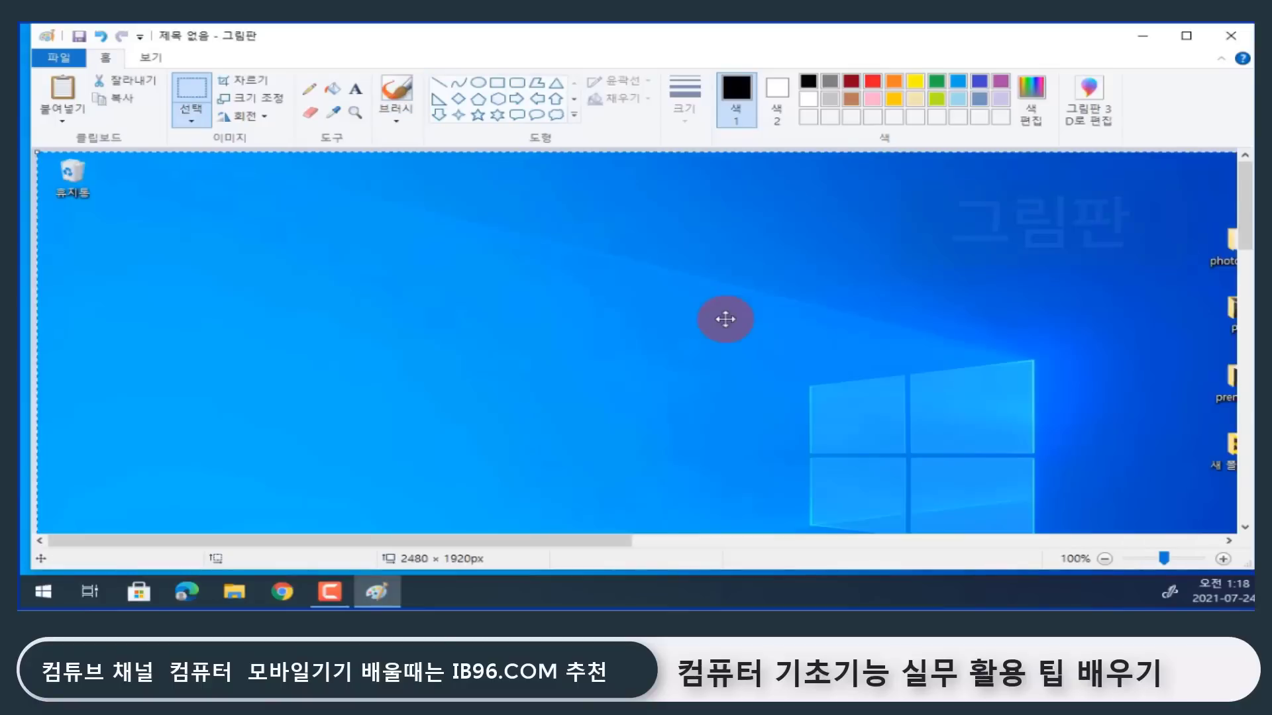
scroll(762, 360, down, 5)
scroll(797, 367, up, 5)
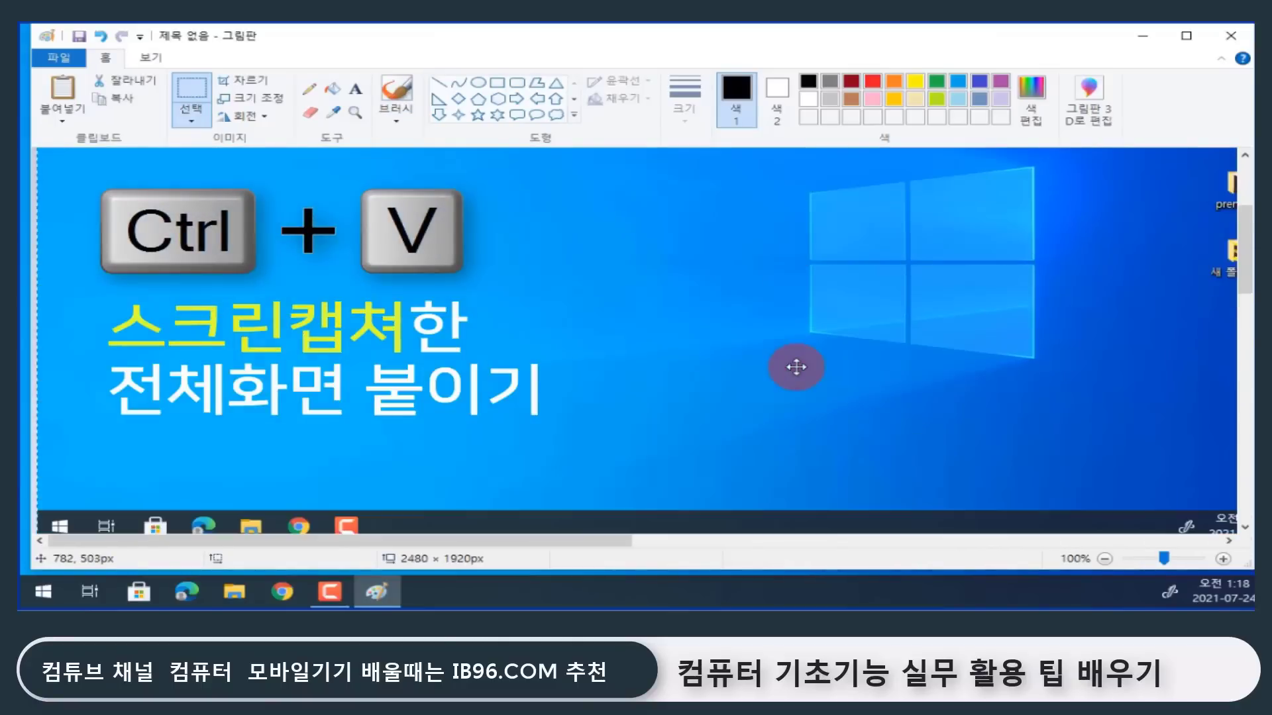
scroll(773, 367, up, 3)
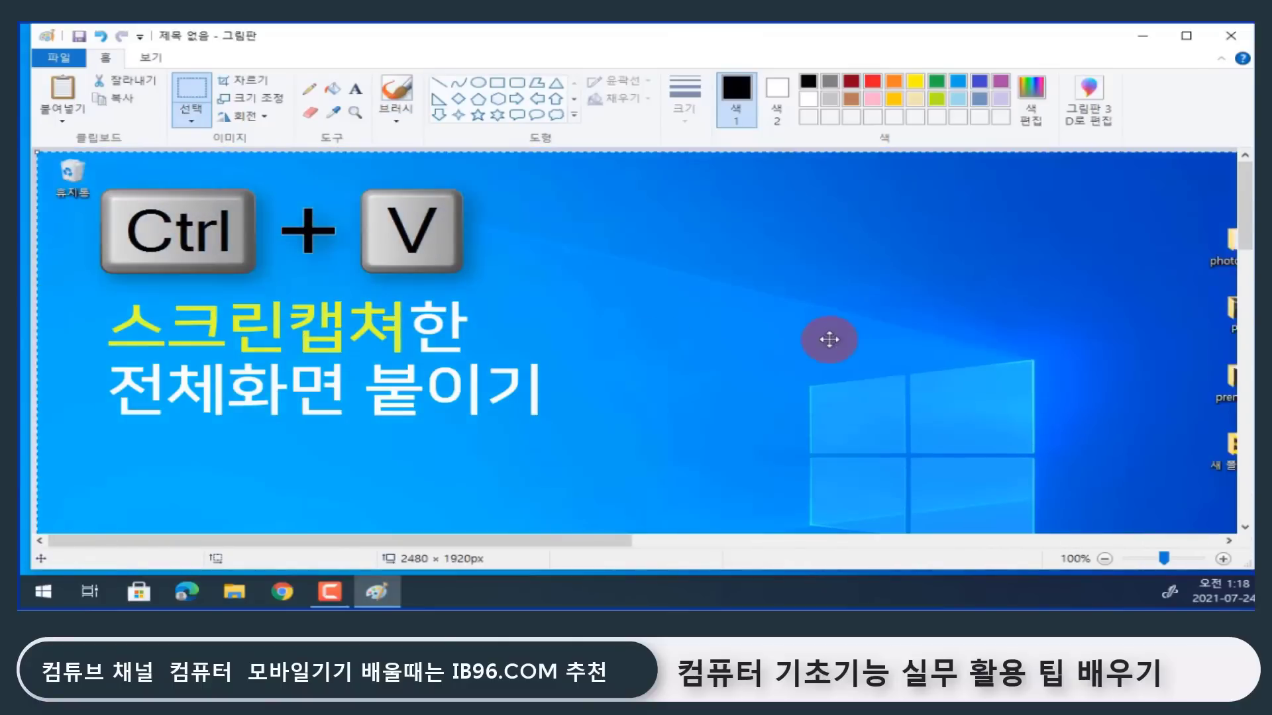
key(Escape)
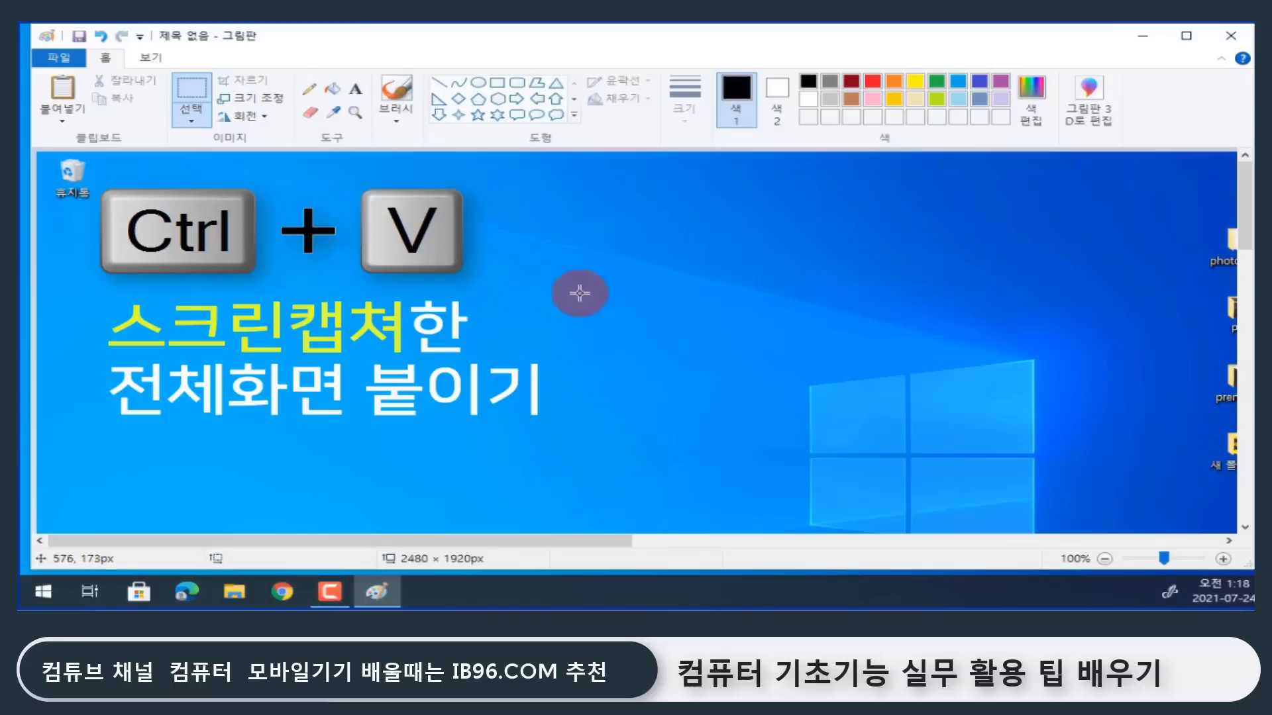
click(59, 57)
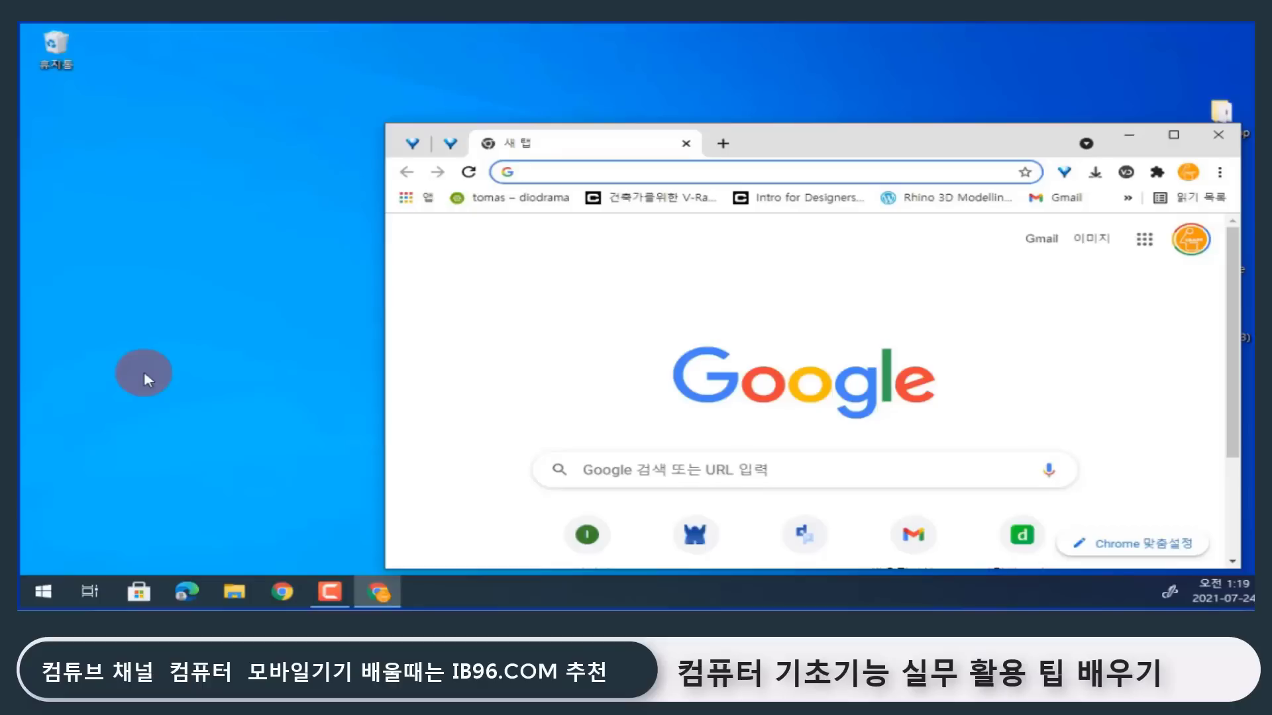
Save a full-screen screenshot directly as a file, check it in the 스크린샷 folder inside 사진, and close the file explorer.
key(super+Print)
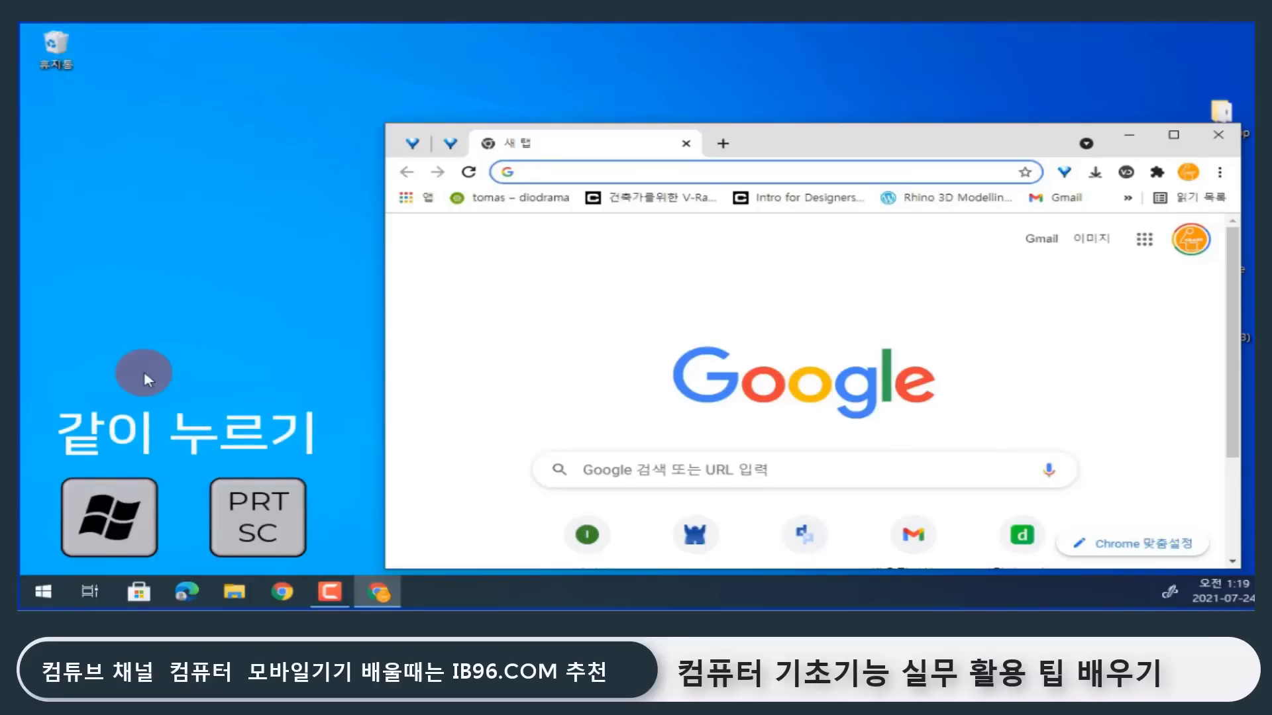
key(super+Print)
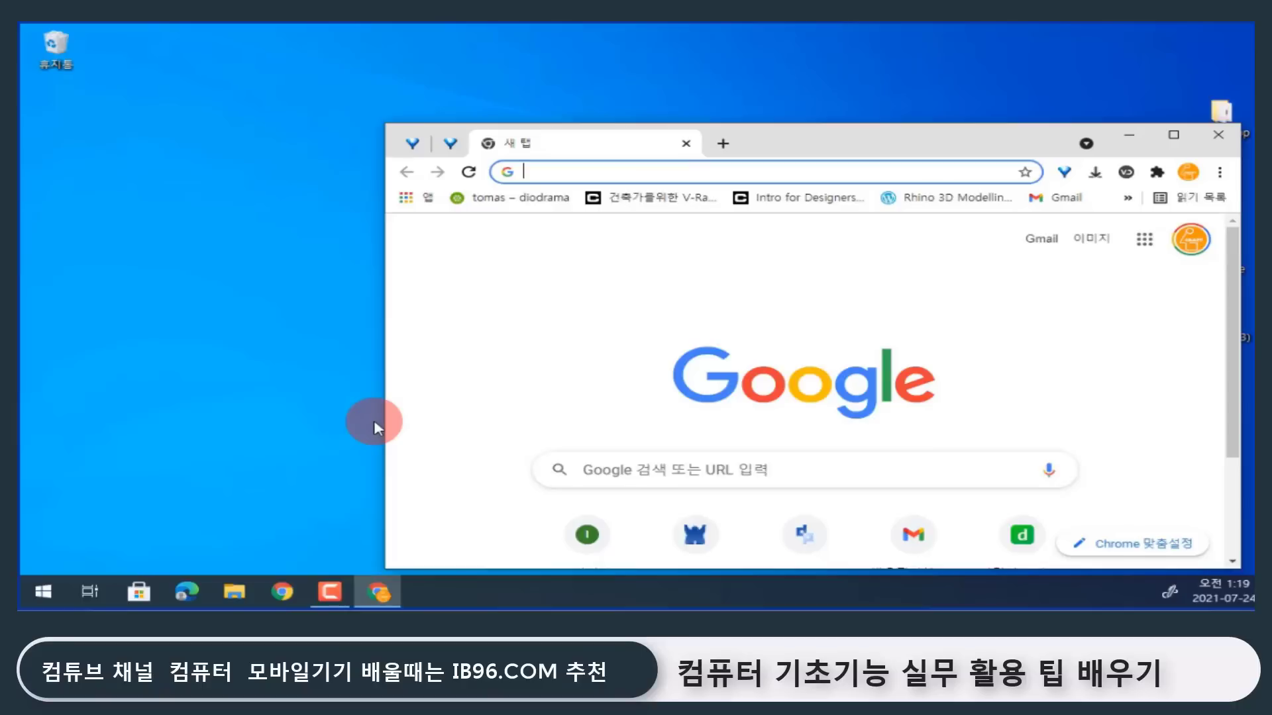
click(235, 591)
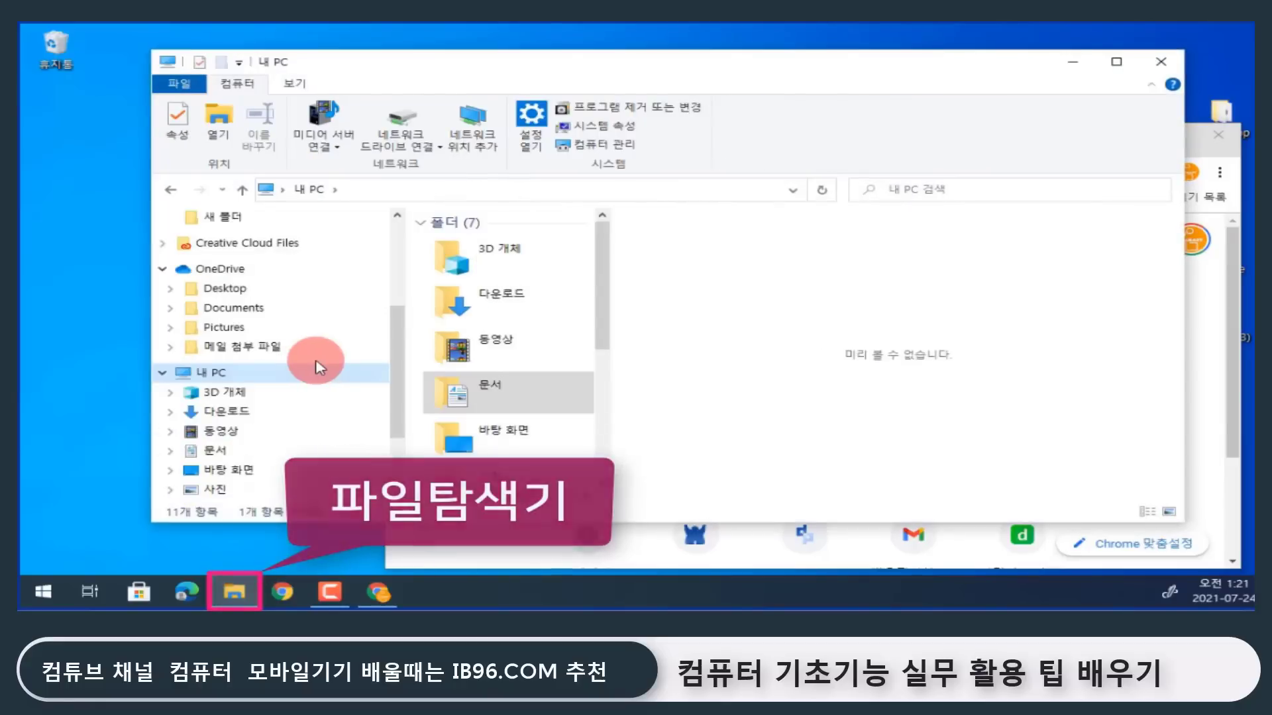
click(232, 493)
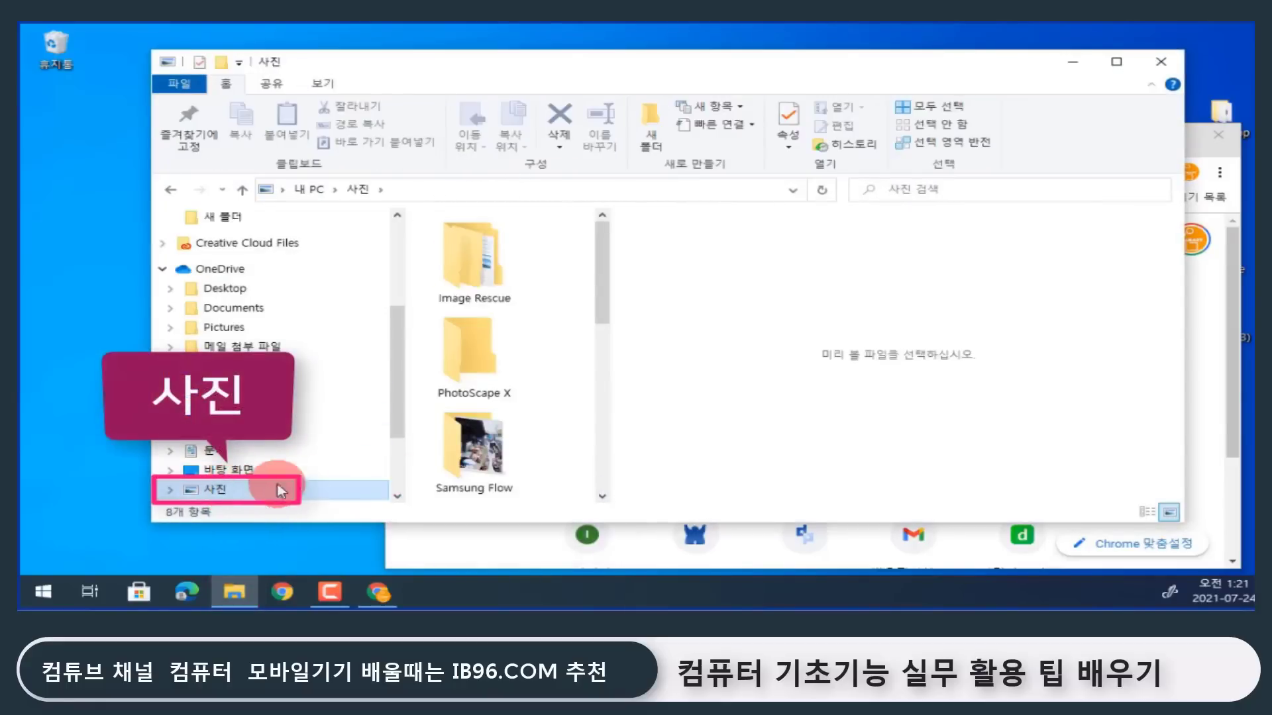
drag(602, 280, 599, 372)
click(479, 357)
double_click(479, 361)
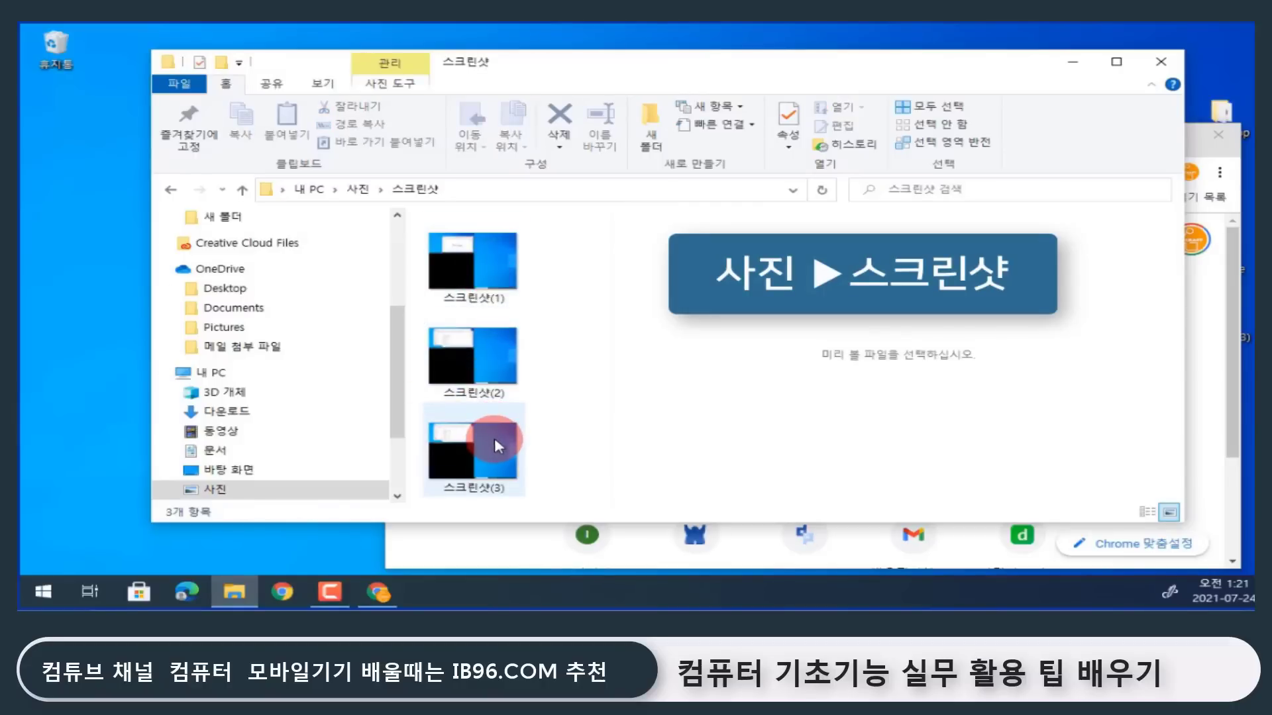
click(1161, 61)
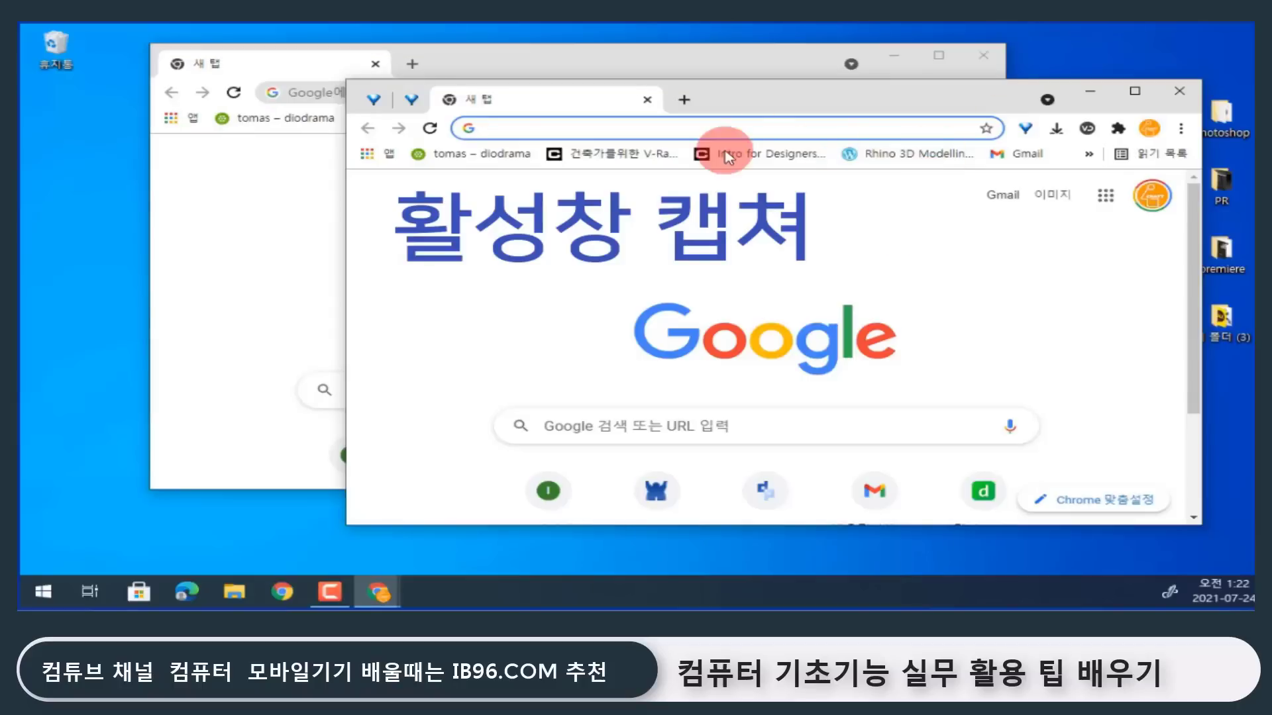
Reposition the front Chrome window, capture only that active window, and paste the capture into a new Paint (그림판) image.
mouse_move(759, 102)
mouse_down()
mouse_move(753, 118)
mouse_move(739, 107)
mouse_up()
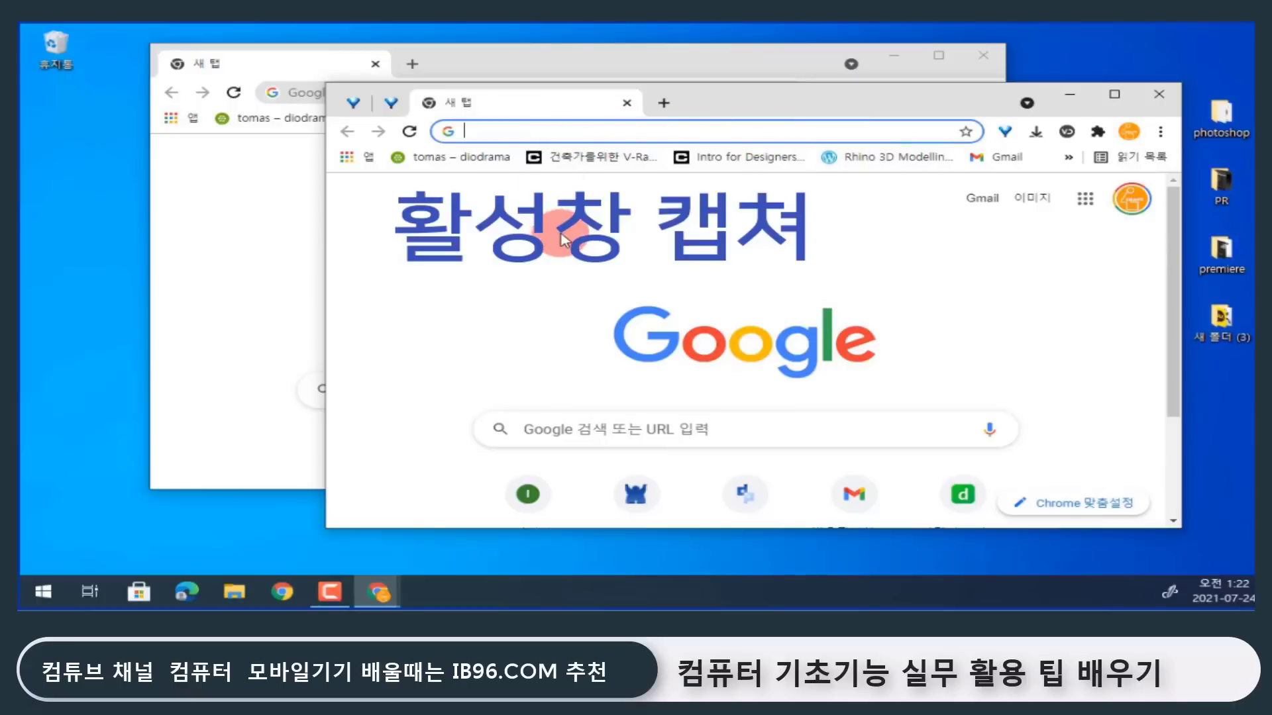
key(alt+Print)
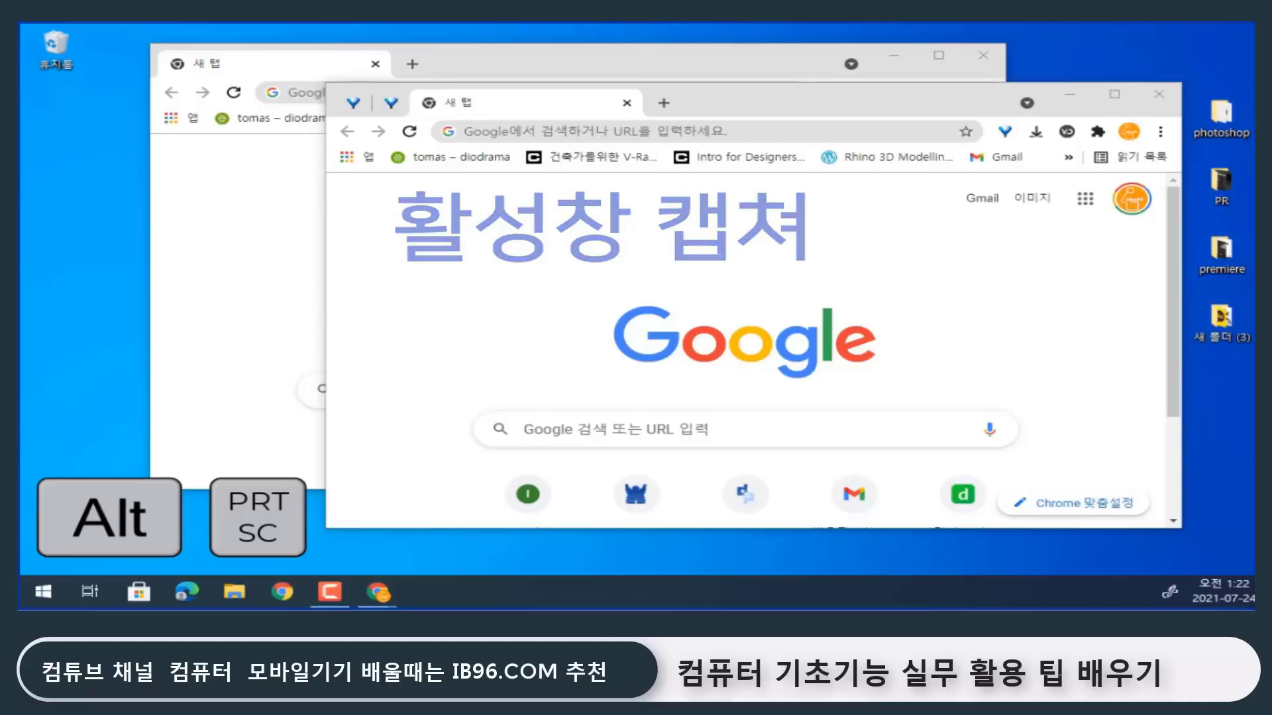
click(43, 592)
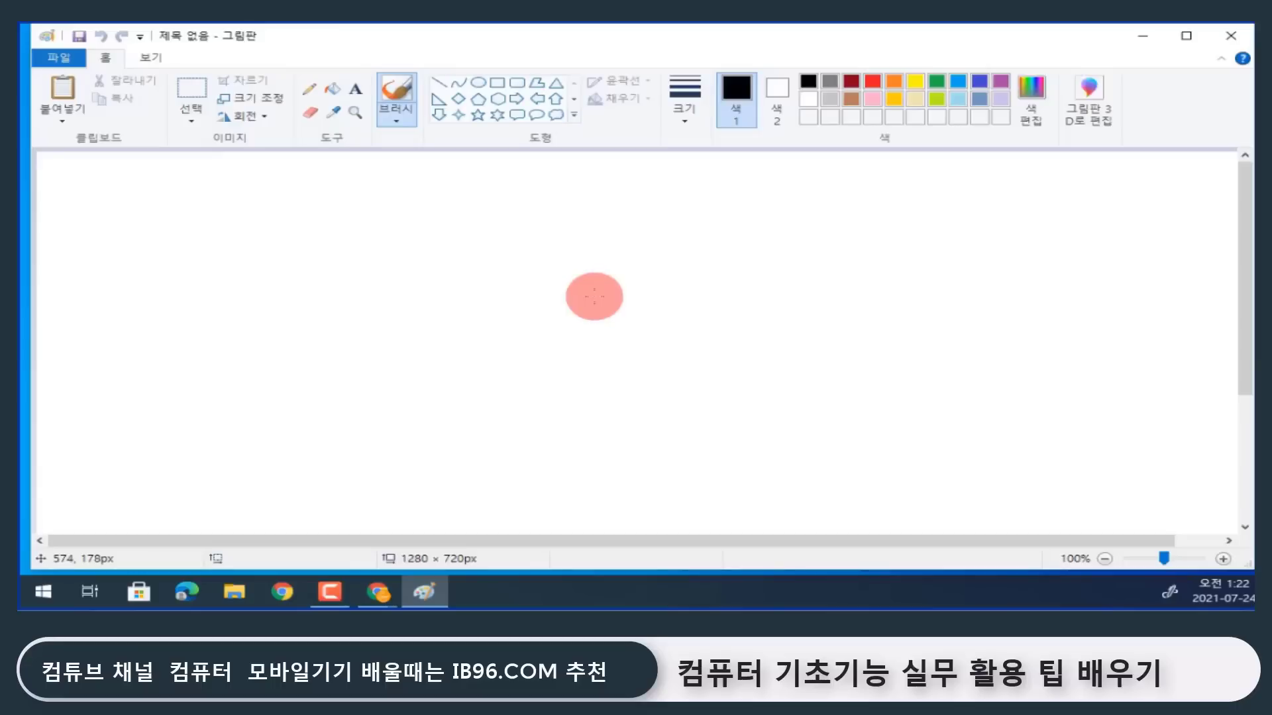
key(ctrl+v)
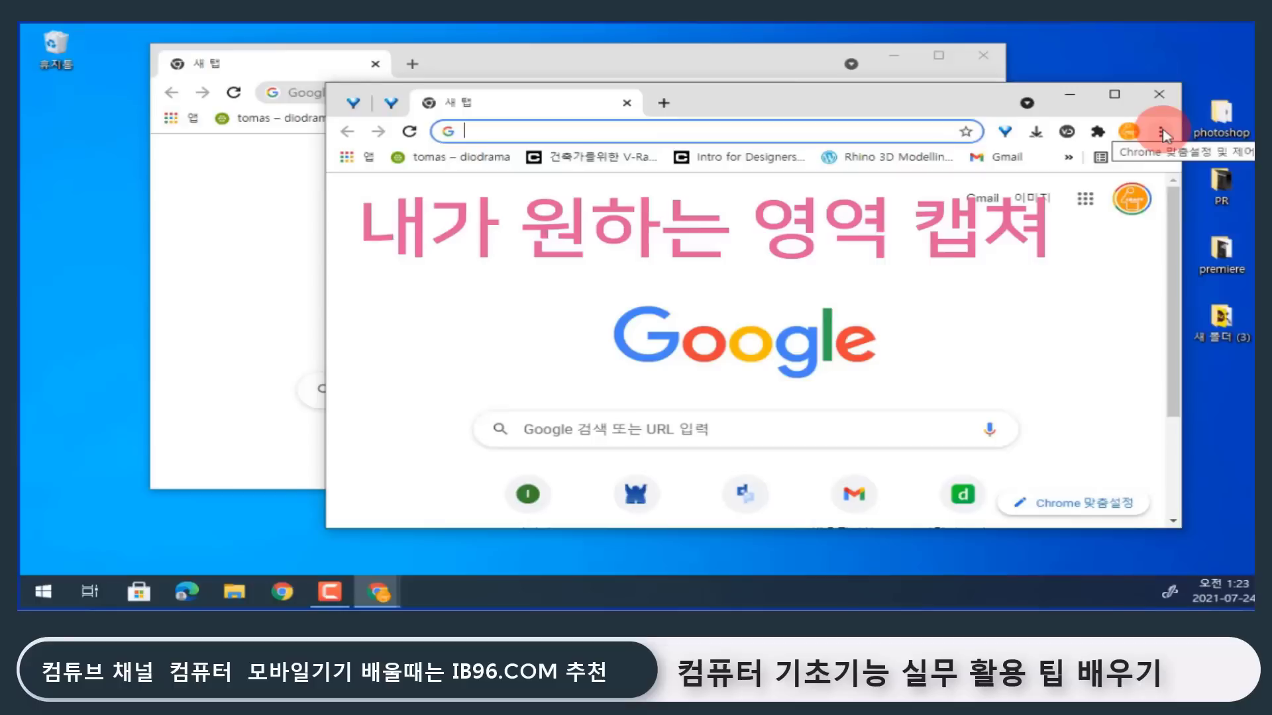
Capture a rectangular area (사각형 캡처) covering parts of both Chrome windows and paste it into a new Paint image.
key(super+shift+s)
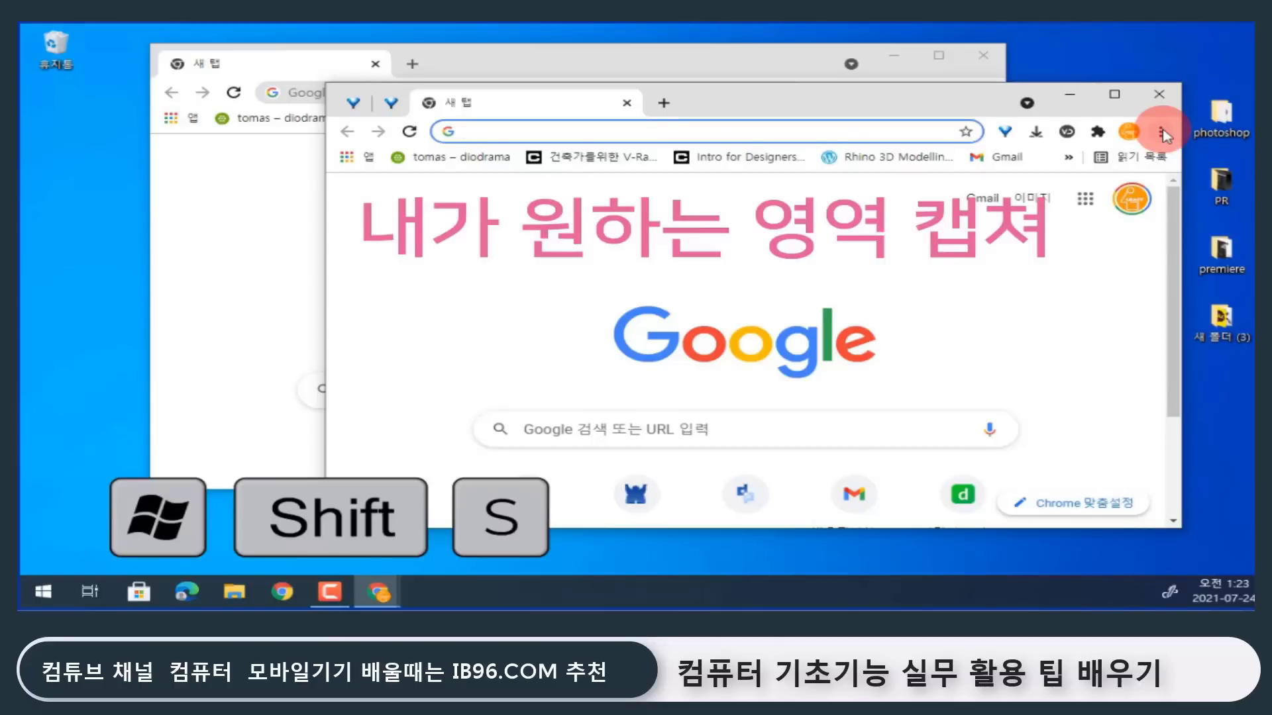
key(super+shift+s)
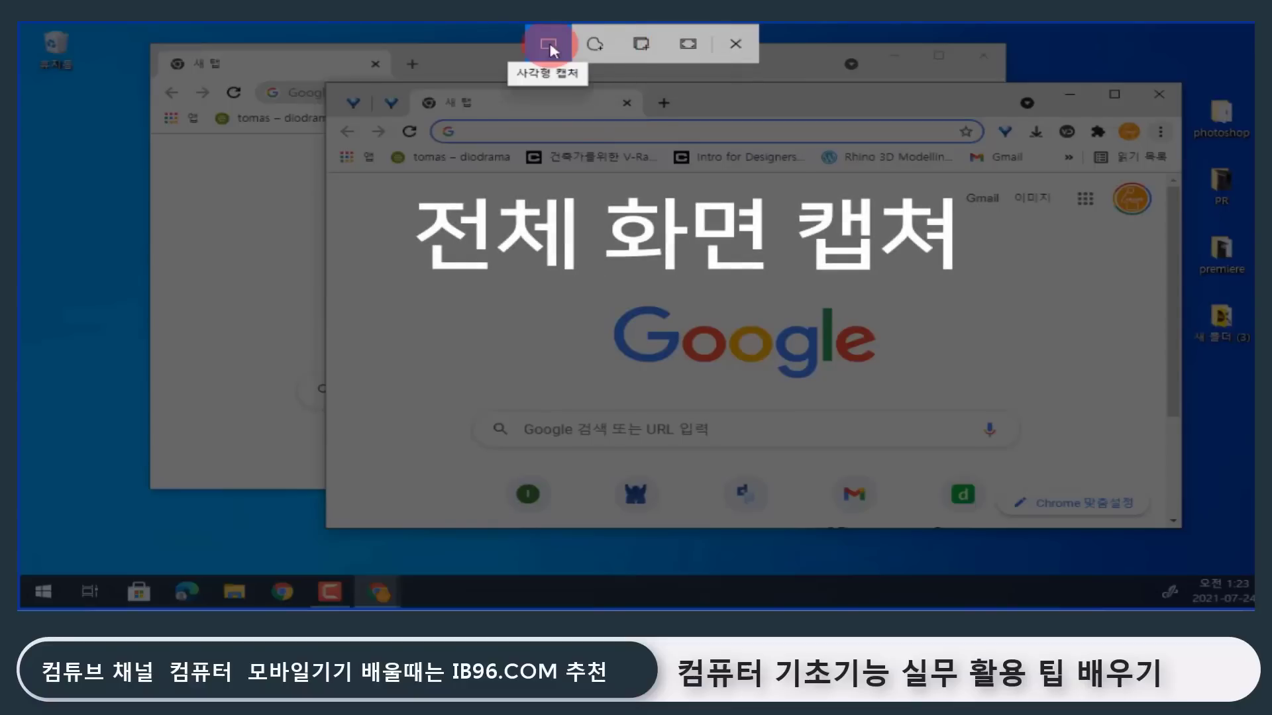
drag(280, 77, 782, 343)
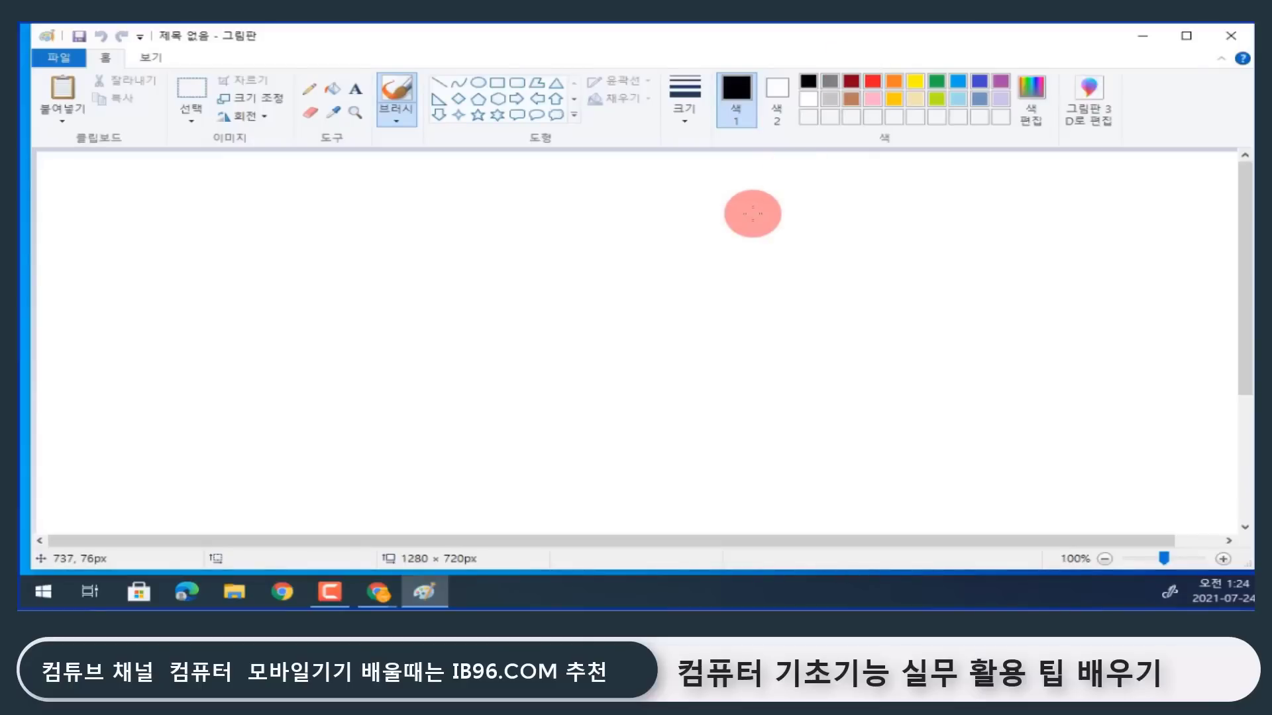
key(ctrl+v)
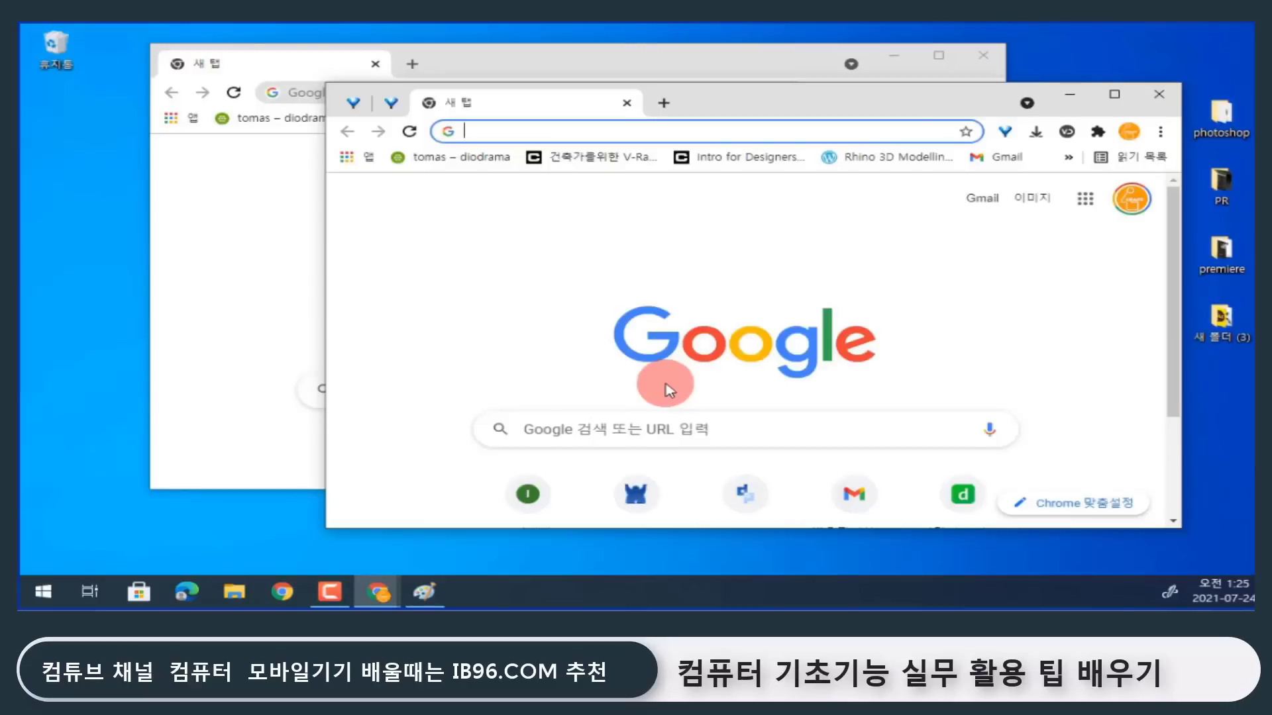
Capture a freeform area of the front Chrome window and paste it into the blank Paint (그림판) image.
key(super+shift+s)
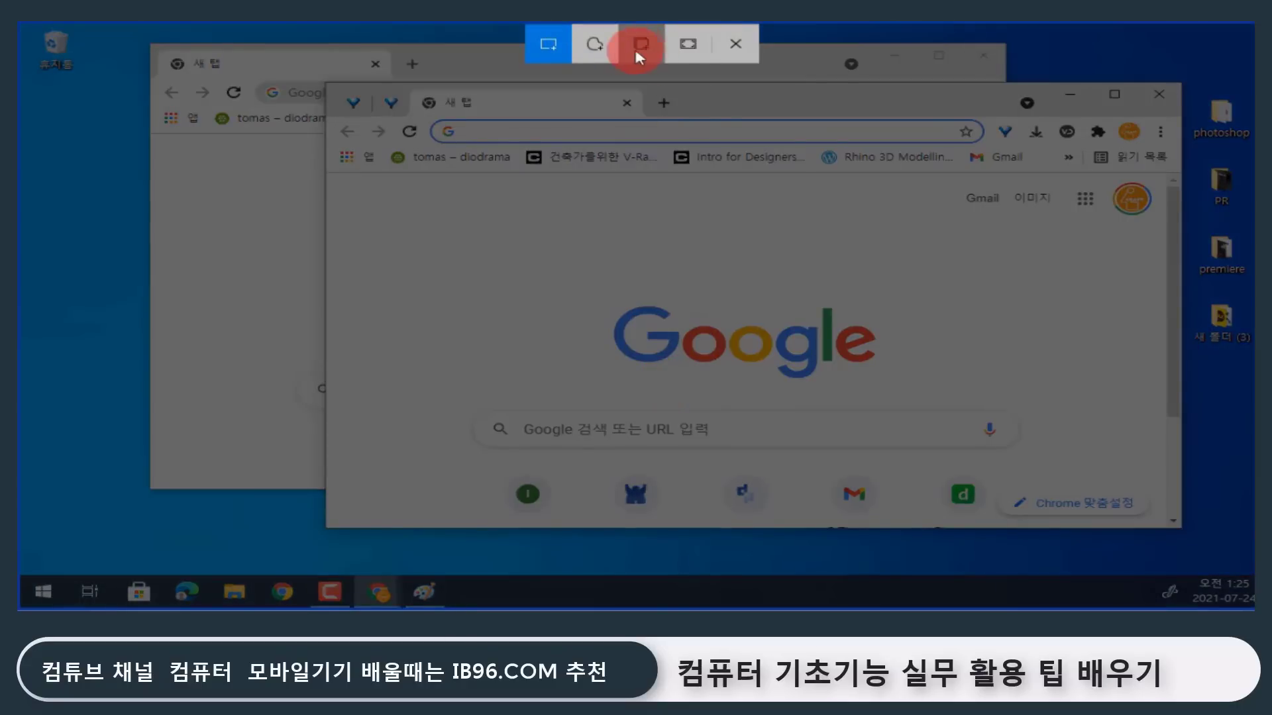
click(600, 48)
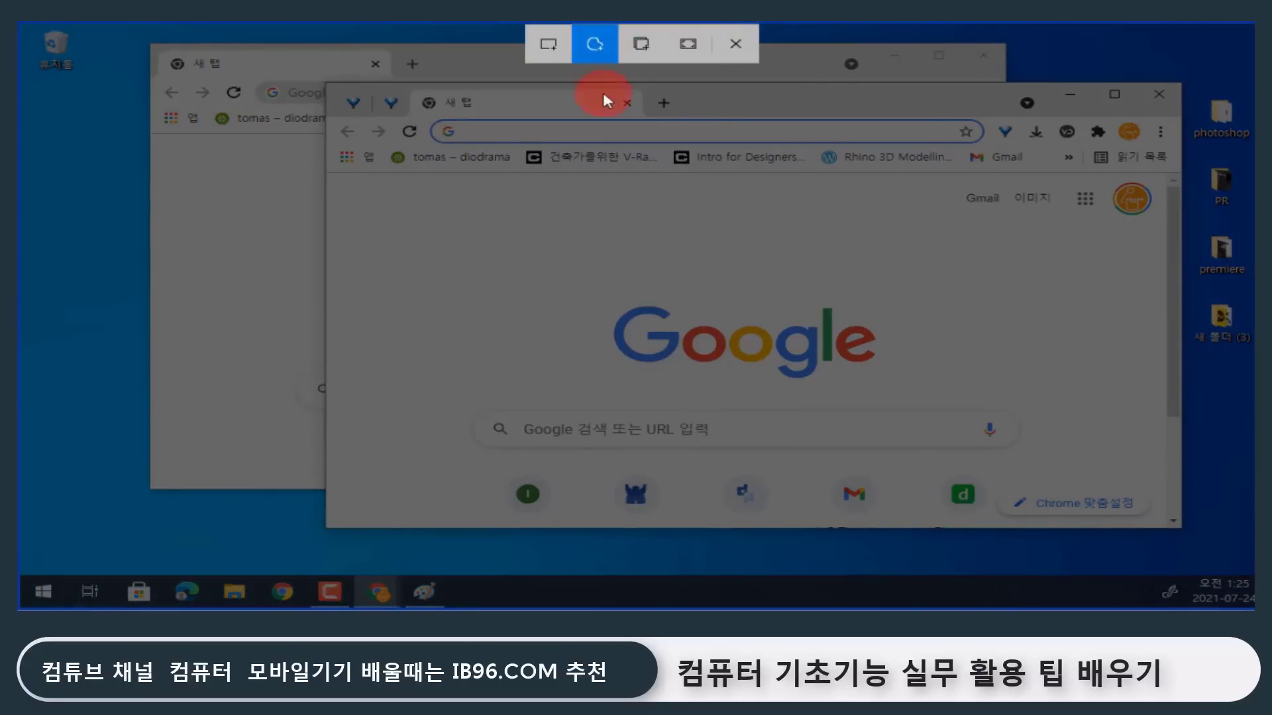
mouse_move(401, 379)
mouse_down()
mouse_move(301, 321)
mouse_move(352, 123)
mouse_move(528, 142)
mouse_move(728, 94)
mouse_move(838, 207)
mouse_move(866, 420)
mouse_move(491, 468)
mouse_move(431, 432)
mouse_up()
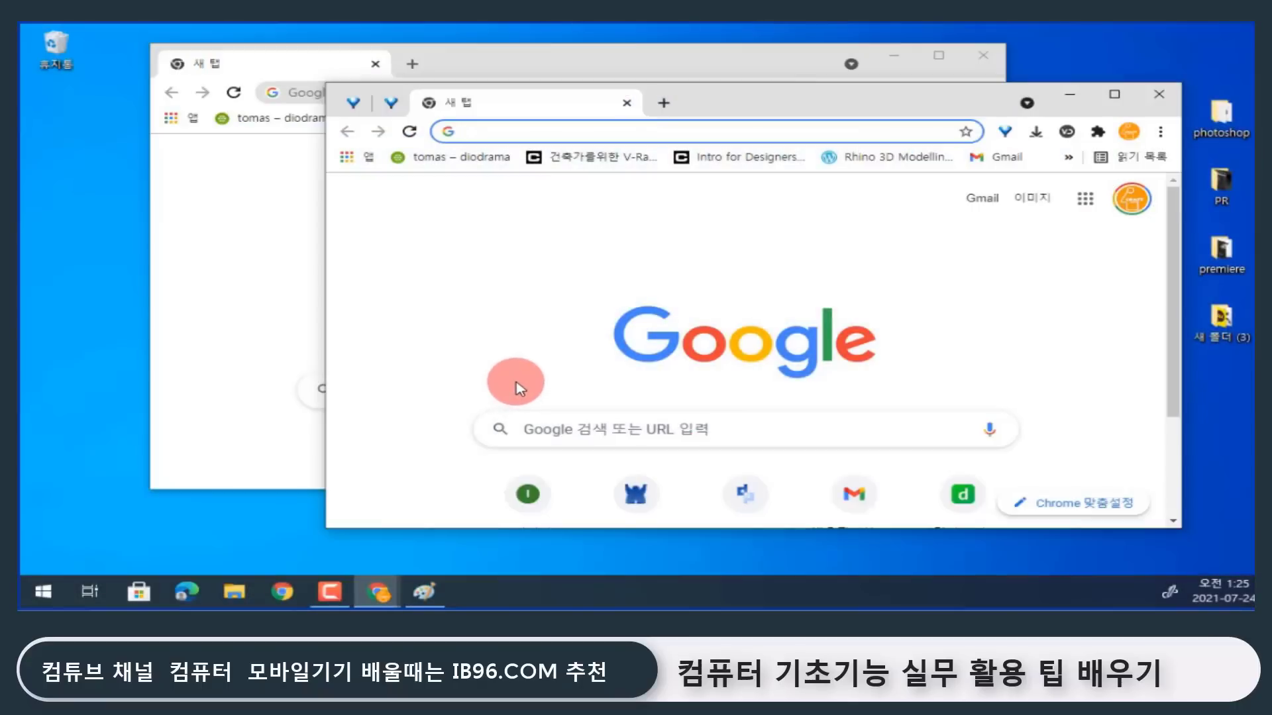
click(424, 589)
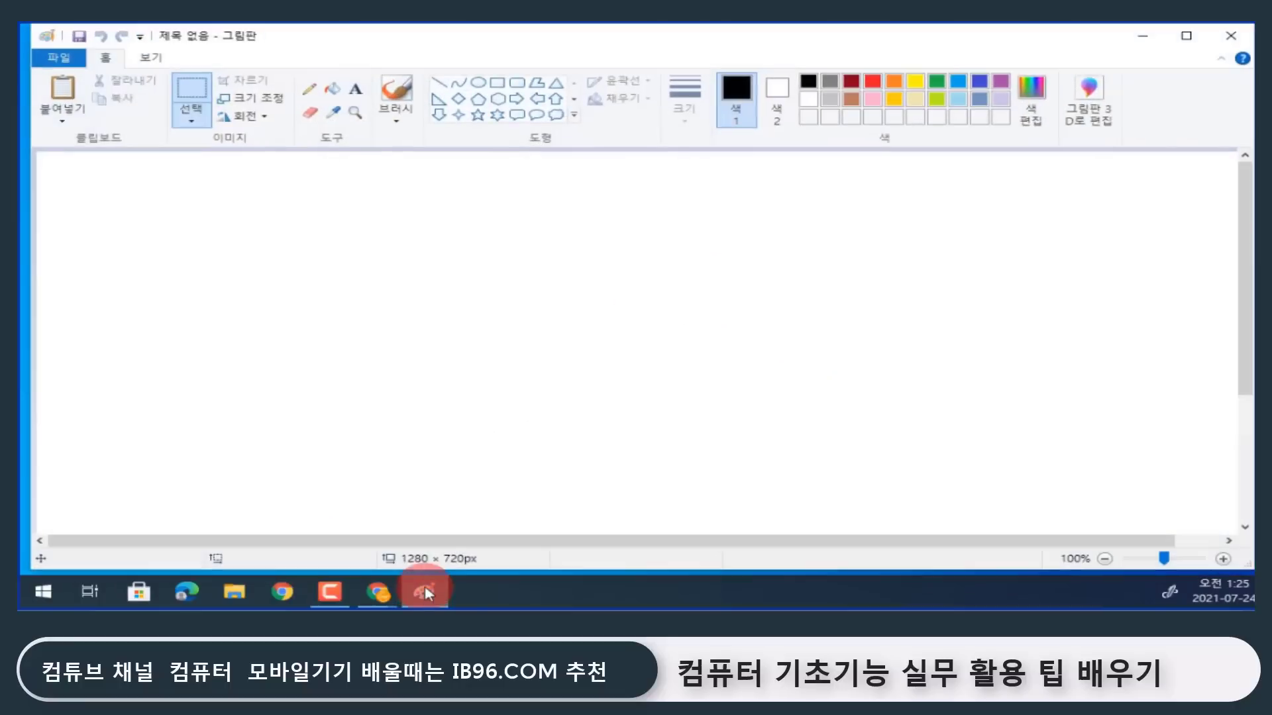
key(ctrl+v)
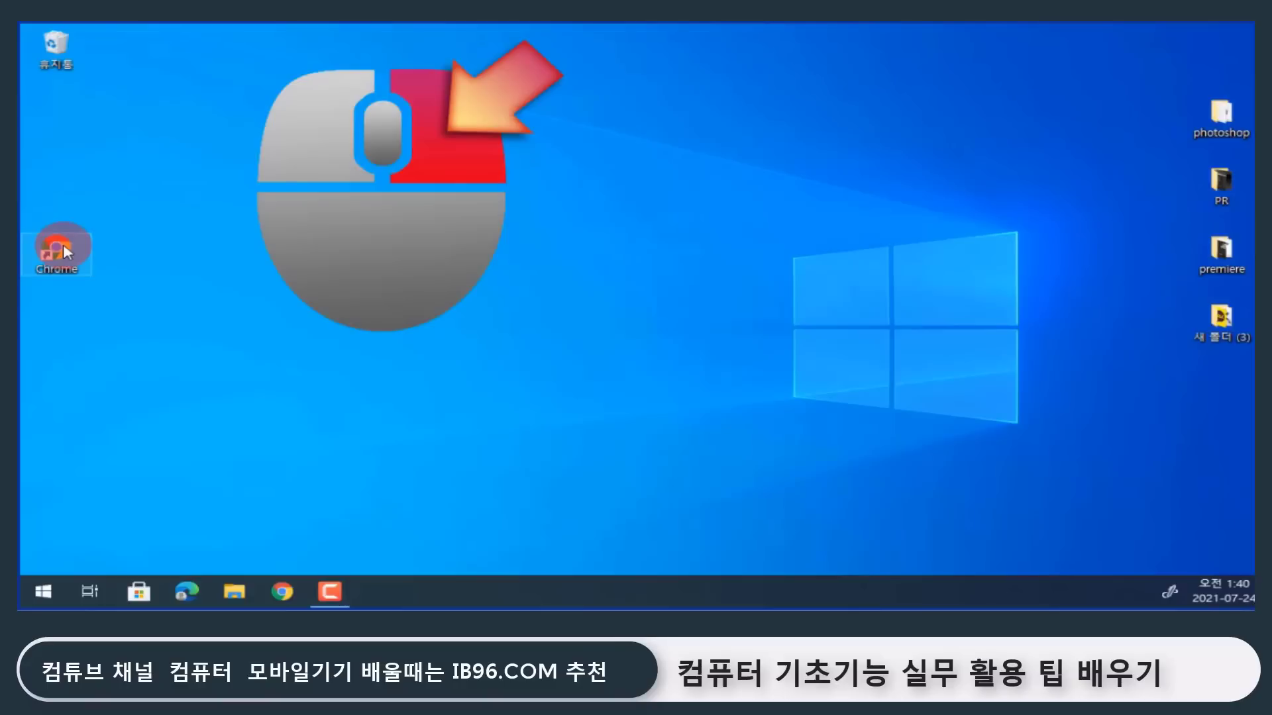
Assign Ctrl + Alt + S as the shortcut key (바로 가기 키) in the Chrome desktop shortcut's properties and apply it.
right_click(63, 246)
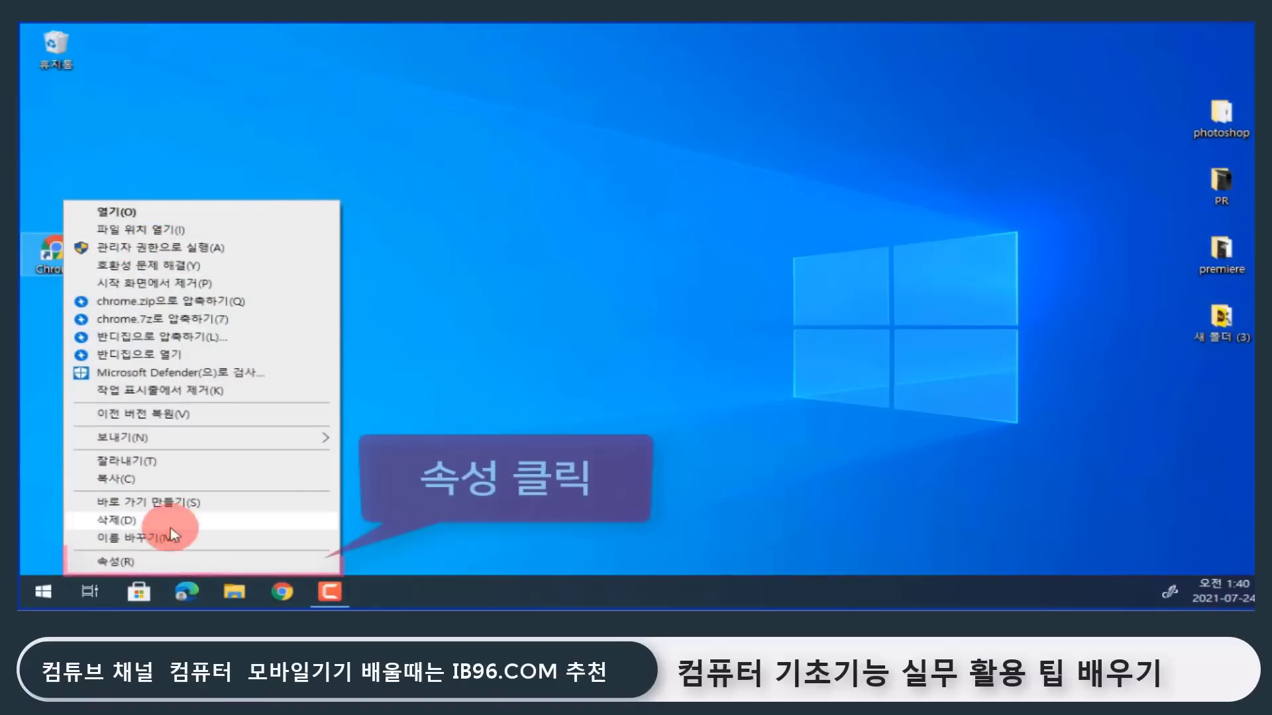
click(191, 565)
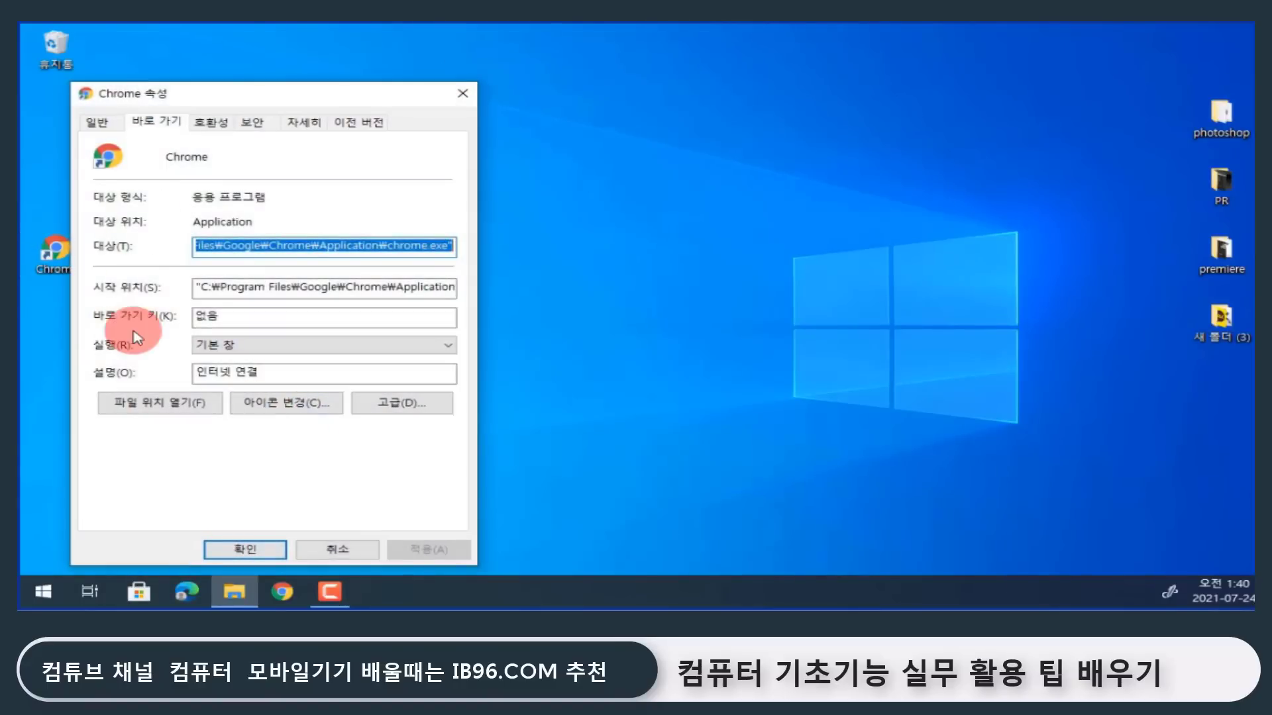
click(212, 321)
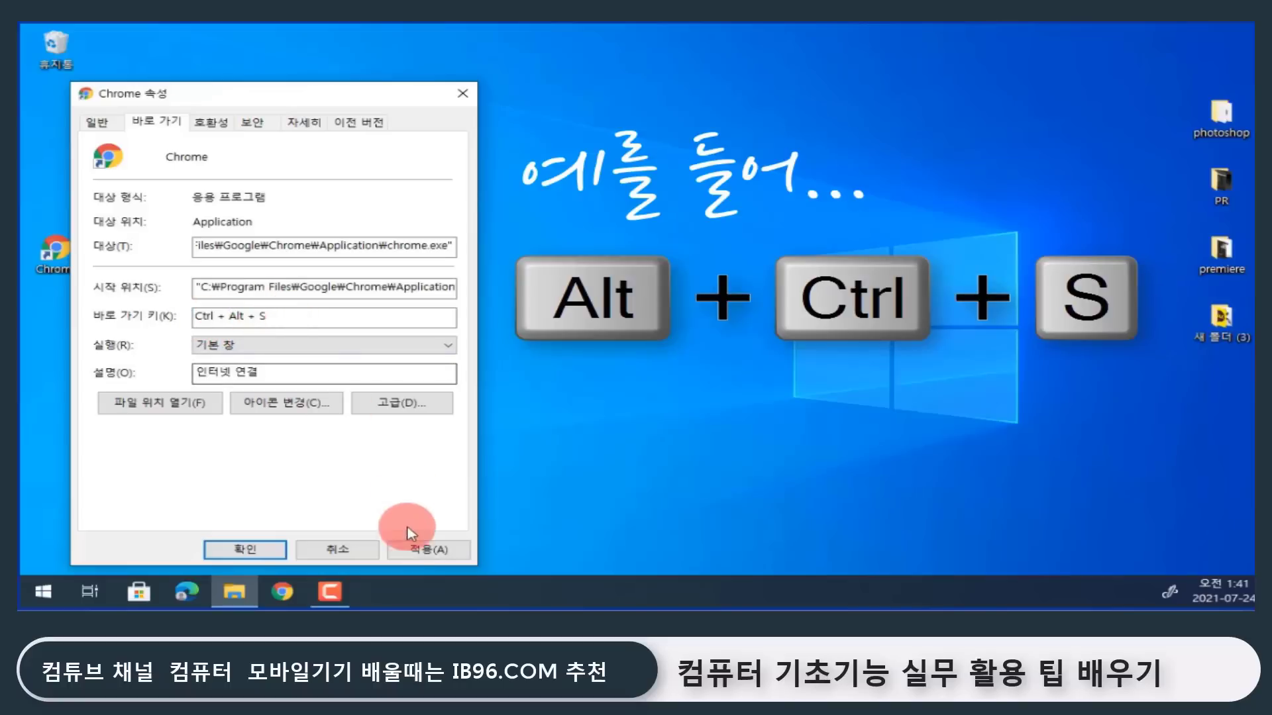
click(419, 549)
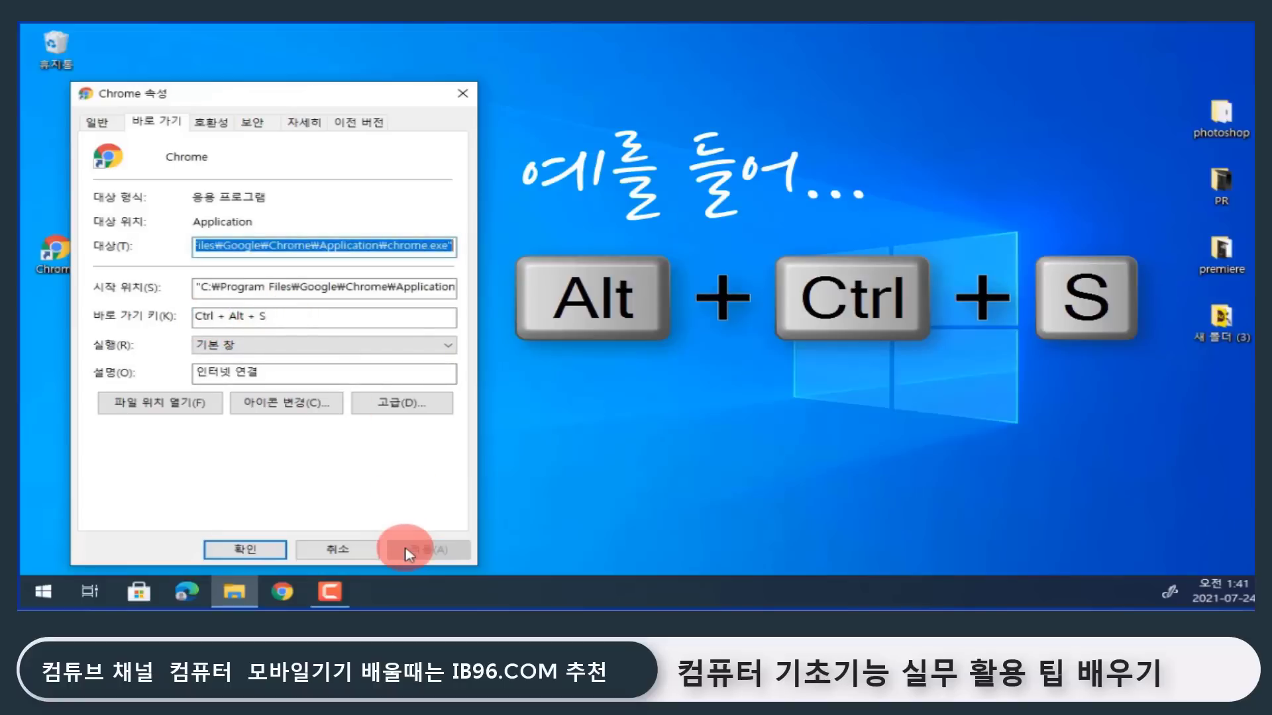
click(268, 551)
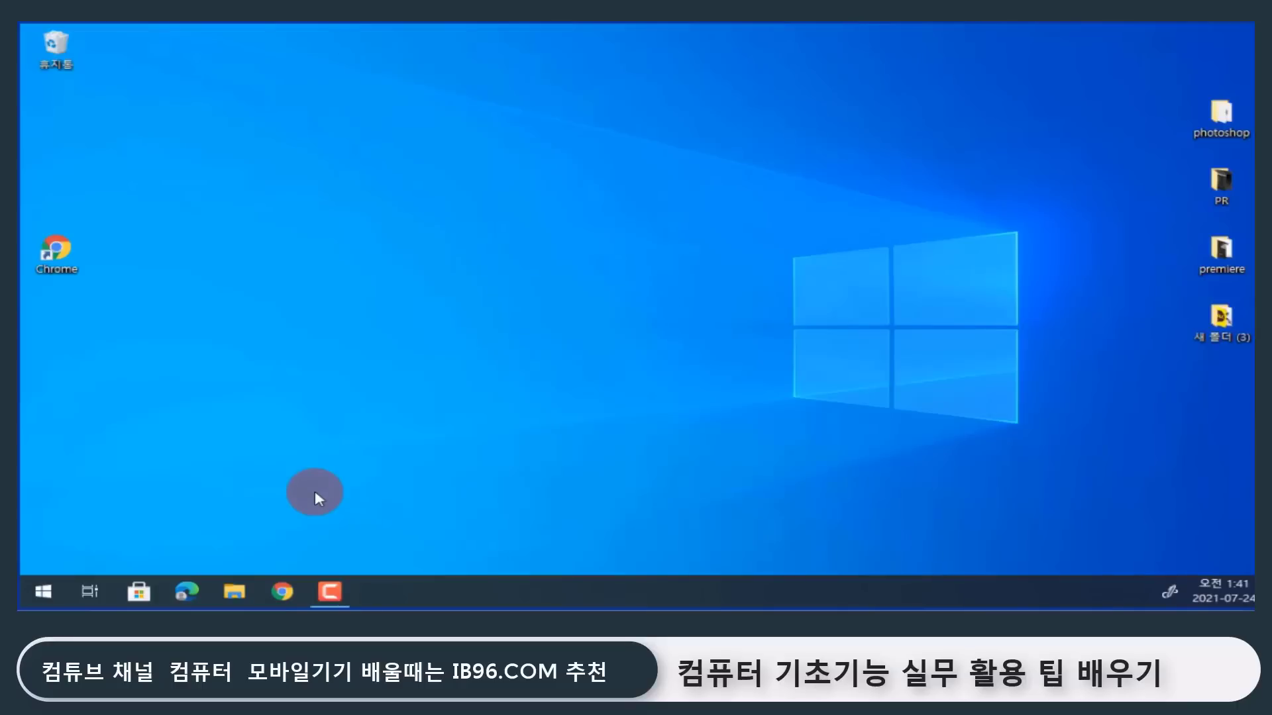
Test the newly assigned shortcut key by launching Chrome with it, and close the browser window.
key(ctrl+alt+s)
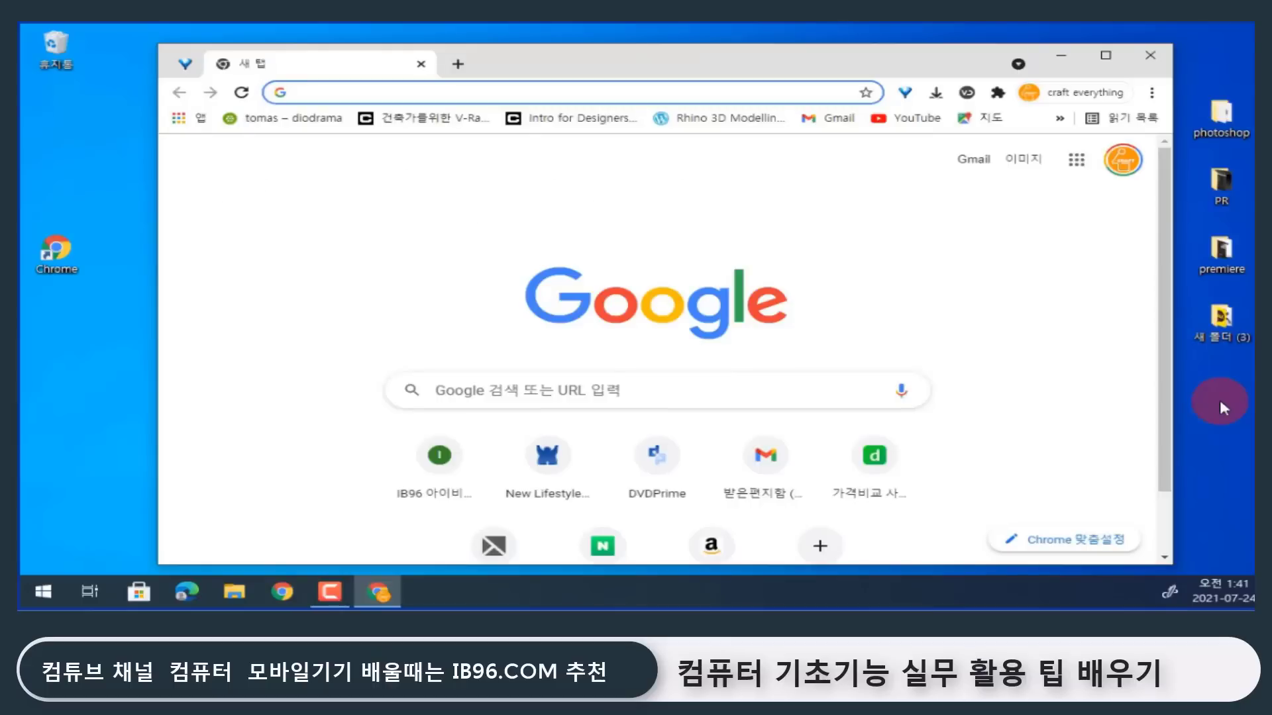
click(1167, 375)
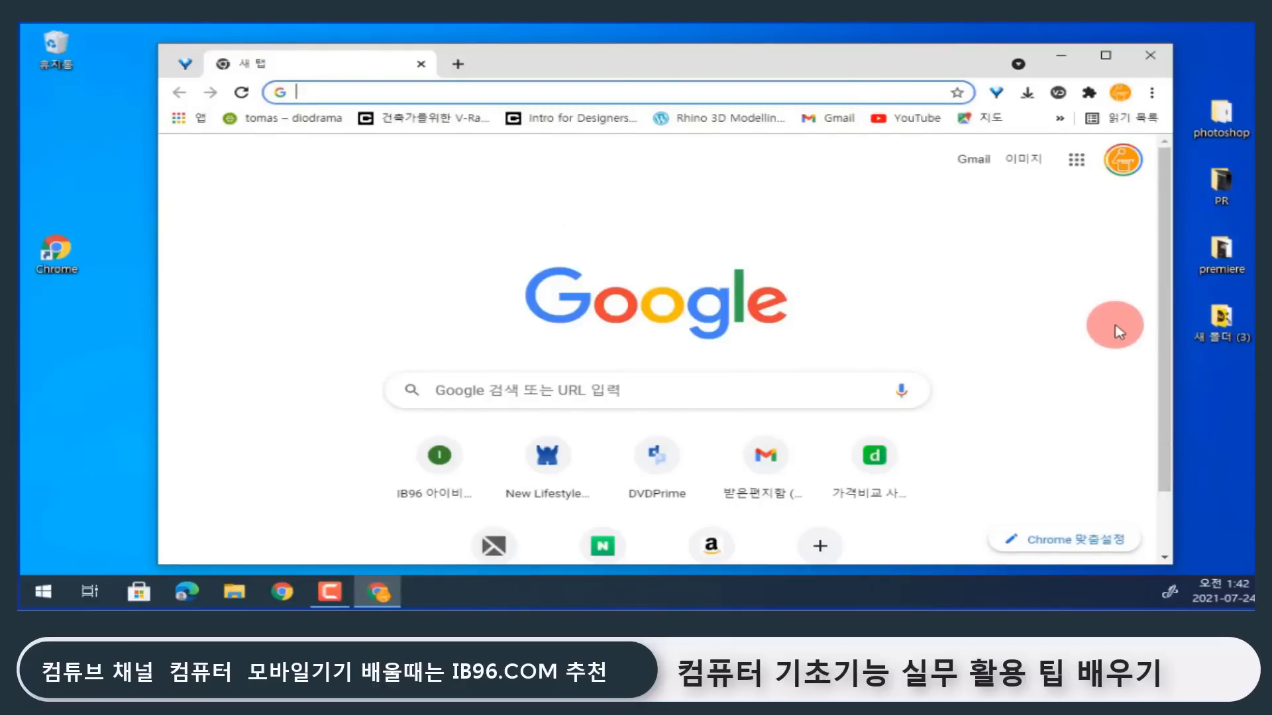
key(alt+F4)
Create a desktop shortcut for Adobe Photoshop 2021 from the Start app list.
click(44, 593)
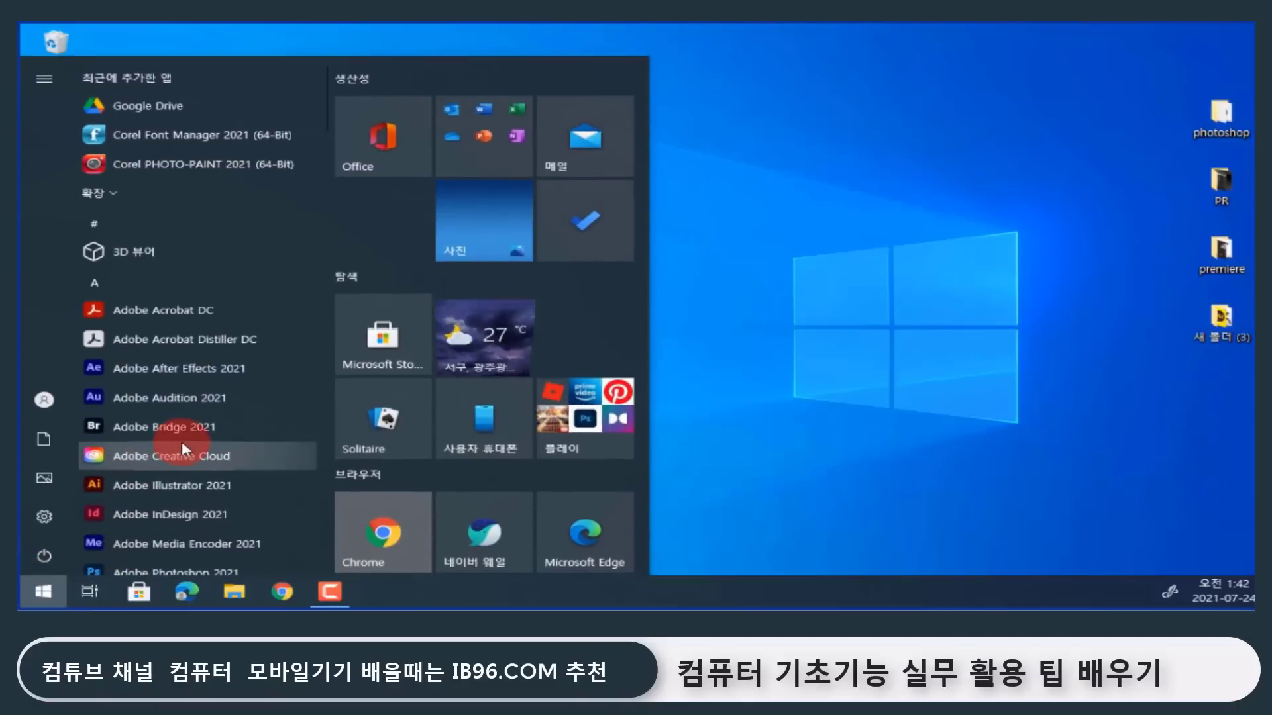
scroll(176, 440, down, 5)
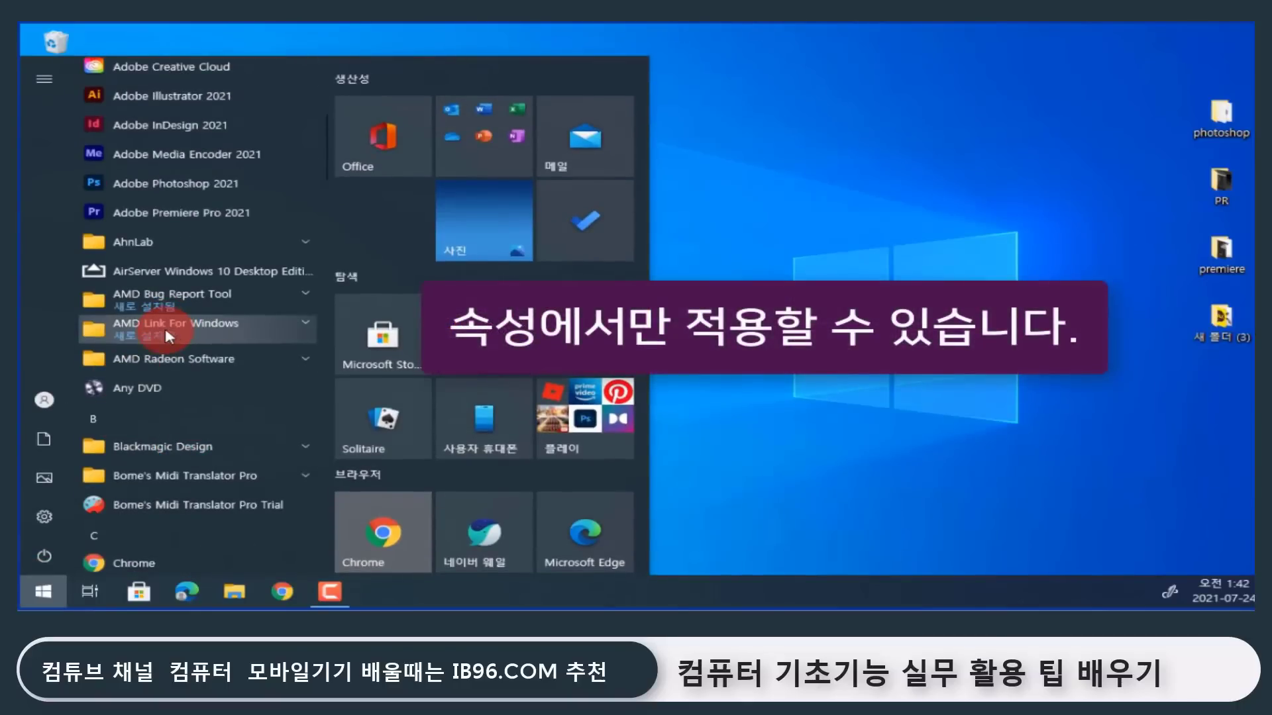
right_click(193, 211)
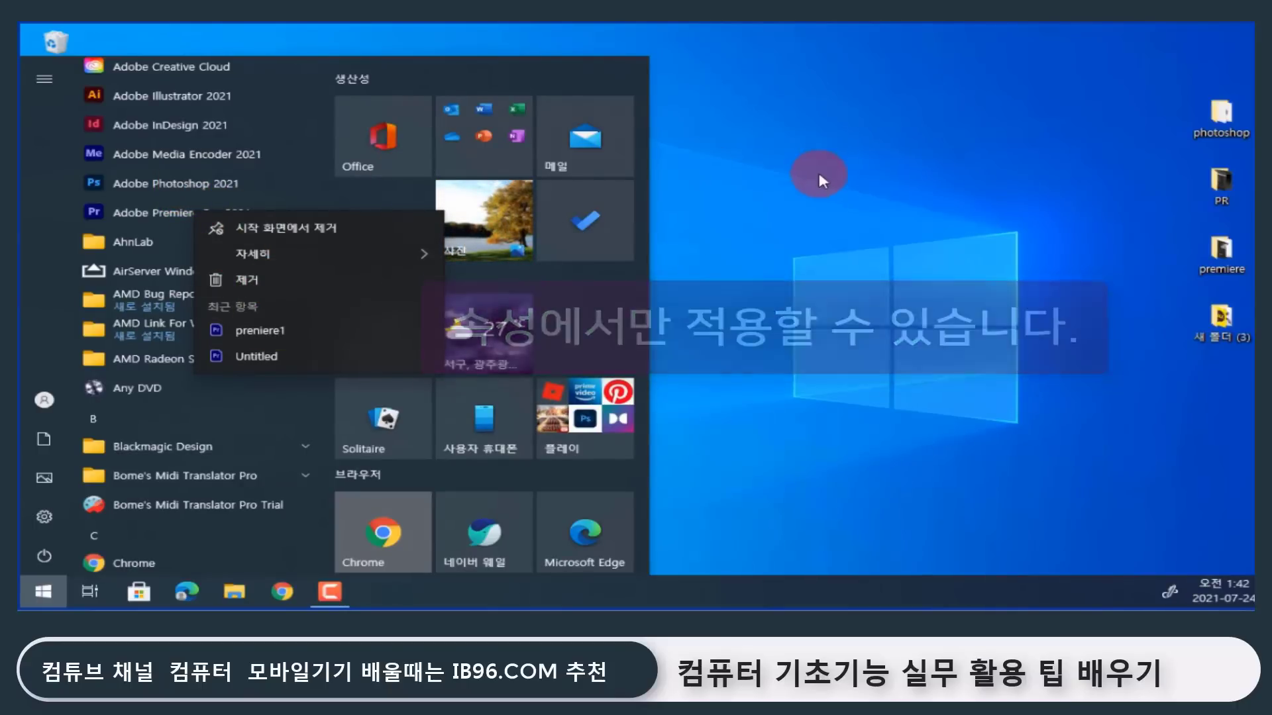
click(839, 172)
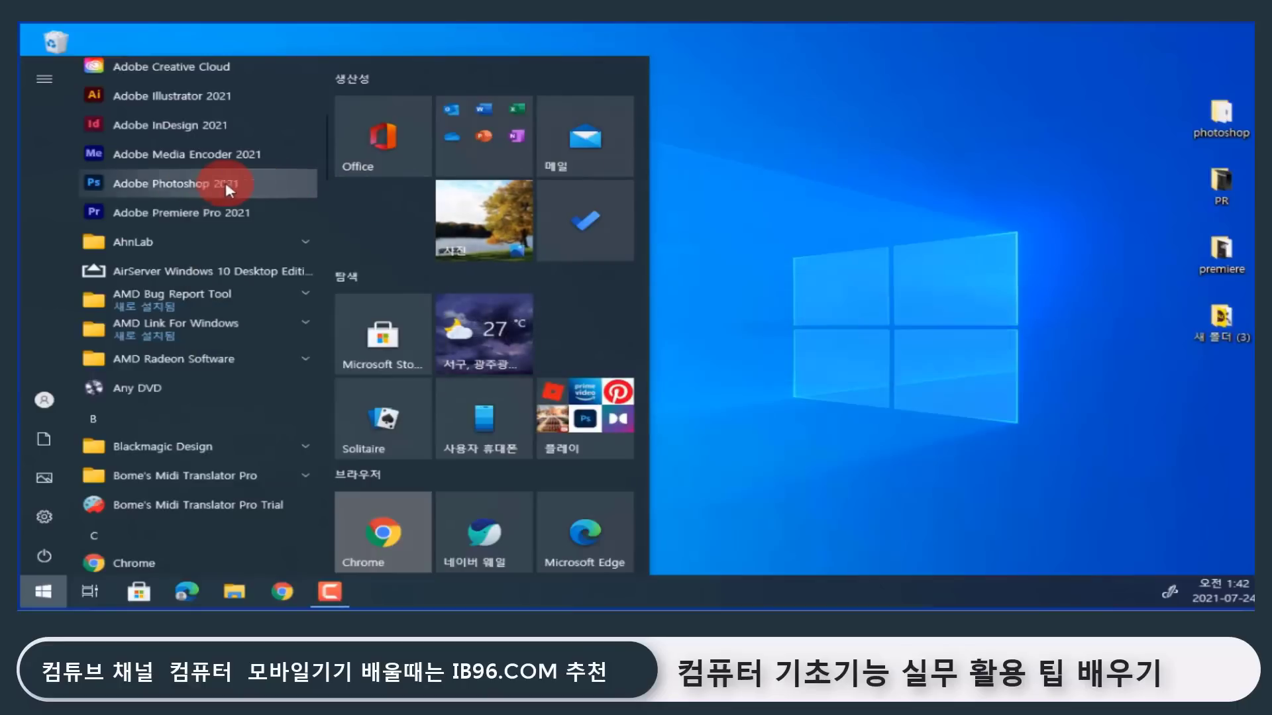
drag(93, 186, 772, 232)
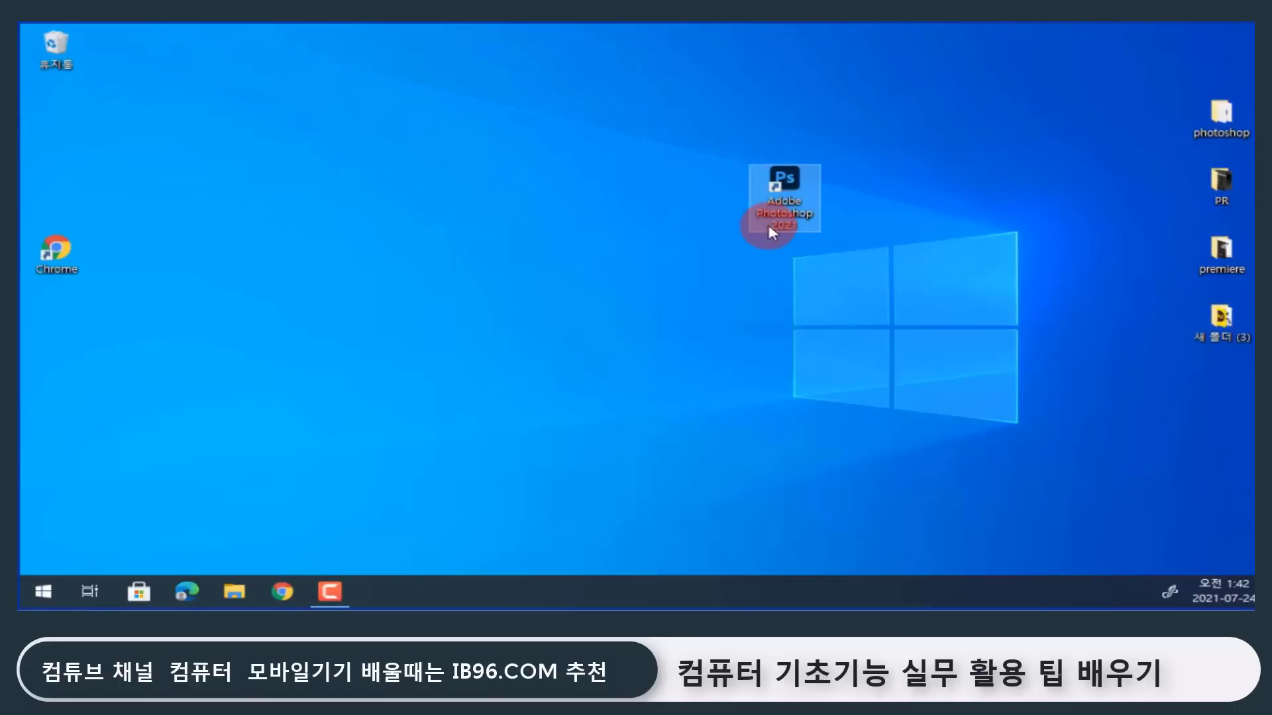
Check the shortcut key setting (바로 가기 키) in the Adobe Photoshop 2021 desktop shortcut's properties and cancel without changes.
right_click(787, 180)
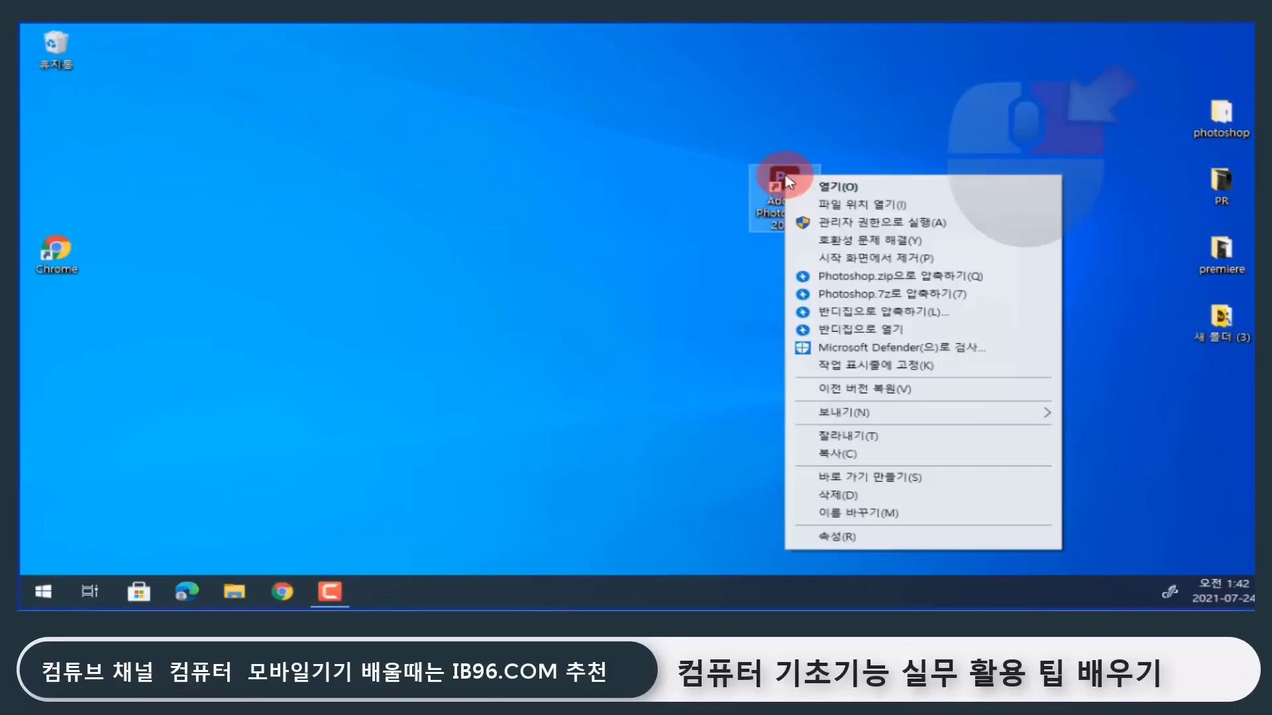
click(885, 535)
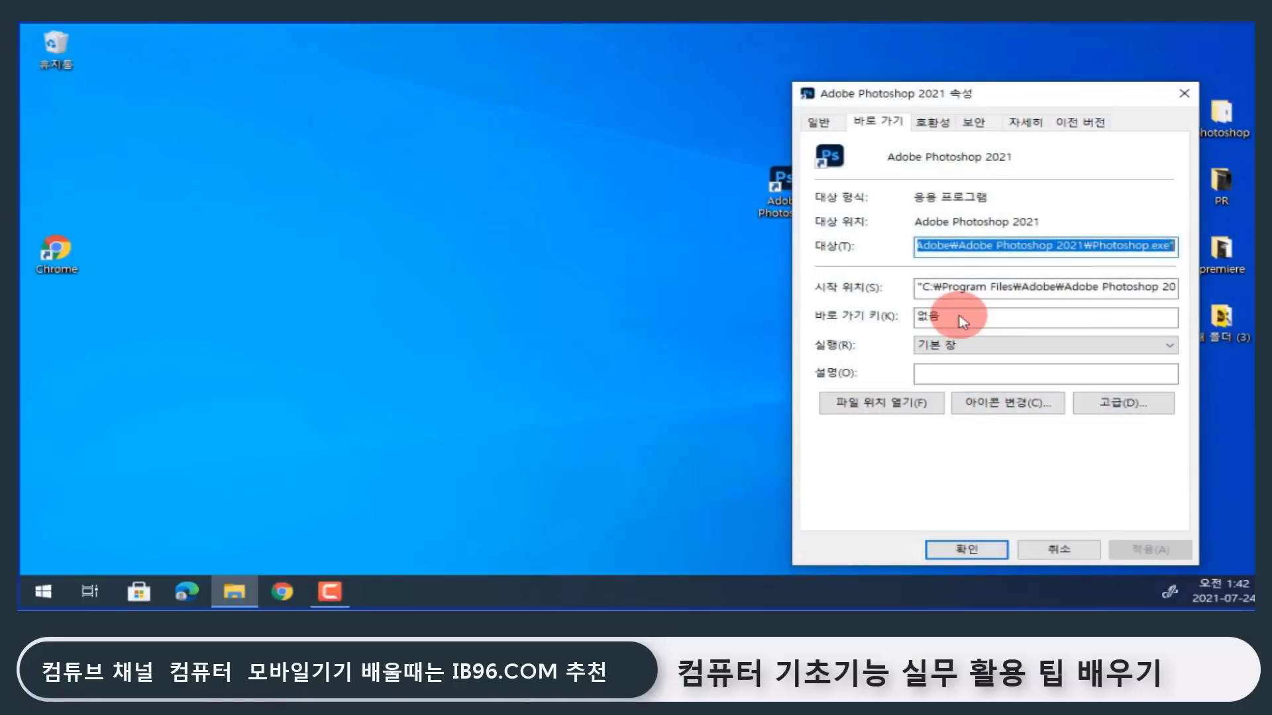
click(1058, 549)
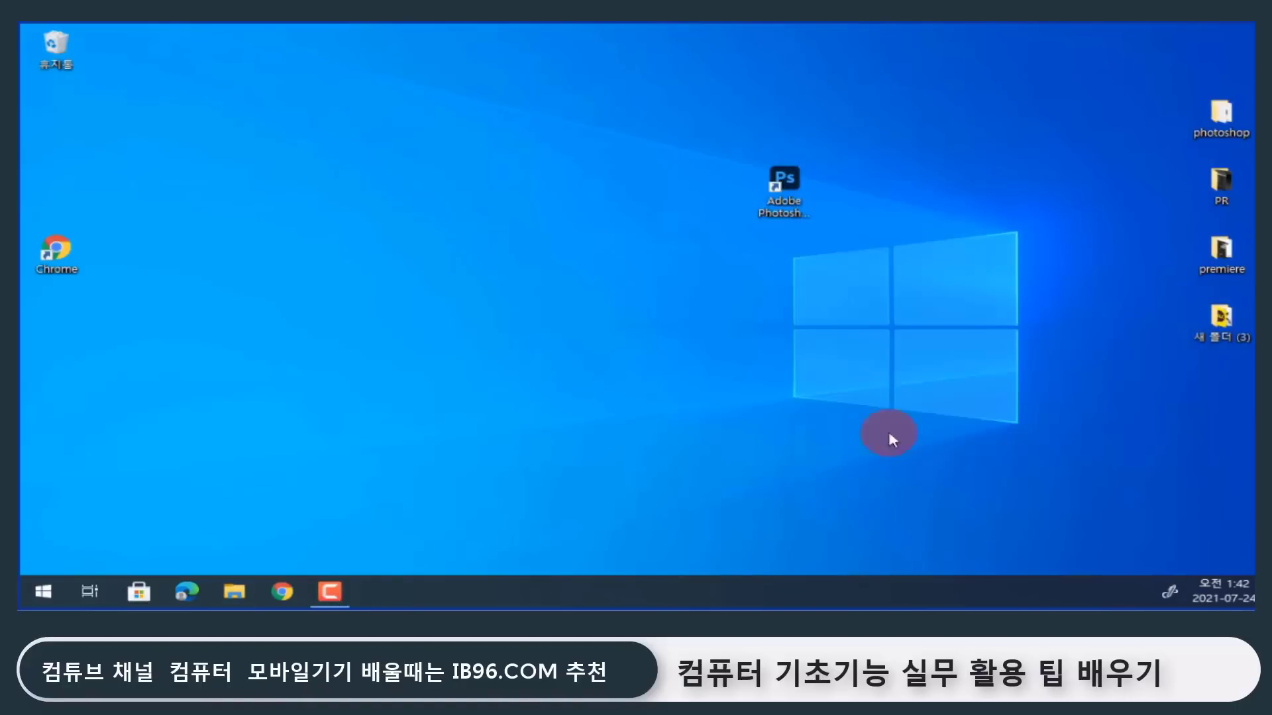
Look through the Start app list for other programs that could be given a shortcut key.
click(33, 591)
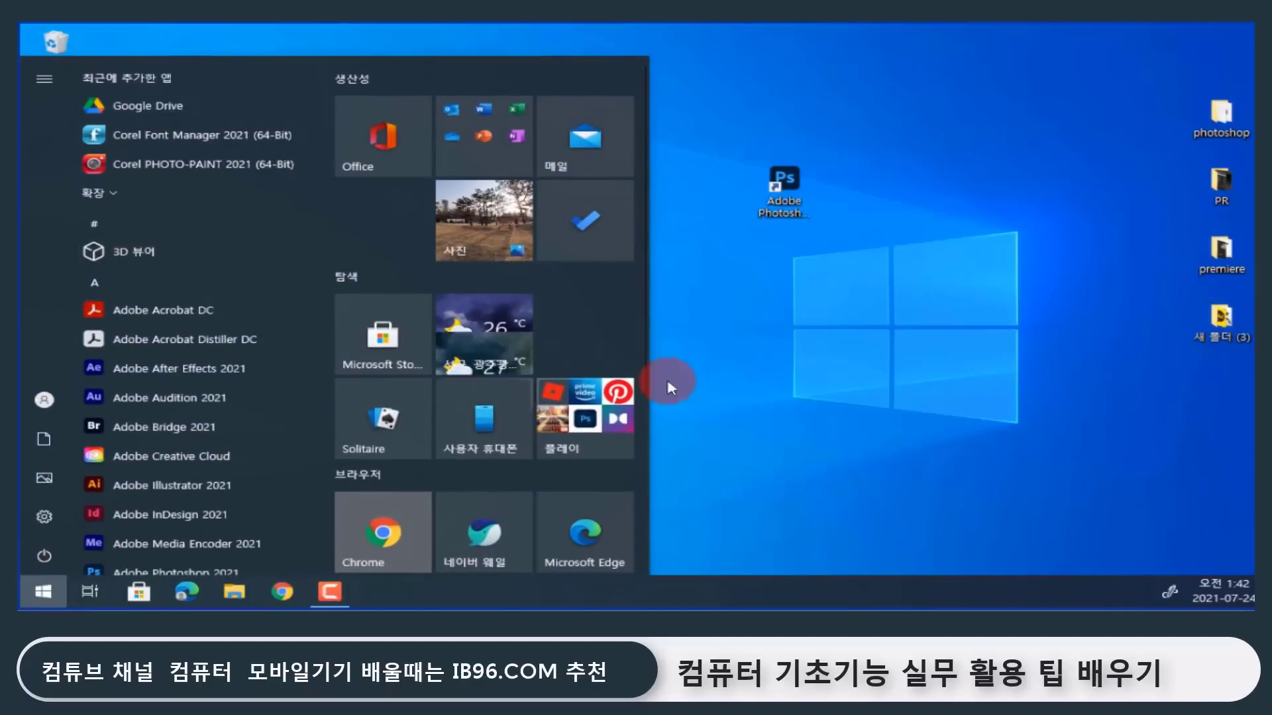
click(670, 387)
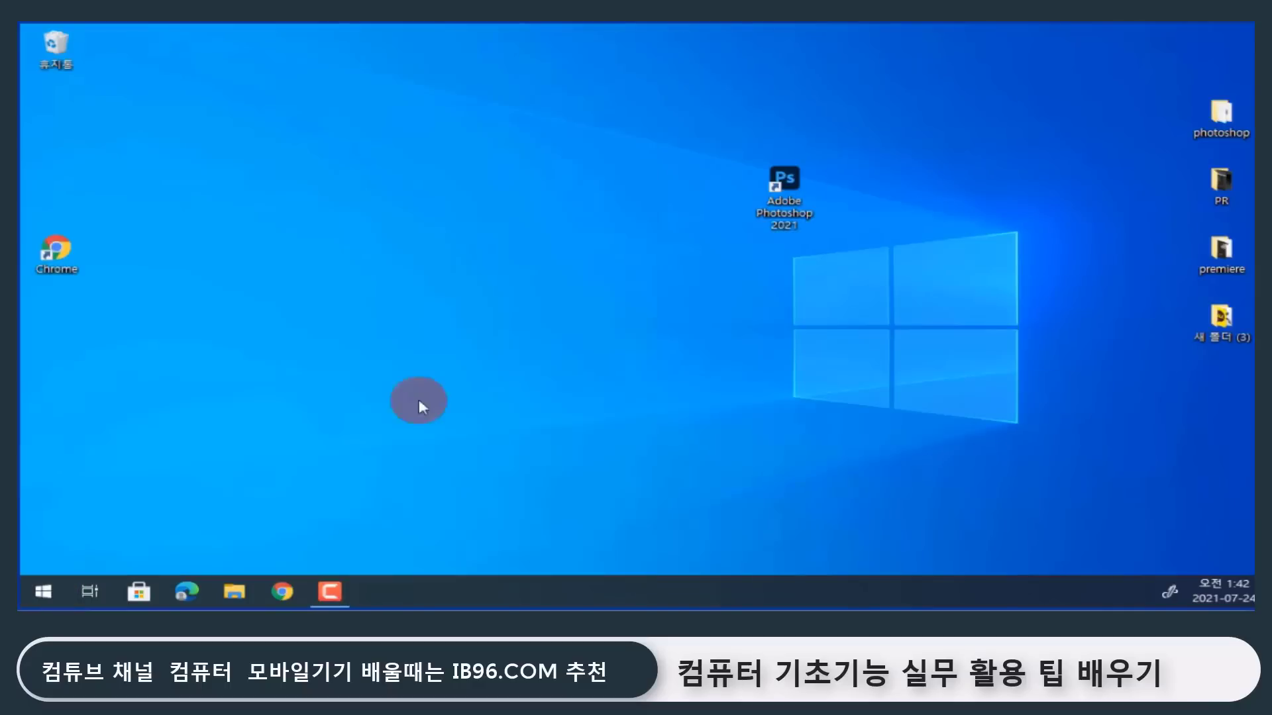
click(43, 593)
scroll(193, 434, down, 10)
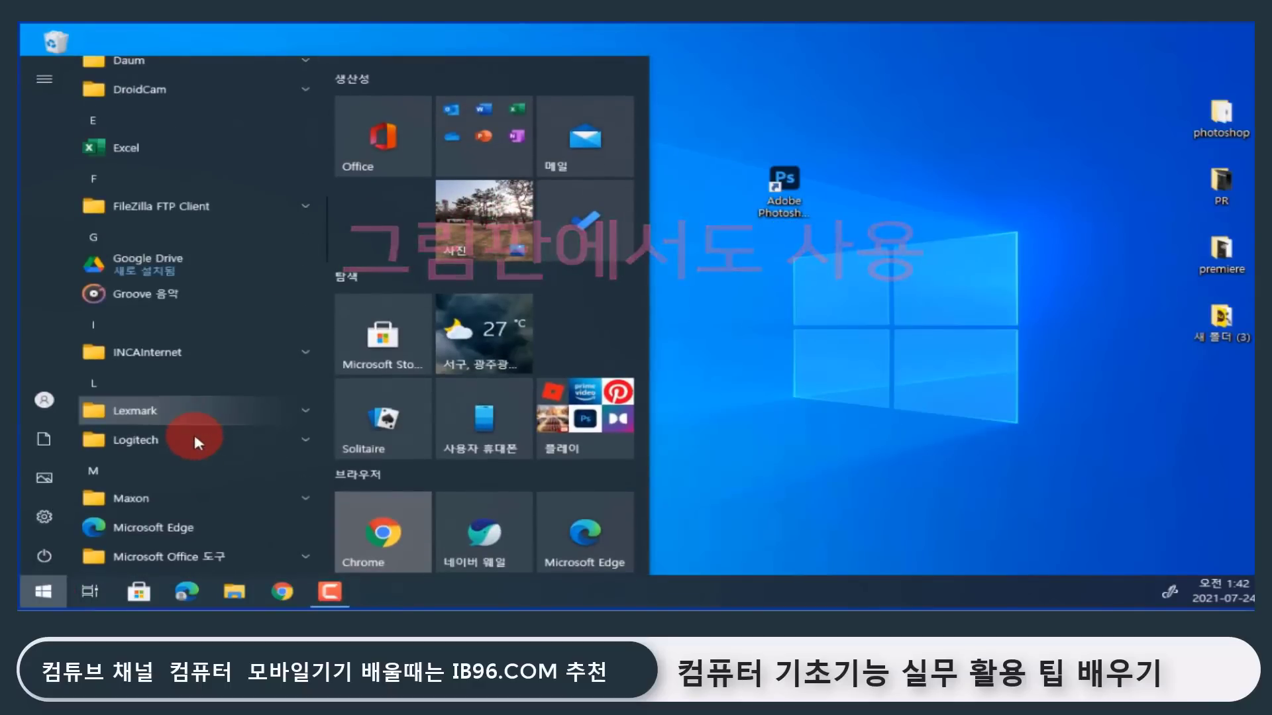
scroll(193, 434, down, 8)
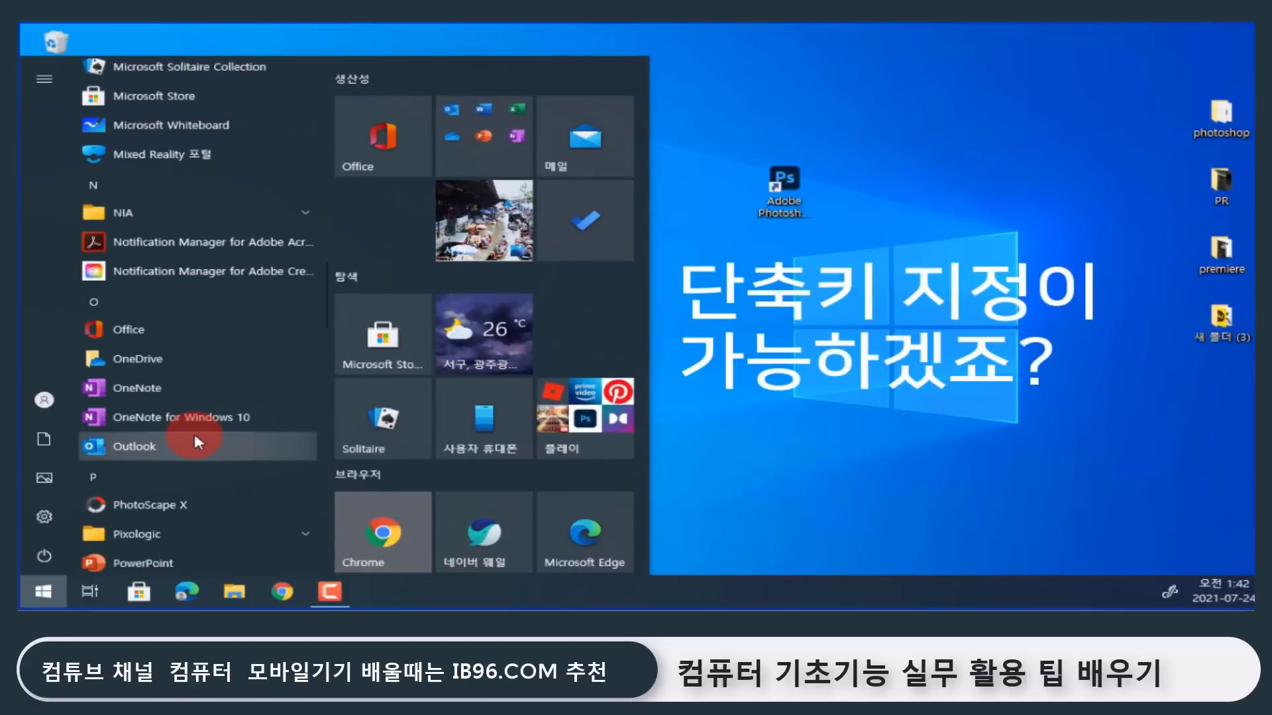
scroll(194, 437, down, 3)
scroll(195, 437, down, 2)
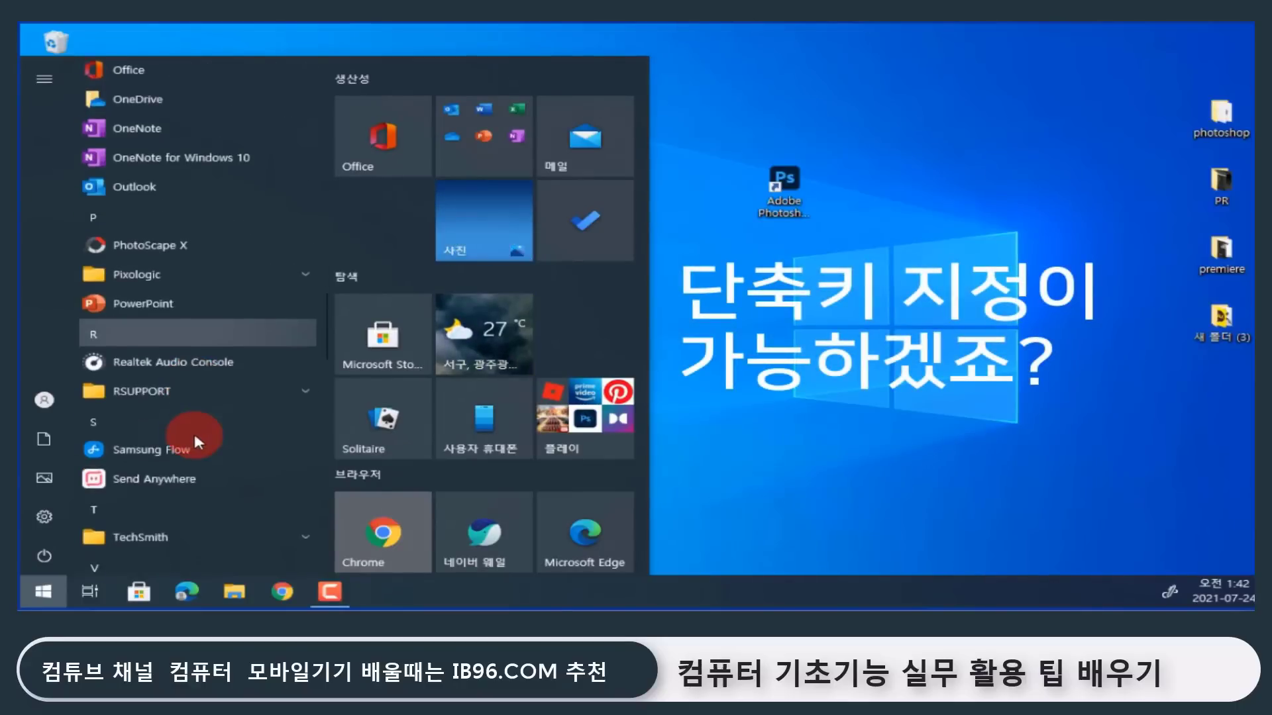
scroll(195, 438, down, 5)
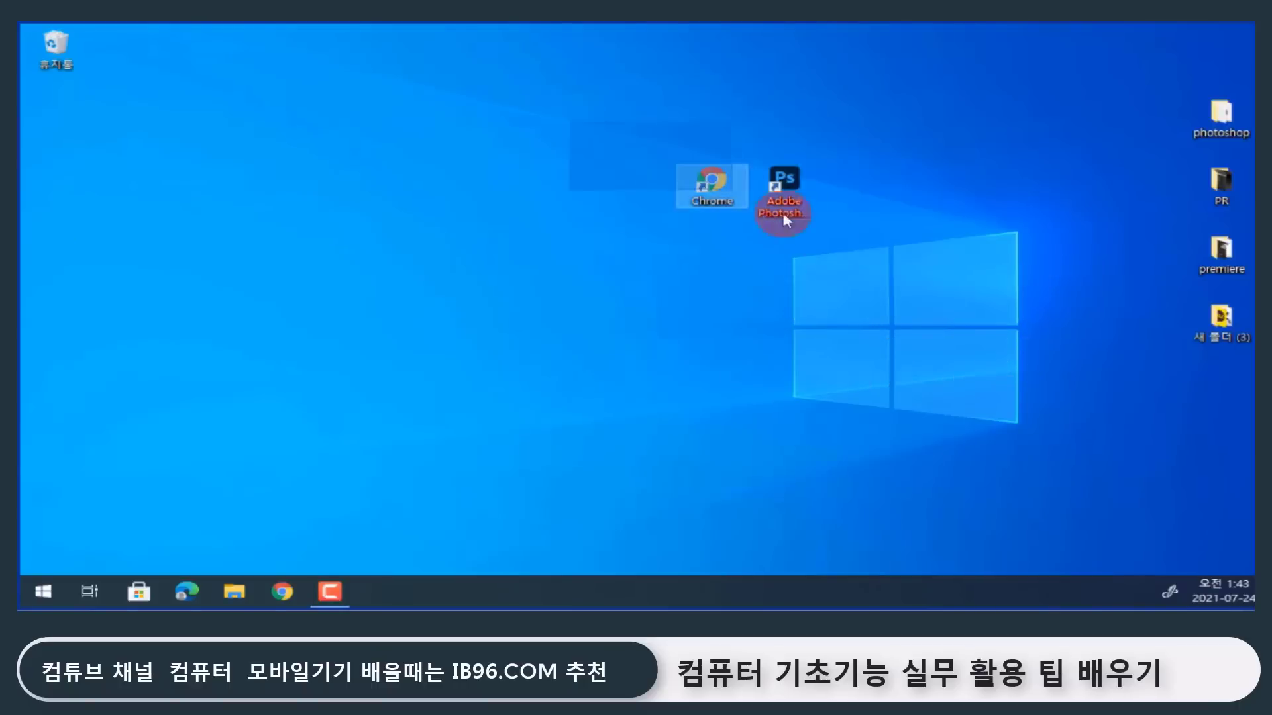
Select the Chrome and Adobe Photoshop 2021 desktop shortcuts together and clear the selection.
ctrl+click(787, 219)
click(44, 593)
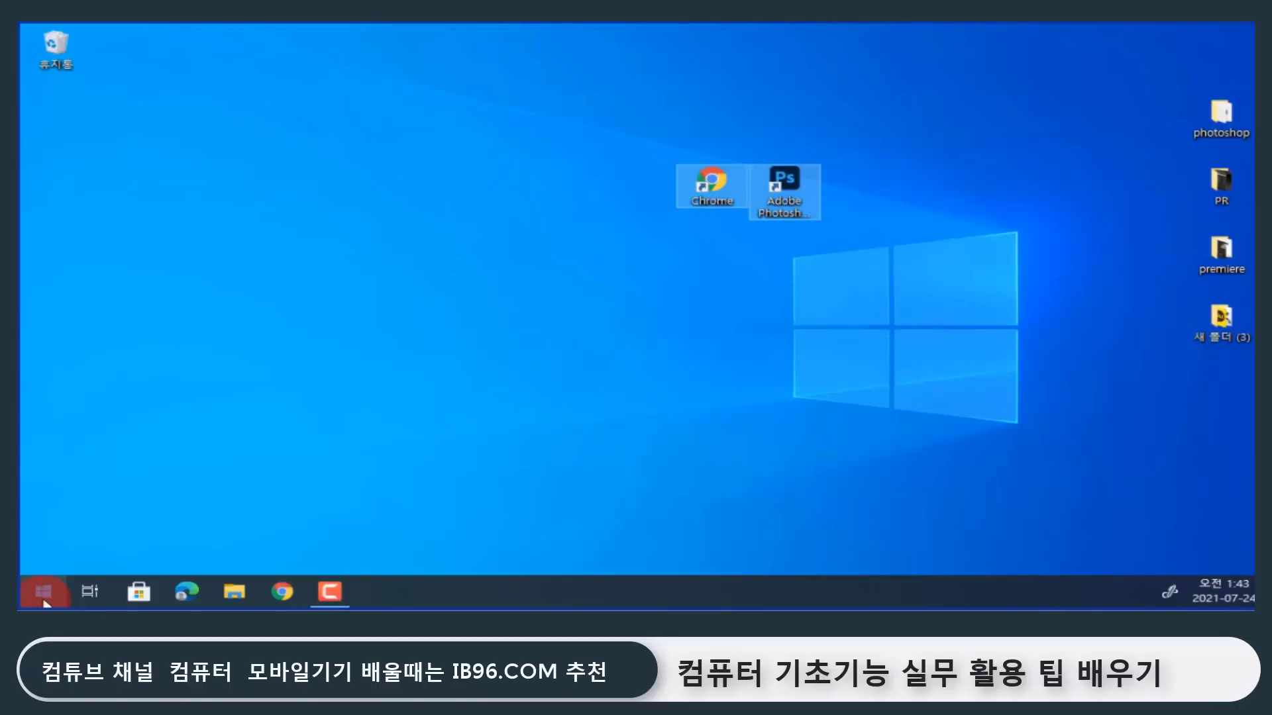
scroll(156, 385, down, 3)
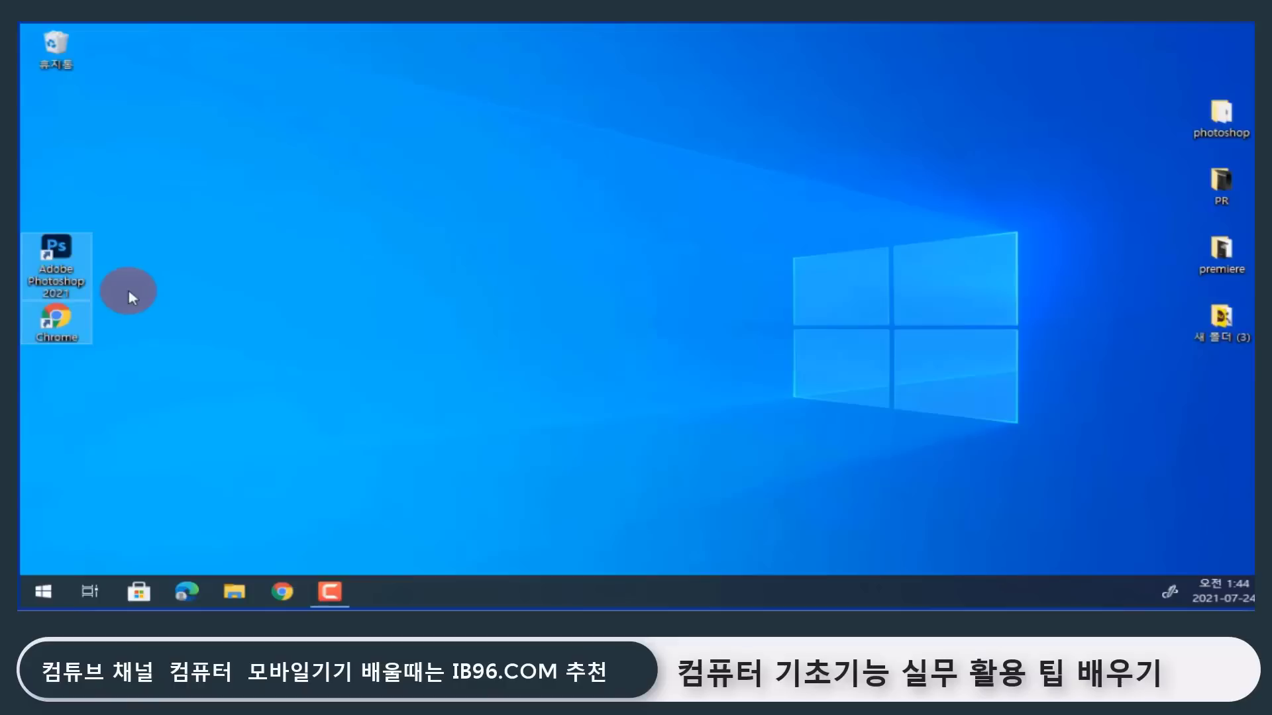
drag(193, 398, 40, 234)
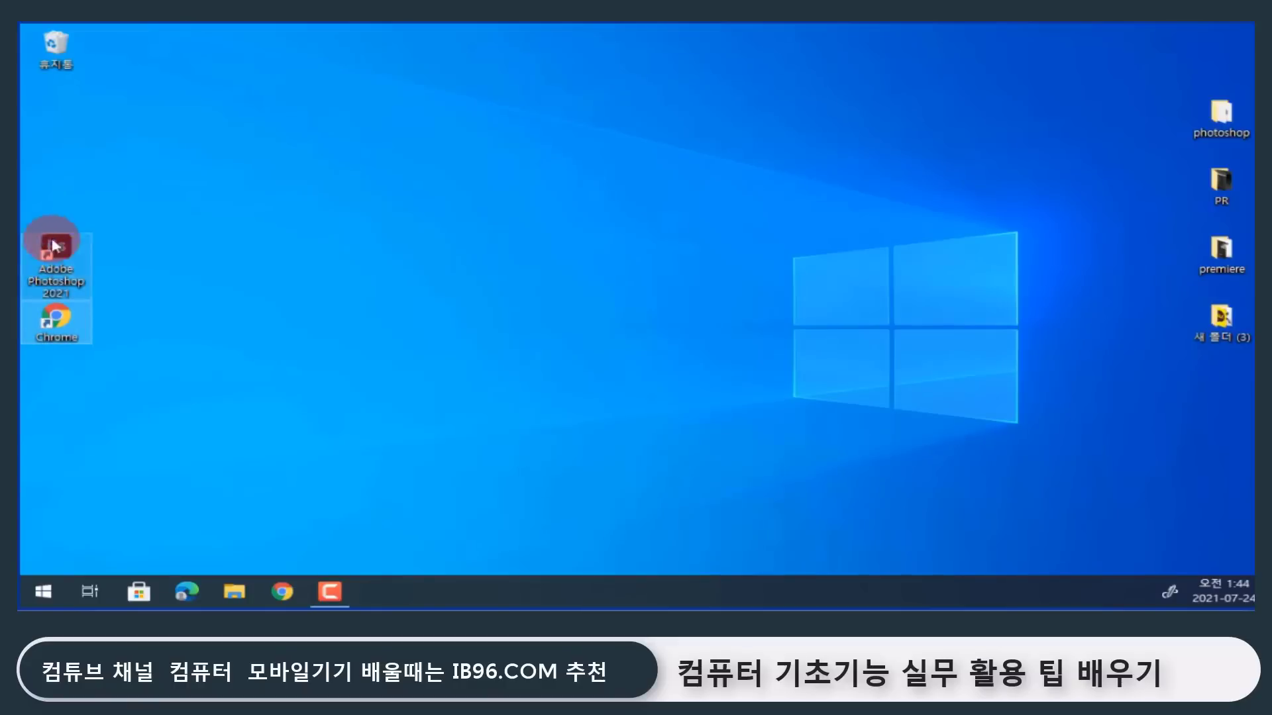
click(140, 363)
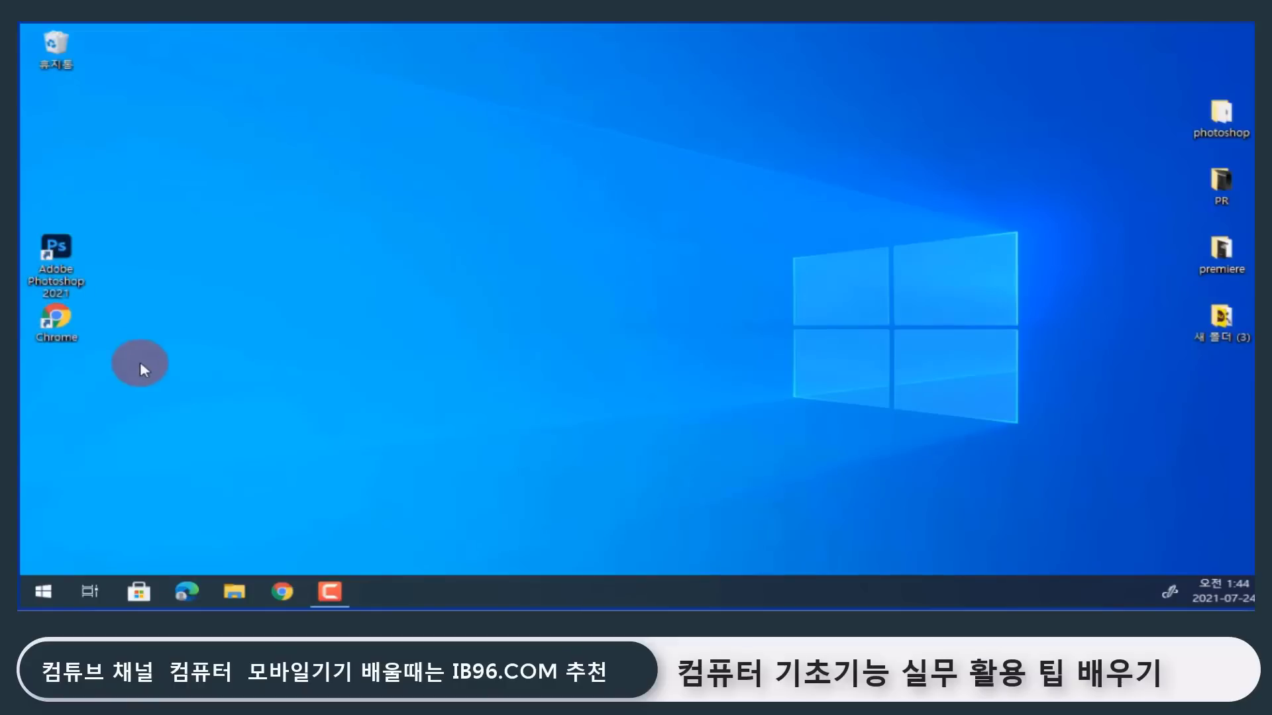
right_click(64, 316)
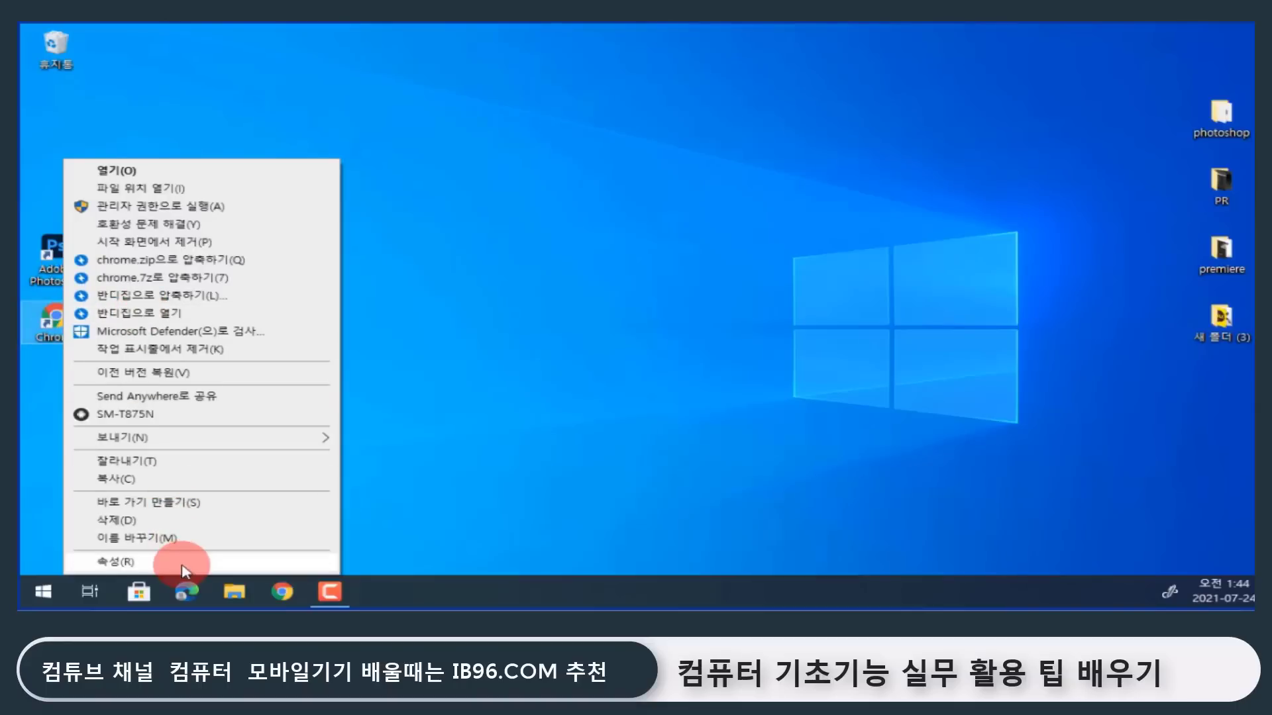
click(568, 426)
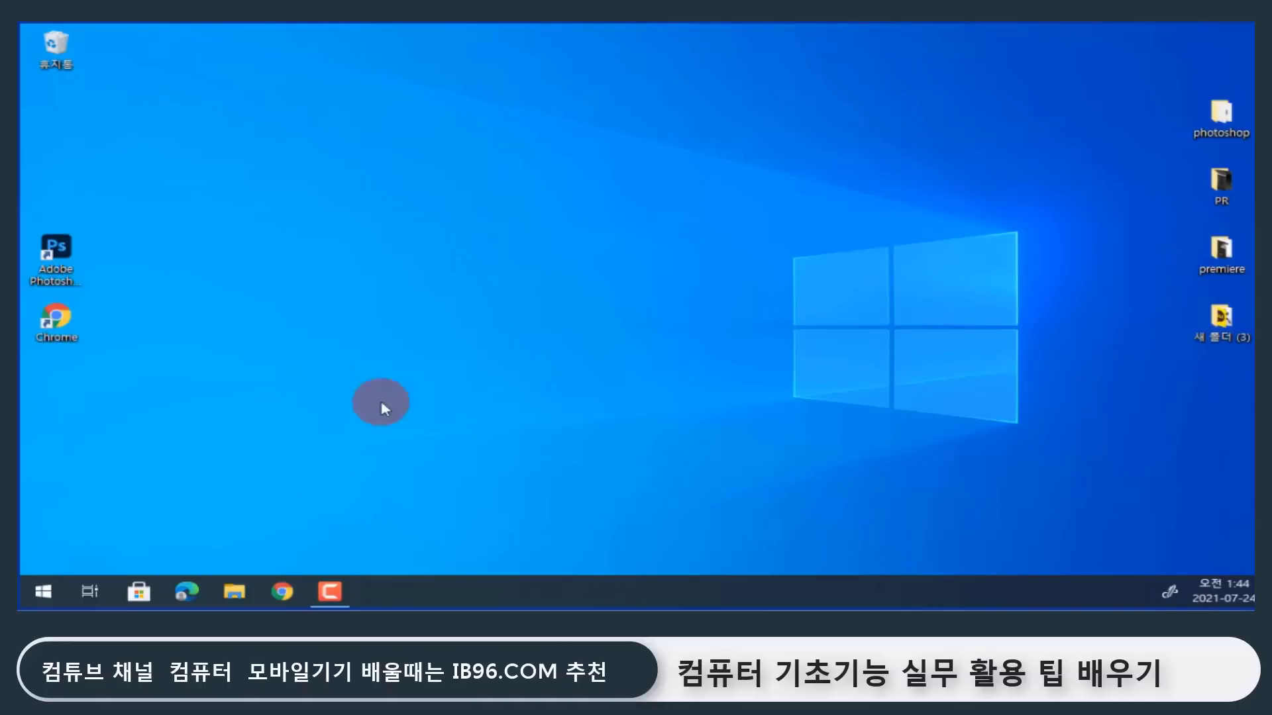
click(41, 595)
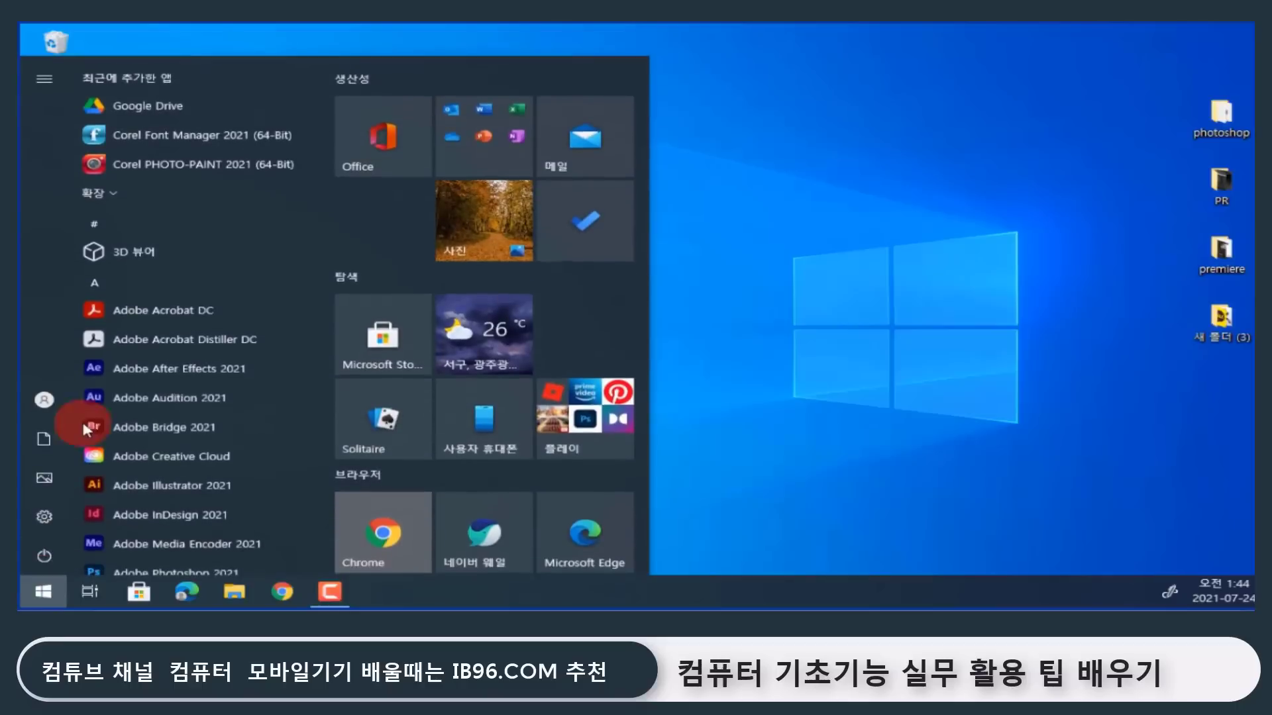
click(854, 397)
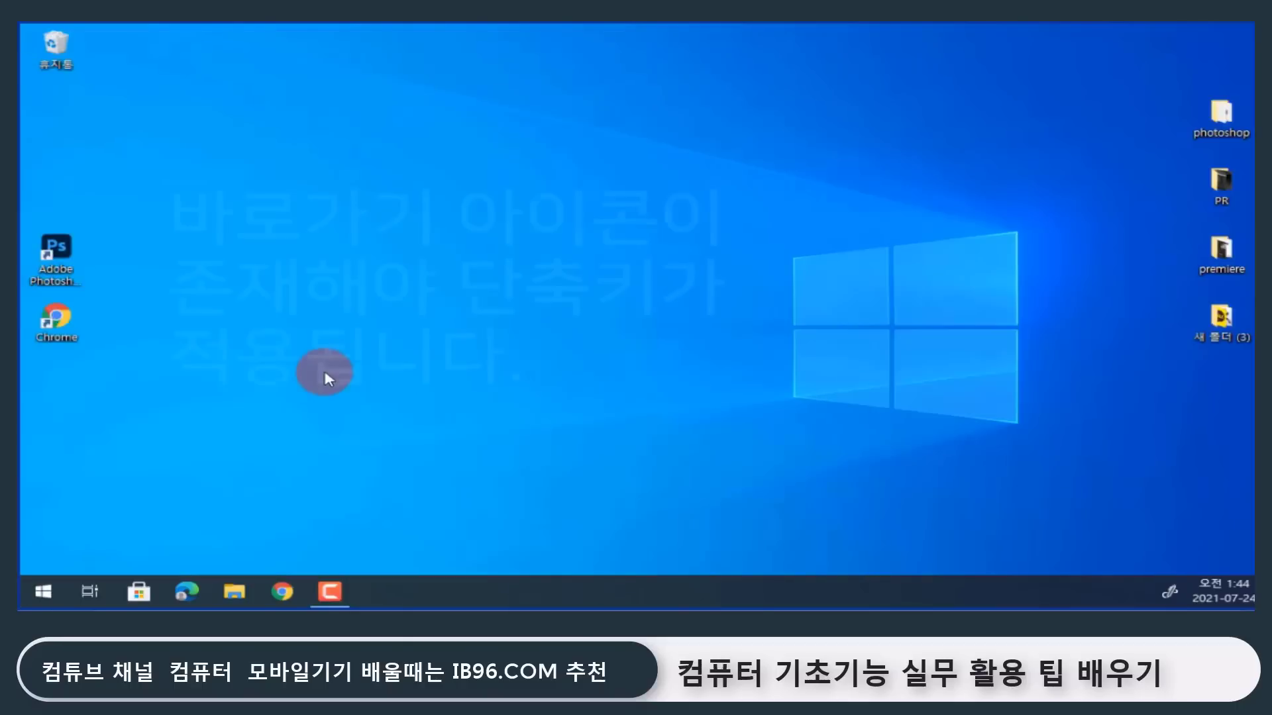
Move the Adobe Photoshop 2021 desktop shortcut to the Recycle Bin (휴지통).
drag(58, 255, 64, 73)
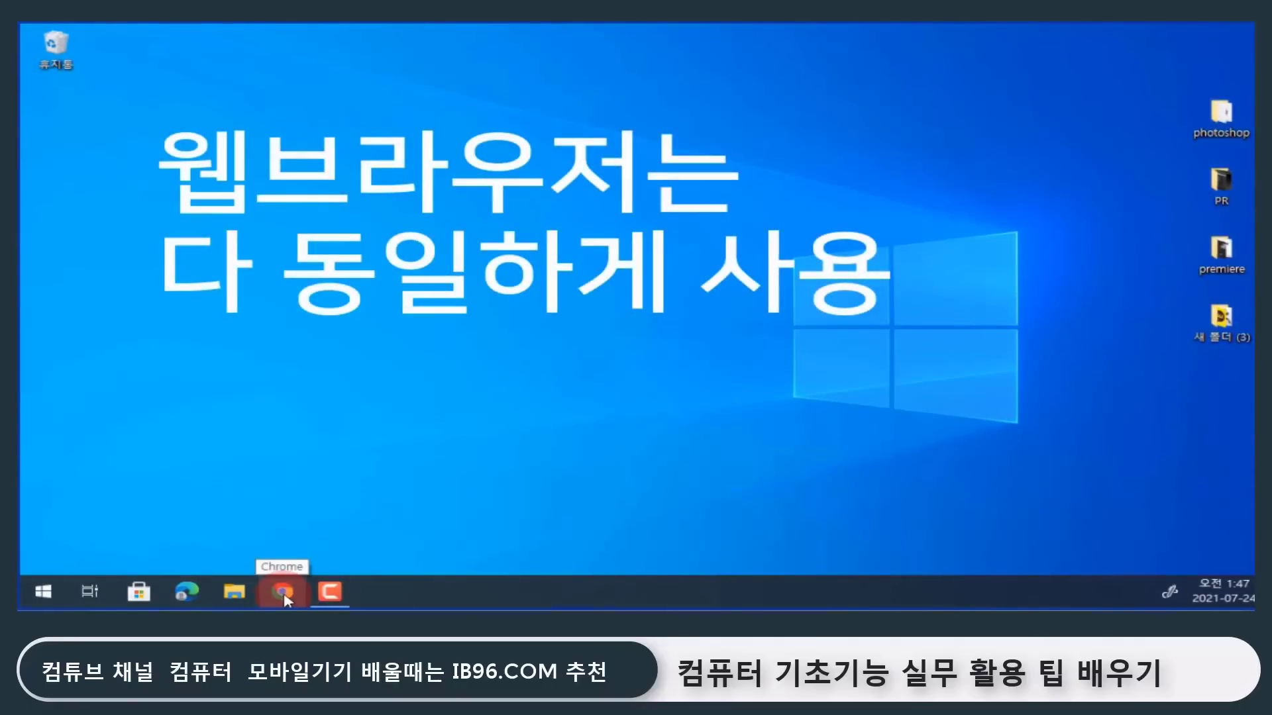
Switch to Chrome, open the IB96 site (ib96.com), and add new tabs for NAVER and Danawa.
click(283, 592)
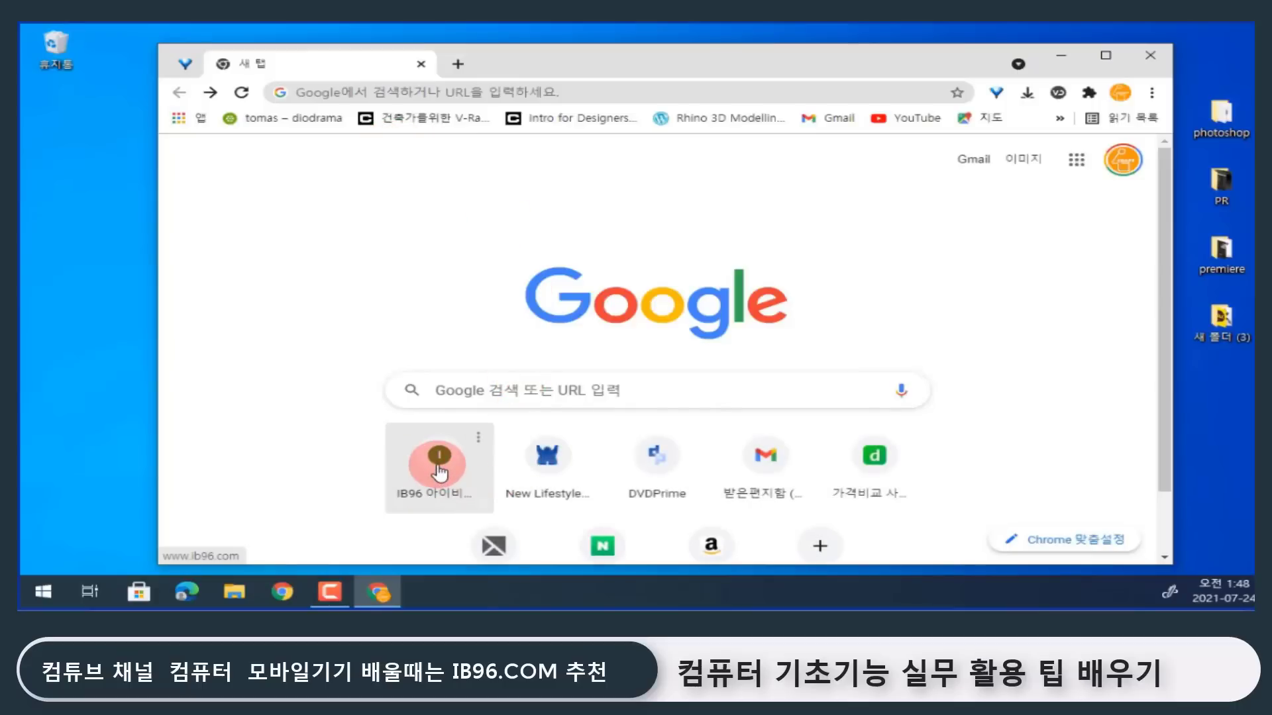
click(439, 470)
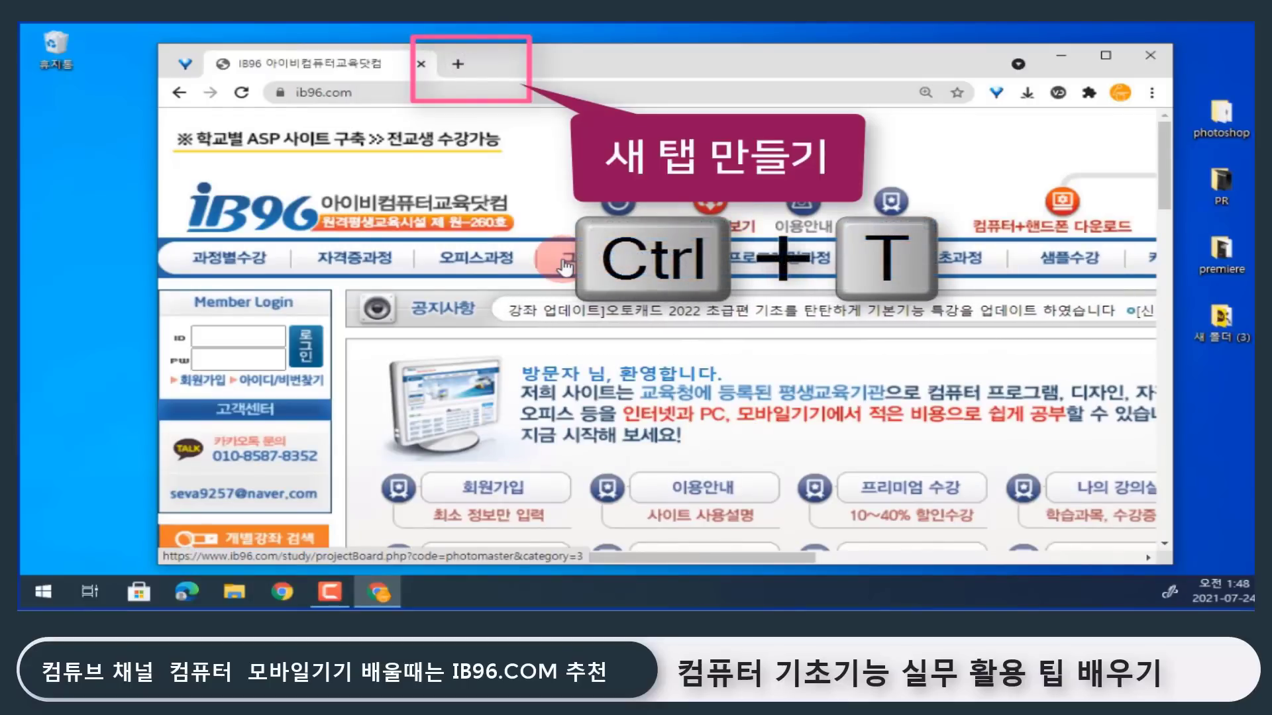
key(ctrl+t)
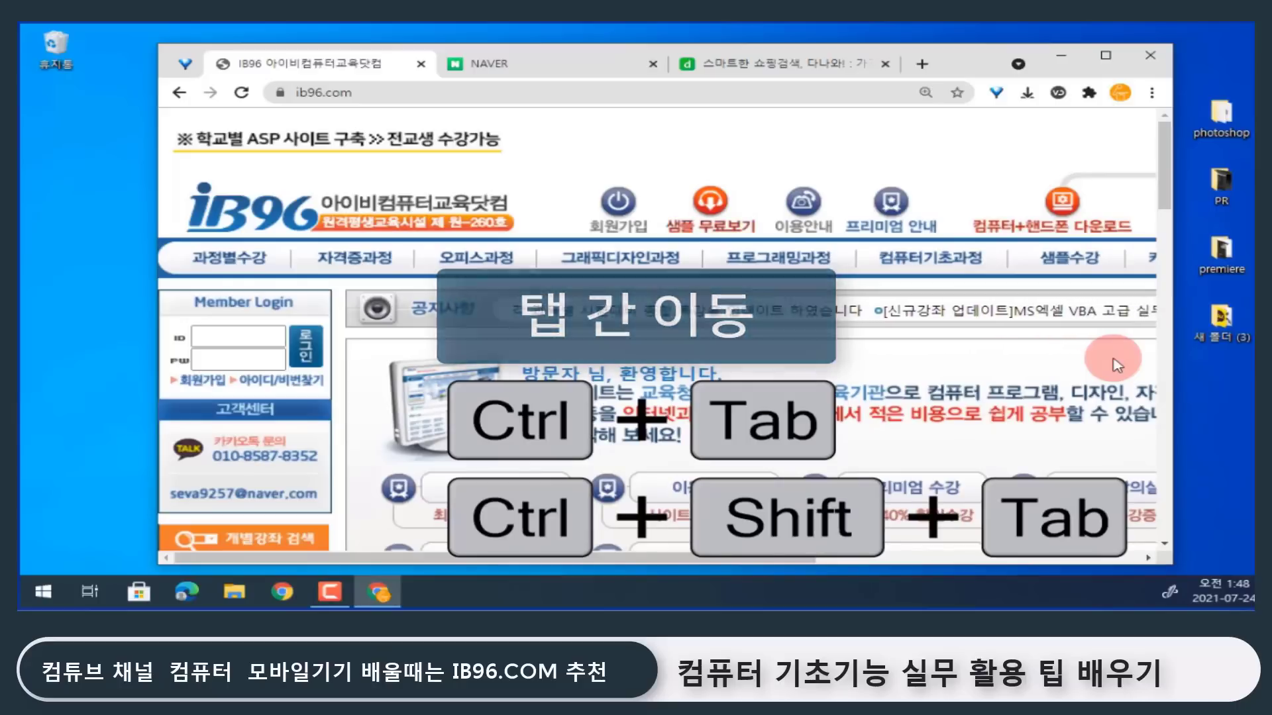
Cycle forward and backward through the IB96, NAVER and Danawa tabs, ending on the IB96 tab.
key(ctrl+Tab)
key(ctrl+Tab)
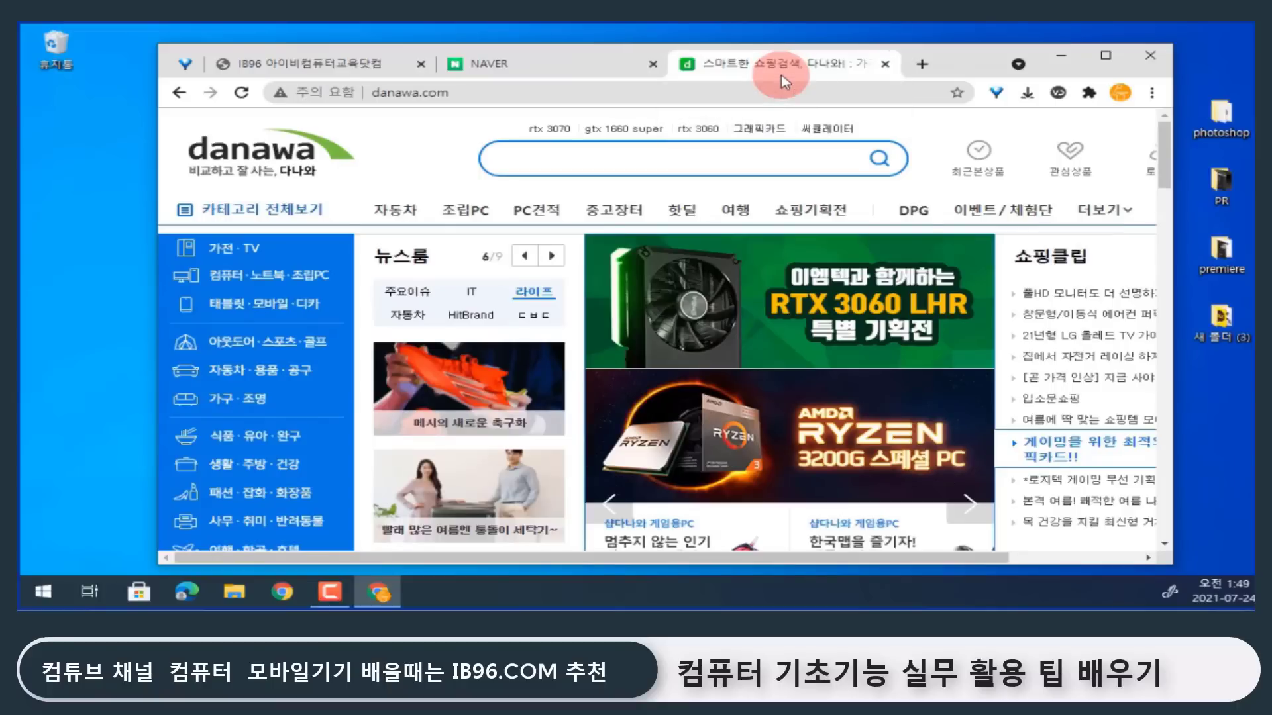
key(ctrl+shift+Tab)
key(ctrl+shift+Tab)
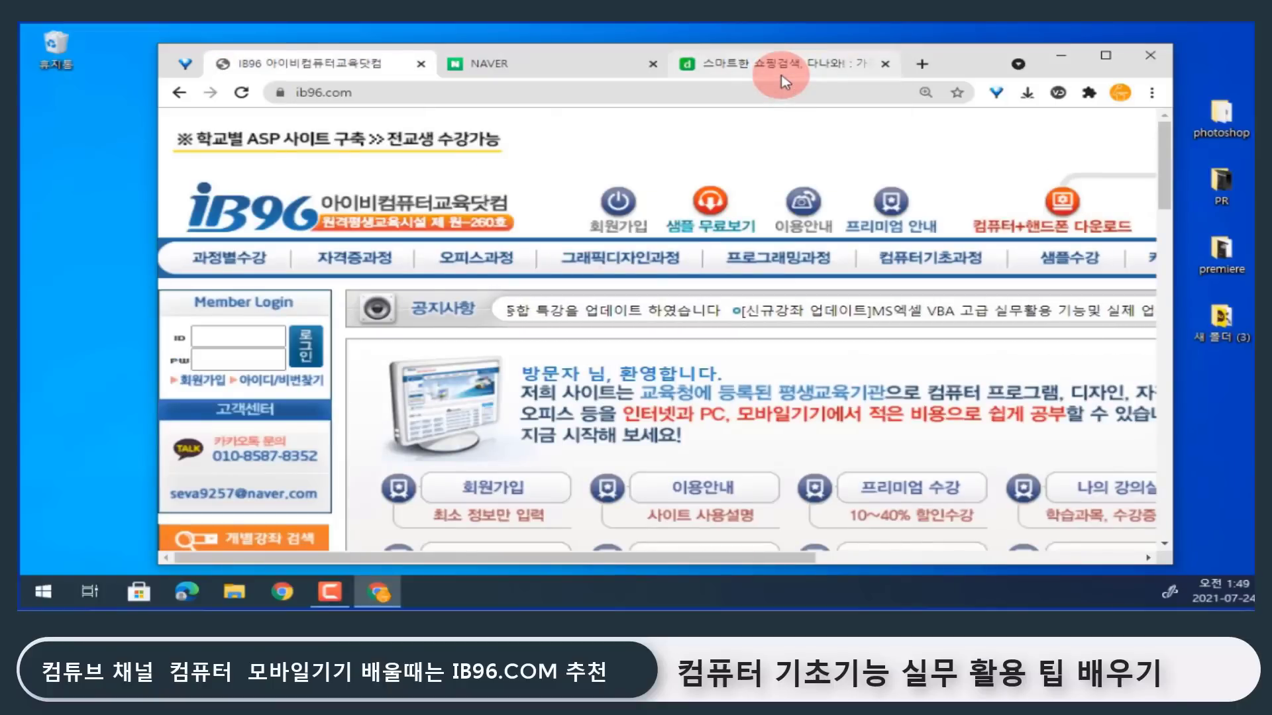
key(ctrl+Tab)
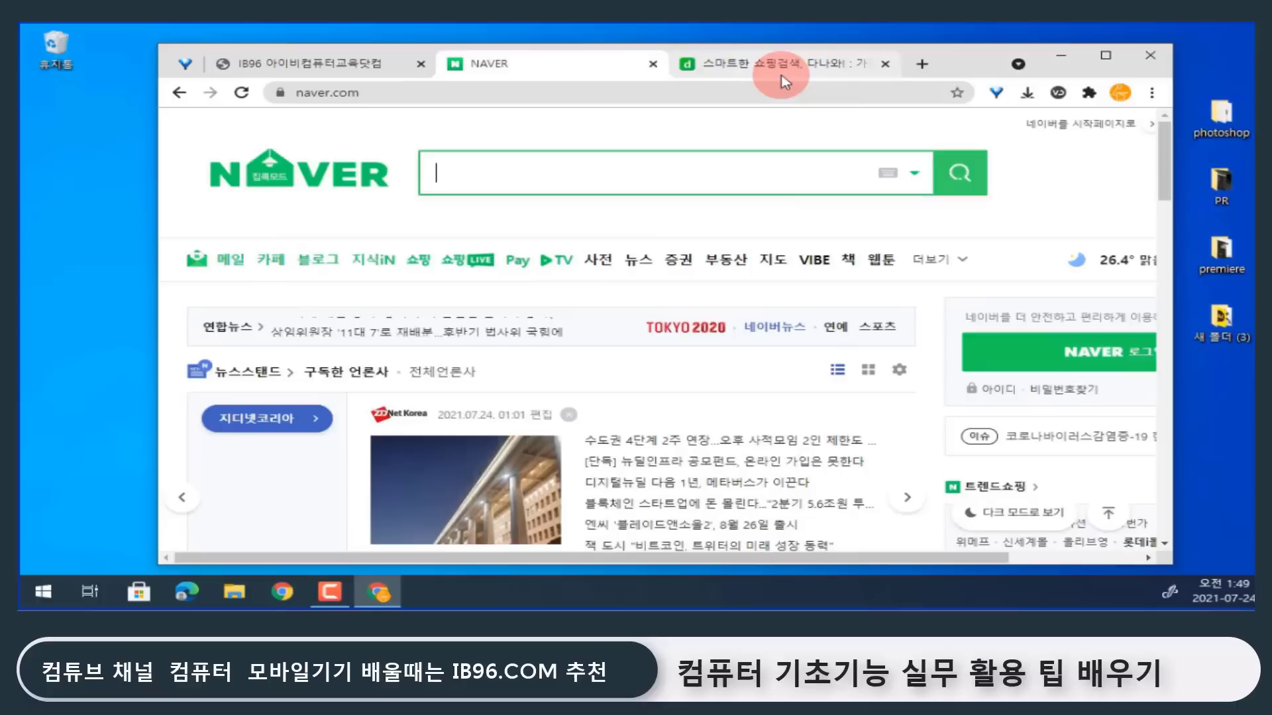
key(ctrl+shift+Tab)
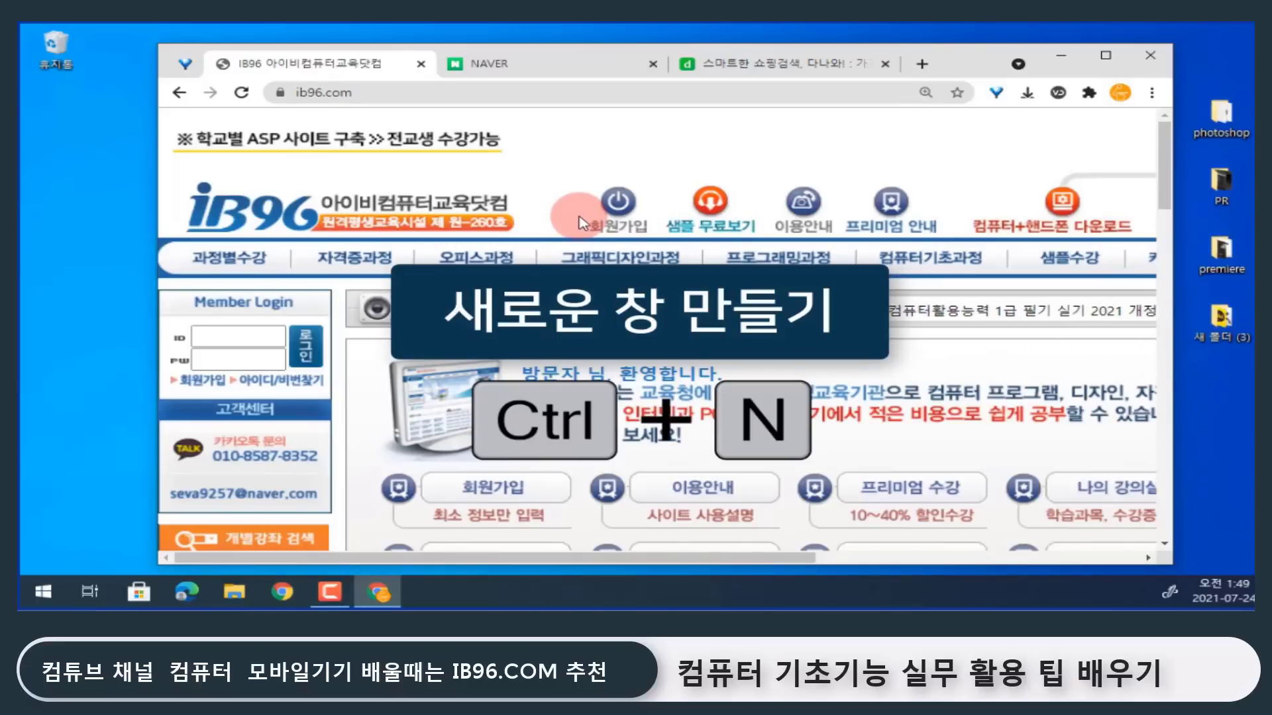
Open and close a new browser window, and do the same with an incognito (시크릿) window.
key(ctrl+n)
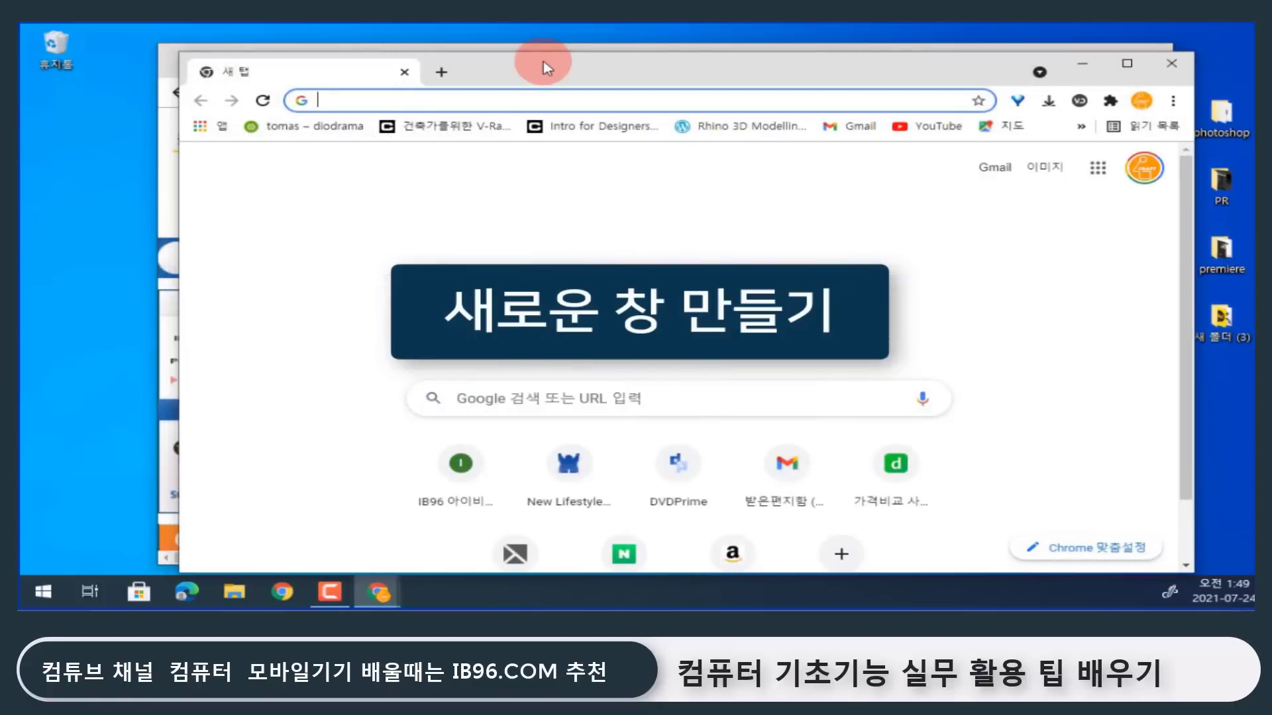
mouse_move(546, 66)
mouse_down()
mouse_move(566, 63)
mouse_move(558, 69)
mouse_up()
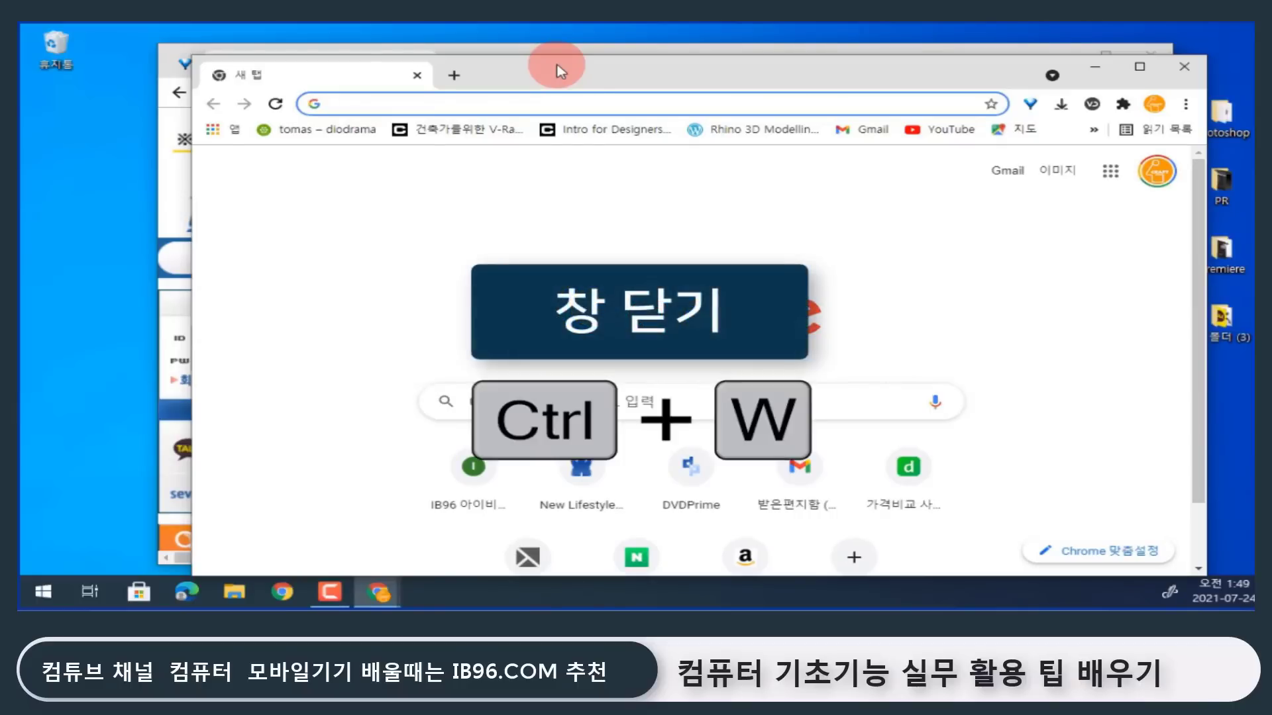
key(ctrl+w)
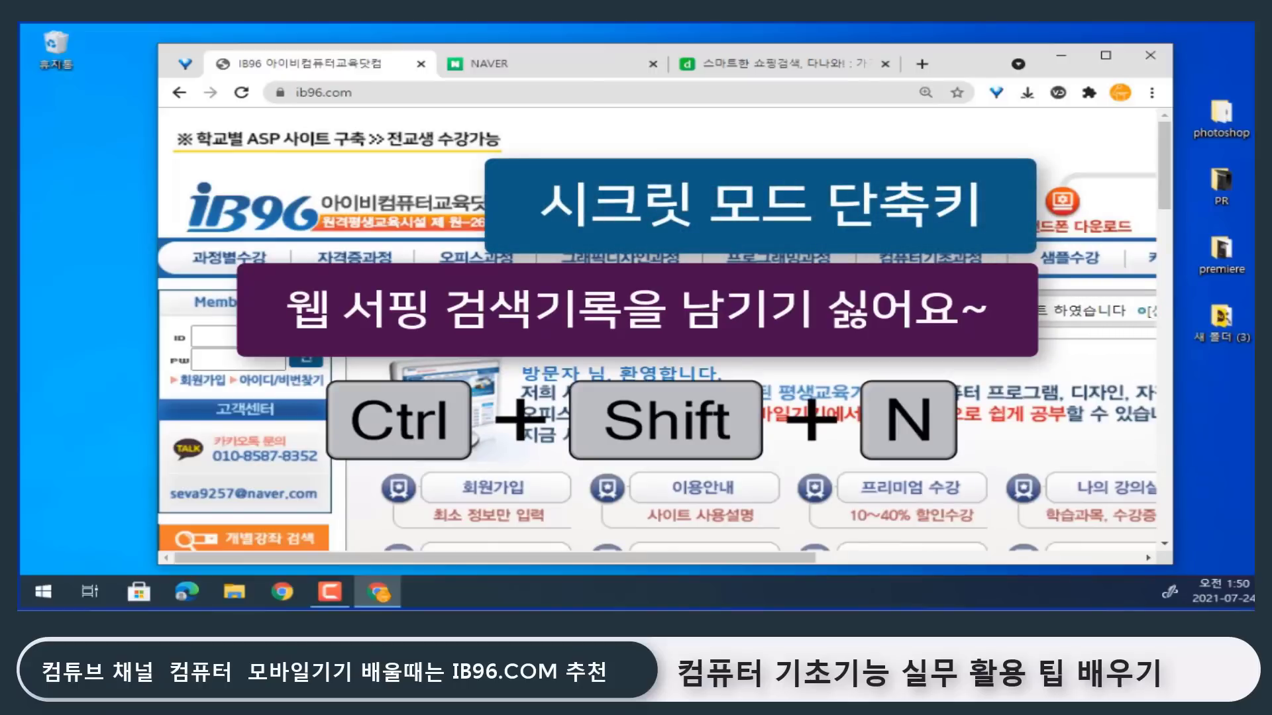
key(ctrl+shift+n)
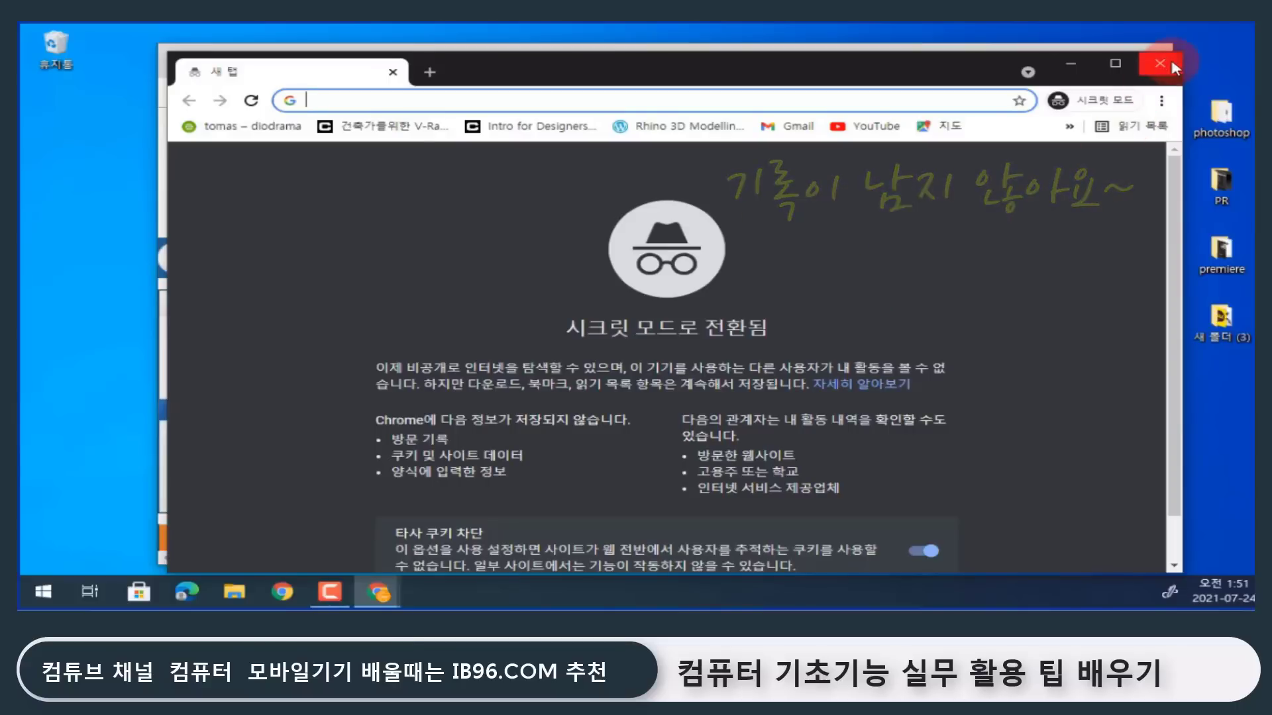
key(alt+F4)
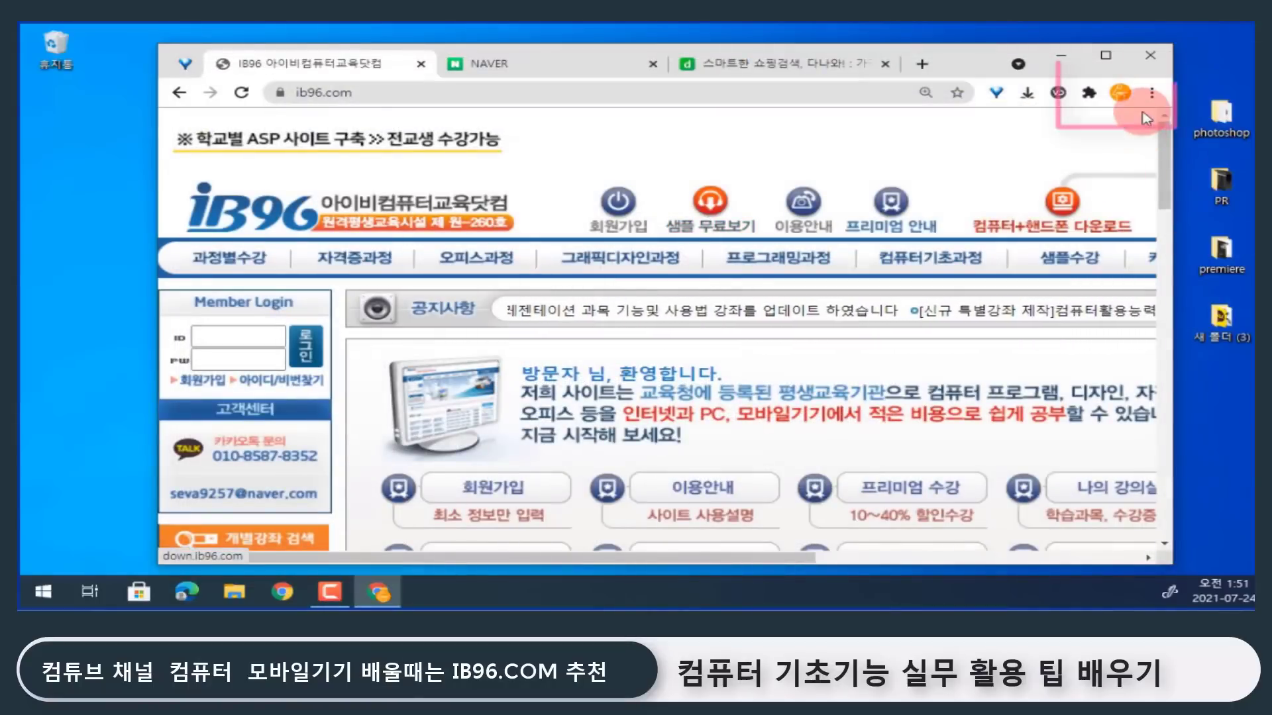
View the list of recently closed tabs in the browser's history (방문 기록) and close it.
click(1152, 93)
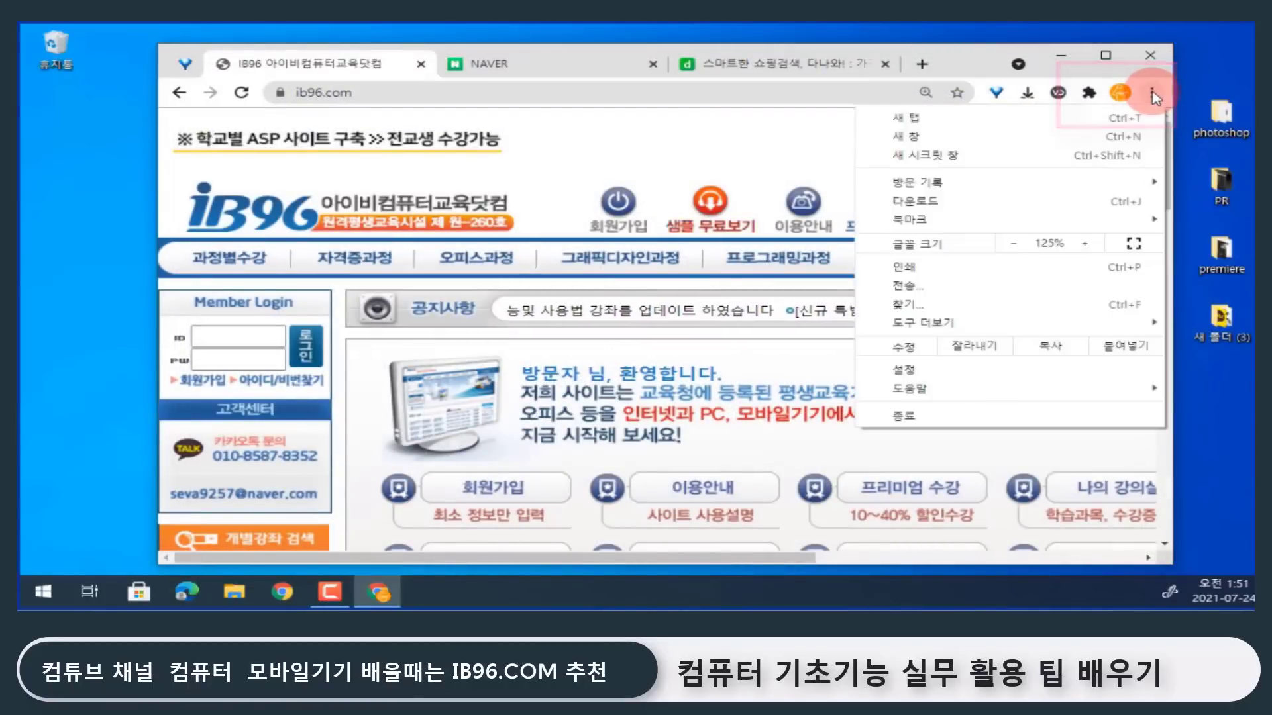
mouse_move(987, 192)
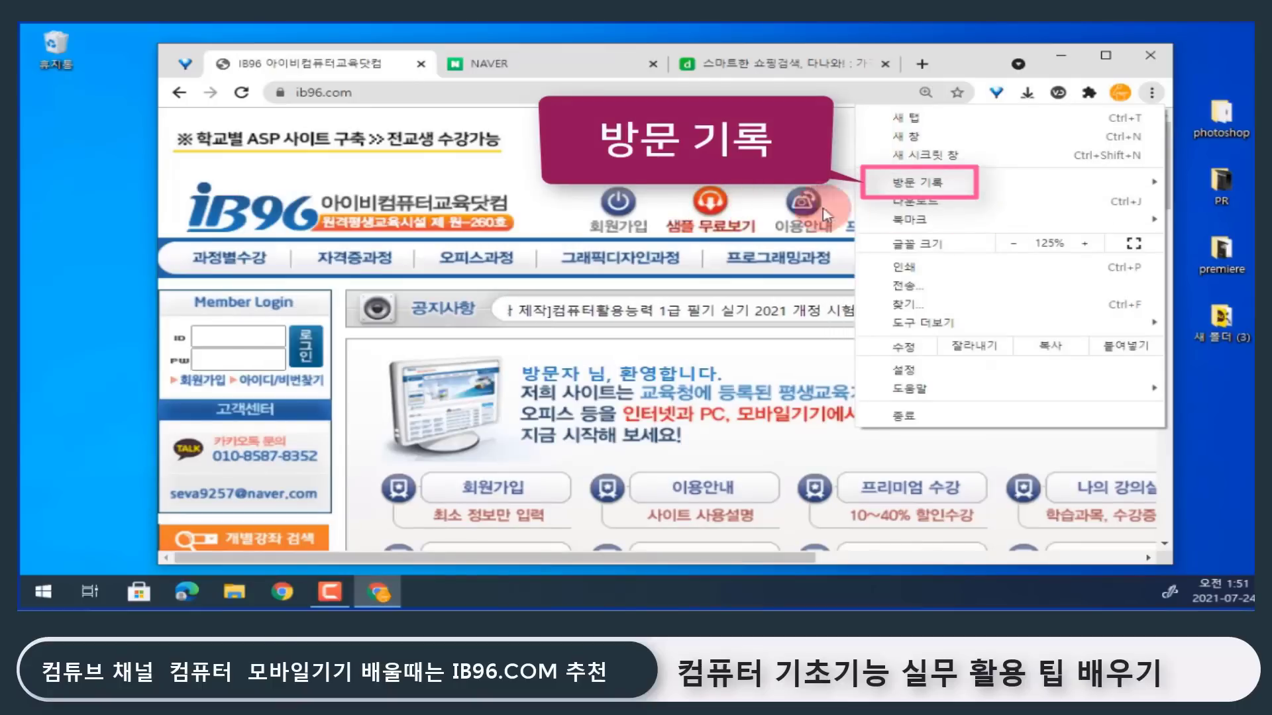
mouse_move(927, 184)
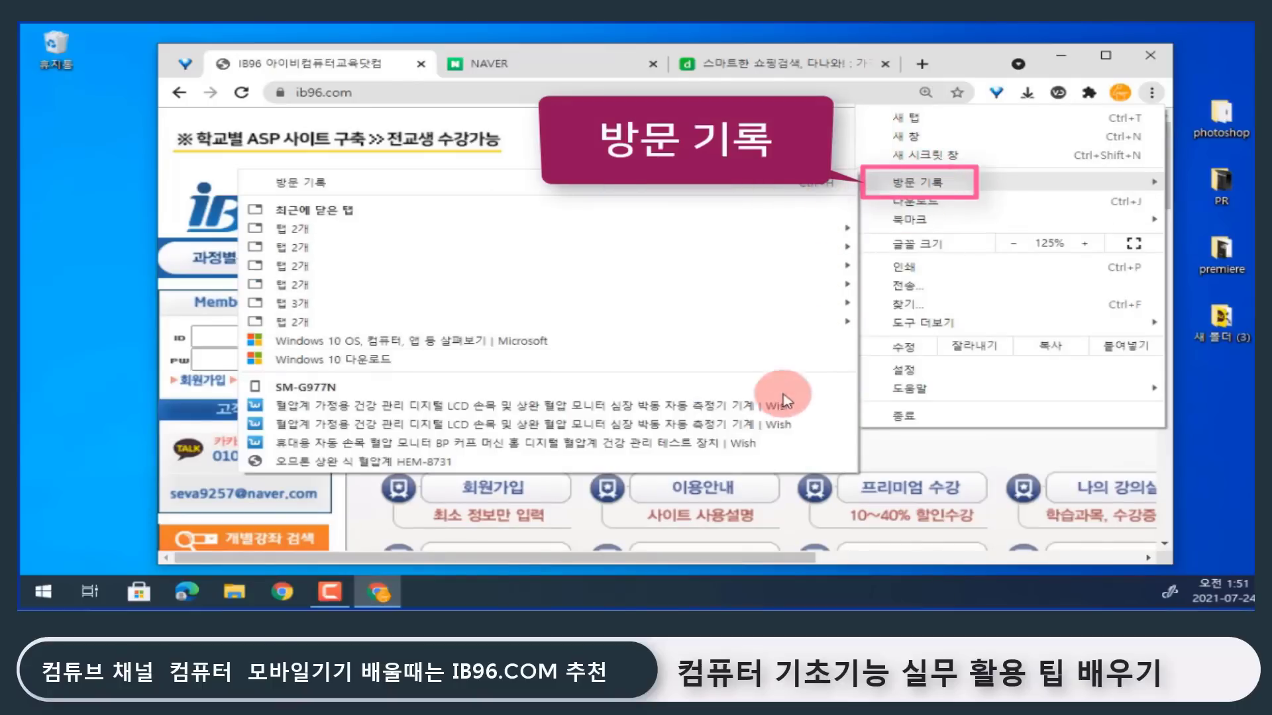
click(957, 57)
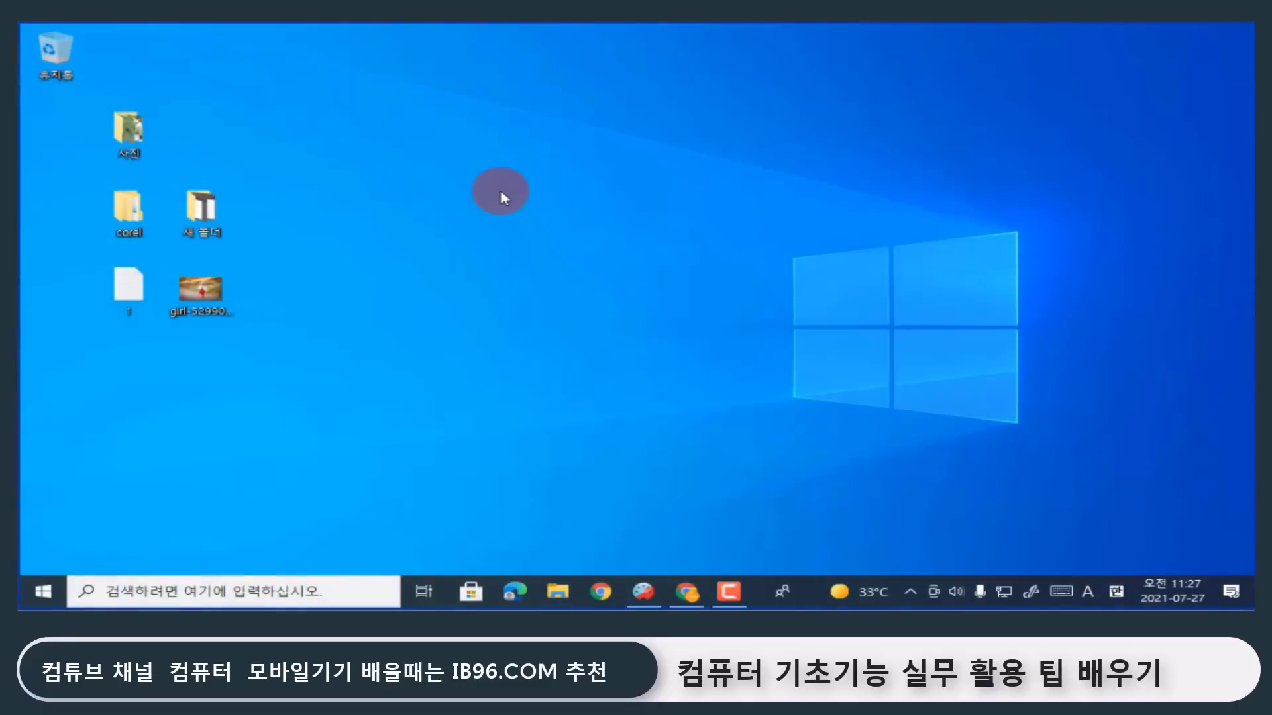
Switch the desktop icons to large (큰 아이콘) and back to small (작은 아이콘).
right_click(476, 195)
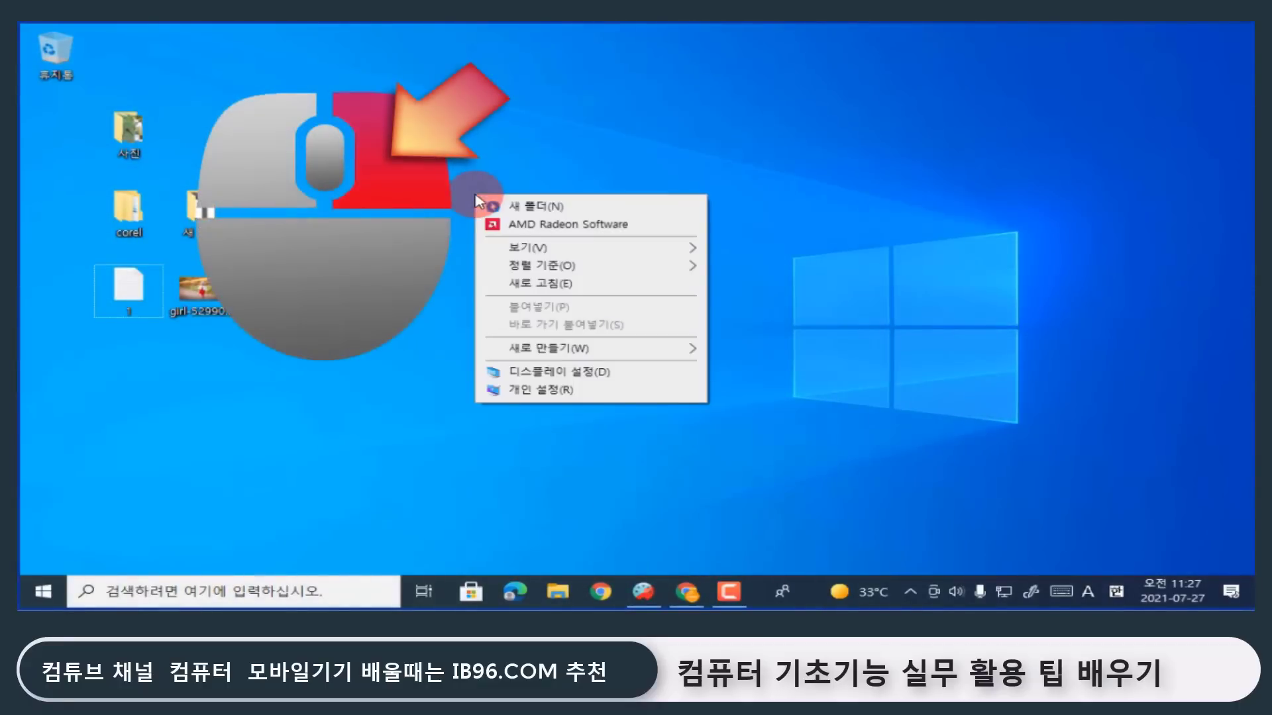
mouse_move(550, 250)
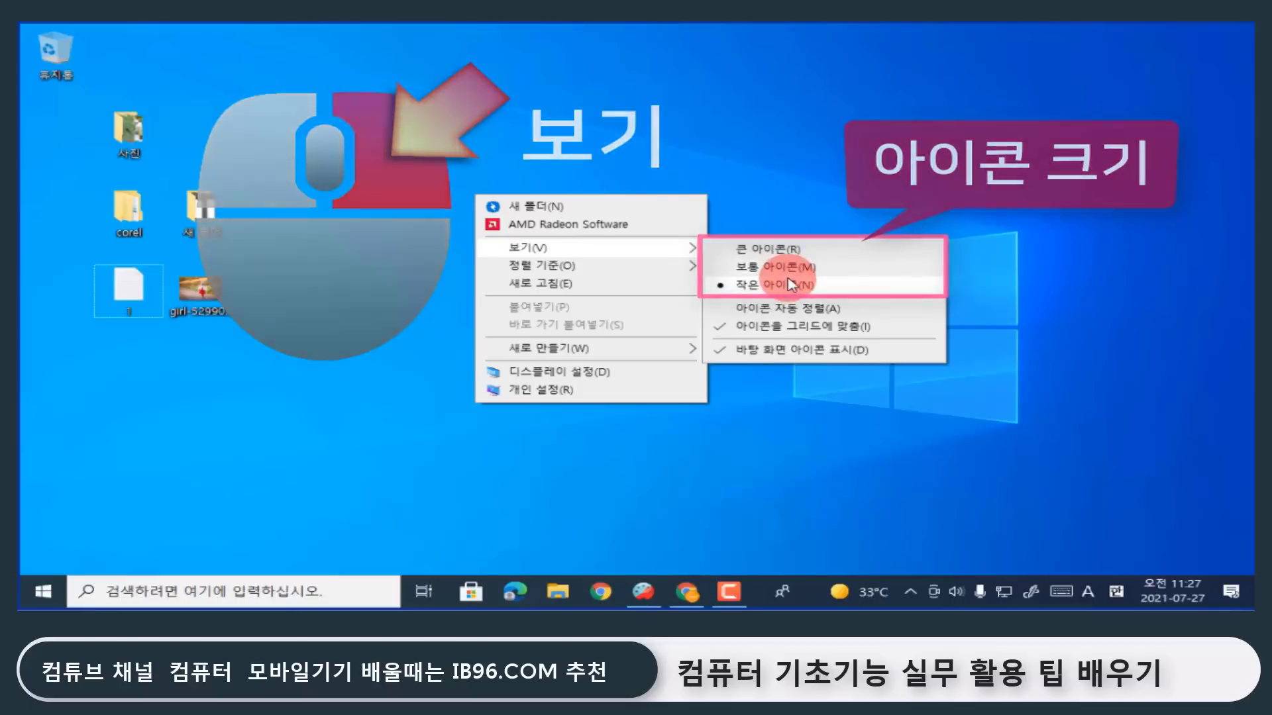
click(781, 250)
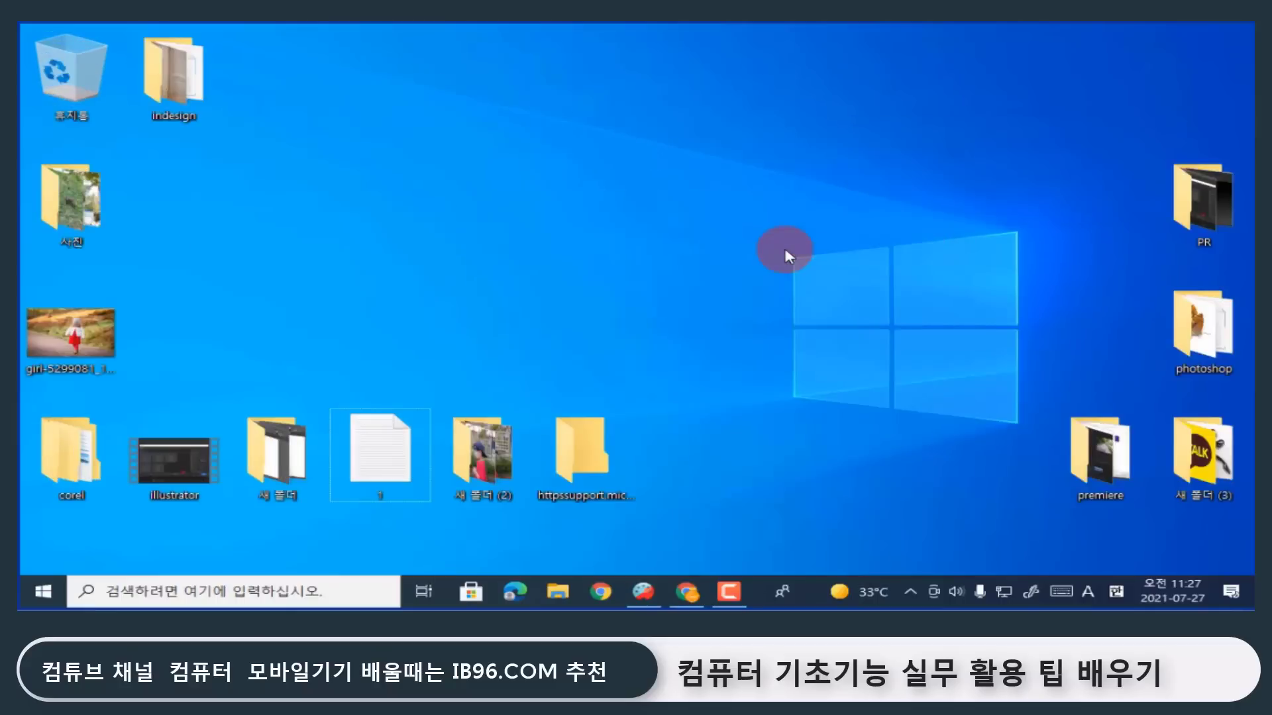
right_click(708, 235)
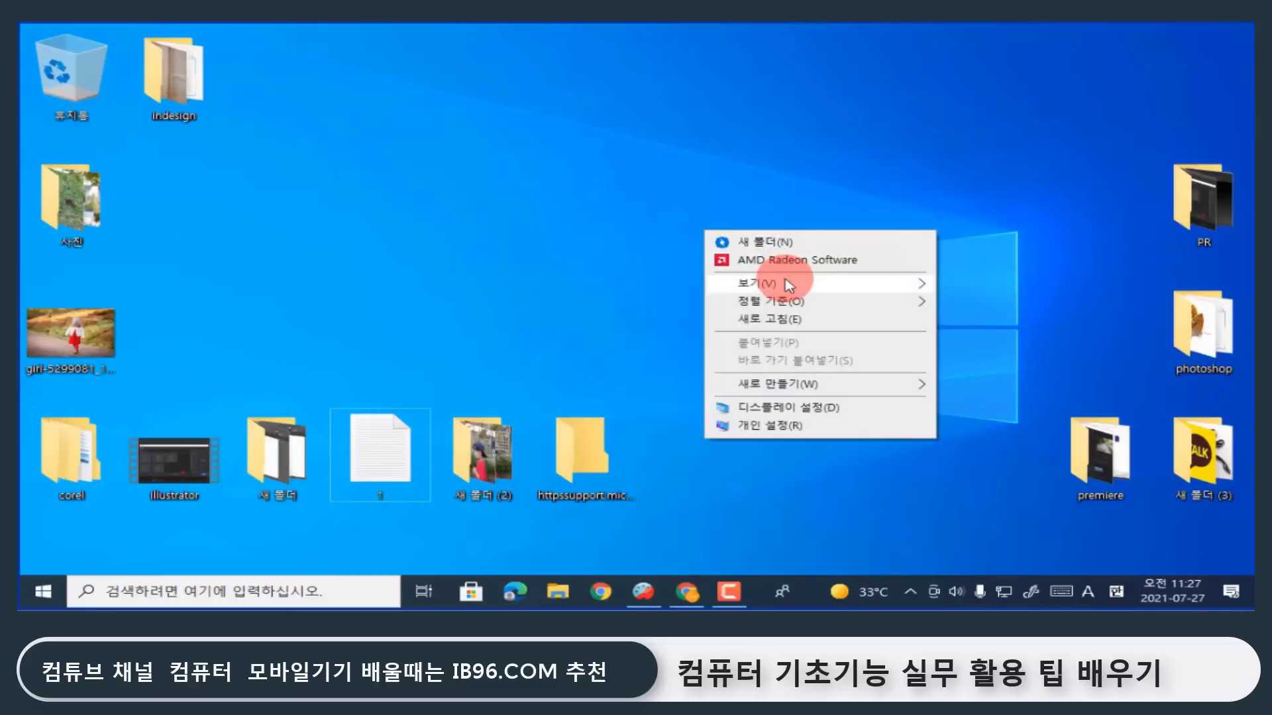
mouse_move(792, 282)
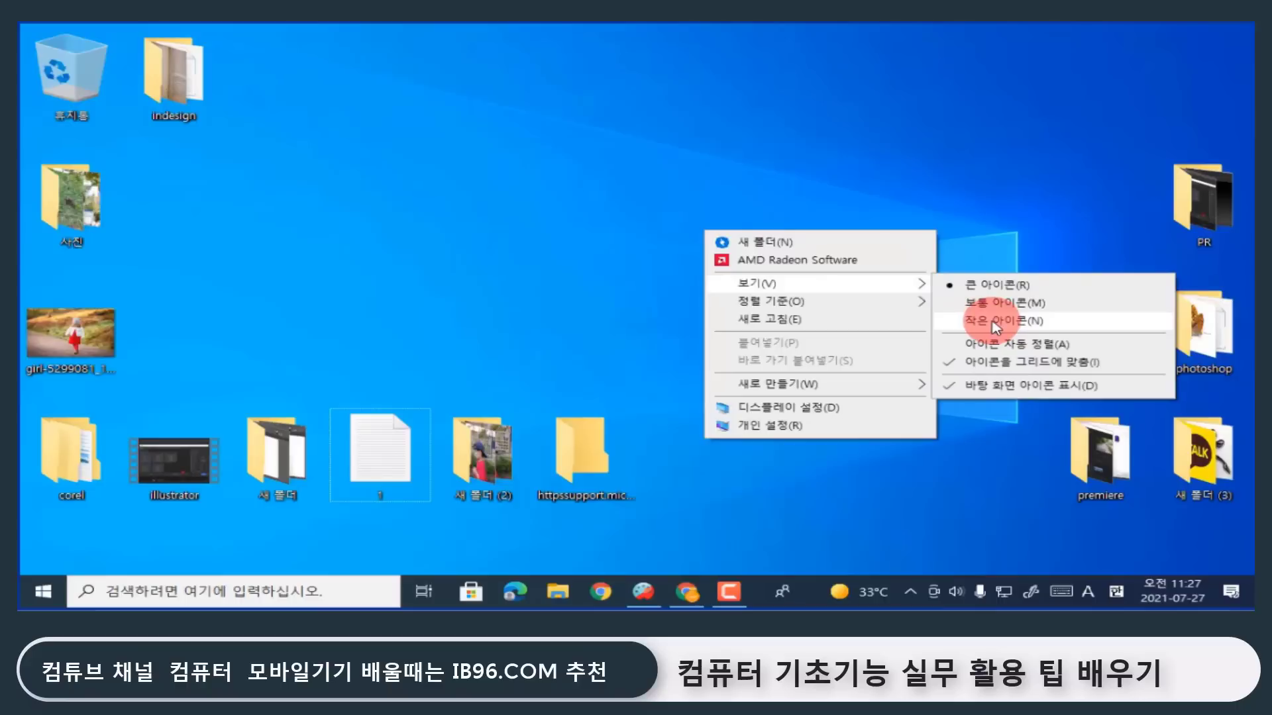
click(995, 323)
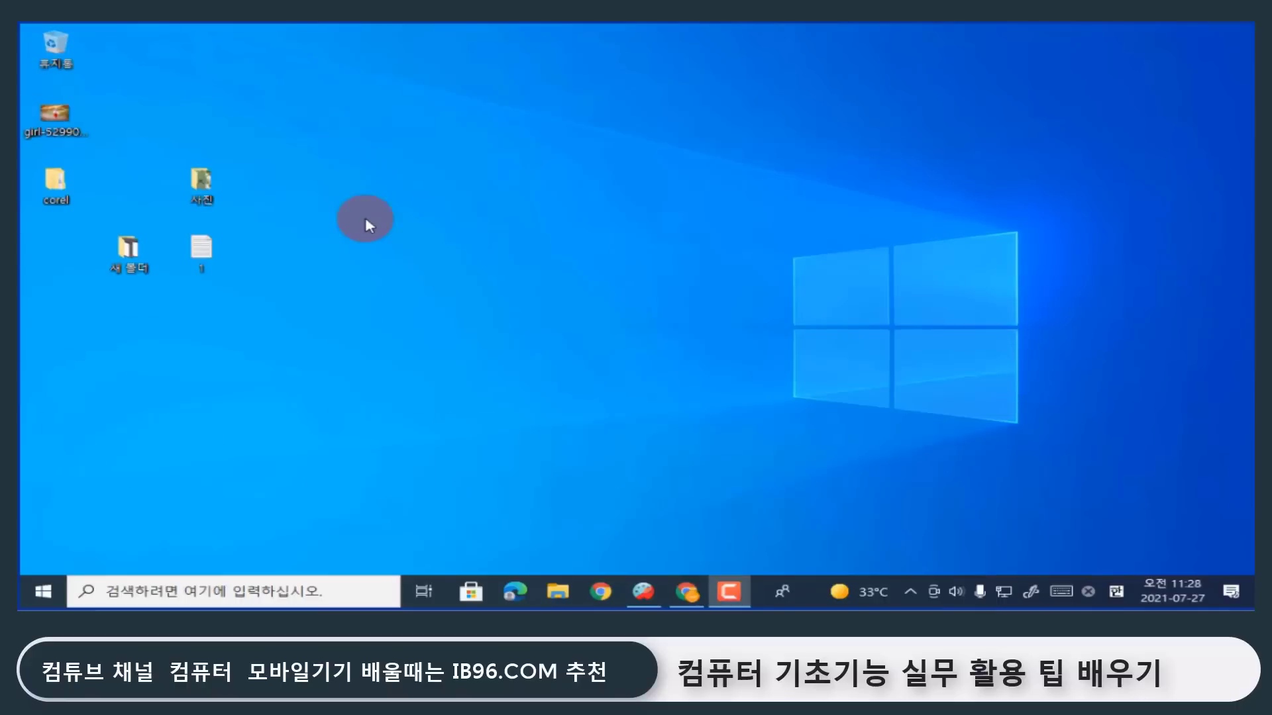
Turn on automatic arrangement of the desktop icons (아이콘 자동 정렬).
right_click(623, 233)
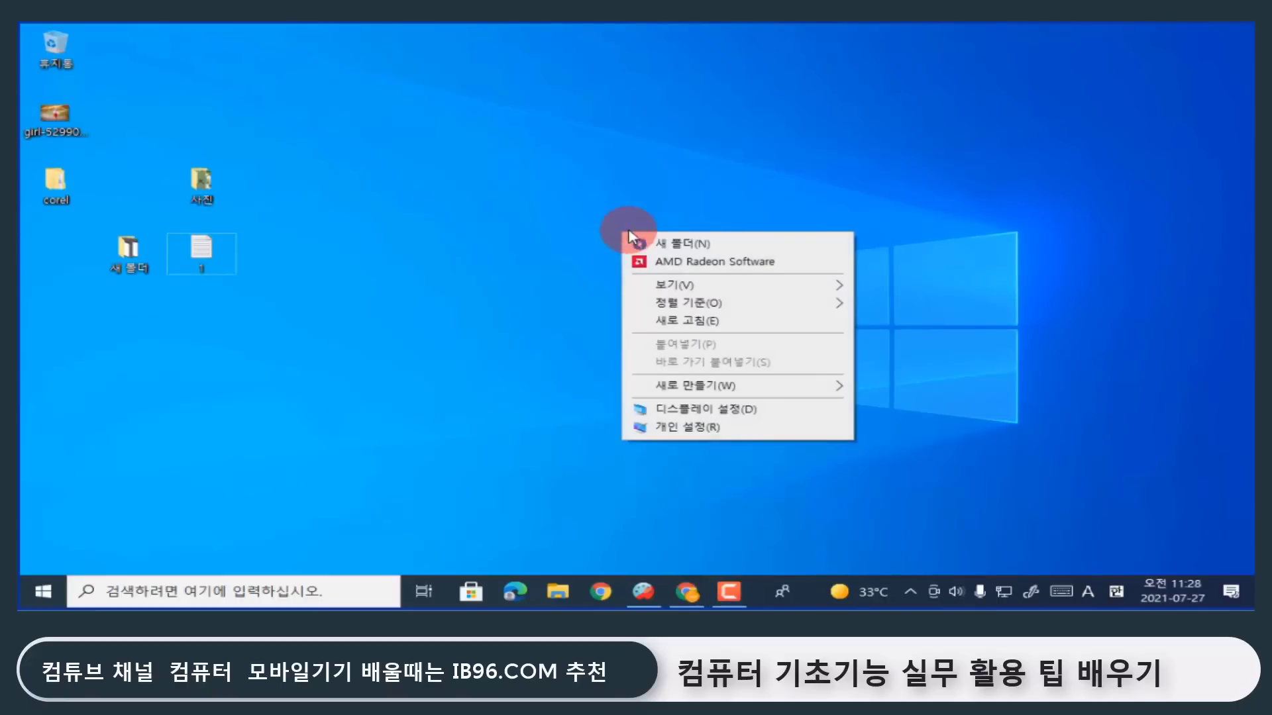
mouse_move(709, 278)
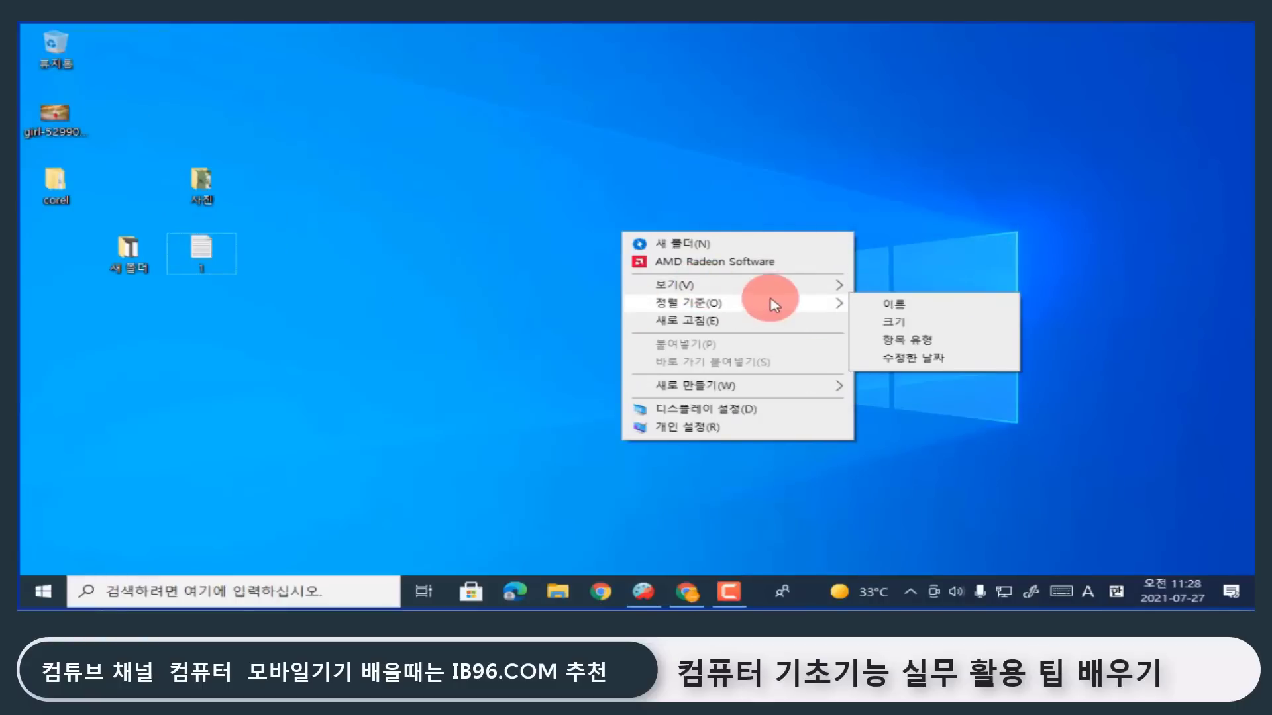
mouse_move(771, 286)
click(934, 346)
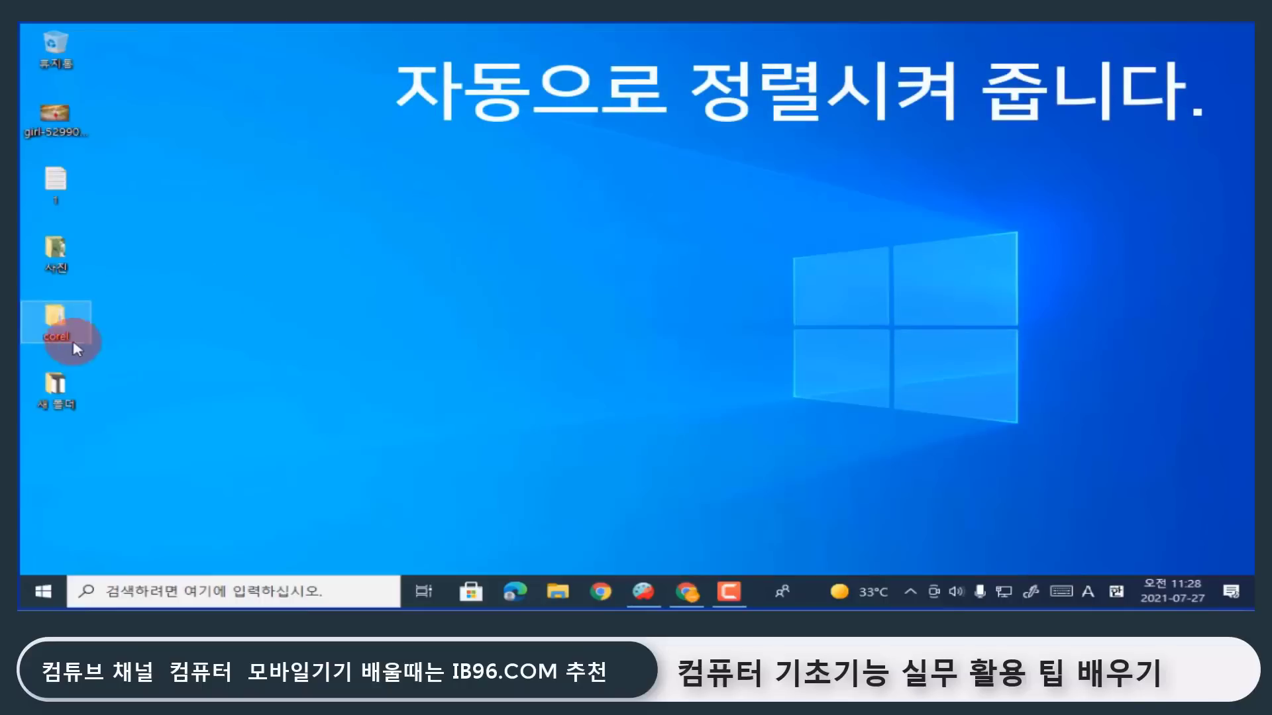
Reorder the auto-arranged desktop icons below the Recycle Bin as 새 폴더, 1, 사진, corel and the girl image.
drag(76, 335, 56, 192)
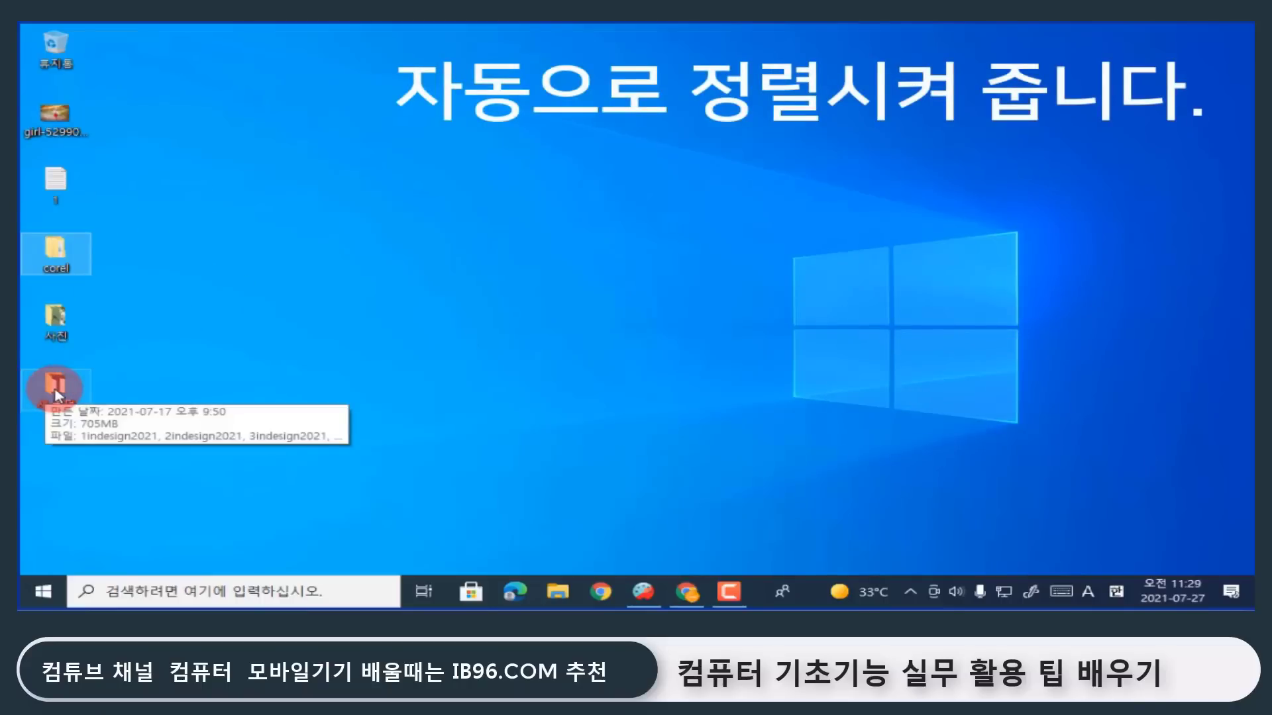
drag(55, 386, 69, 538)
drag(66, 405, 379, 89)
drag(56, 182, 139, 327)
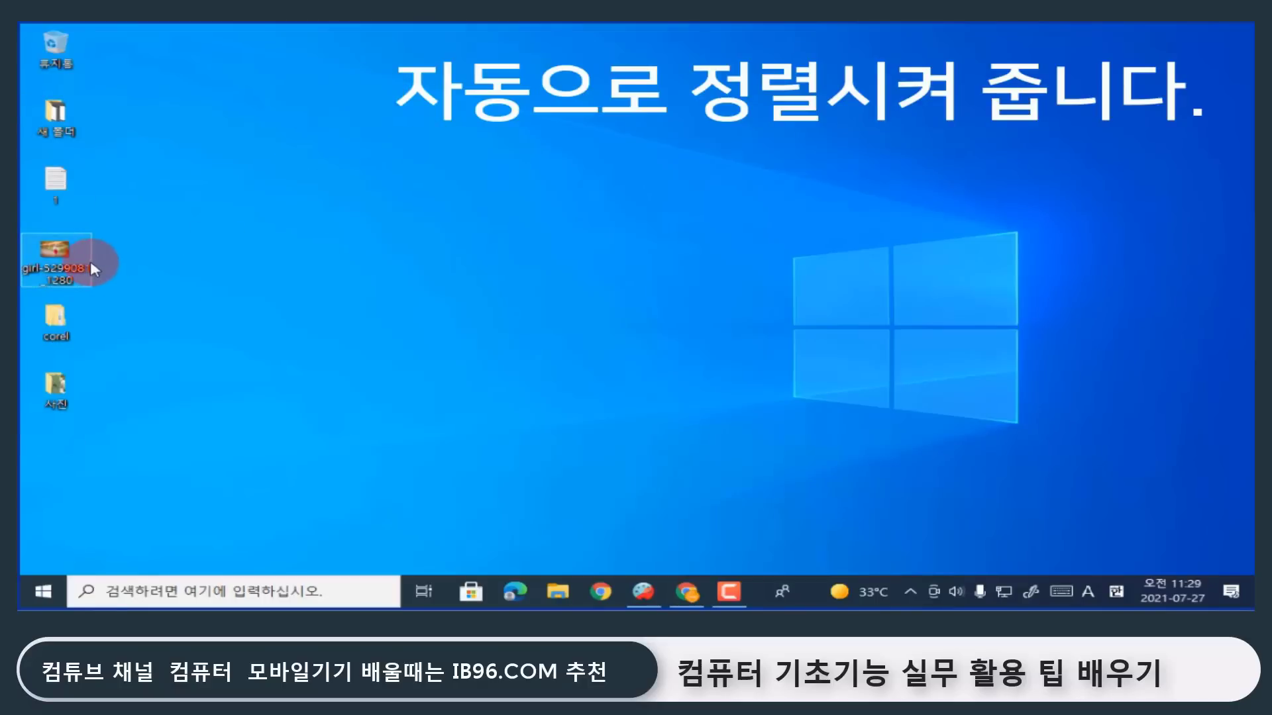
drag(63, 247, 346, 399)
drag(53, 394, 148, 236)
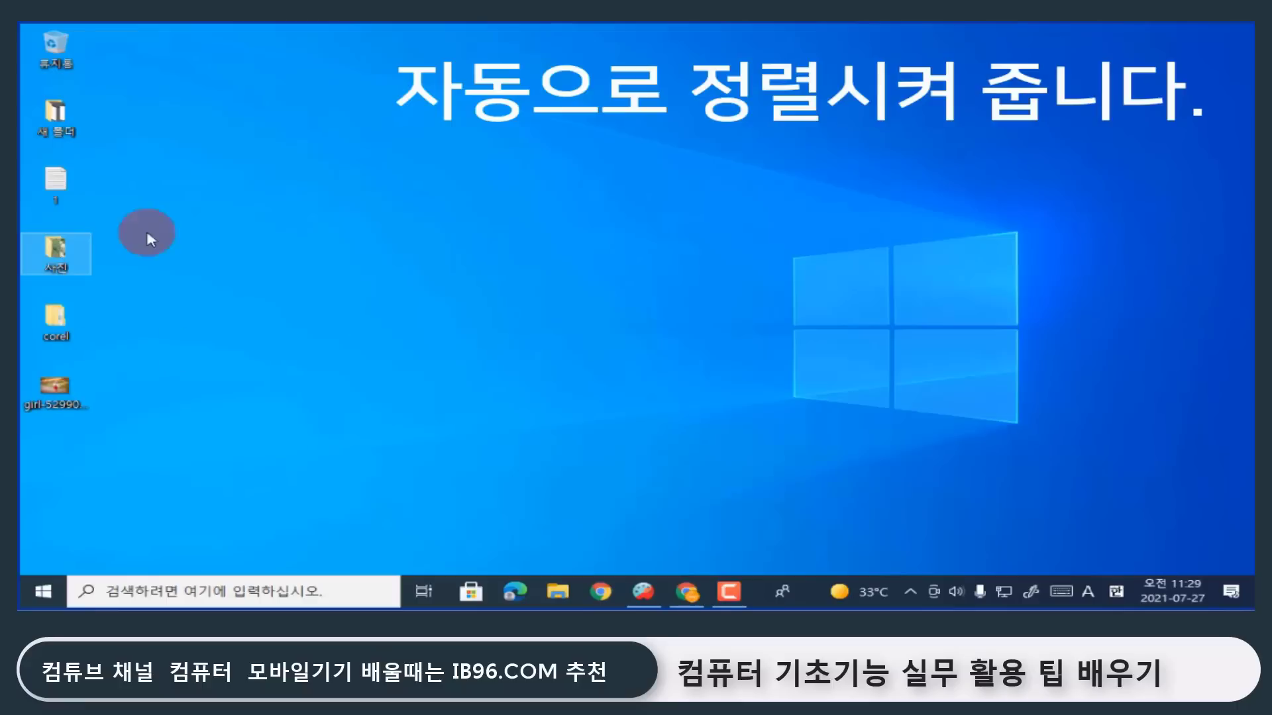
click(64, 326)
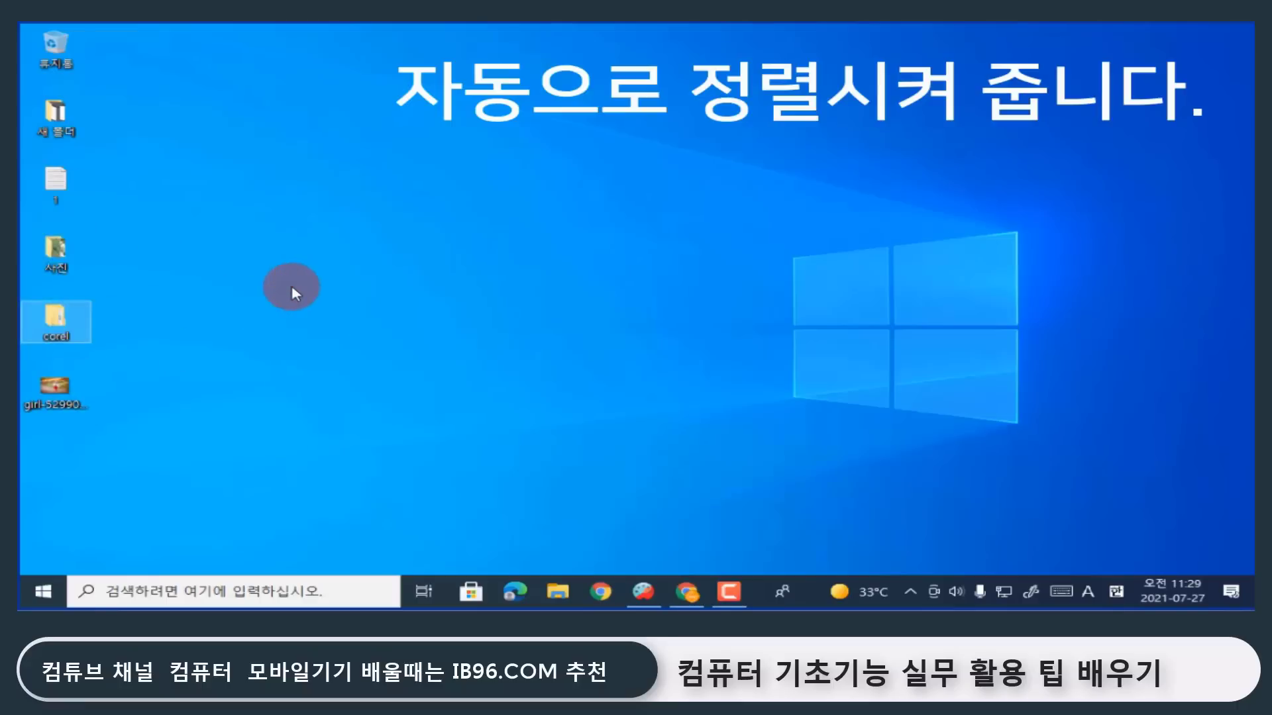
Turn off automatic arrangement of the desktop icons (아이콘 자동 정렬).
right_click(303, 222)
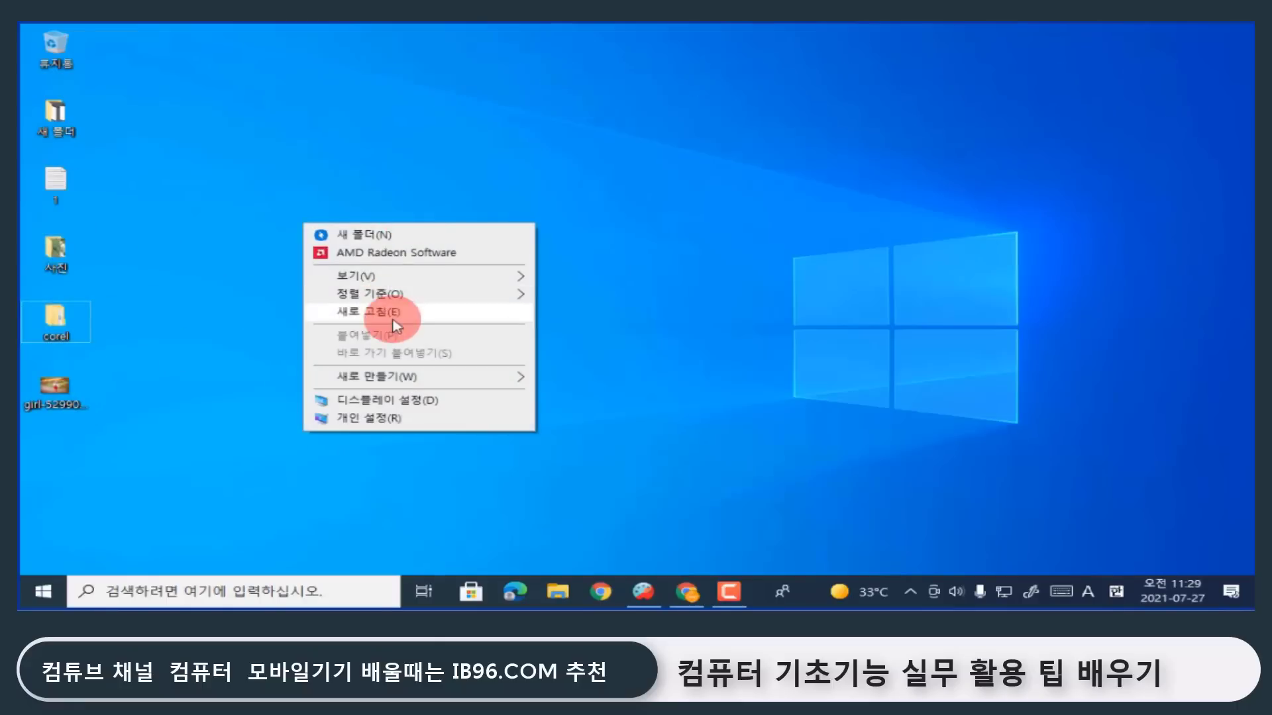
mouse_move(406, 277)
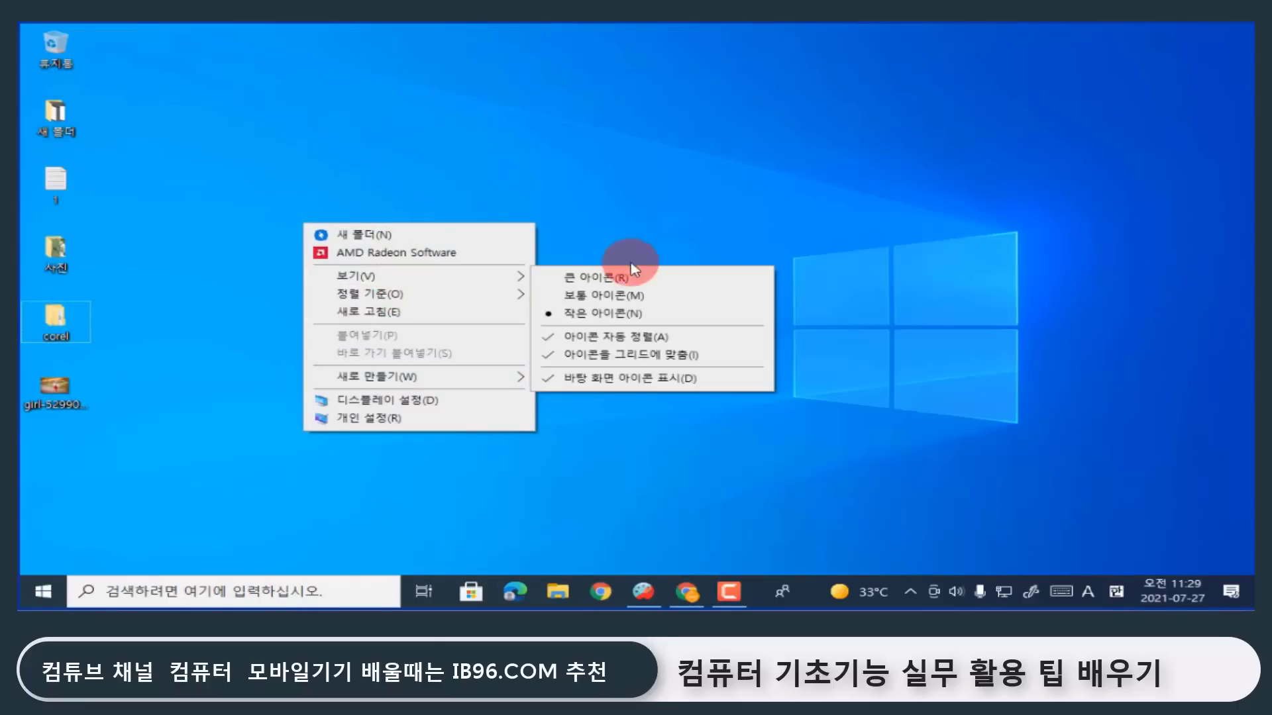
click(644, 341)
Check the align-to-grid option, then move file 1 beside the 새 폴더 folder and the 사진 folder directly below 새 폴더.
right_click(314, 173)
mouse_move(424, 226)
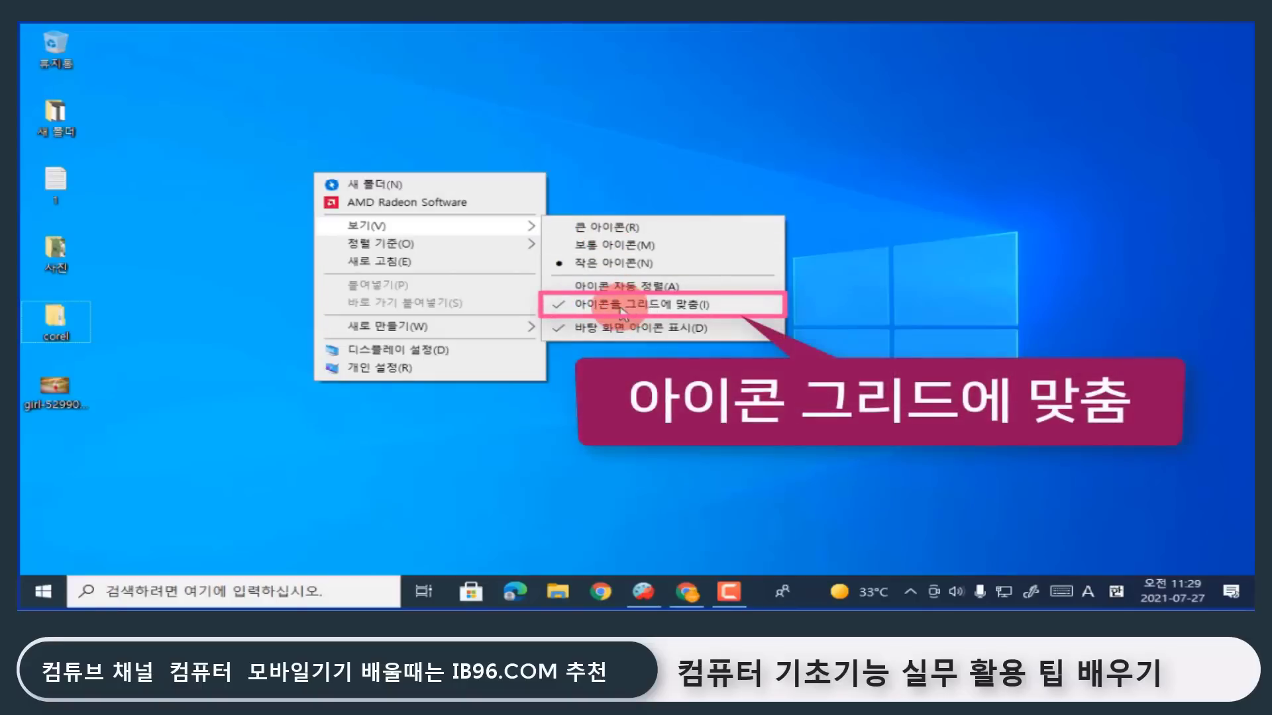
click(181, 249)
drag(80, 199, 138, 119)
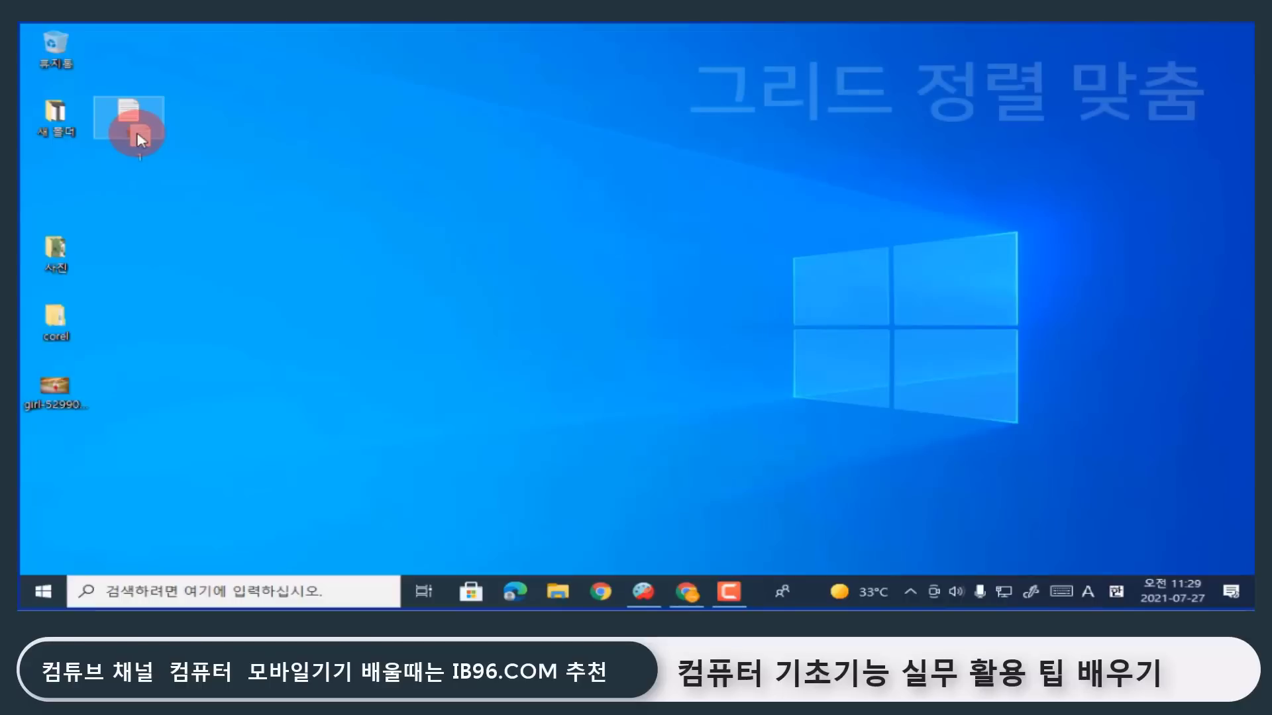
drag(63, 269, 93, 170)
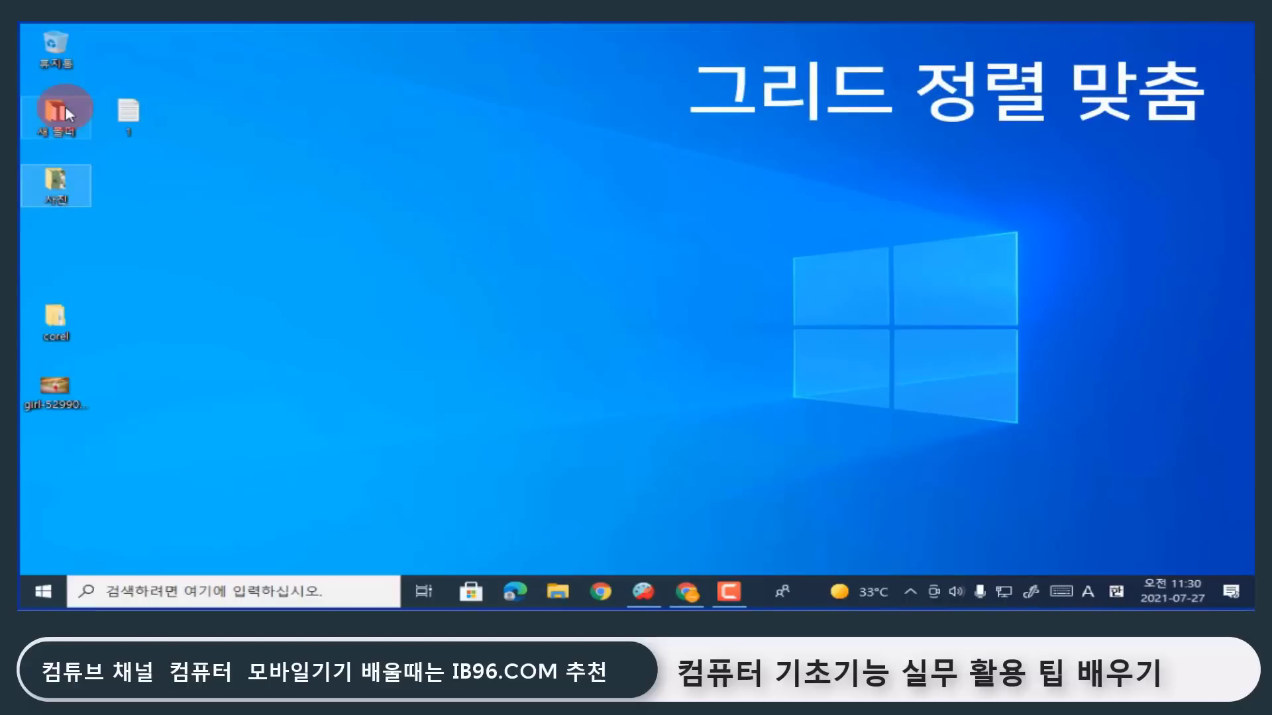
Examine the align-to-grid setting (아이콘을 그리드에 맞춤) among the desktop's view options.
right_click(267, 177)
mouse_move(371, 222)
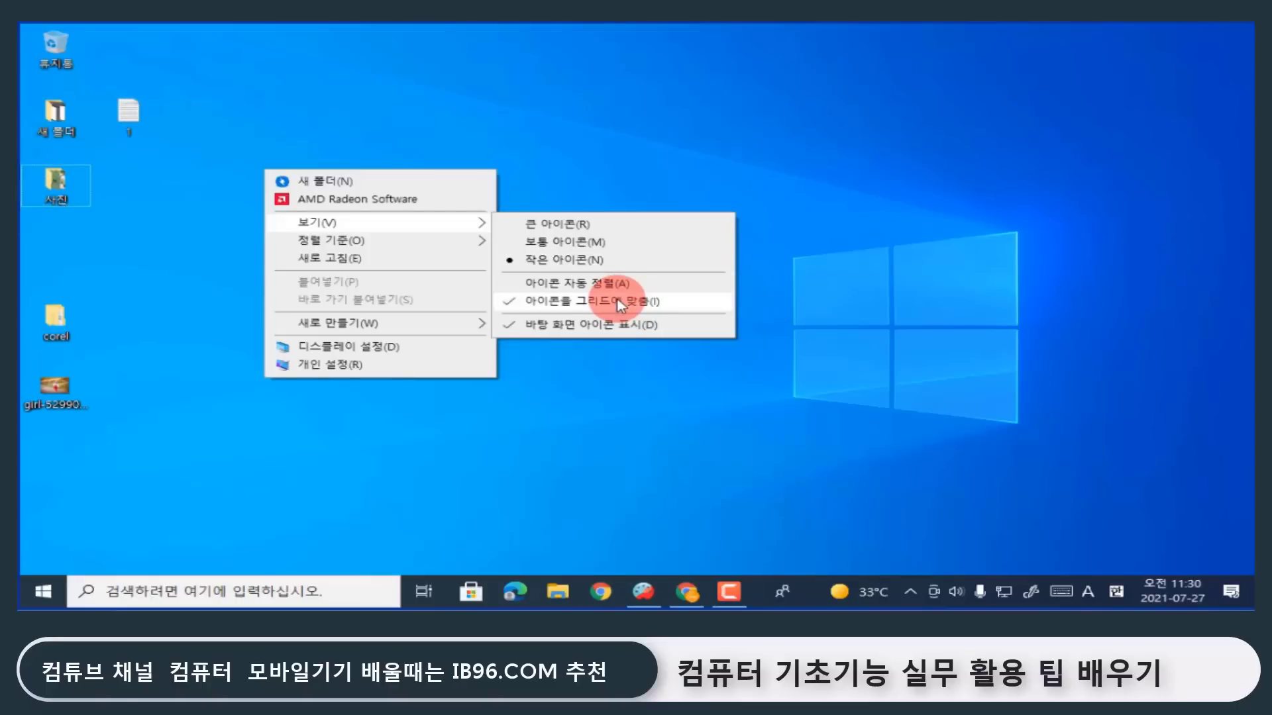
click(511, 71)
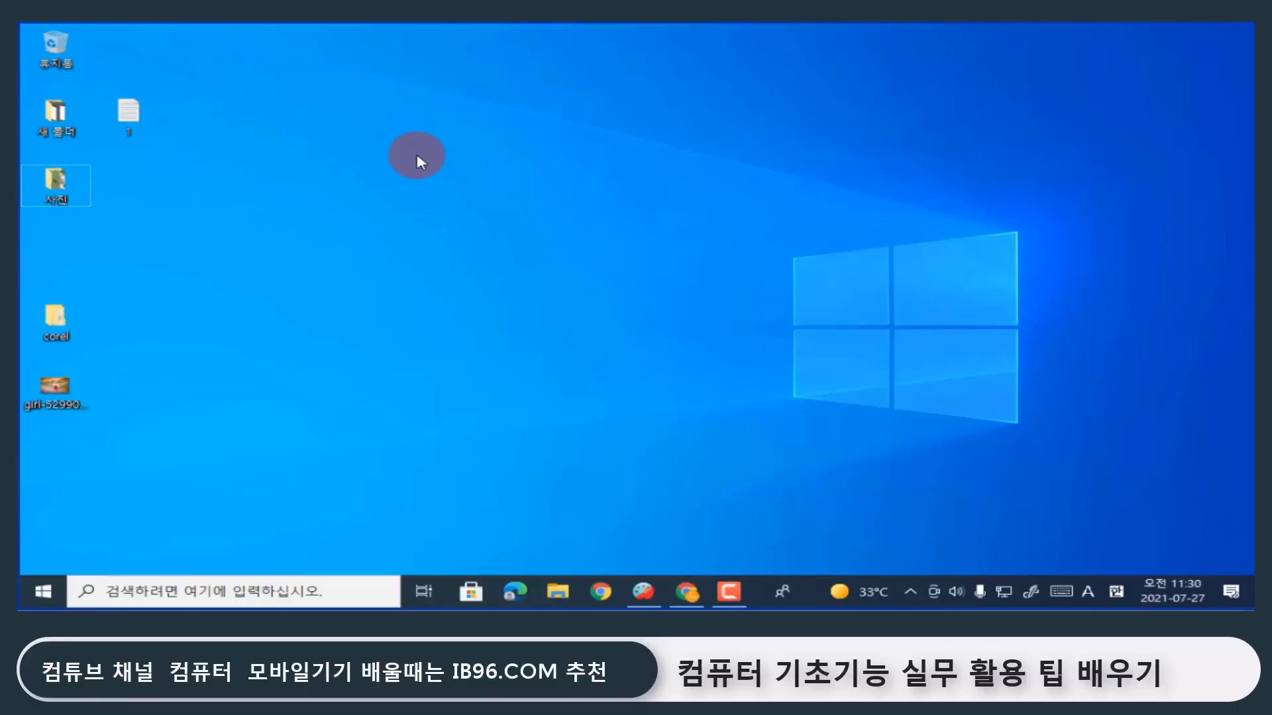
Hide all desktop icons by turning off 바탕 화면 아이콘 표시, and bring up the desktop's view options again.
right_click(415, 112)
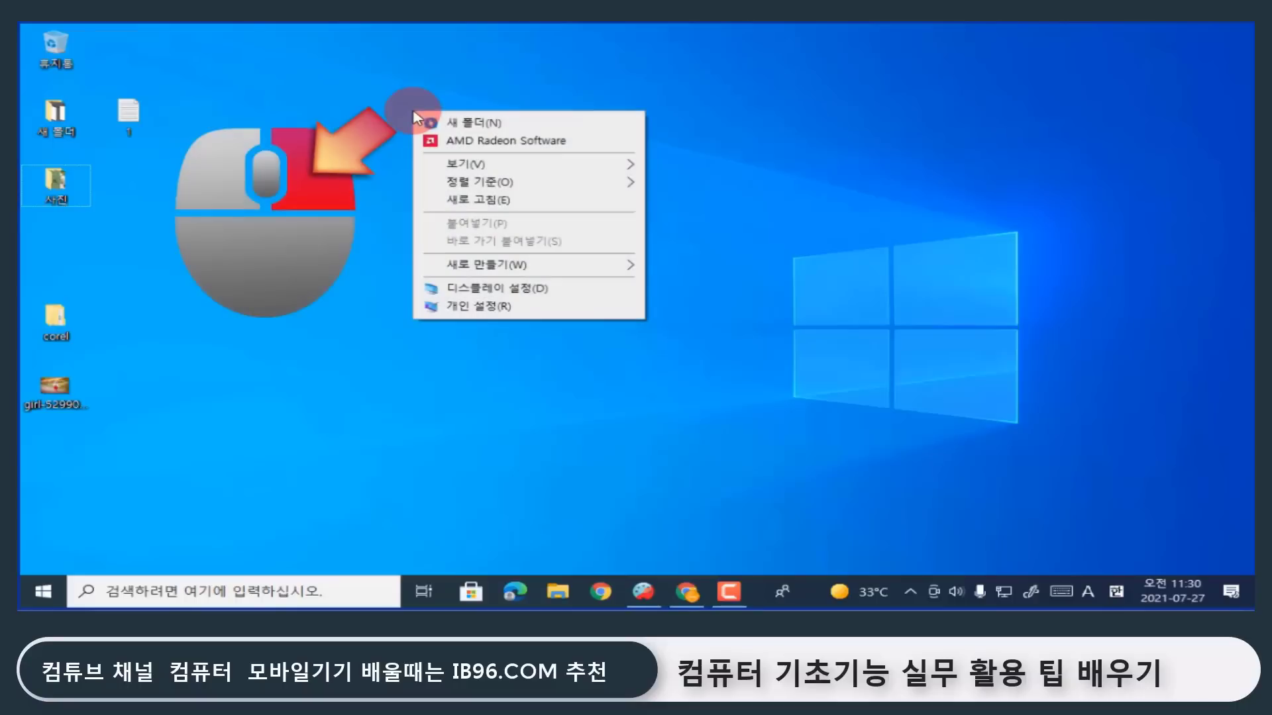
mouse_move(489, 163)
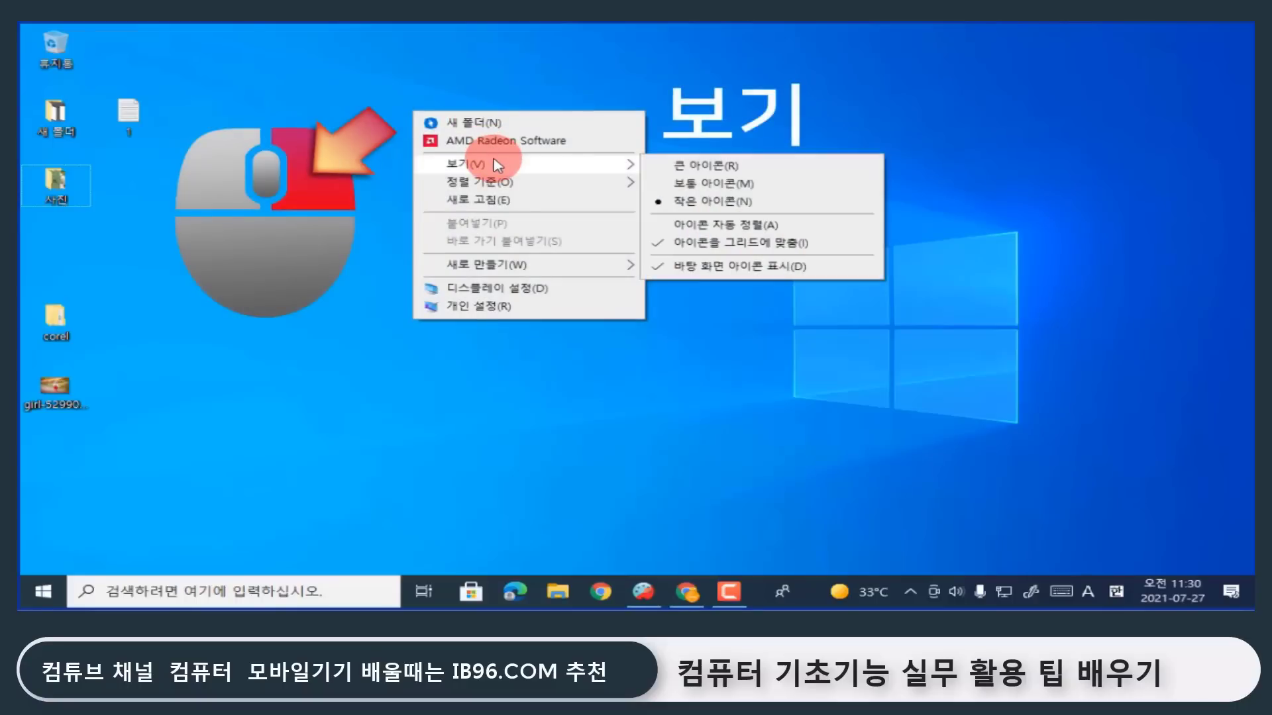
click(732, 268)
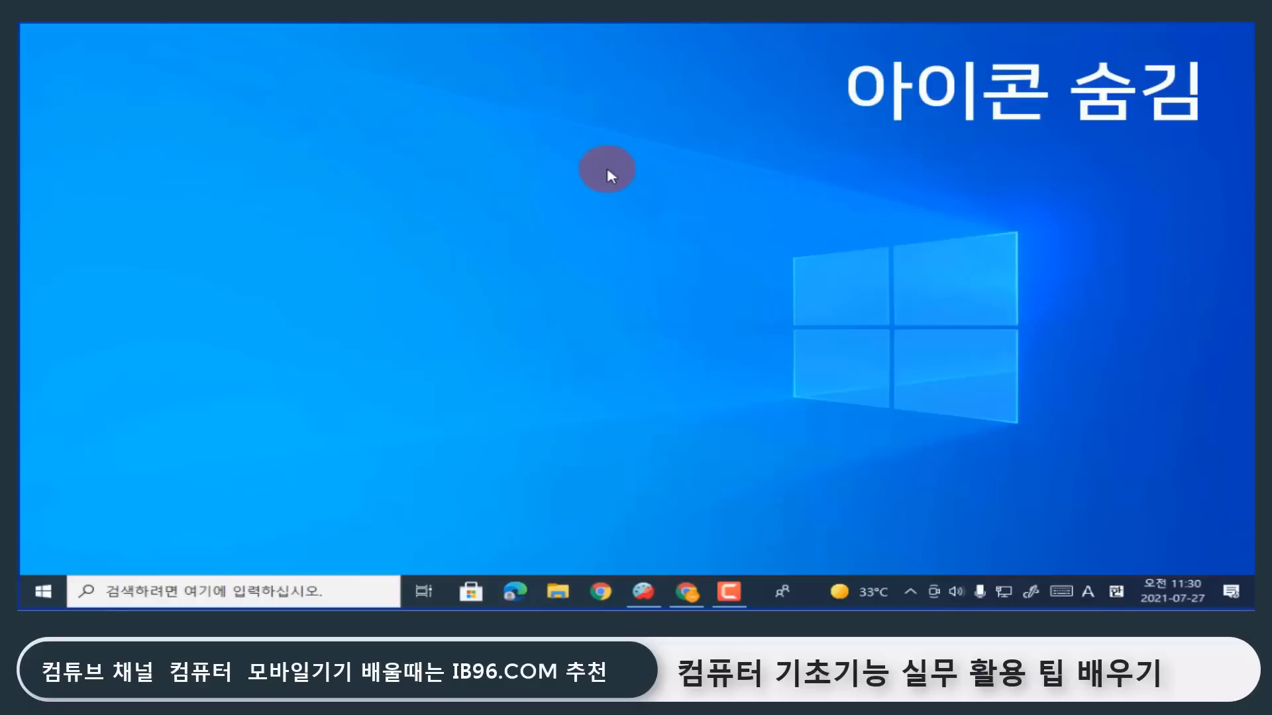
right_click(490, 121)
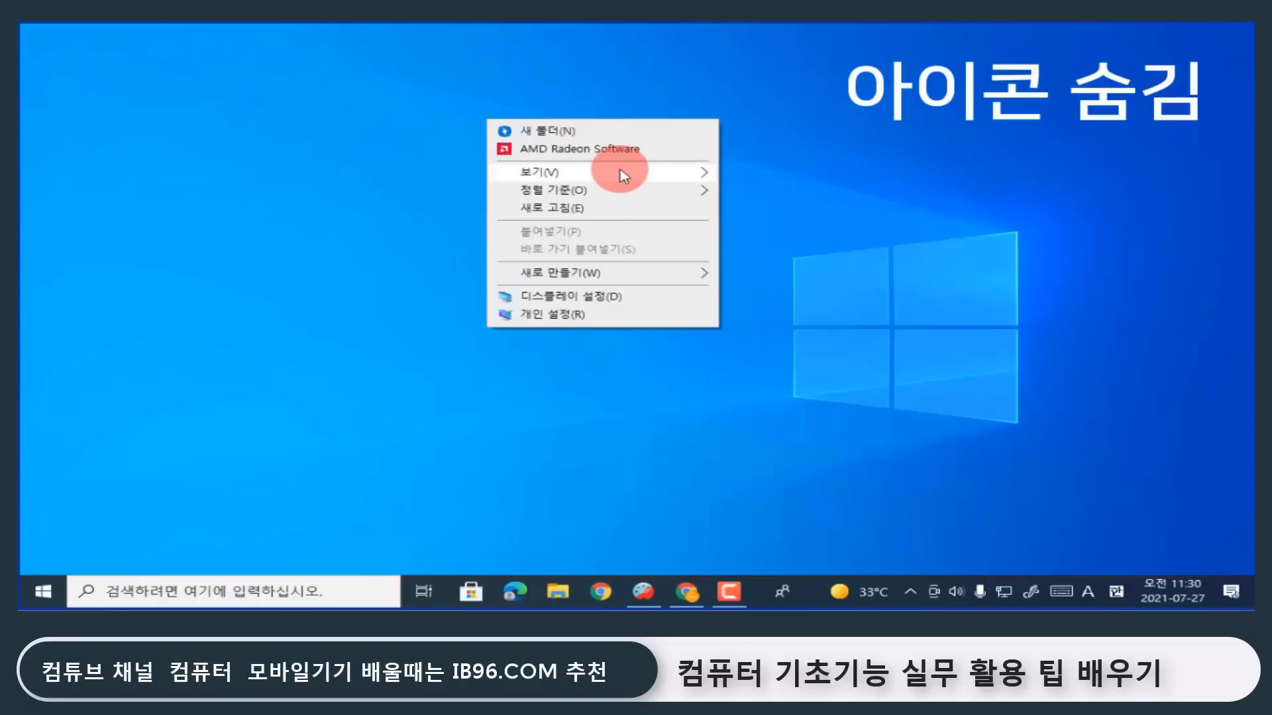
mouse_move(620, 172)
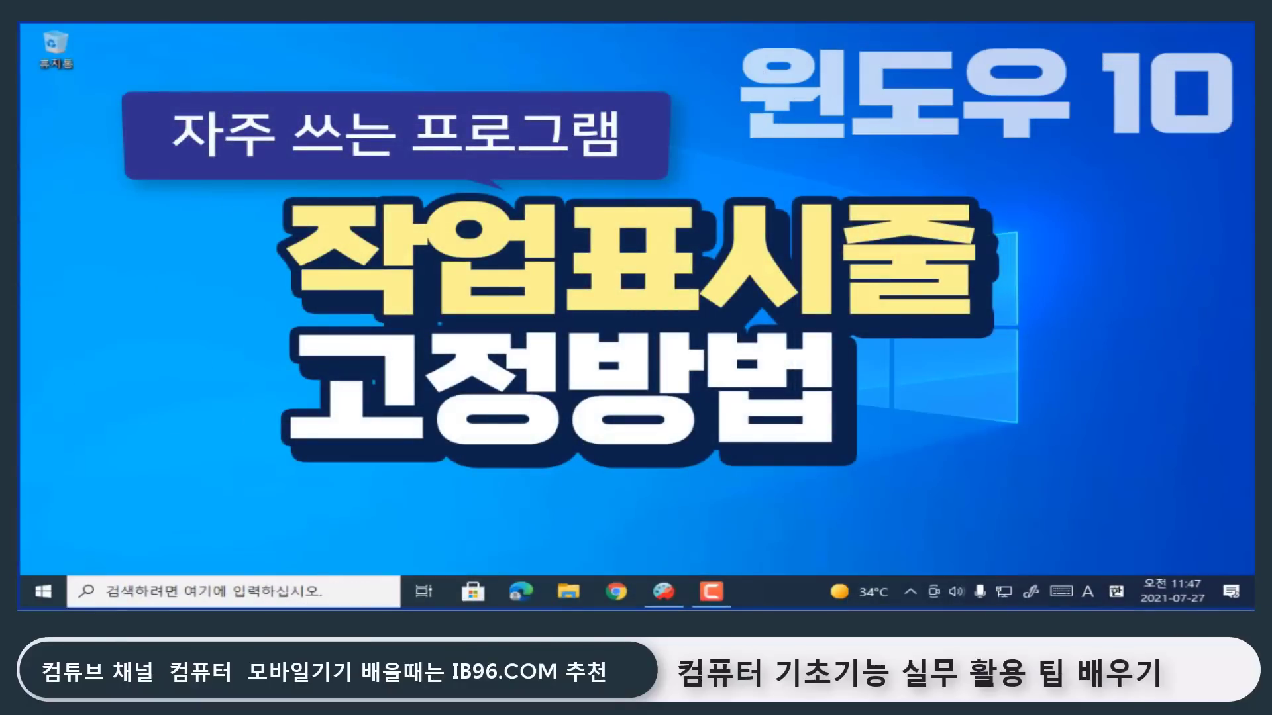
Pin Adobe Photoshop 2021 to the taskbar from the Start menu's app list, and close the Start menu.
click(43, 592)
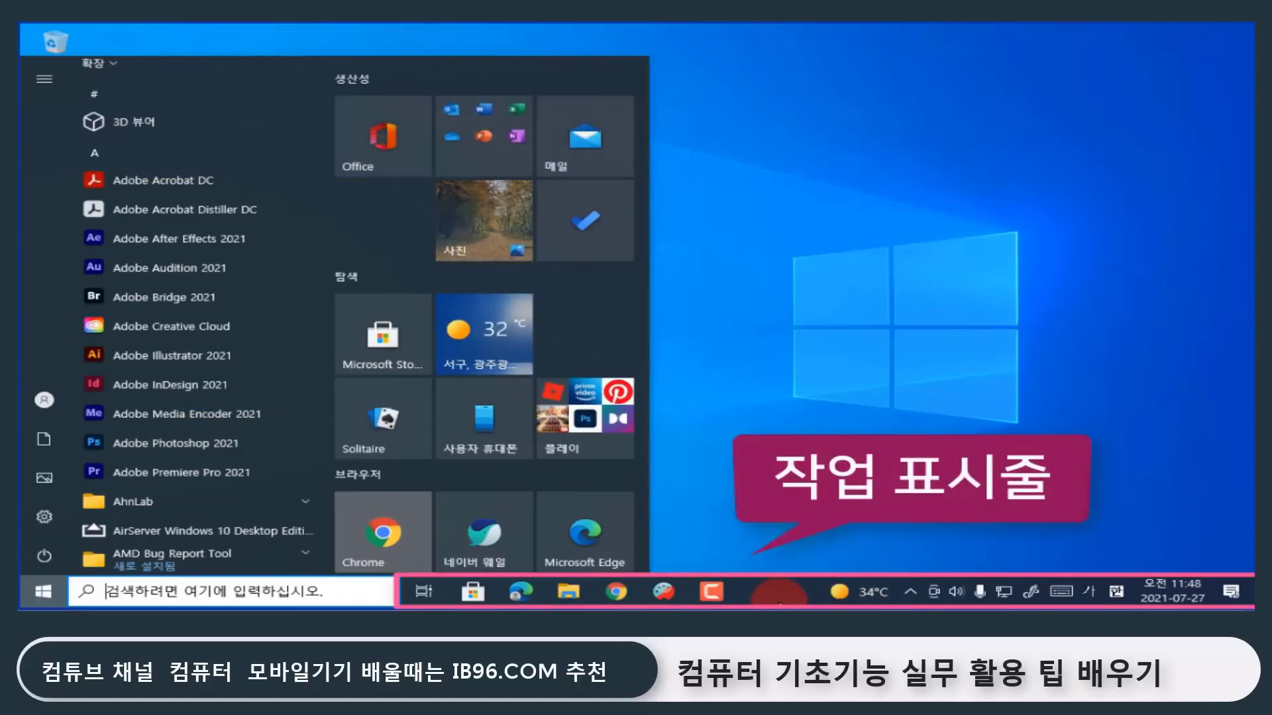
right_click(193, 446)
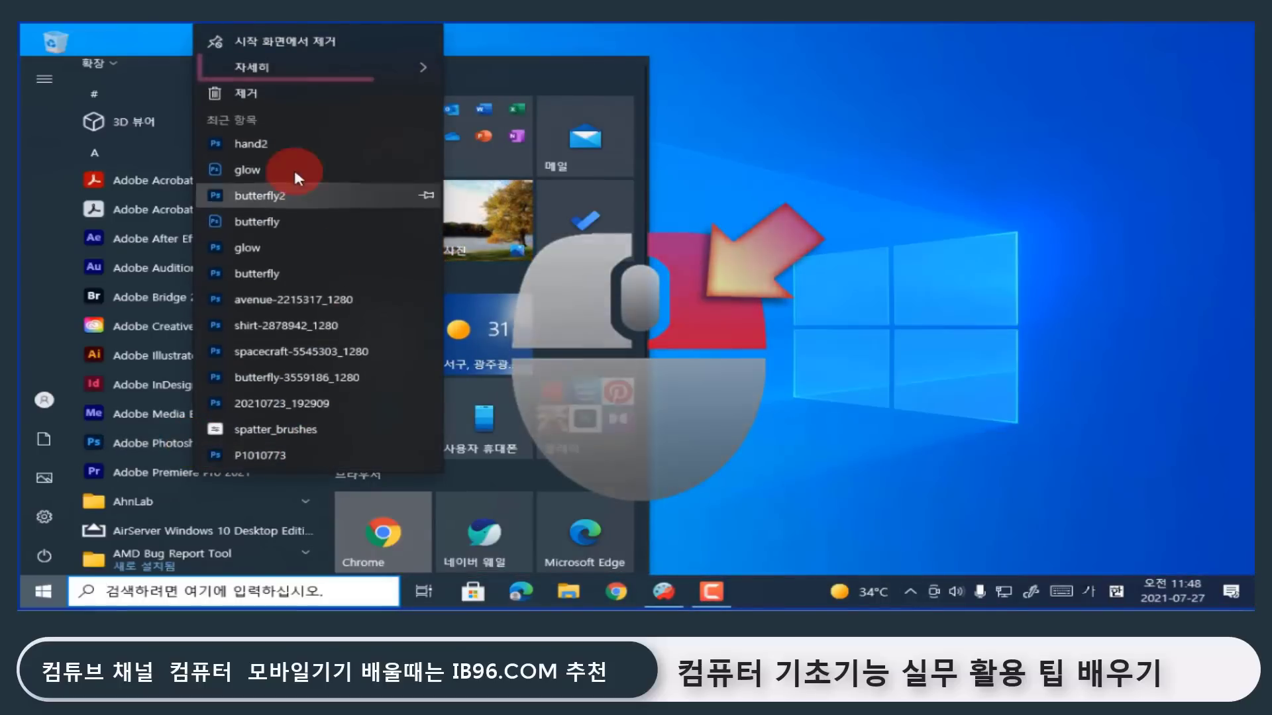
mouse_move(279, 69)
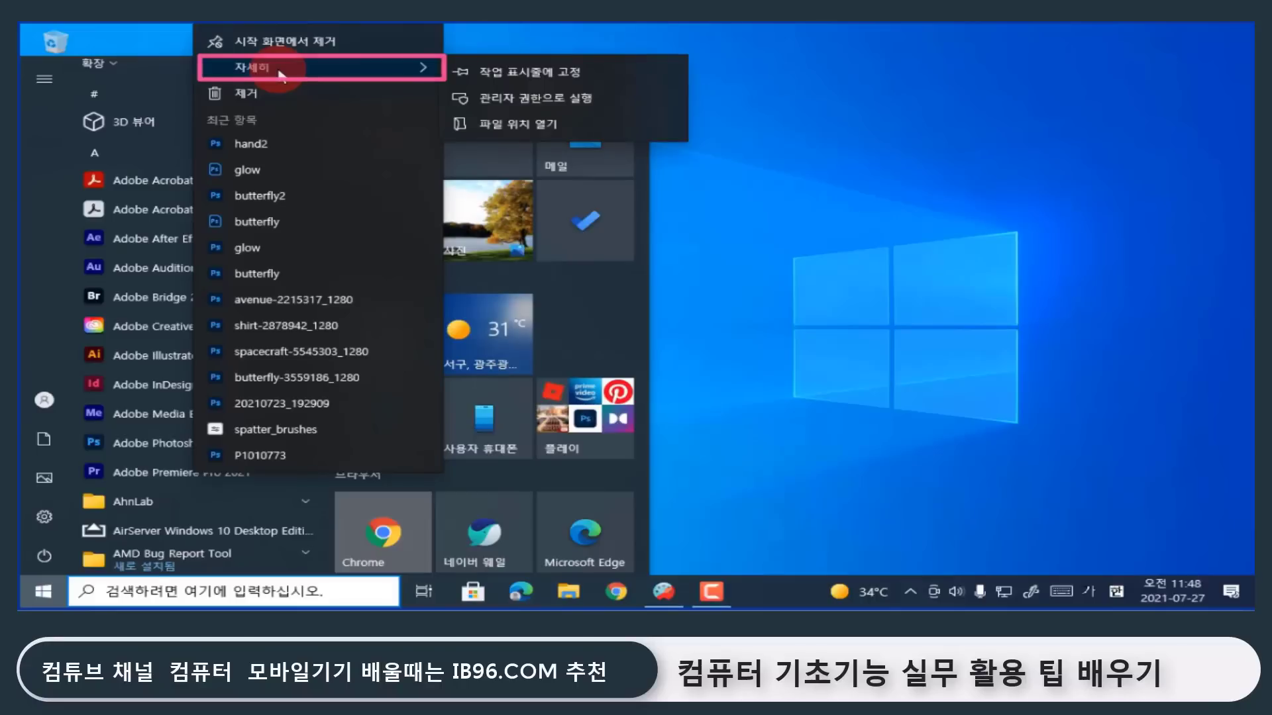
click(492, 89)
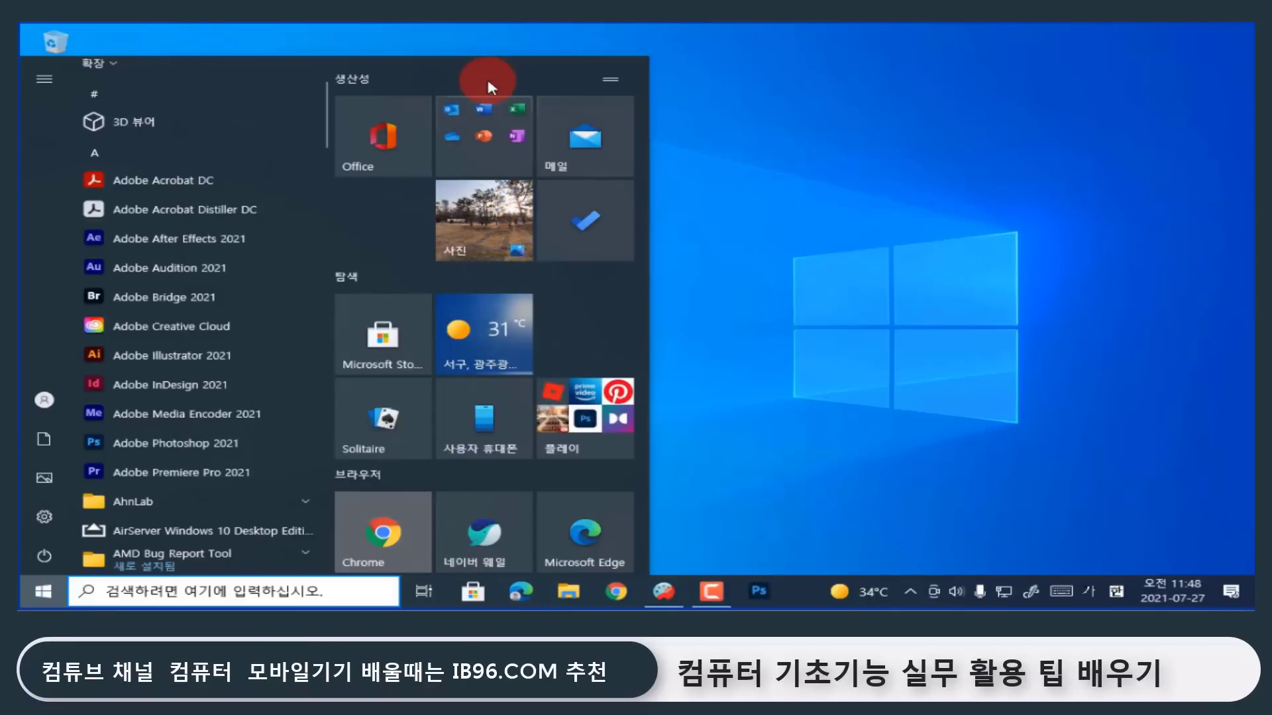
click(821, 494)
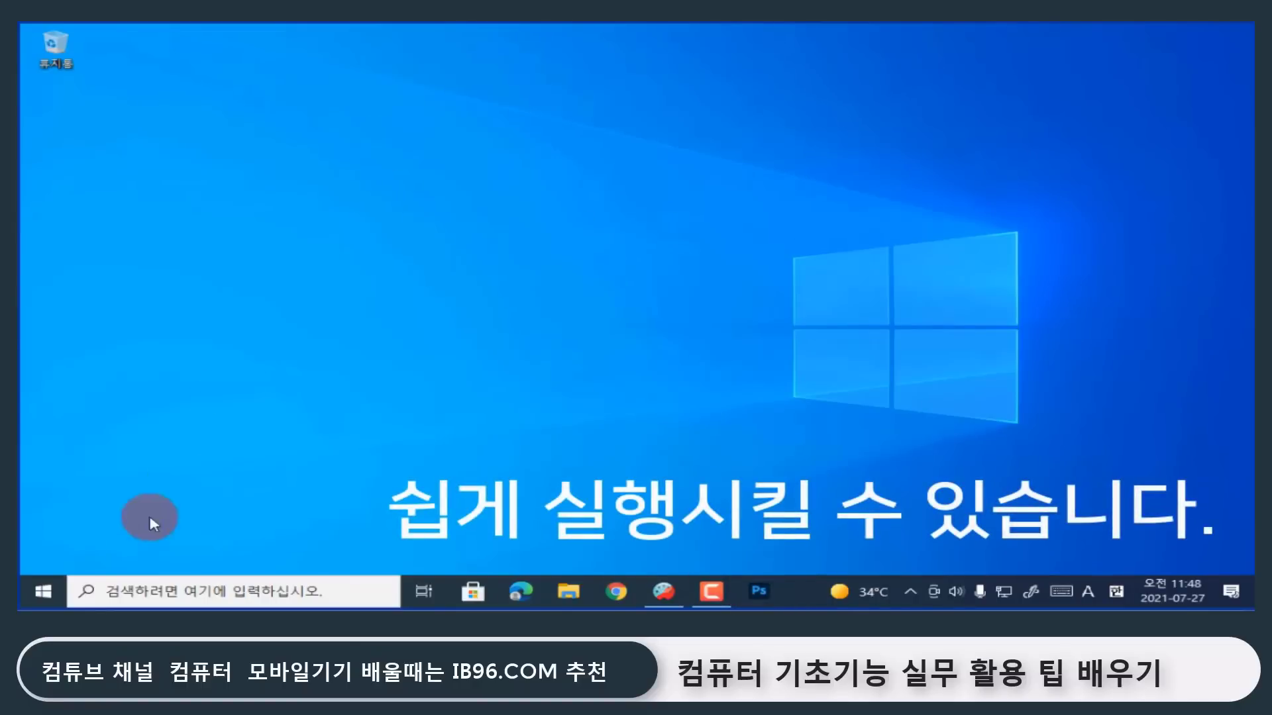
Examine the taskbar removal option (작업 표시줄에서 제거) for Adobe Photoshop 2021 in the Start menu's app list.
click(40, 593)
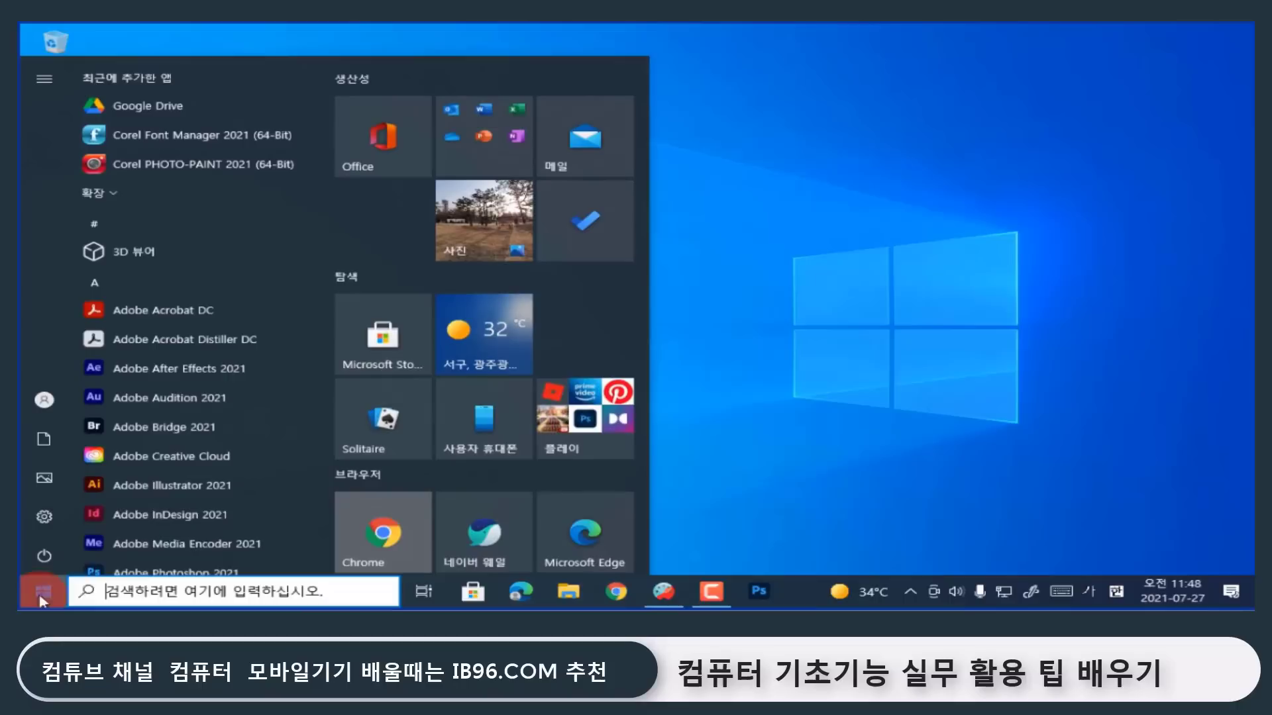
scroll(162, 464, down, 1)
click(162, 532)
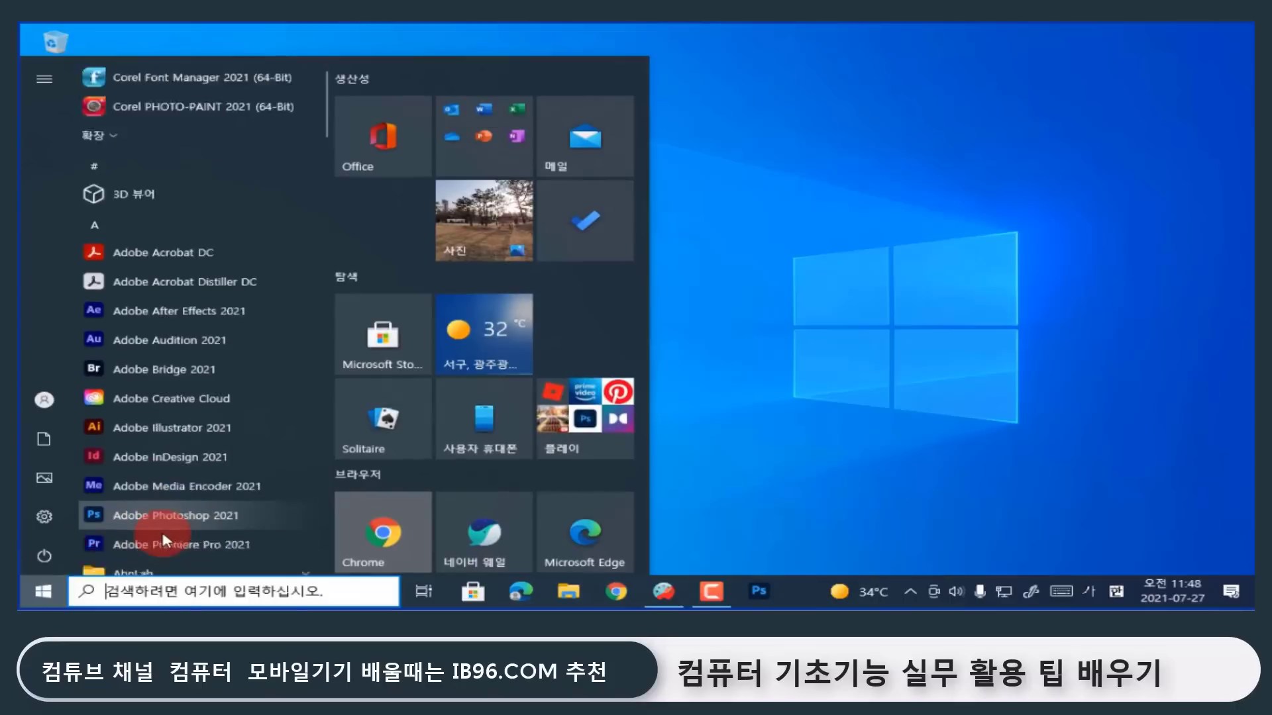
scroll(162, 540, down, 1)
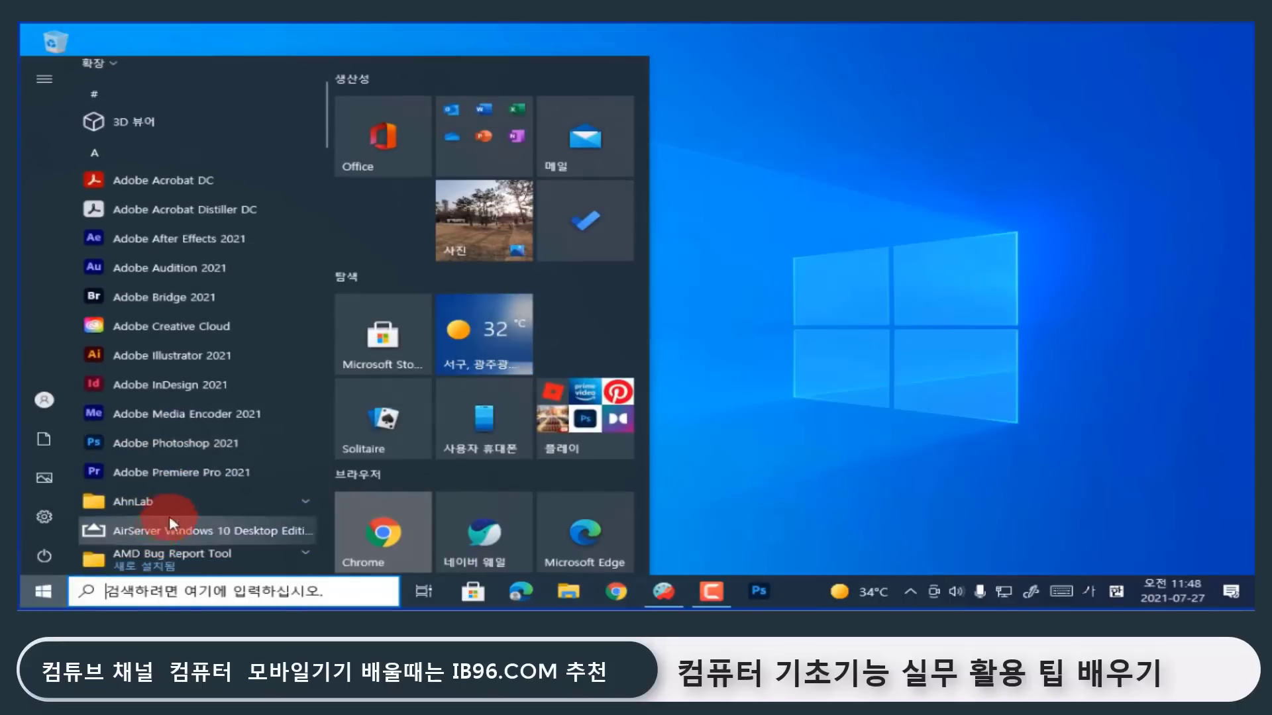
right_click(193, 448)
click(405, 69)
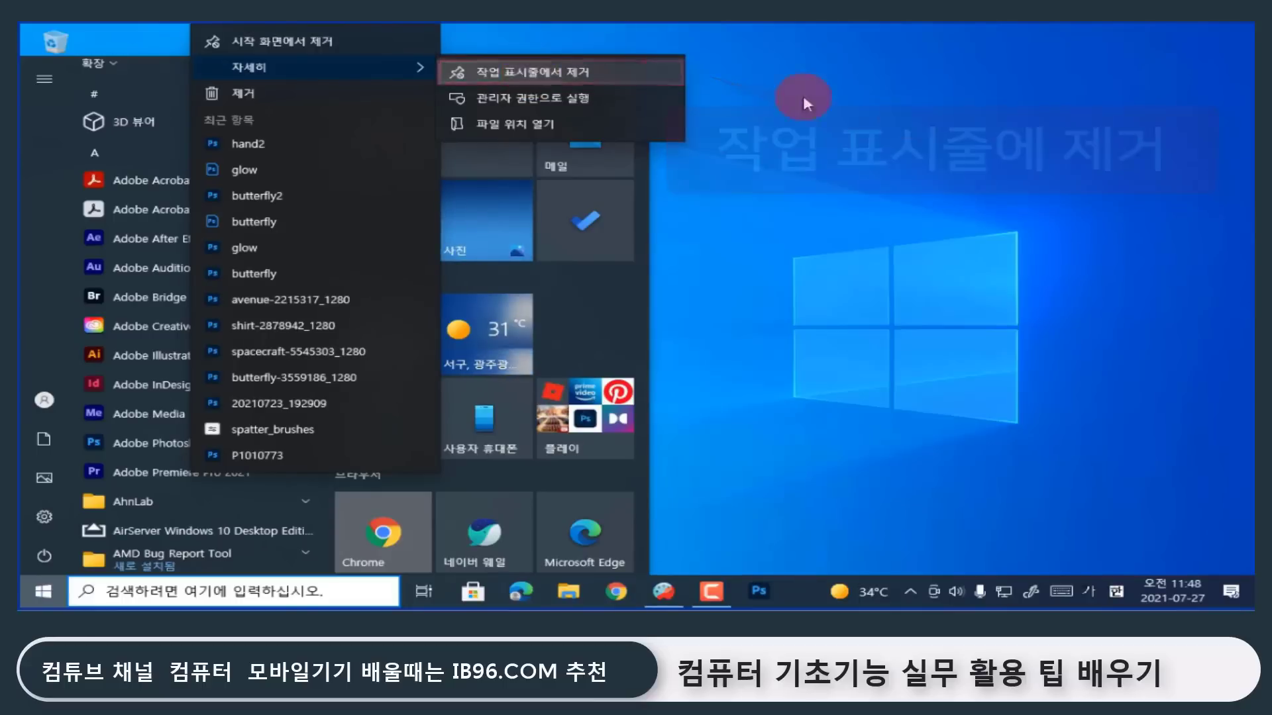
click(907, 117)
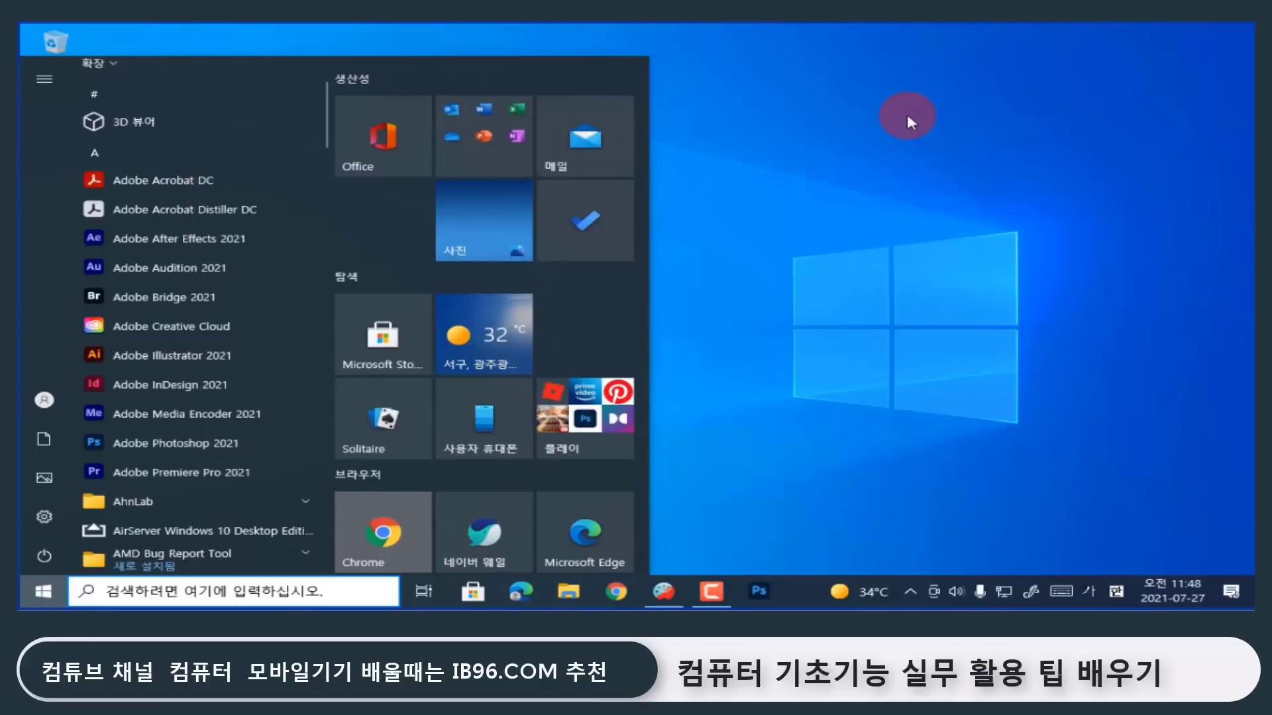
Remove Adobe Photoshop 2021 from the taskbar (작업 표시줄에서 제거) using its entry in the Start menu.
right_click(760, 593)
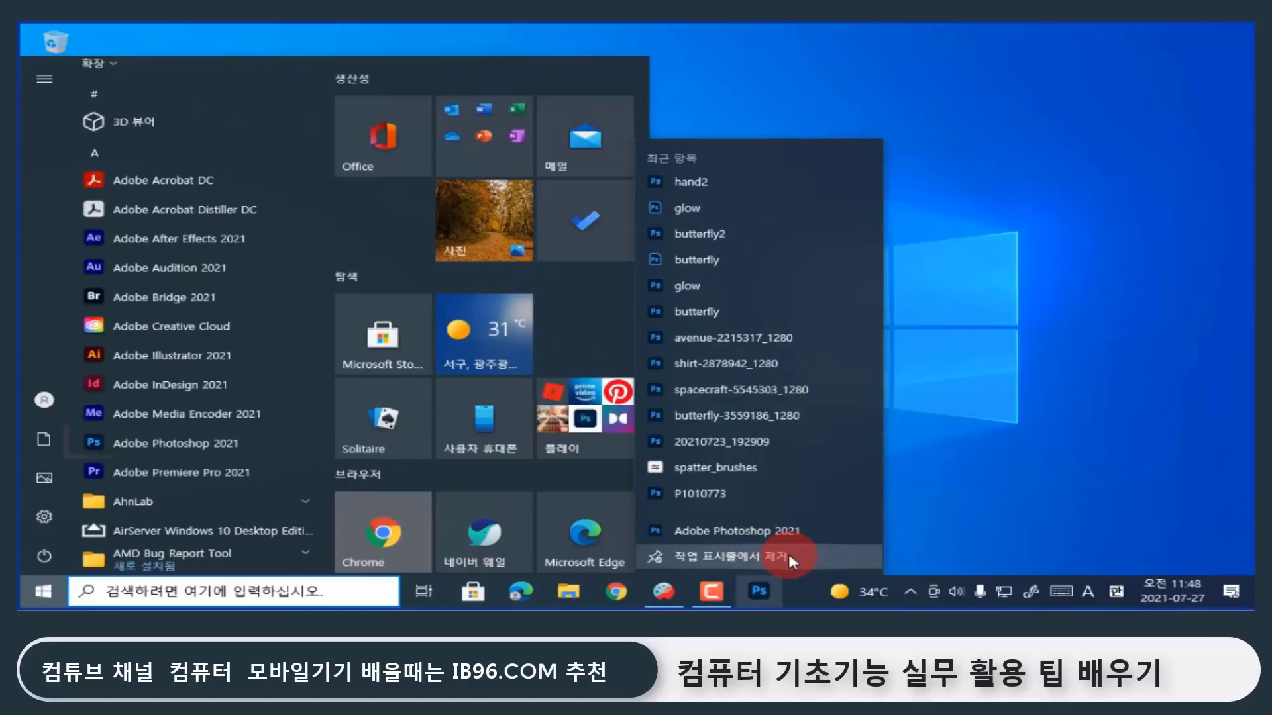
right_click(165, 449)
mouse_move(347, 70)
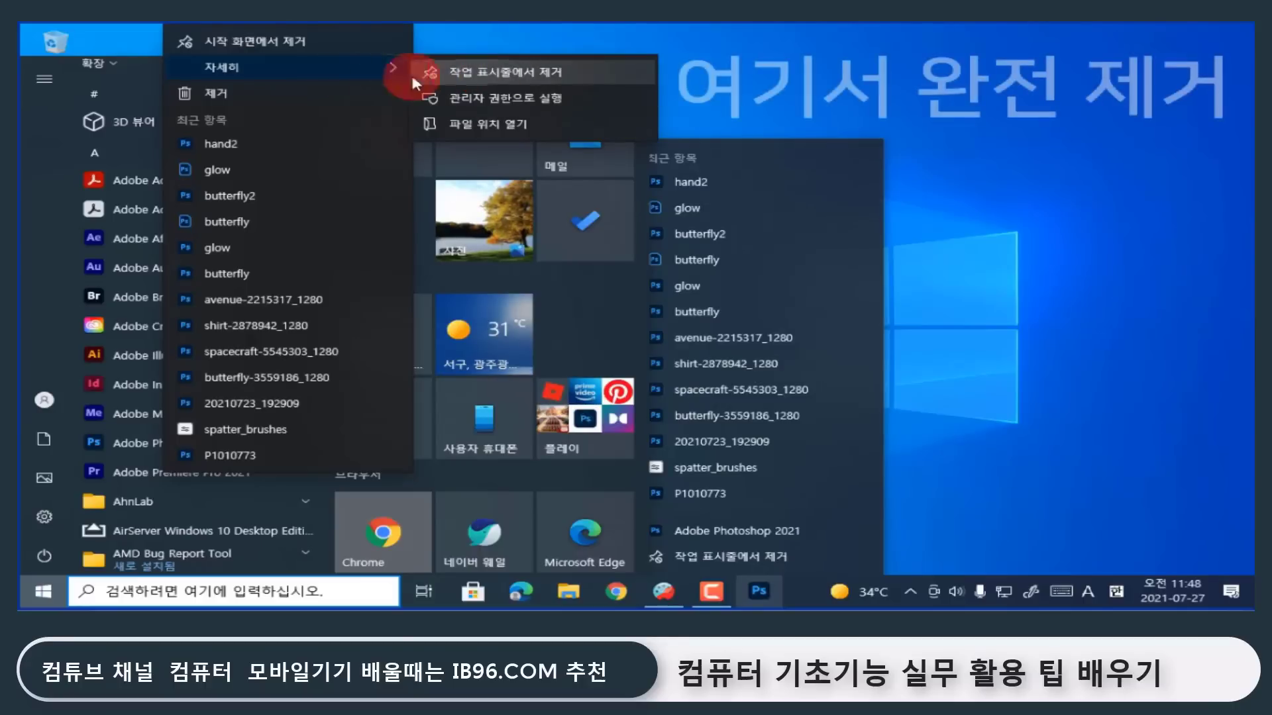
click(528, 72)
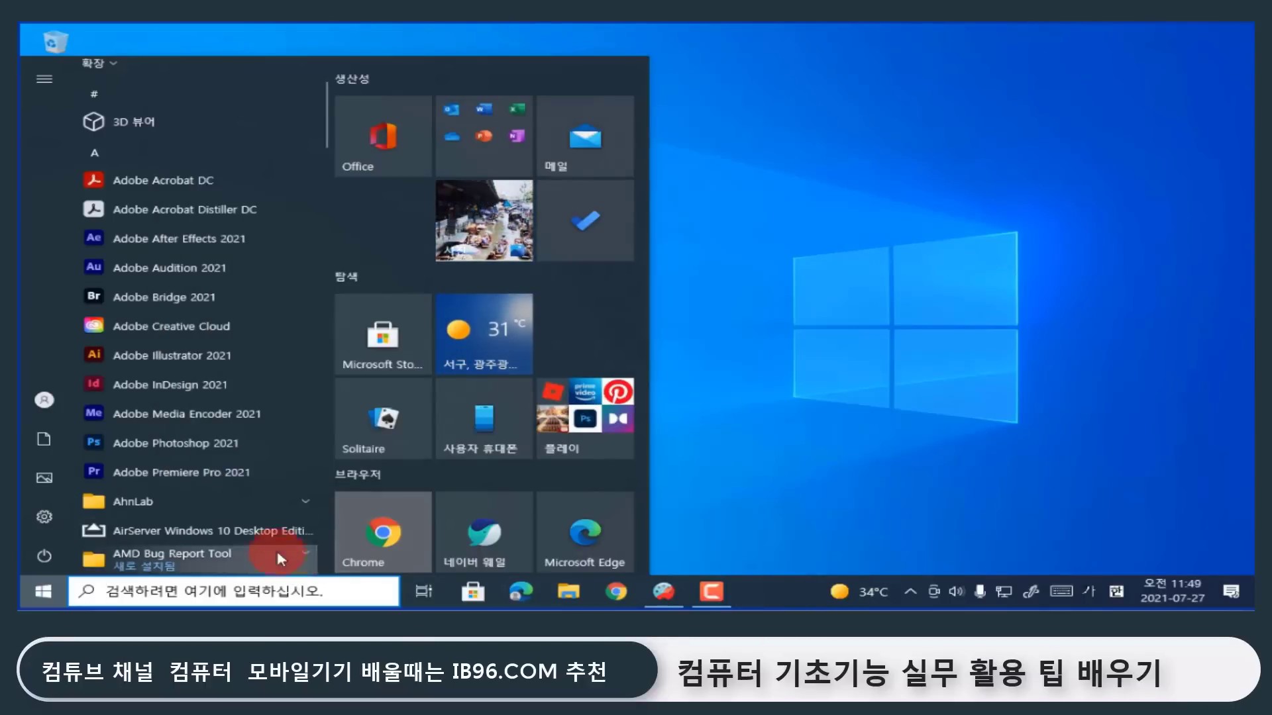
Check the pin-to-Start option for Adobe Photoshop 2021, and widen the Start menu to fit two columns of tile groups.
right_click(210, 447)
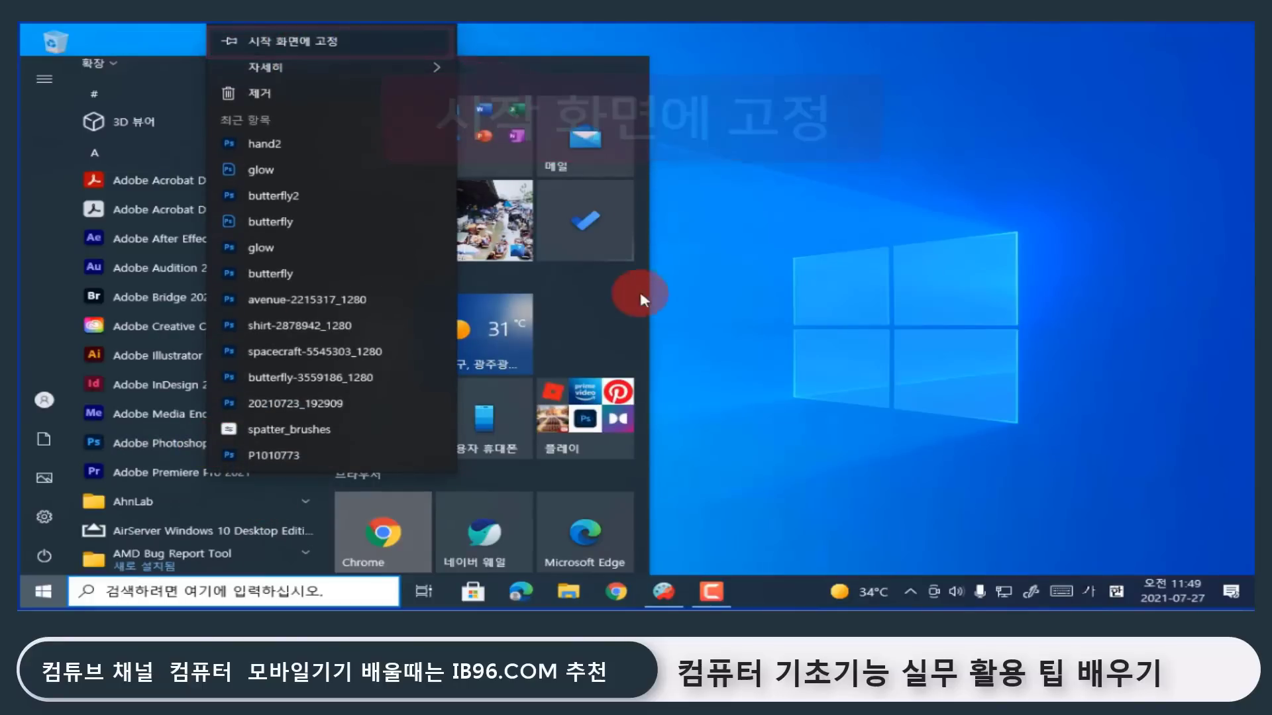
click(585, 307)
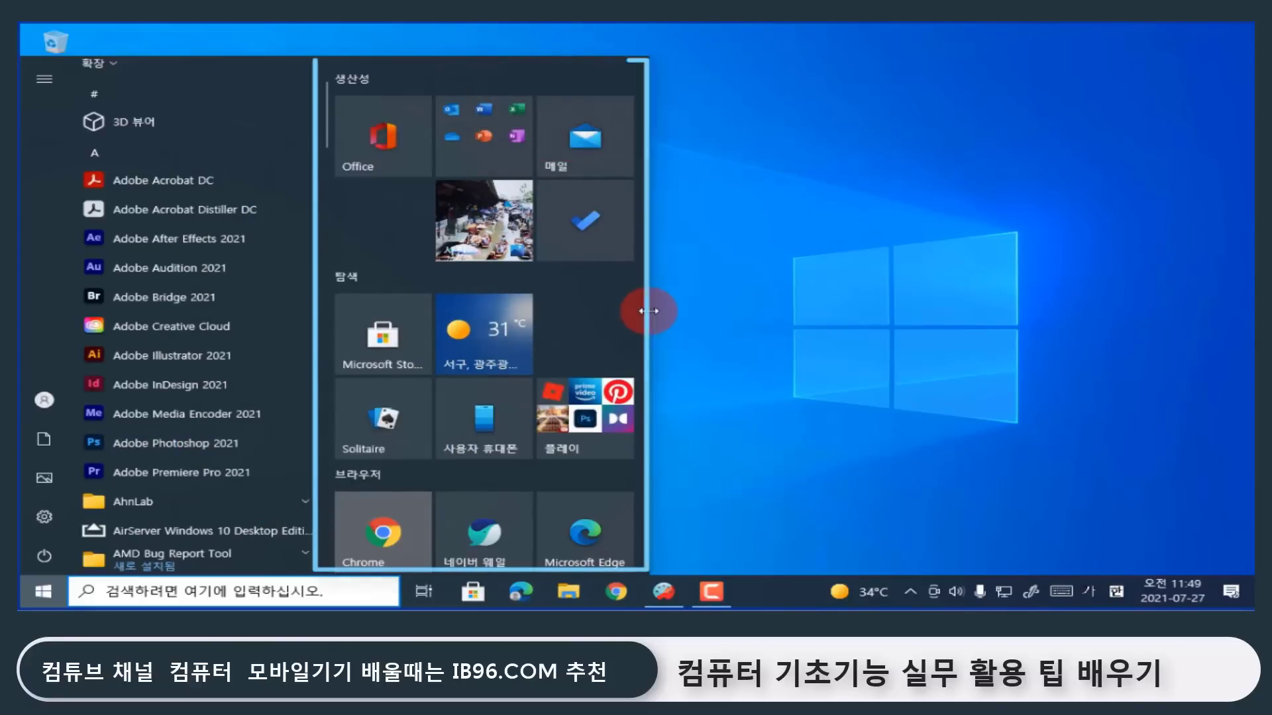
drag(649, 307, 1050, 335)
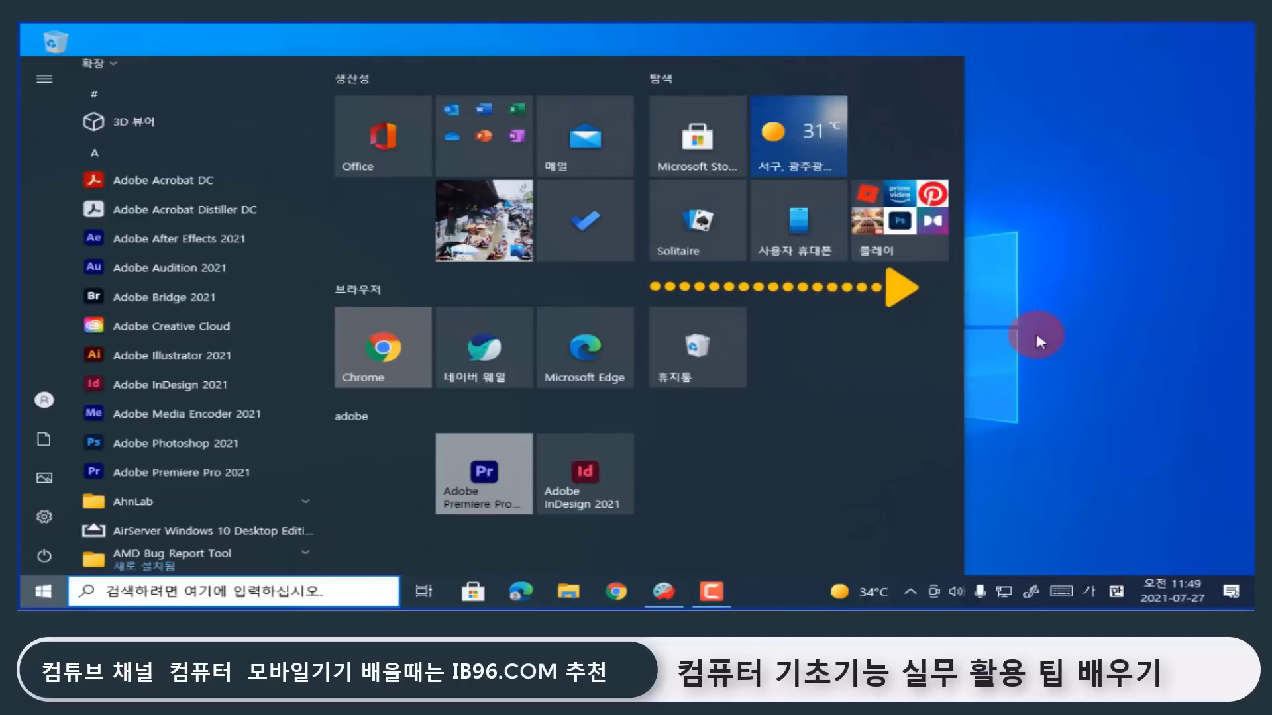
Add Adobe Photoshop 2021 as a Start tile in the 휴지통 tile's row and unpin it from Start again.
drag(171, 443, 836, 322)
right_click(171, 443)
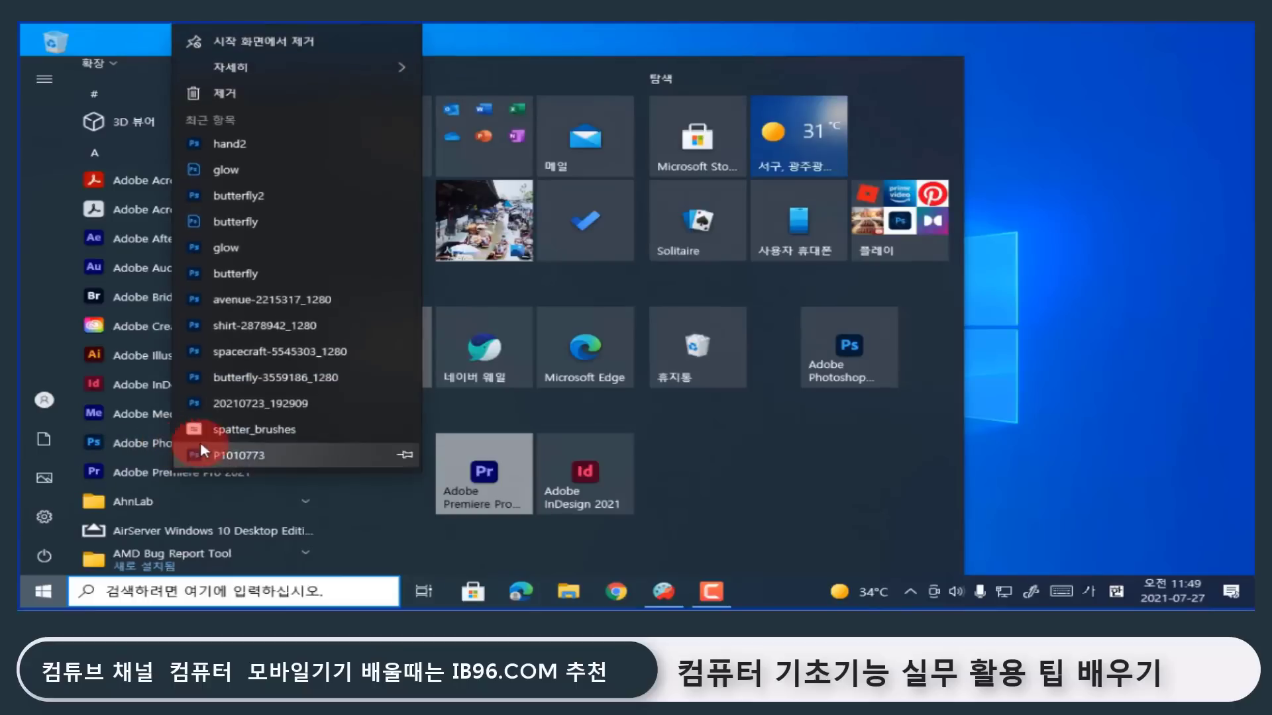
click(336, 40)
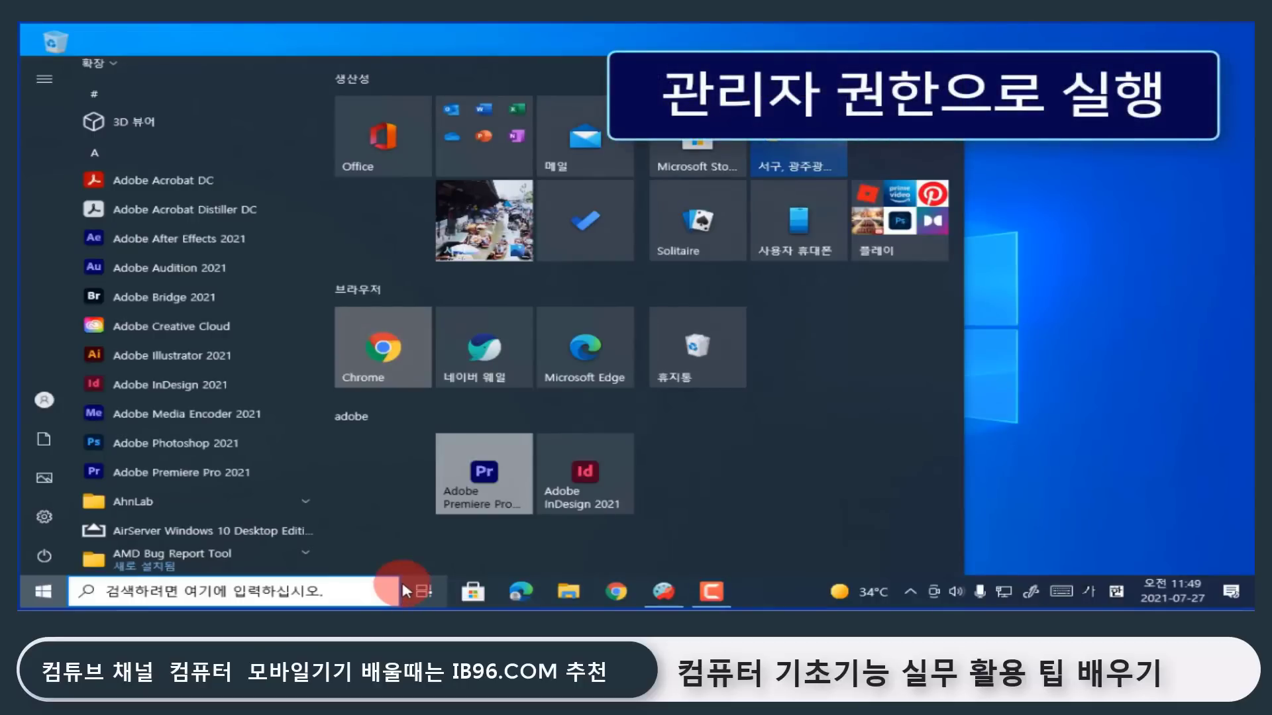
Show the additional options (자세히) of Adobe Photoshop 2021 in the Start menu to find running as administrator.
right_click(196, 445)
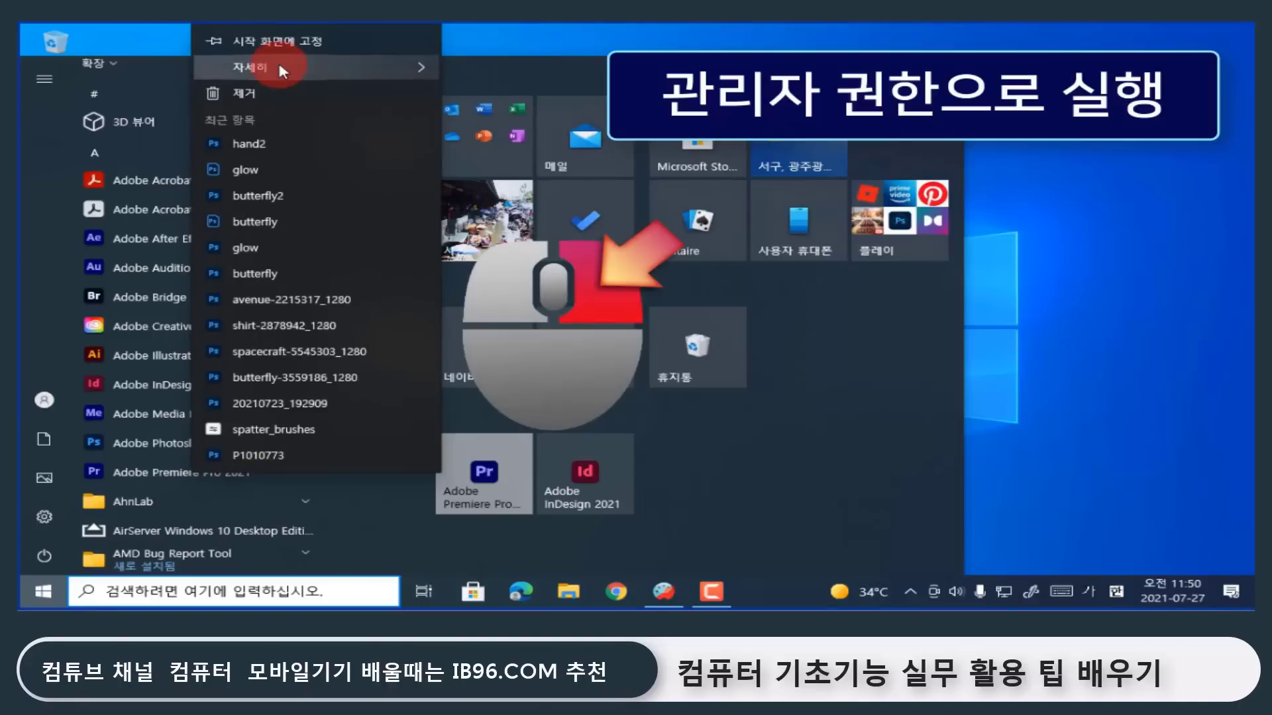
mouse_move(277, 63)
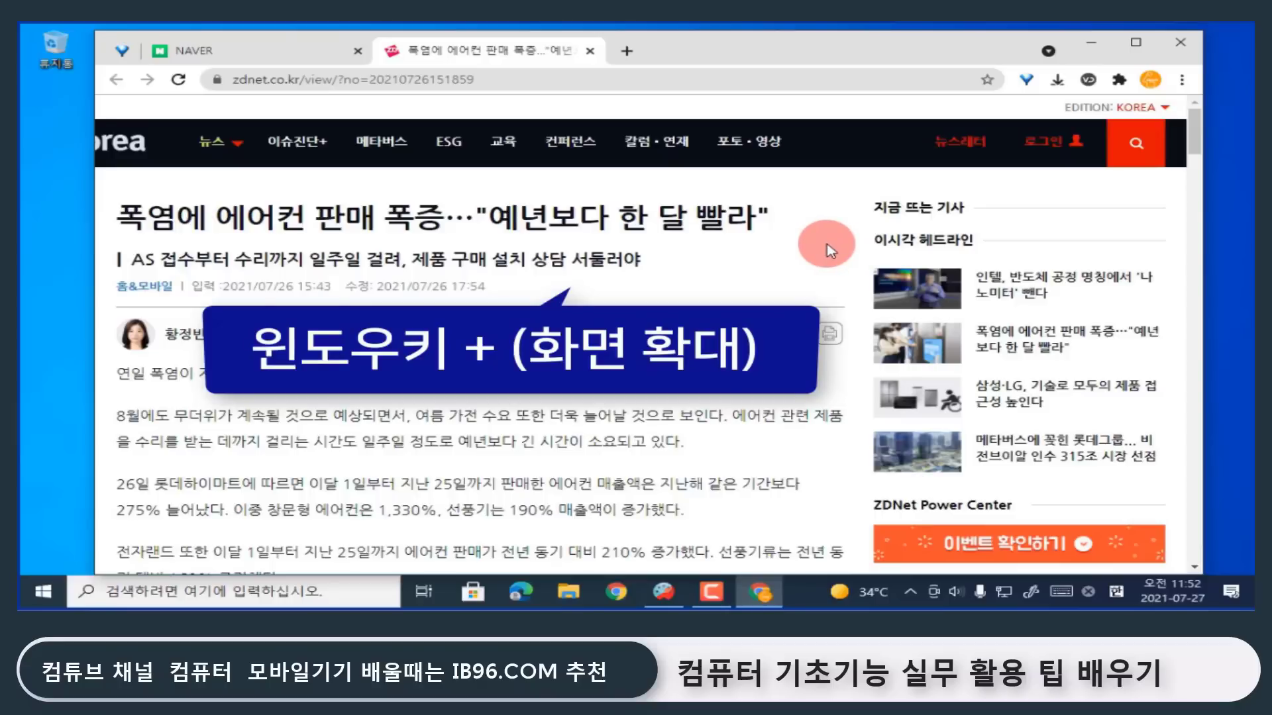
Turn on the Magnifier over the news article, enlarging it to 200% and returning it to 100%.
key(super+plus)
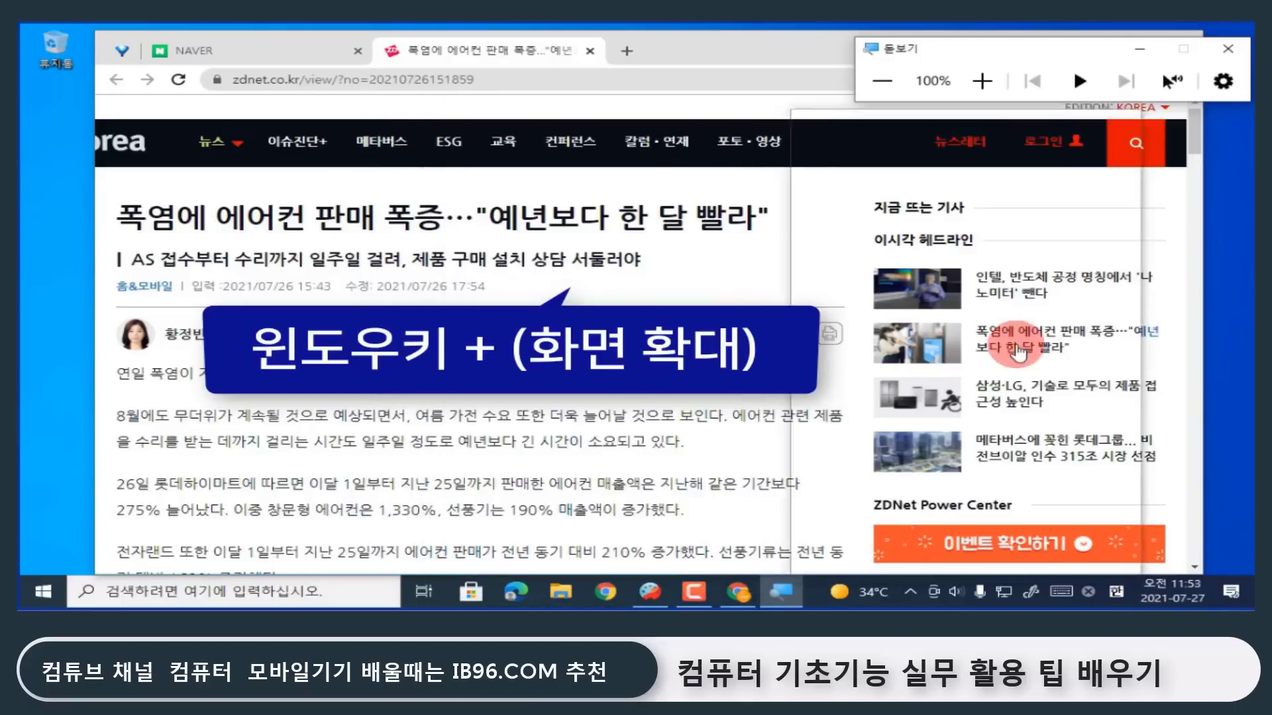
click(1028, 143)
click(979, 80)
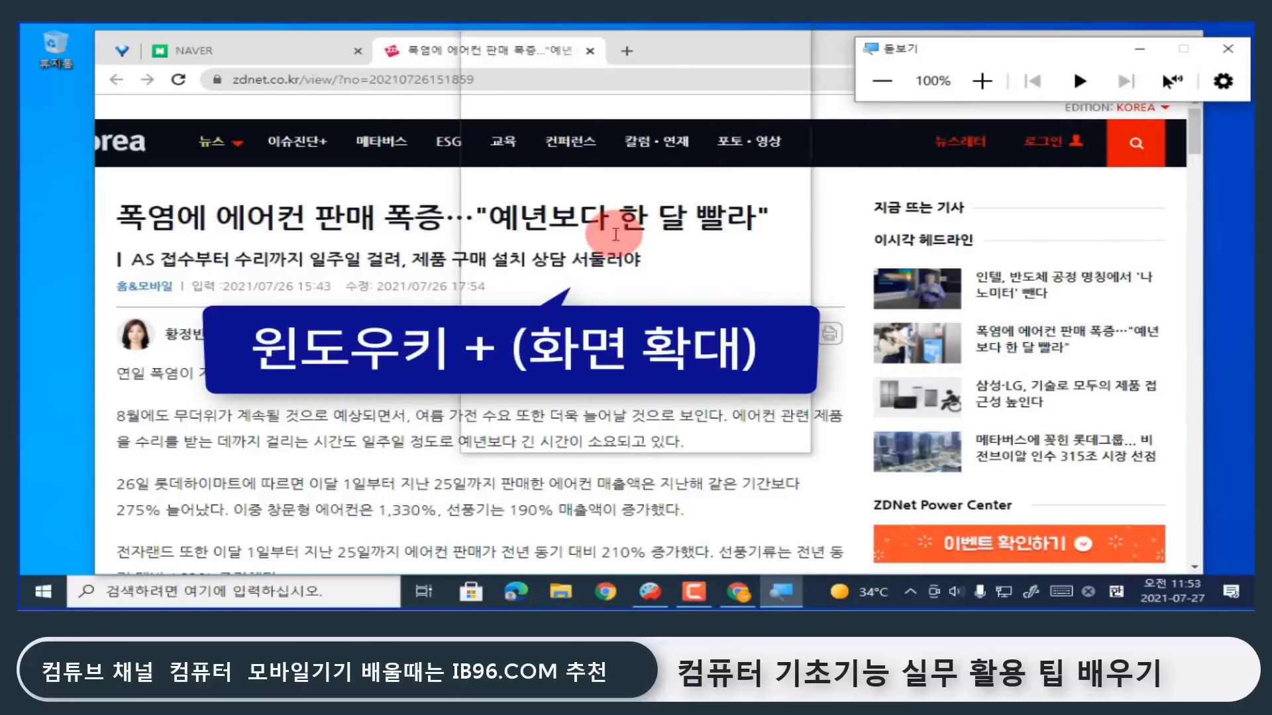
click(566, 289)
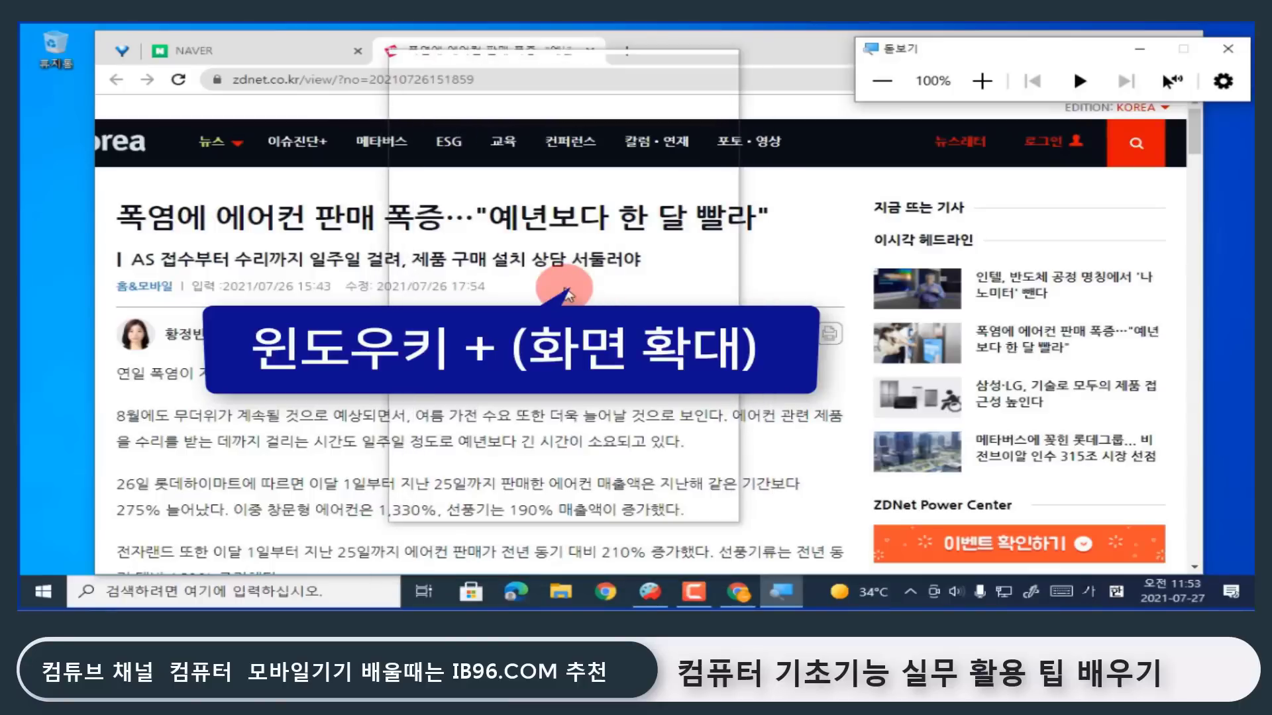
key(super+plus)
key(super+plus)
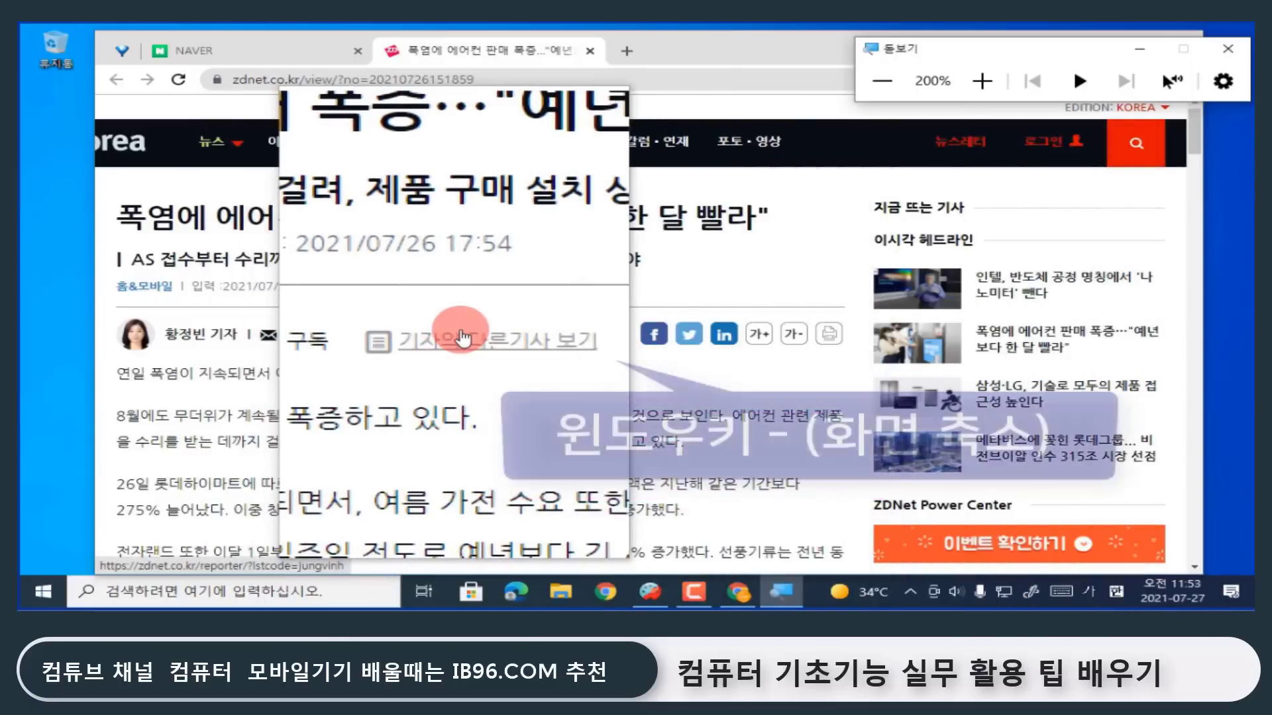
key(super+minus)
key(super+minus)
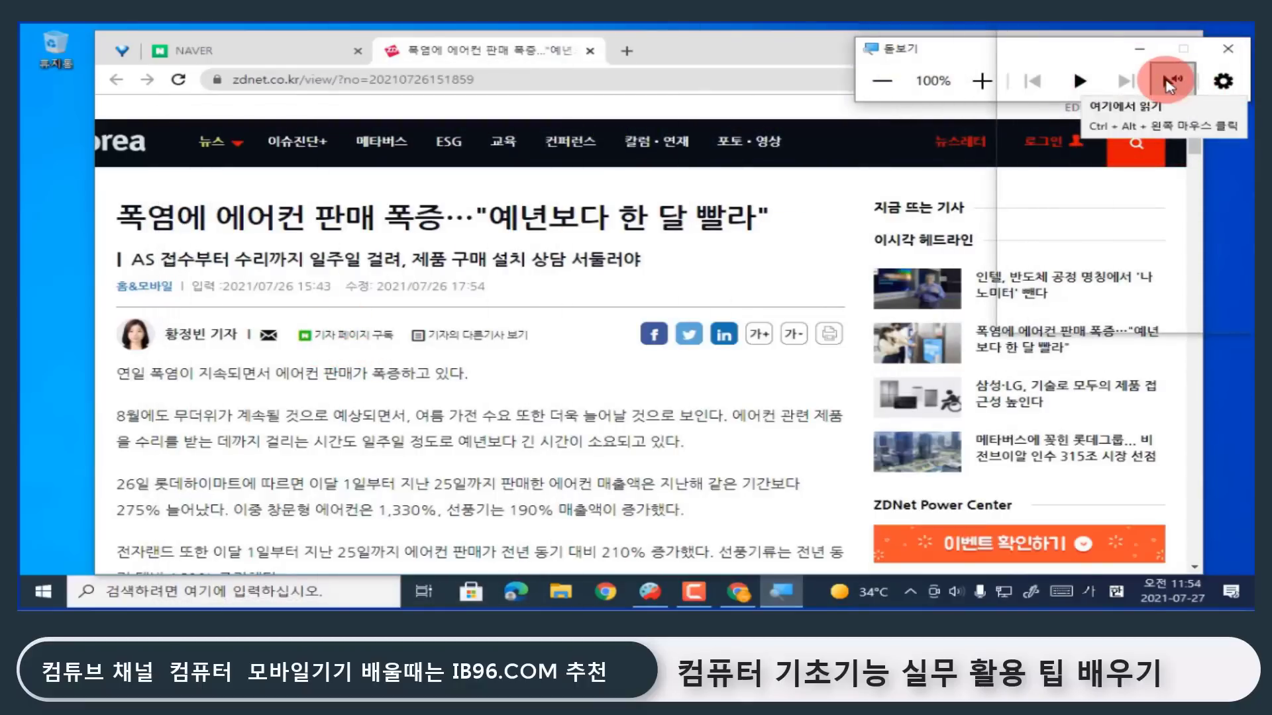
Have the Magnifier read the article aloud twice from the paragraph starting with 8월에도, stopping each reading, and close the Magnifier.
click(1168, 83)
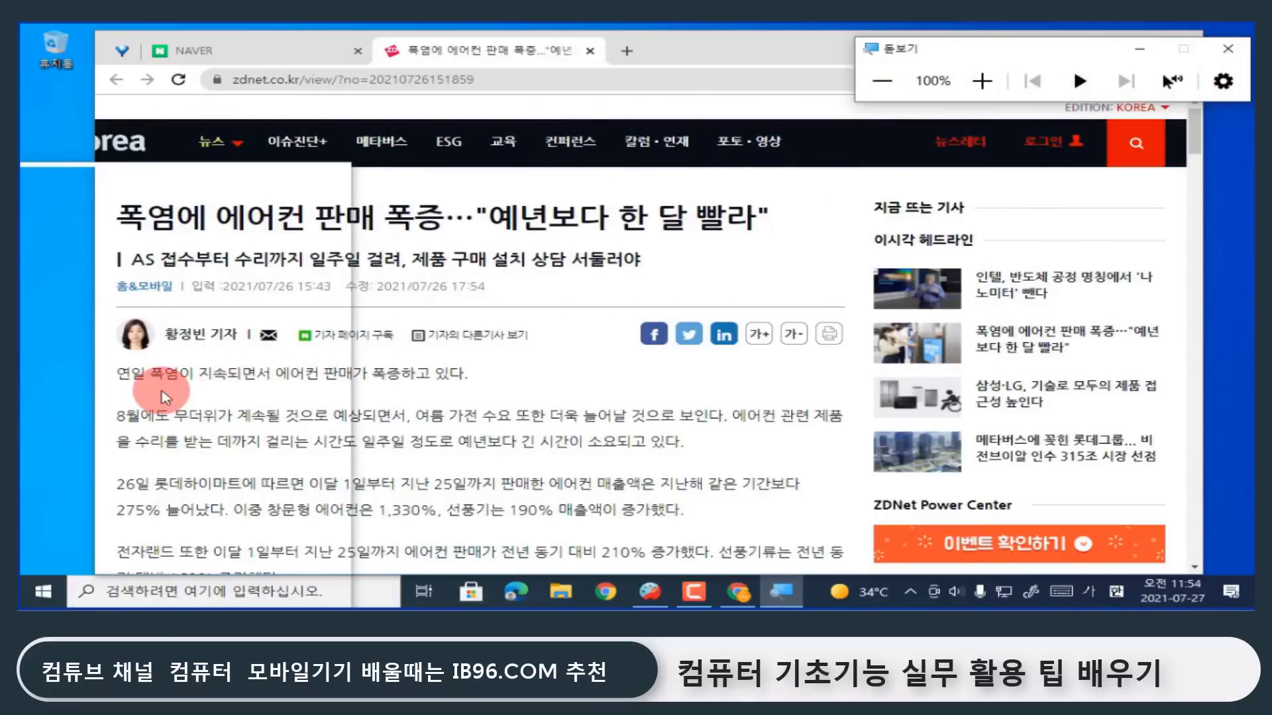
key(ctrl+alt)
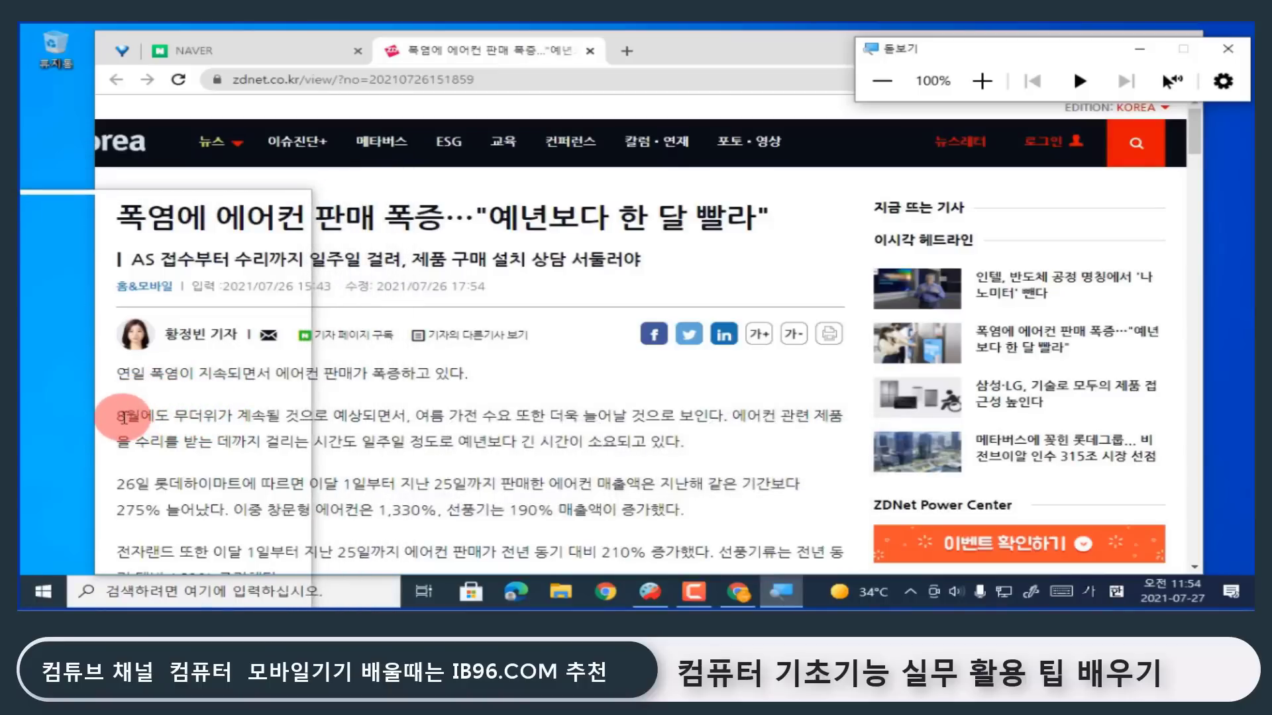
ctrl+alt+click(120, 416)
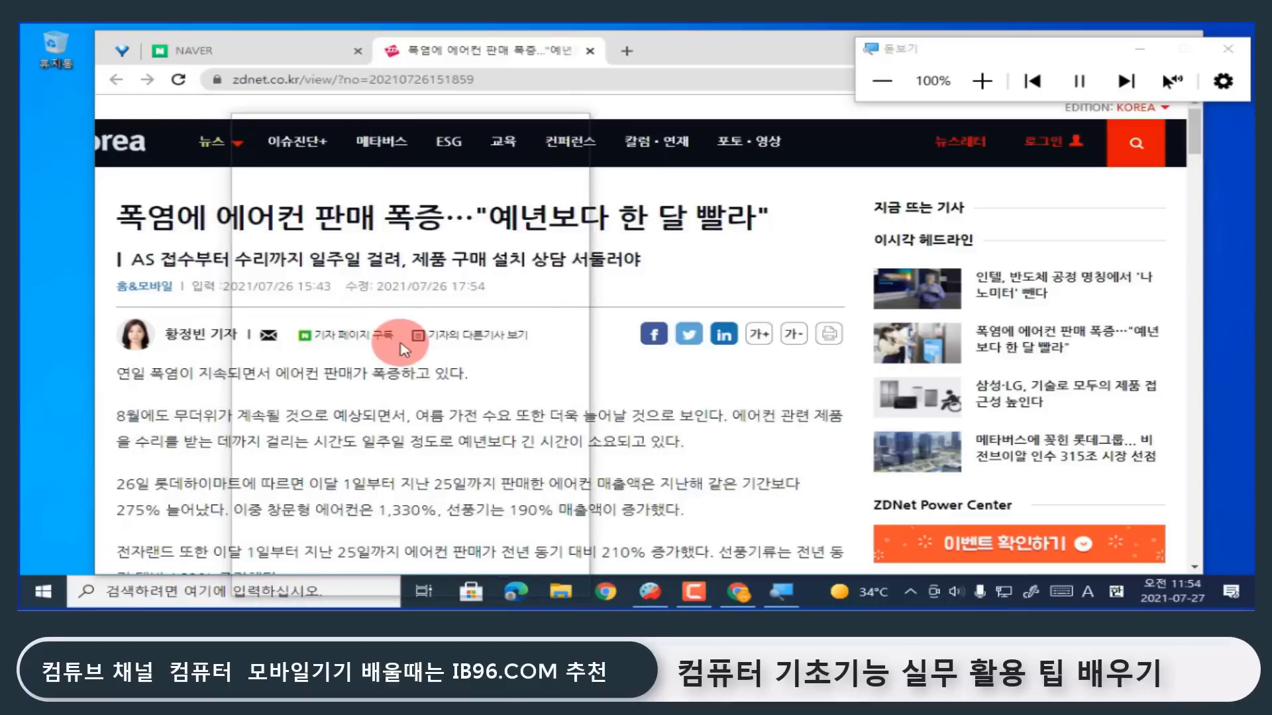
key(ctrl+alt+Return)
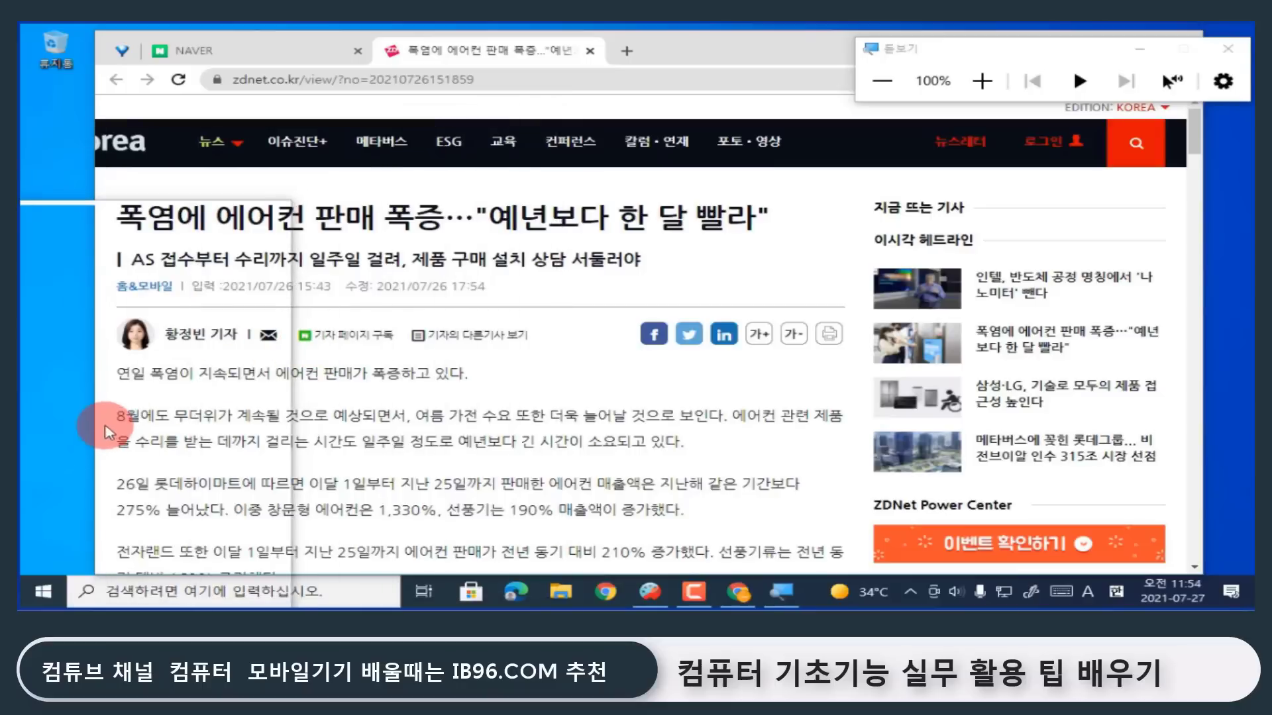
ctrl+alt+click(110, 421)
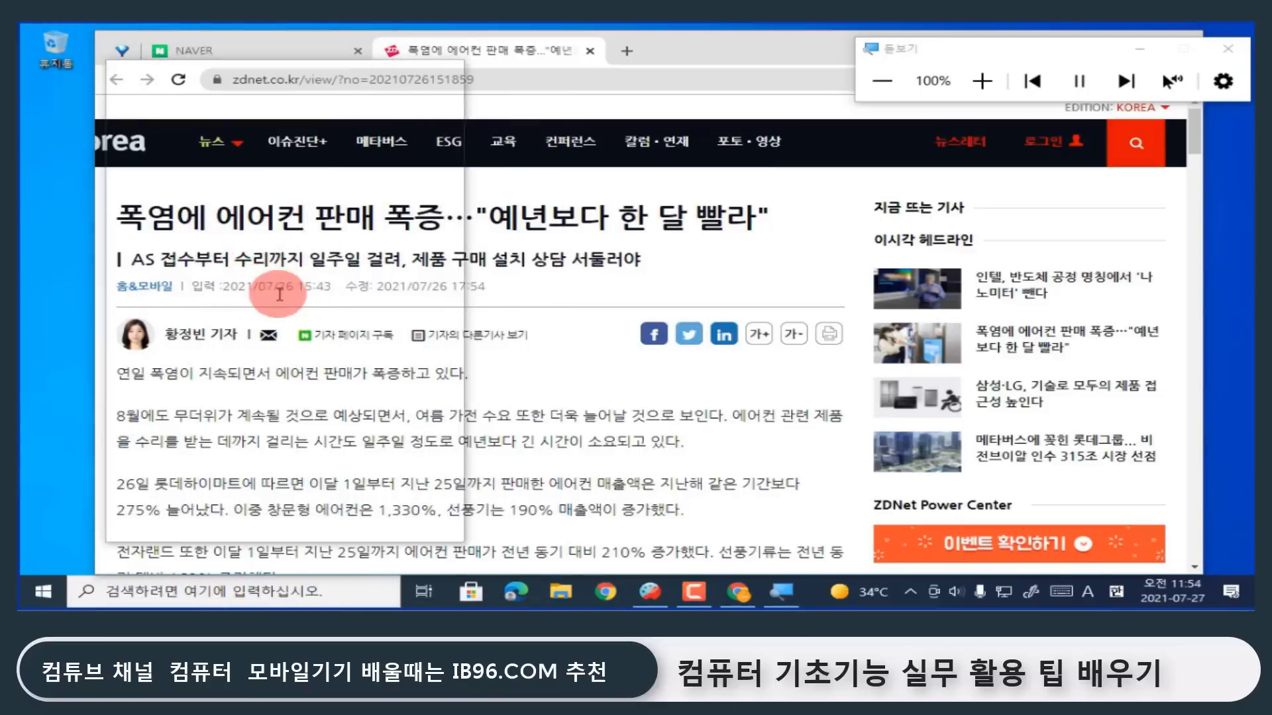
key(ctrl+alt+Return)
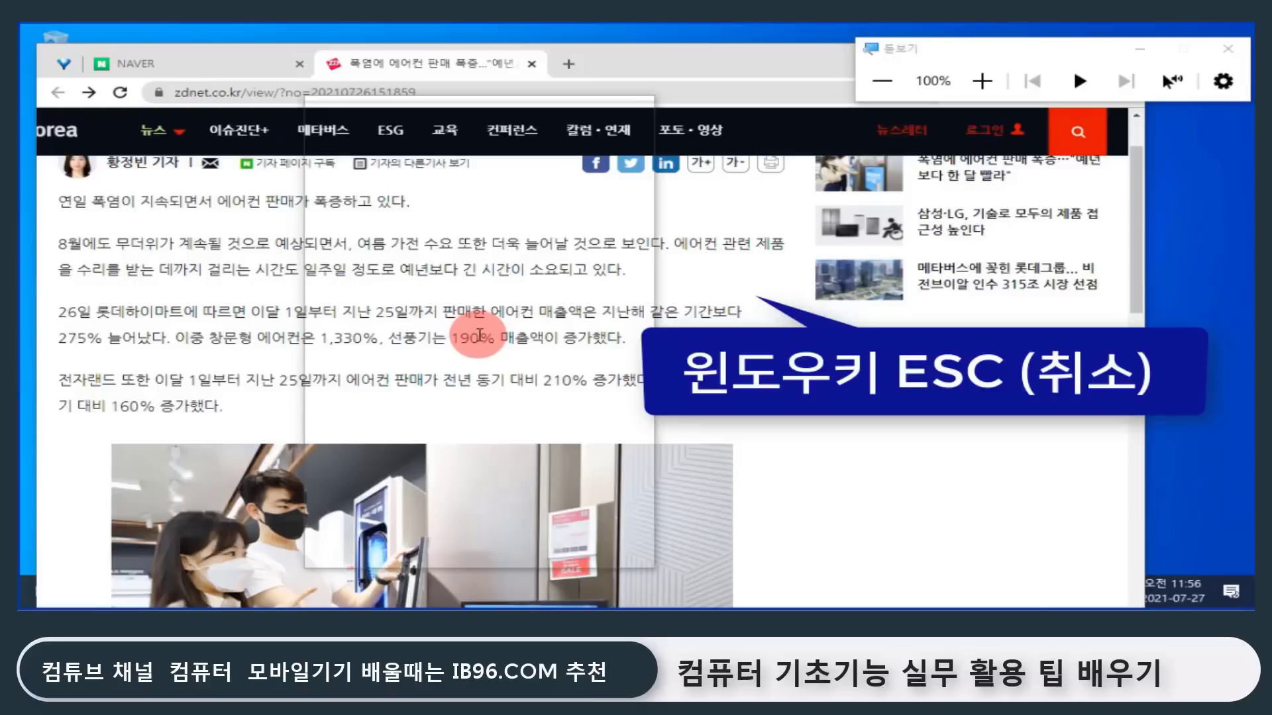
key(super+Escape)
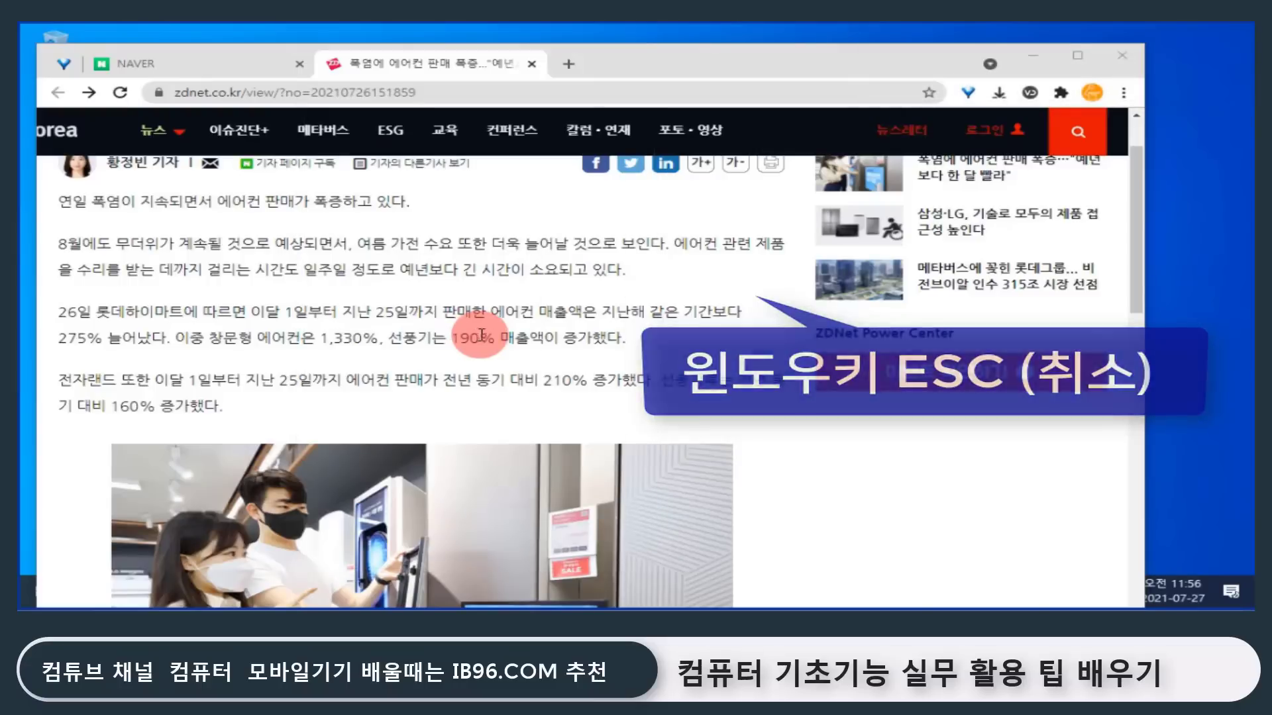